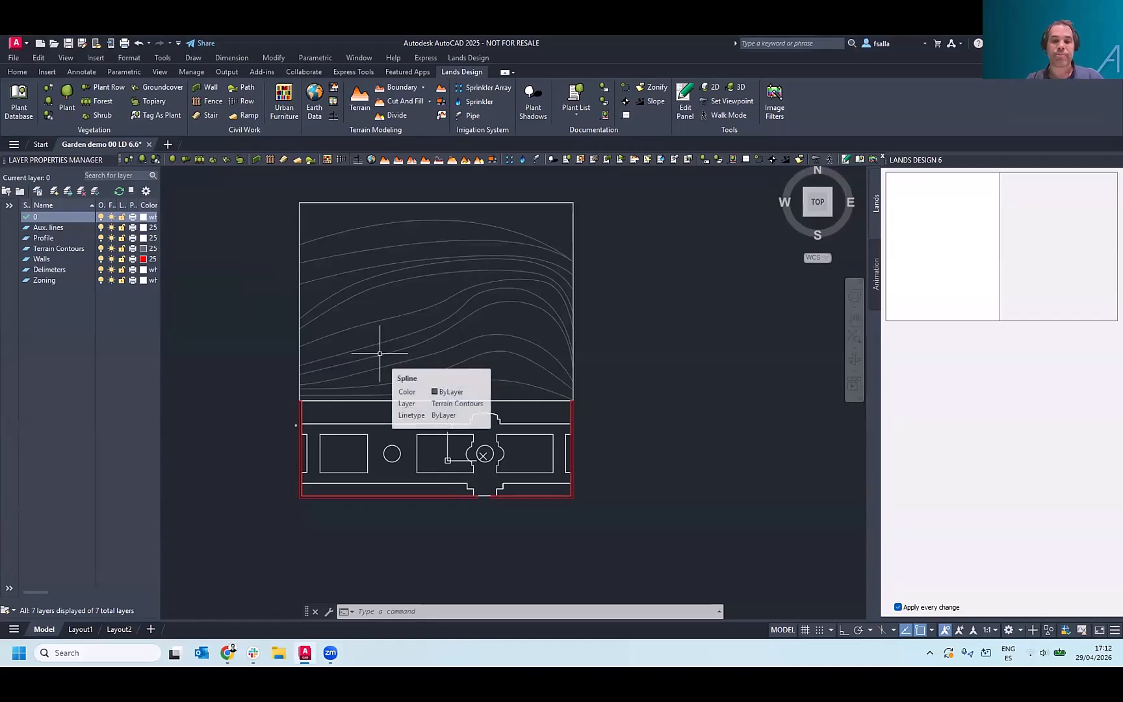
- Examine the garden site plan and its terrain contours from a tilted 3D angle and from the top
mouse_move(417, 362)
middle_down()
mouse_move(466, 366)
mouse_move(443, 382)
middle_up()
scroll(483, 357, up, 2)
scroll(484, 358, down, 2)
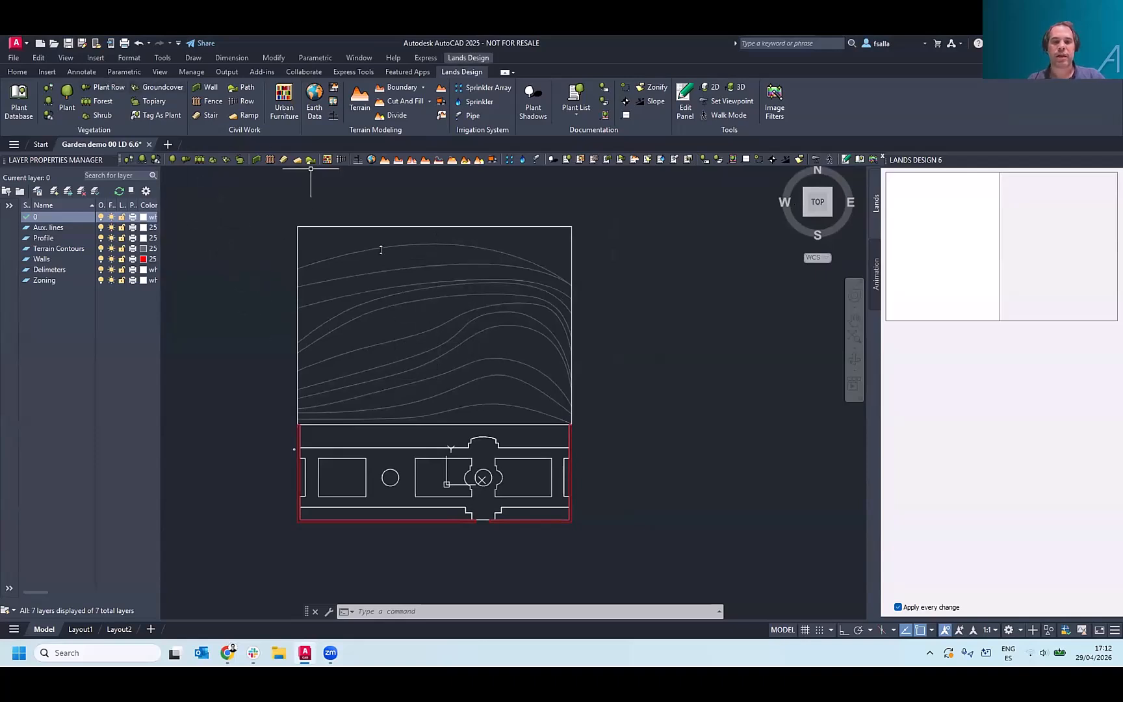
click(827, 213)
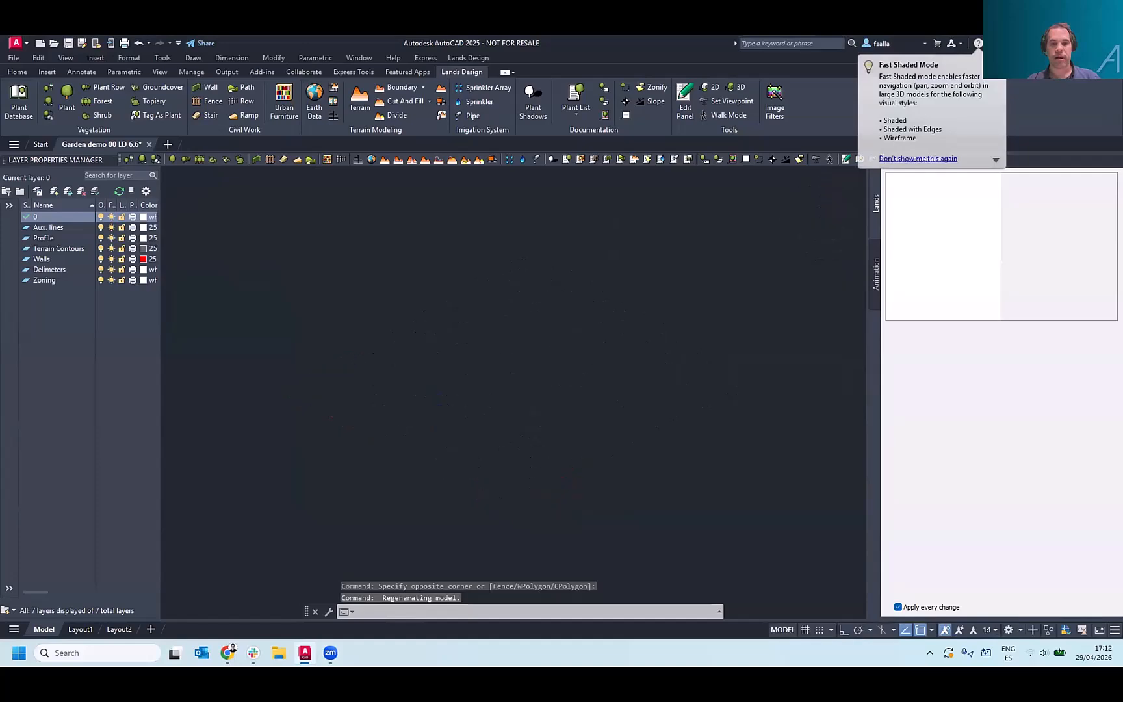
shift+middle_drag(501, 359, 456, 271)
click(816, 190)
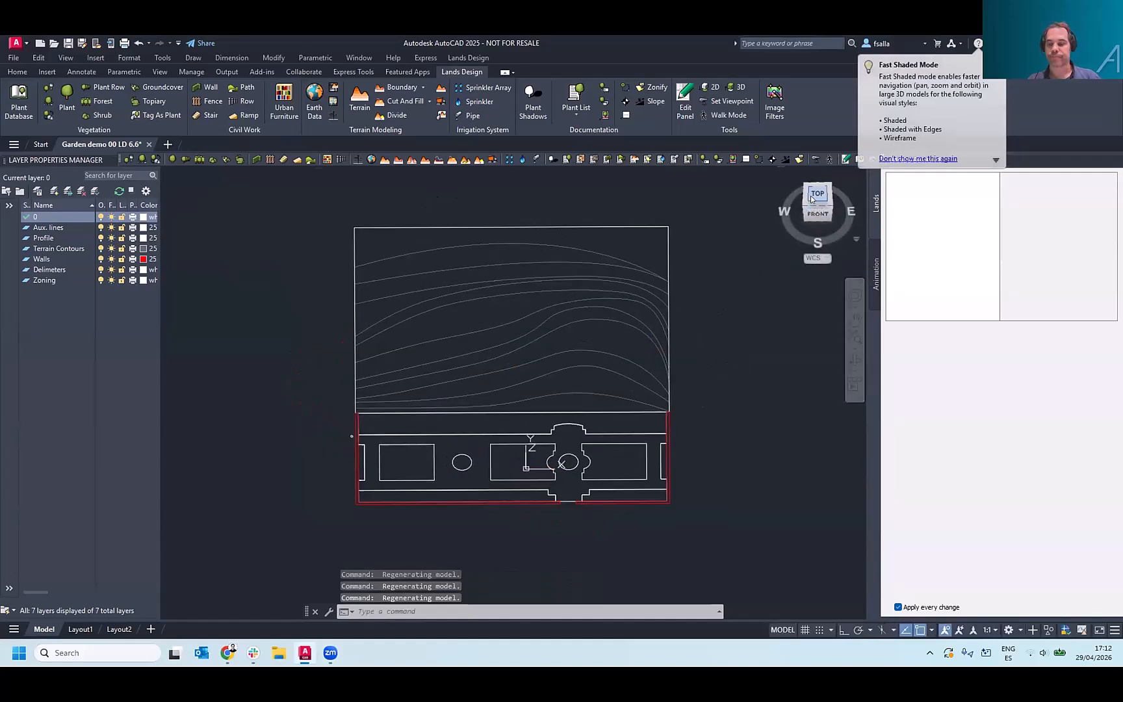
scroll(414, 284, up, 2)
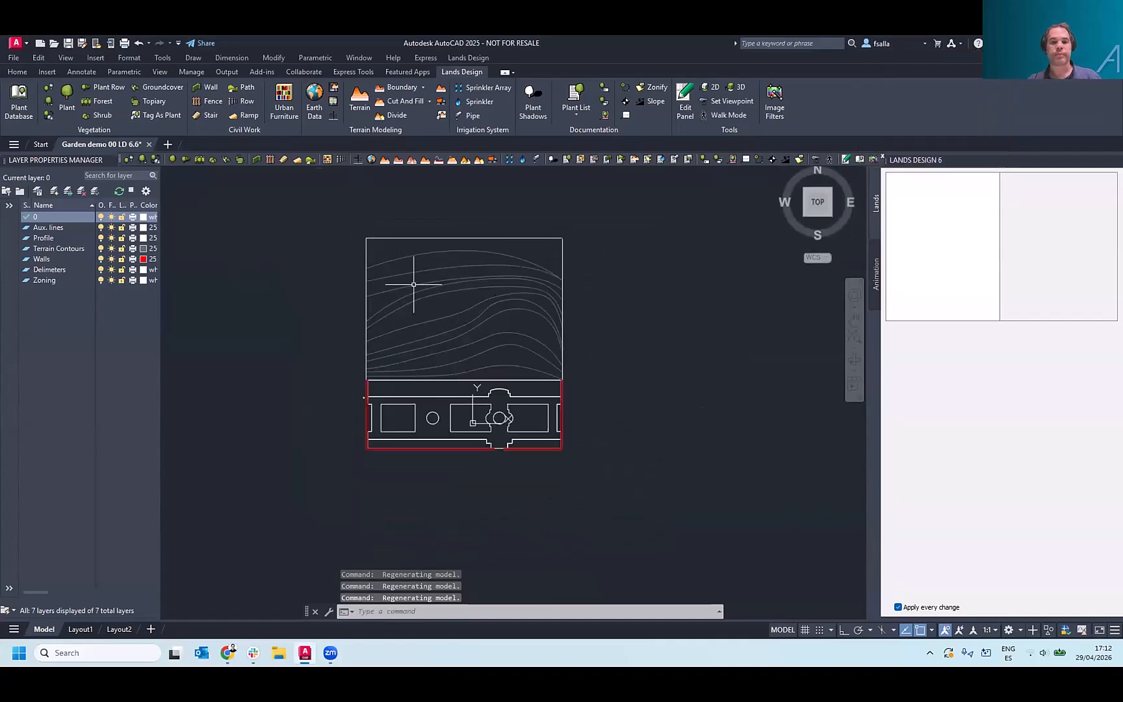
middle_drag(464, 282, 432, 293)
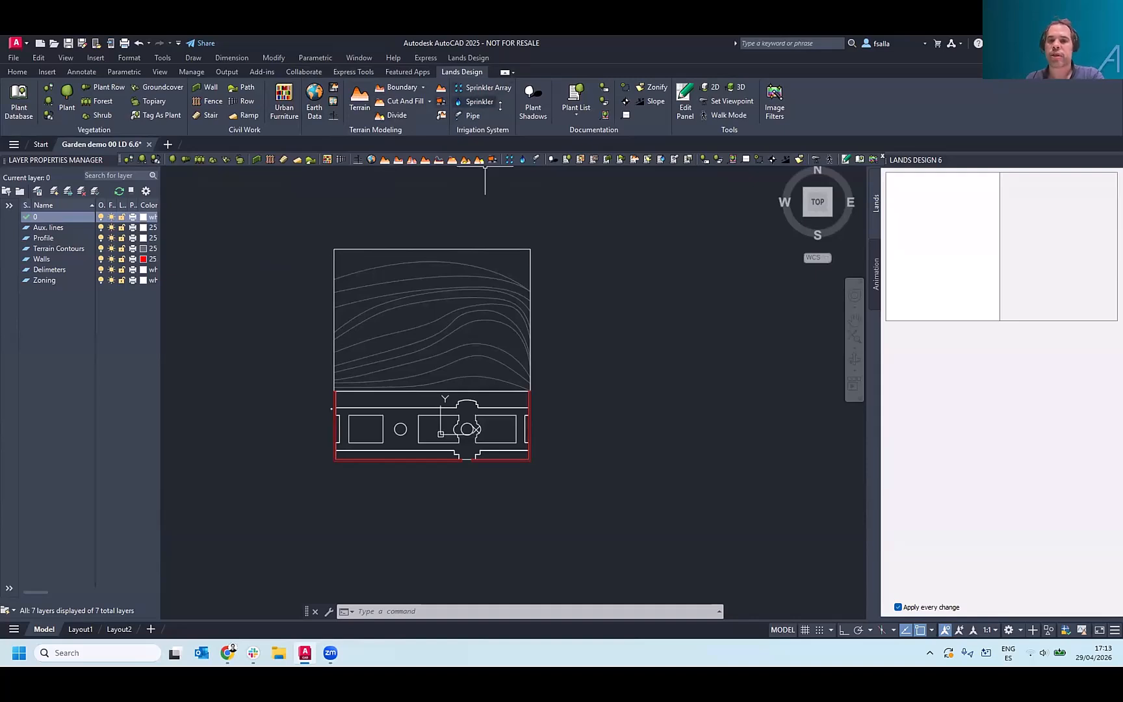
click(575, 115)
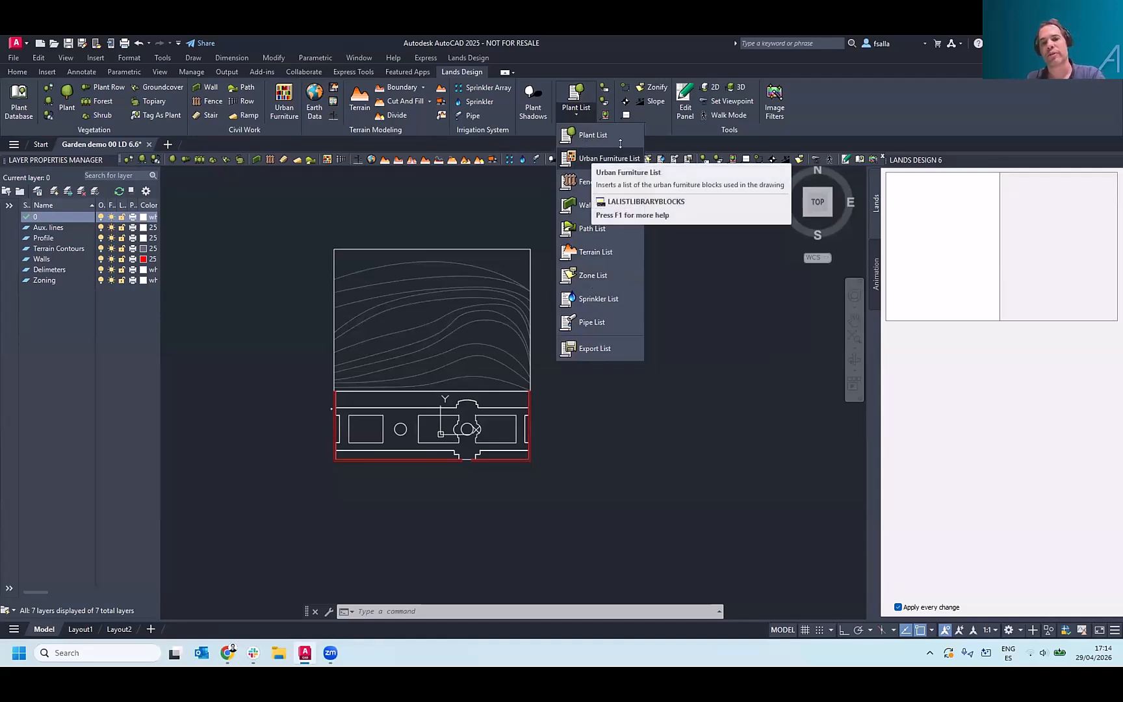
click(651, 126)
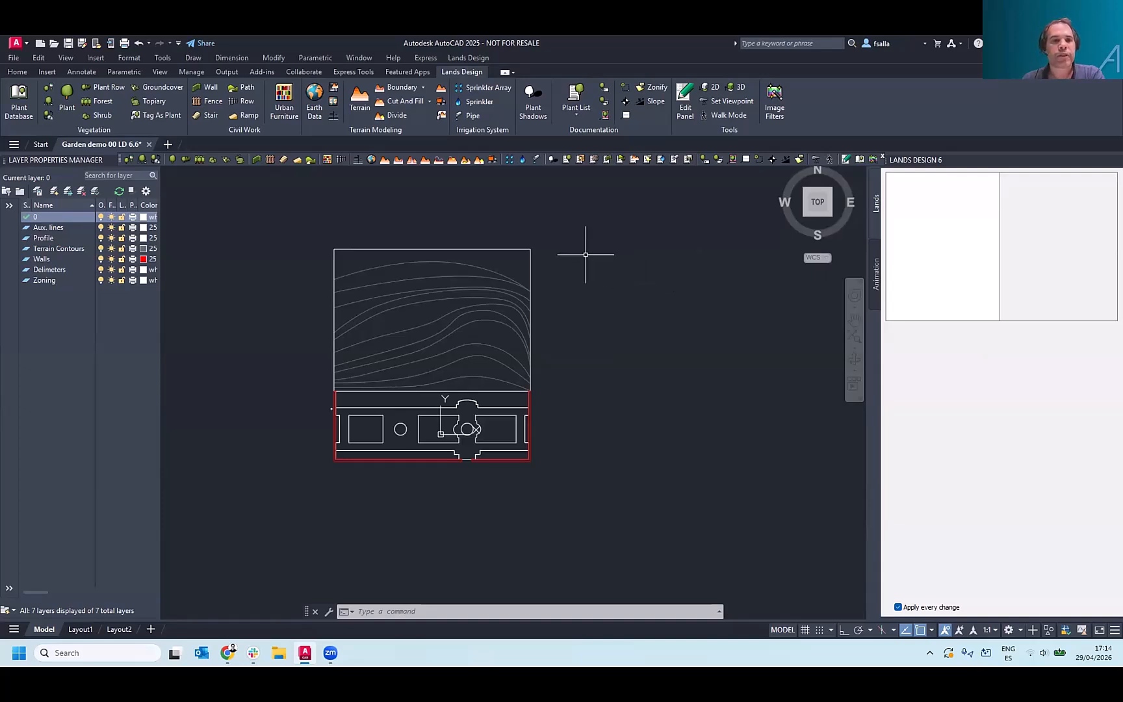
- Undock the Lands Design toolbar from above the drawing area and close it
drag(115, 154, 208, 191)
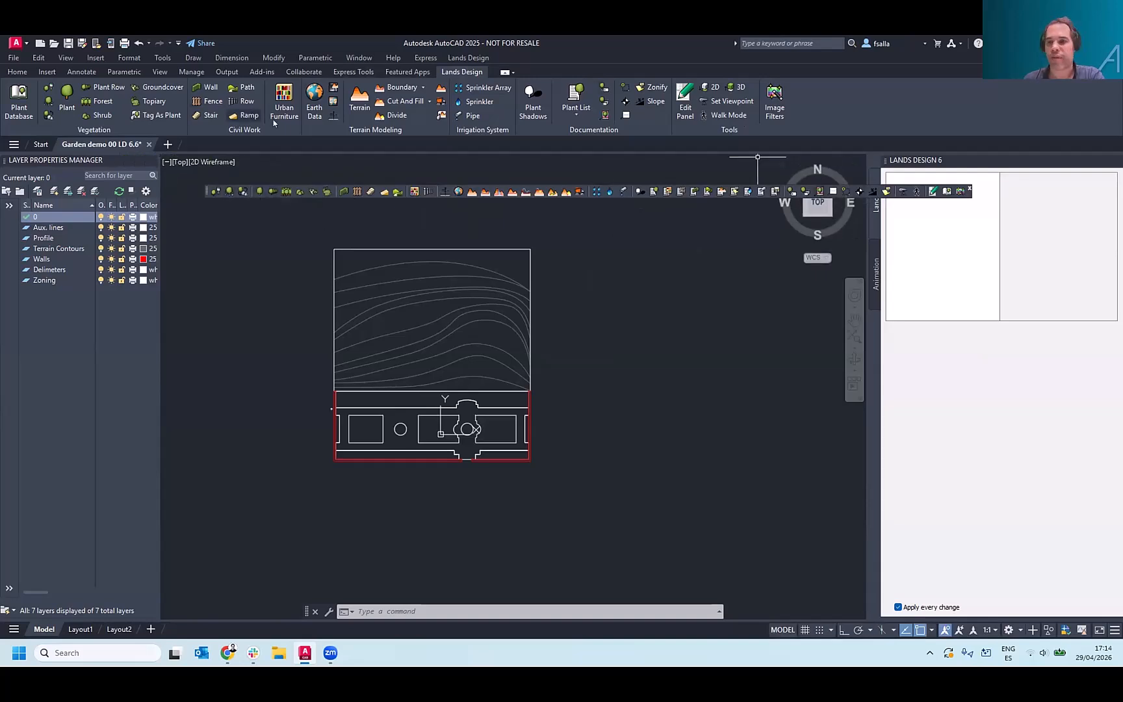
click(968, 189)
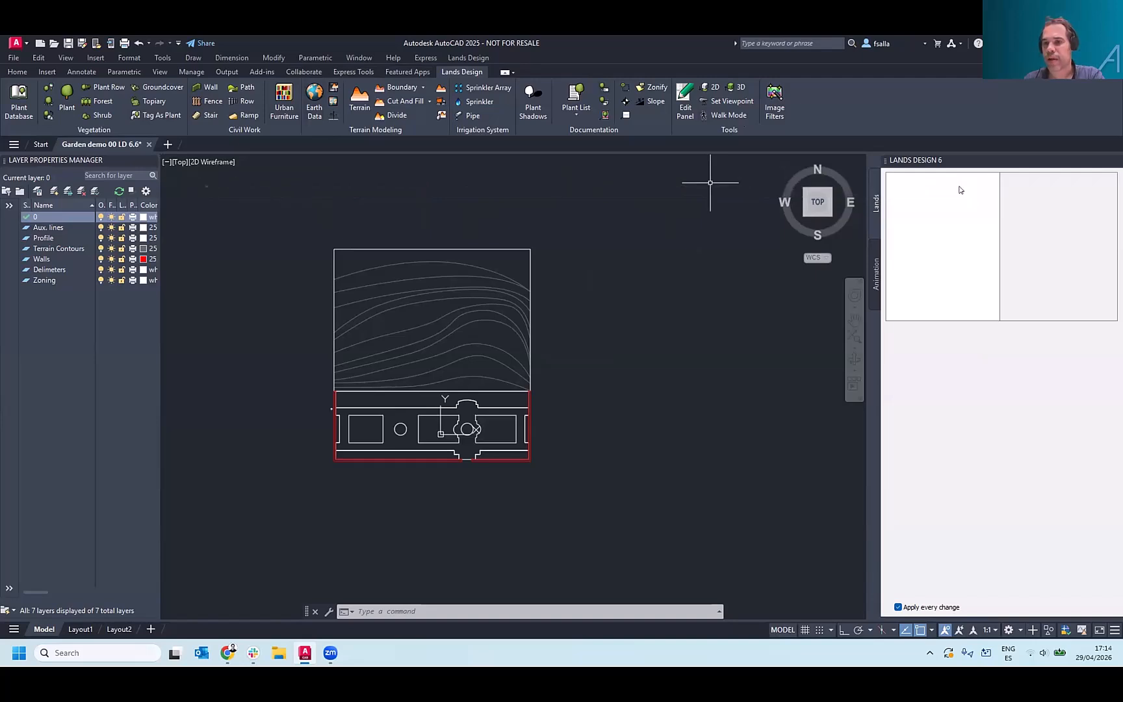
- Display the Lands Design toolbar again and close it
click(177, 43)
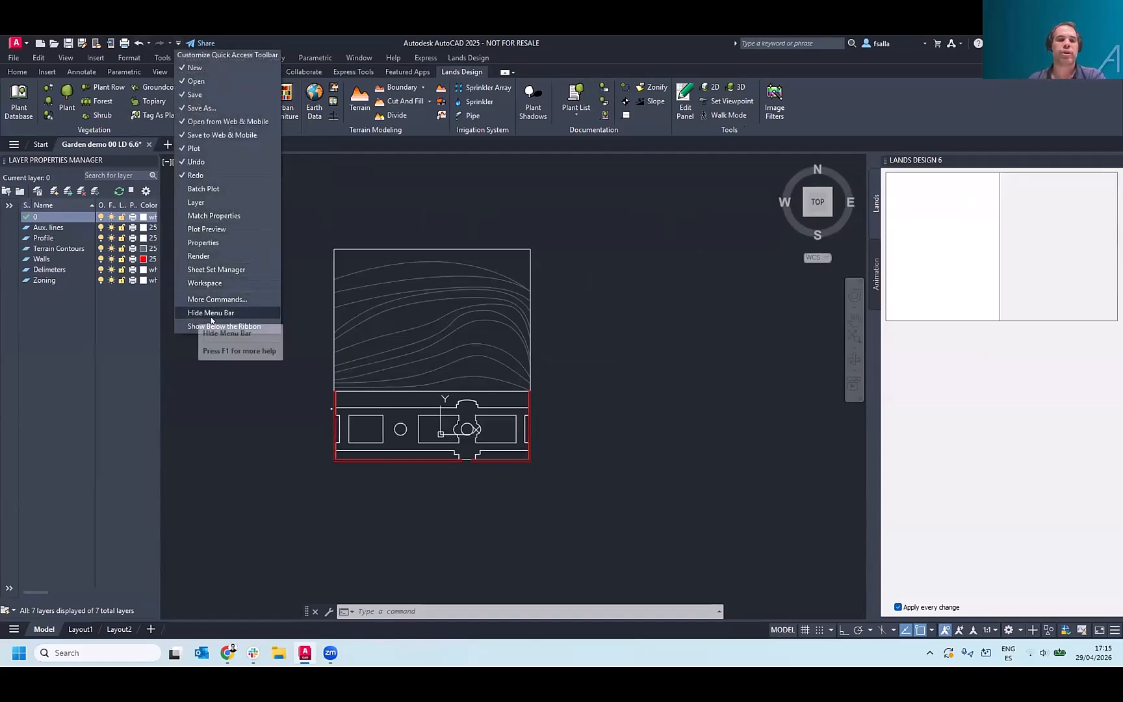
click(159, 58)
click(162, 58)
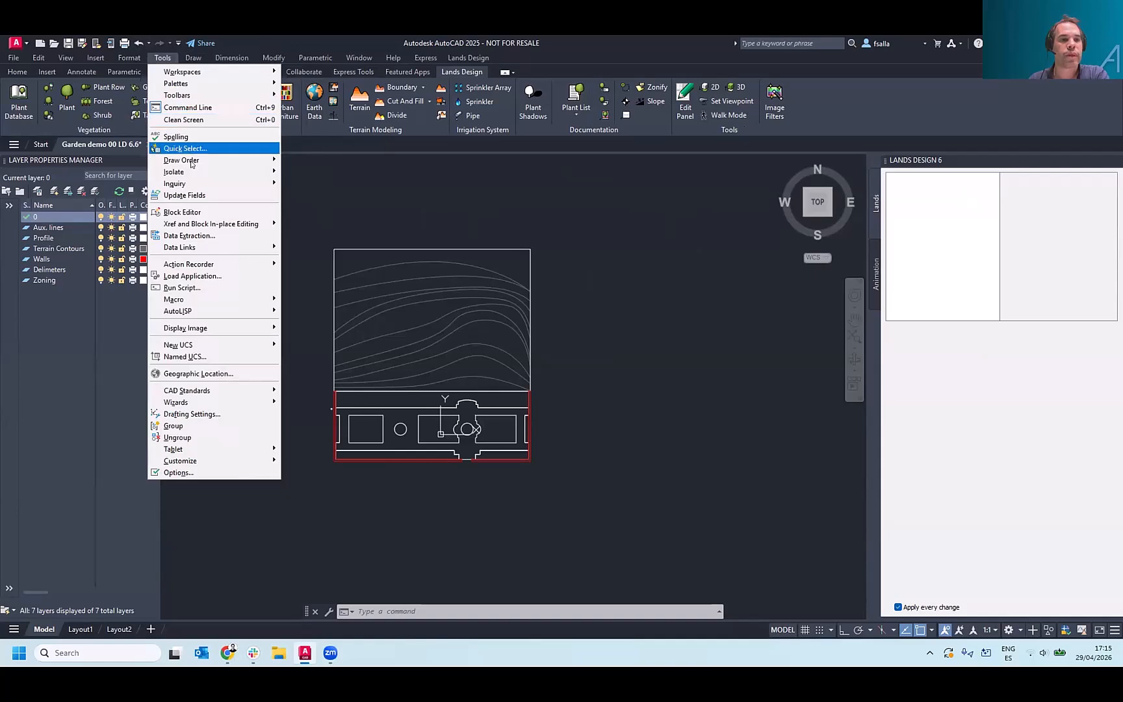
mouse_move(197, 95)
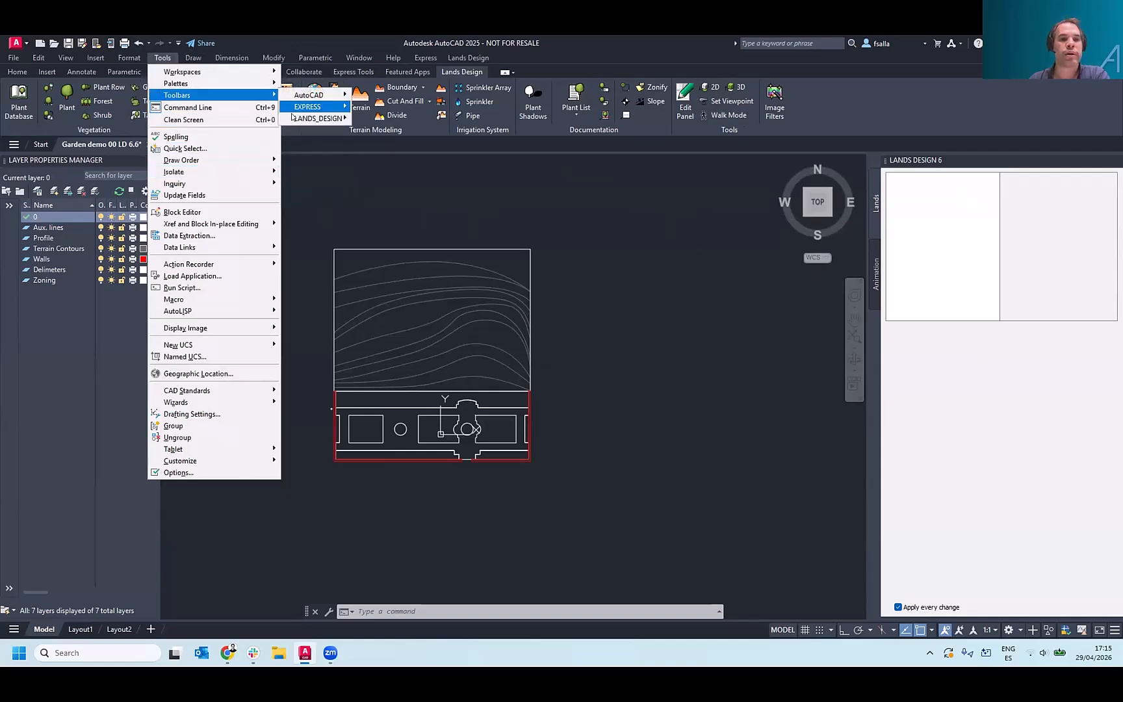
mouse_move(292, 117)
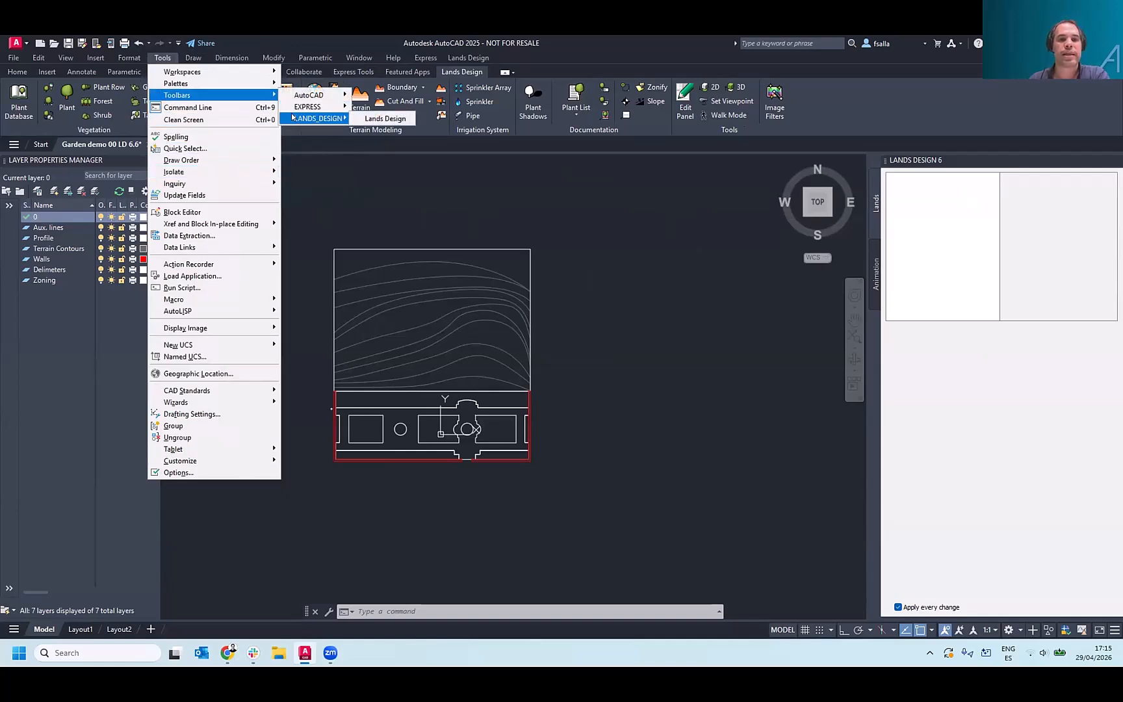
click(379, 119)
click(362, 217)
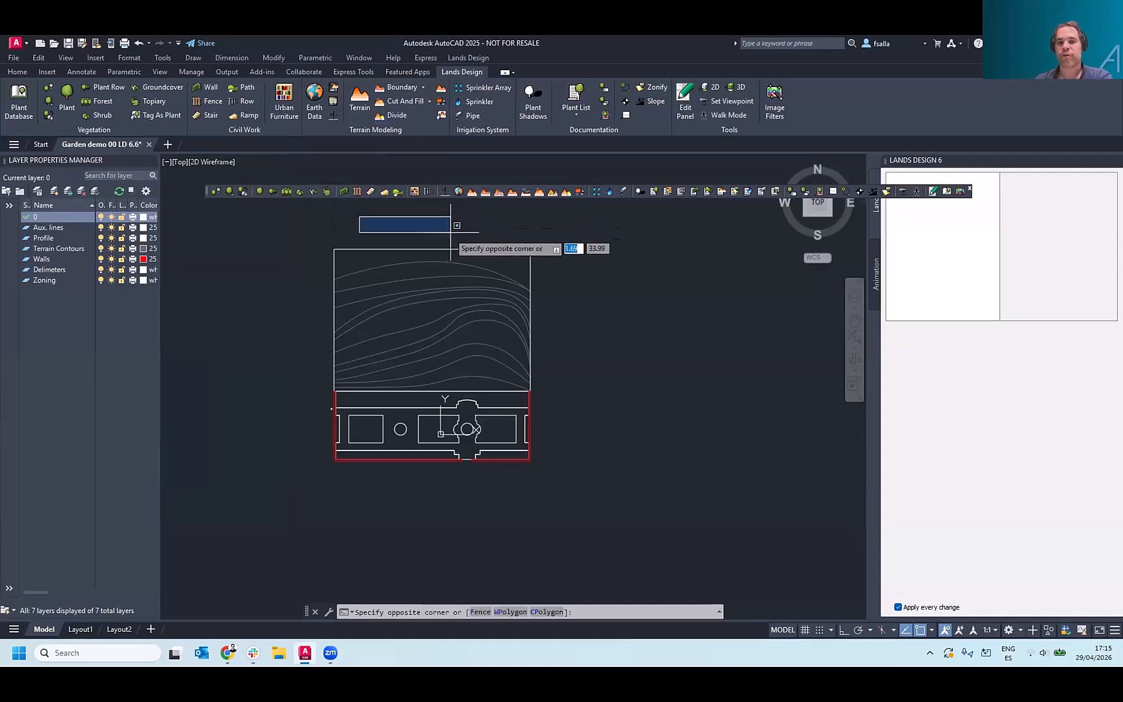
click(468, 218)
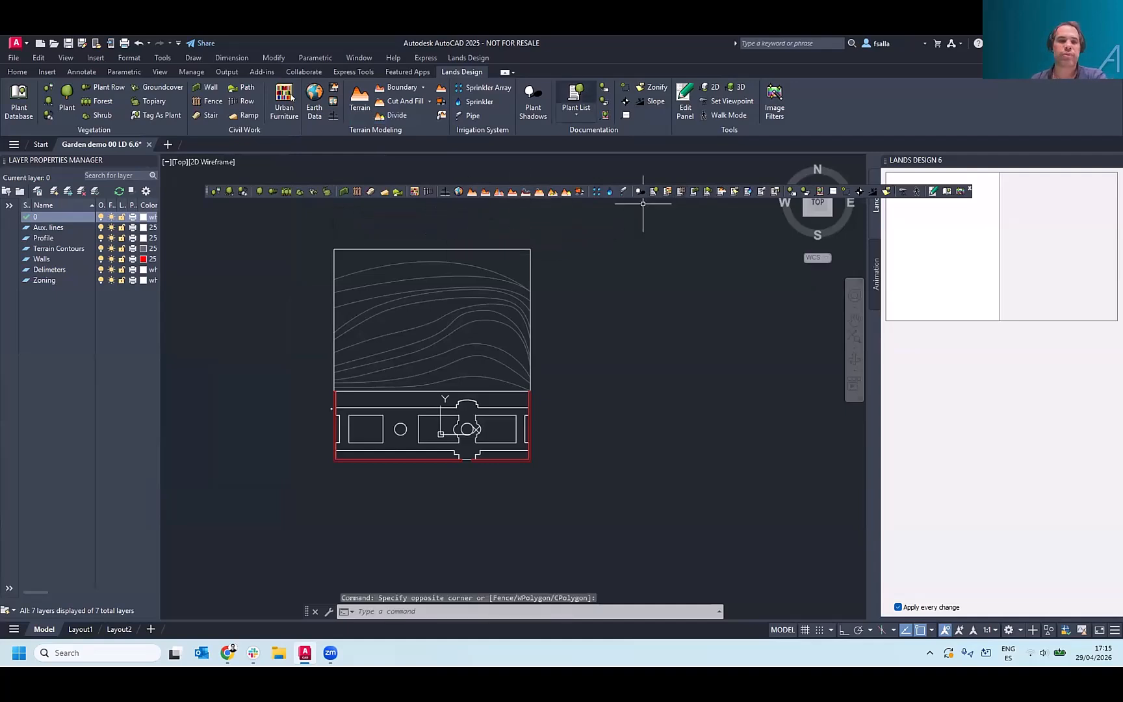
click(969, 190)
- Start inserting a plant, browse the plant database and clear its search text
scroll(428, 322, up, 2)
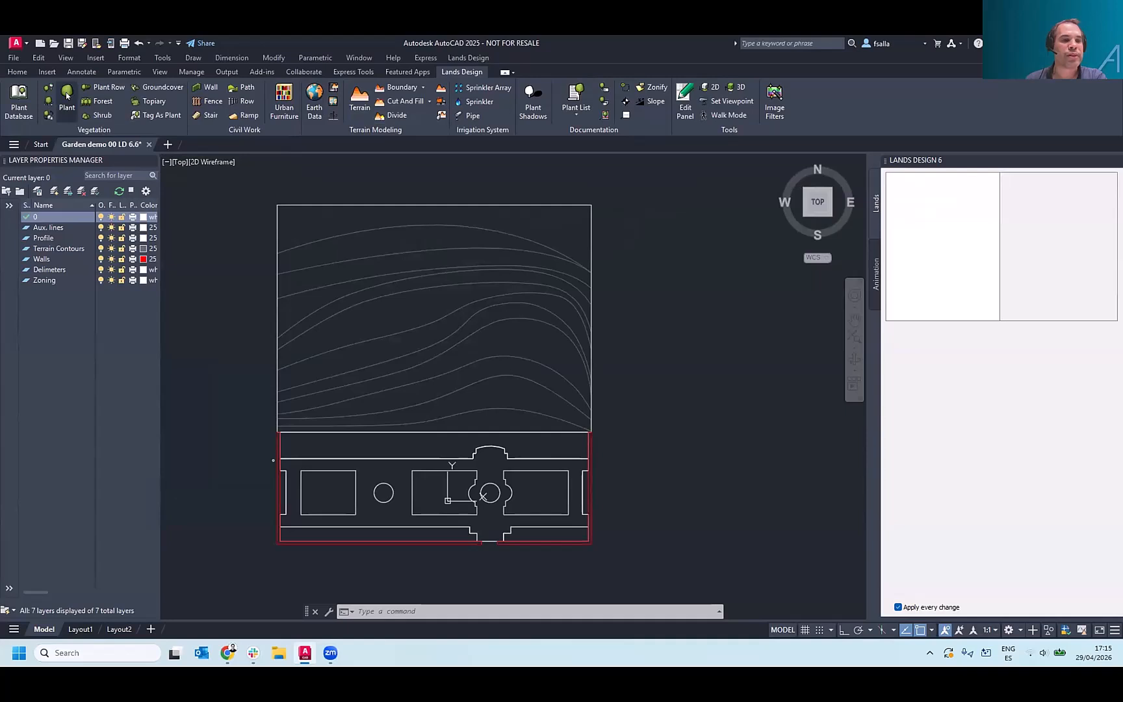
click(67, 96)
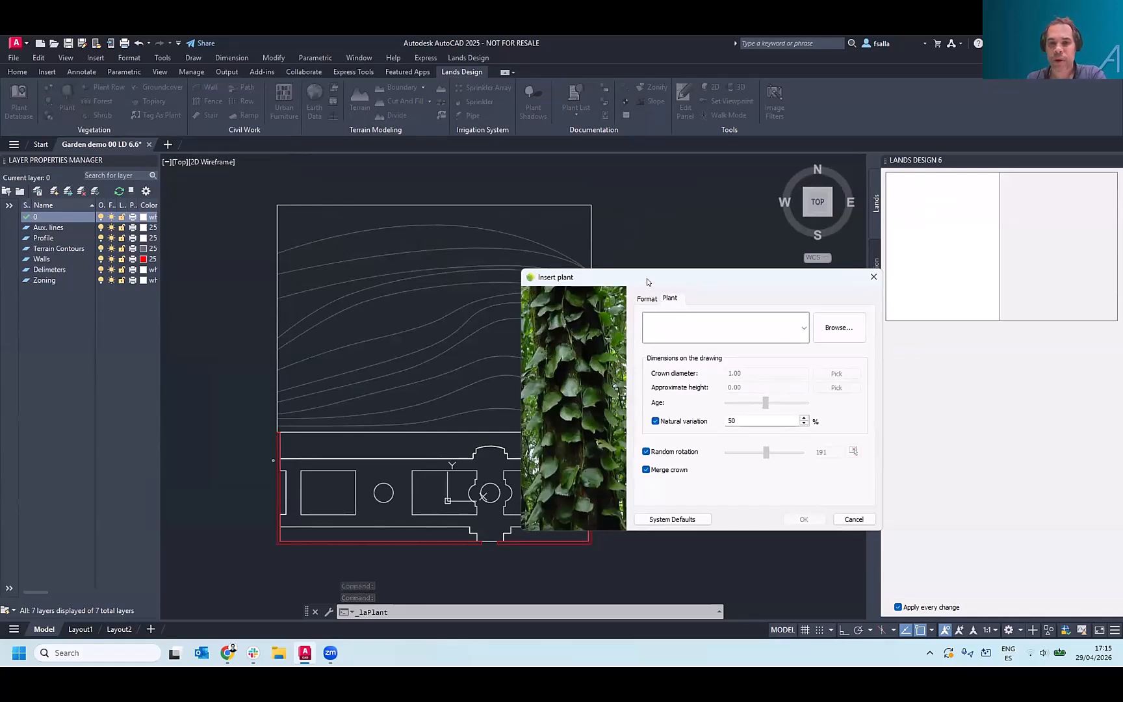
drag(647, 282, 511, 248)
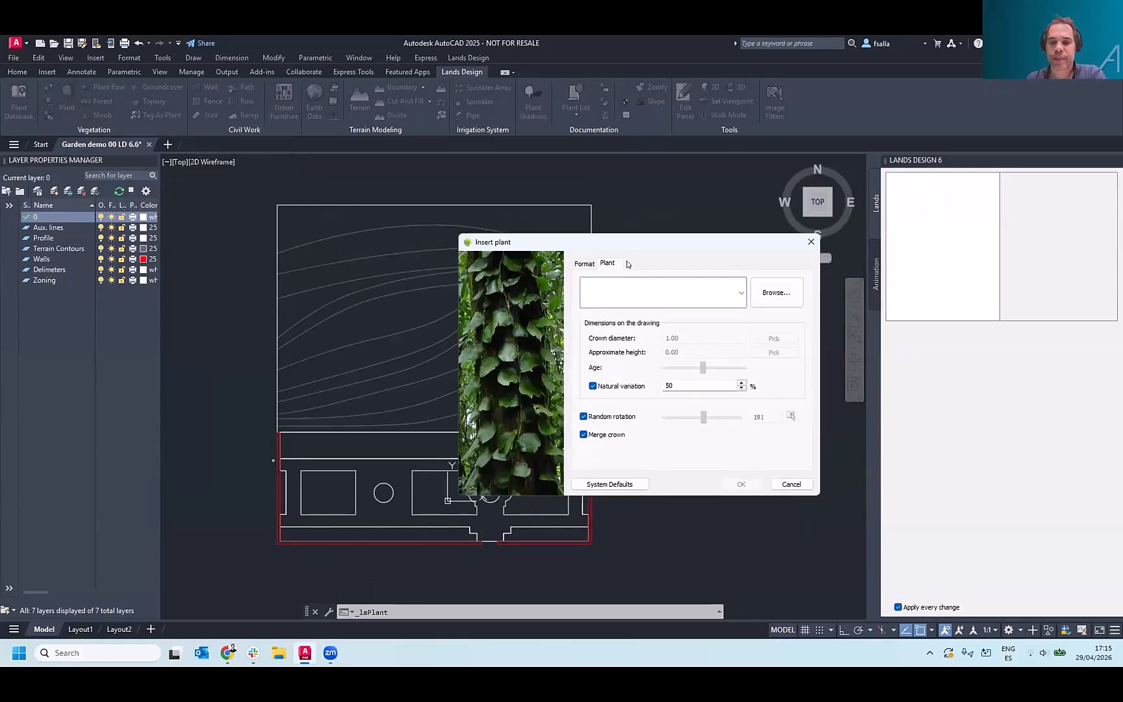
click(755, 288)
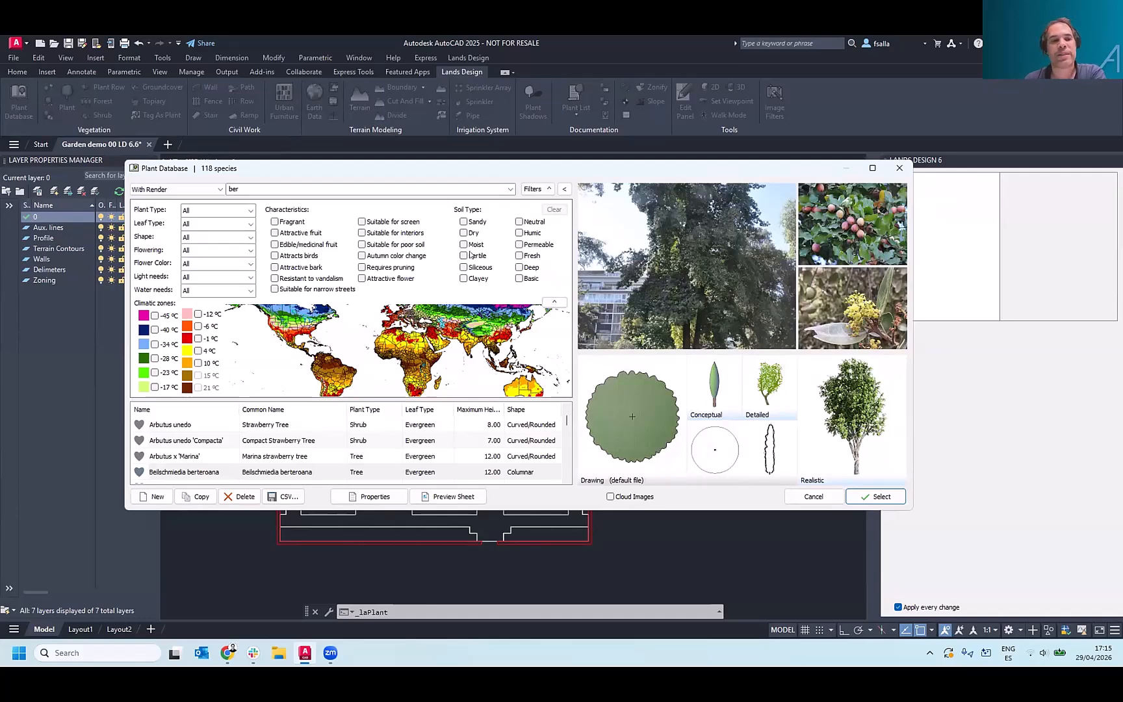
drag(241, 189, 191, 190)
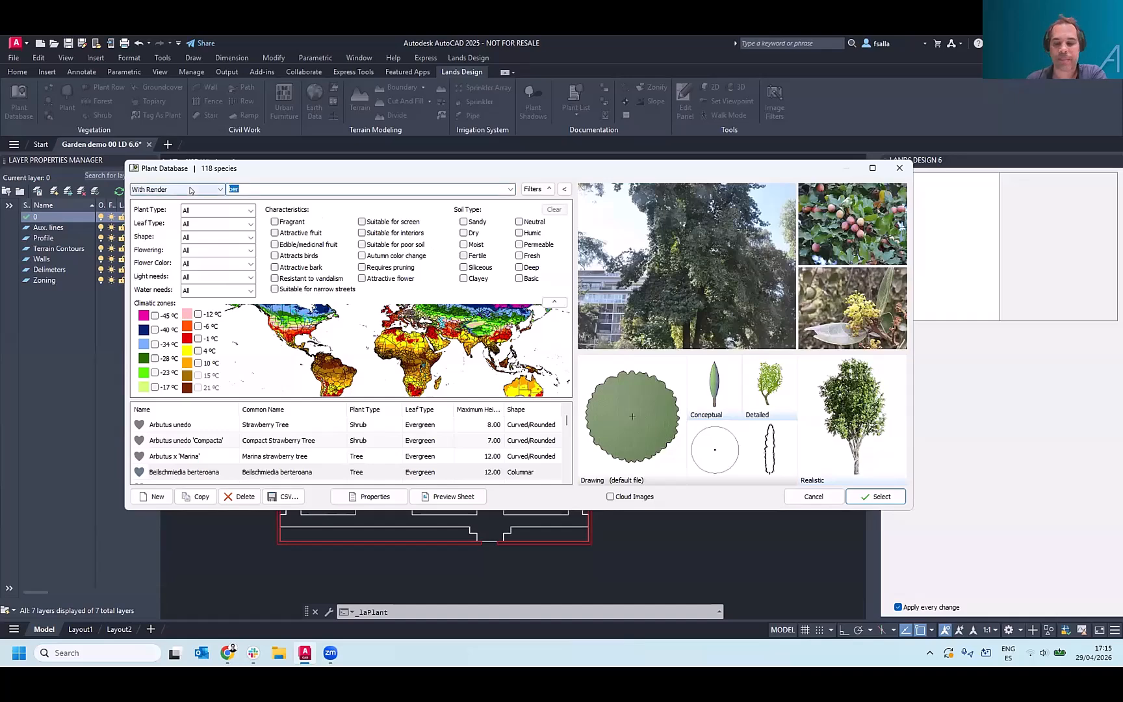
key(BackSpace)
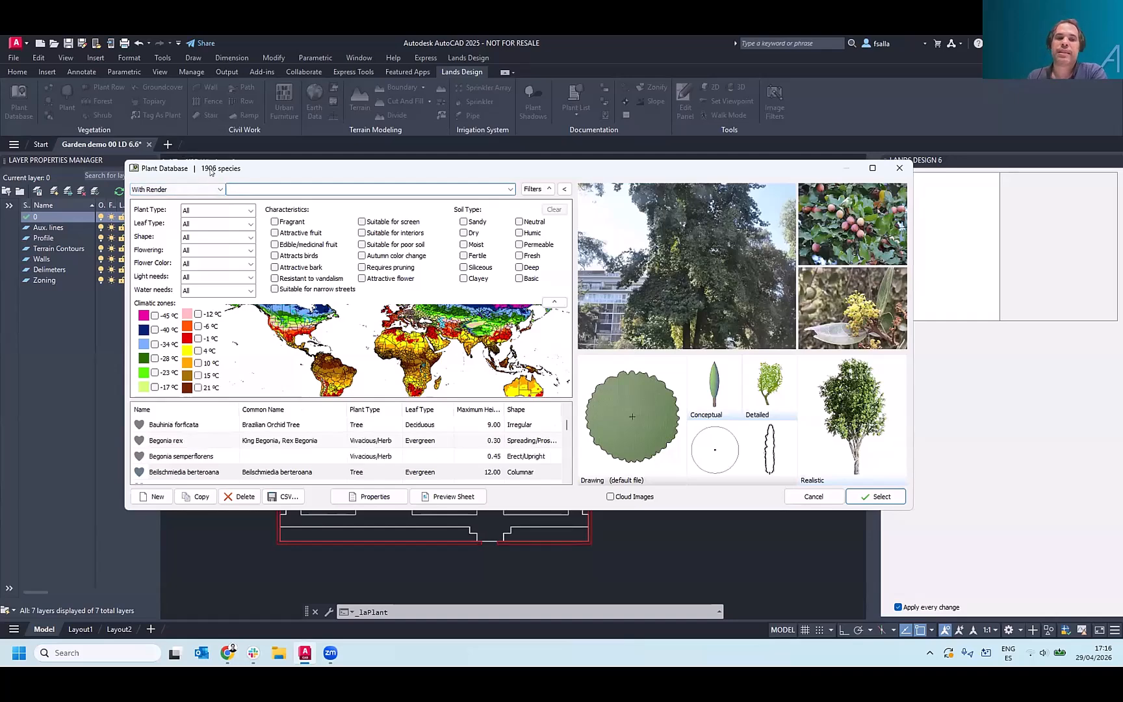
- Try filtering the species by the Fragrant characteristic and look through the plant type options
click(275, 222)
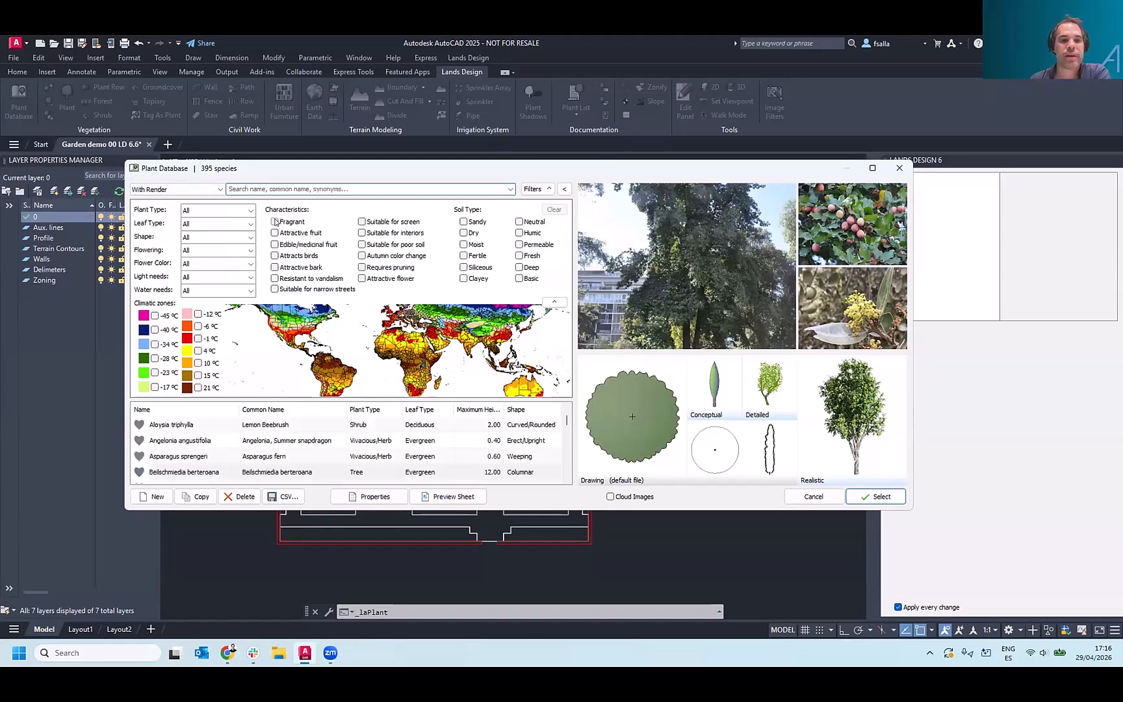
click(250, 211)
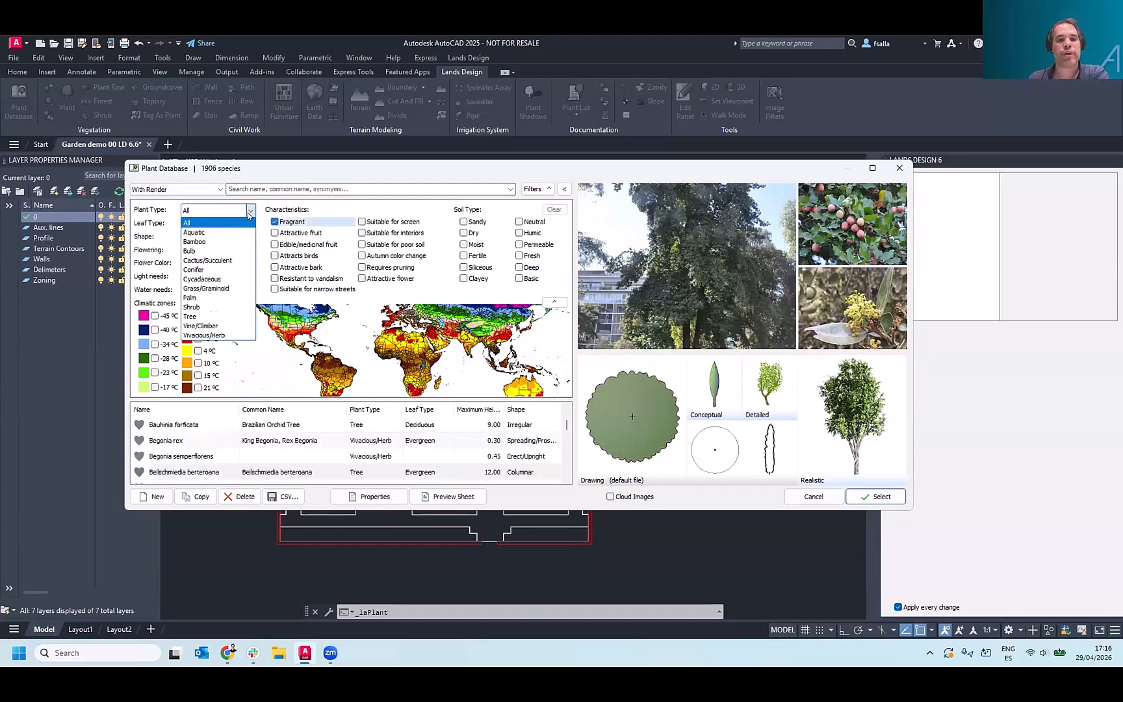
click(248, 213)
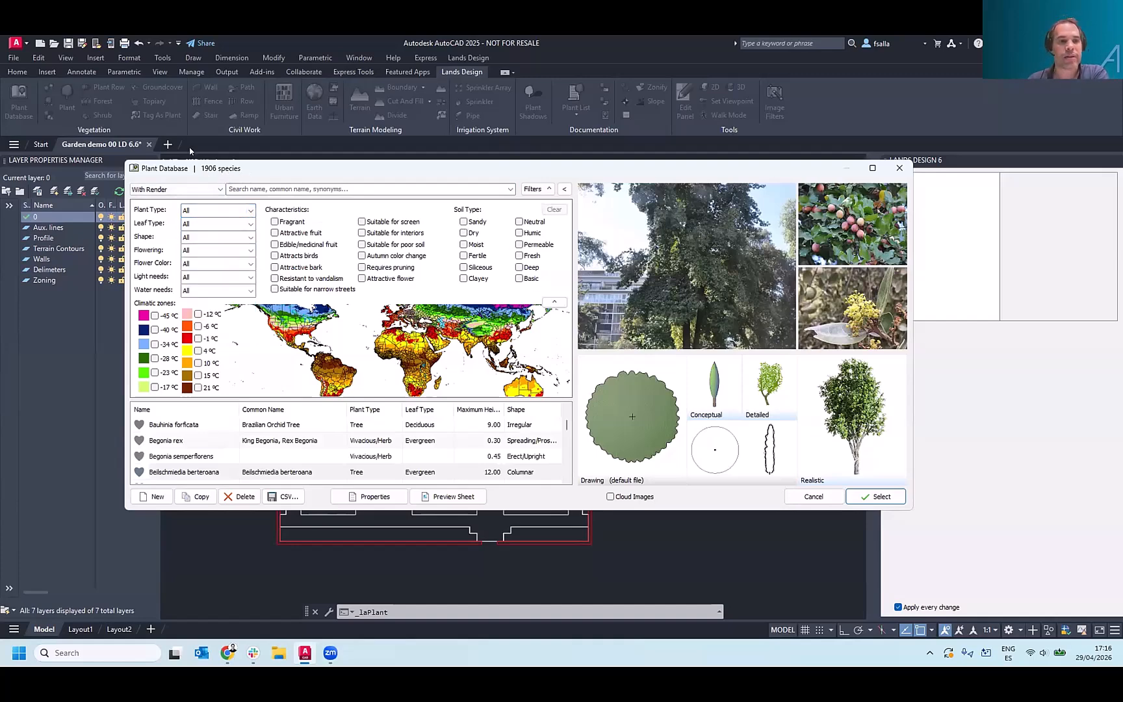
- Set the plant database to list all species instead of only those with a render
drag(219, 168, 211, 154)
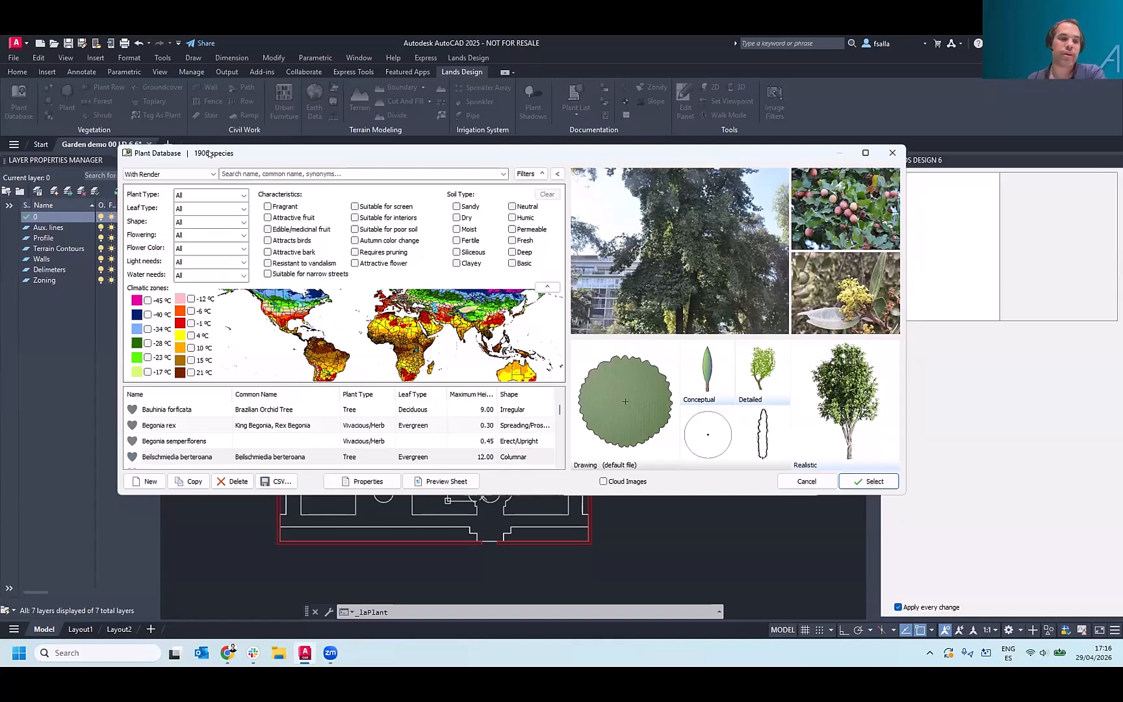
click(211, 174)
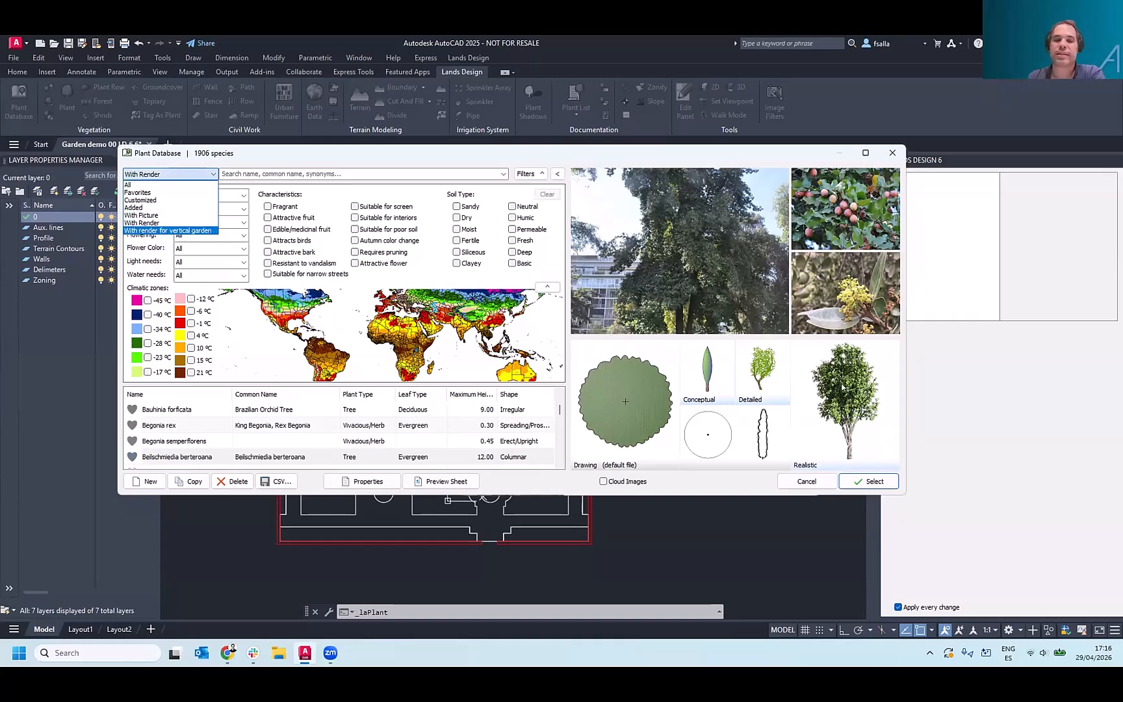
click(132, 186)
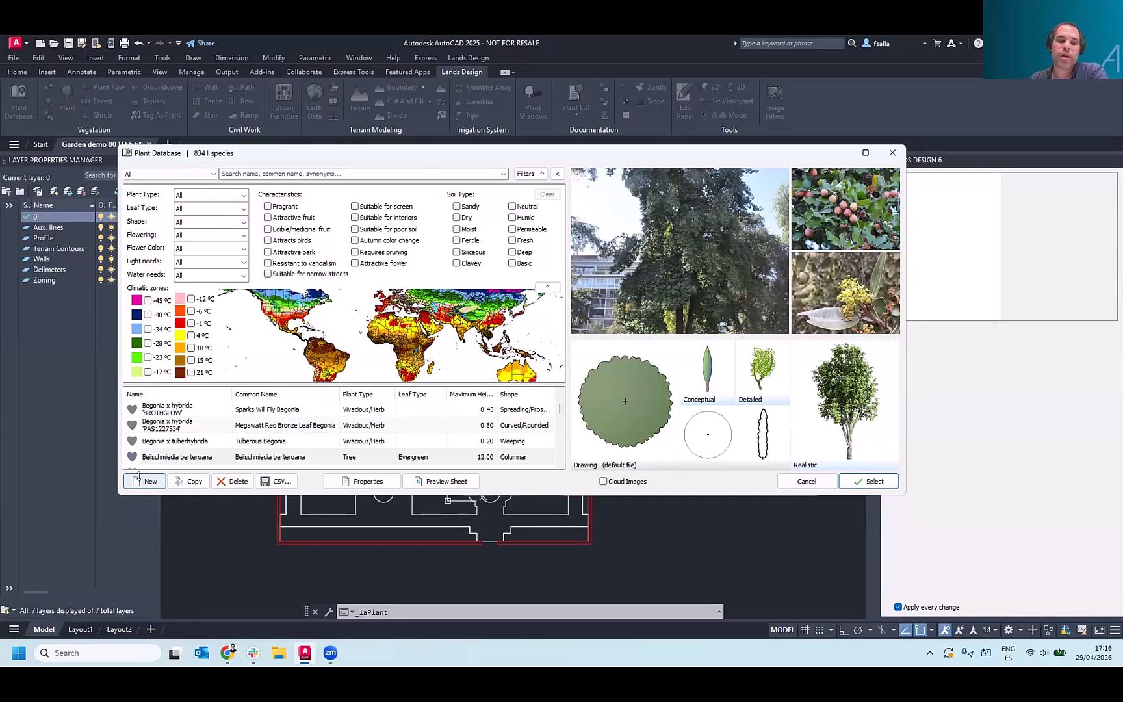
- Open the properties of the species Beilschmiedia berteroana and enable editing
click(168, 422)
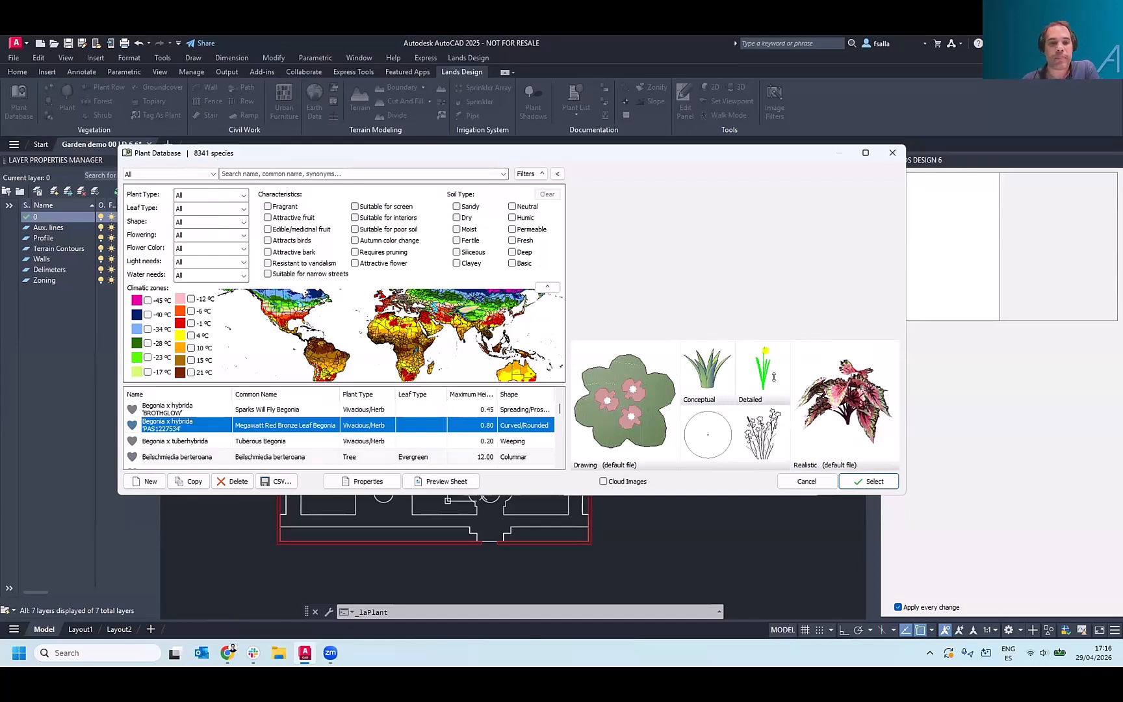
click(208, 457)
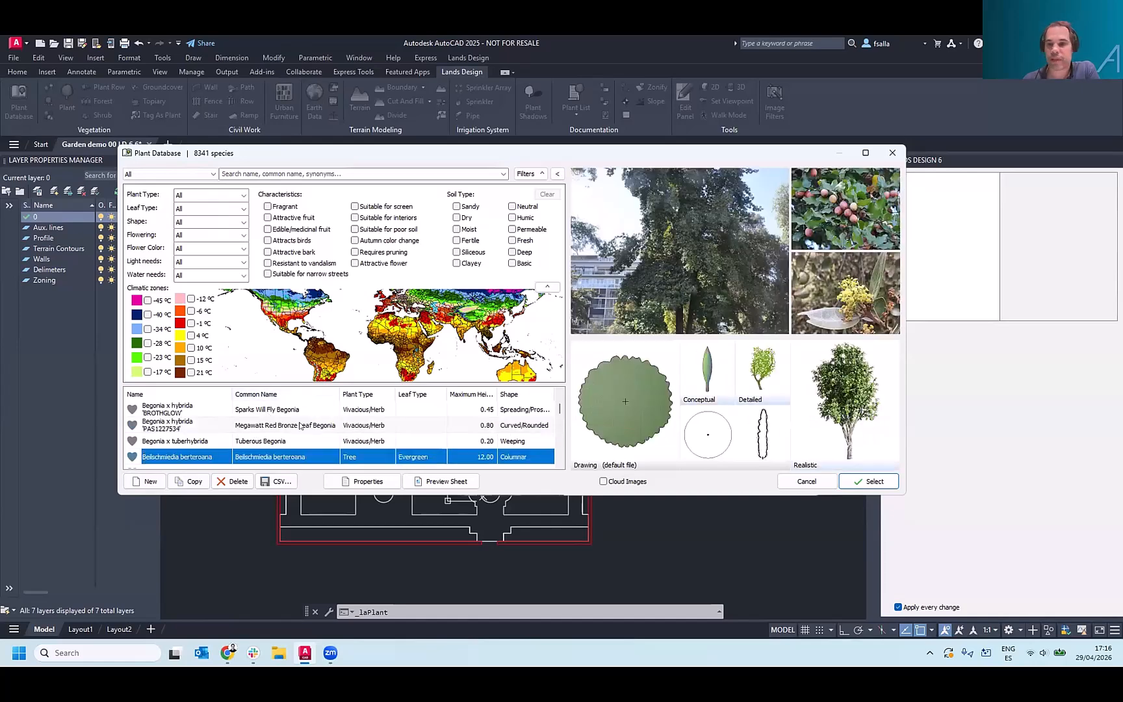
click(368, 482)
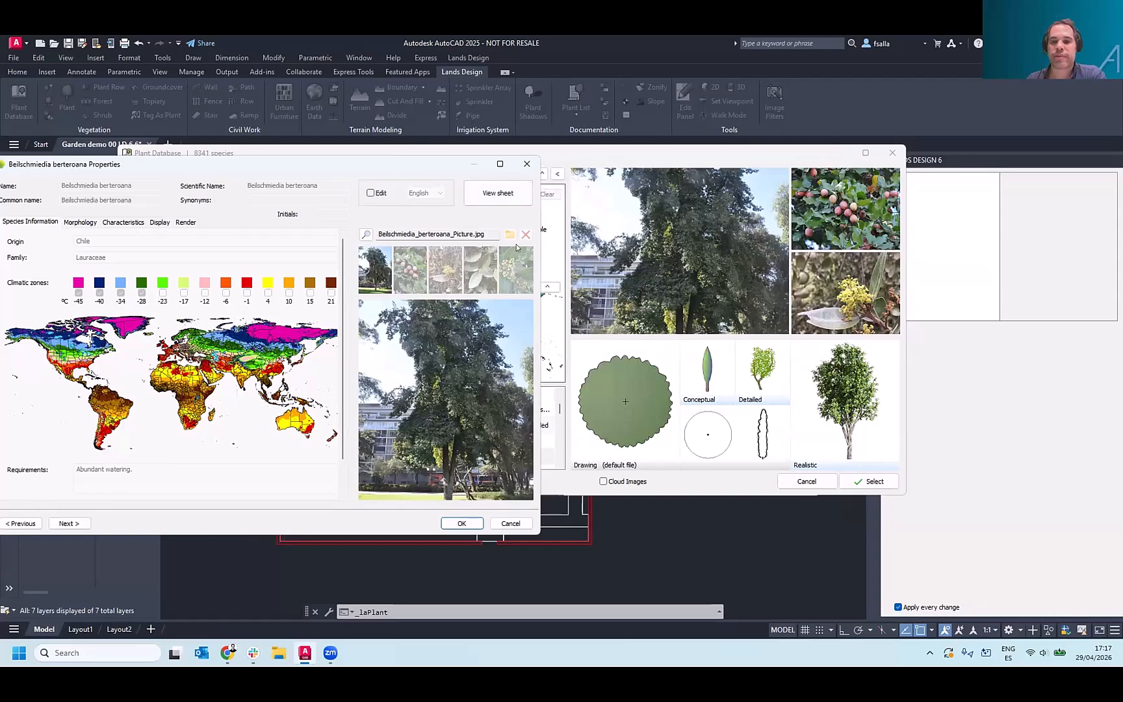
drag(366, 166, 658, 216)
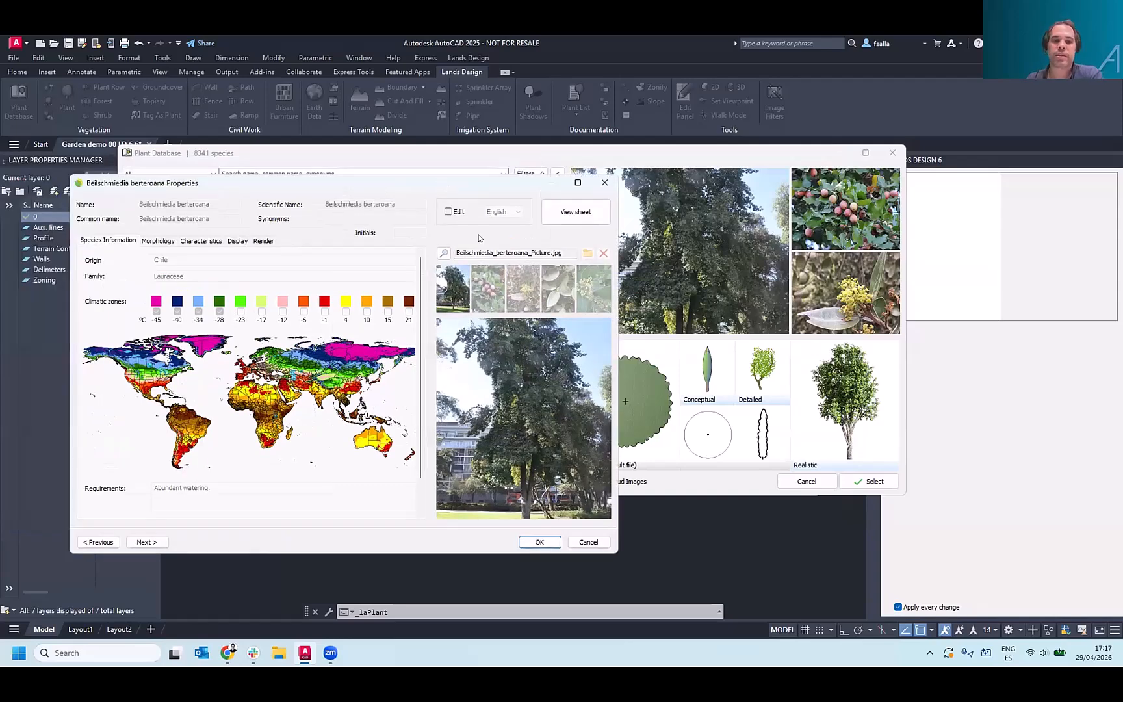
click(667, 245)
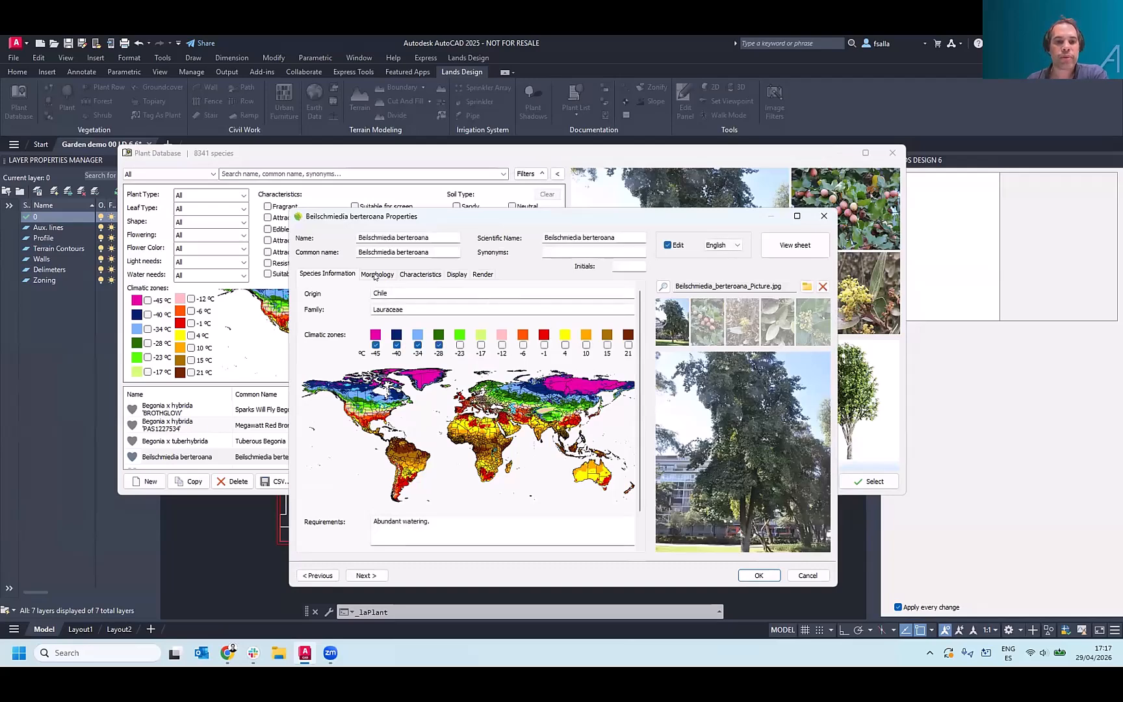
- Review the morphology and the characteristics, soil, needs and resistance settings of the species Beilschmiedia berteroana
drag(389, 293, 366, 287)
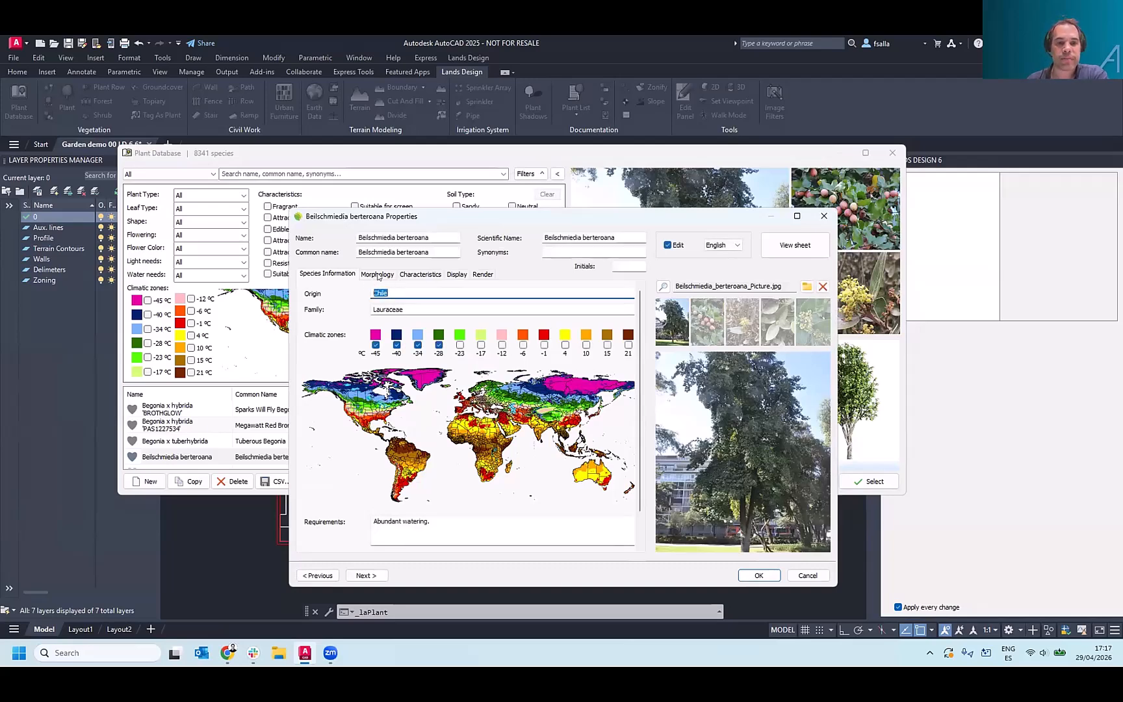
click(388, 274)
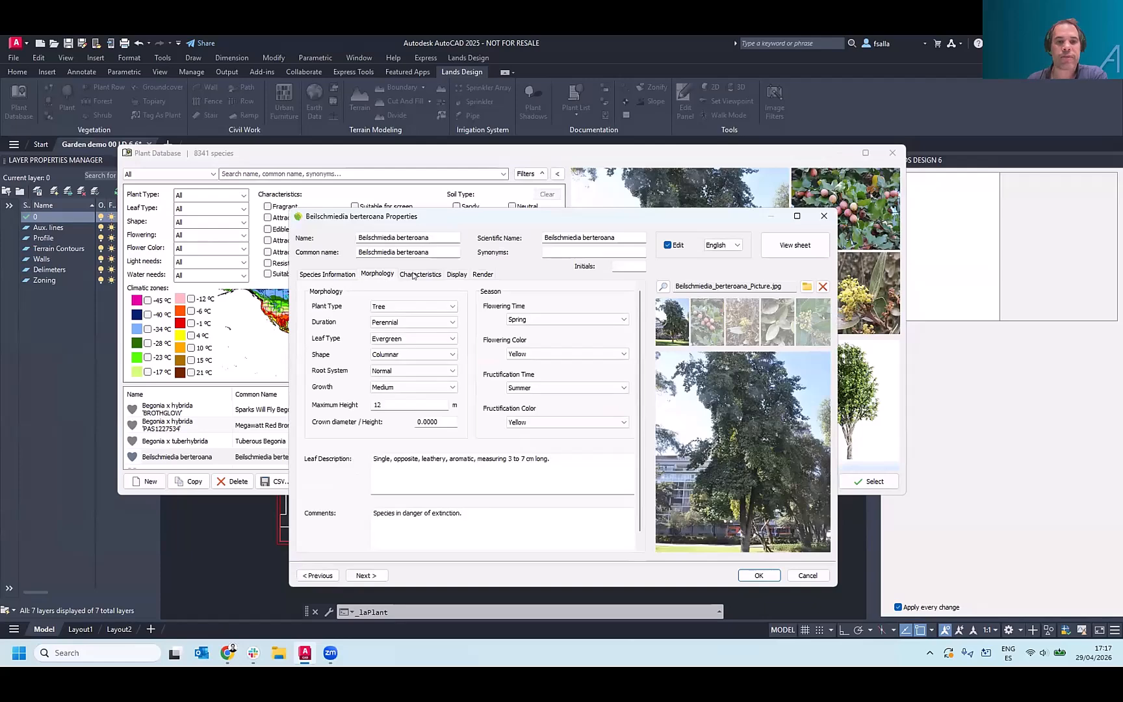
click(414, 274)
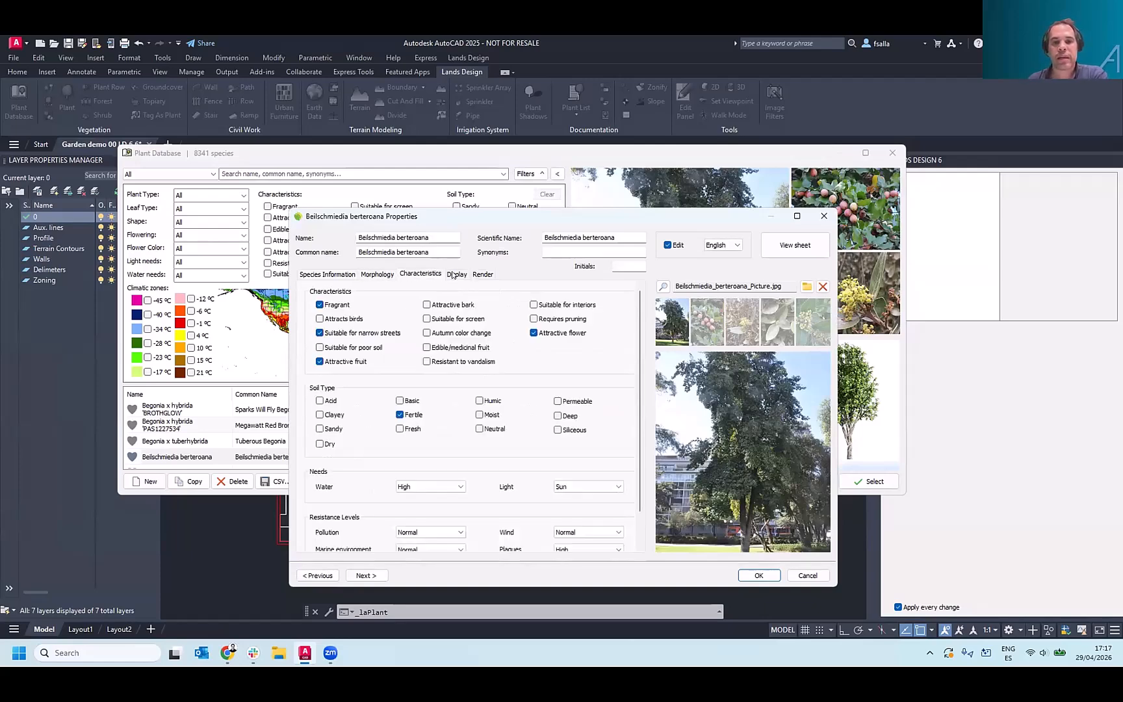
- Browse the crown blocks available for the species' 2D crown without assigning one
click(454, 275)
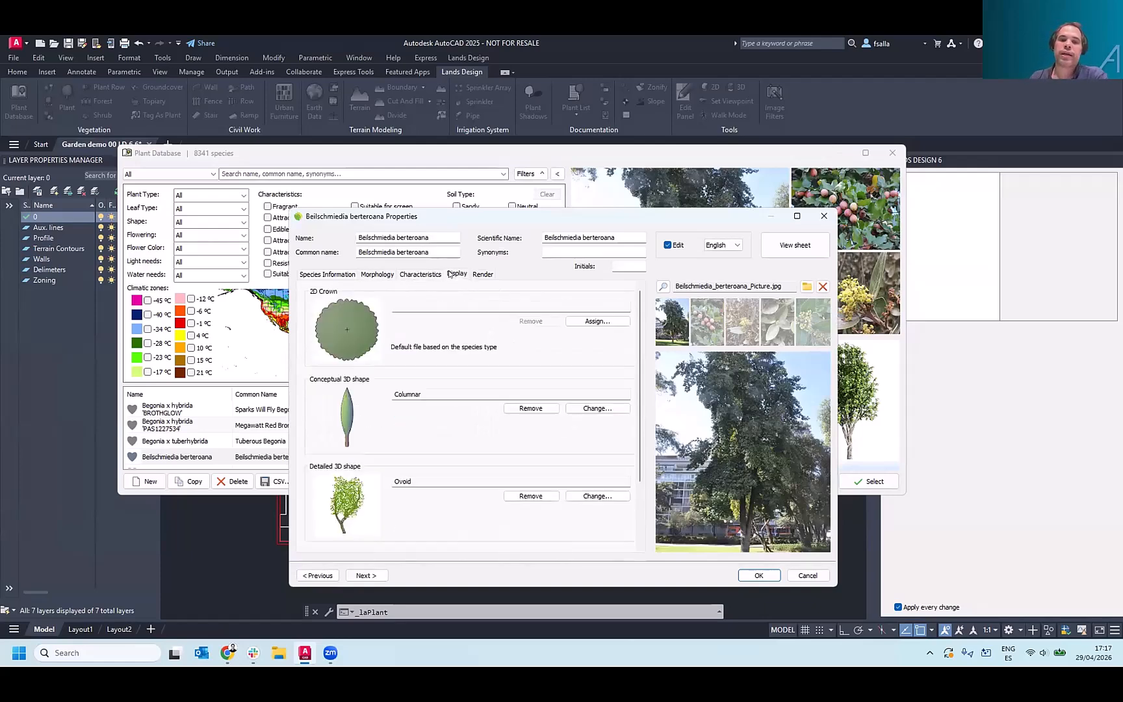
click(593, 321)
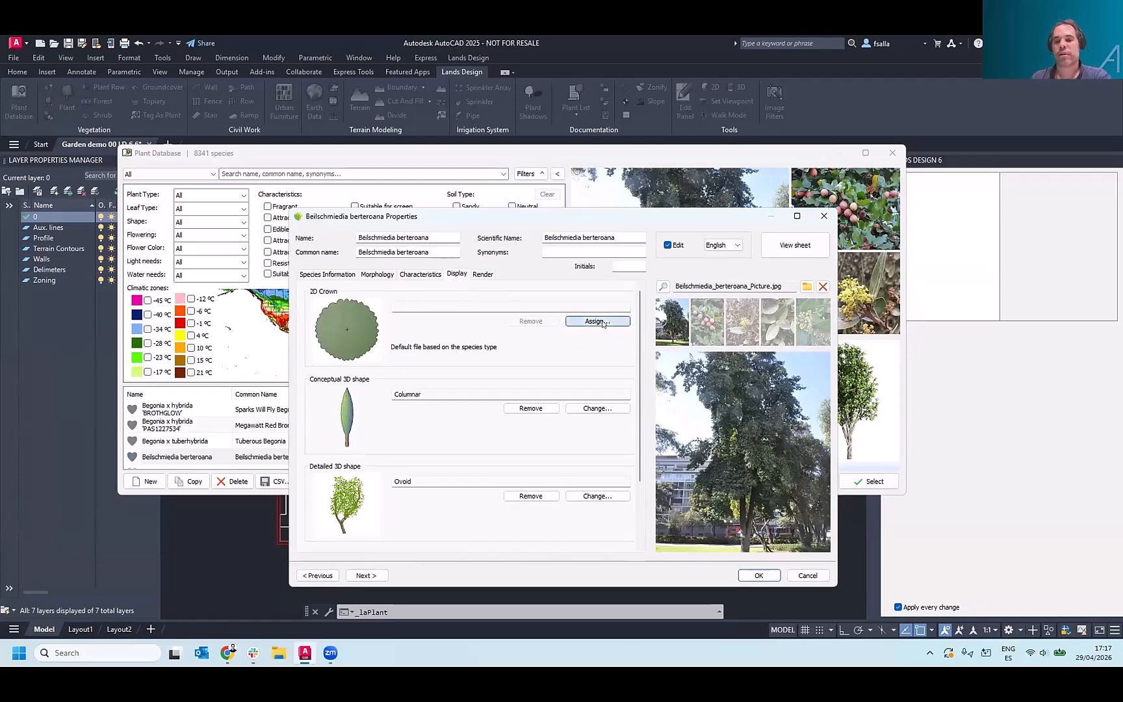
click(601, 321)
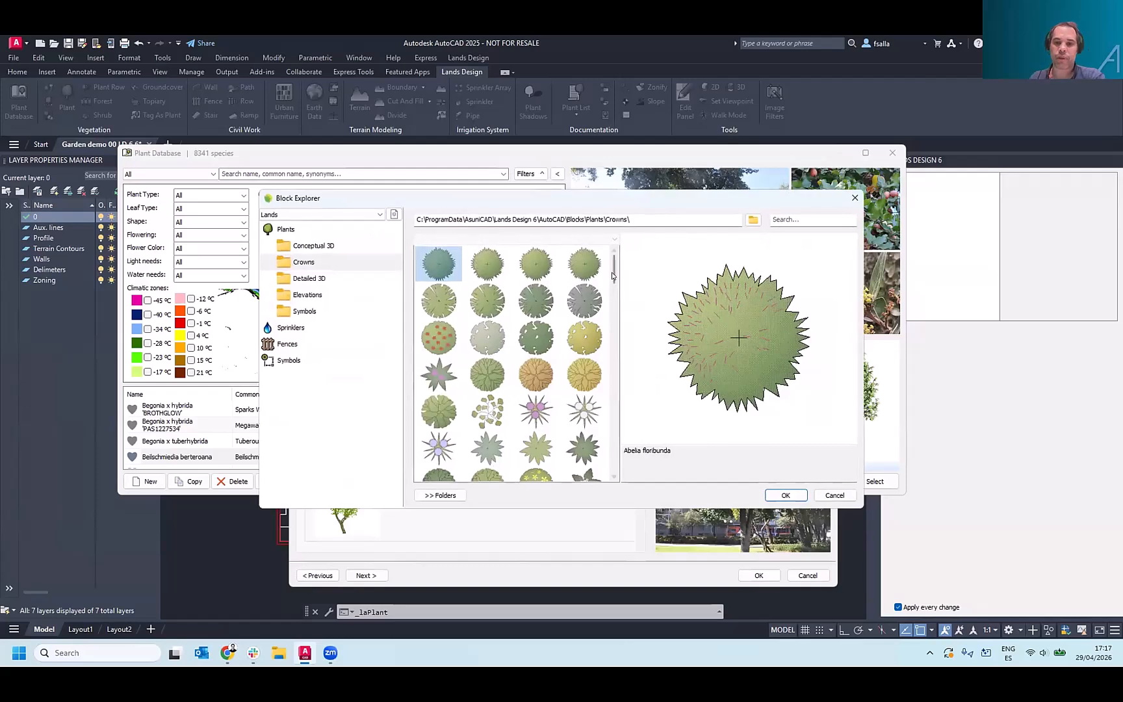
scroll(609, 403, down, 5)
drag(609, 403, 627, 278)
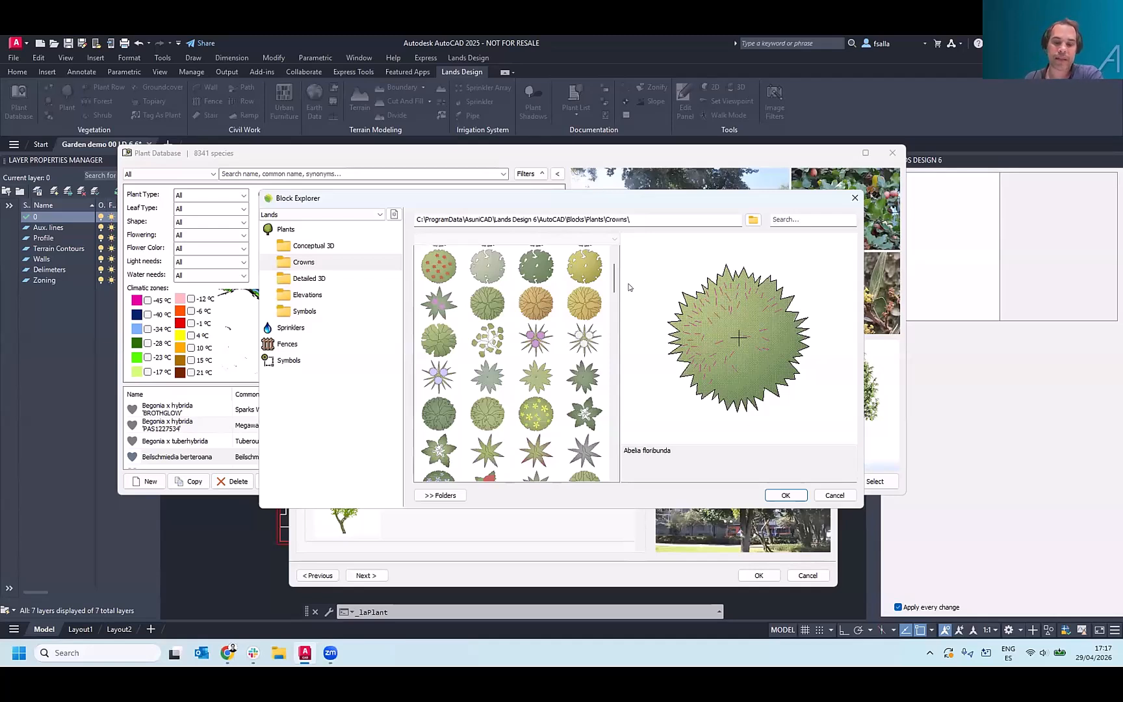
click(823, 497)
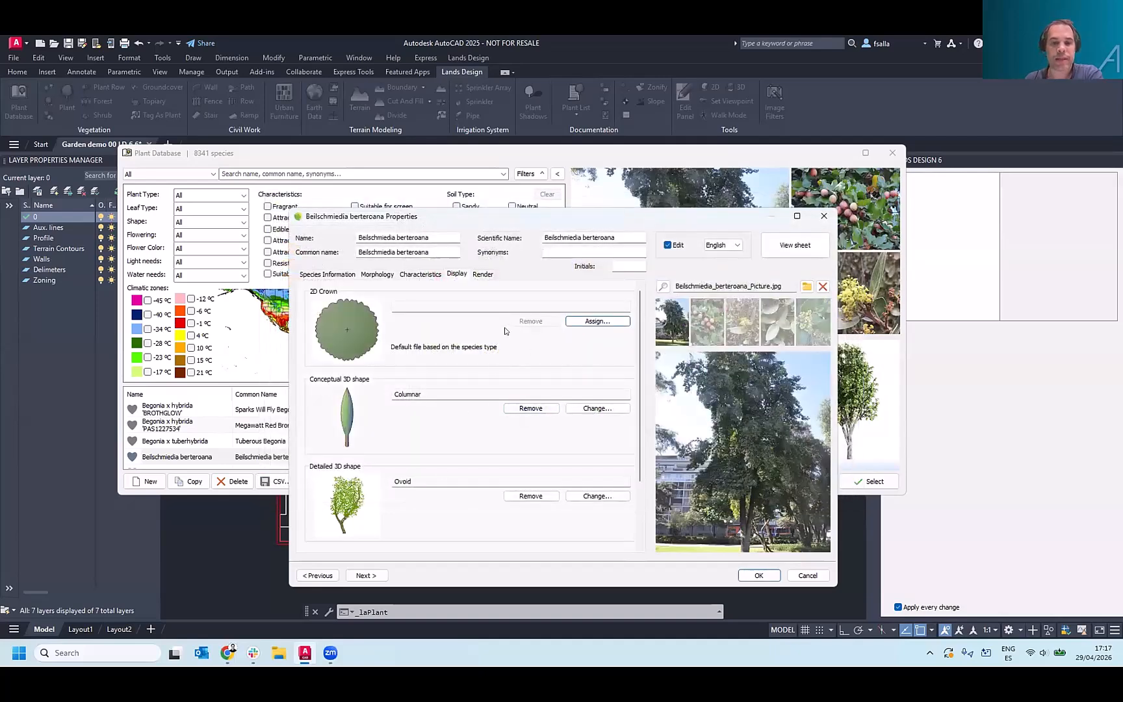
- Browse the realistic 3D plant files available for the species' render and close its properties without changes
click(475, 276)
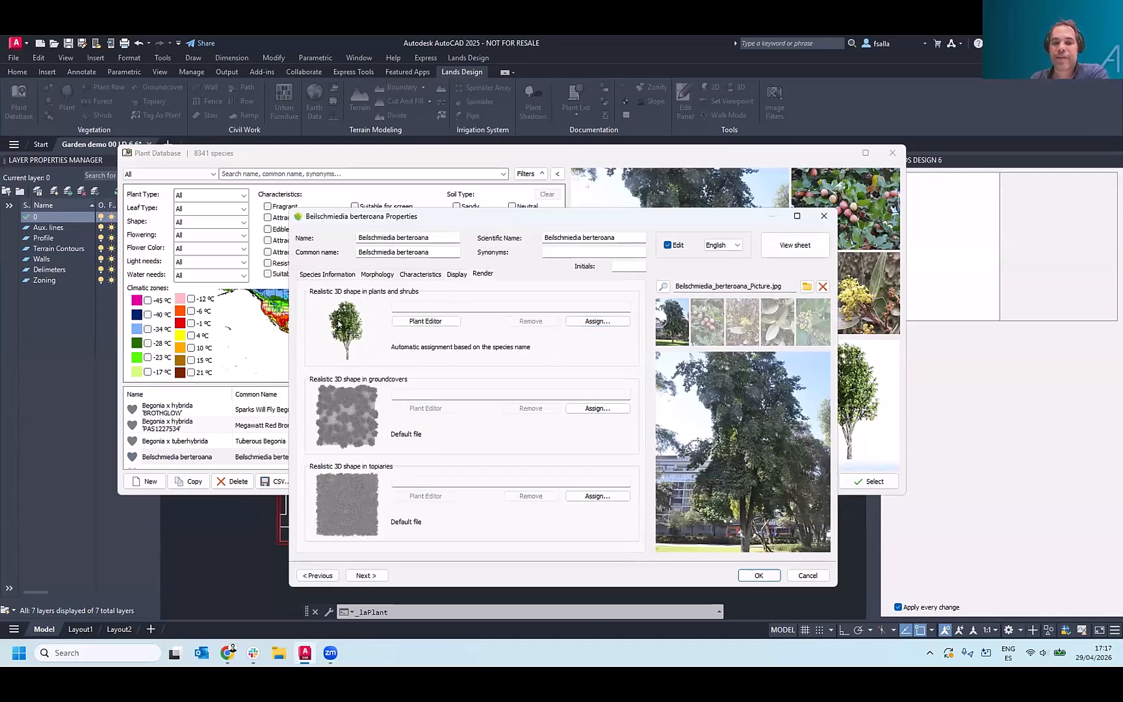
click(596, 321)
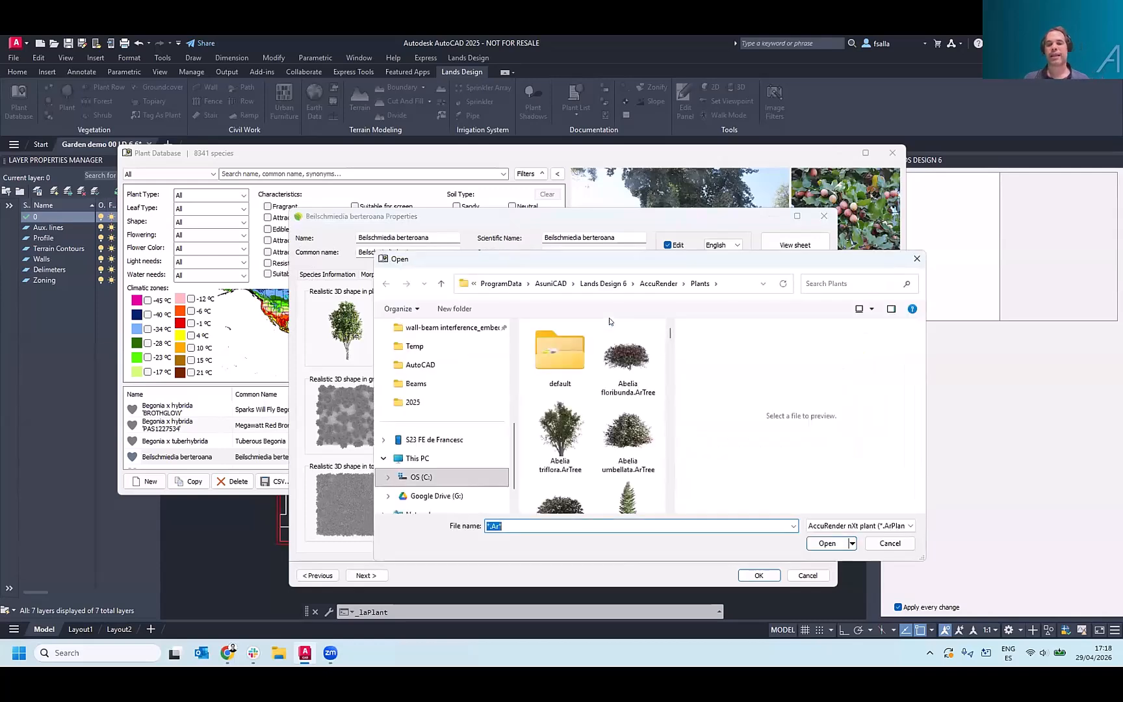
click(890, 308)
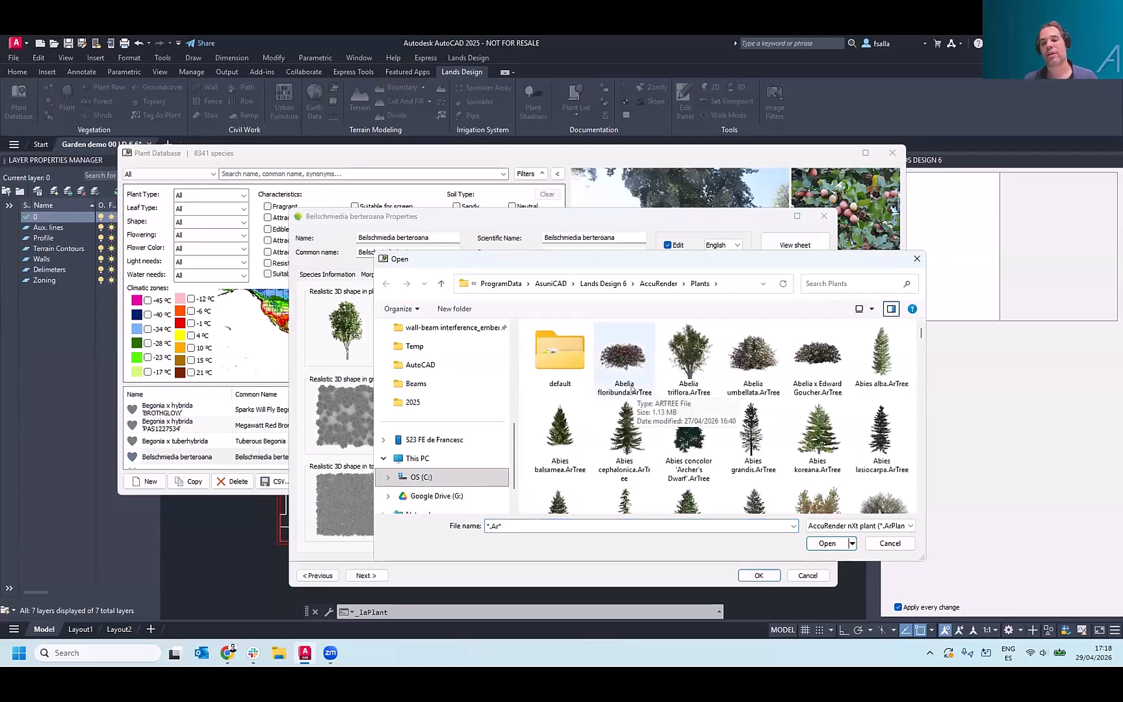
scroll(770, 403, down, 5)
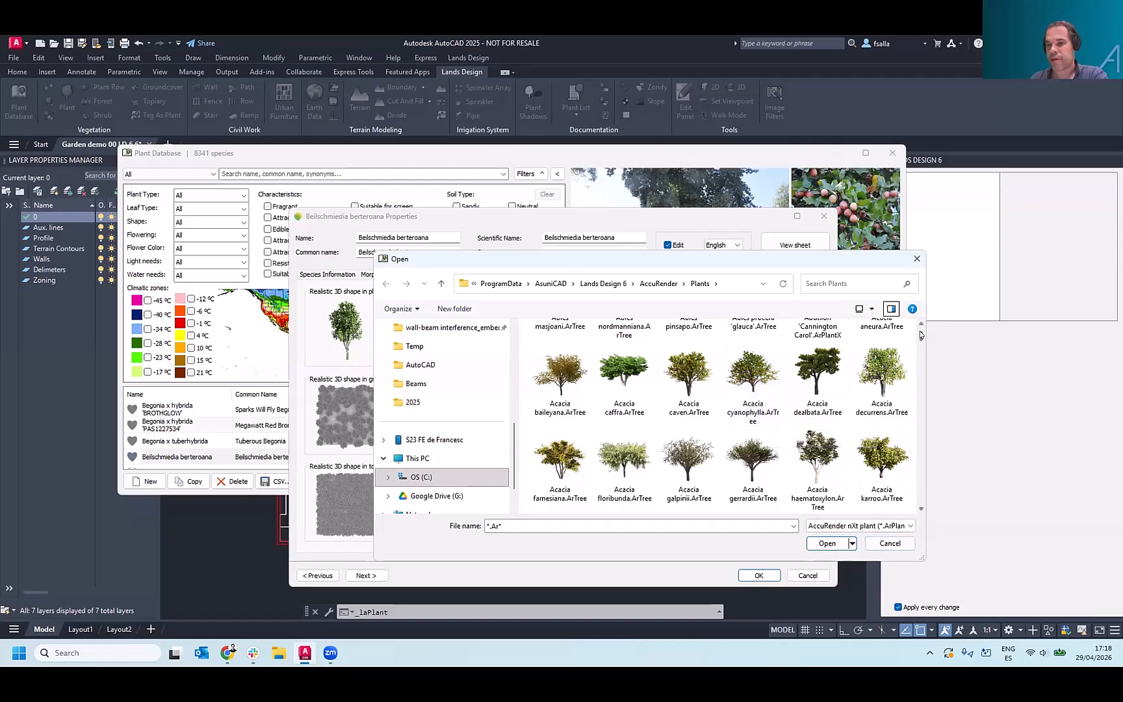
scroll(923, 403, down, 5)
drag(923, 403, 921, 353)
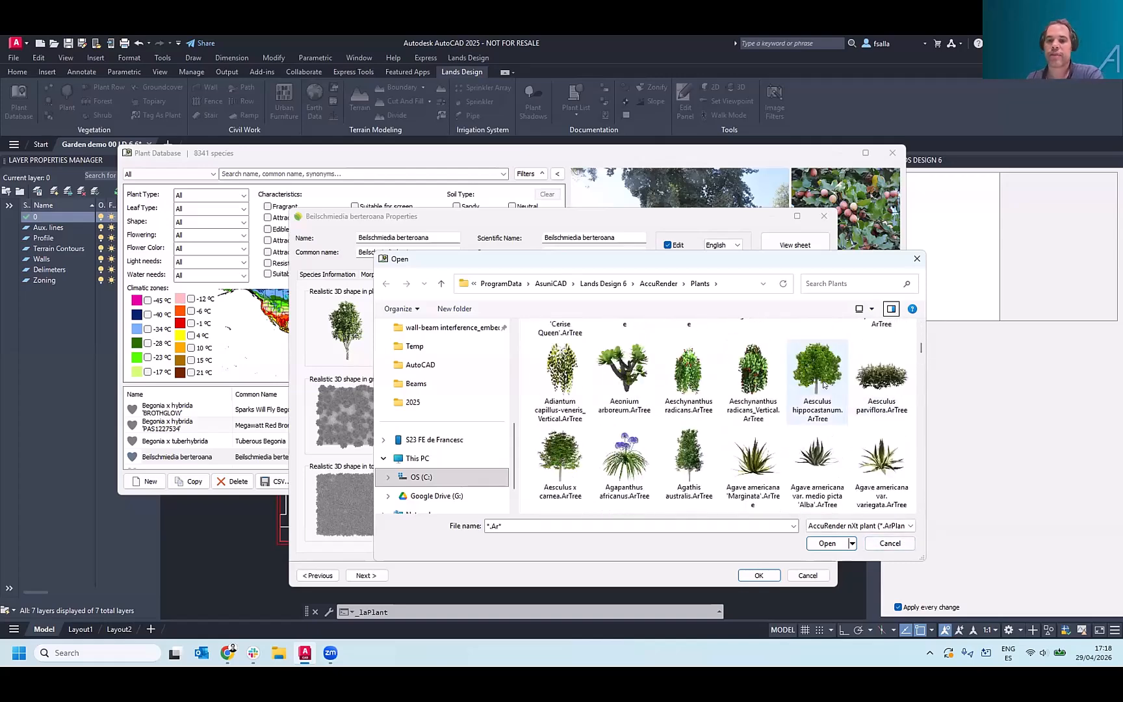
scroll(759, 367, up, 1)
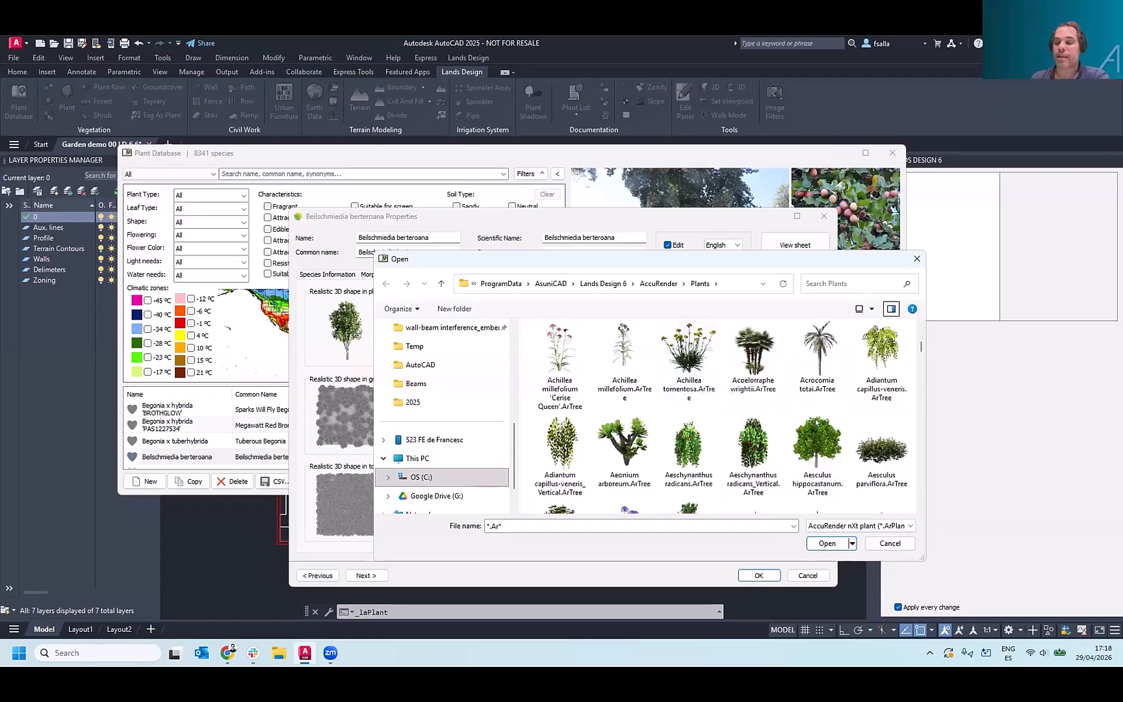
click(877, 541)
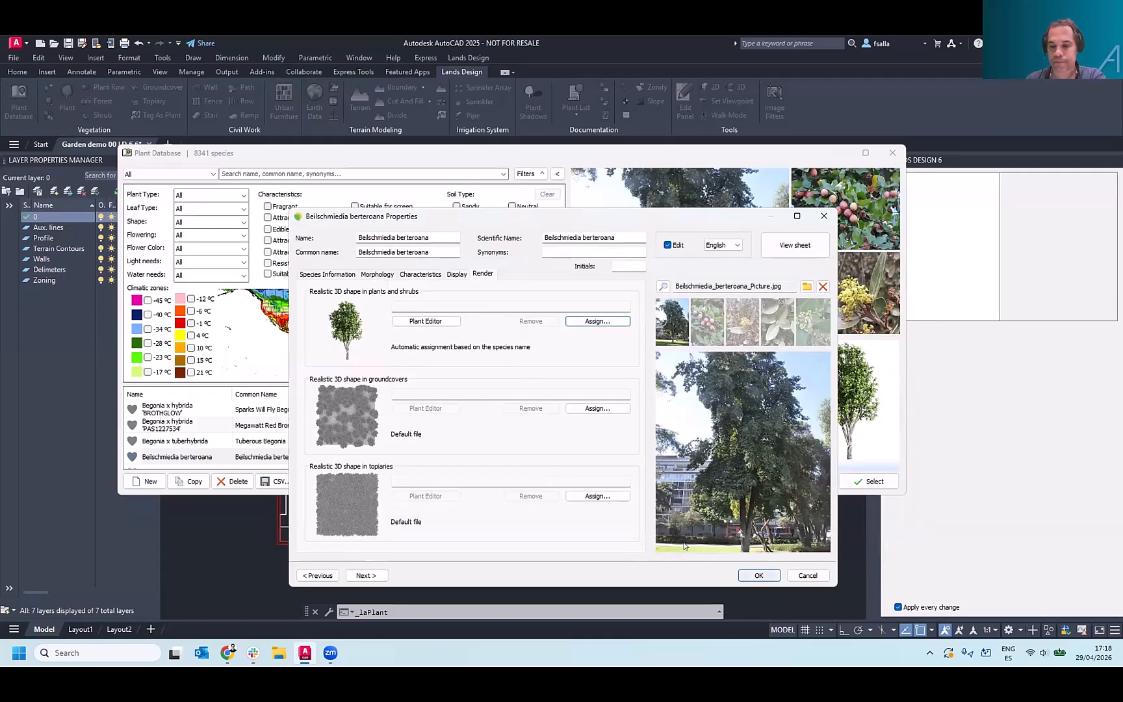
click(808, 575)
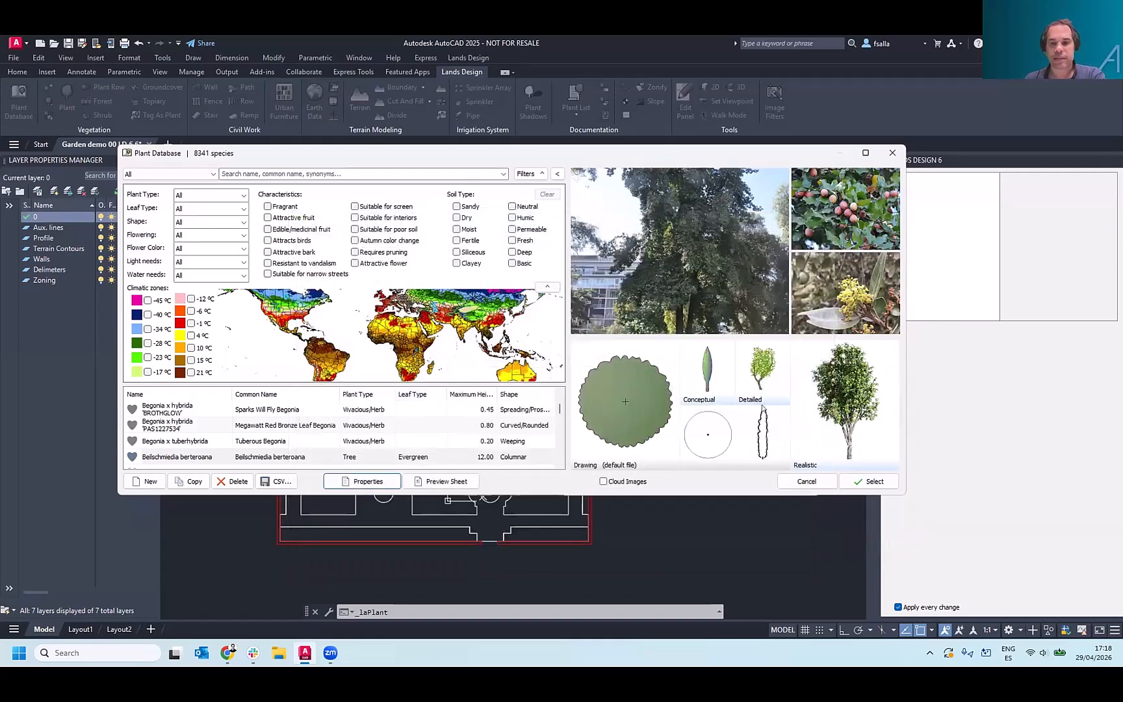
- Choose Beilschmiedia berteroana as the plant to insert and adjust its age to a crown diameter of 2.87 and height of 4.56
click(843, 482)
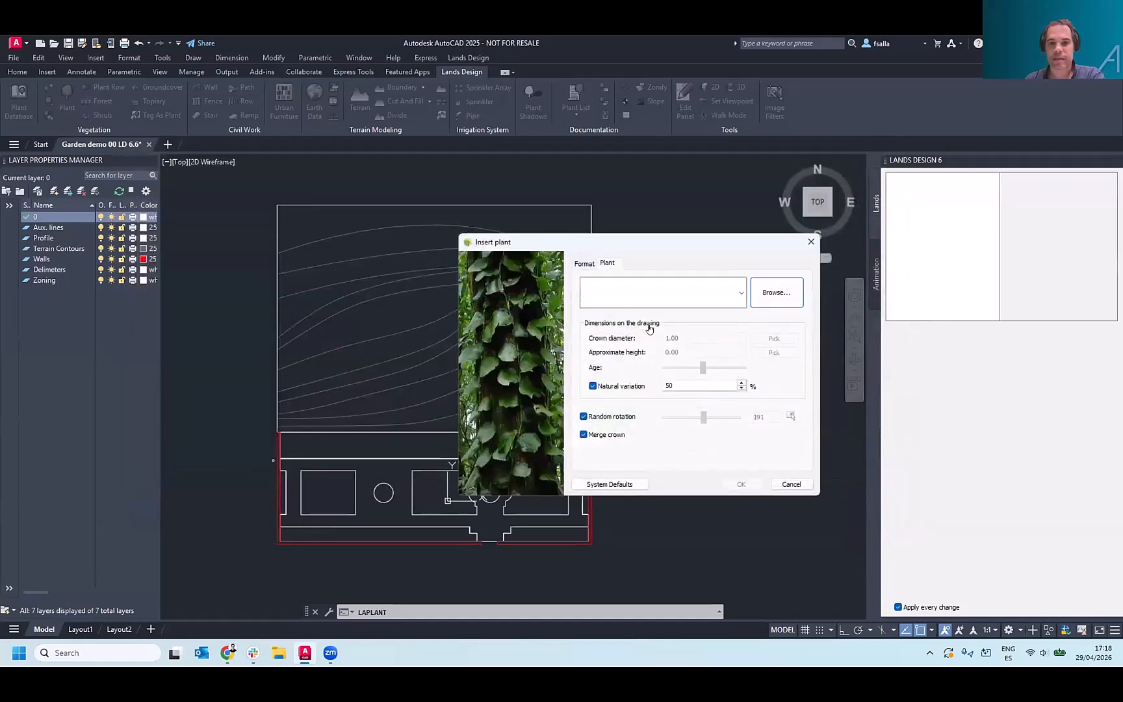
click(738, 293)
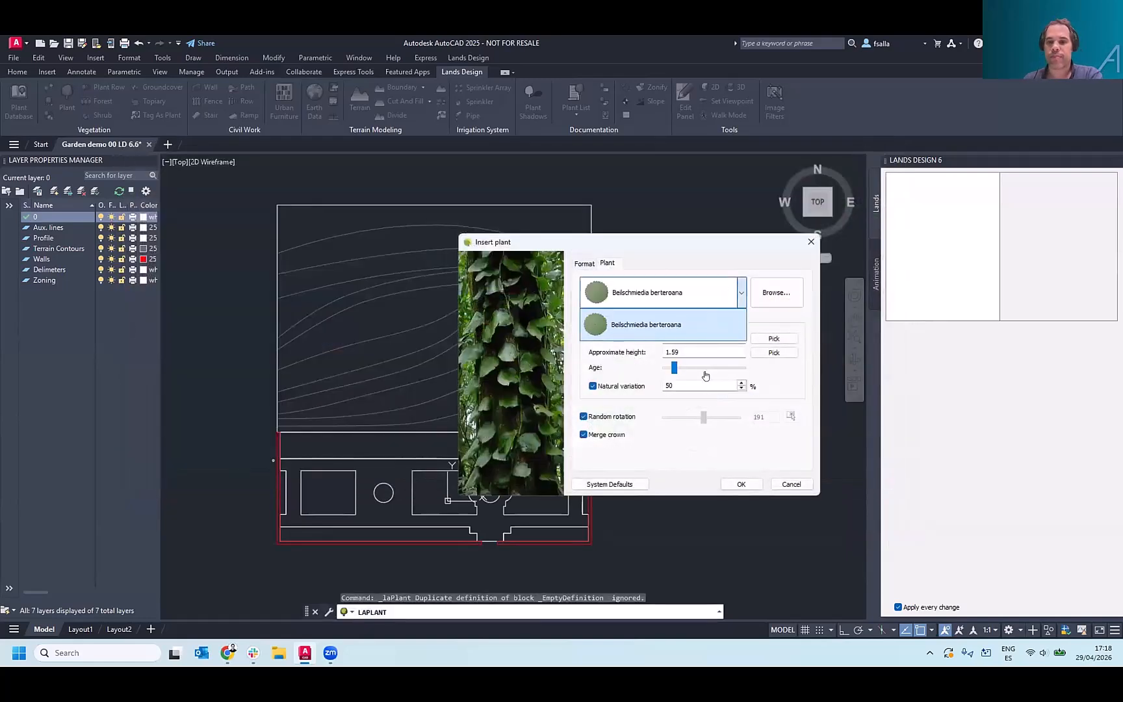
click(738, 301)
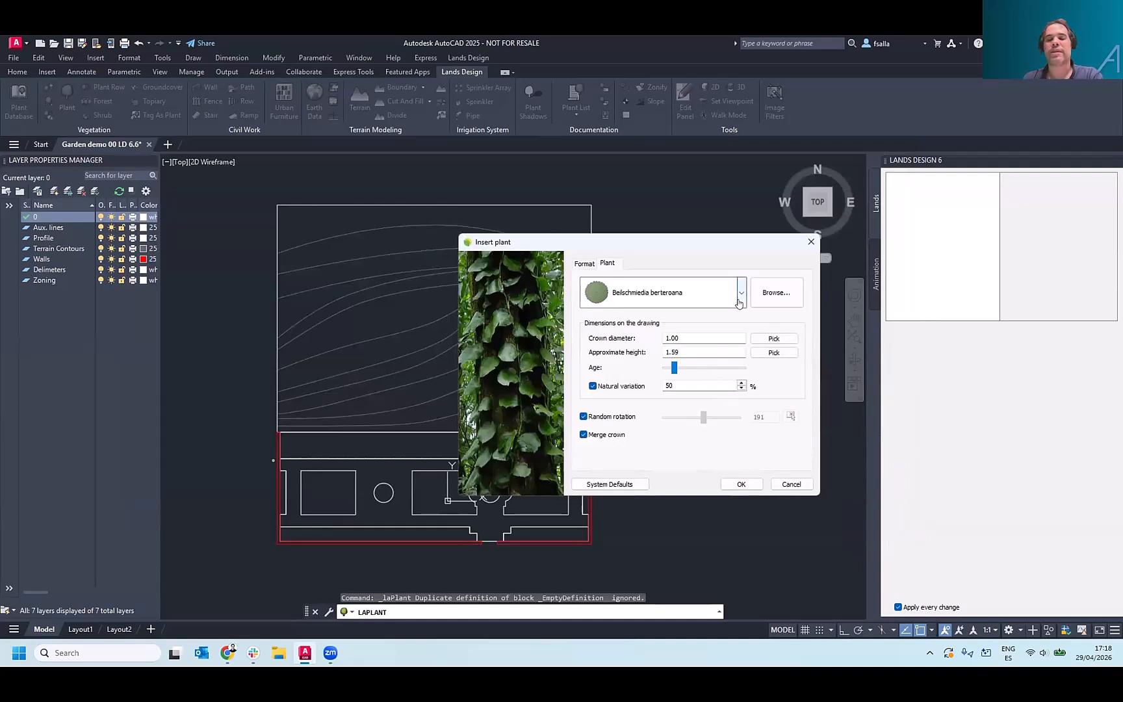
drag(676, 370, 694, 369)
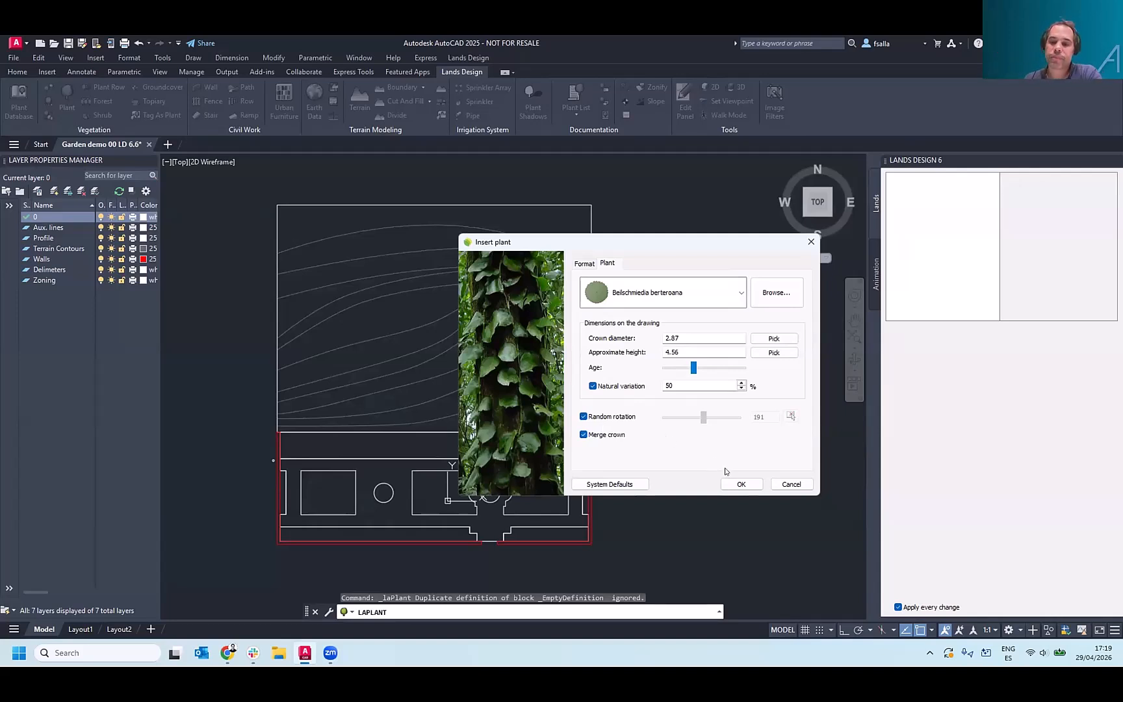
click(733, 482)
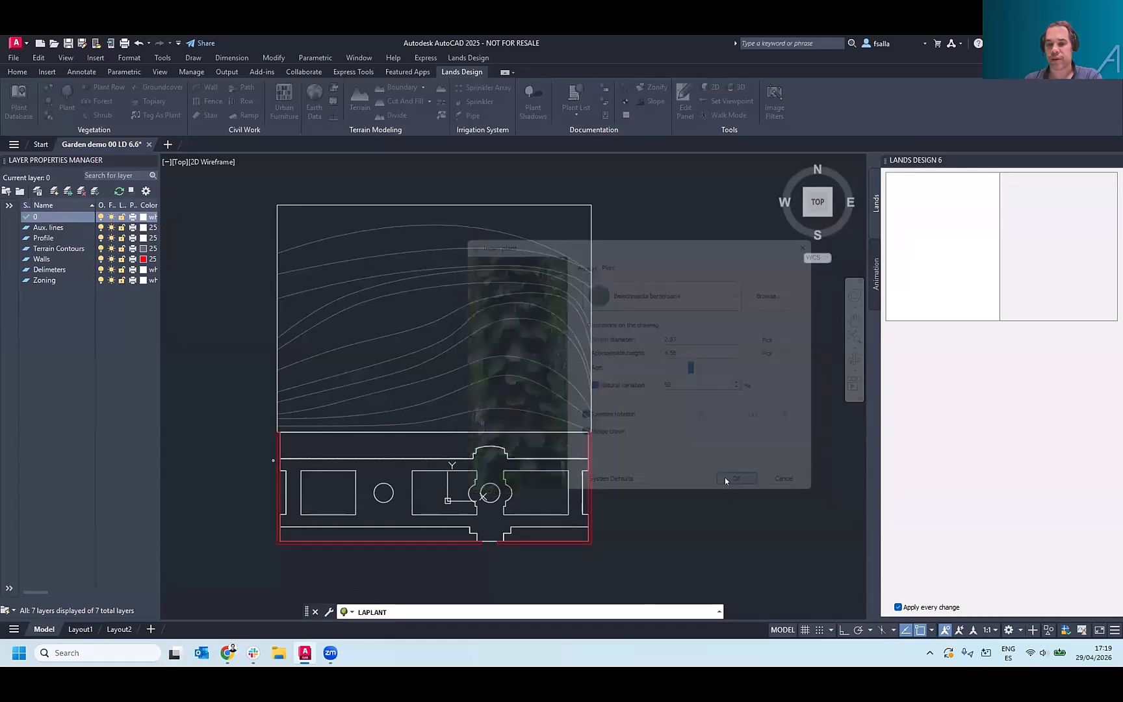
- Place six plants on the contoured terrain near its lower-left corner, the first on the boundary line, and finish the insertion
scroll(326, 406, up, 4)
click(208, 424)
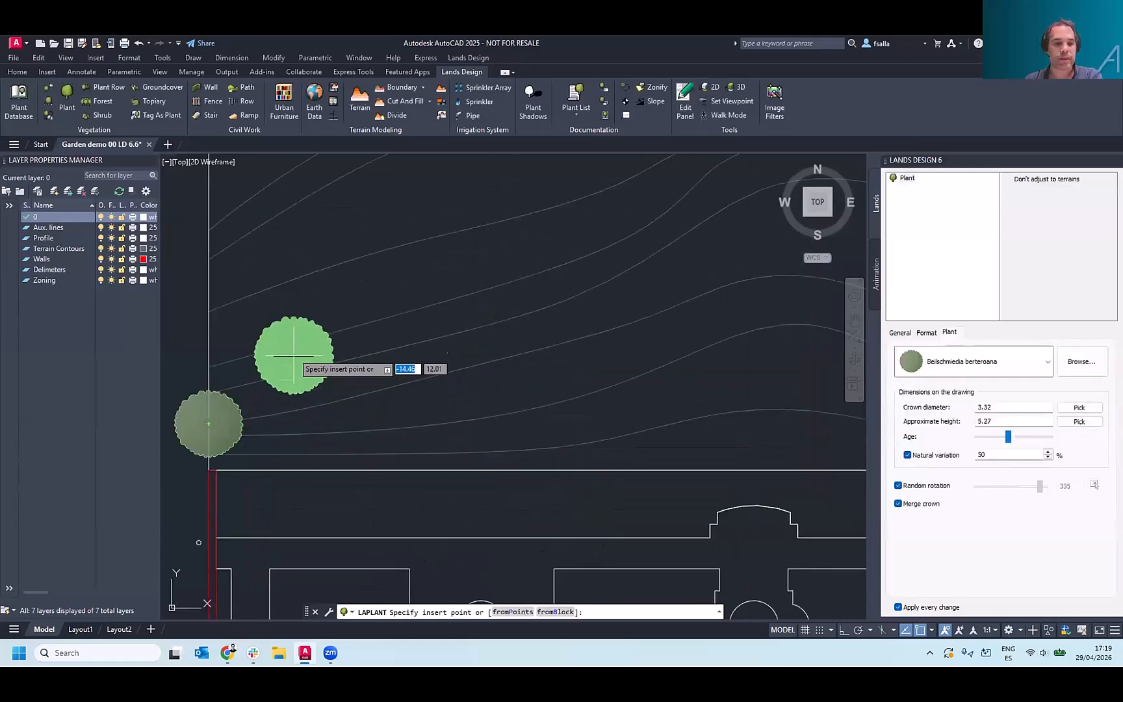
click(299, 331)
click(450, 387)
click(438, 338)
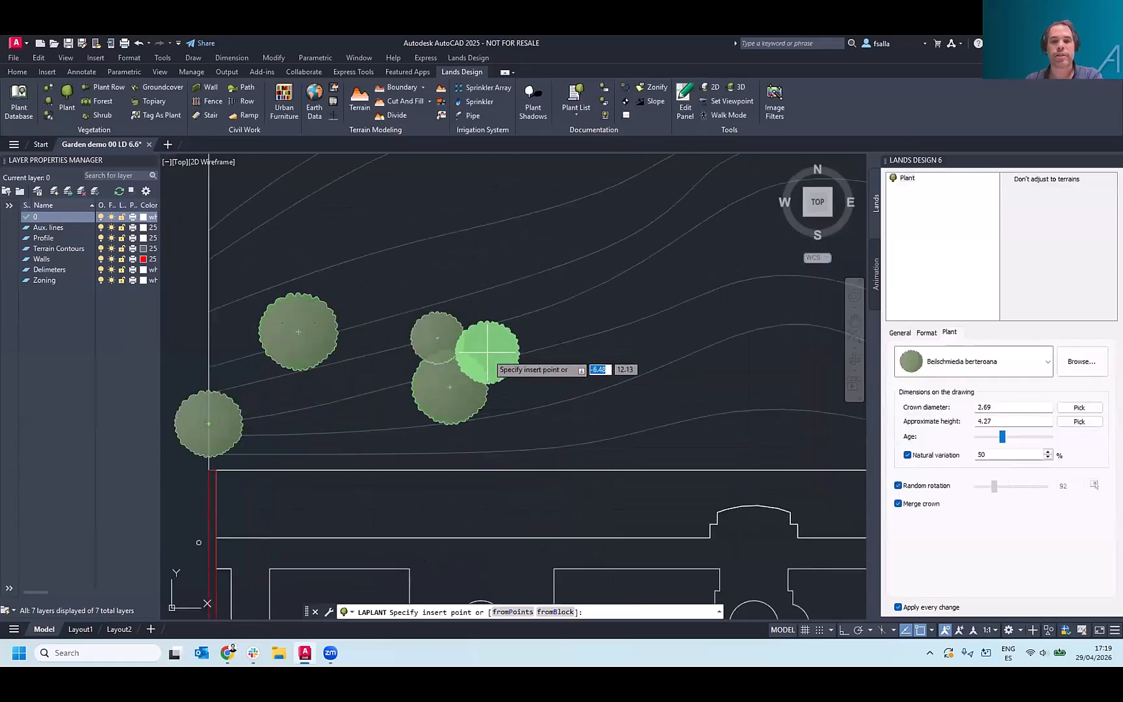
click(542, 394)
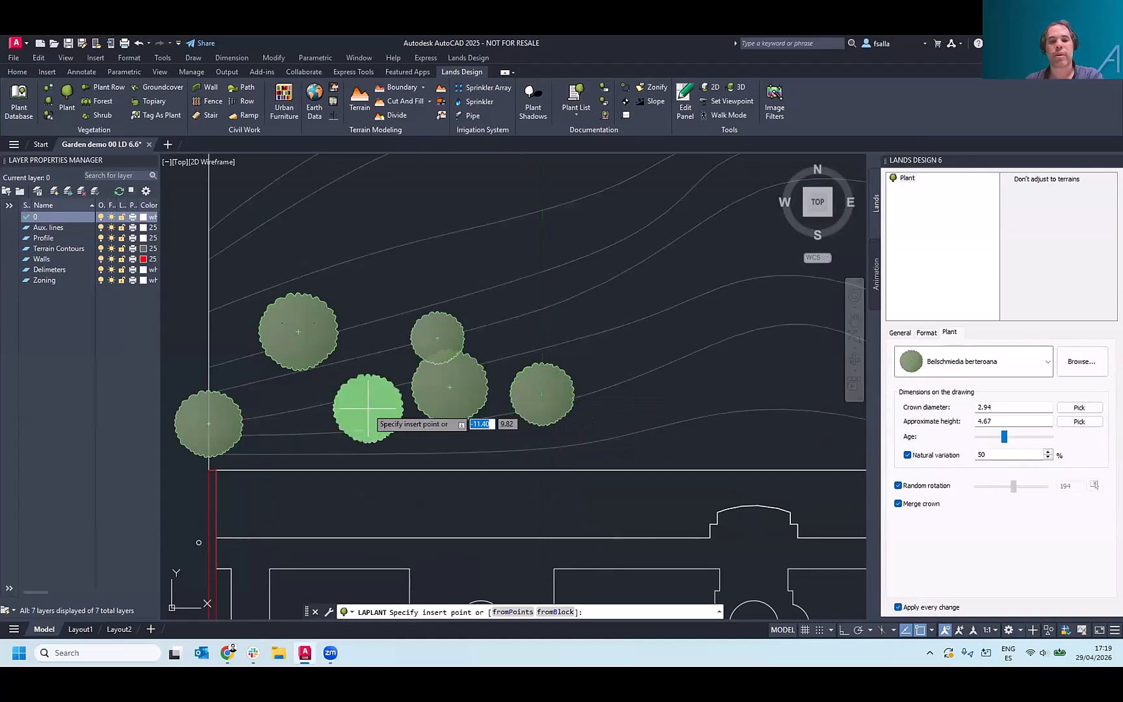
right_click(383, 405)
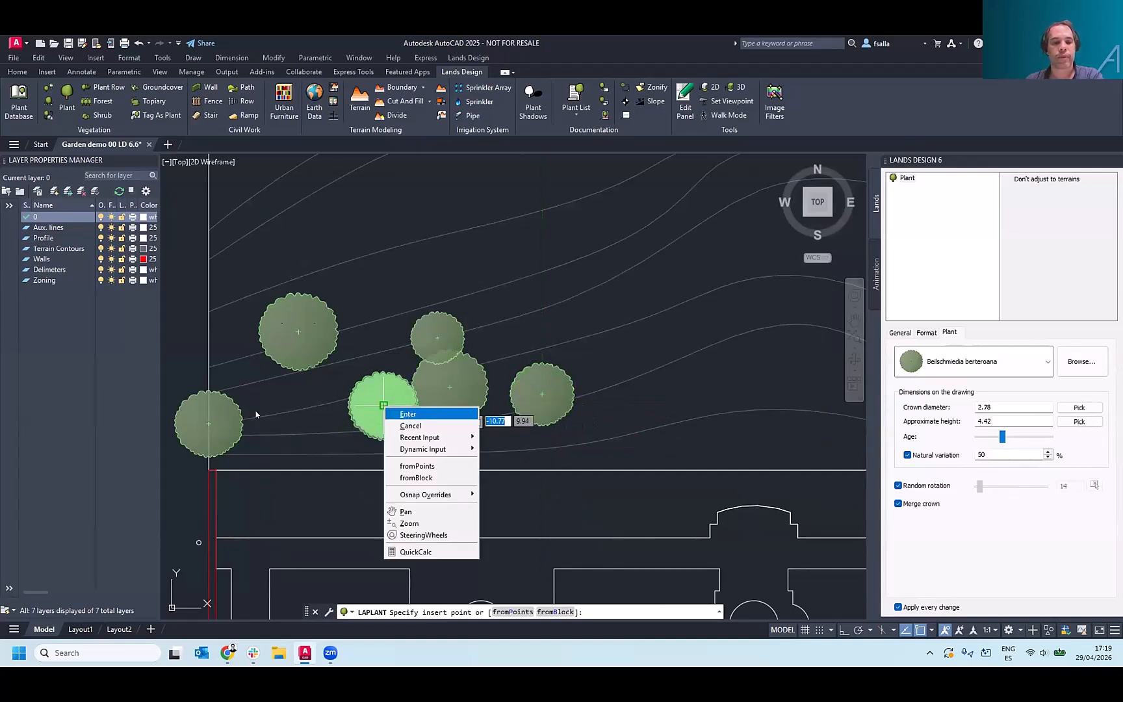
click(408, 414)
- Move the plant on the boundary line inward so its crown overlaps the largest plant's crown, and inspect the merged outlines
click(244, 395)
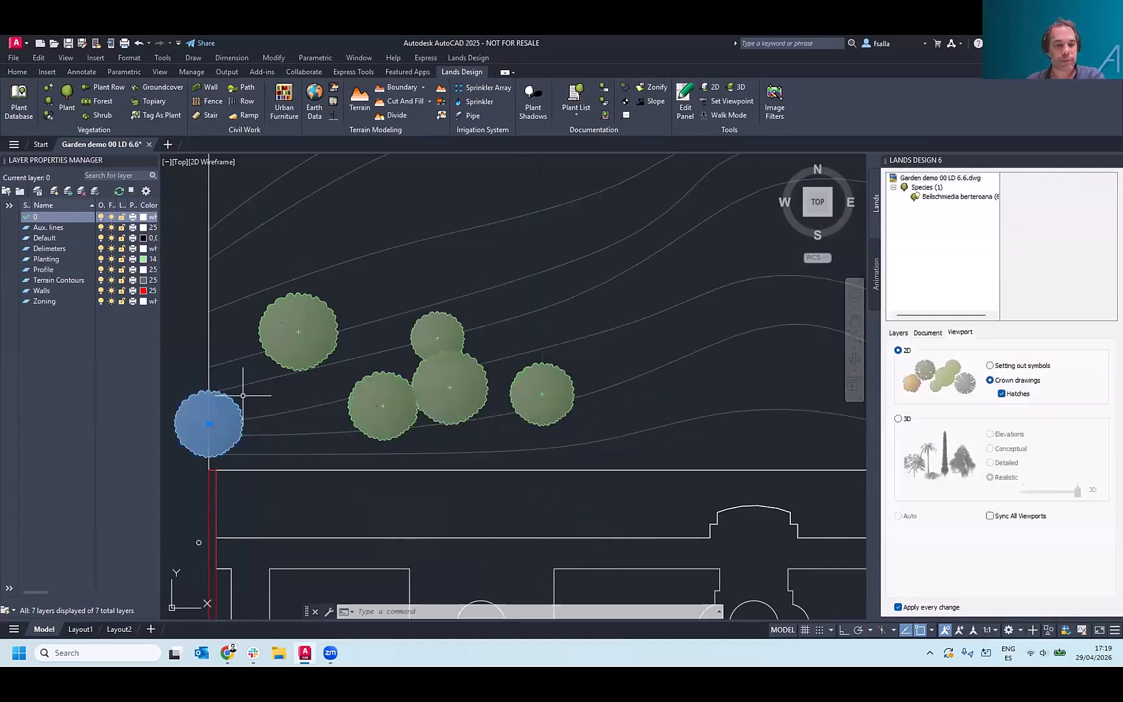
click(208, 424)
click(285, 384)
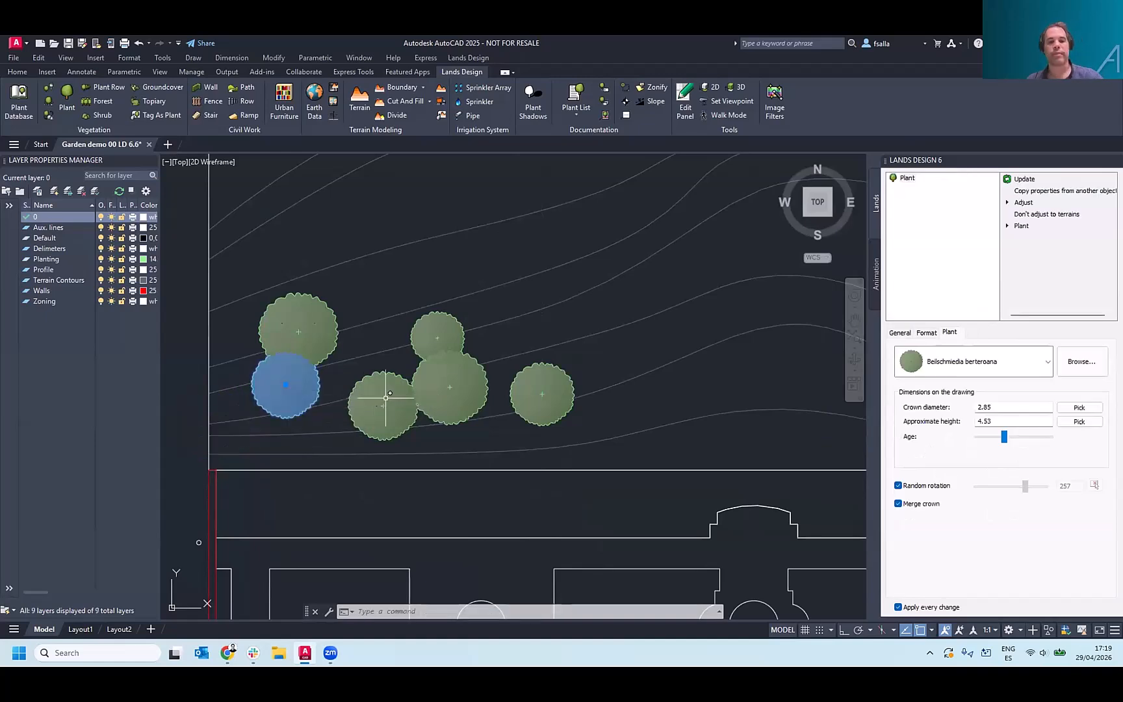
scroll(284, 360, up, 5)
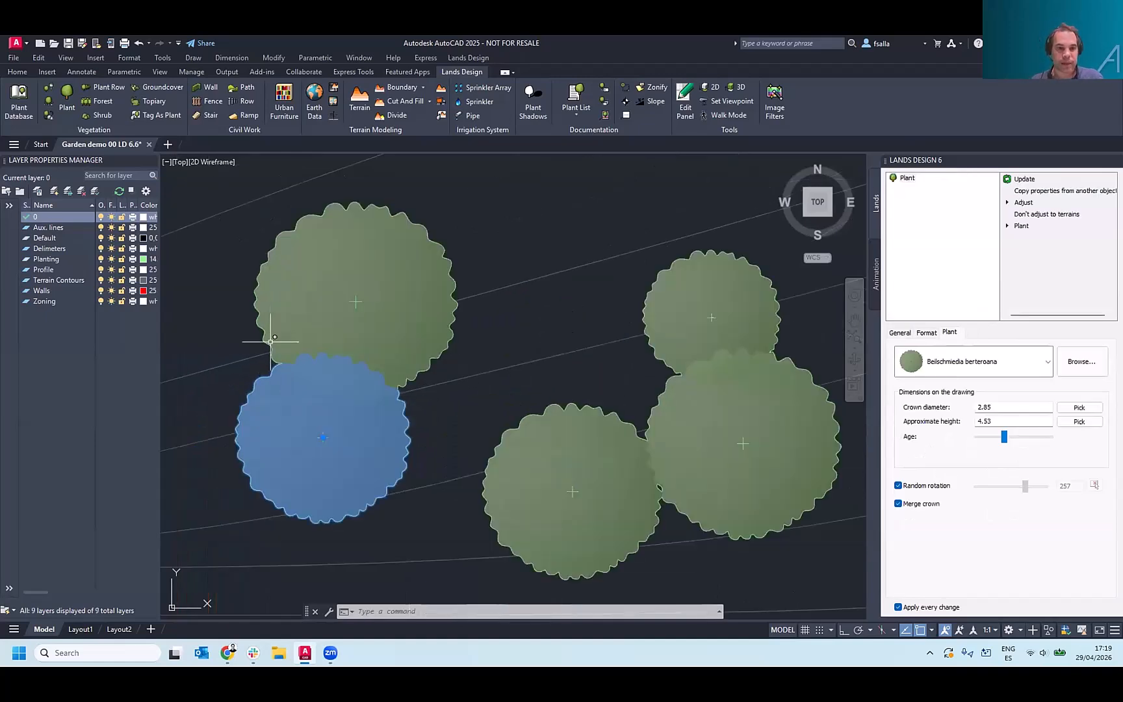
scroll(414, 247, down, 3)
key(Escape)
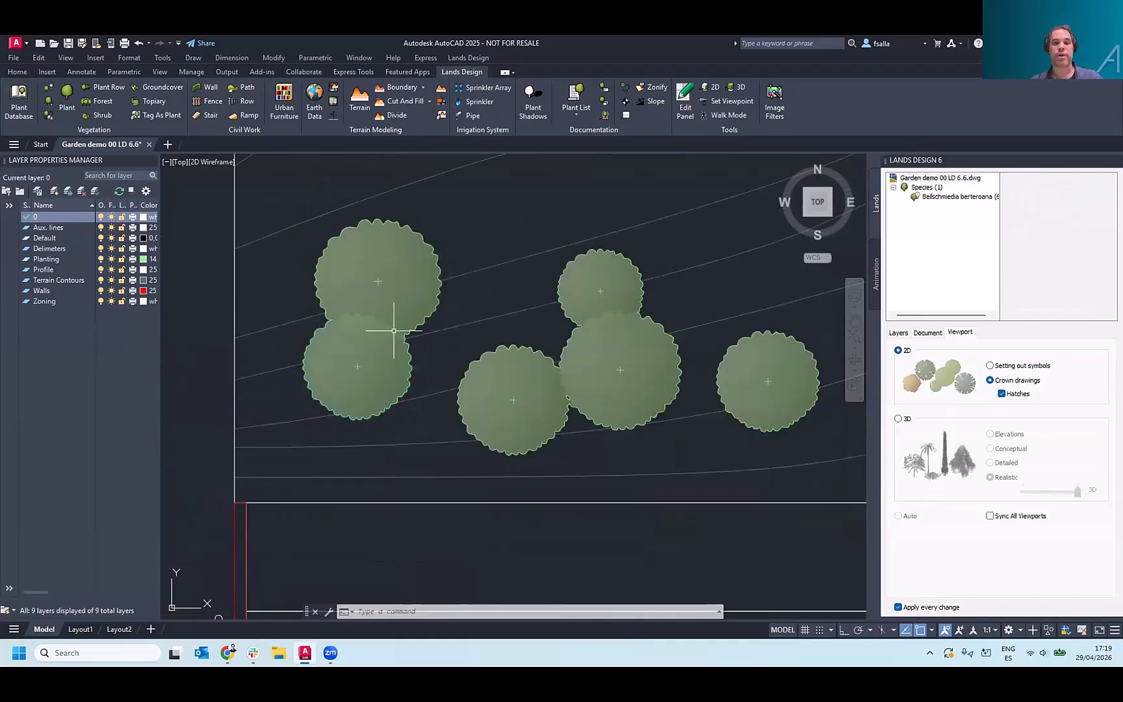
- Select the species Beilschmiedia berteroana in the drawing's species list and start editing all of its plants together
scroll(394, 330, down, 2)
middle_drag(388, 319, 335, 339)
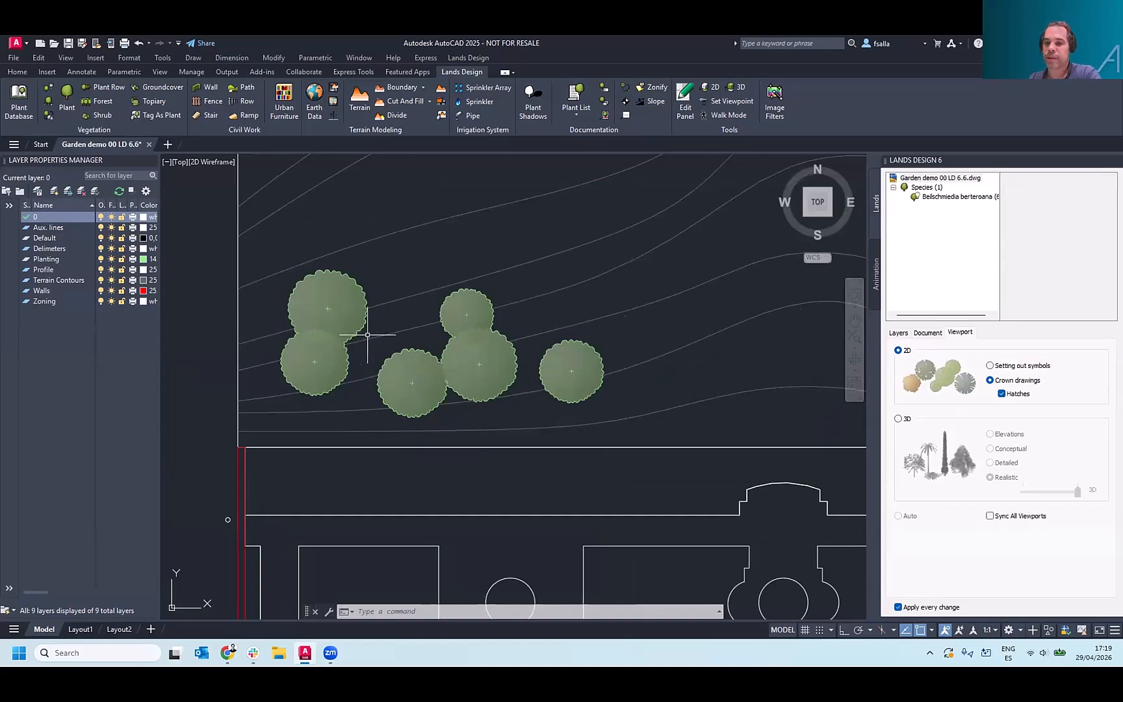
scroll(351, 351, down, 2)
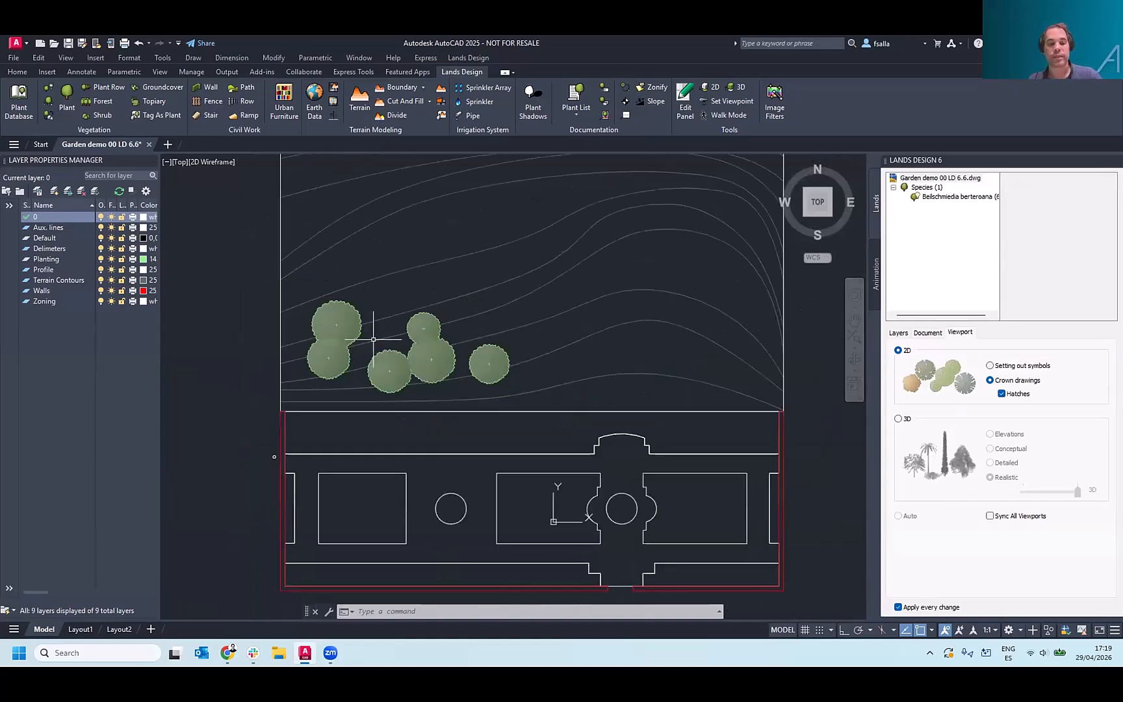
key(Escape)
key(Escape)
key(Escape)
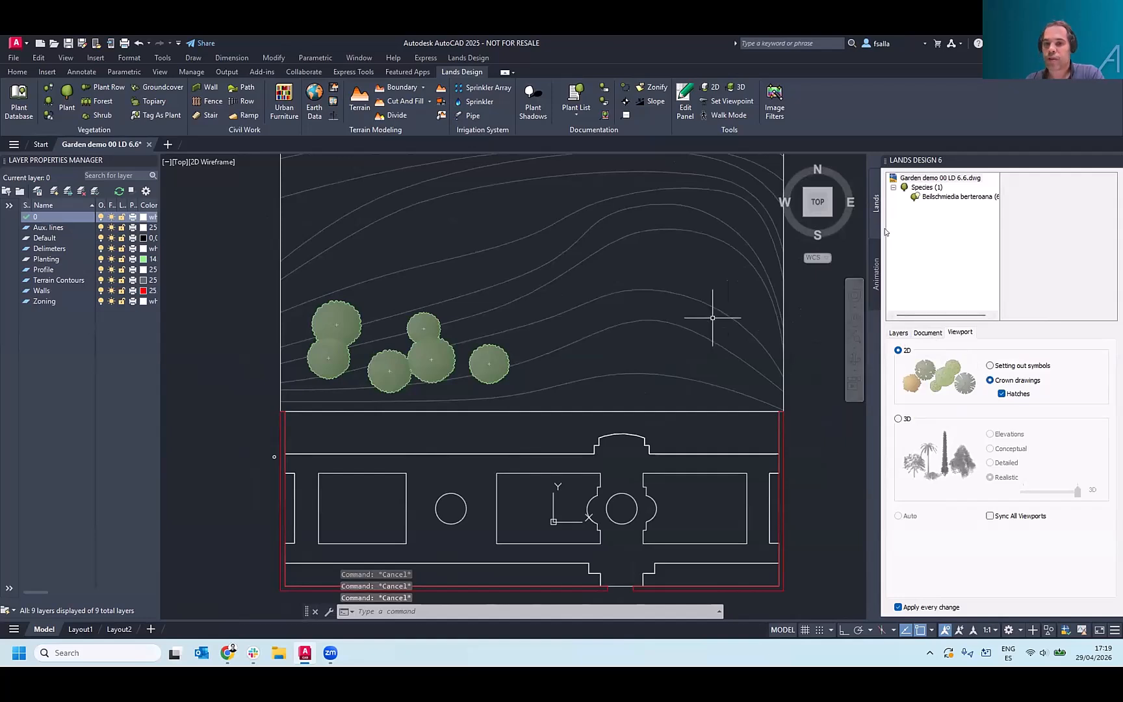
click(923, 188)
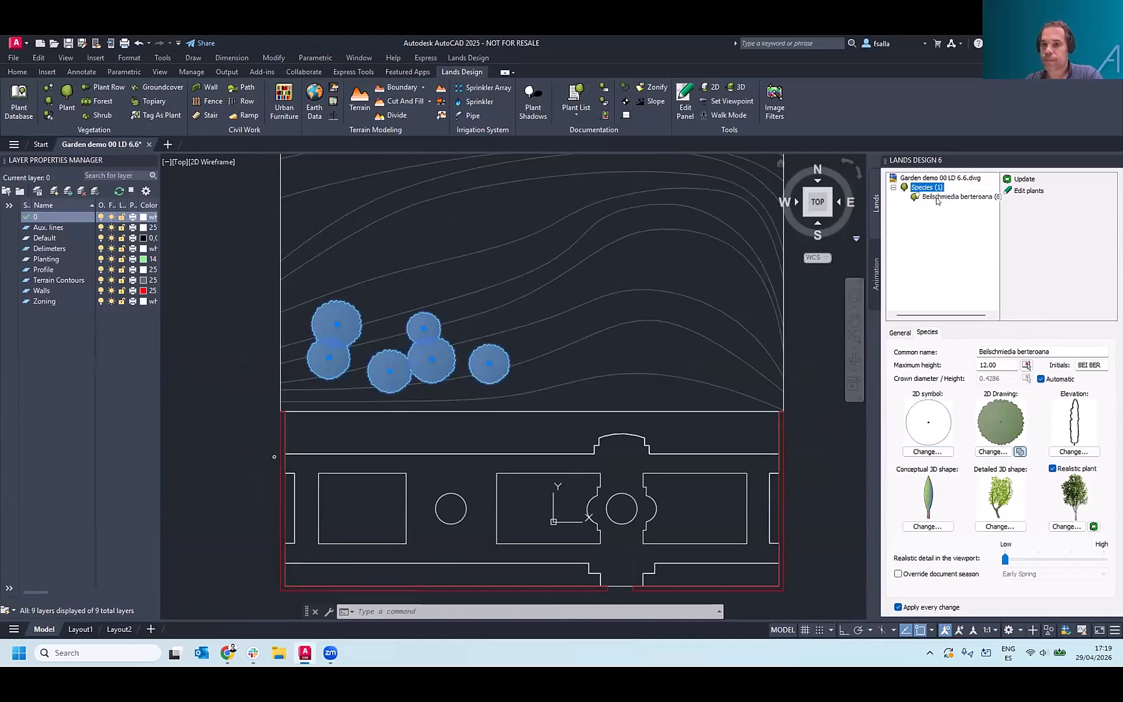
click(936, 194)
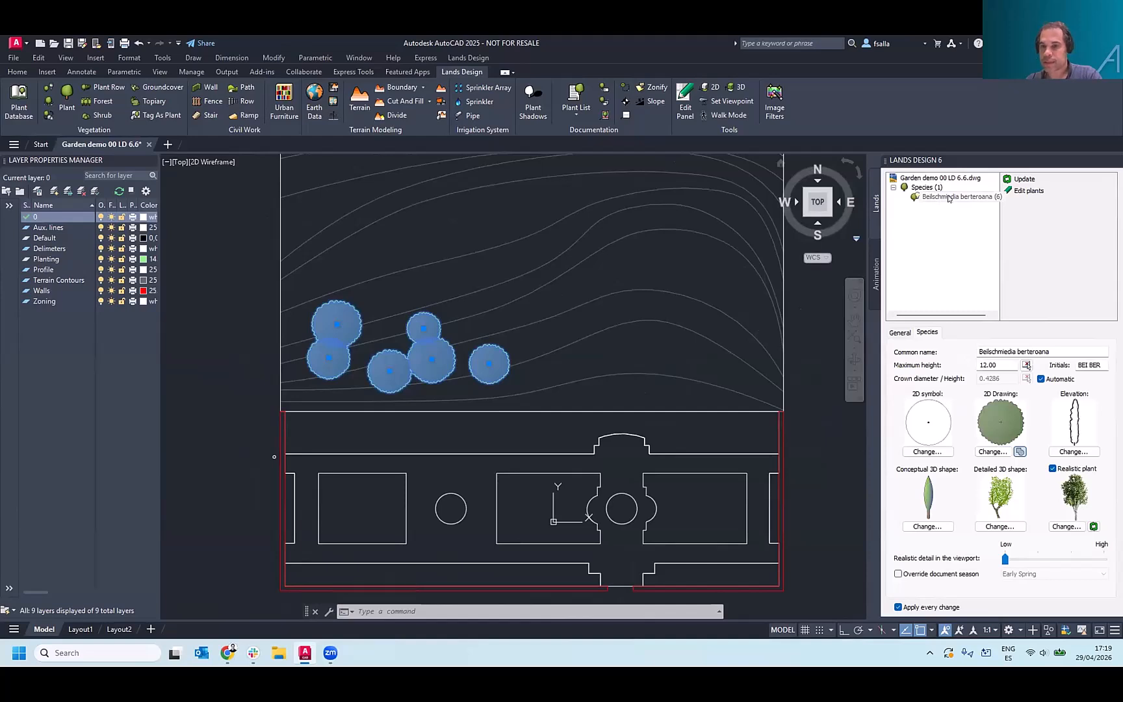
click(1009, 193)
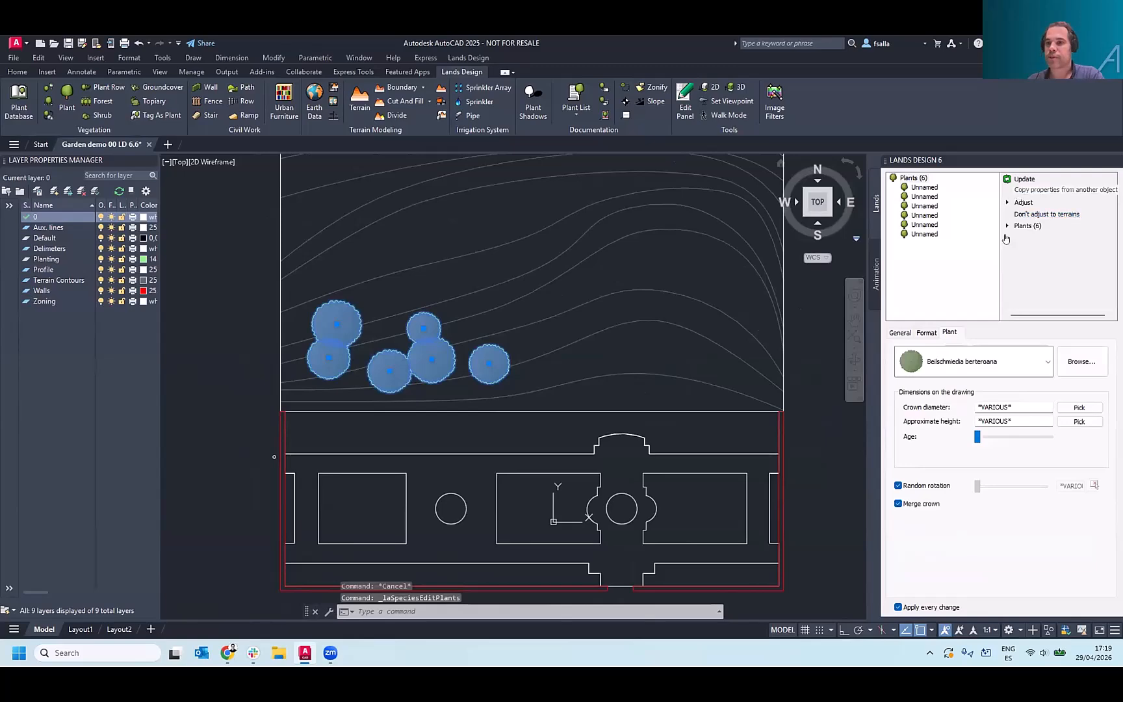
- Turn off Merge crown for the plants, inspect their overlapping outlines, turn it back on and finish editing
click(898, 505)
scroll(321, 328, up, 4)
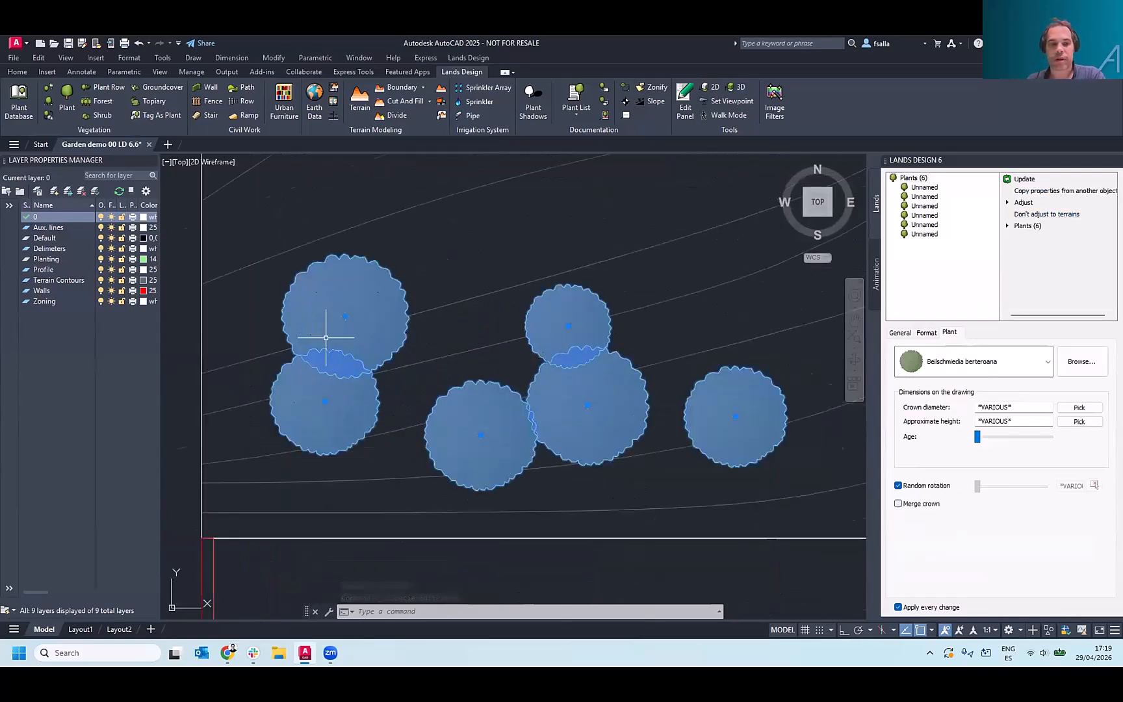
click(899, 504)
scroll(306, 377, down, 3)
key(Escape)
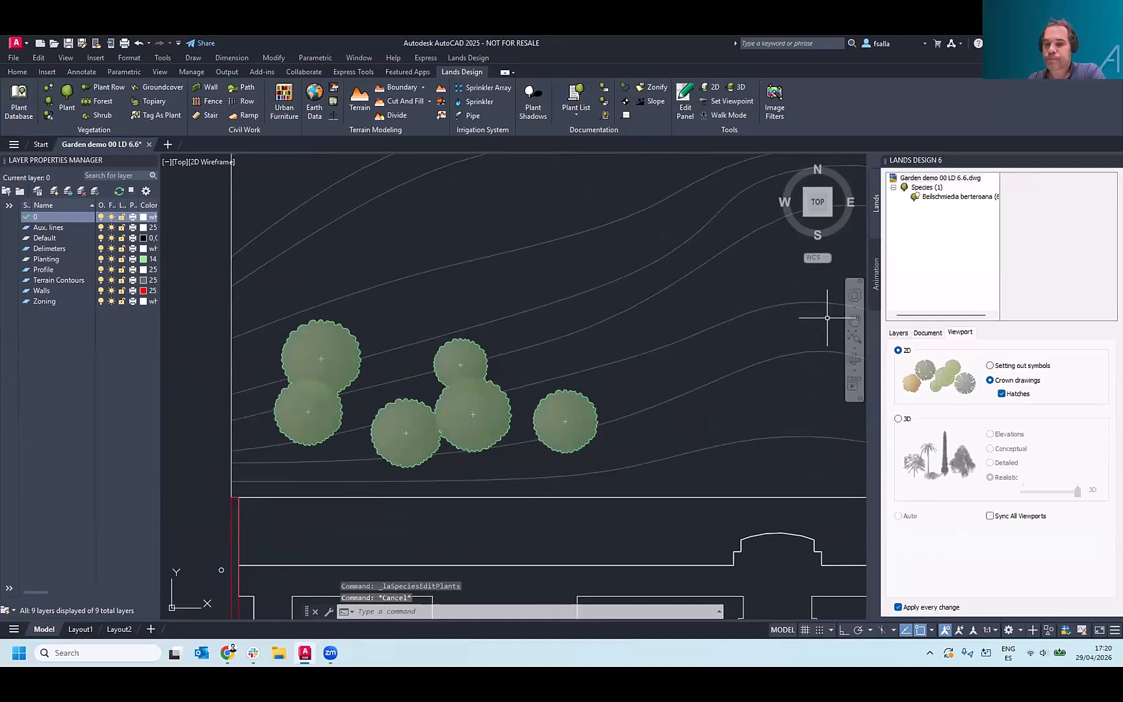
- Preview the 2D plants without hatches and as setting out symbols, and restore the hatched crown drawings
click(1002, 394)
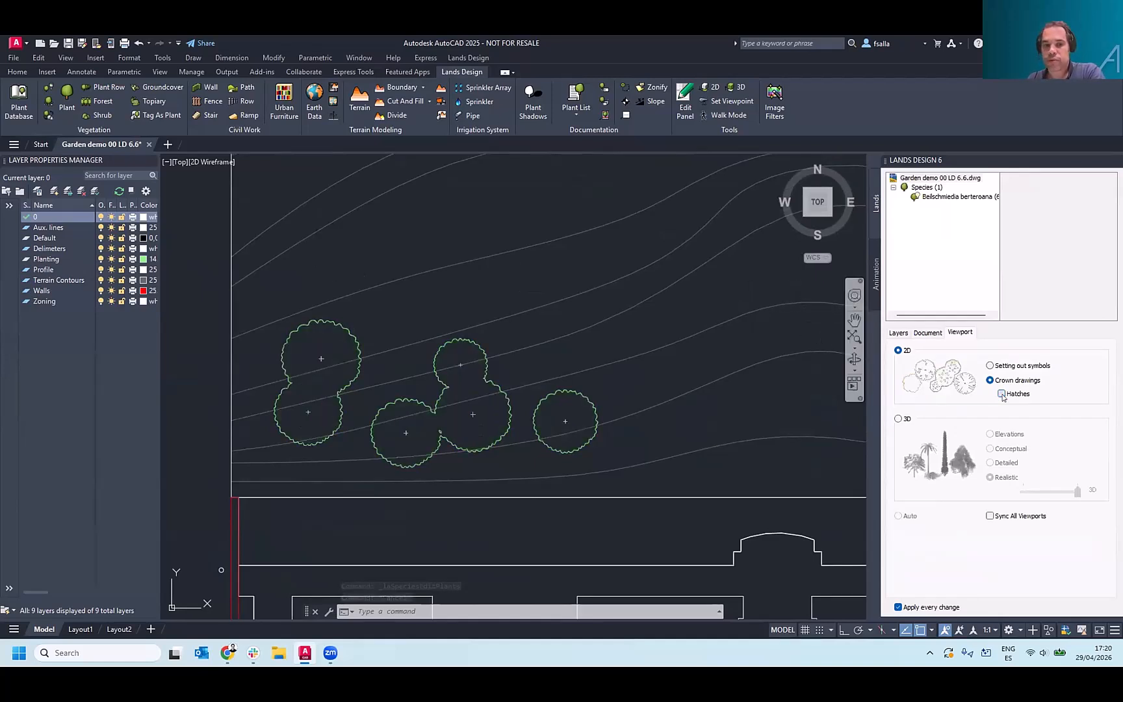
click(1002, 394)
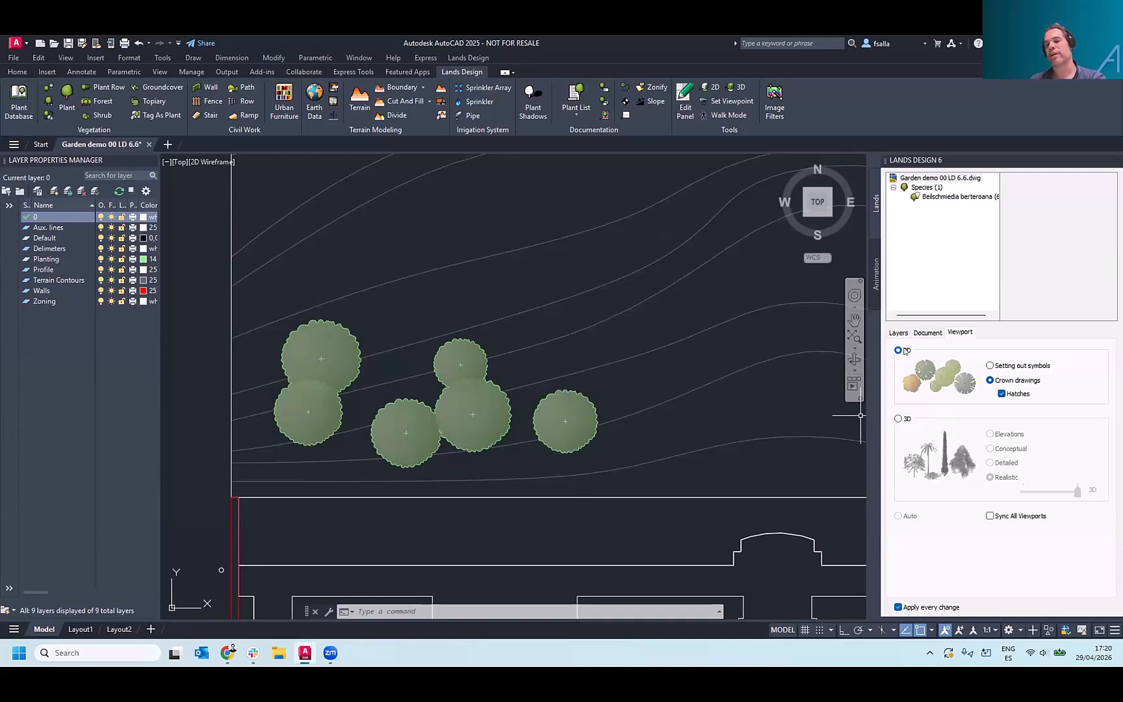
click(989, 366)
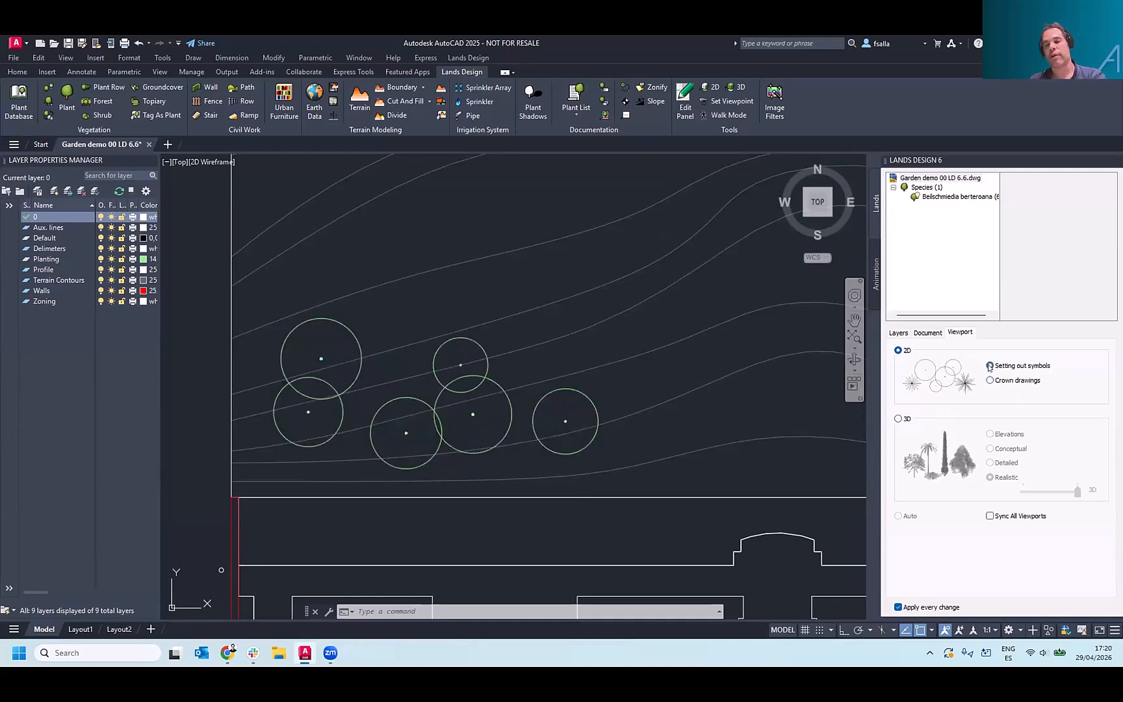
click(989, 380)
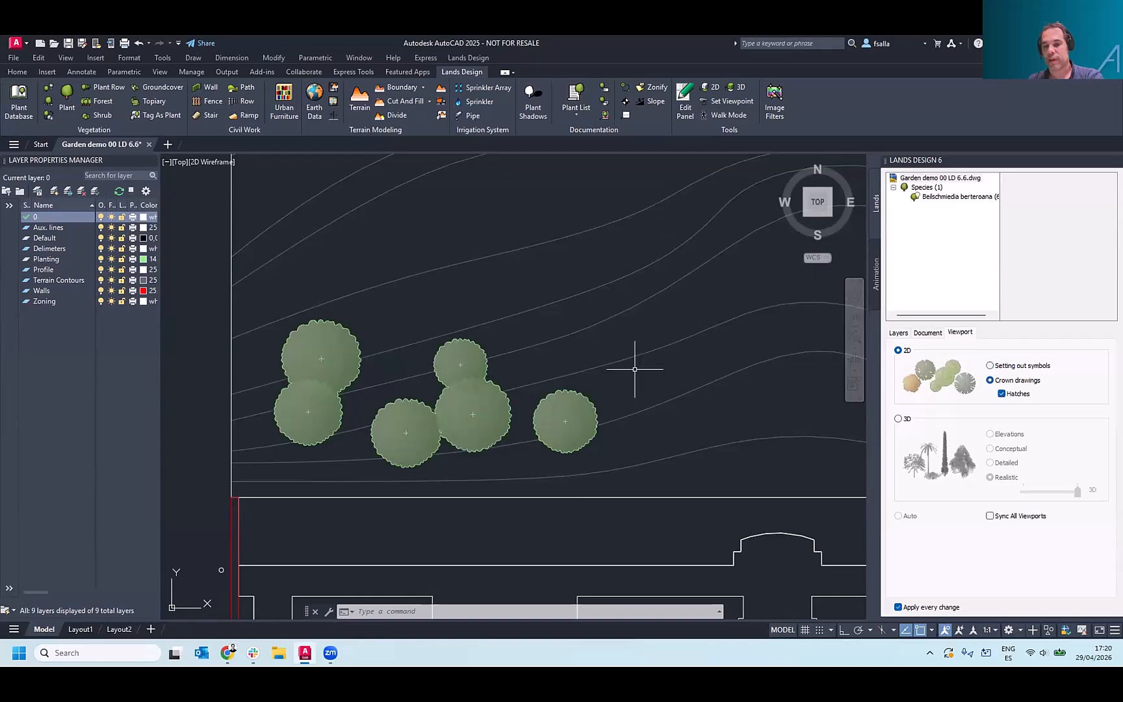
- View the garden in SE isometric with the plants displayed in 3D and inspect the group of trees
scroll(554, 350, down, 2)
middle_drag(553, 349, 422, 344)
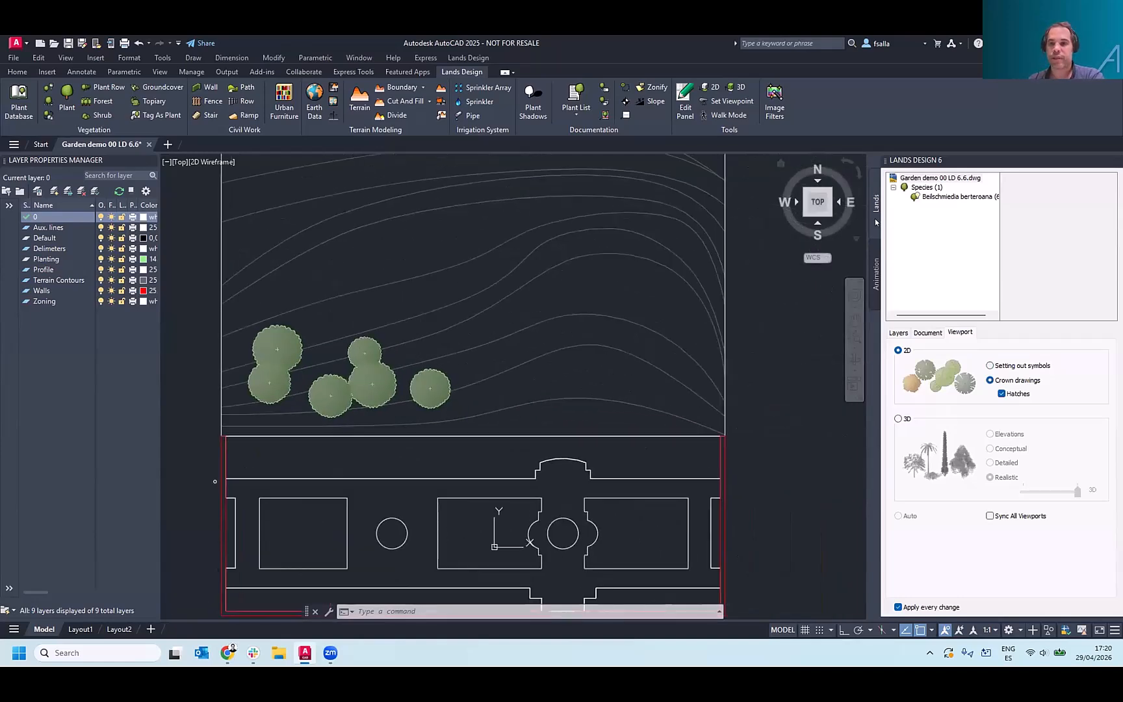
click(837, 222)
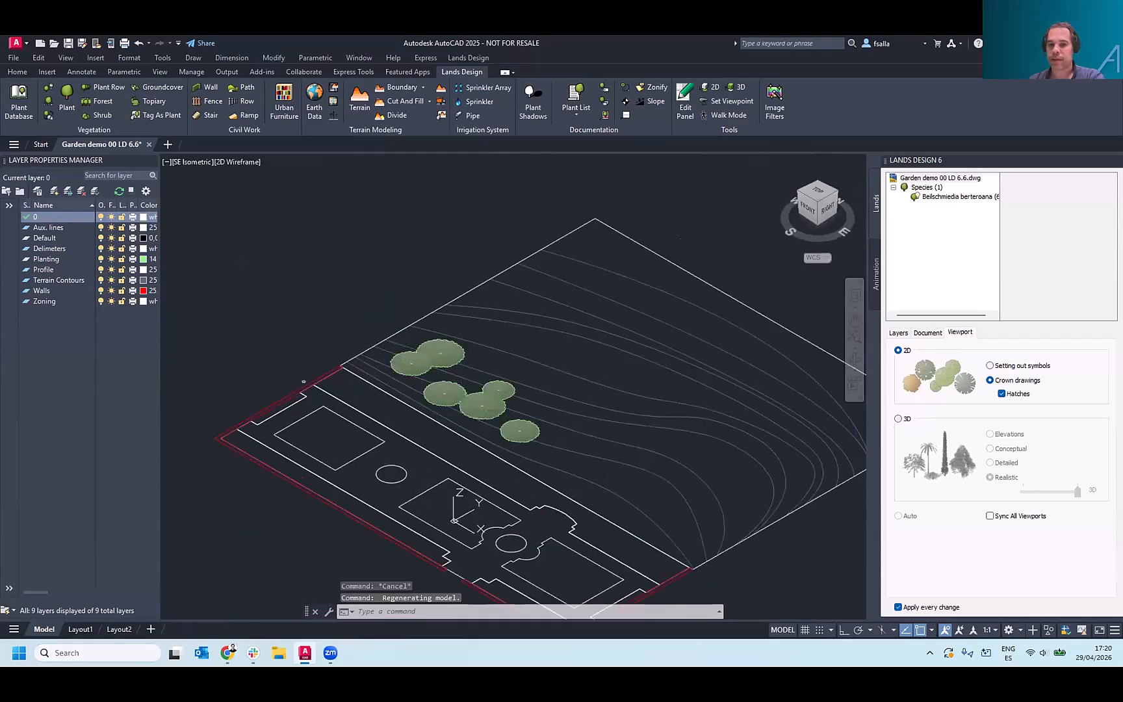
click(898, 419)
scroll(459, 396, up, 2)
shift+middle_drag(478, 369, 486, 356)
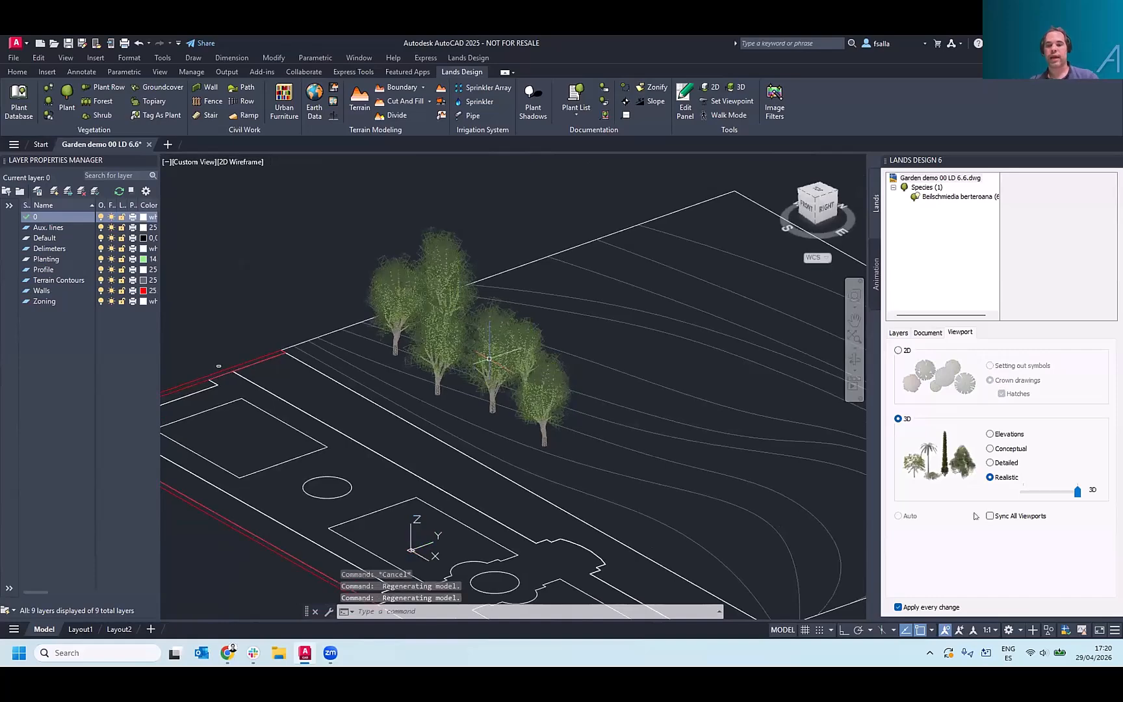
- Preview the 3D plants as Elevations and Conceptual, and set the viewport's visual style to Realistic
click(991, 434)
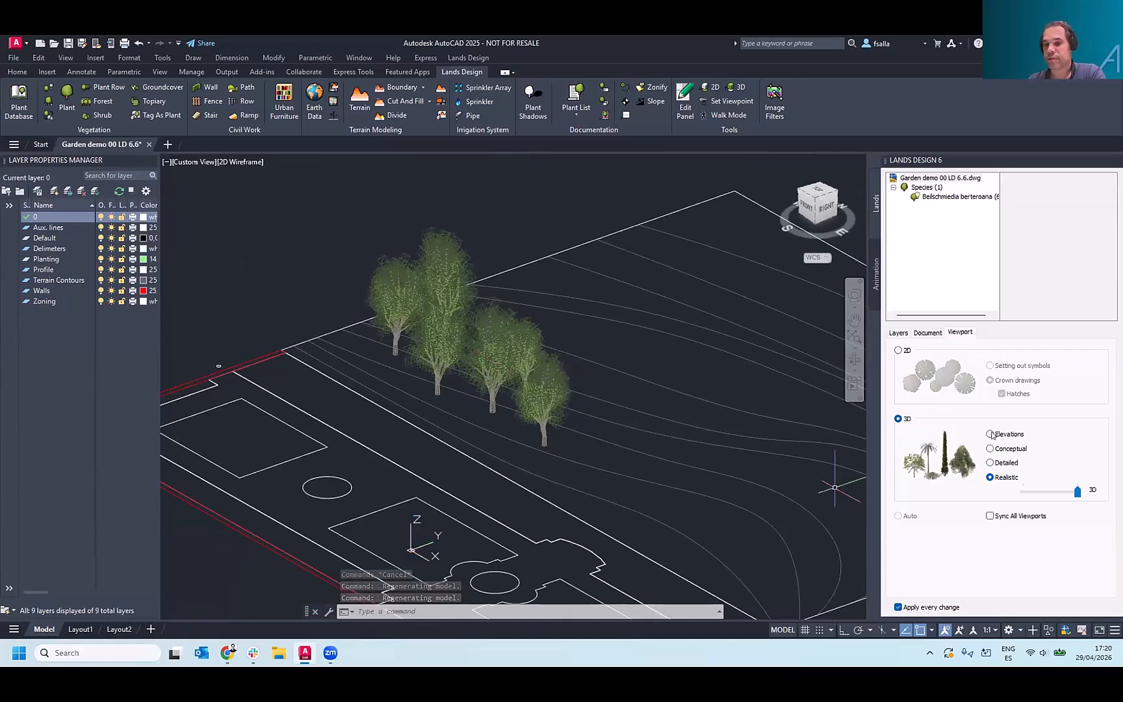
click(990, 449)
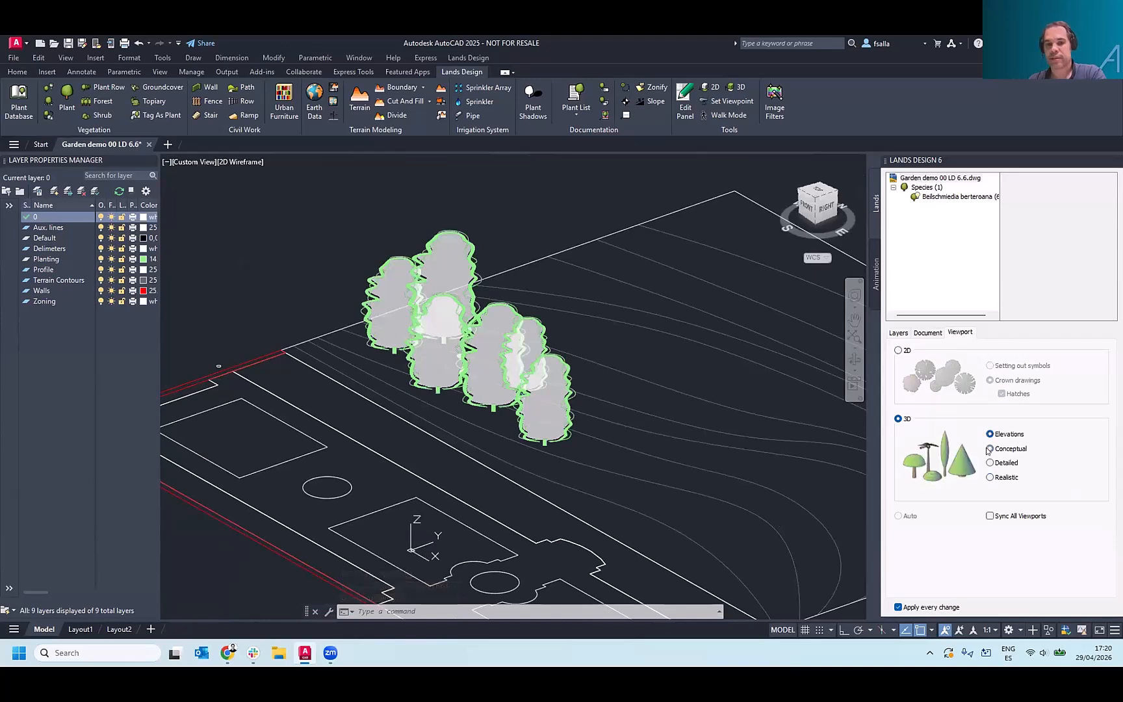
click(243, 161)
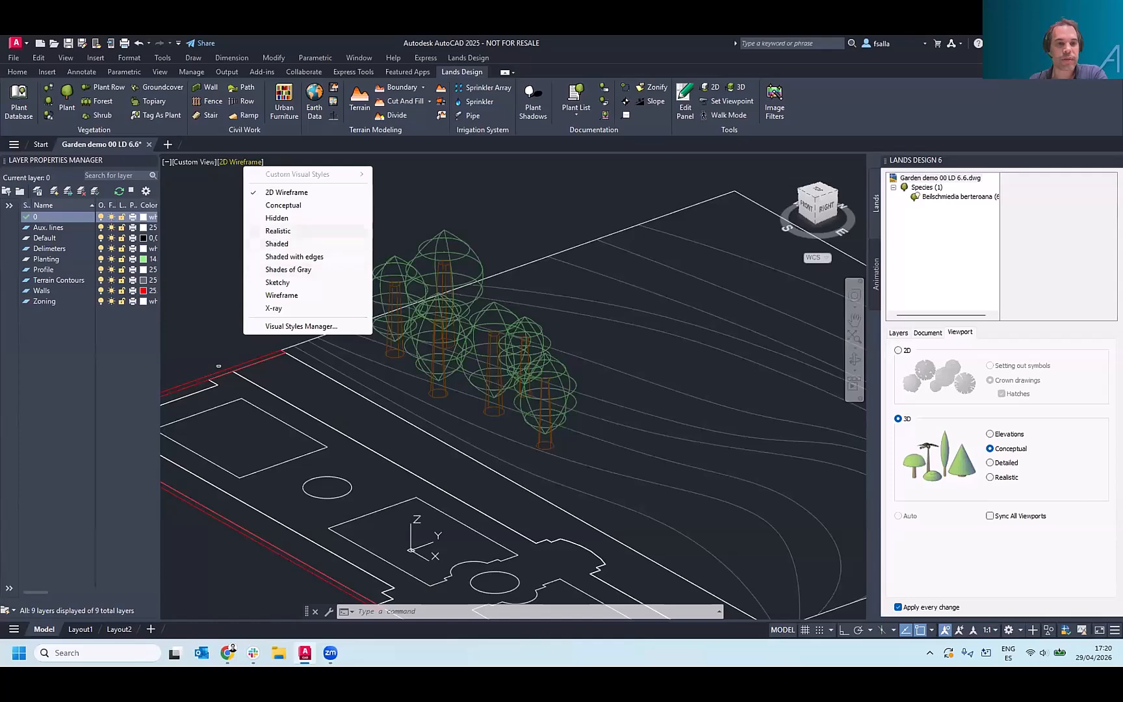
click(277, 231)
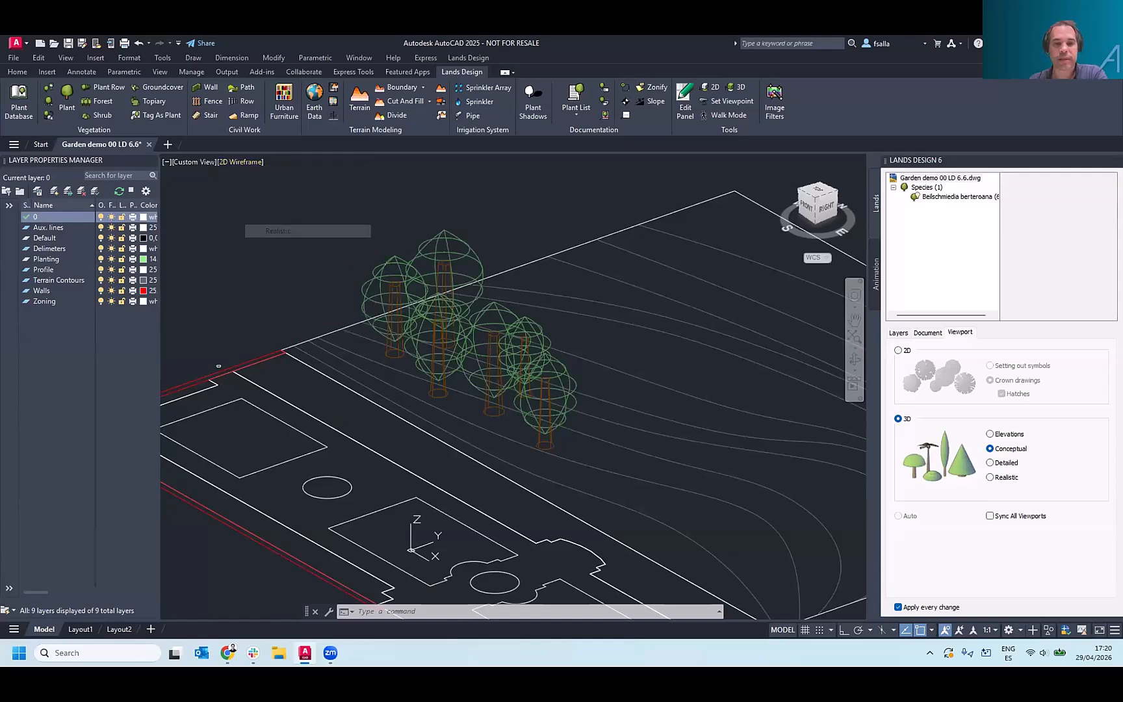
- Display the 3D plants as Detailed and as Realistic, and examine the trees from several distances and angles
click(989, 463)
click(989, 478)
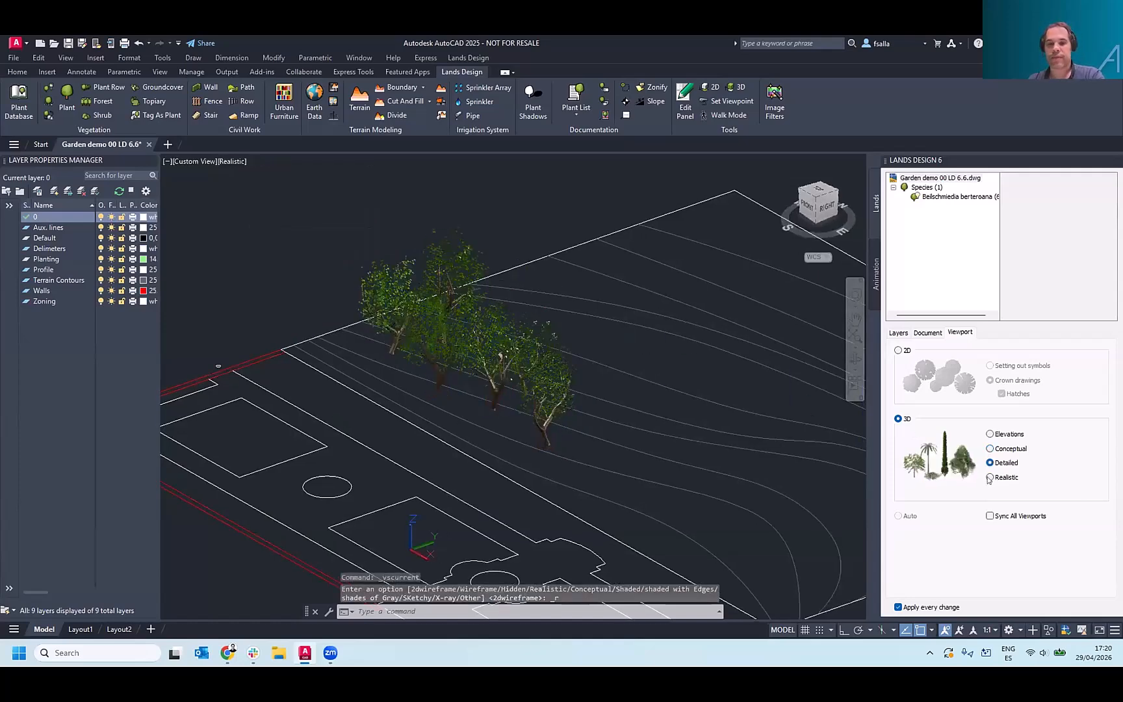
scroll(534, 378, up, 3)
scroll(534, 378, up, 2)
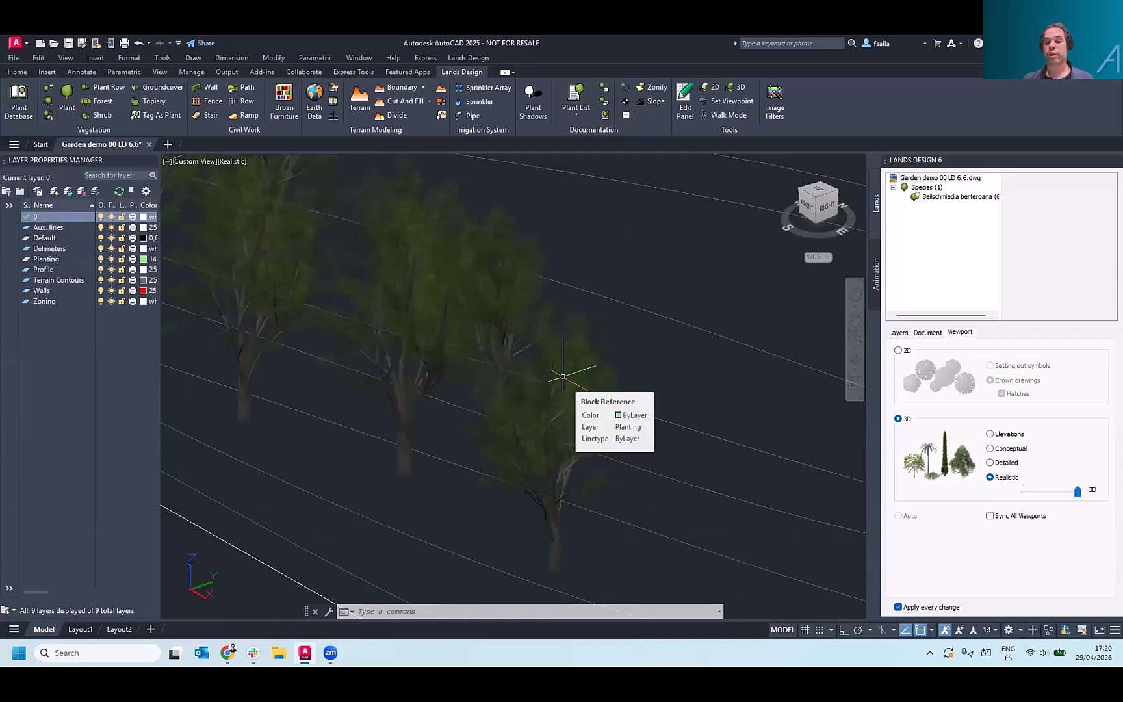
scroll(563, 377, down, 5)
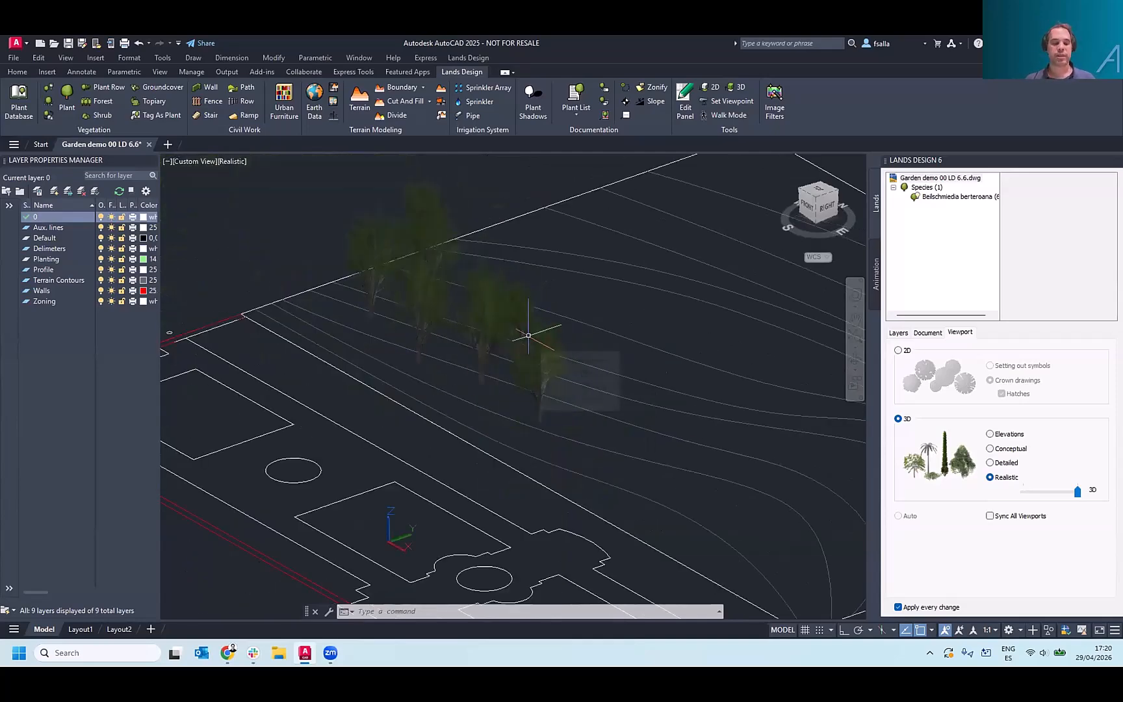
shift+middle_drag(589, 343, 559, 308)
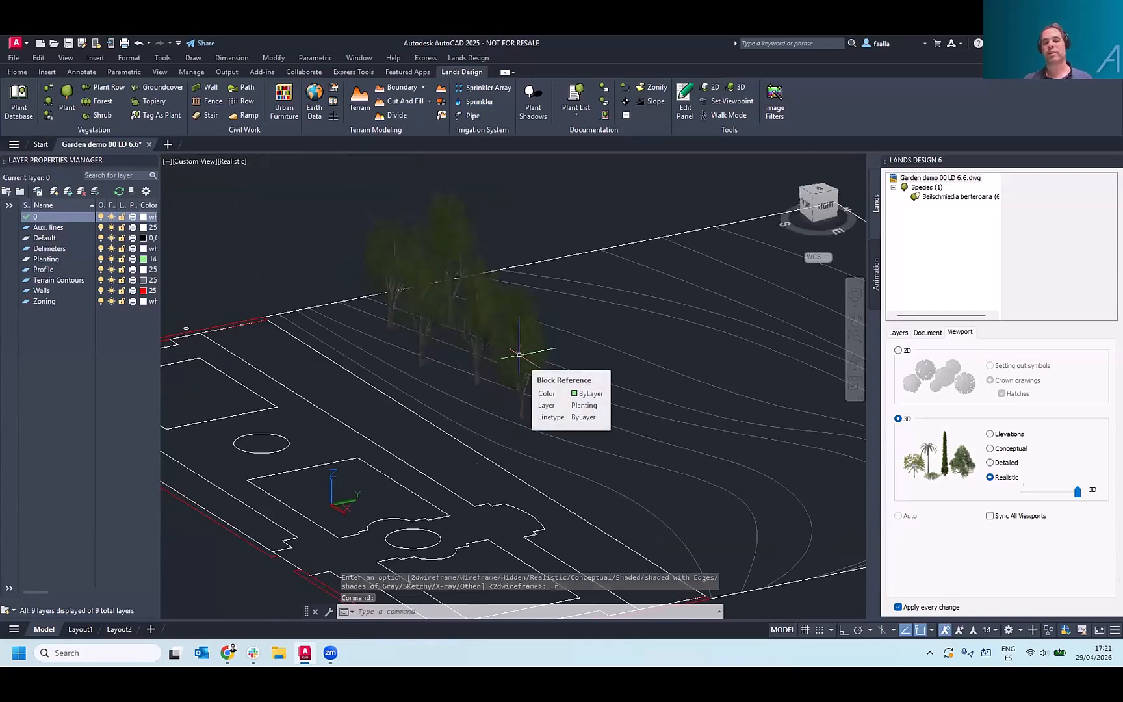
scroll(520, 355, down, 2)
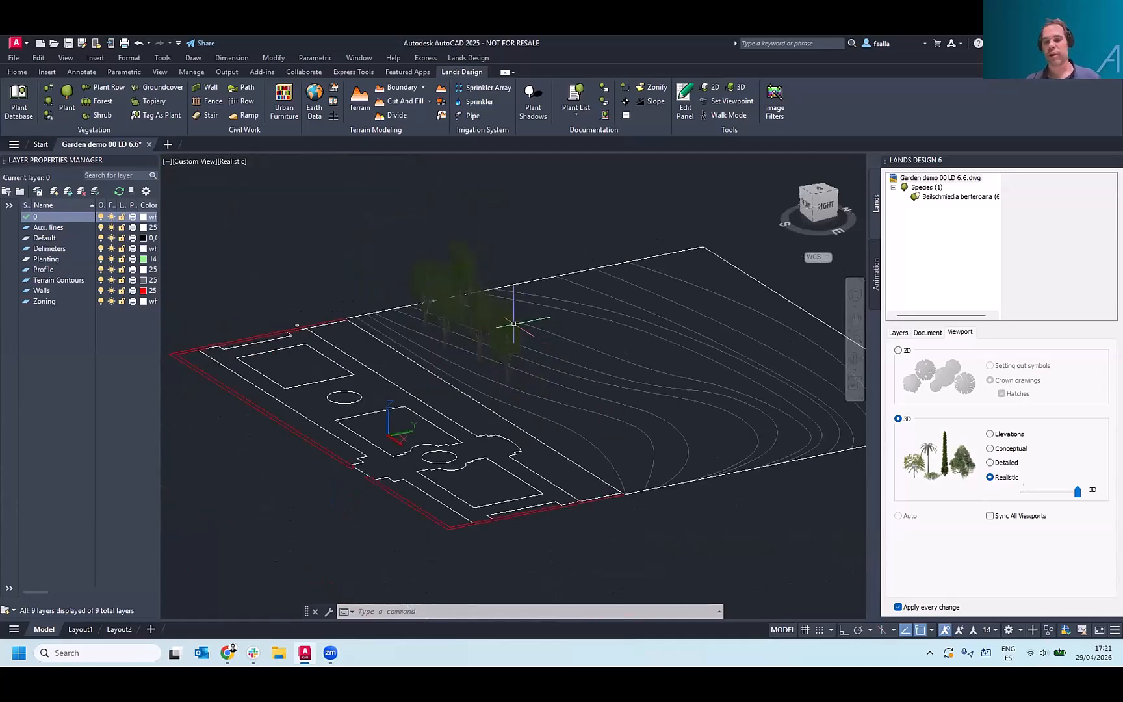
middle_drag(533, 329, 542, 302)
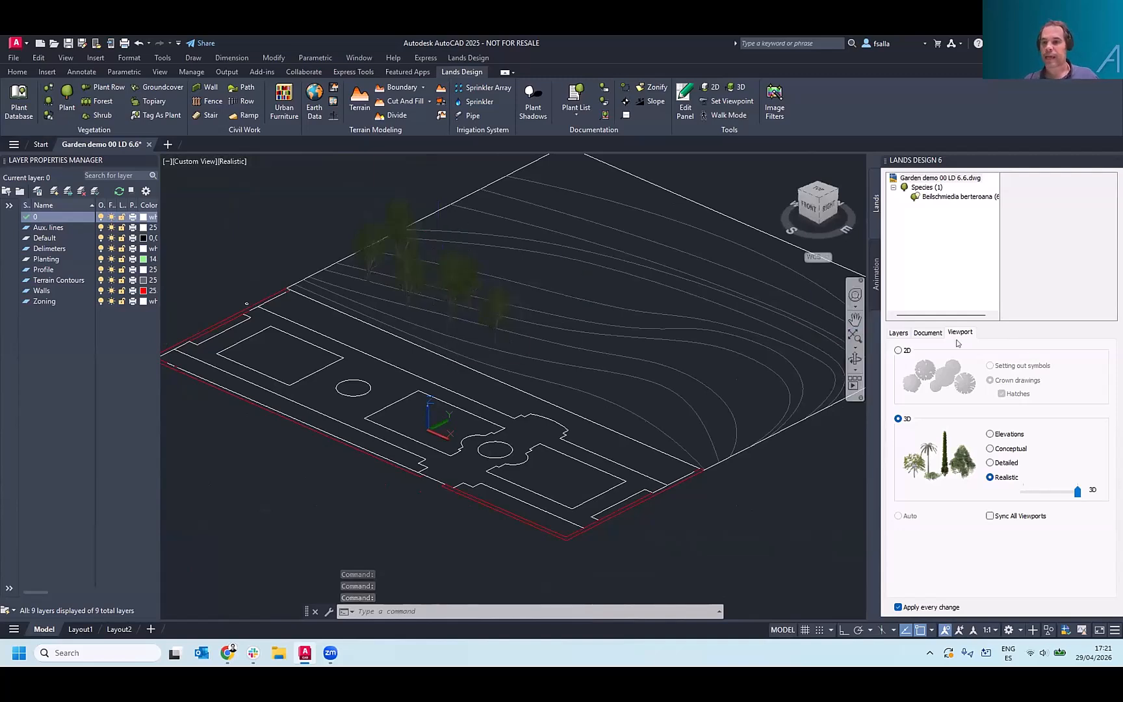
- Examine the document's Season setting for realistic vegetation, ranging from Spring to Winter
click(928, 332)
drag(944, 376, 1095, 378)
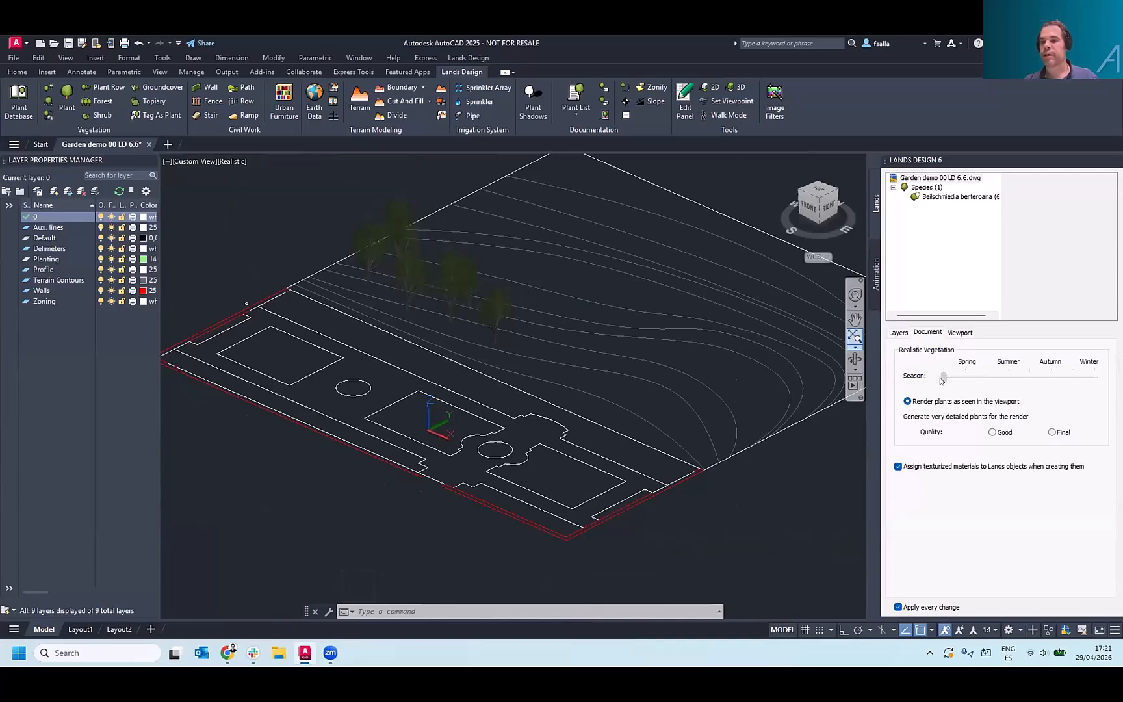
scroll(517, 334, down, 1)
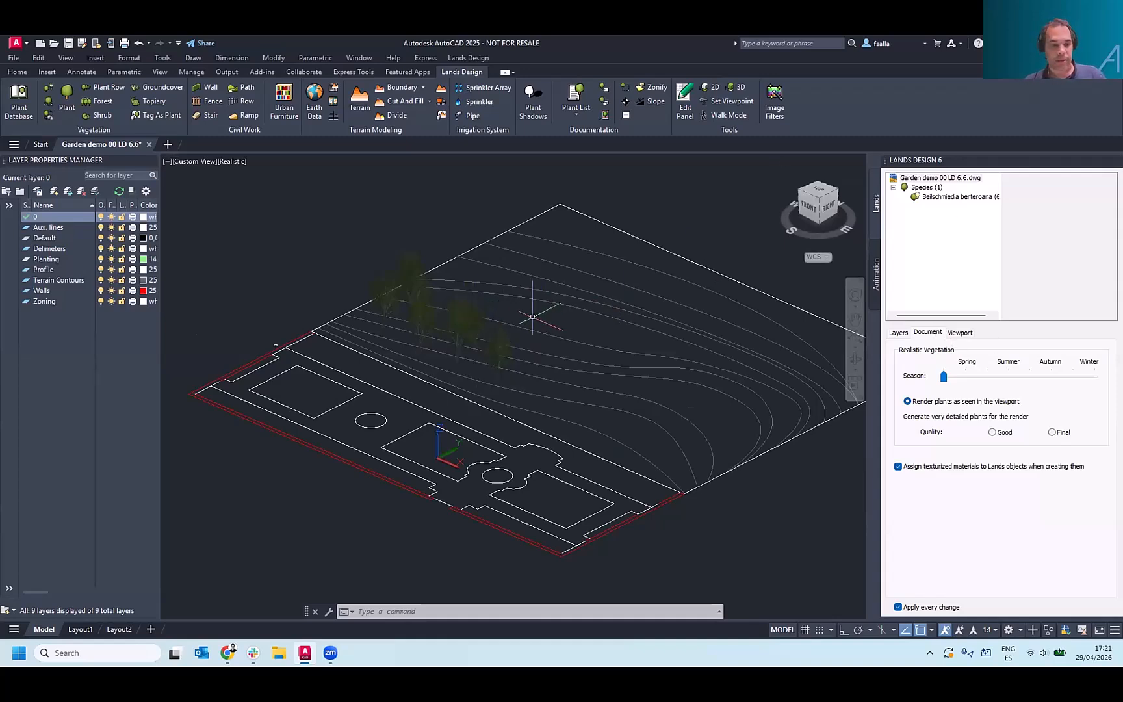
key(Escape)
key(Escape)
middle_drag(393, 286, 351, 286)
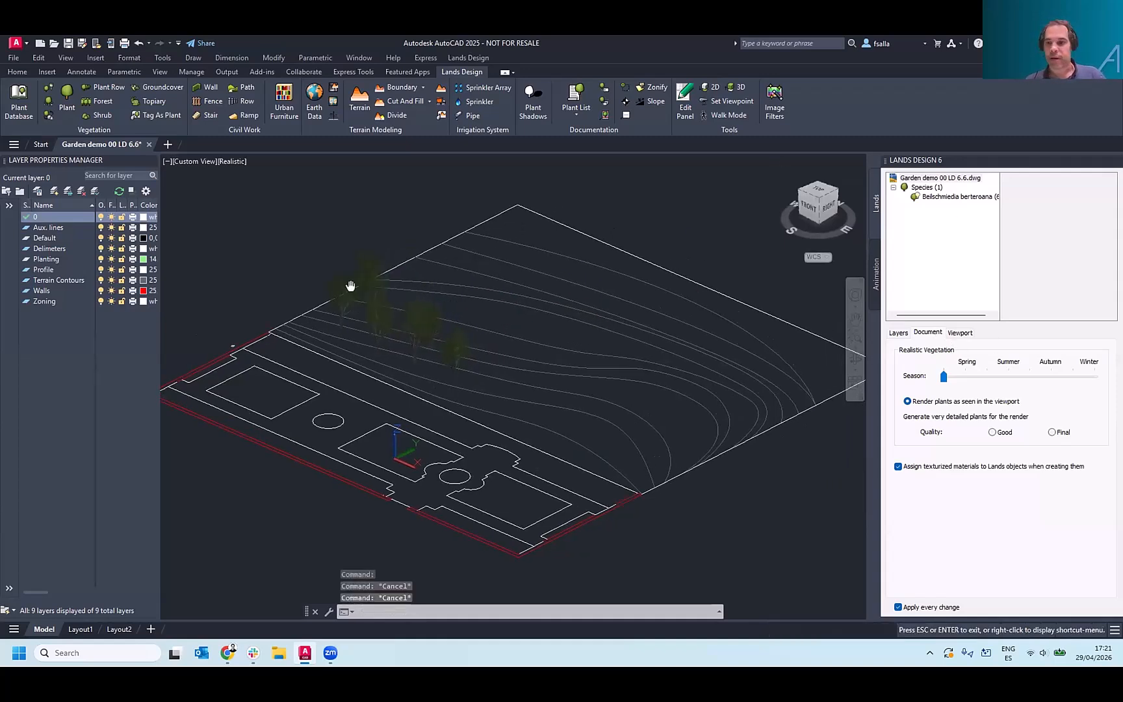
- Return to the Top view of the garden and display the plants in 2D
click(959, 334)
click(815, 191)
click(899, 351)
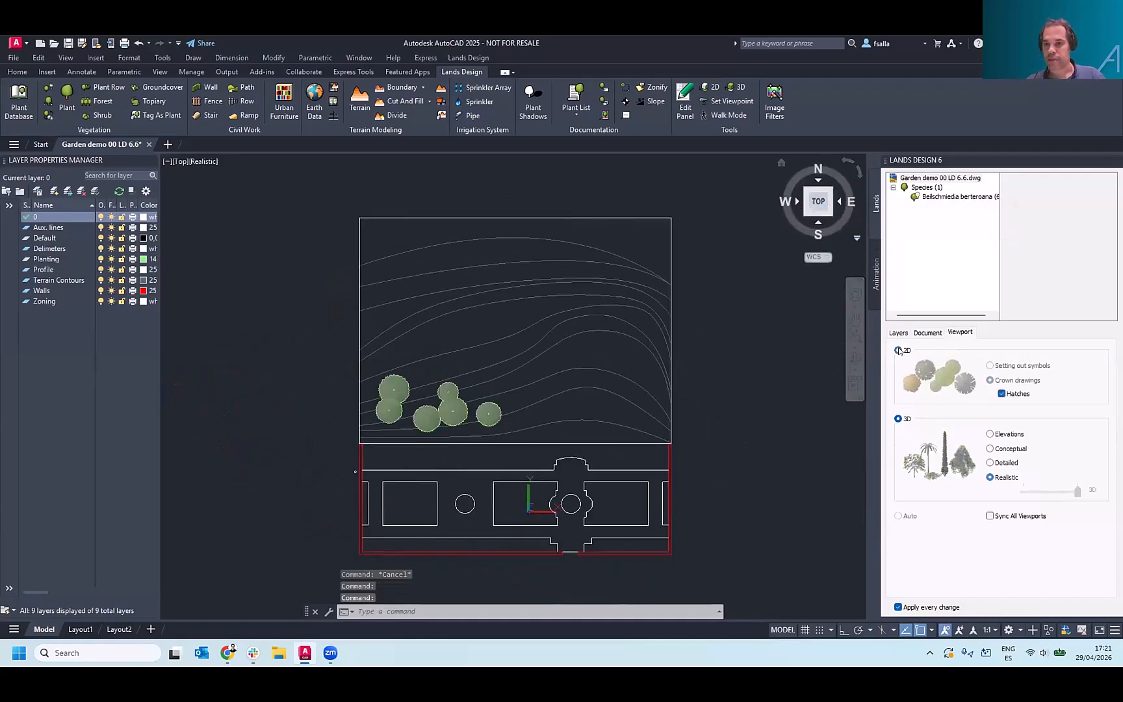
middle_drag(581, 392, 556, 334)
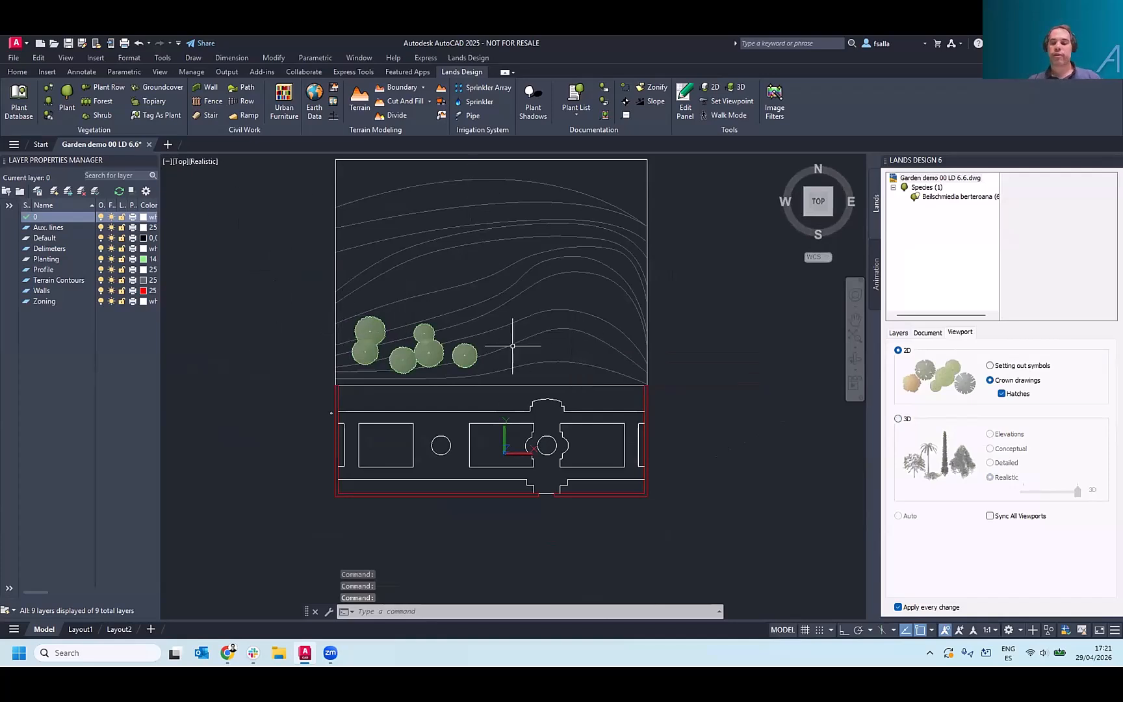
- Start Zonify and pick a point in the path area between the leftmost rectangular bed and the small circle
scroll(474, 488, up, 2)
scroll(479, 490, up, 2)
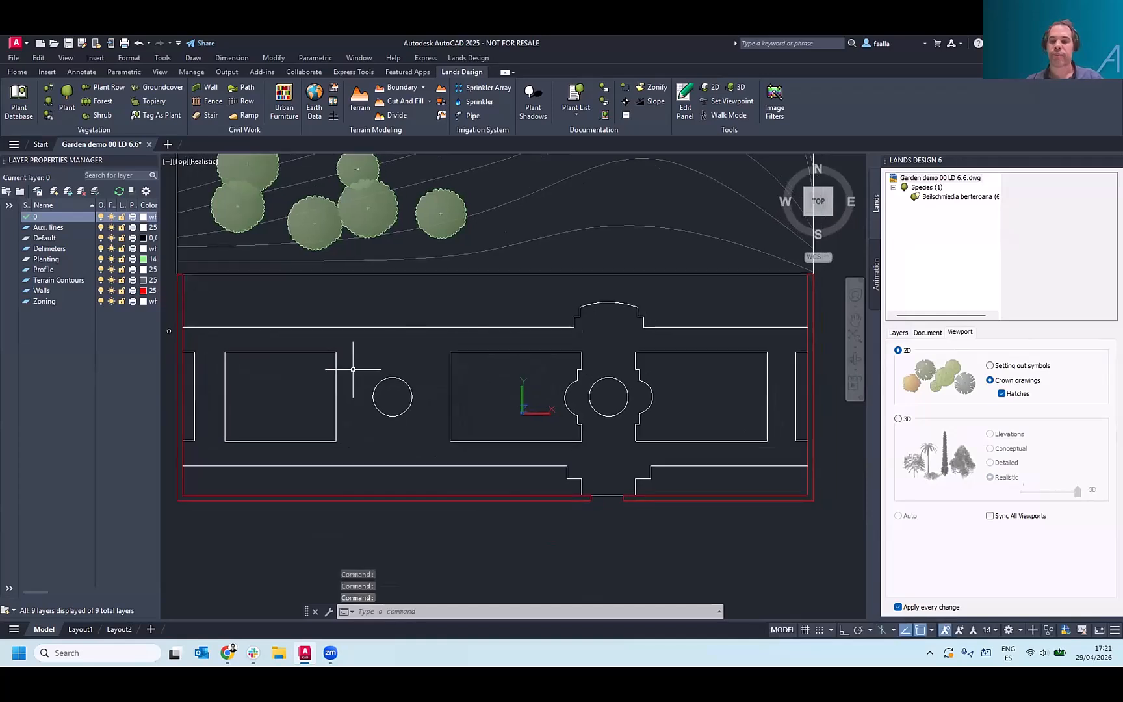
click(336, 367)
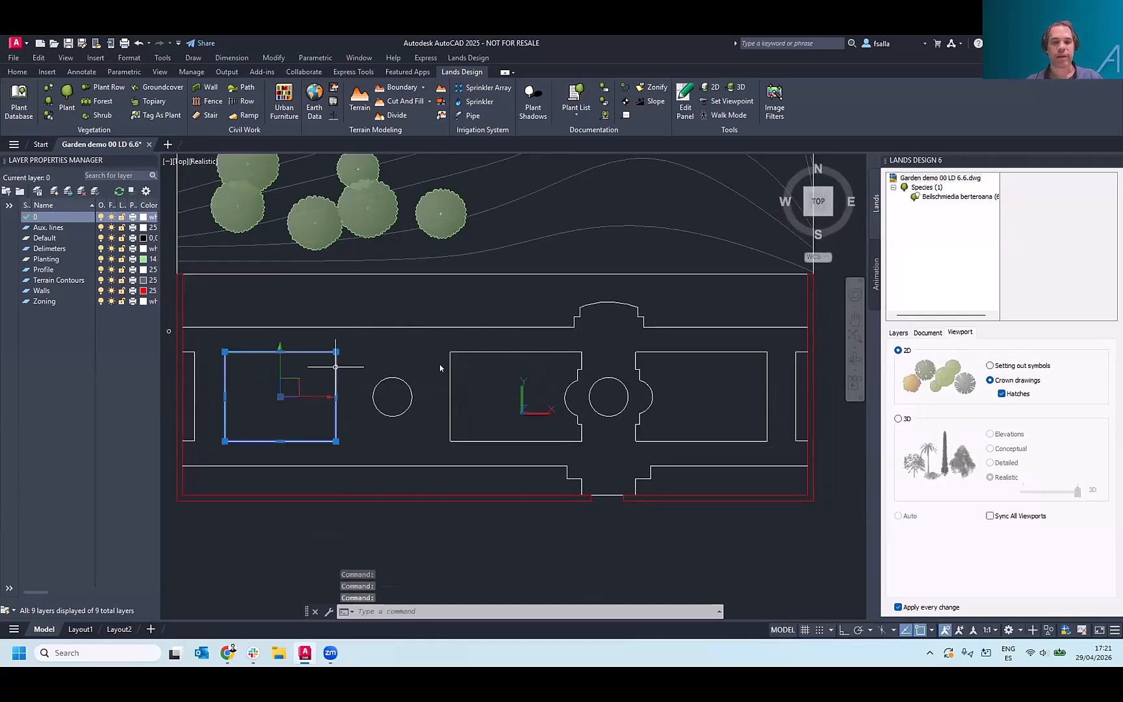
key(Escape)
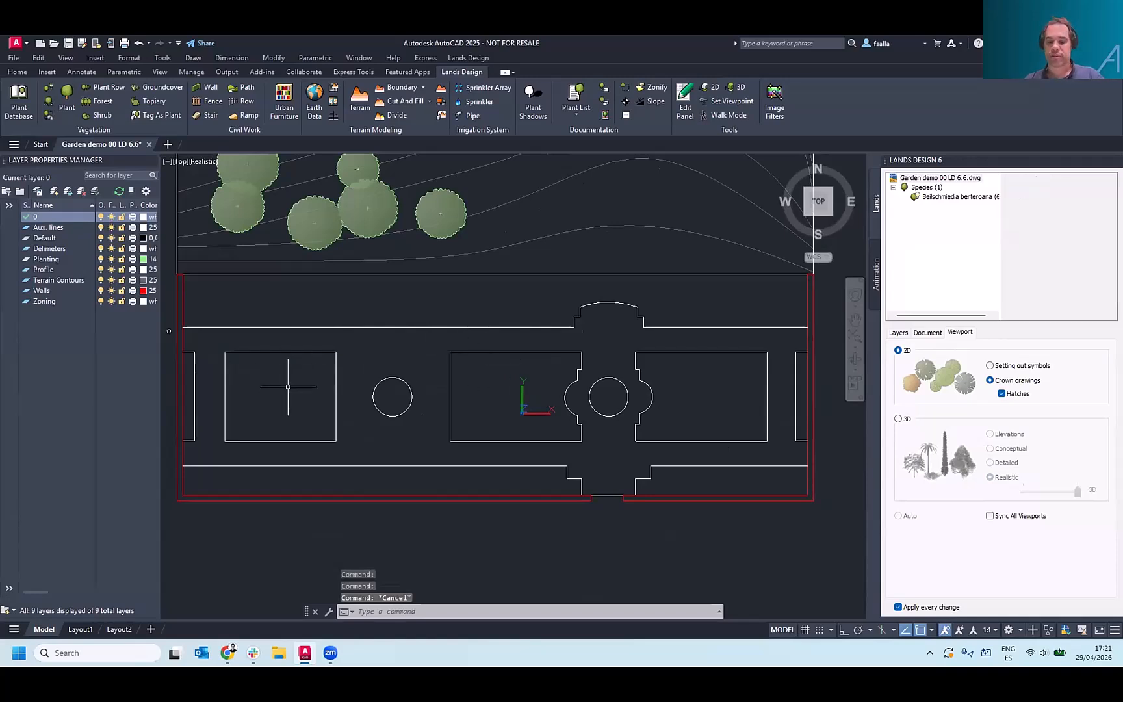
click(642, 89)
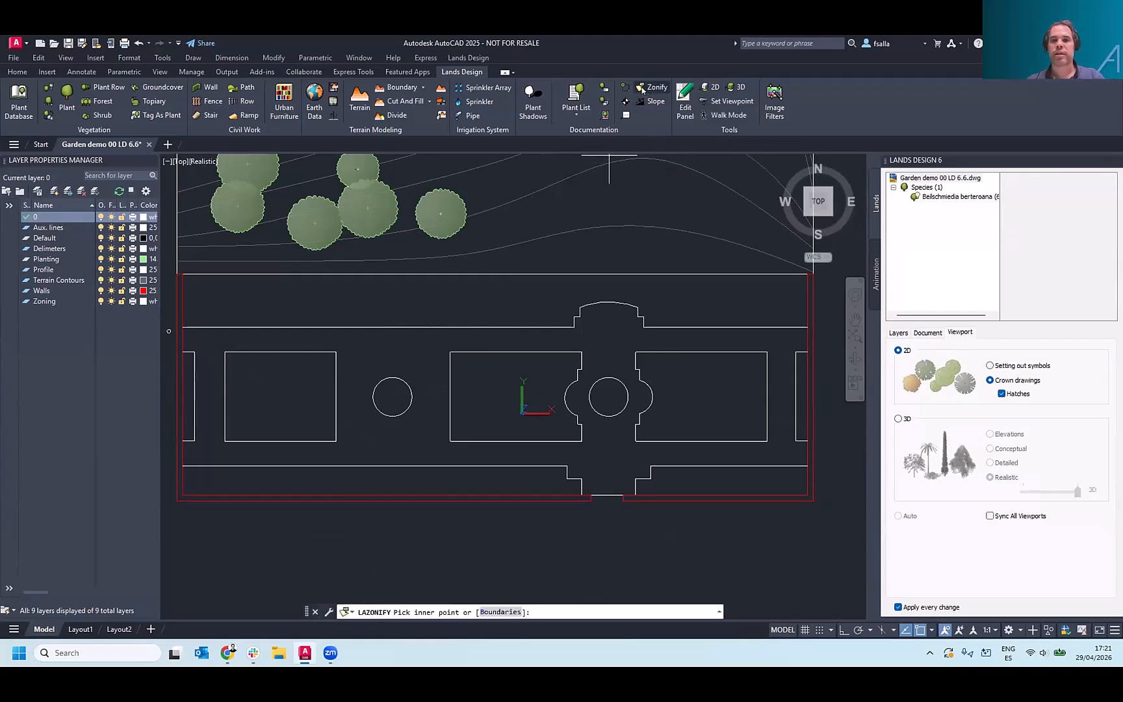
click(370, 359)
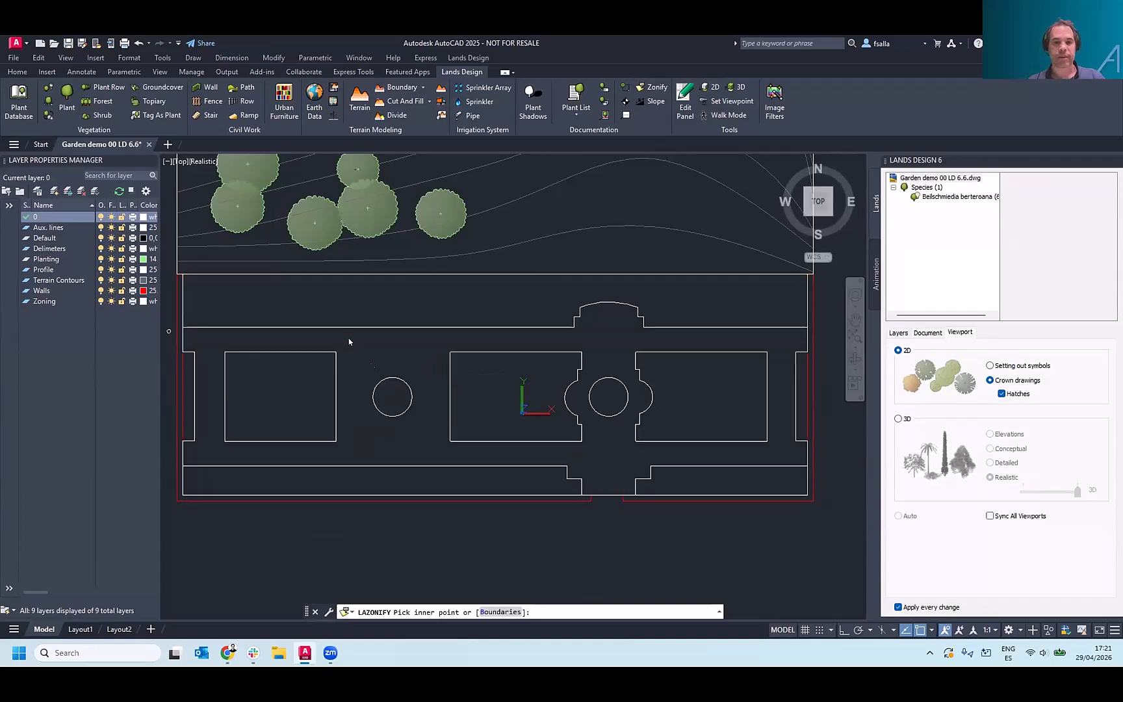
- Label the new zone Circulation and choose SOLID as its hatch pattern
drag(621, 296, 503, 295)
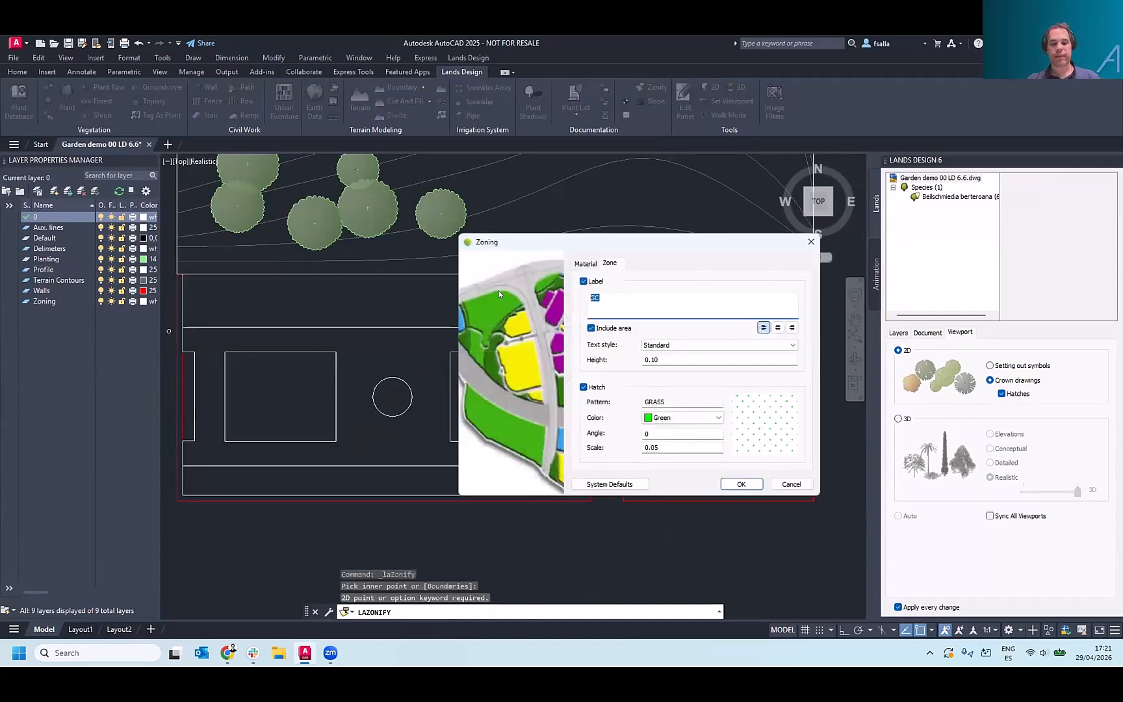
key(Caps_Lock)
text(c)
key(Caps_Lock)
key(BackSpace)
text(Circ)
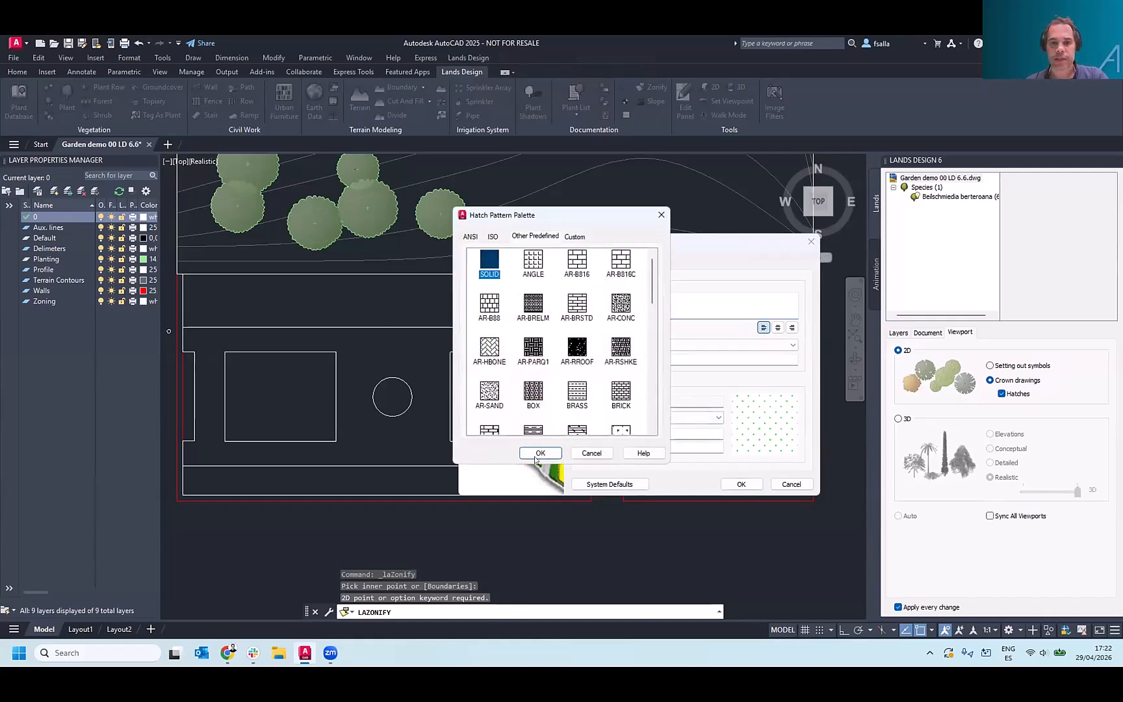
click(537, 453)
- Set the zone's hatch to index color 31 and accept the zoning settings
click(676, 420)
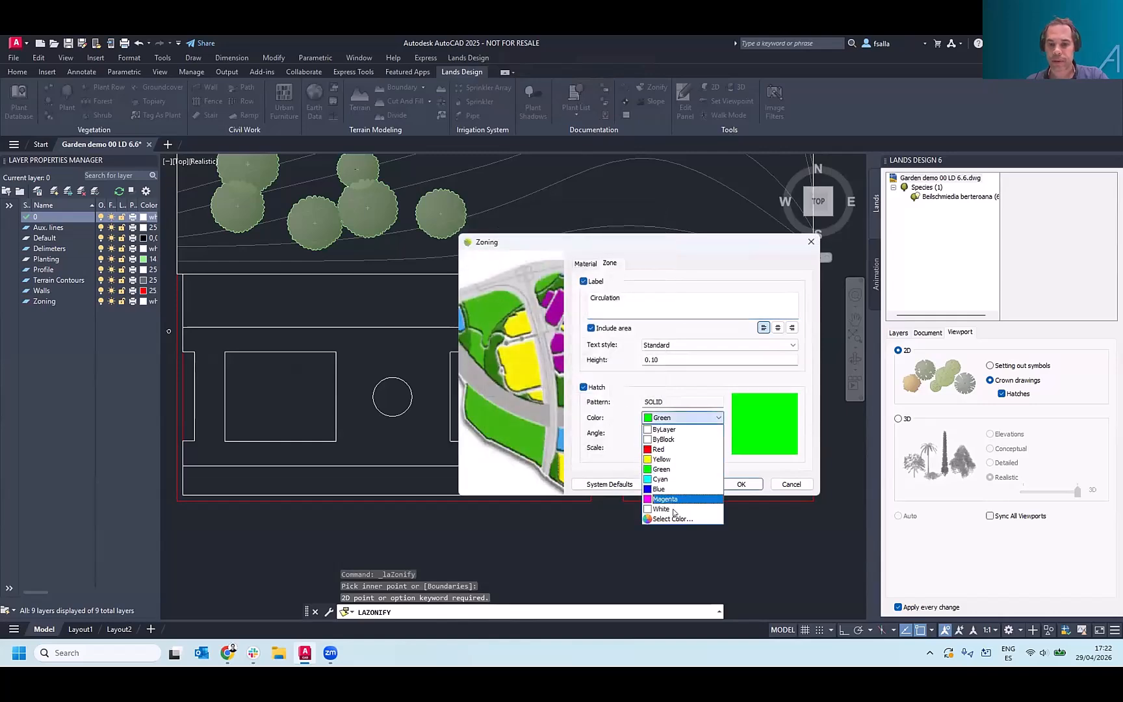
click(676, 518)
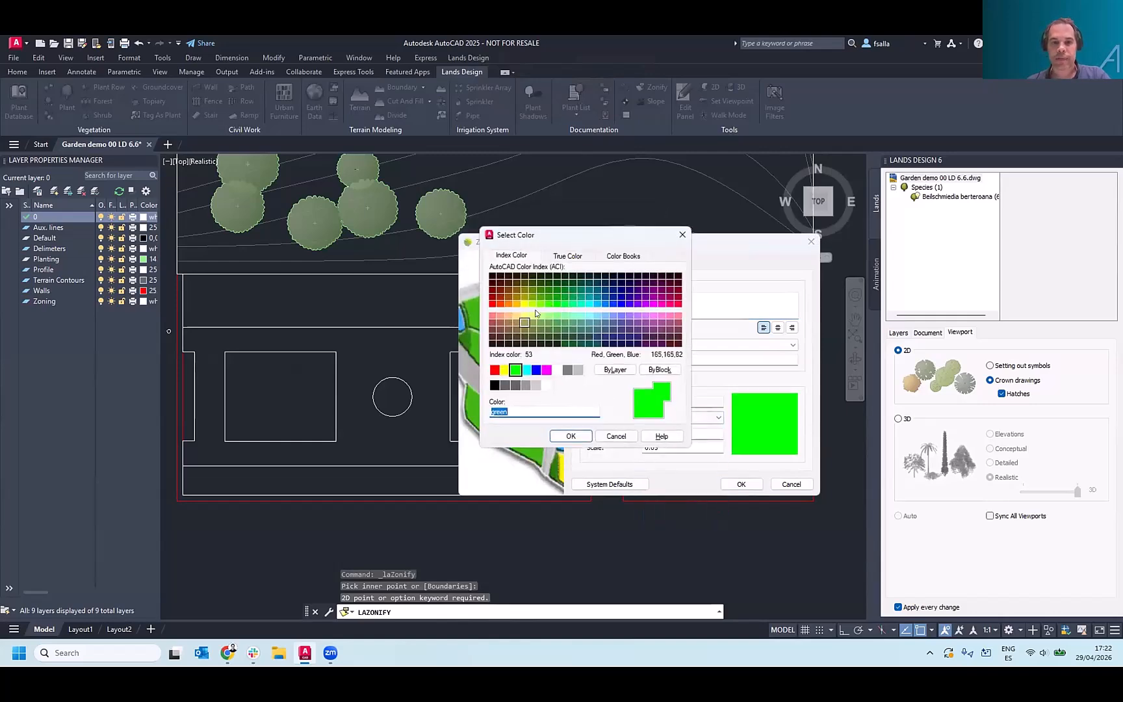
click(514, 317)
click(509, 317)
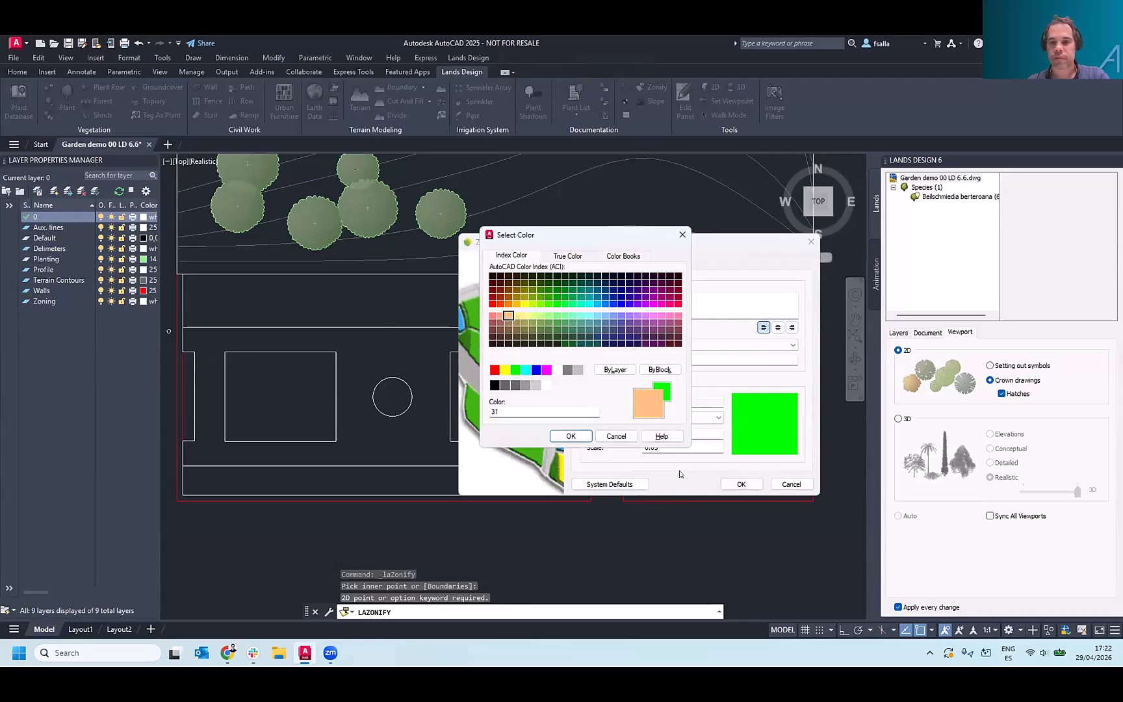
click(571, 436)
click(741, 484)
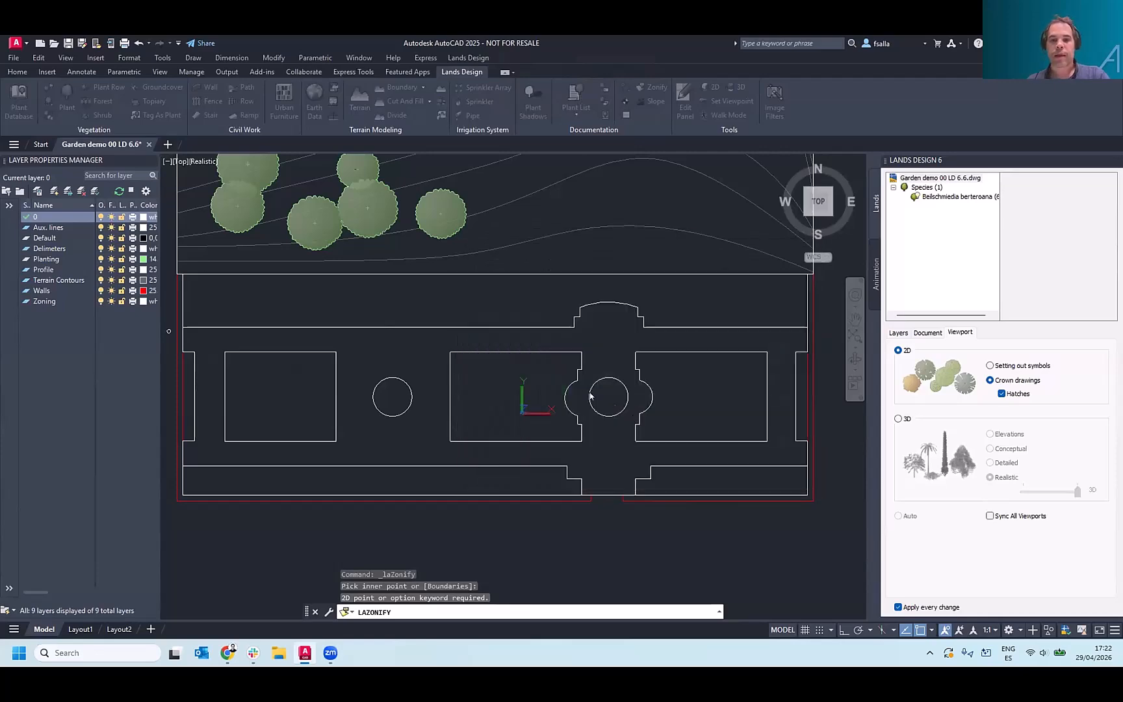
- Insert the Circulation label in the path area just above the left small circle
scroll(380, 354, up, 2)
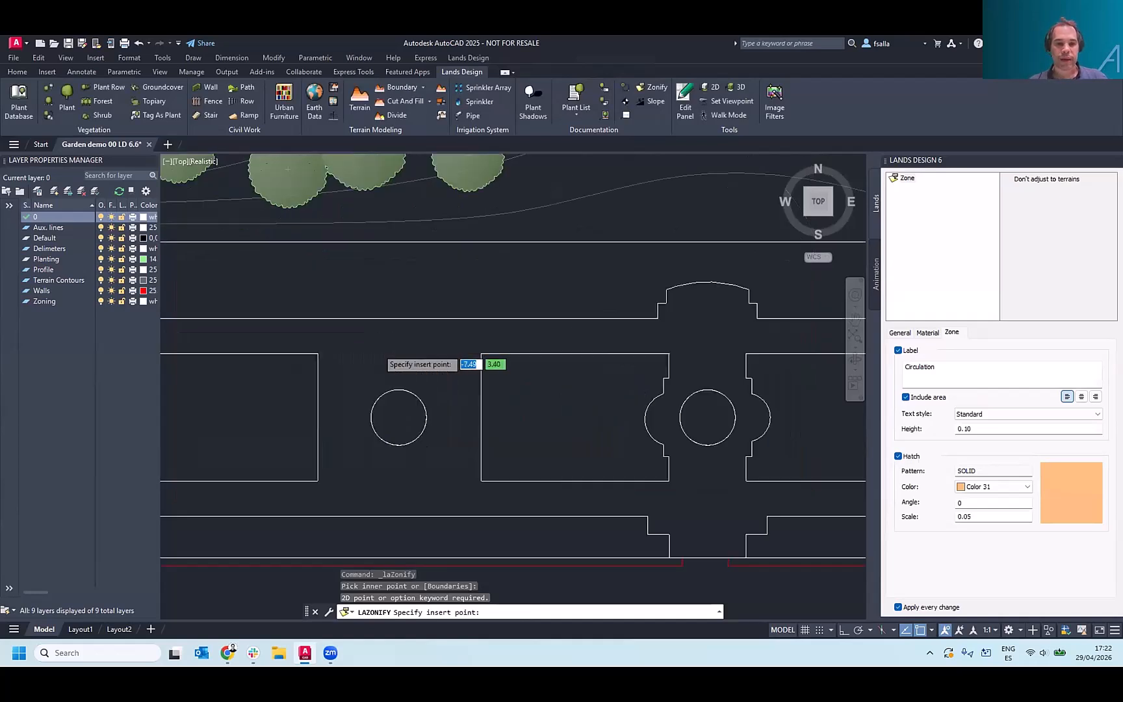
click(364, 351)
scroll(381, 345, up, 3)
scroll(373, 351, down, 4)
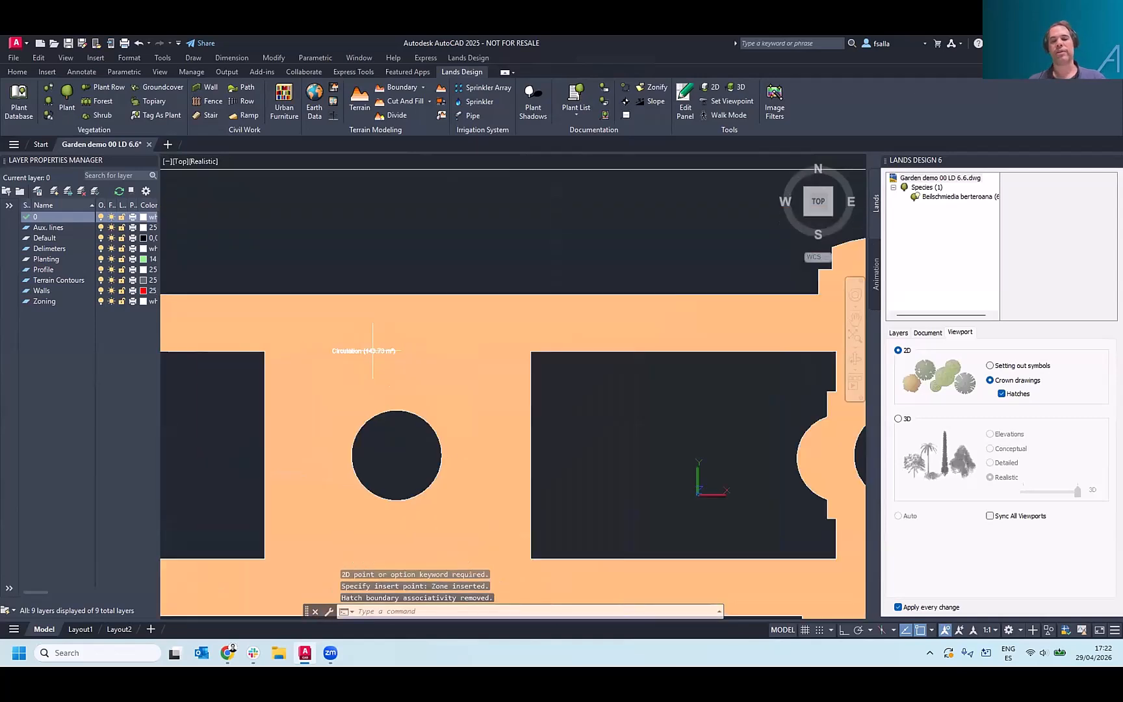
scroll(373, 351, up, 2)
middle_drag(373, 351, 431, 315)
scroll(437, 322, down, 3)
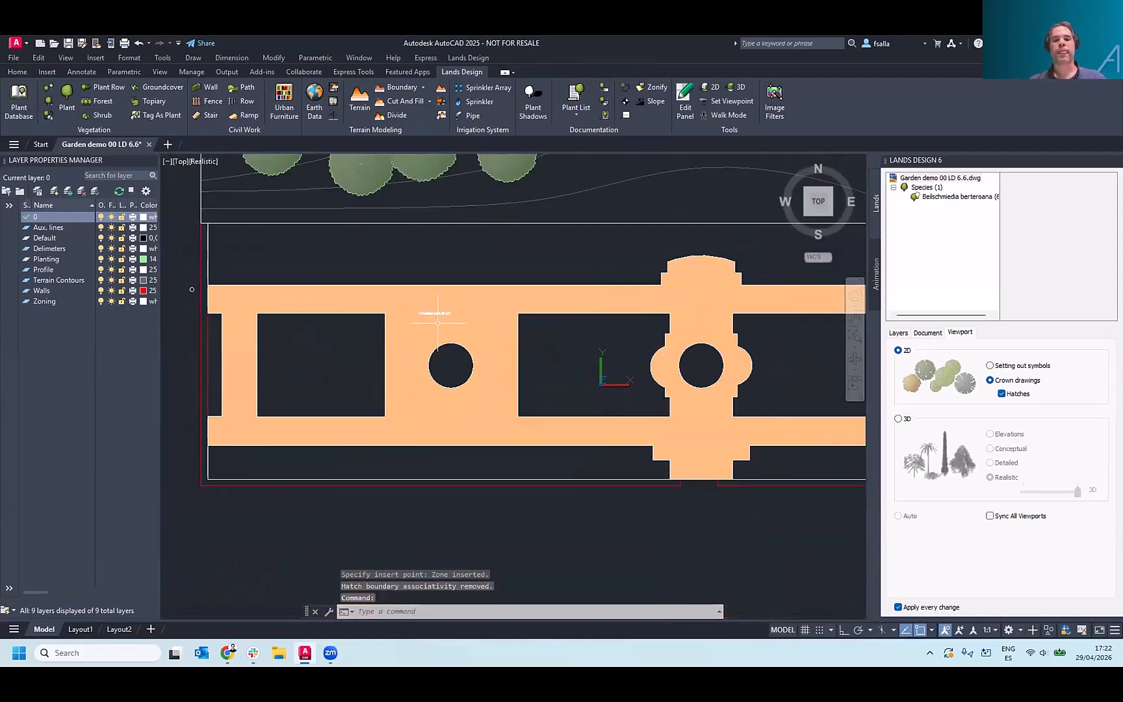
scroll(462, 308, down, 2)
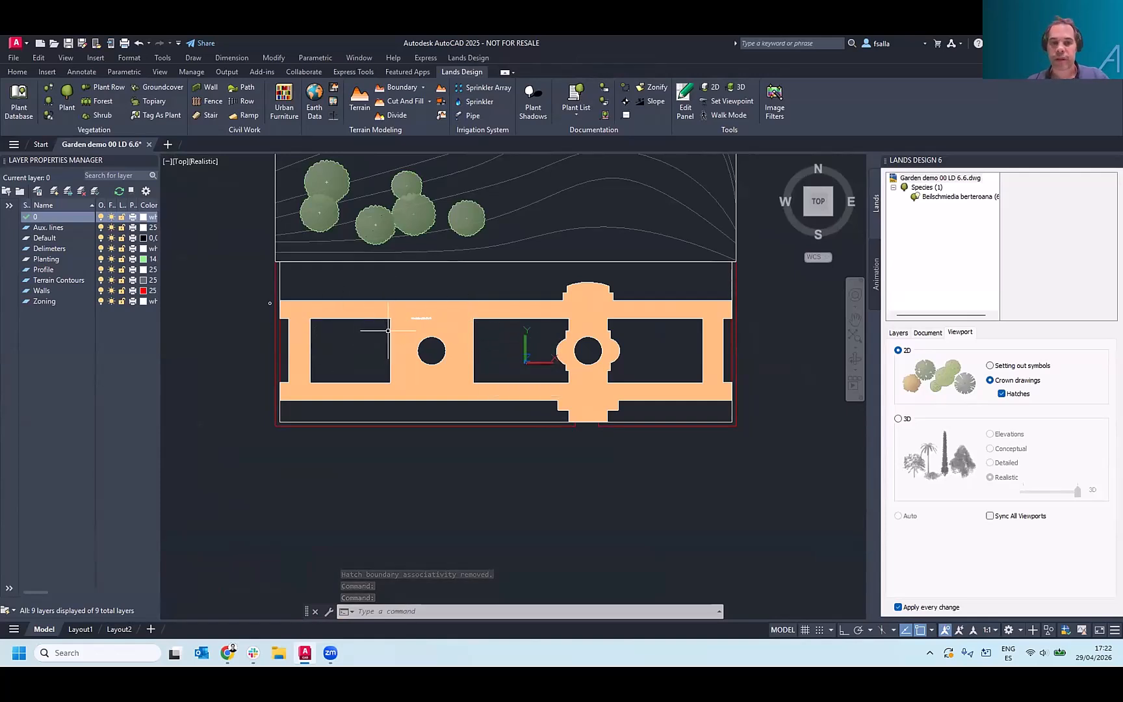
- Start Zonify with the Boundaries option and select the outline of the leftmost rectangular bed as the zone
scroll(383, 331, up, 2)
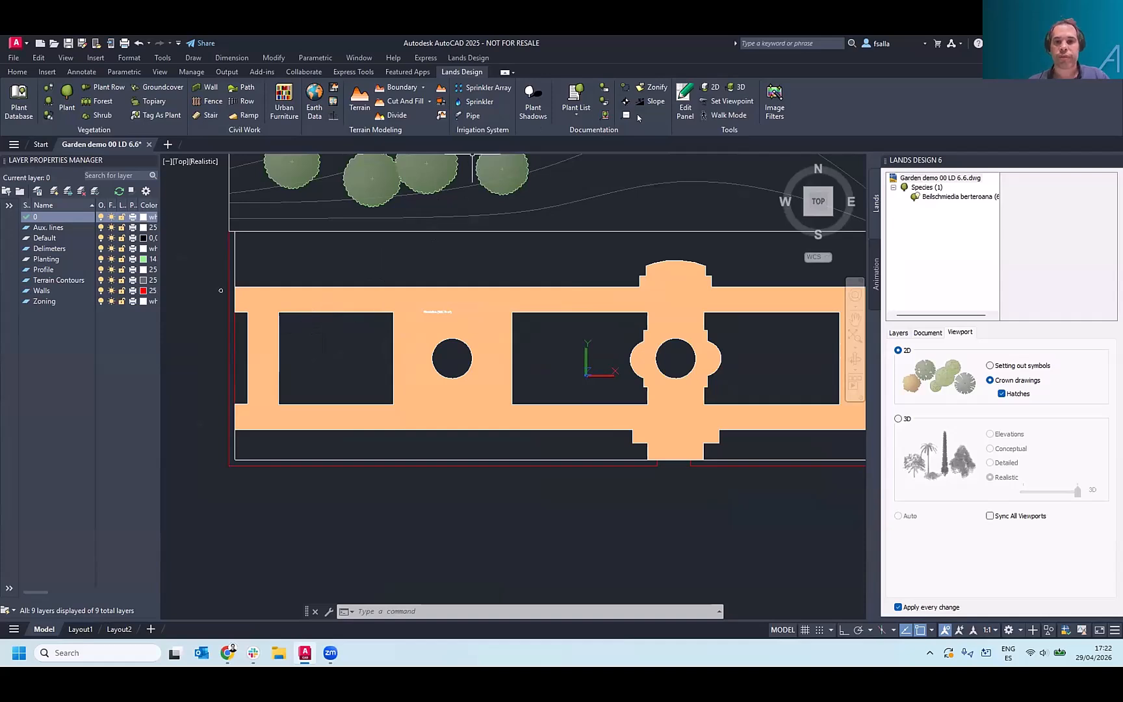
click(651, 91)
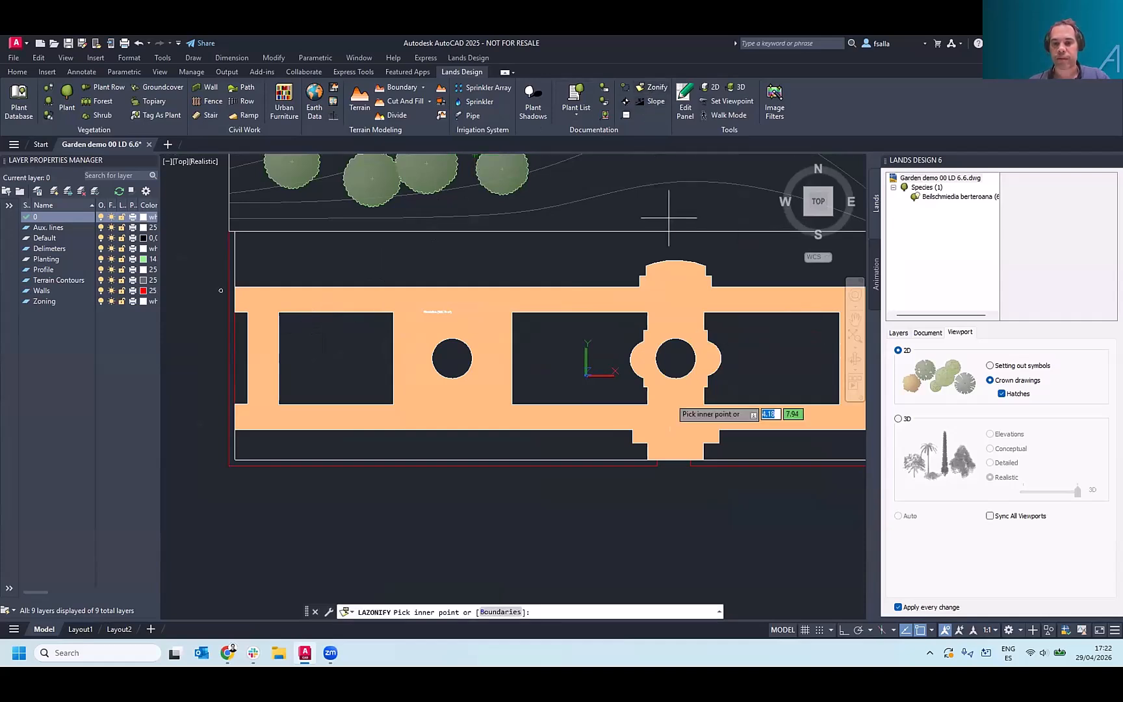
click(504, 611)
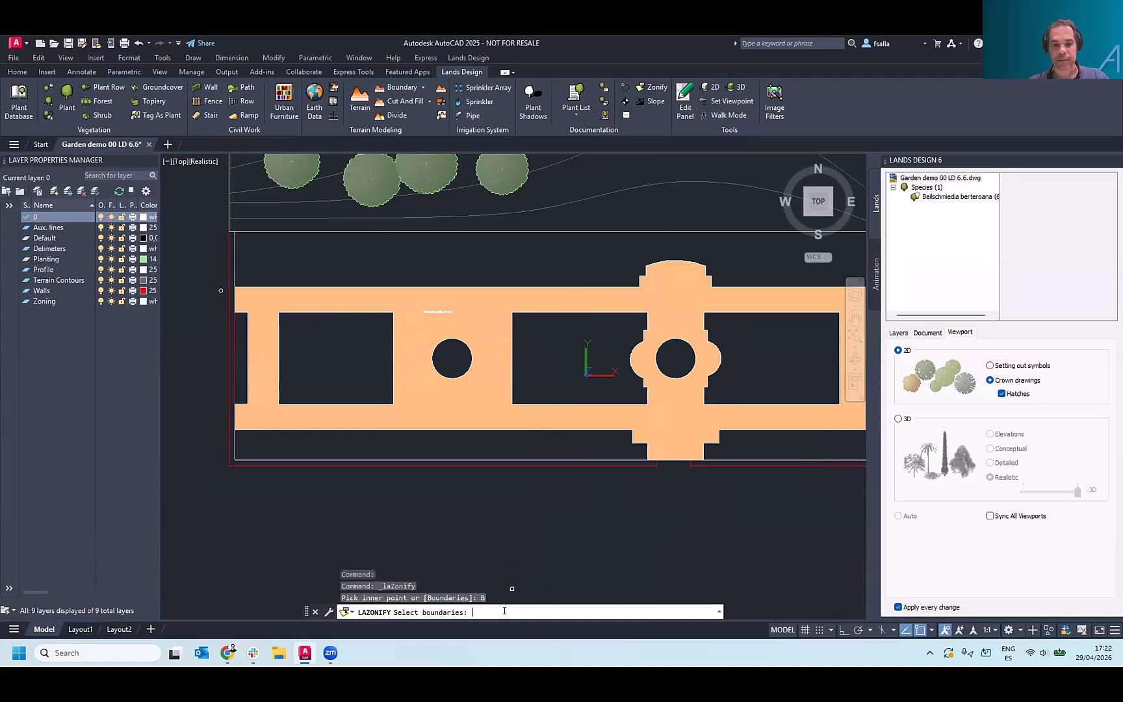
click(348, 404)
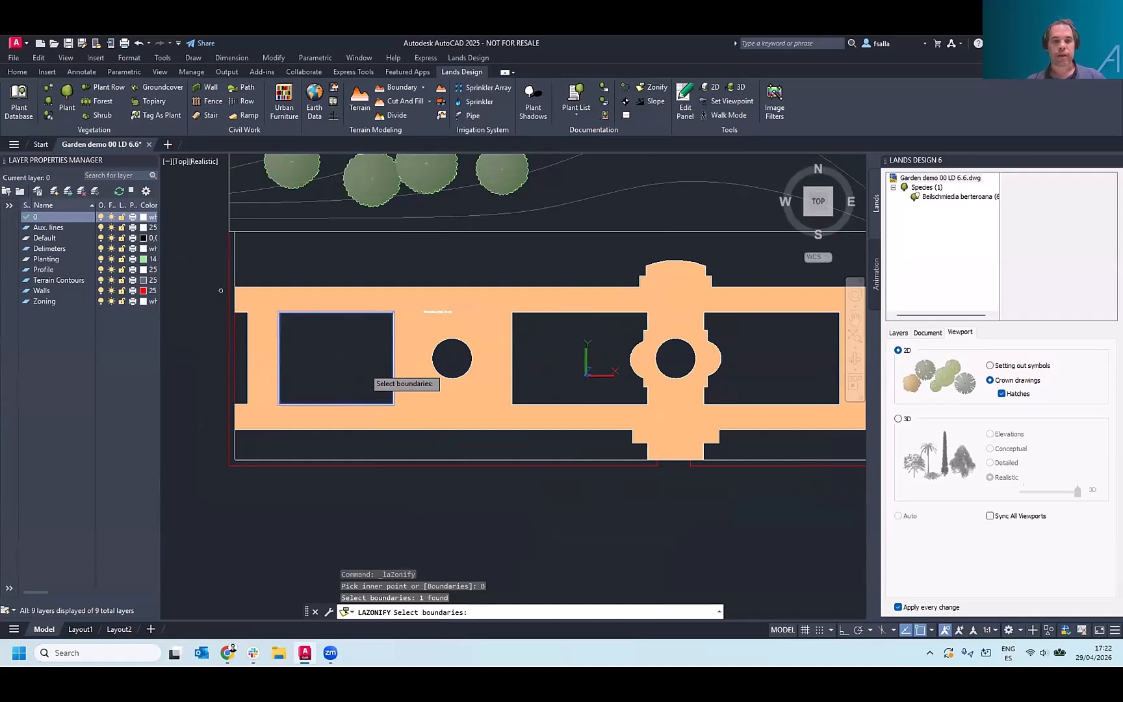
key(Return)
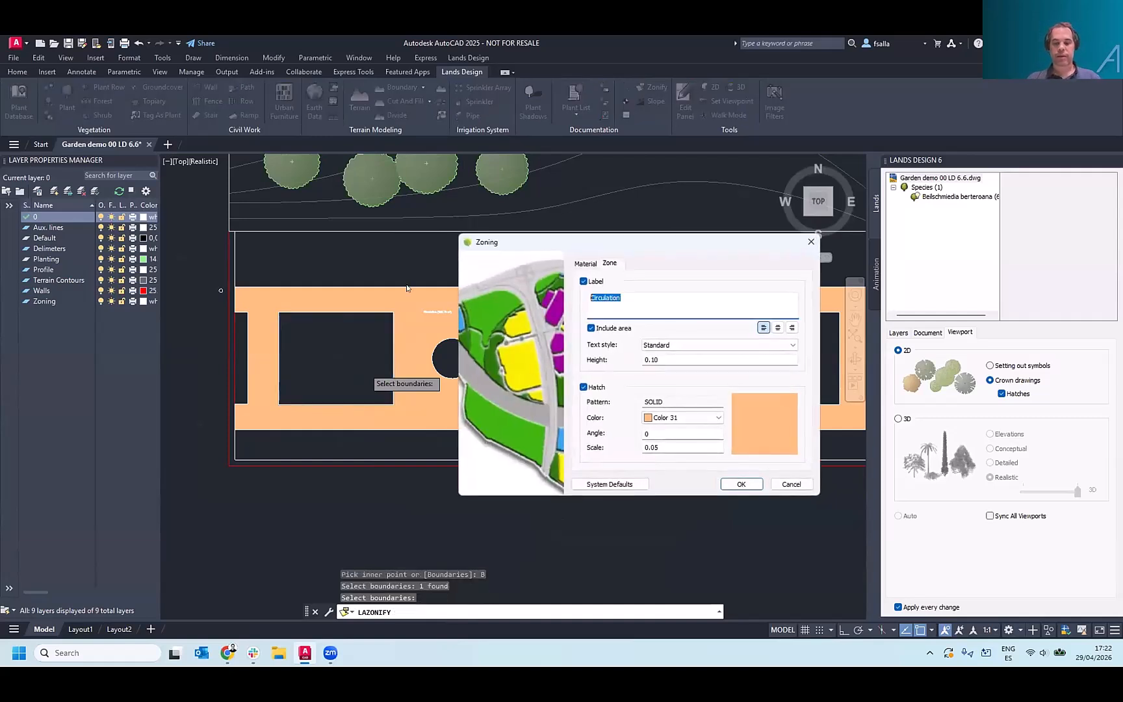
- Label the zone Playground, choose ANGLE as its hatch pattern and accept the zoning settings
key(Caps_Lock)
text(Playground)
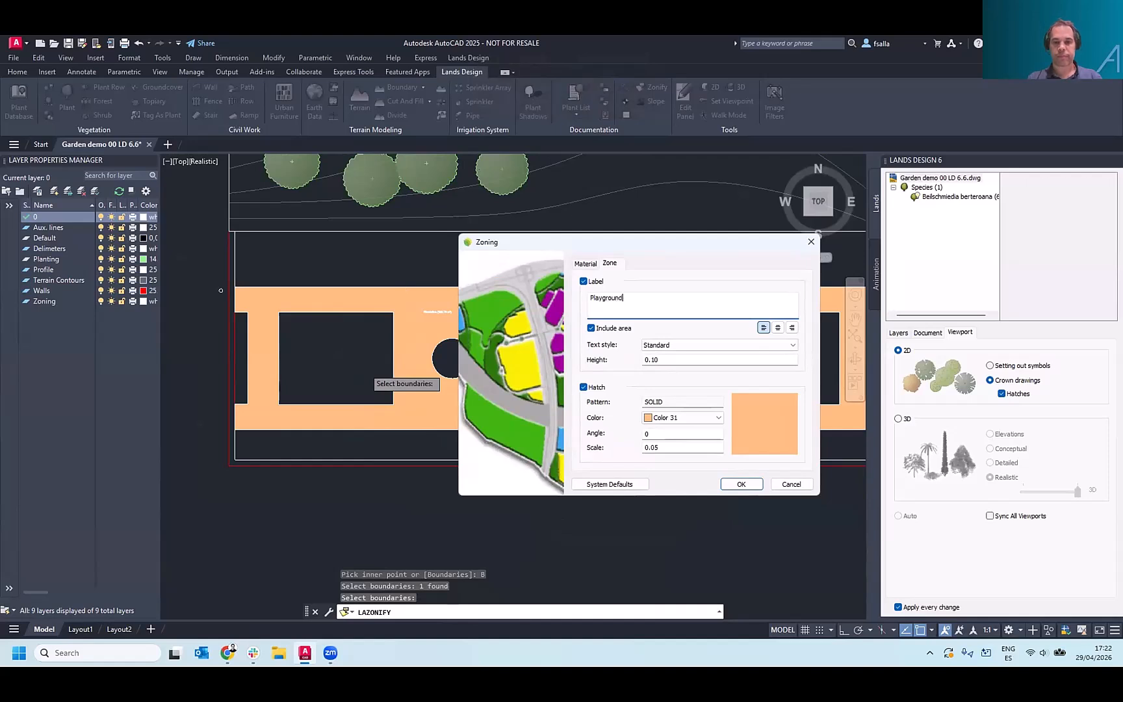
click(750, 411)
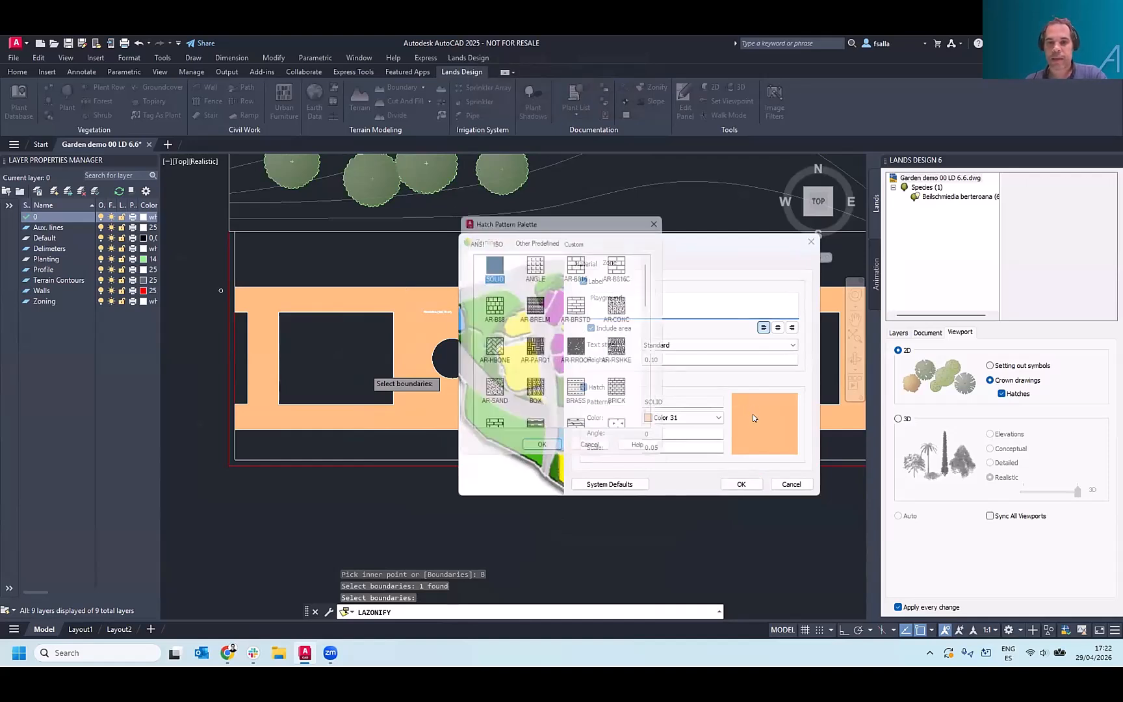
click(533, 261)
click(540, 453)
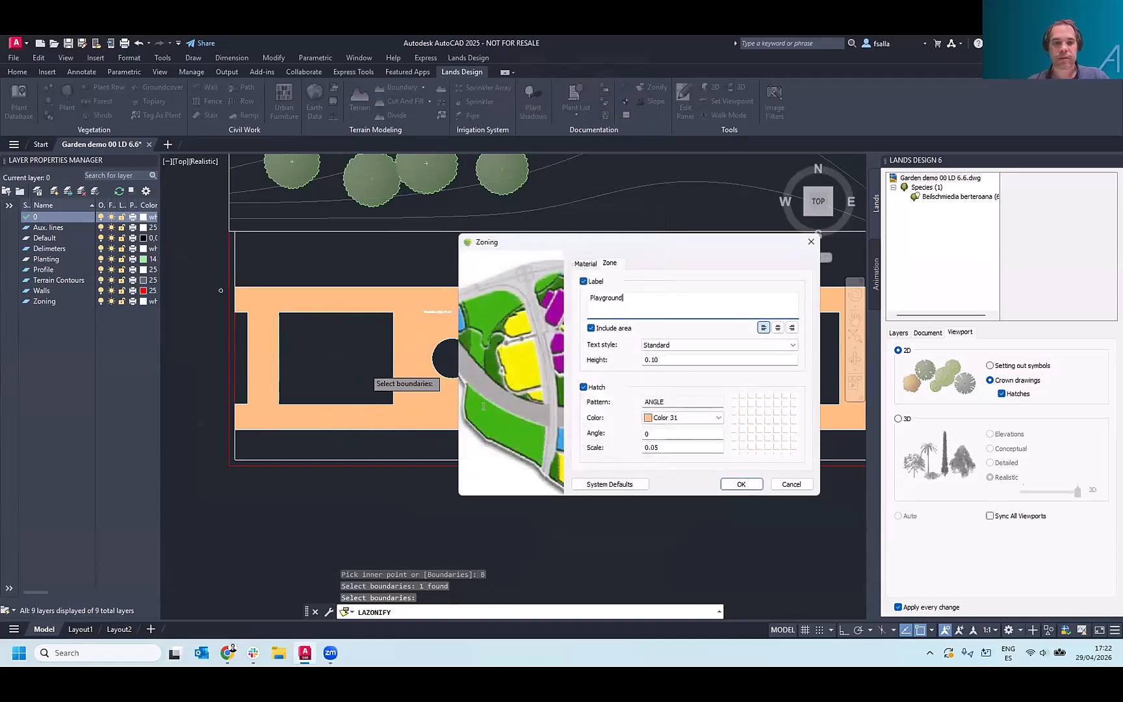
click(740, 484)
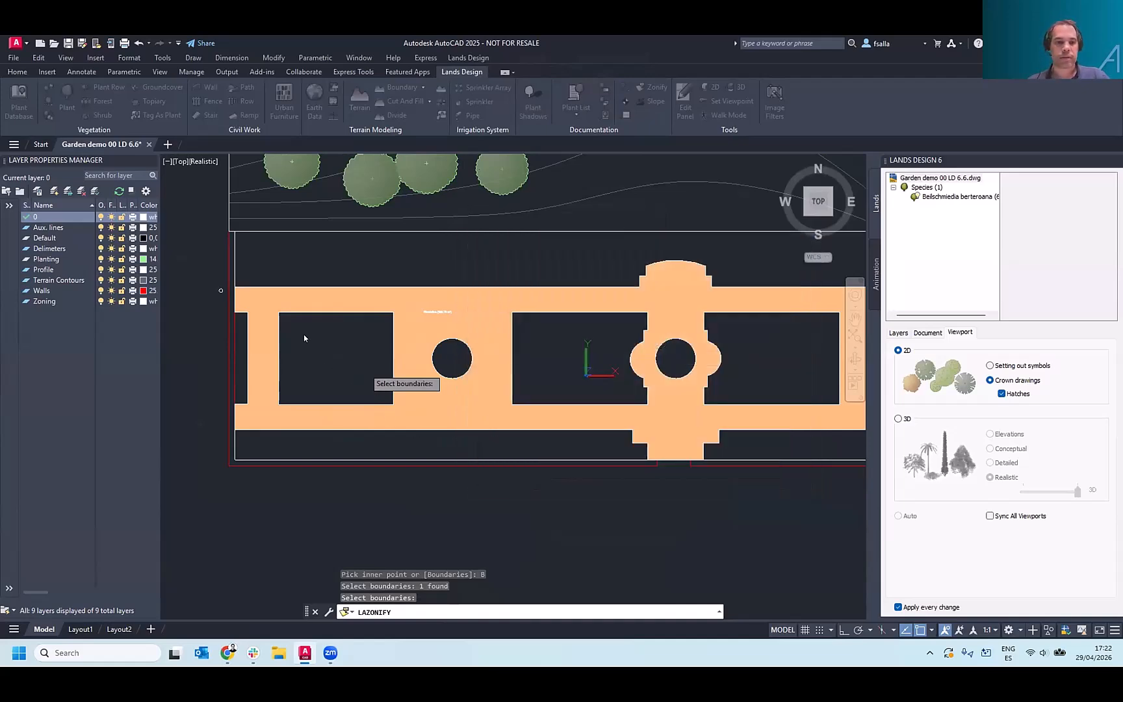
- Insert the Playground label near the upper-left corner of the leftmost rectangular bed
key(Return)
scroll(303, 334, up, 6)
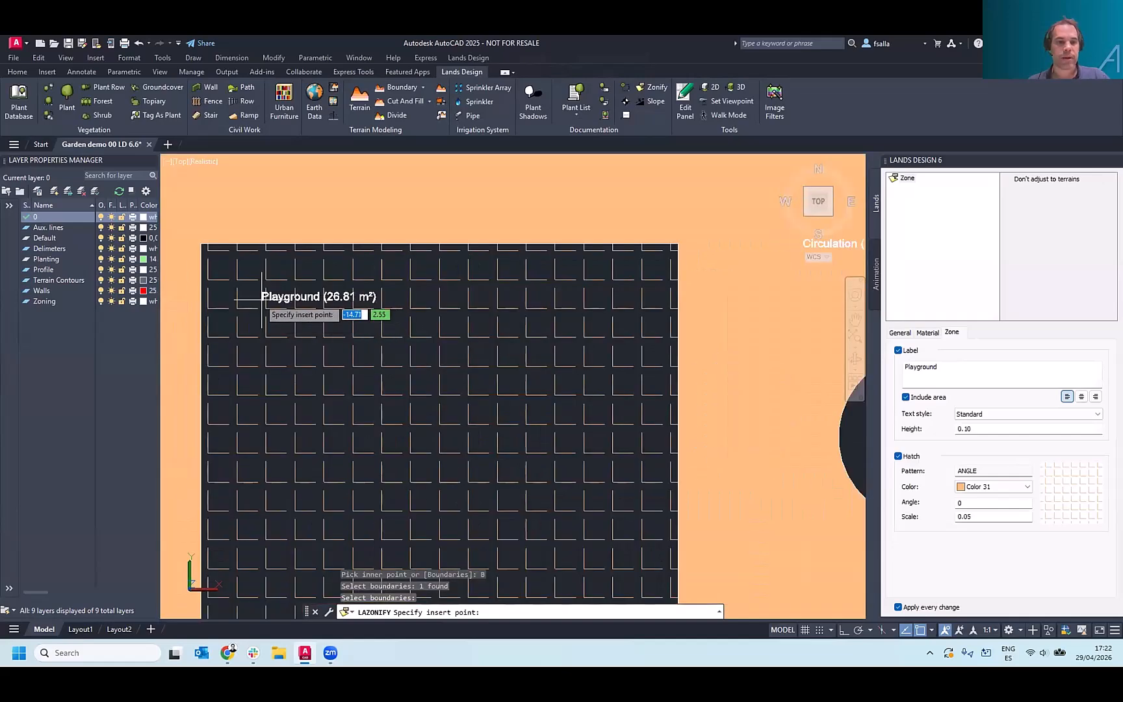
click(255, 296)
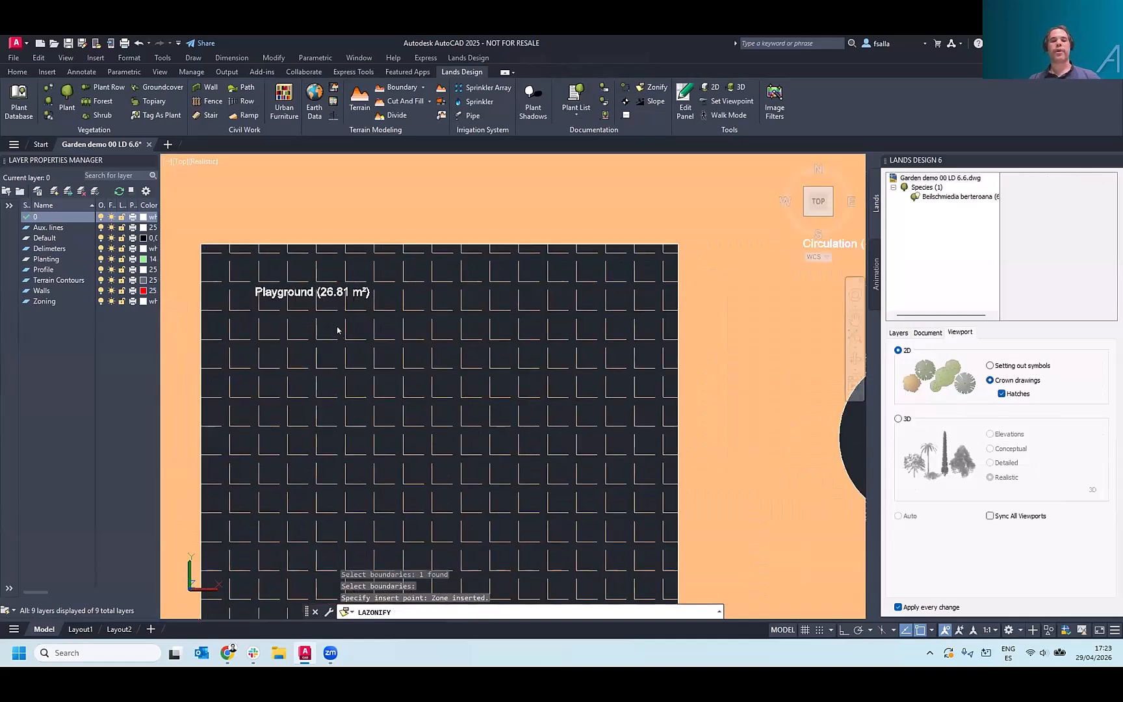
scroll(364, 333, down, 6)
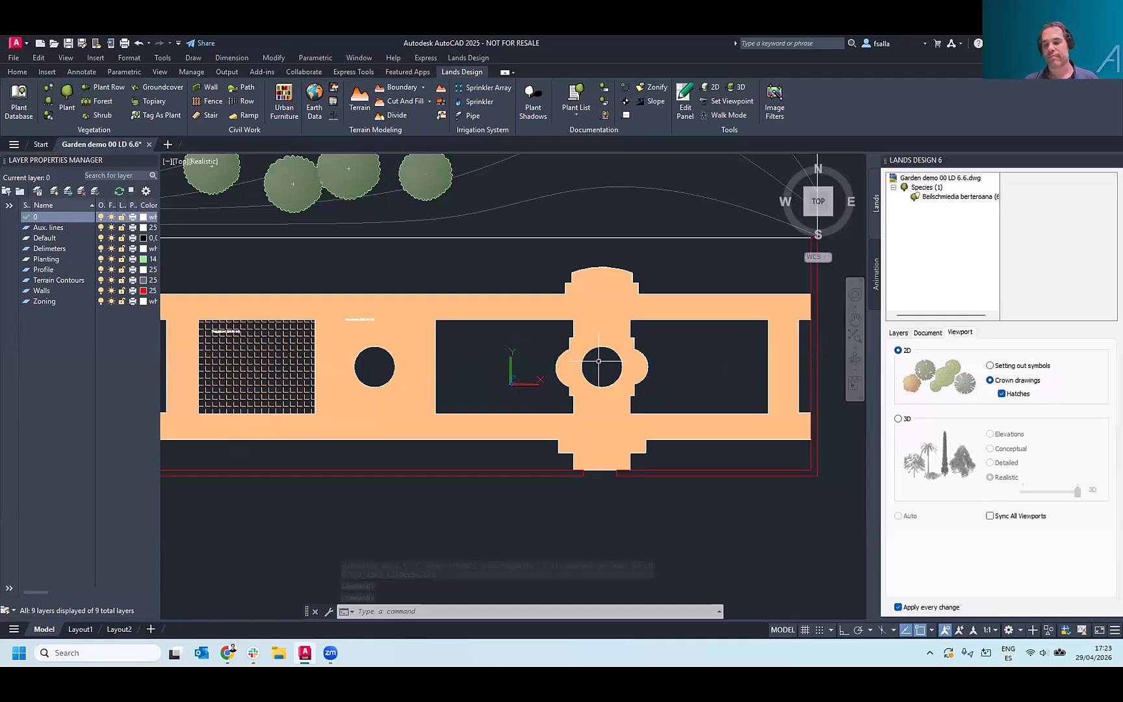
- Start Zonify with the Boundaries option and select both small circles in the path area as one zone
click(653, 87)
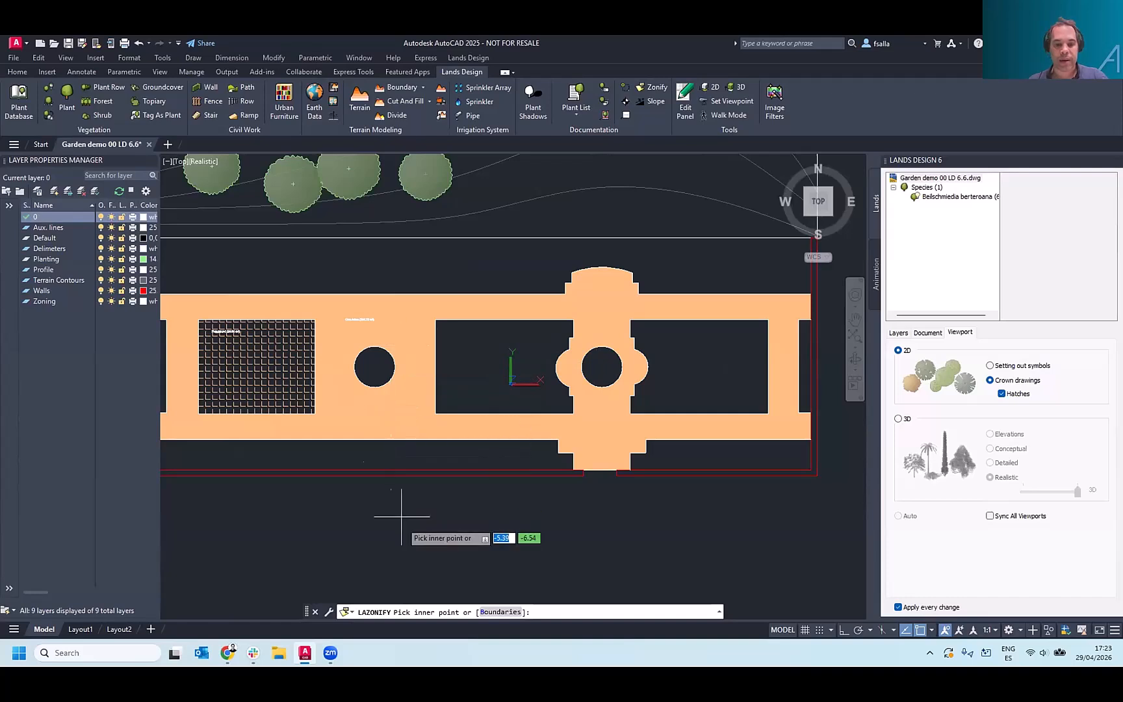
click(501, 611)
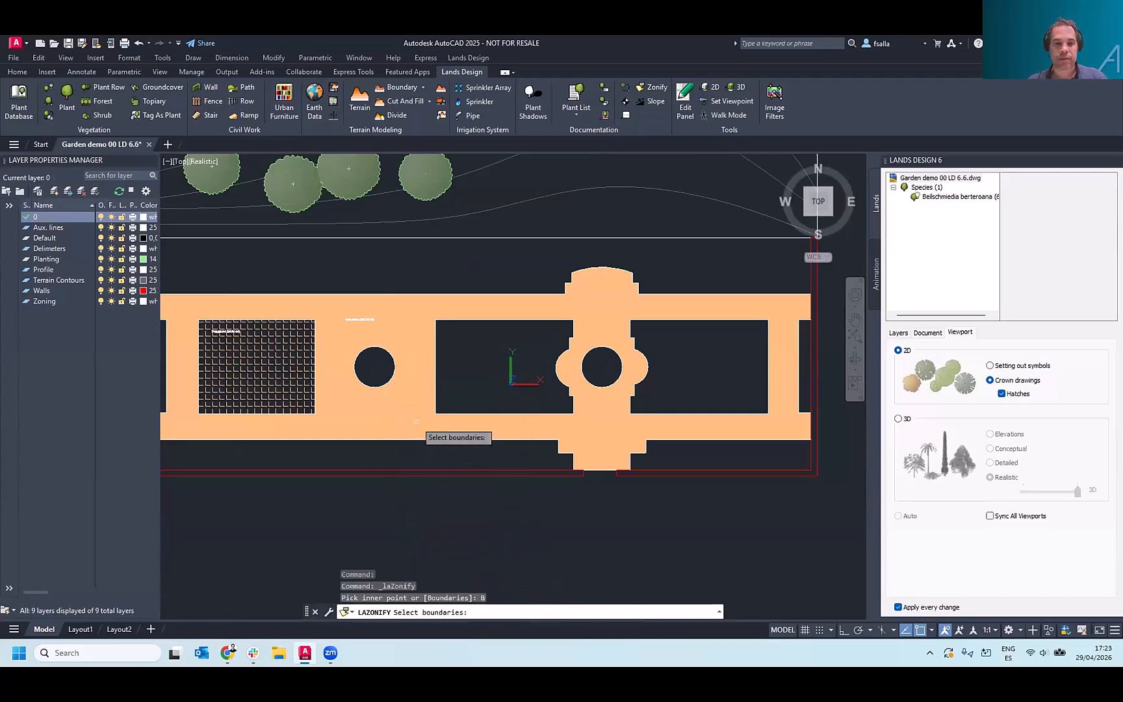
scroll(396, 388, up, 3)
click(386, 371)
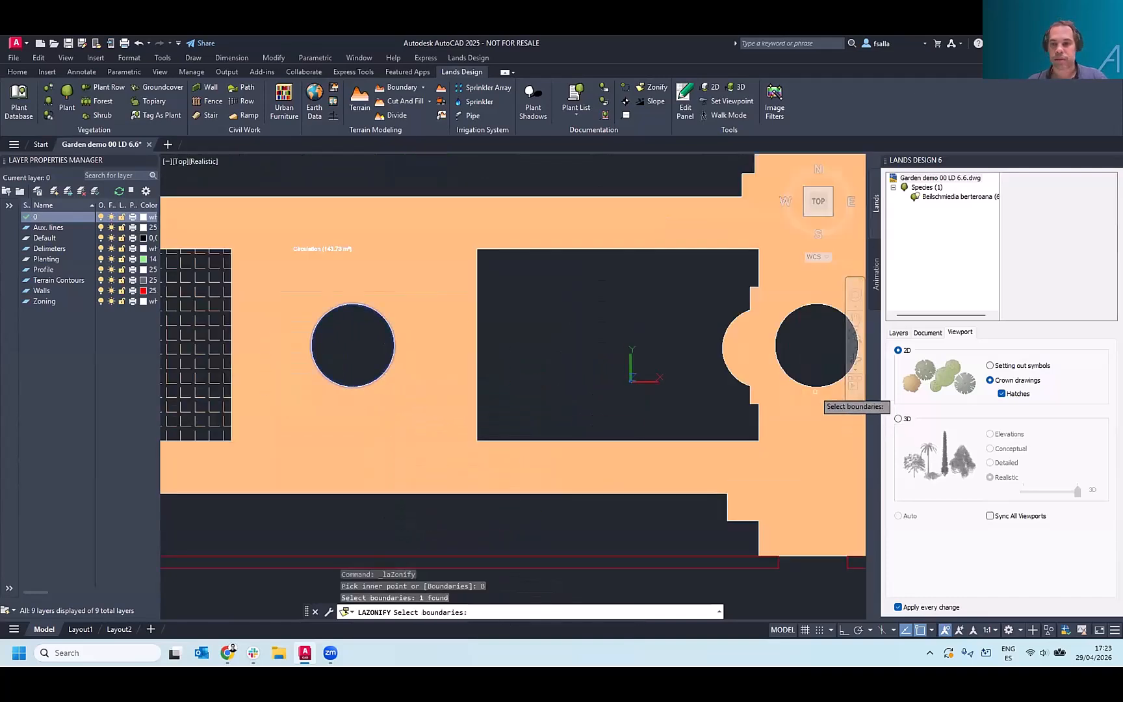
click(796, 364)
key(Return)
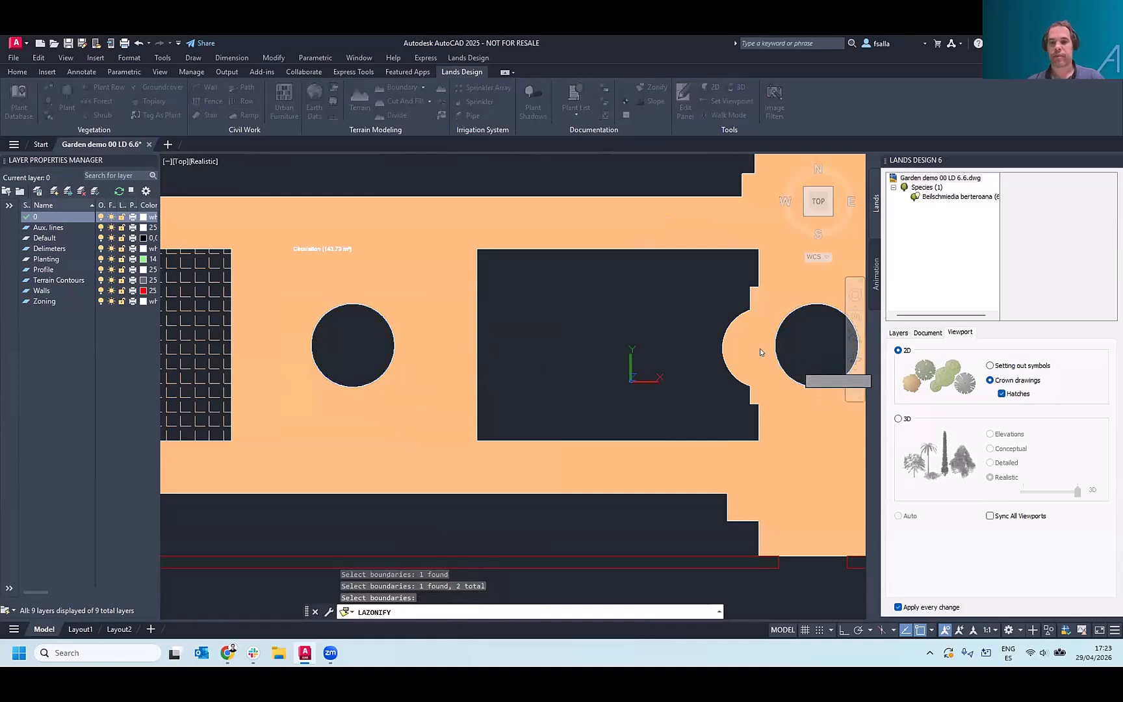
- Label the zone Plant Pots, choose CROSS as its hatch pattern and accept the zoning settings
key(Caps_Lock)
text(Plant Pots)
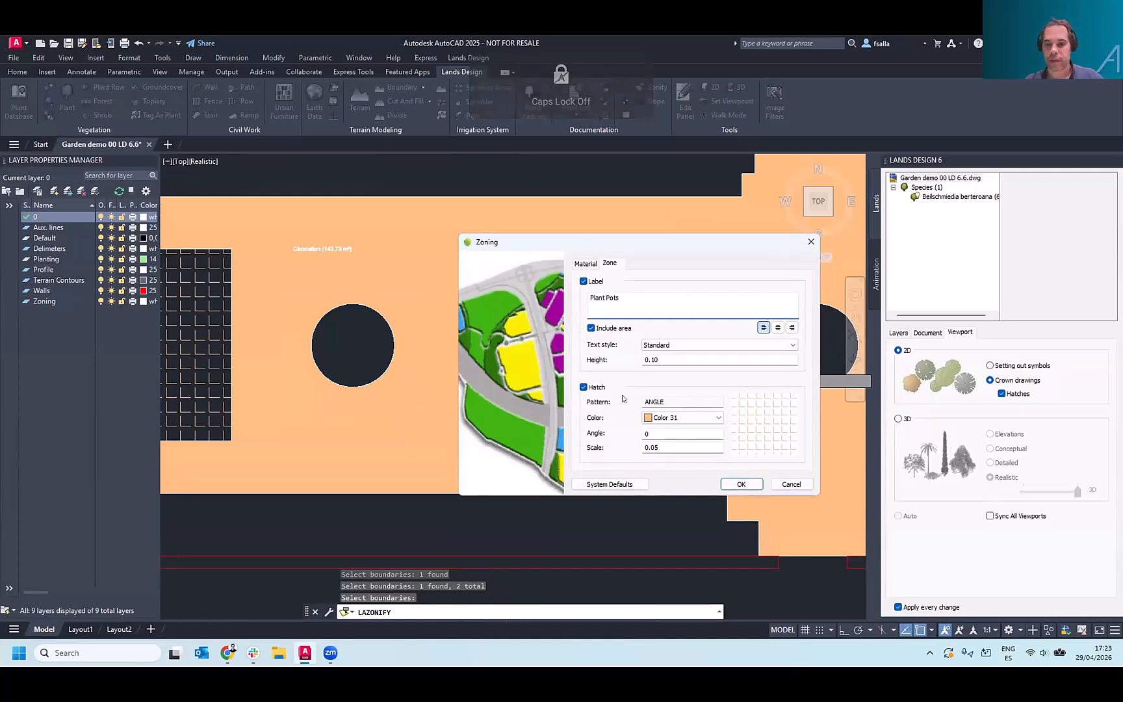
click(753, 418)
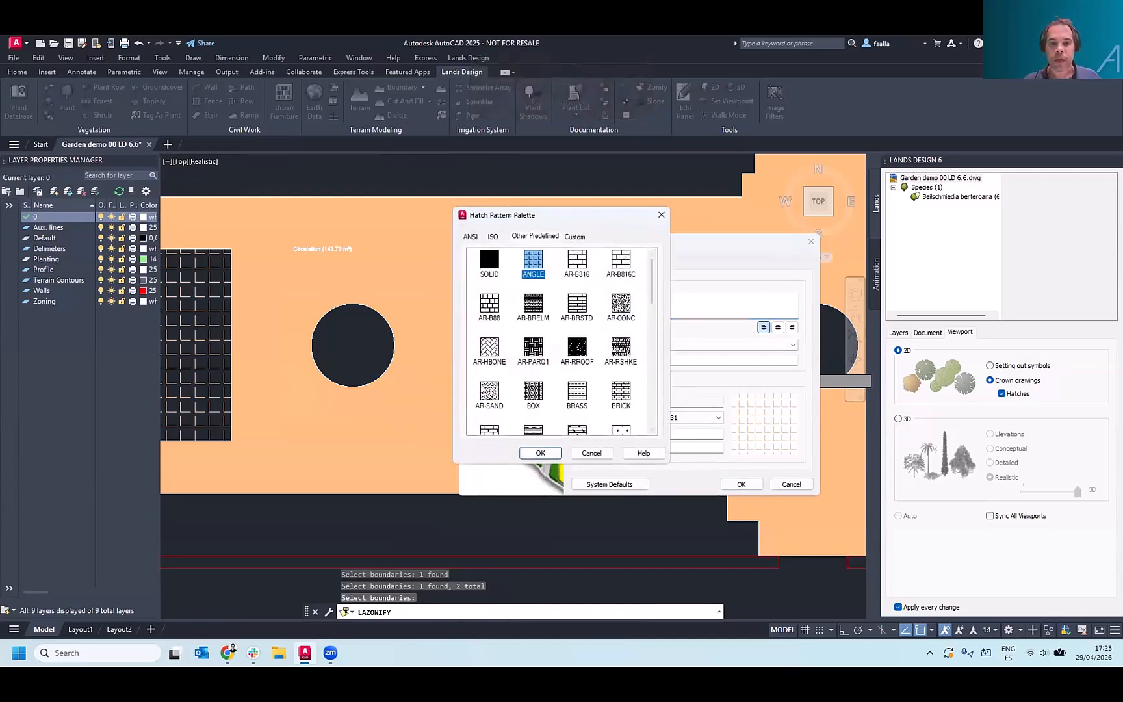
scroll(533, 338, down, 1)
click(618, 375)
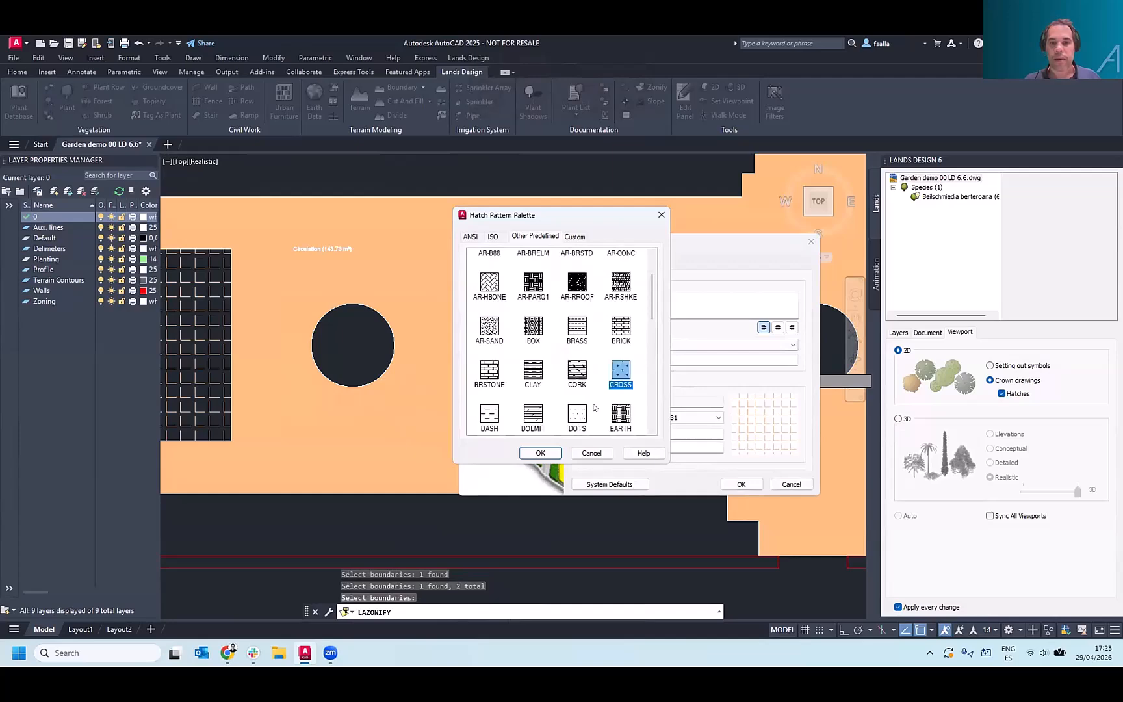
click(548, 453)
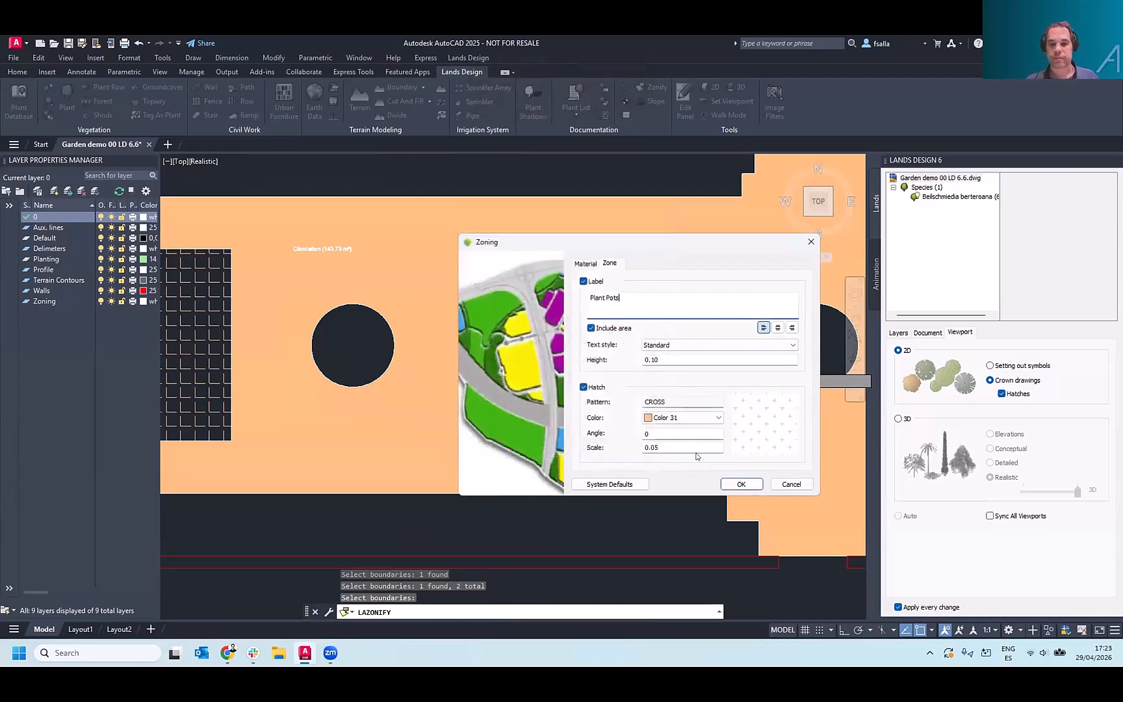
click(730, 484)
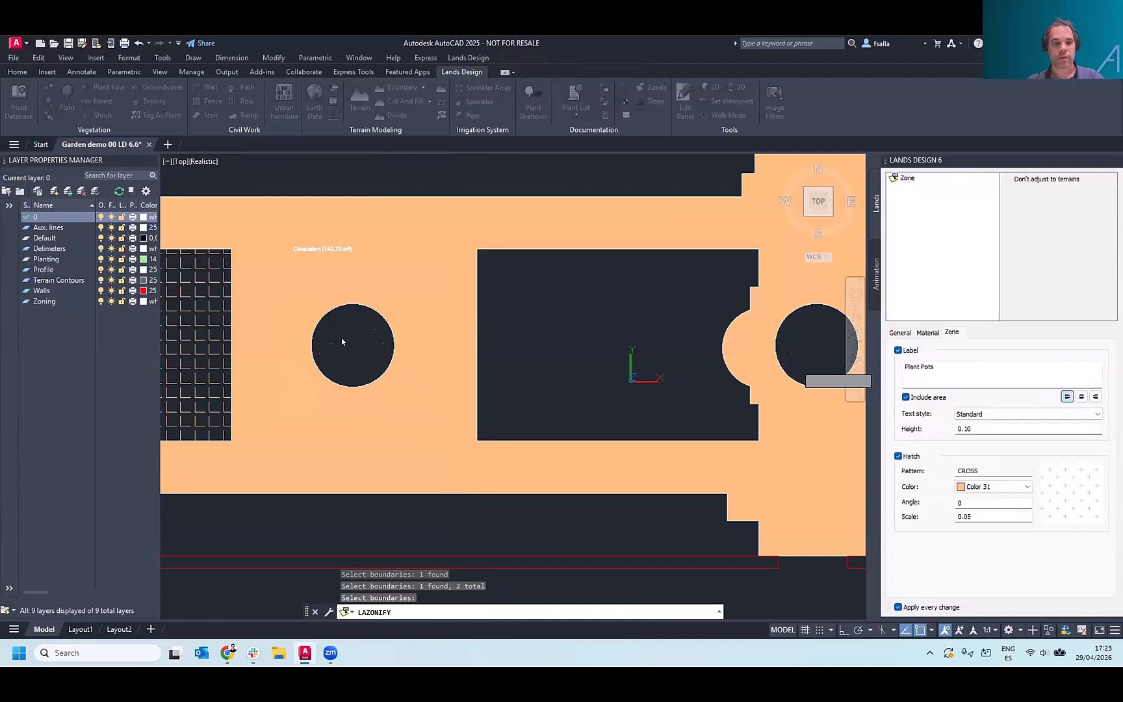
- Insert the Plant Pots label inside the upper part of the left small circle
scroll(344, 328, up, 3)
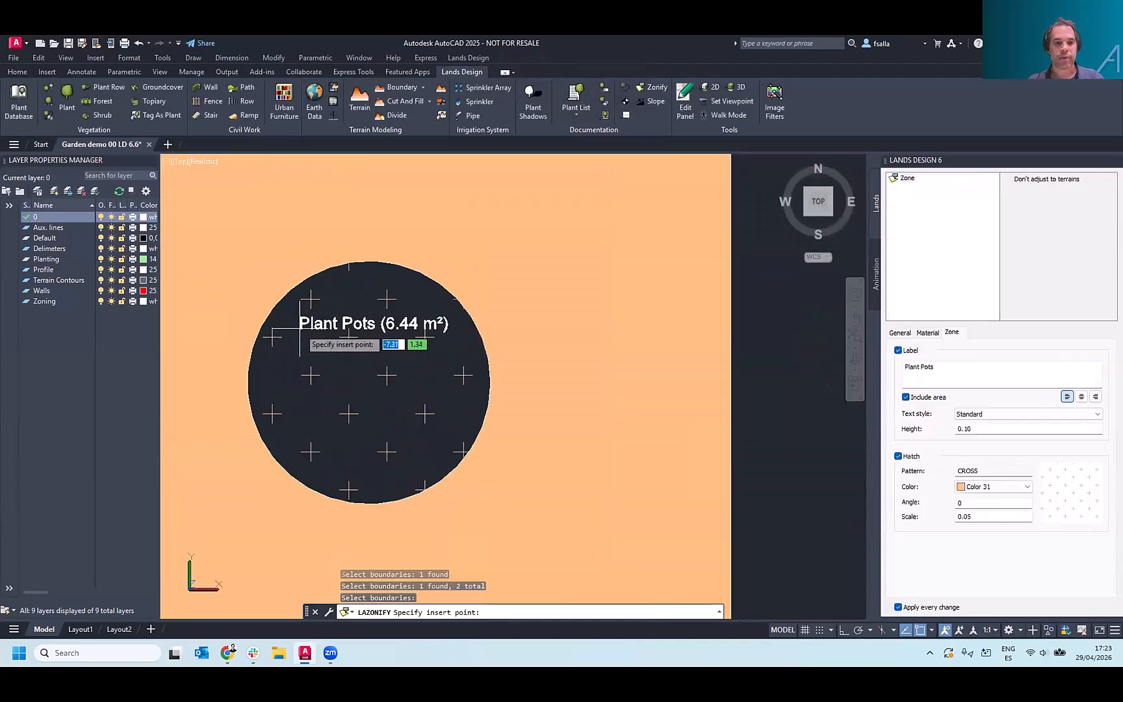
click(299, 329)
scroll(331, 359, down, 5)
middle_drag(477, 381, 391, 384)
scroll(438, 380, down, 2)
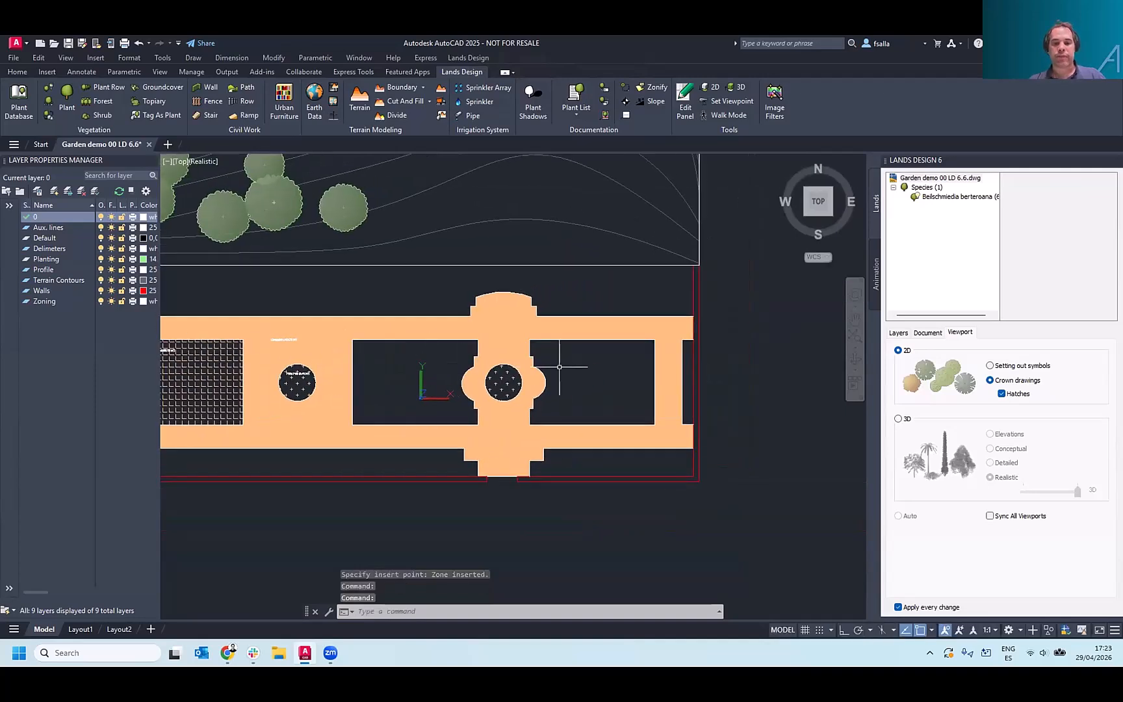
- Start Zonify with the Boundaries option and select the outlines of the two beds flanking the right small circle
scroll(371, 380, up, 2)
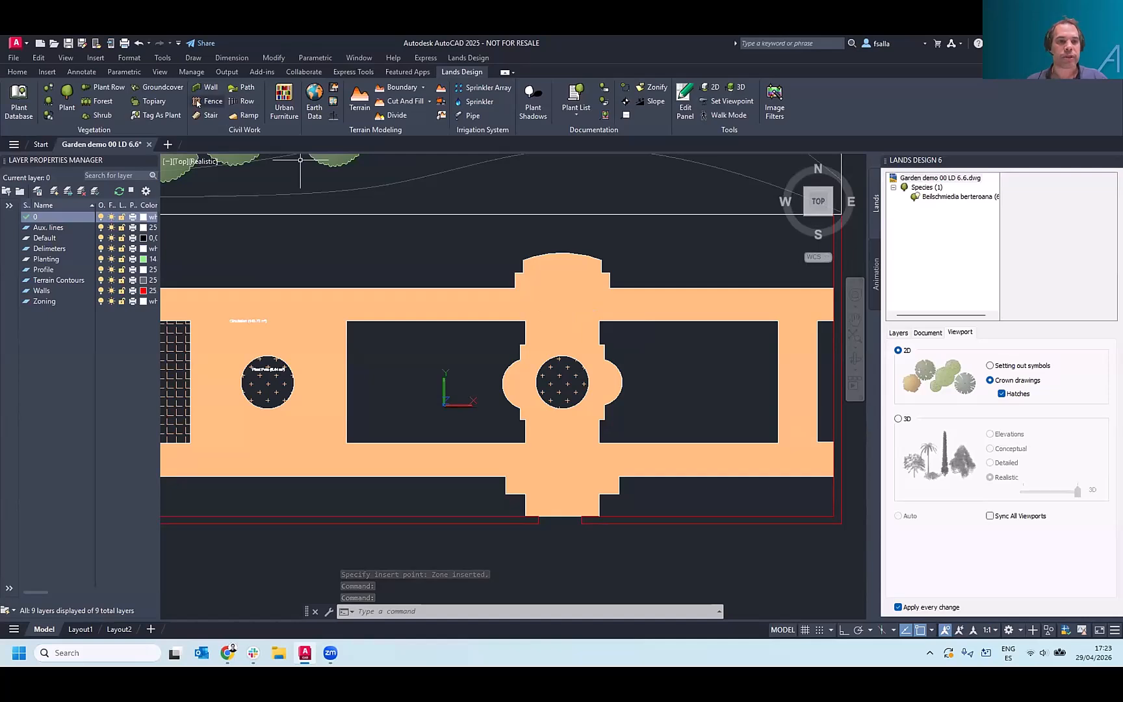
click(652, 87)
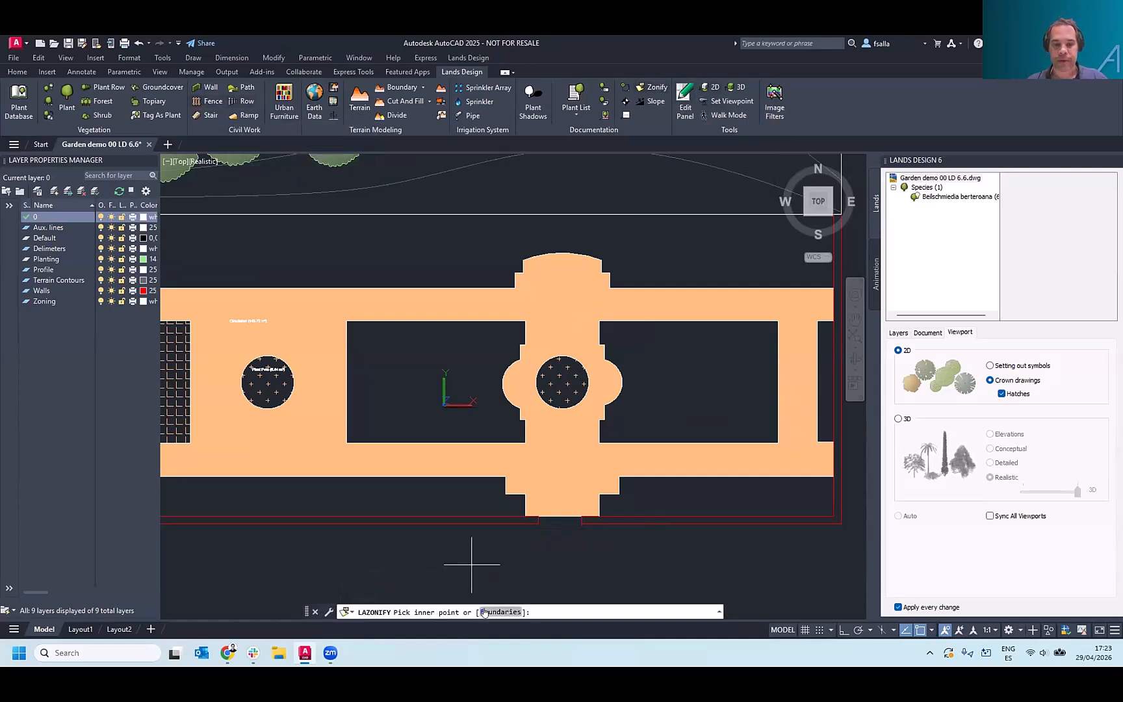
text(B)
key(Return)
click(455, 442)
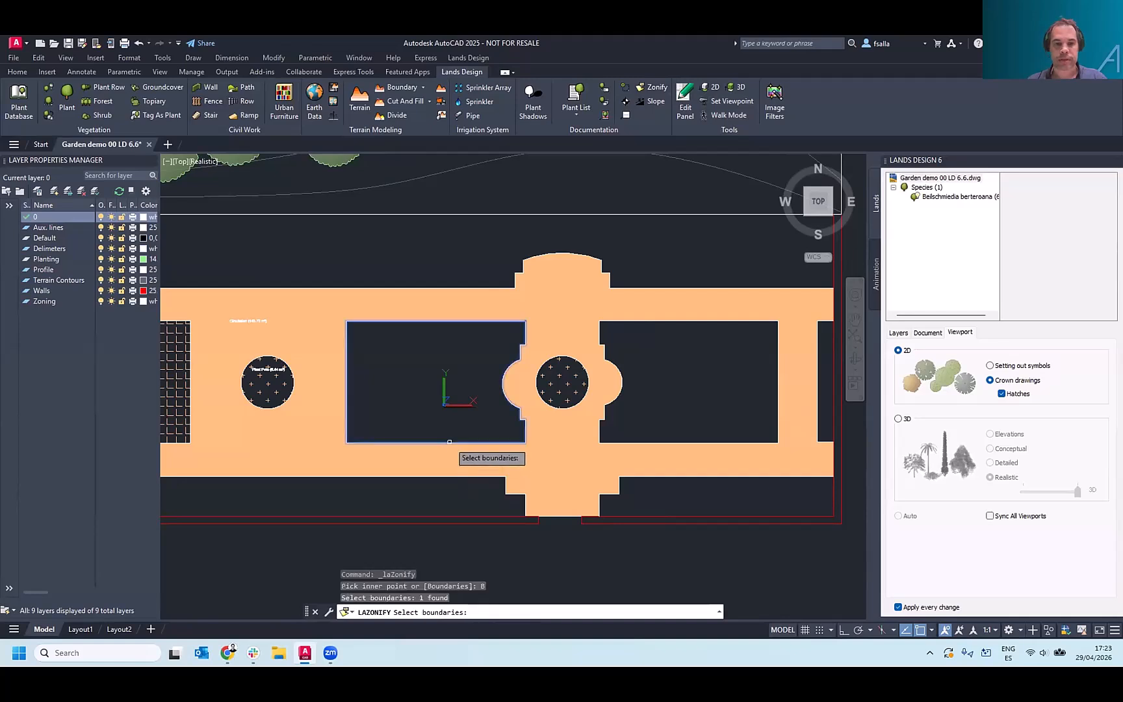
click(601, 443)
key(Return)
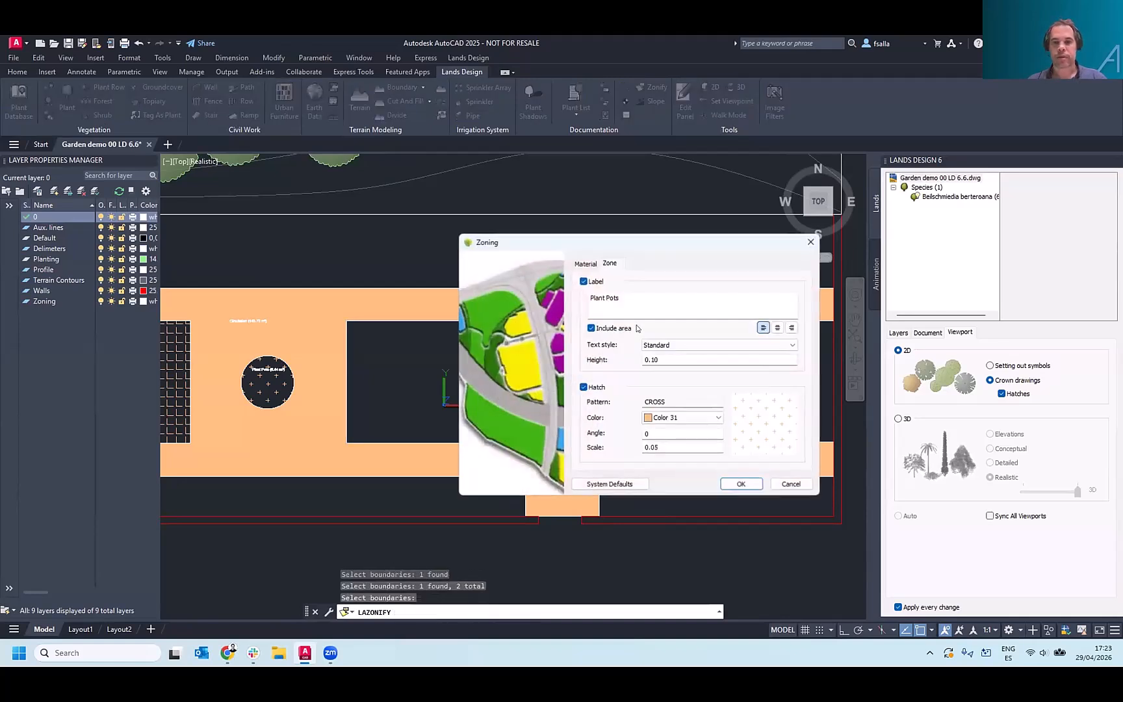
- Label the zone Groundcovers, choose GRASS as its hatch pattern and set the hatch color to Green
triple_click(608, 304)
text(Groundcovers)
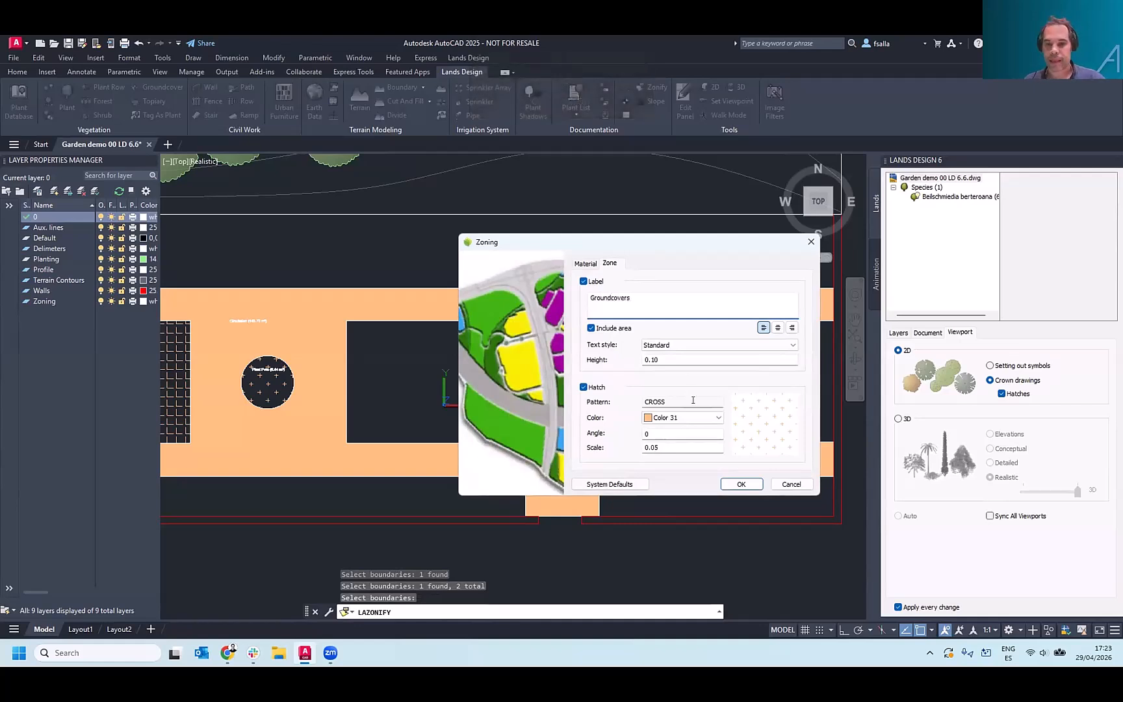
click(741, 409)
scroll(556, 368, down, 3)
scroll(557, 368, down, 3)
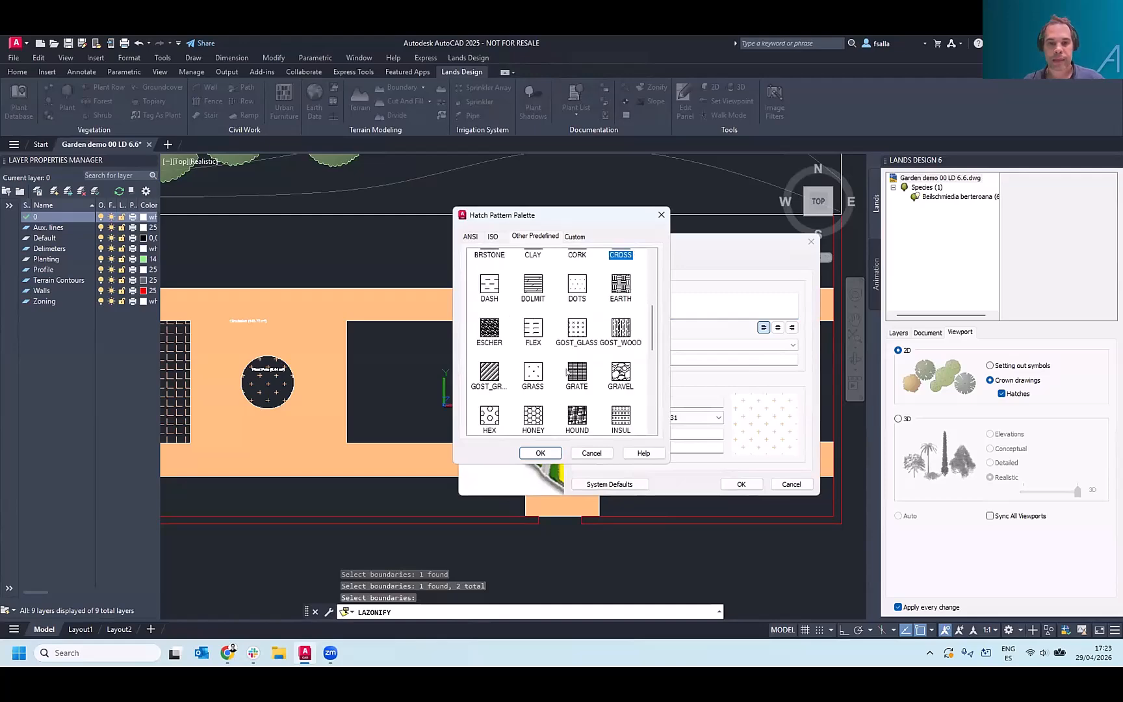
click(533, 374)
click(540, 453)
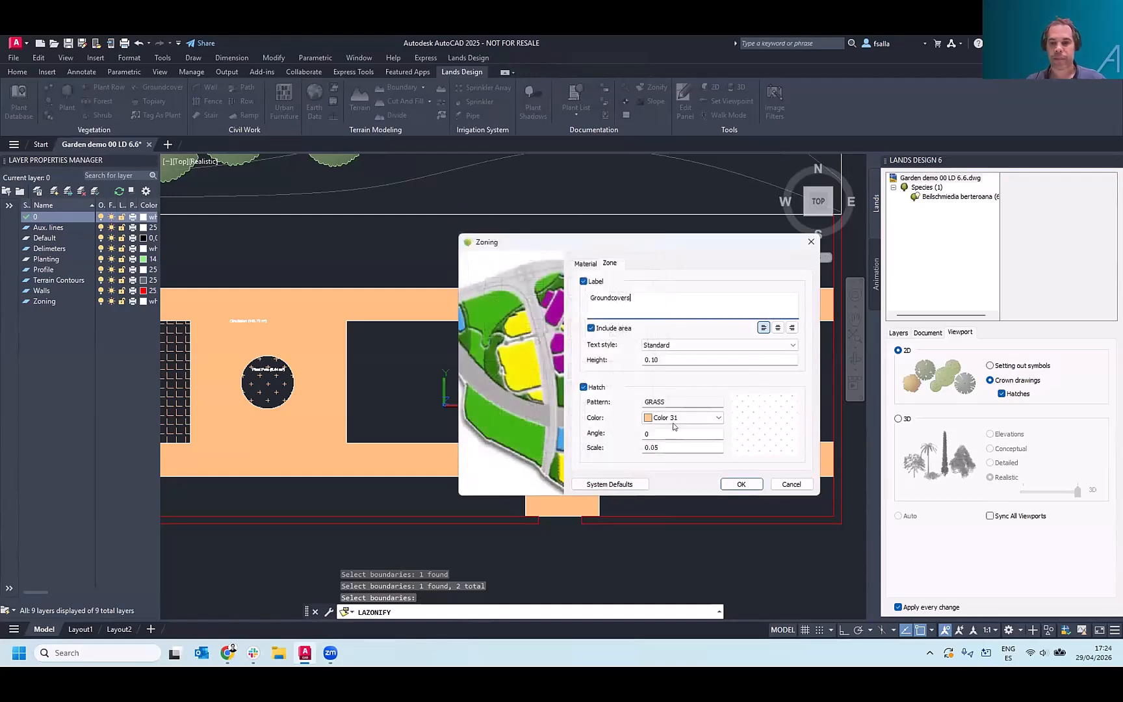
click(703, 418)
click(673, 473)
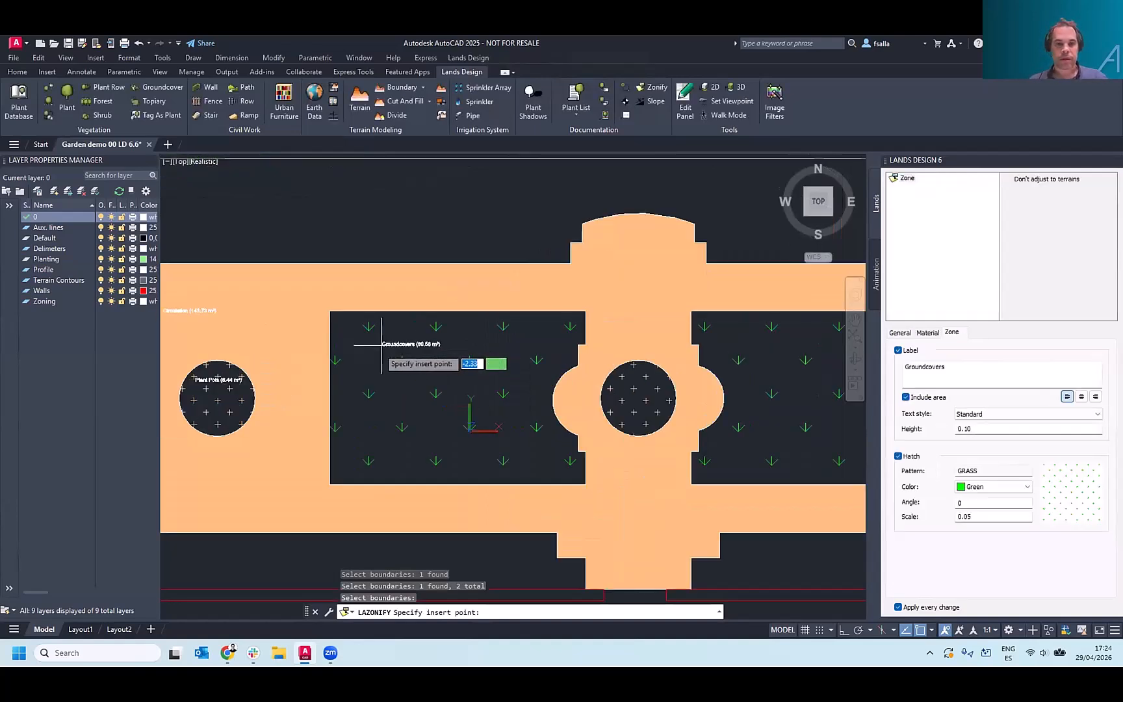
- Insert the Groundcovers label in the upper part of the bed between the two small circles
click(379, 345)
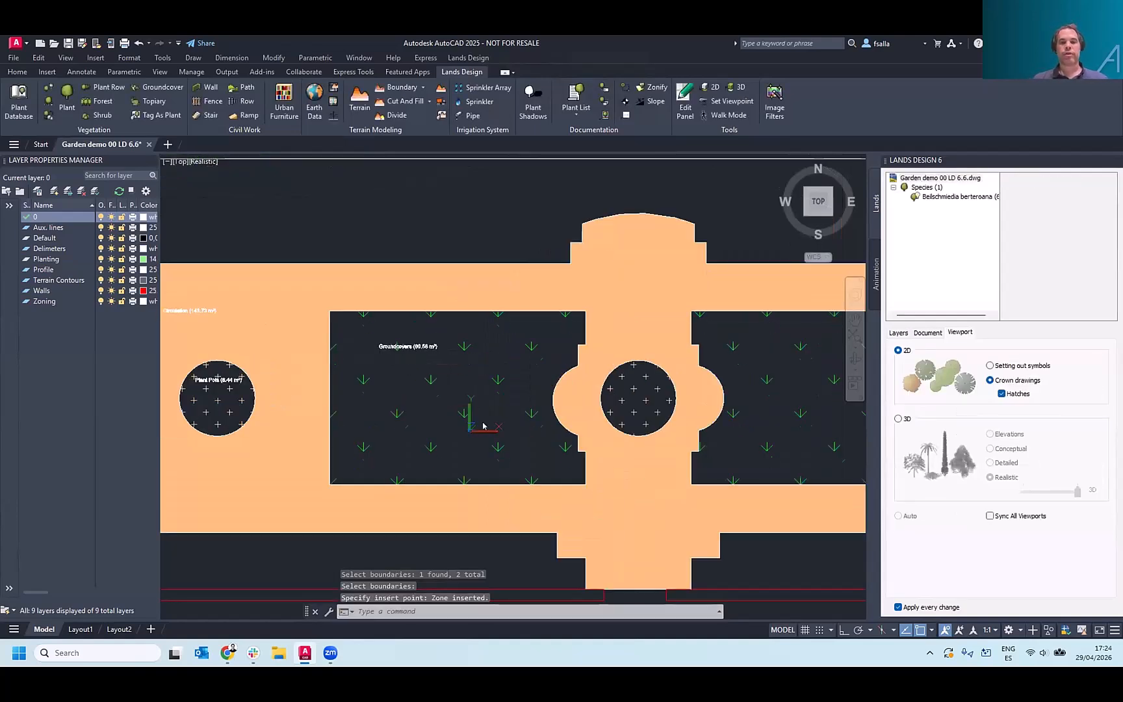
scroll(486, 403, down, 5)
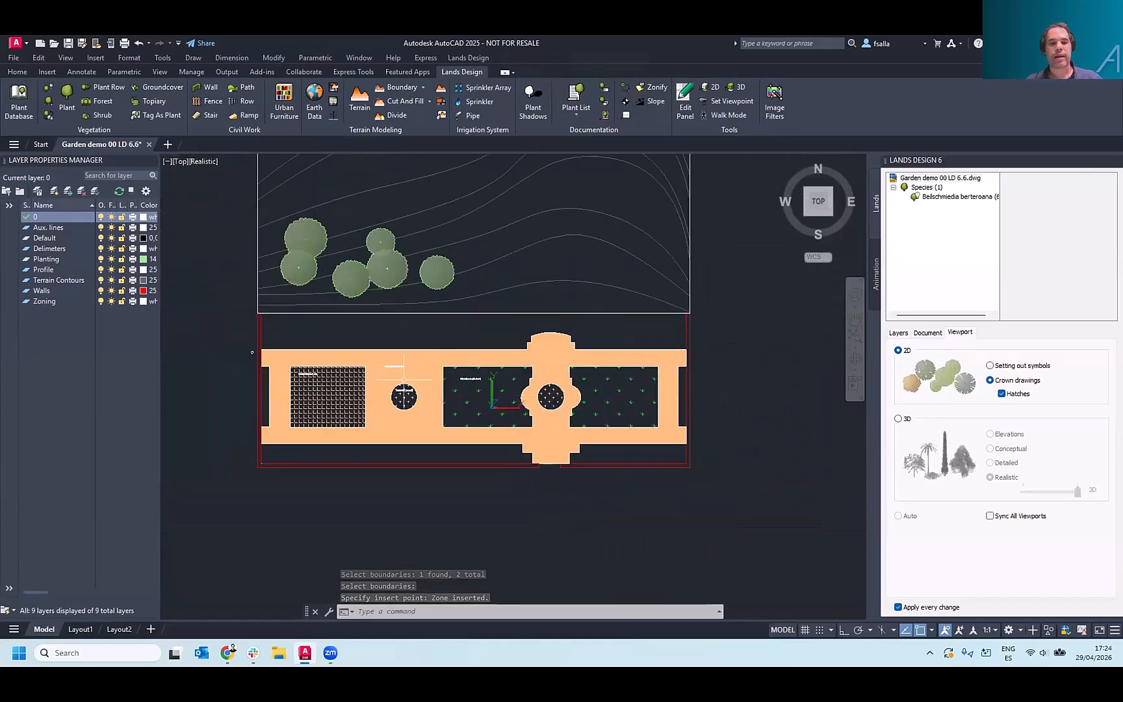
middle_drag(429, 395, 414, 394)
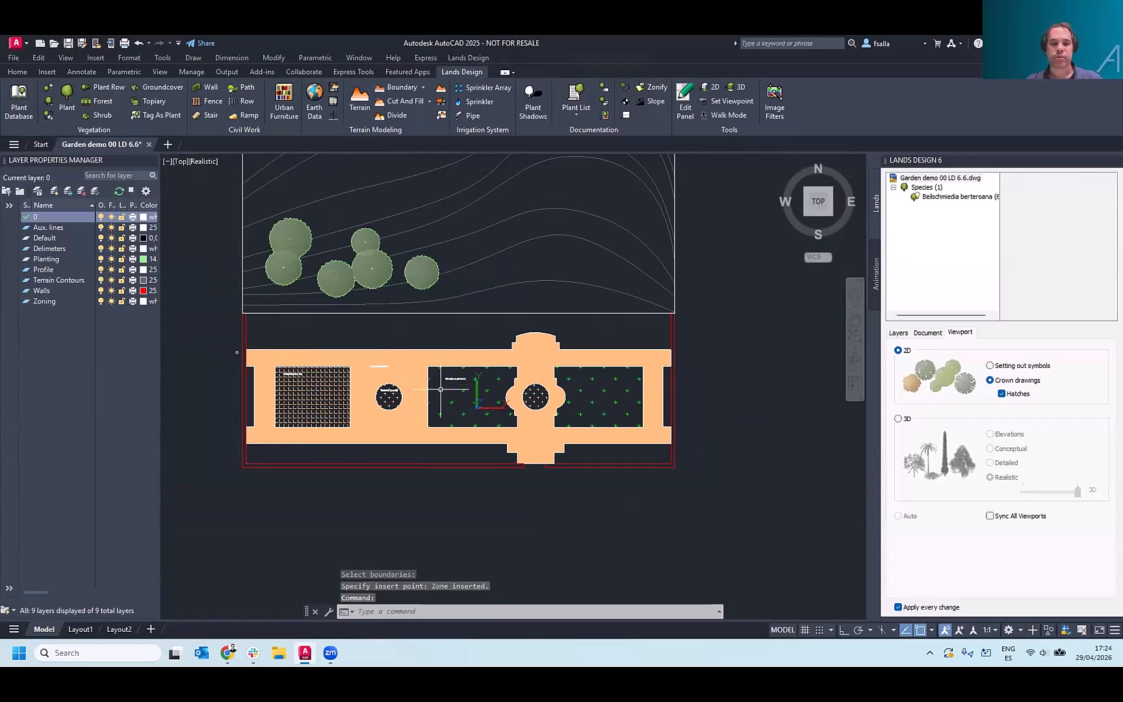
- Set the hatch scale of the Groundcovers zone to 0.02
click(440, 389)
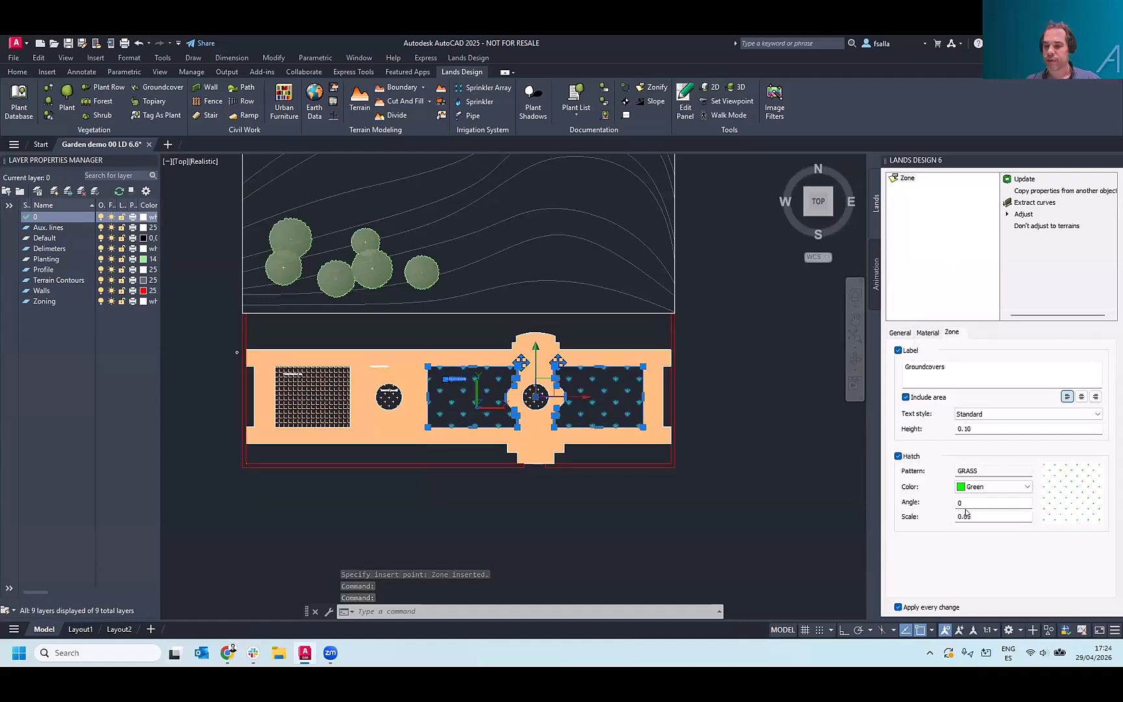
drag(967, 515, 980, 517)
text(2)
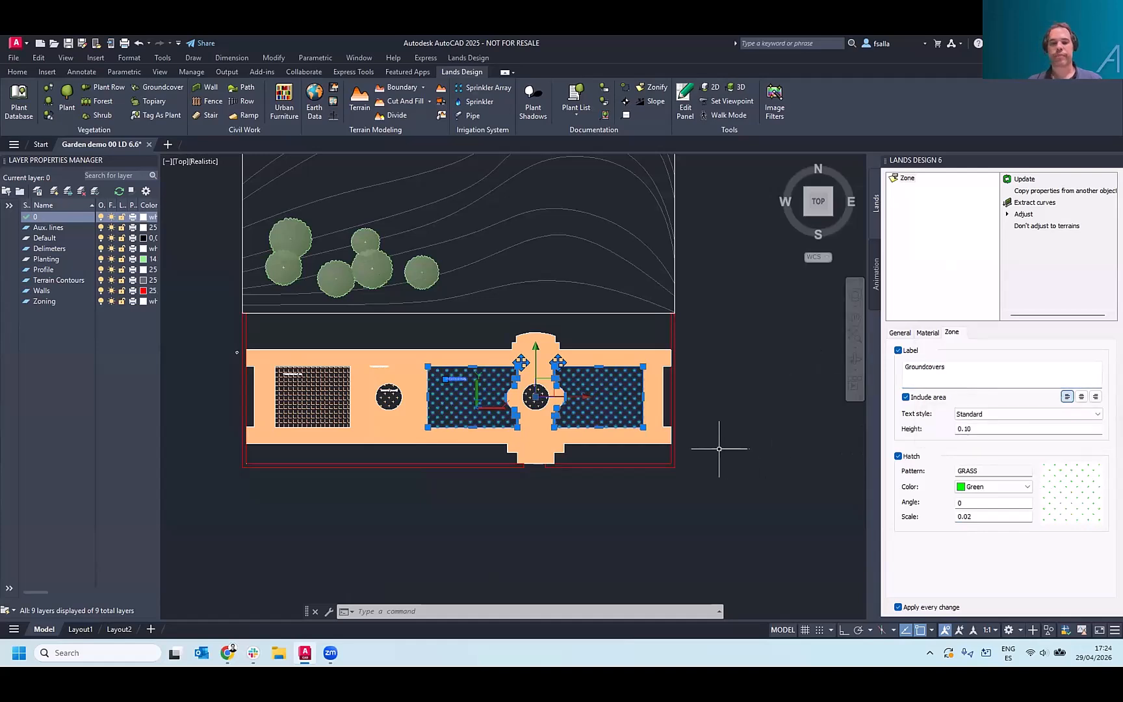
middle_drag(721, 449, 704, 447)
key(Escape)
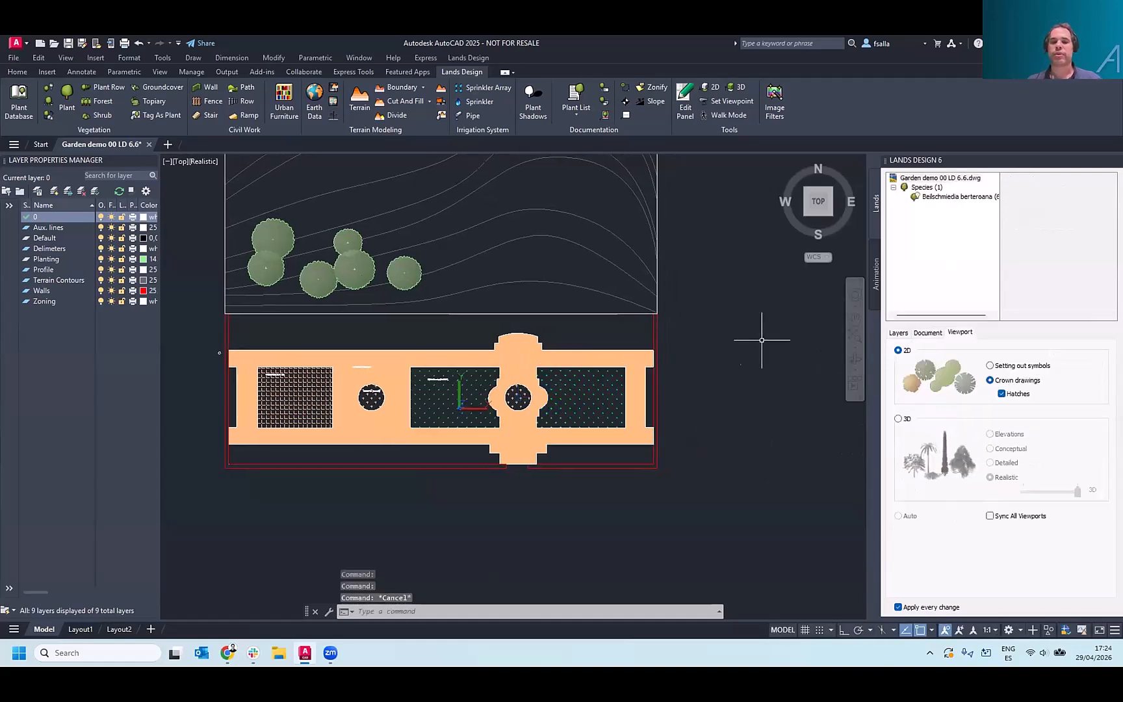
- Select the lowest tree in the middle of the plant group and open the plant database for its species
middle_drag(633, 345, 672, 362)
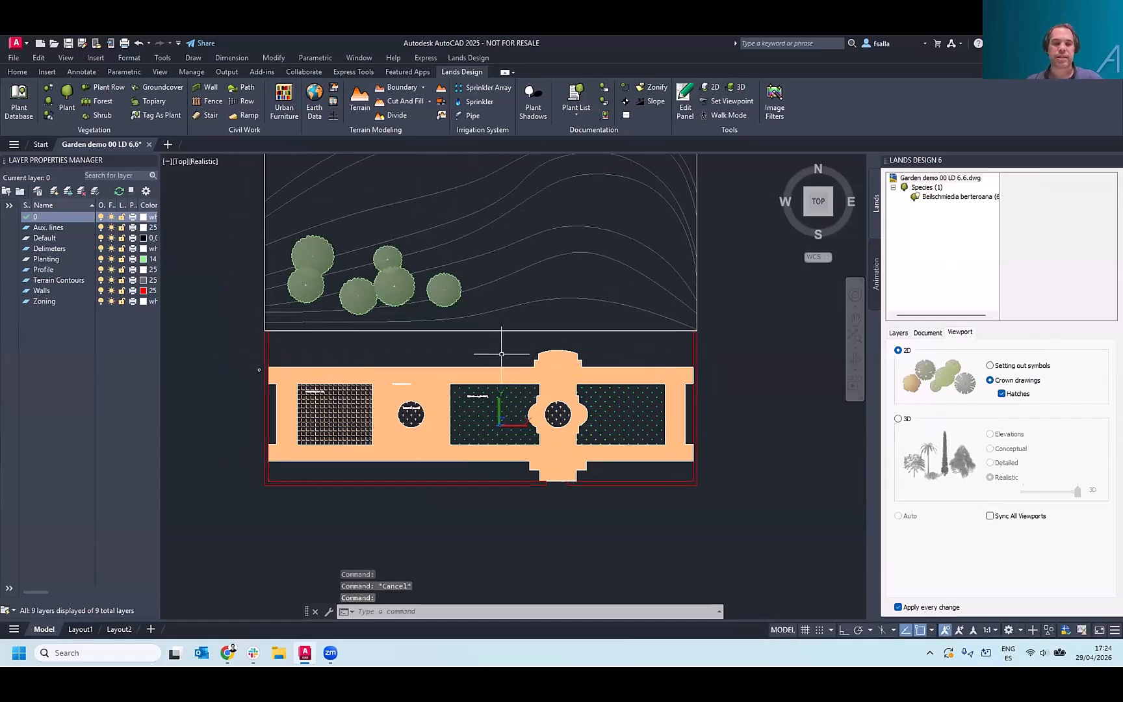
click(364, 301)
drag(1005, 439, 1011, 440)
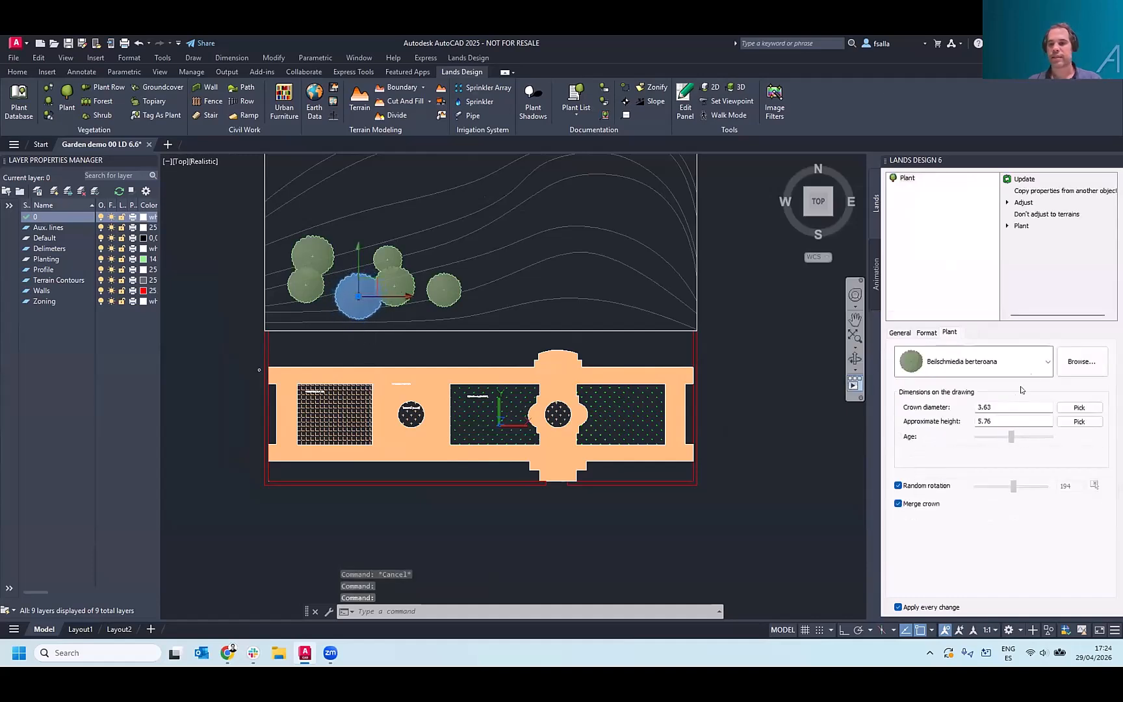
click(1047, 362)
click(1048, 363)
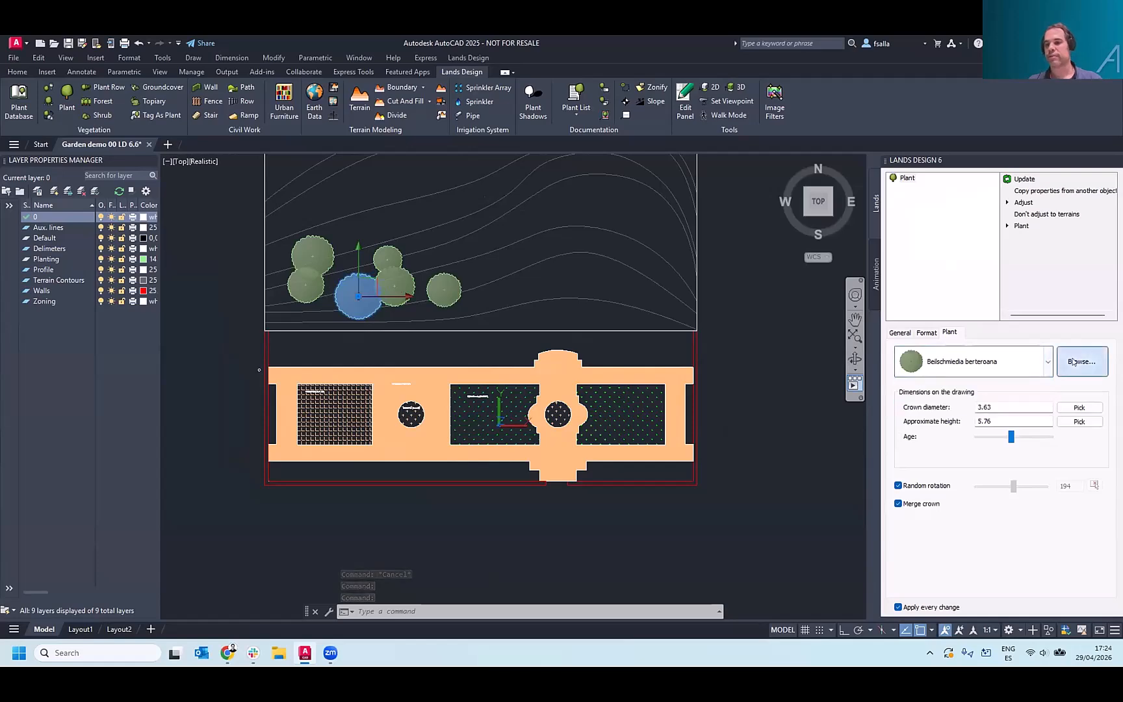
click(1073, 362)
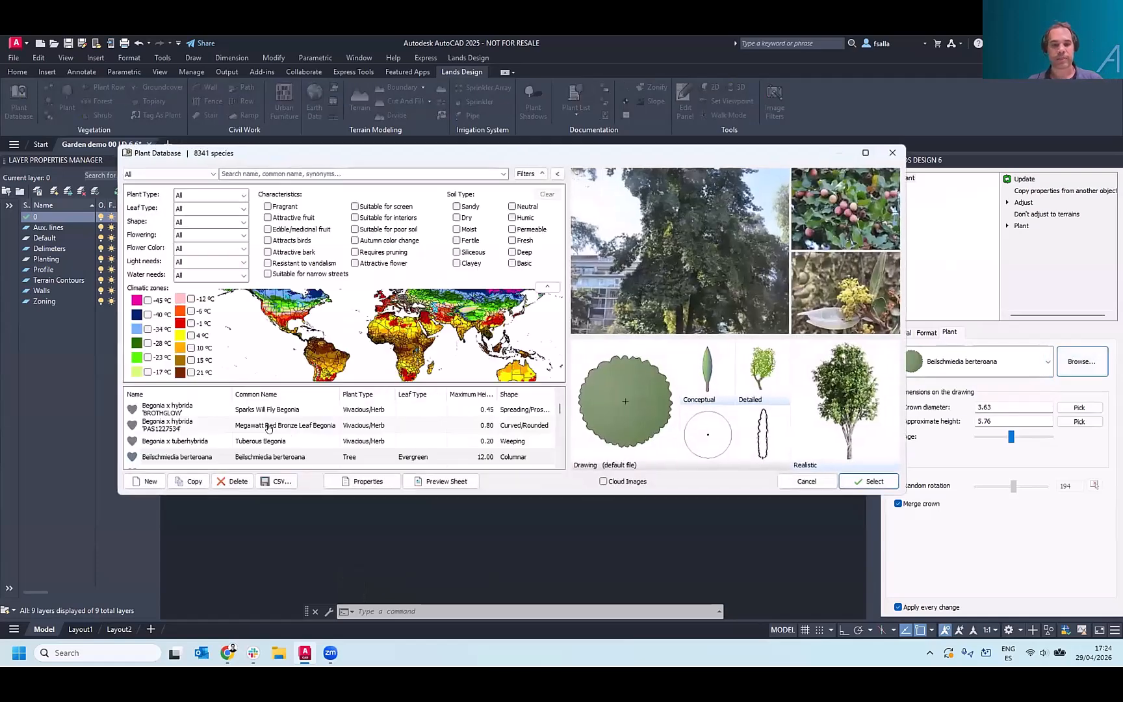
- Browse the species list and assign Bauhinia candicans to the selected tree
scroll(247, 435, down, 3)
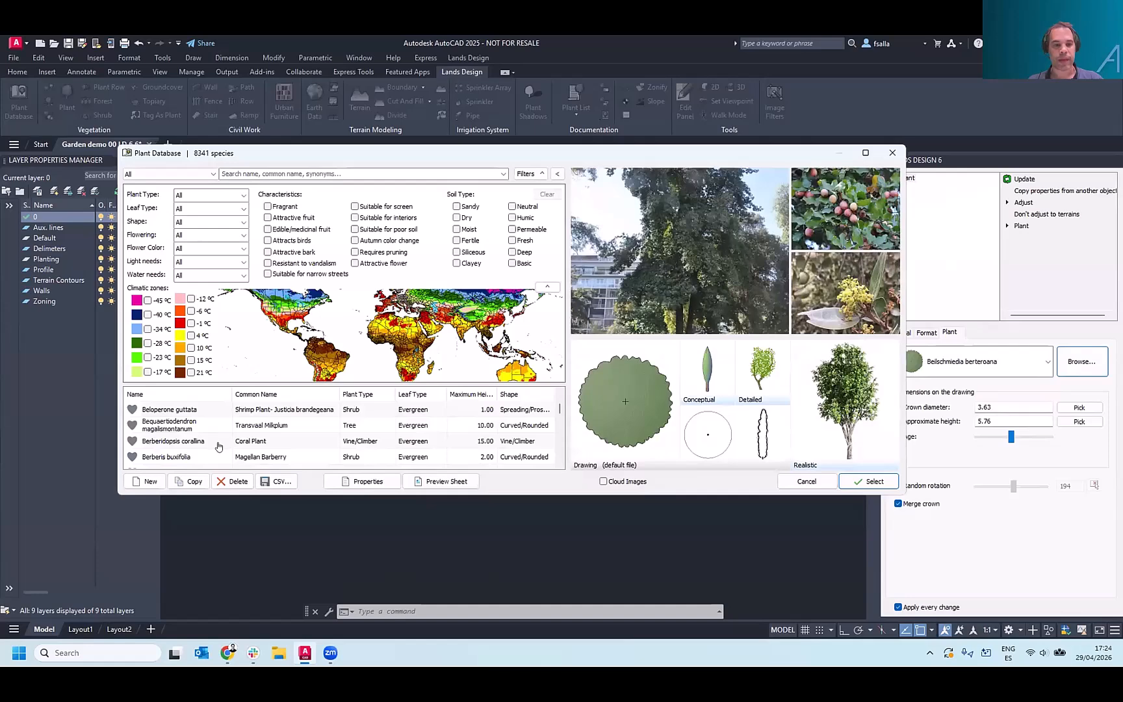
click(379, 442)
scroll(422, 419, down, 4)
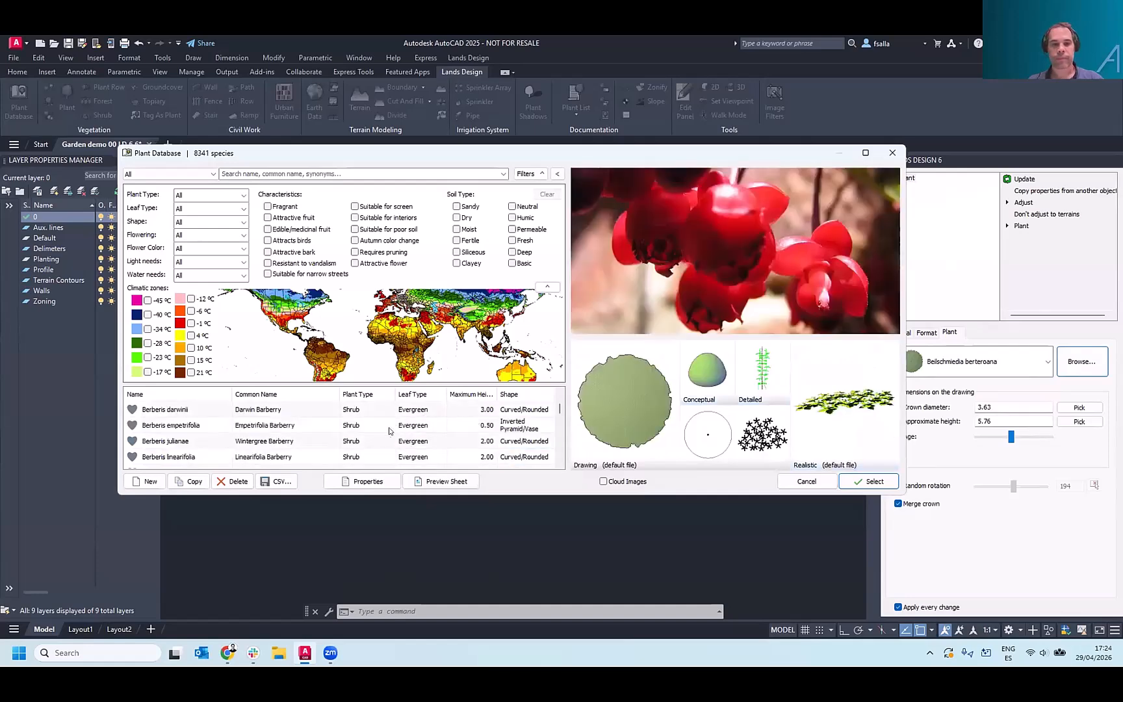
scroll(371, 434, up, 8)
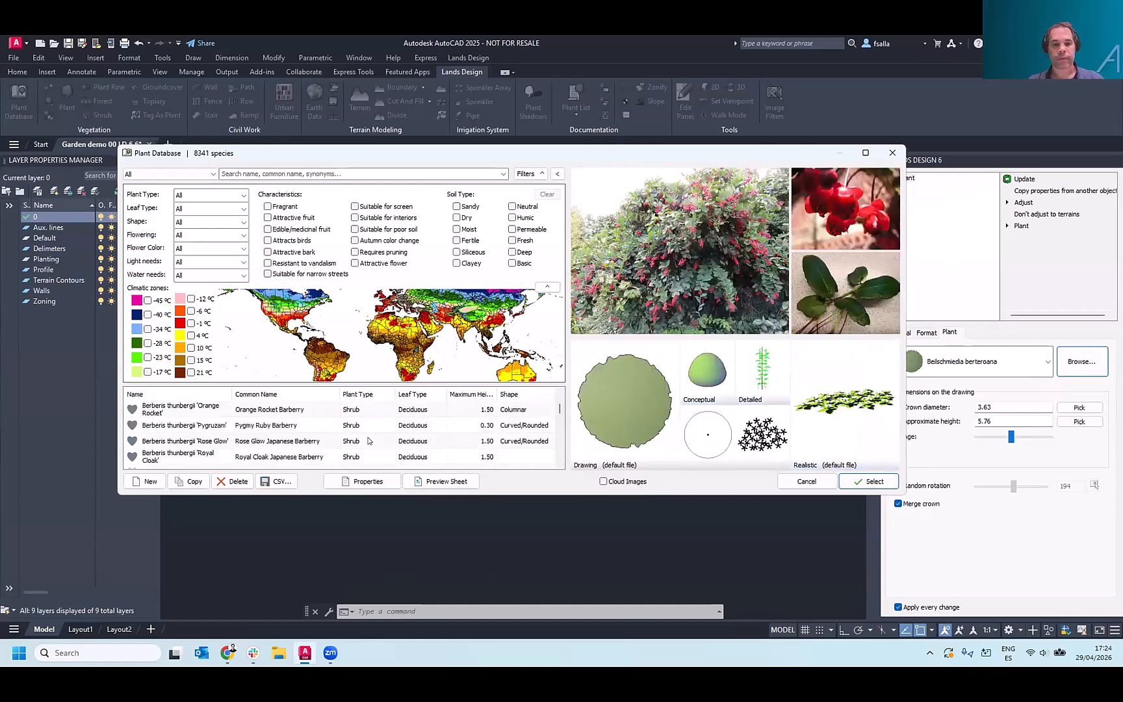
scroll(376, 426, up, 3)
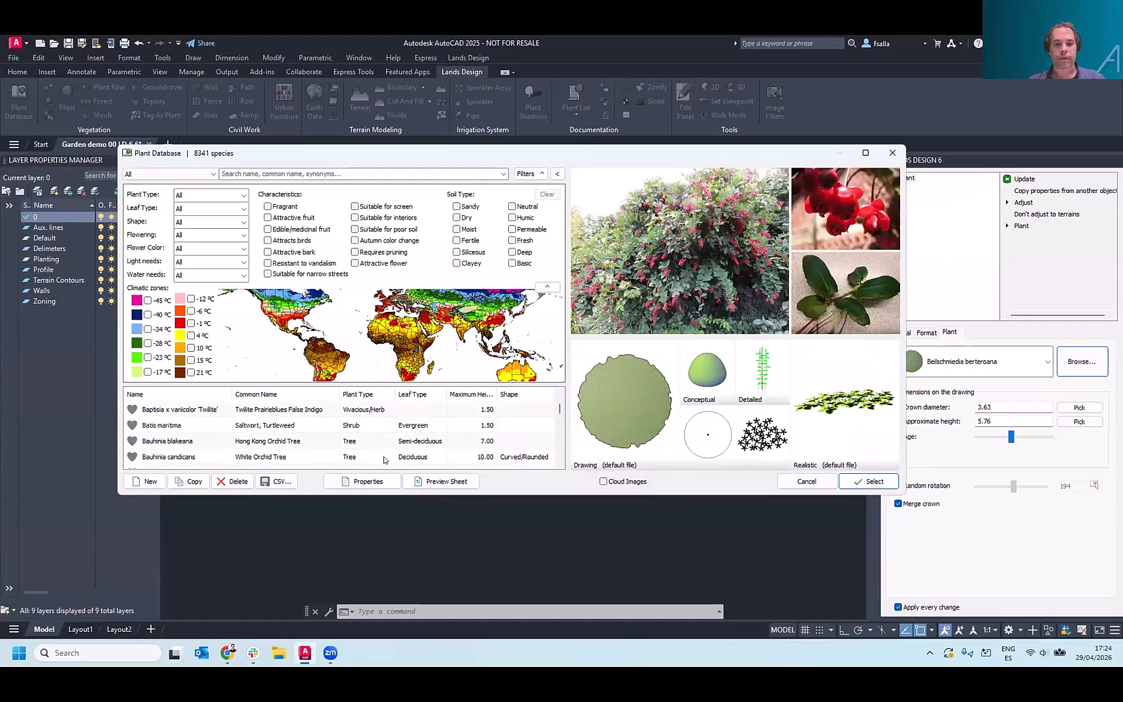
click(386, 458)
click(858, 481)
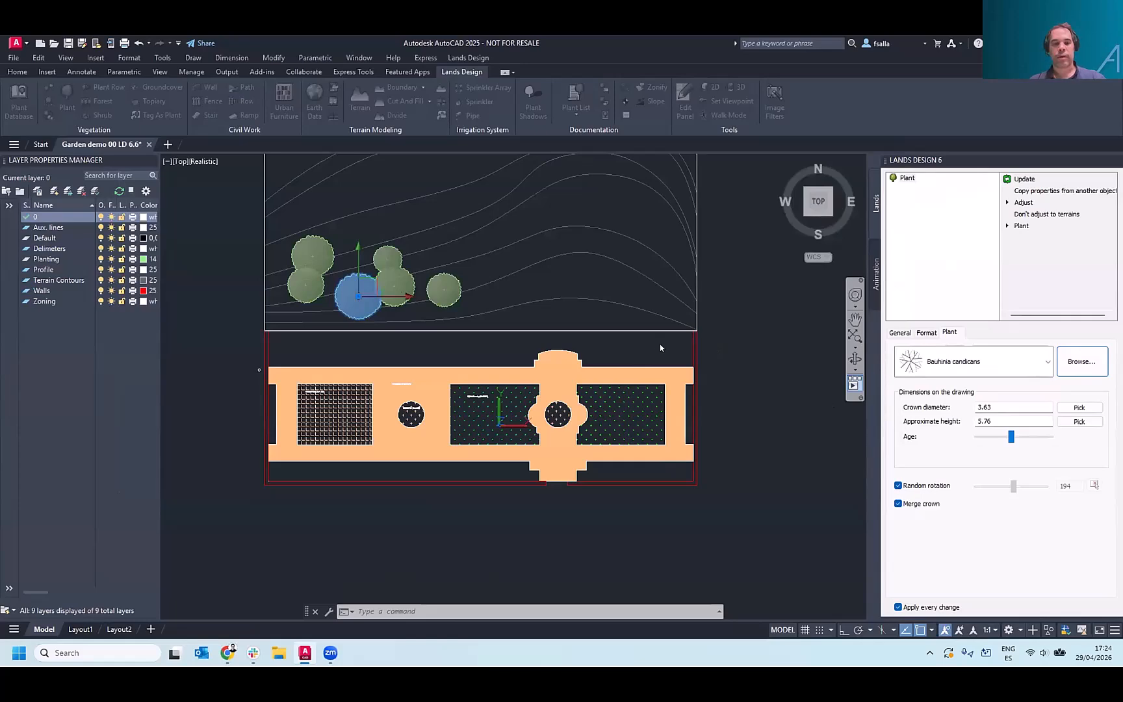
key(Escape)
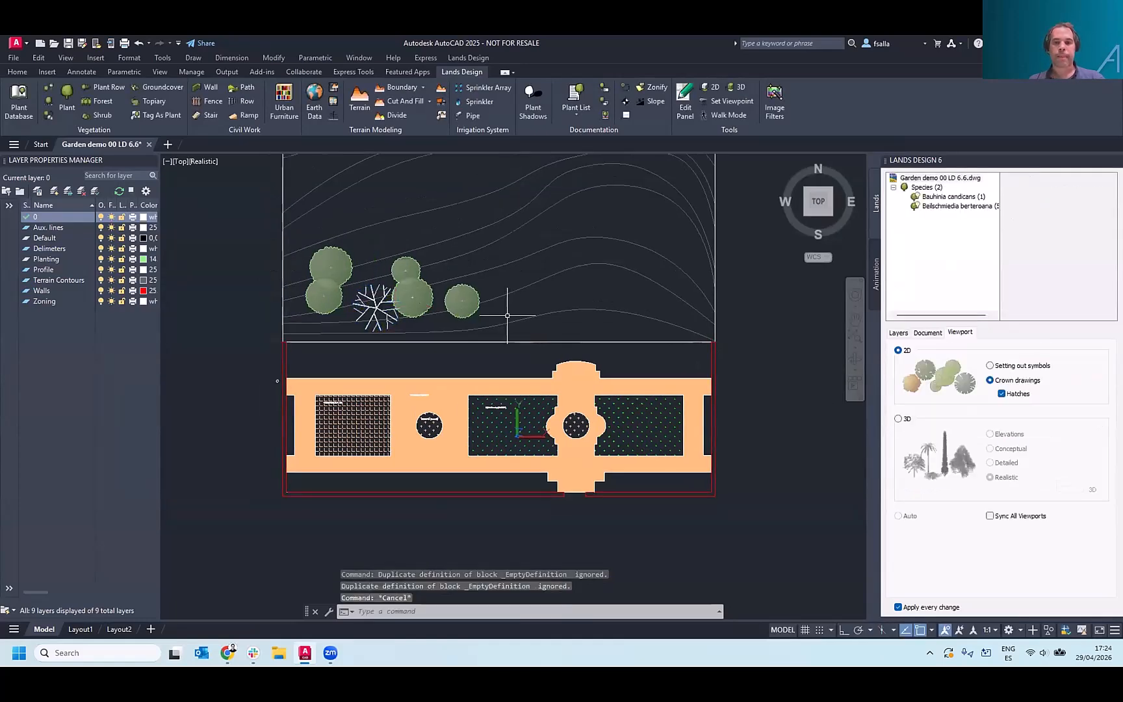
- Create a Zone List and insert it to the right of the terrain contours
scroll(512, 349, down, 2)
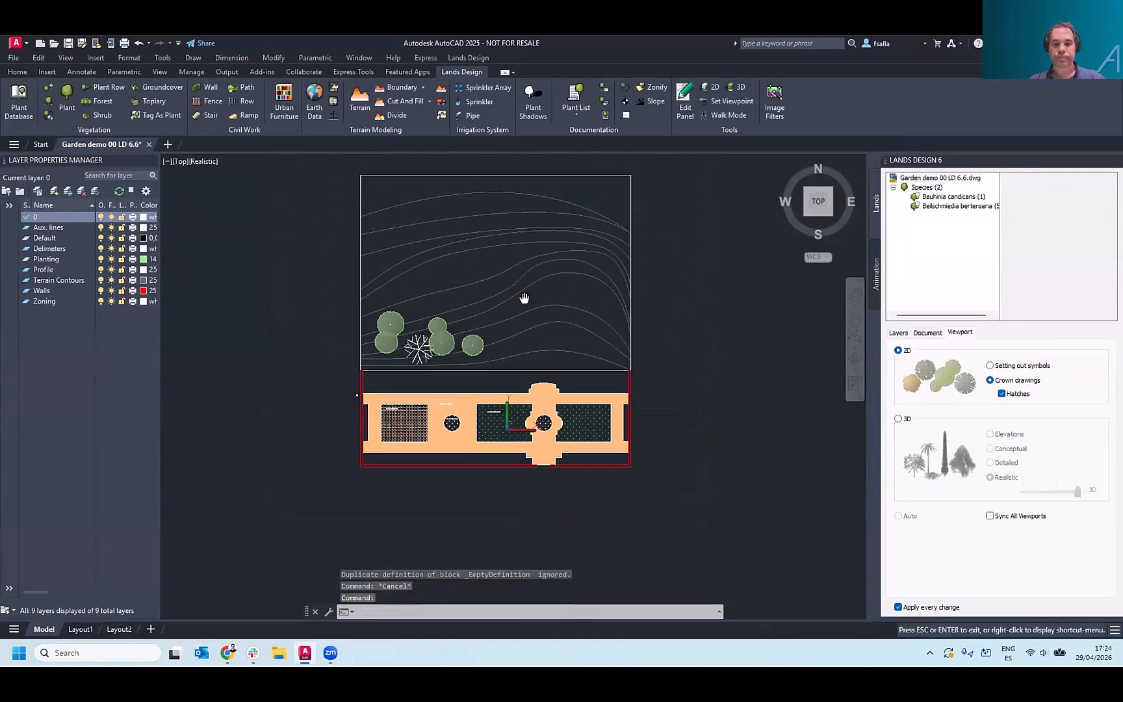
middle_drag(498, 452, 439, 429)
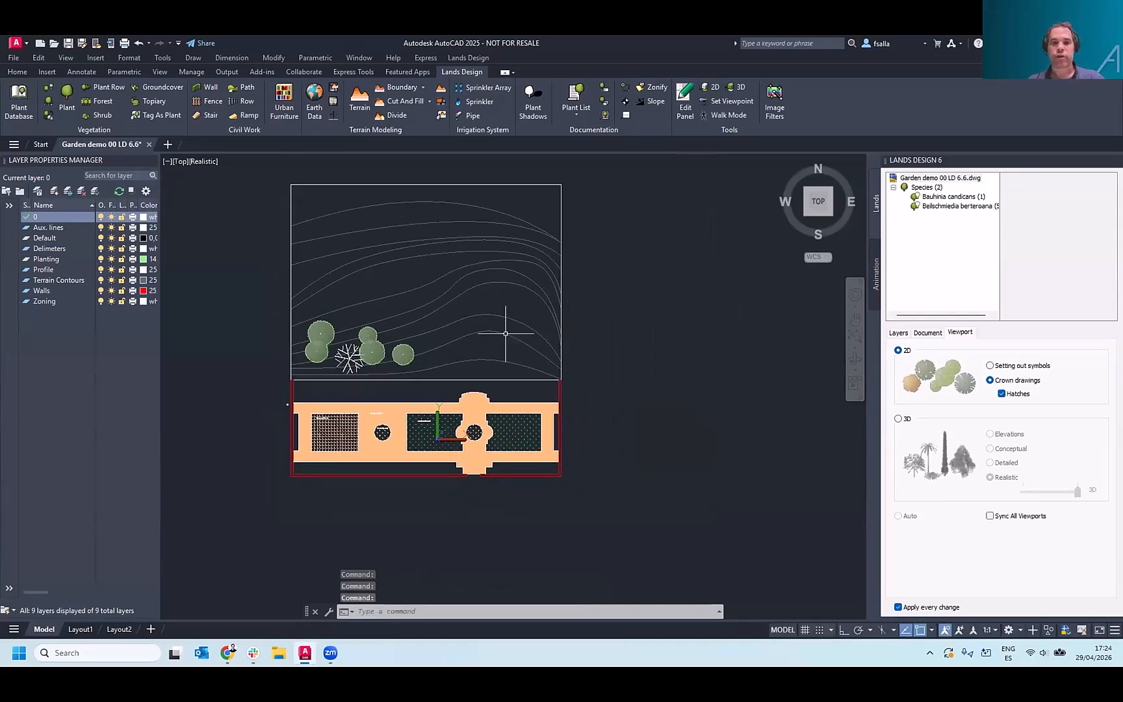
click(576, 116)
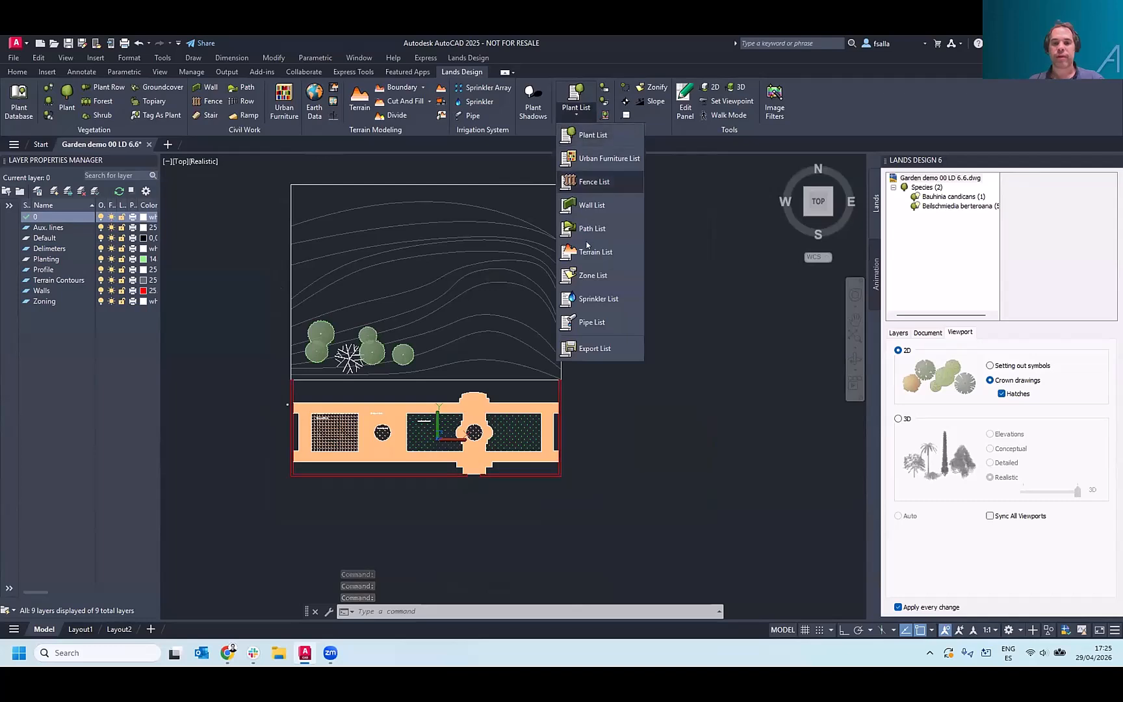
click(593, 275)
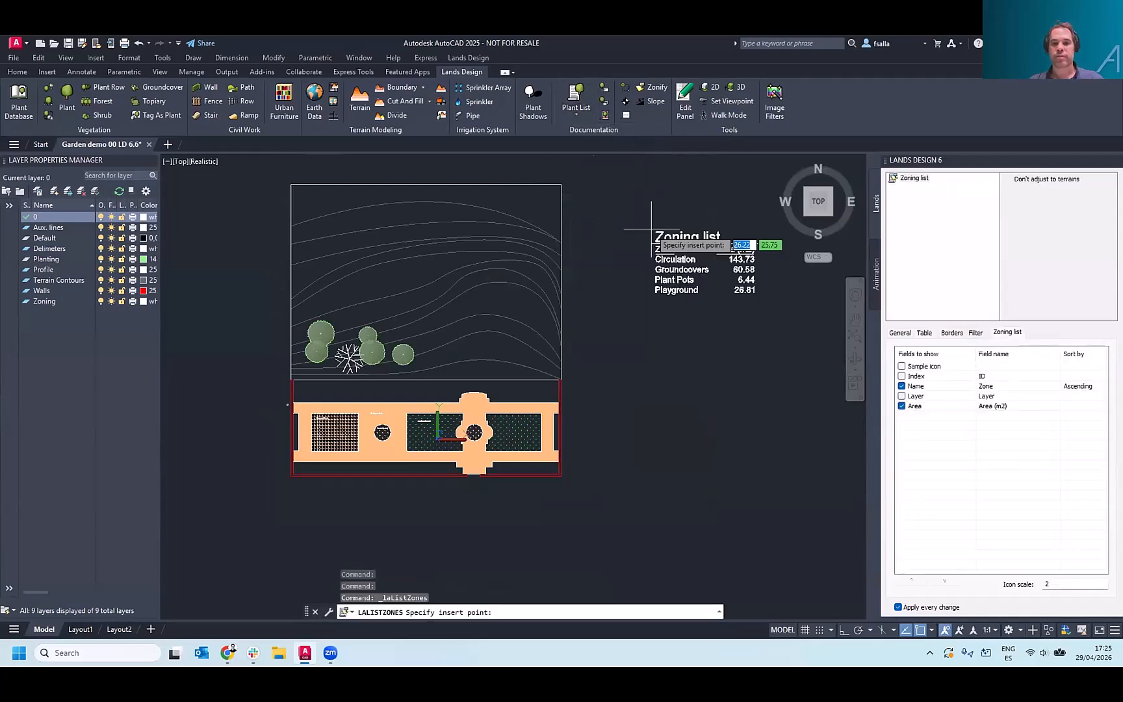
click(630, 221)
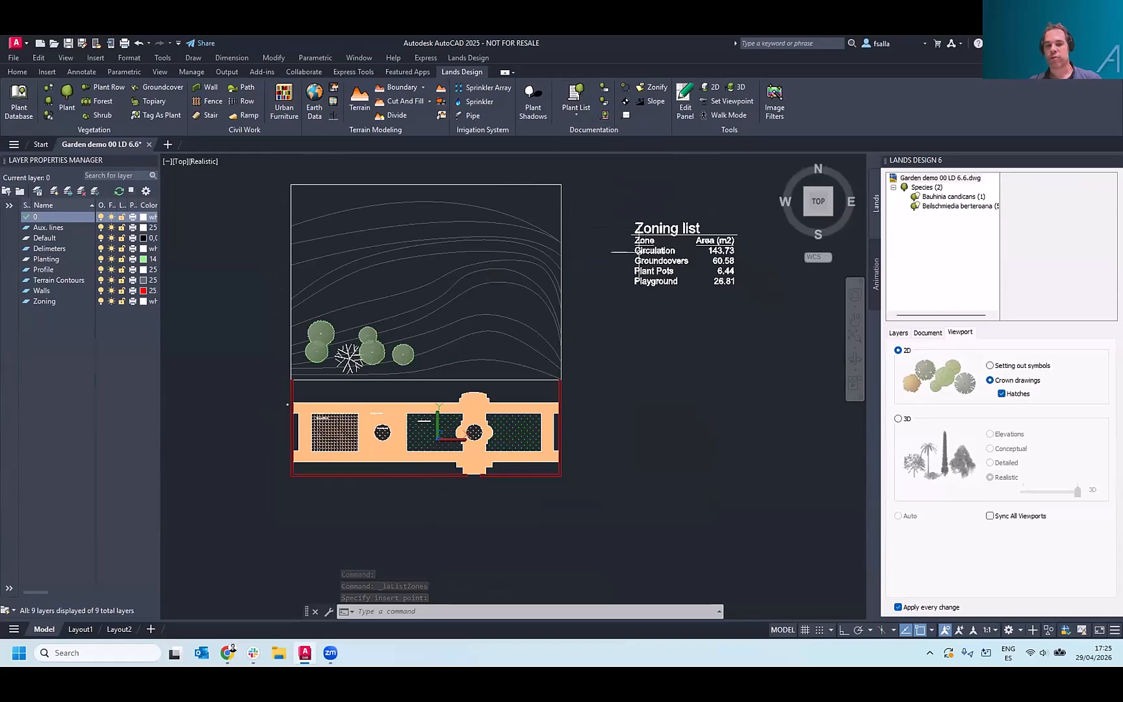
scroll(733, 232, up, 3)
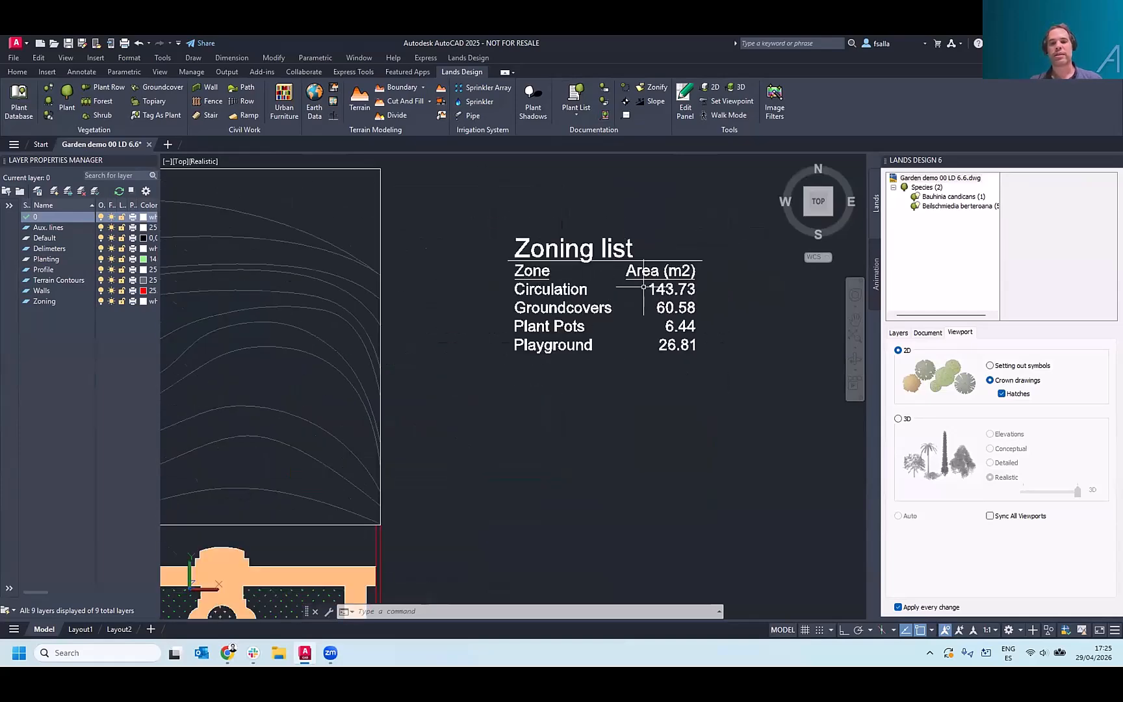
scroll(733, 233, down, 4)
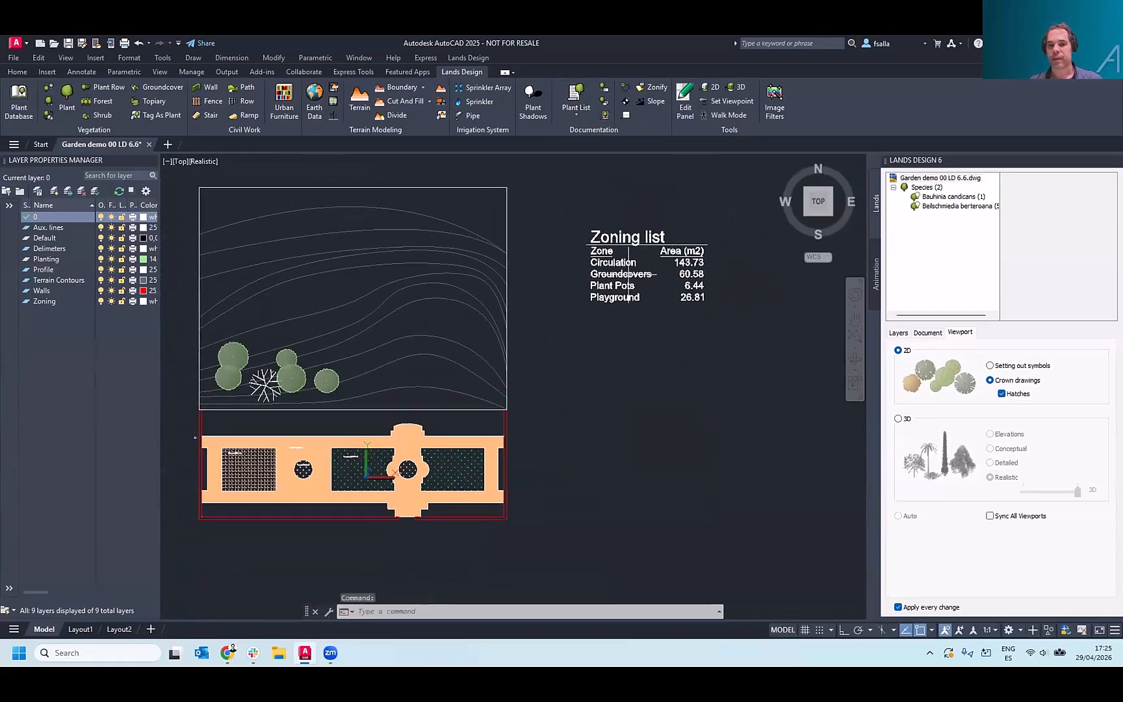
- Show the Index and Sample icon fields in the zoning list
click(646, 267)
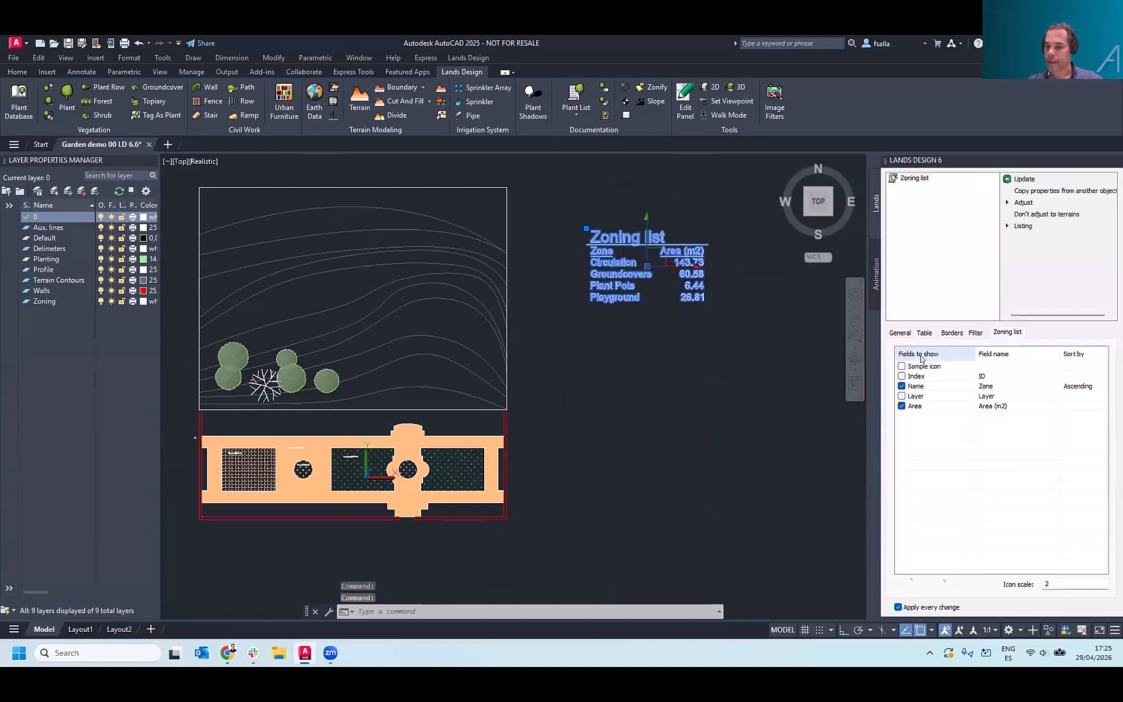
click(901, 375)
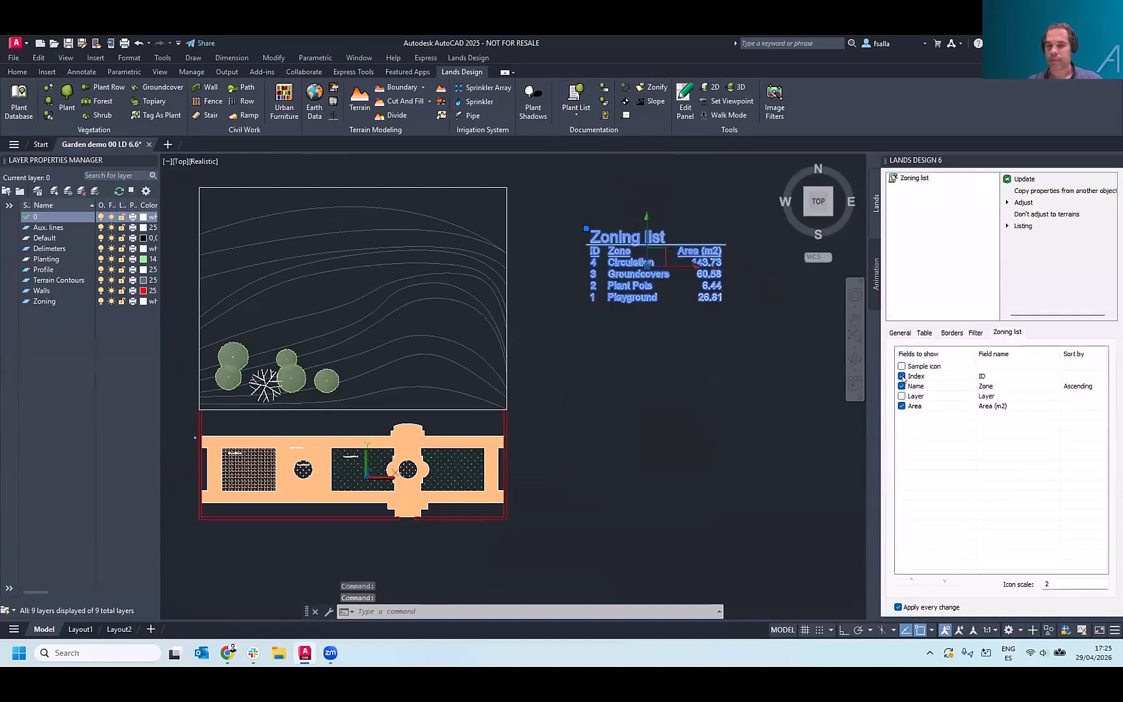
click(901, 366)
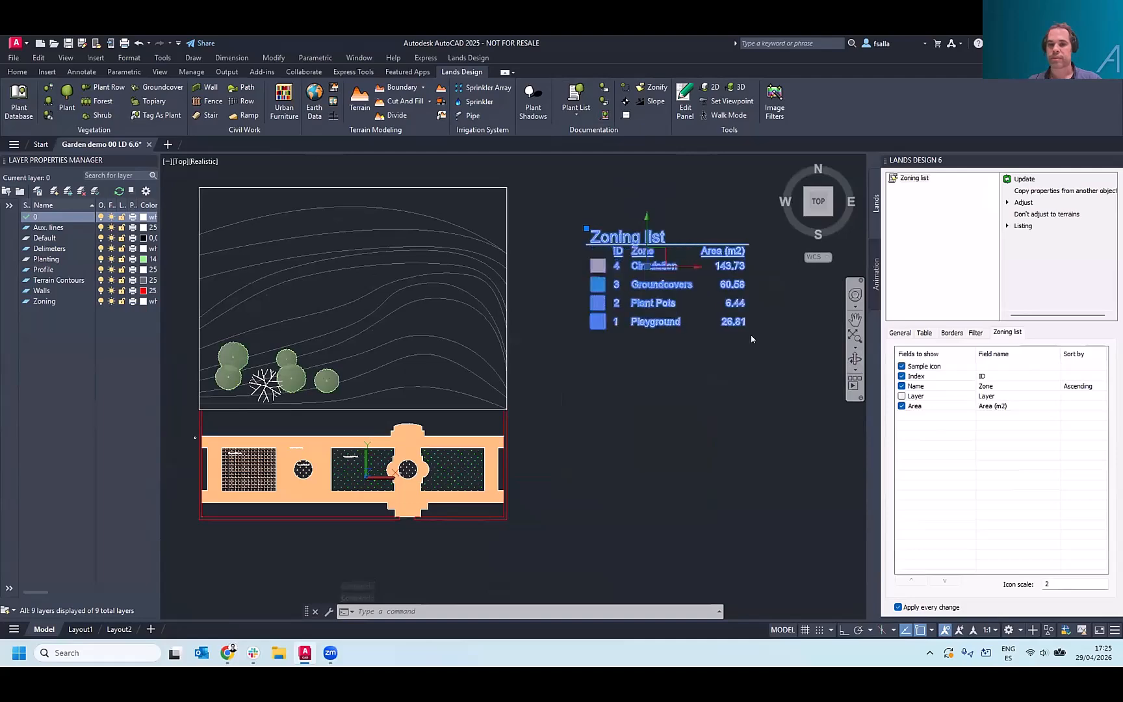
key(Escape)
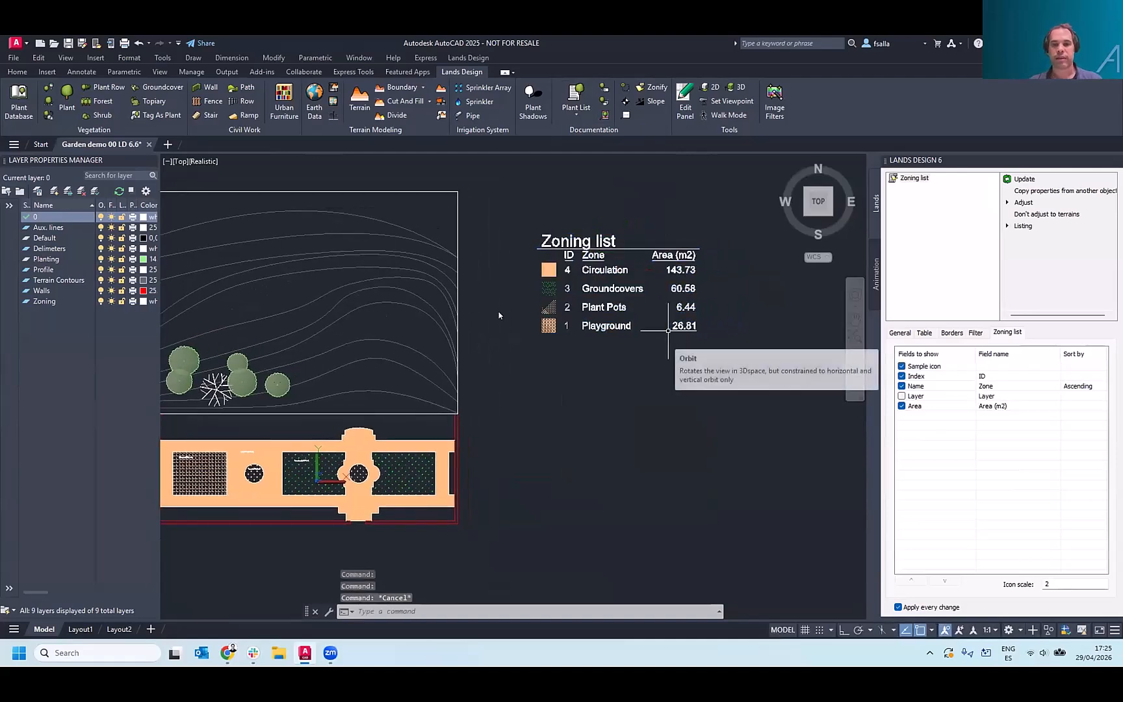
scroll(573, 271, up, 3)
scroll(596, 290, down, 4)
mouse_move(597, 288)
middle_down()
mouse_move(632, 280)
mouse_move(617, 319)
middle_up()
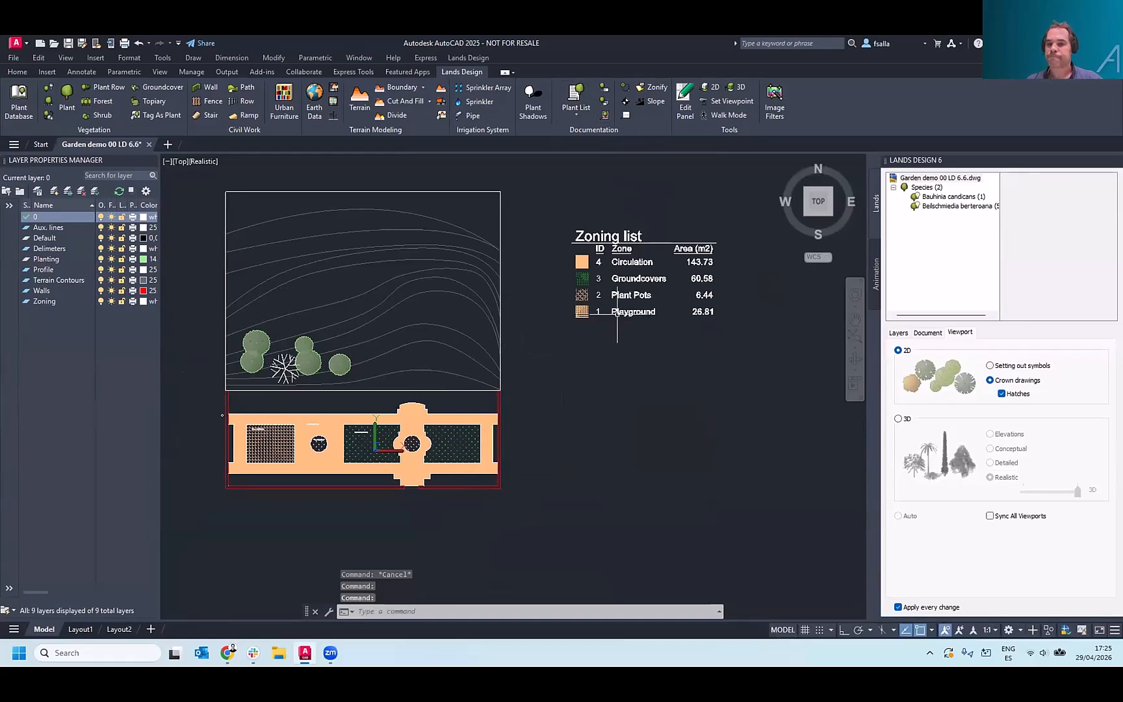
- Examine the zoning list's Listing actions, including Export, and its border options
click(622, 304)
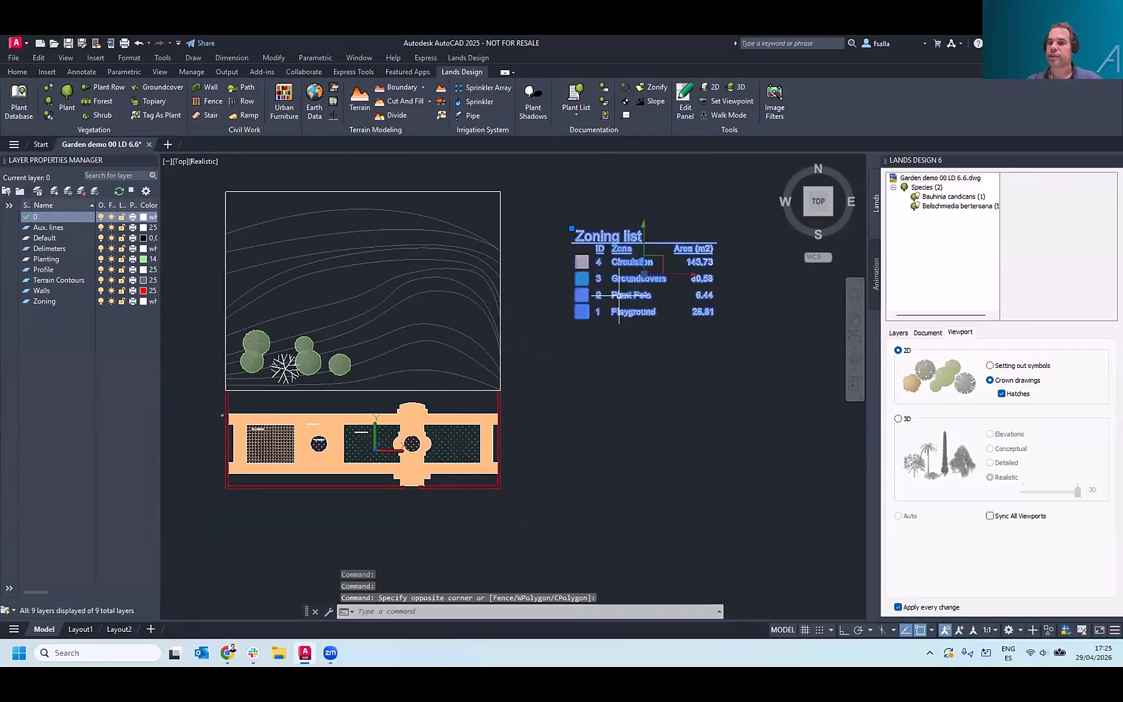
click(1023, 227)
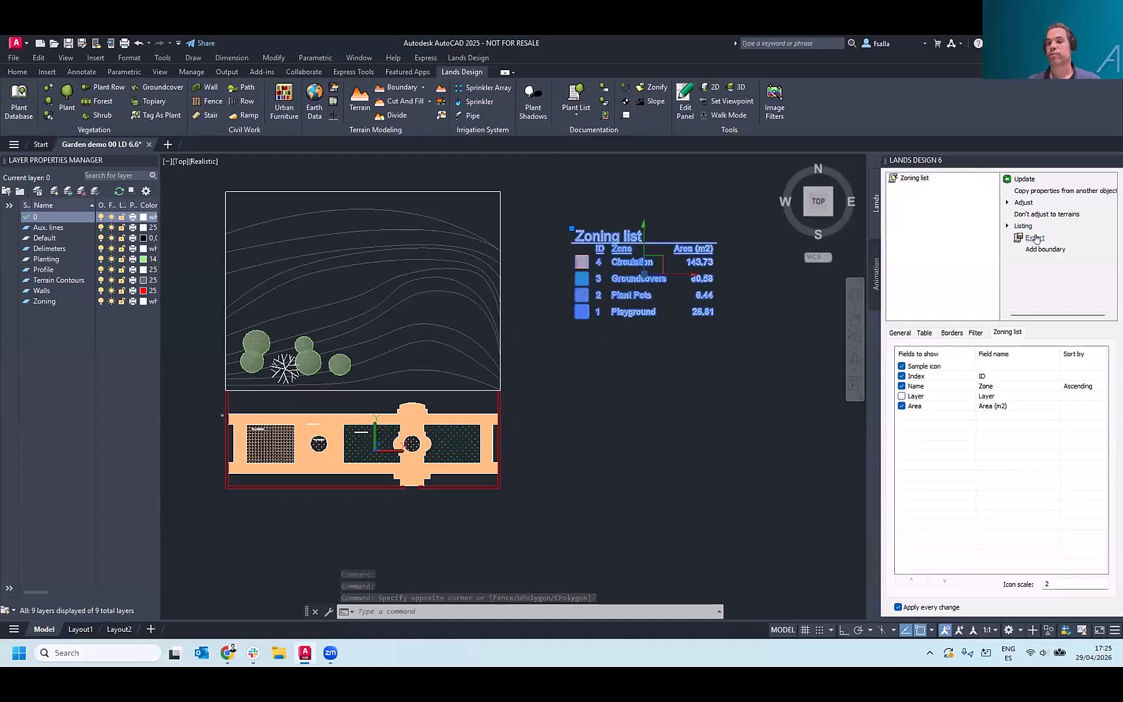
click(950, 333)
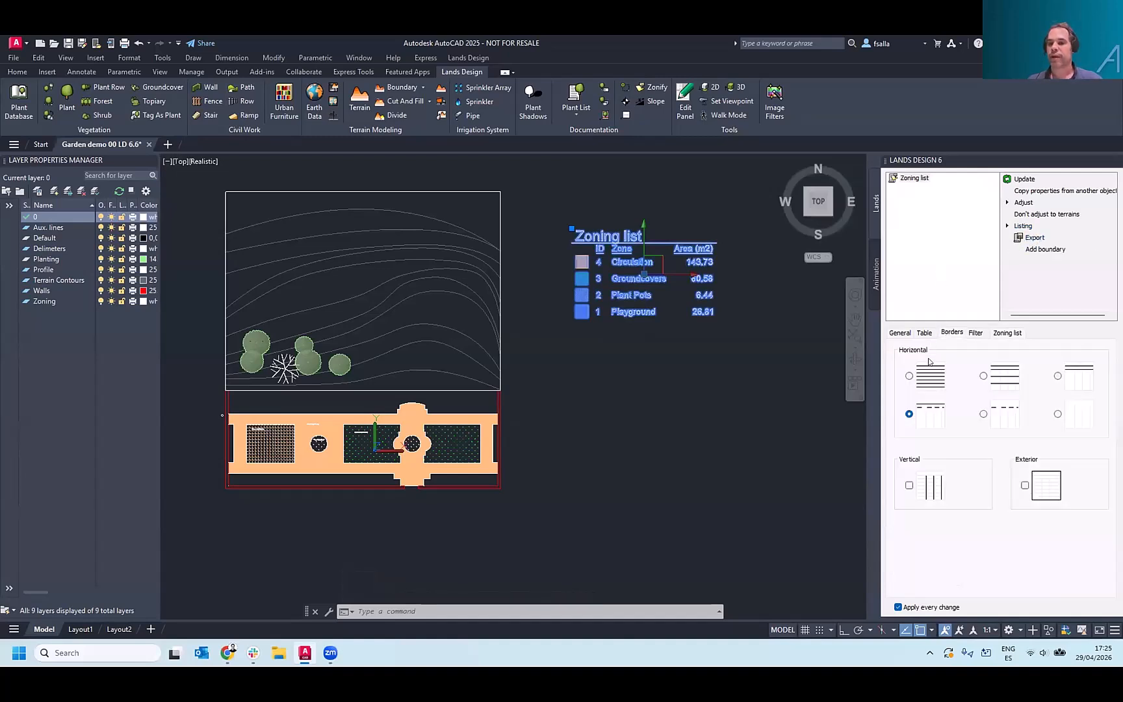
click(1000, 333)
middle_drag(760, 343, 743, 343)
key(Escape)
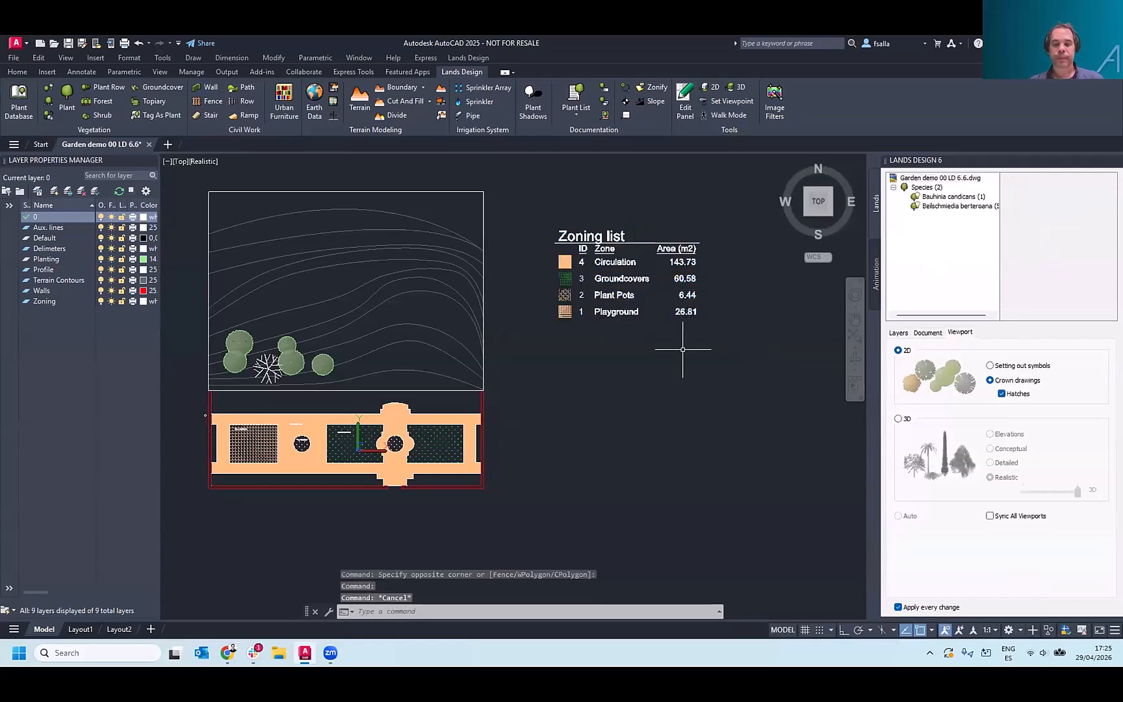
- Select the terrain contour curves to examine them and clear the selection
middle_drag(554, 354, 619, 356)
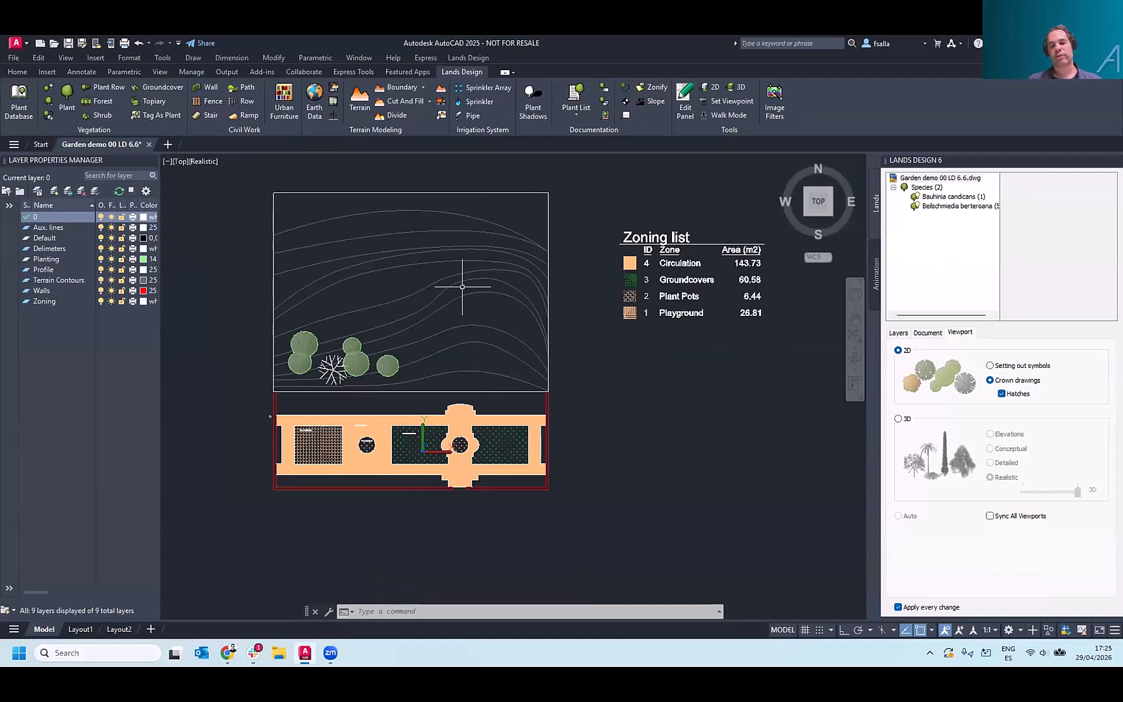
middle_drag(462, 287, 499, 286)
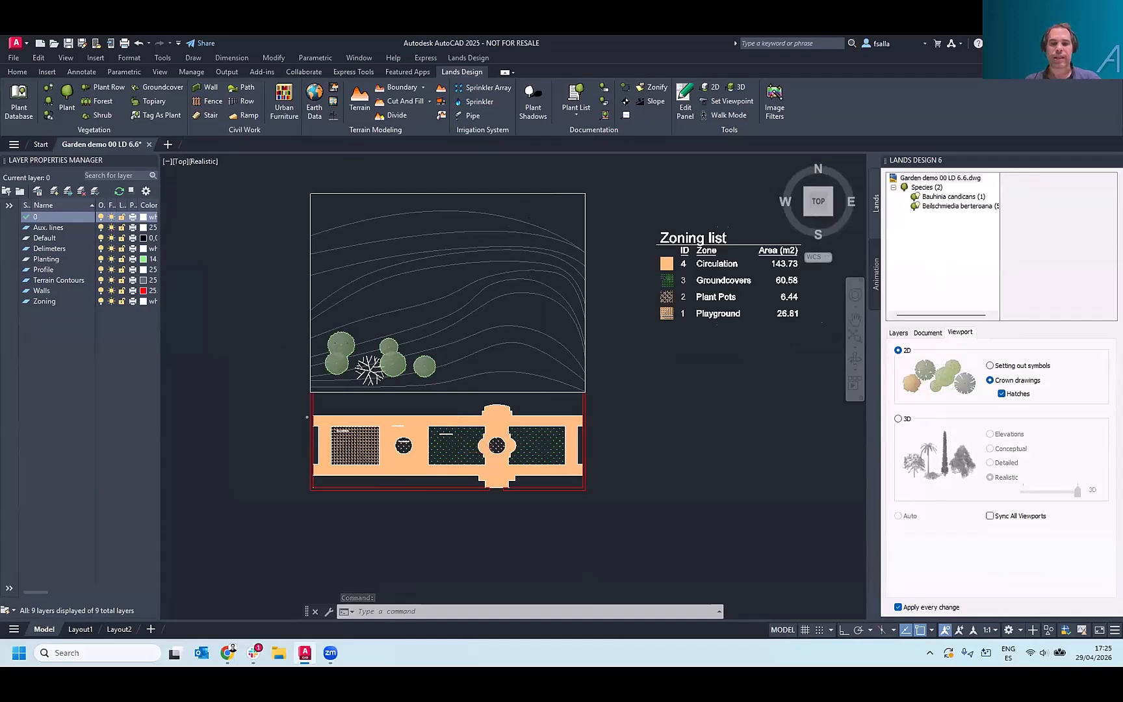
scroll(529, 246, up, 2)
click(547, 198)
click(474, 431)
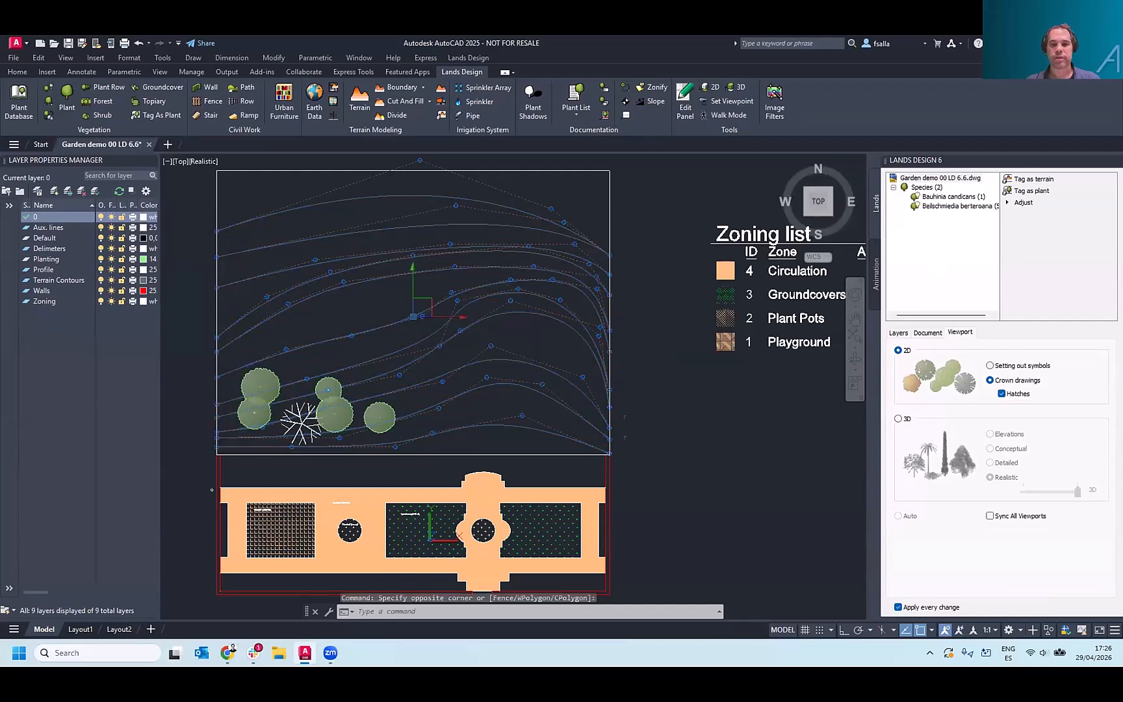
key(Escape)
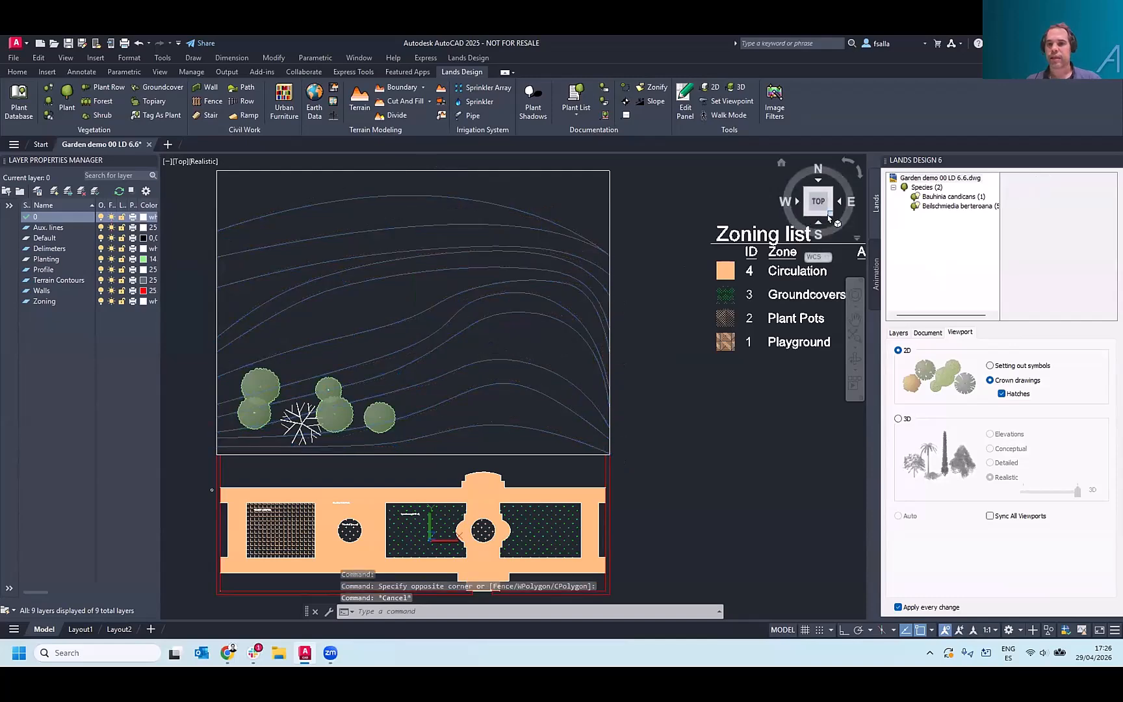
- Switch the garden plan to the southeast isometric view around the terrain contours
click(829, 217)
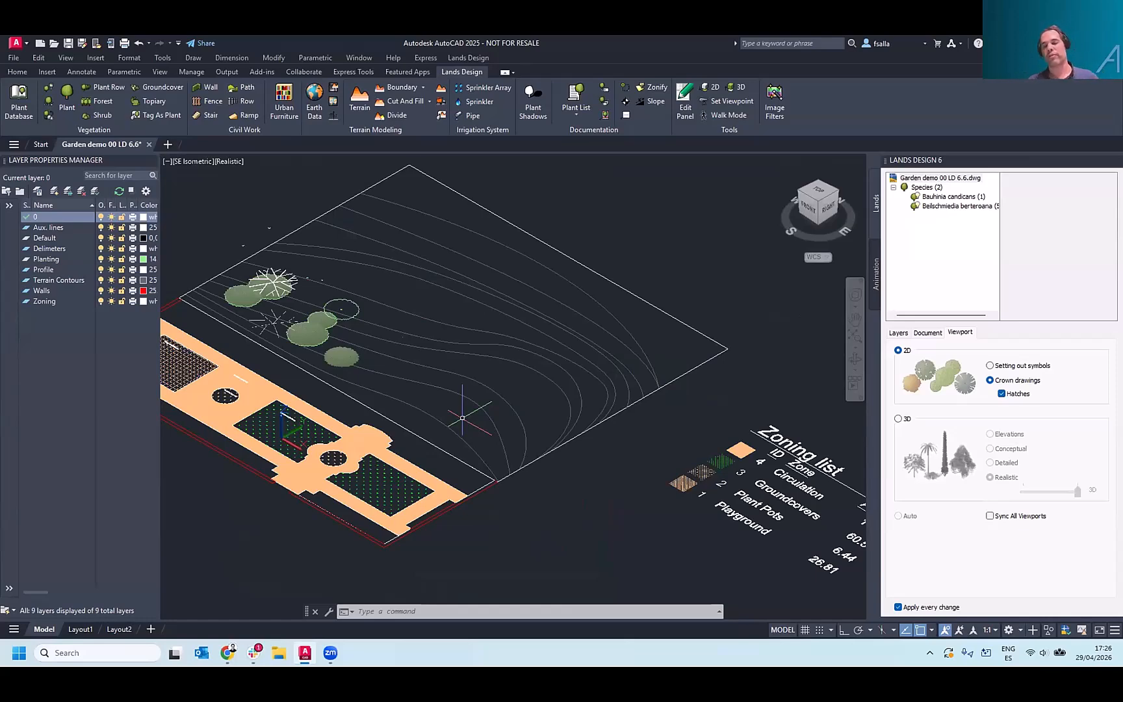
scroll(500, 384, down, 2)
scroll(513, 390, up, 1)
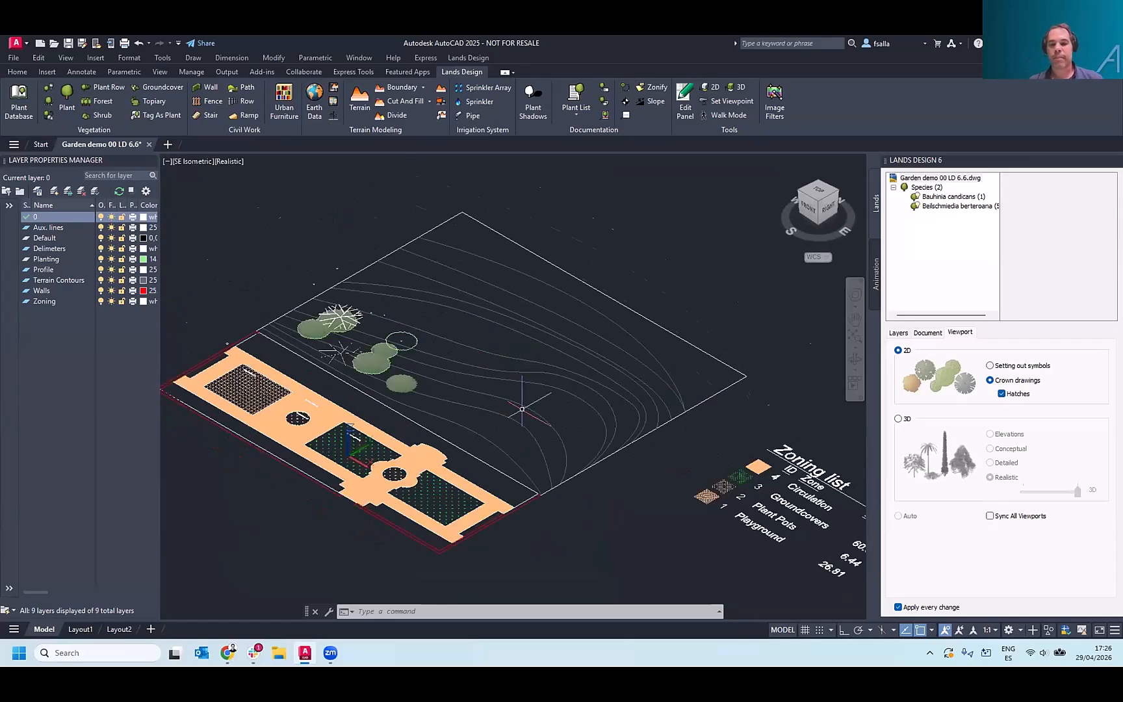
scroll(522, 409, up, 2)
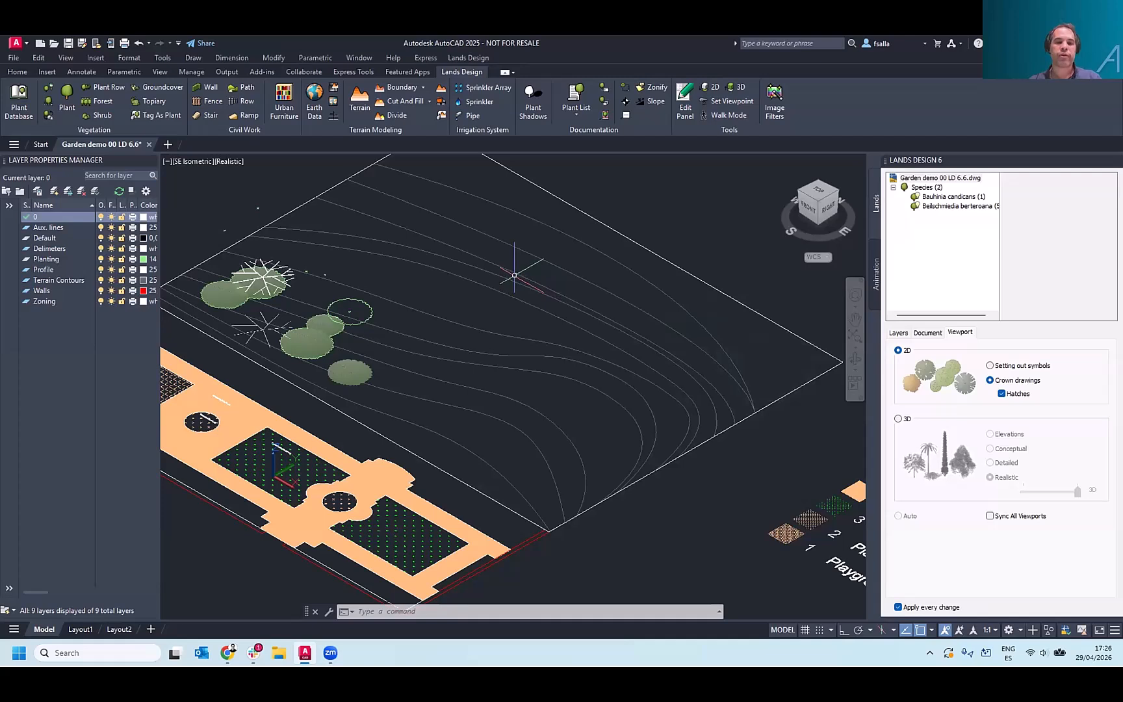
- Start Elevate Curves with start dimension 0.00 and increment 1, and draw a line across the contours to the plot's edge
click(331, 117)
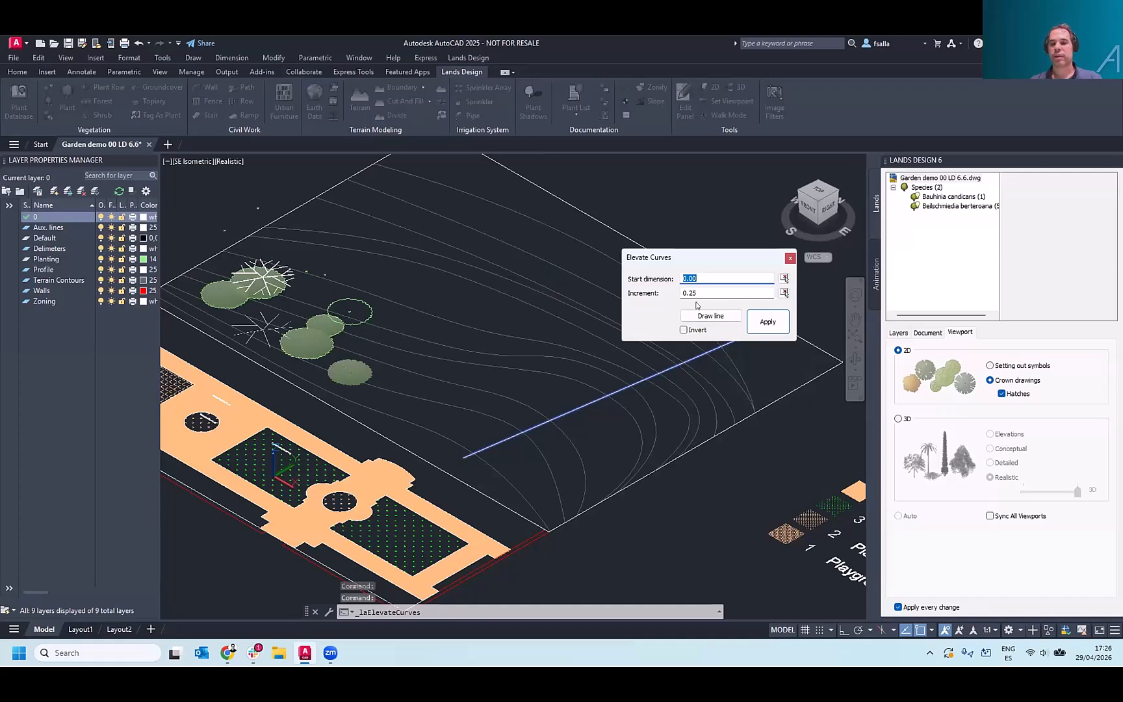
key(Tab)
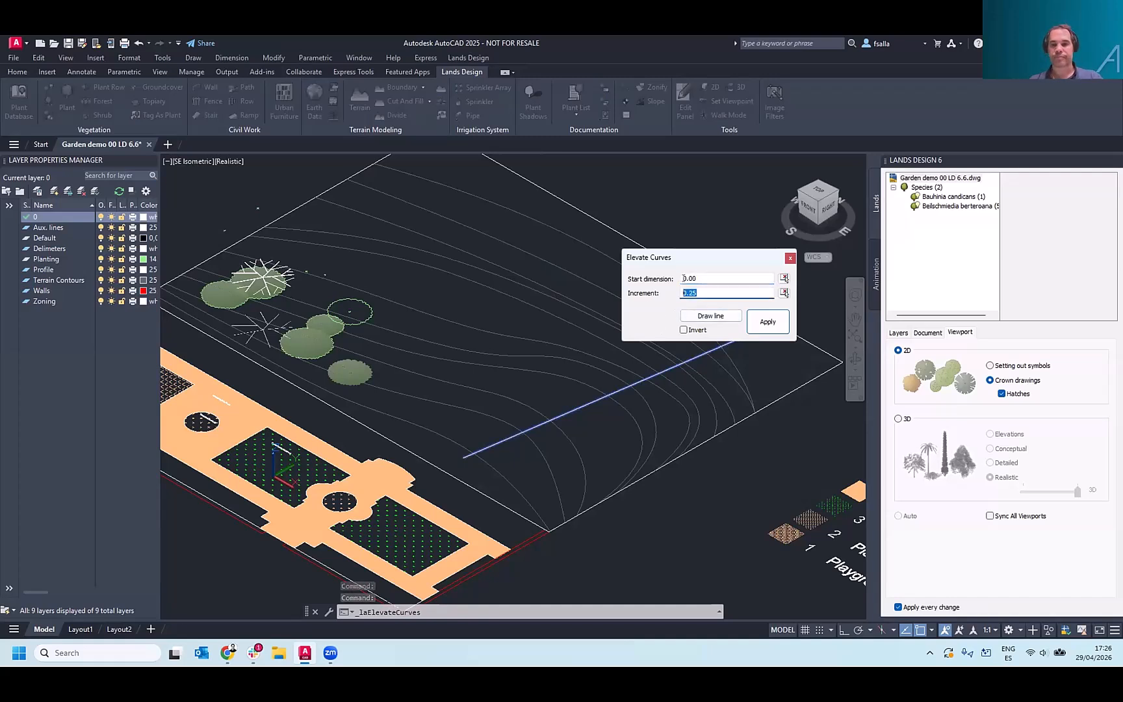
click(720, 279)
key(Tab)
text(1)
click(710, 316)
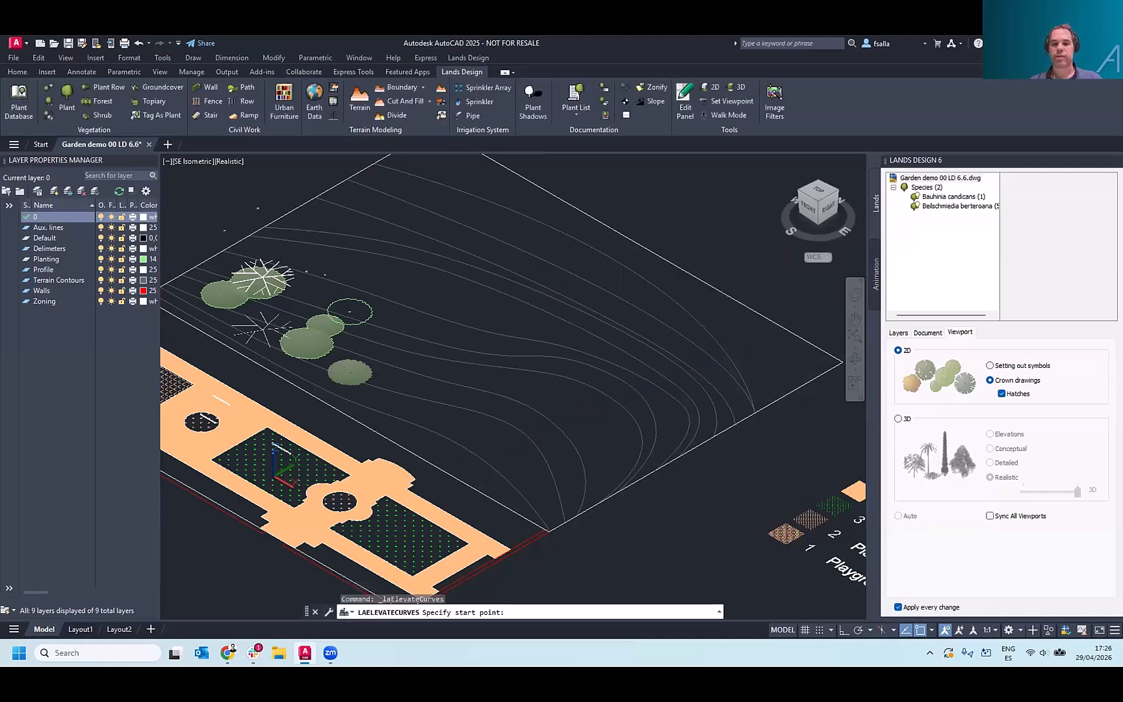
click(484, 459)
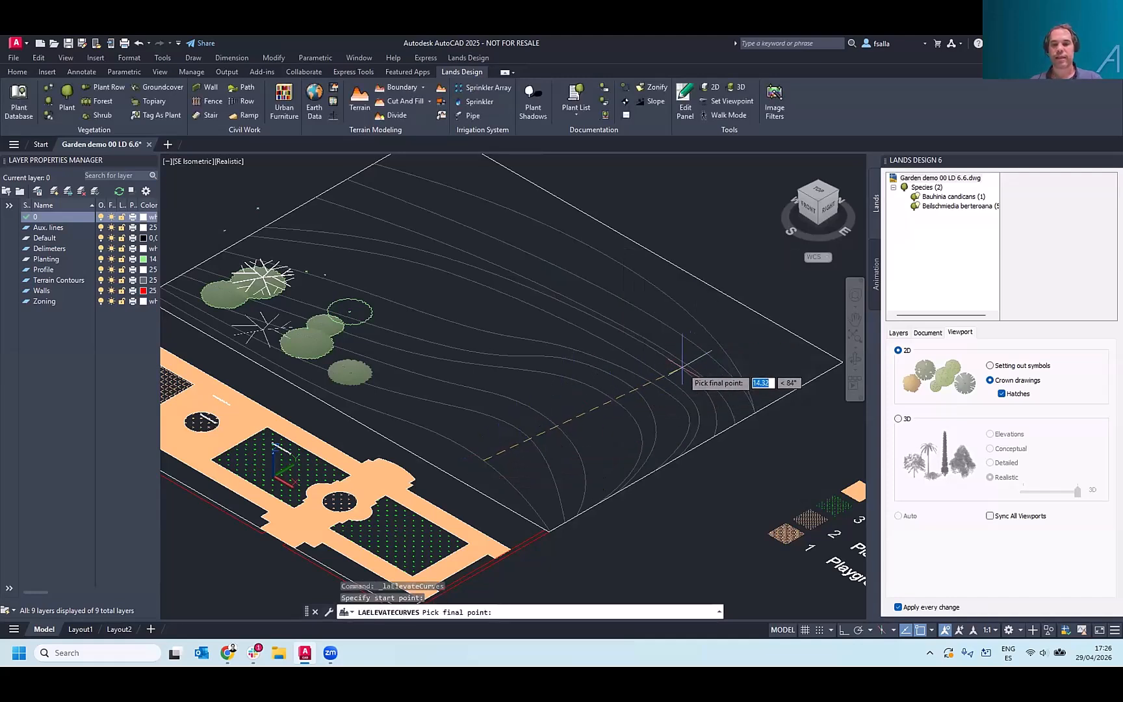
click(753, 413)
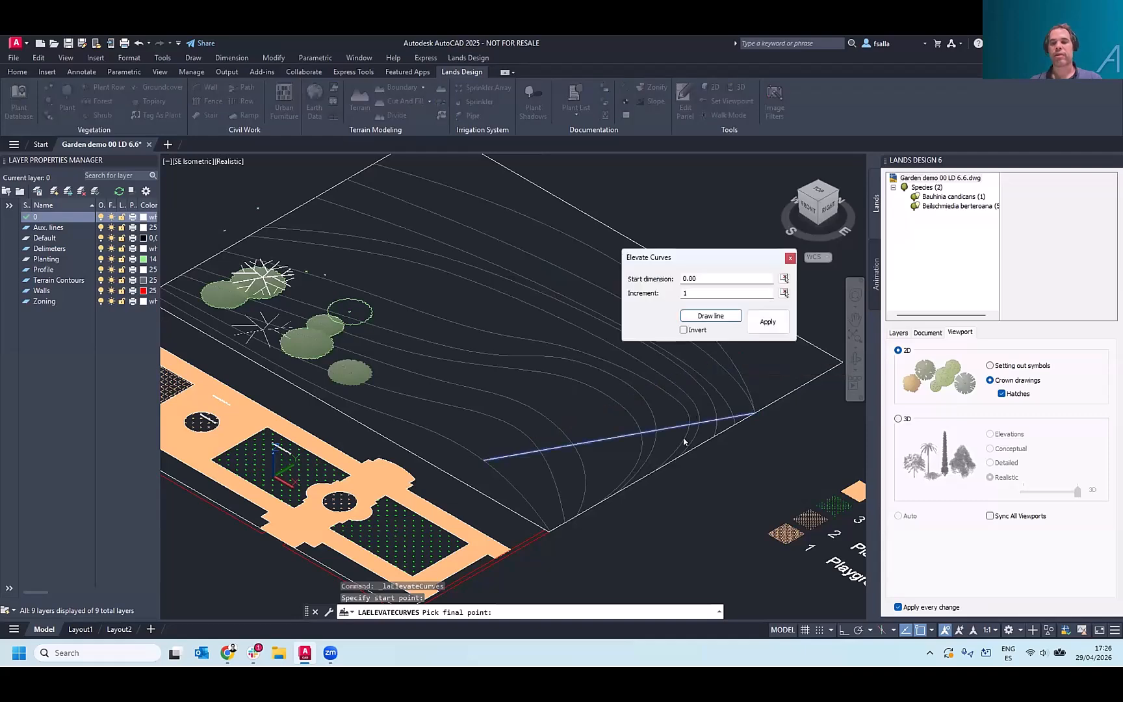
- Redraw the elevation line across the contours with object snap off and apply the elevation with an increment of 1
click(723, 316)
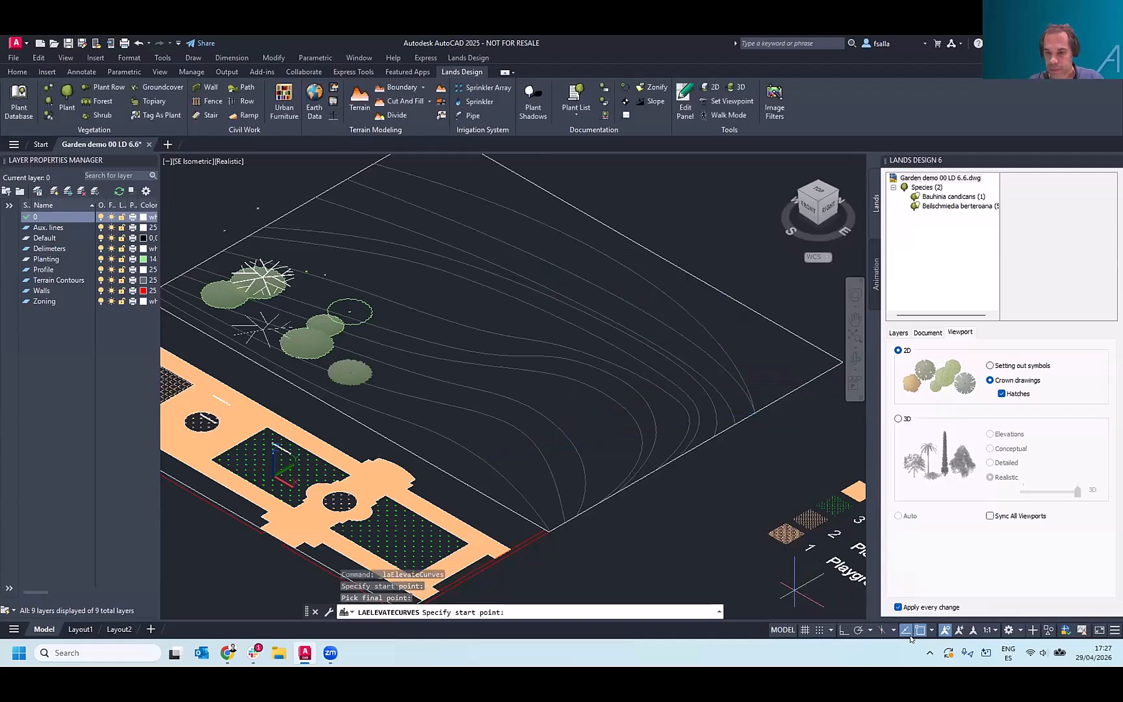
click(463, 467)
click(712, 327)
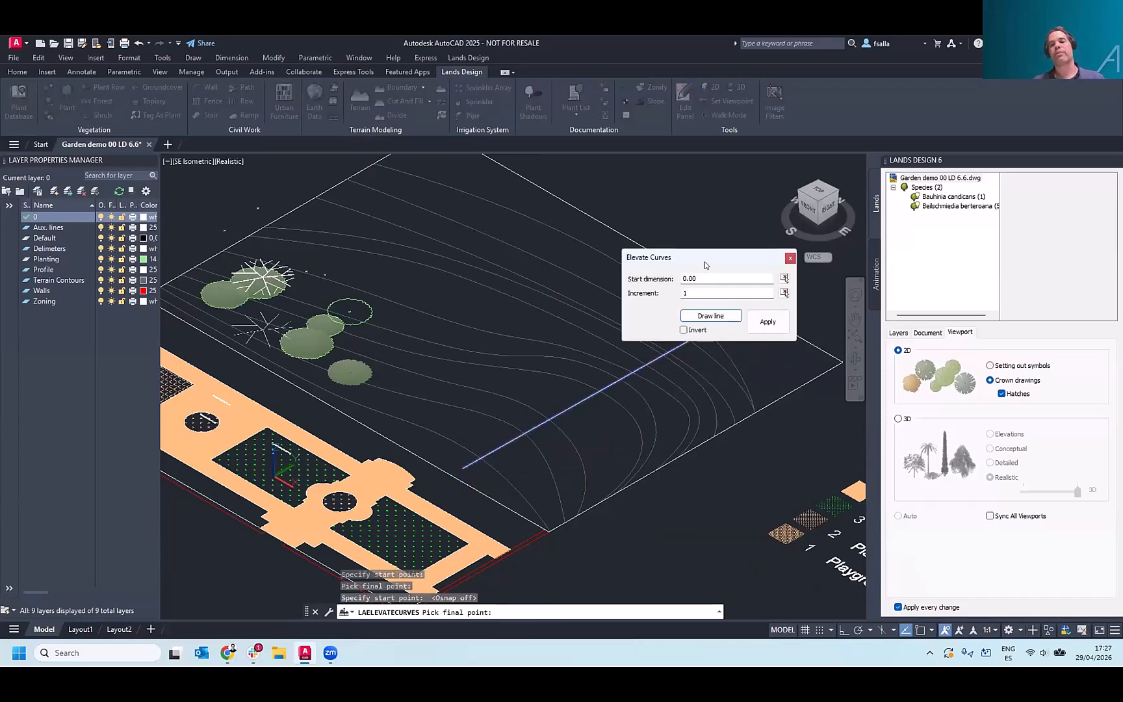
drag(706, 256, 691, 213)
click(733, 276)
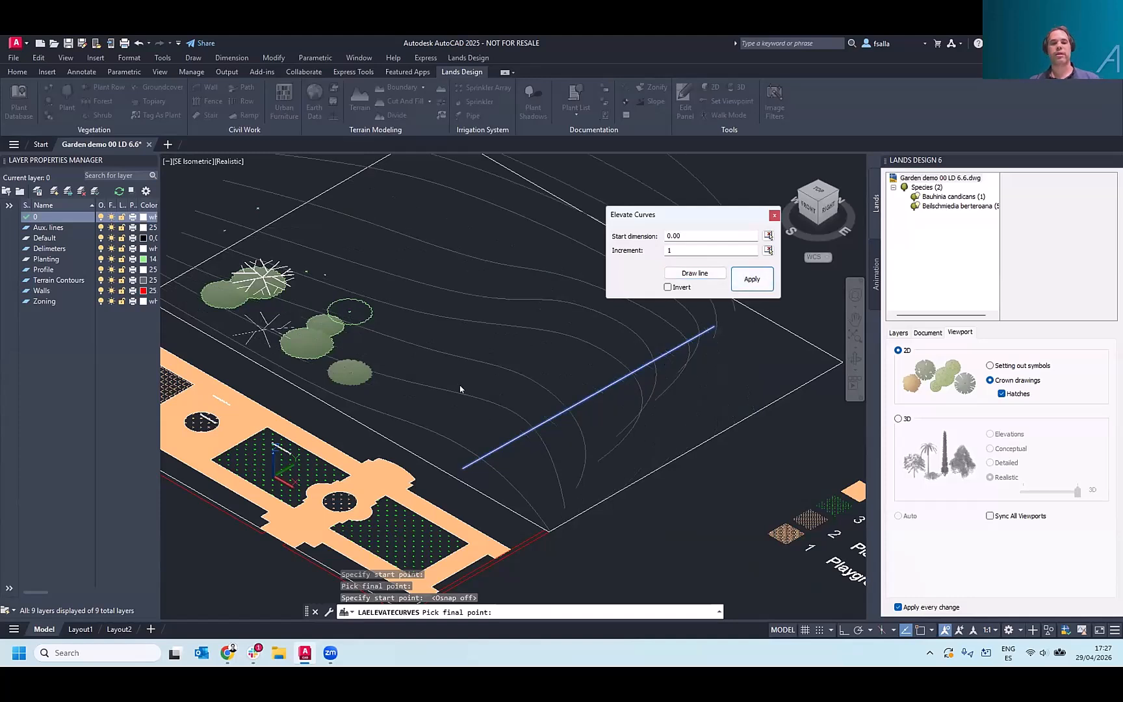
- Set the contour elevation increment to 0.25, apply it and close Elevate Curves
drag(678, 251, 646, 255)
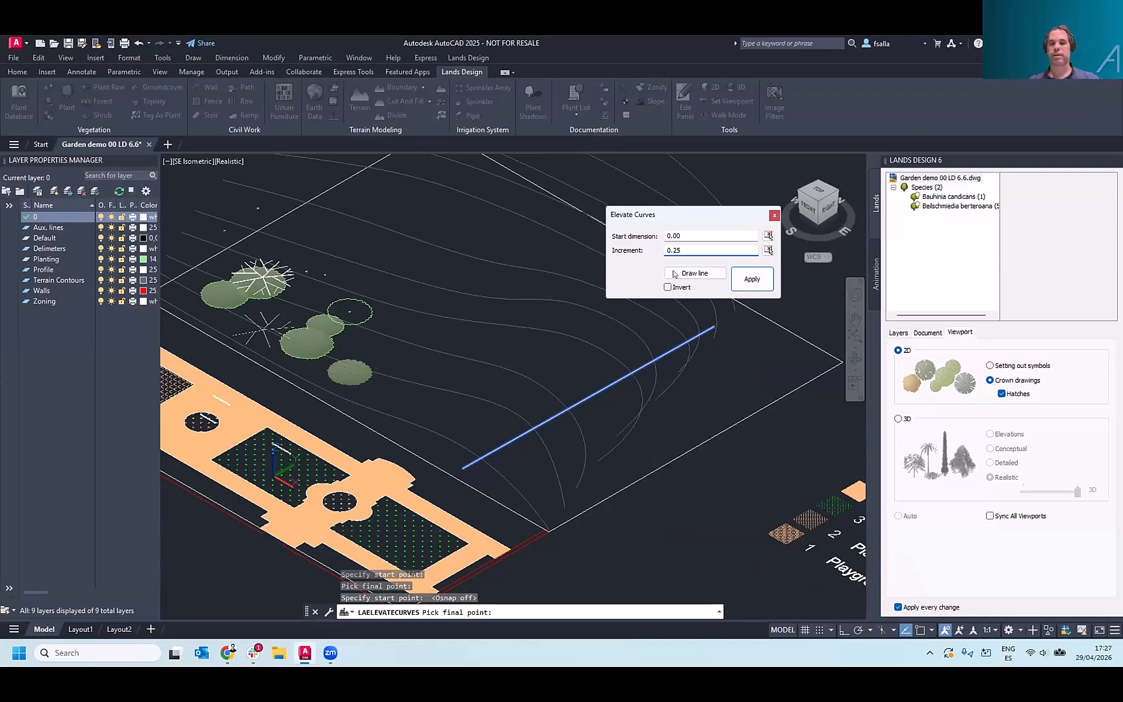
click(740, 281)
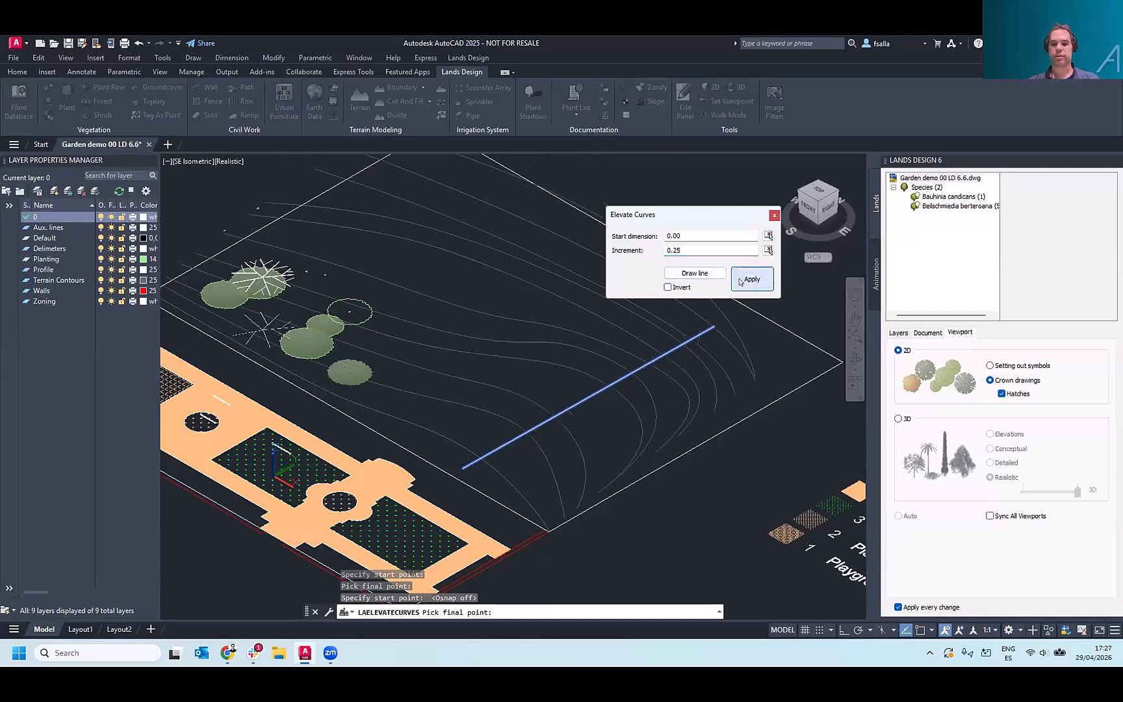
click(772, 218)
- Switch the viewport display from 2D to 3D Realistic and inspect the zones' surfaces up close
scroll(533, 355, down, 5)
scroll(533, 355, up, 2)
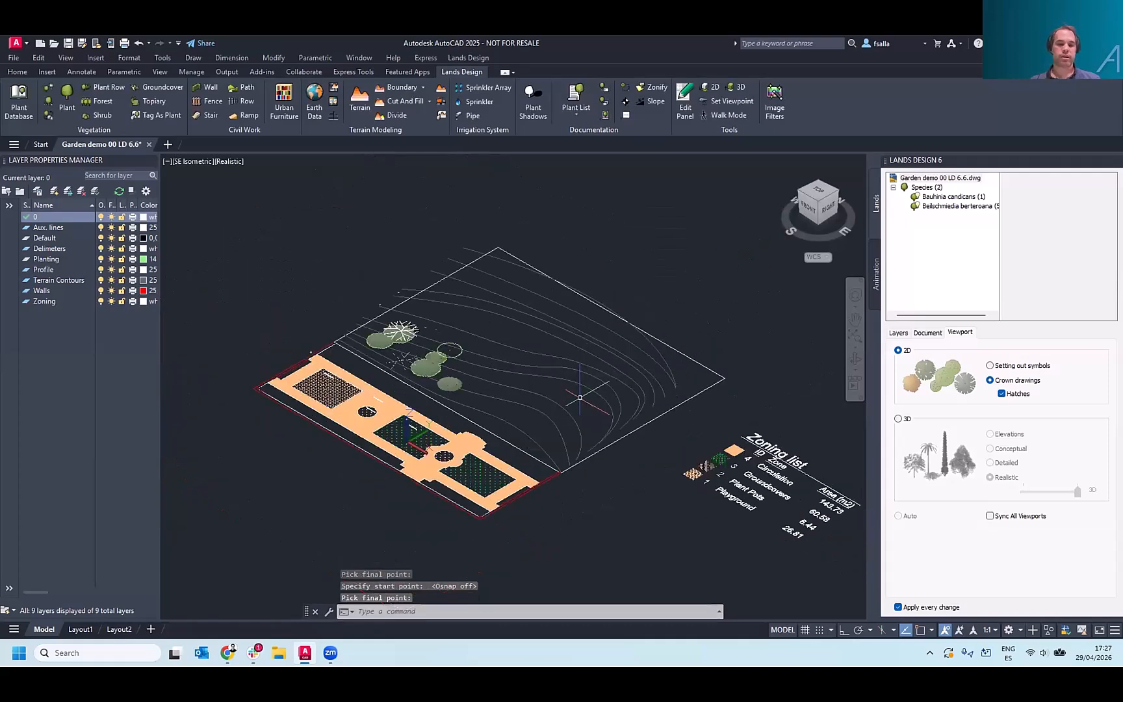
shift+middle_drag(533, 355, 572, 354)
scroll(551, 388, up, 2)
click(898, 419)
scroll(561, 363, up, 2)
scroll(657, 331, down, 3)
scroll(468, 449, up, 5)
scroll(503, 479, up, 2)
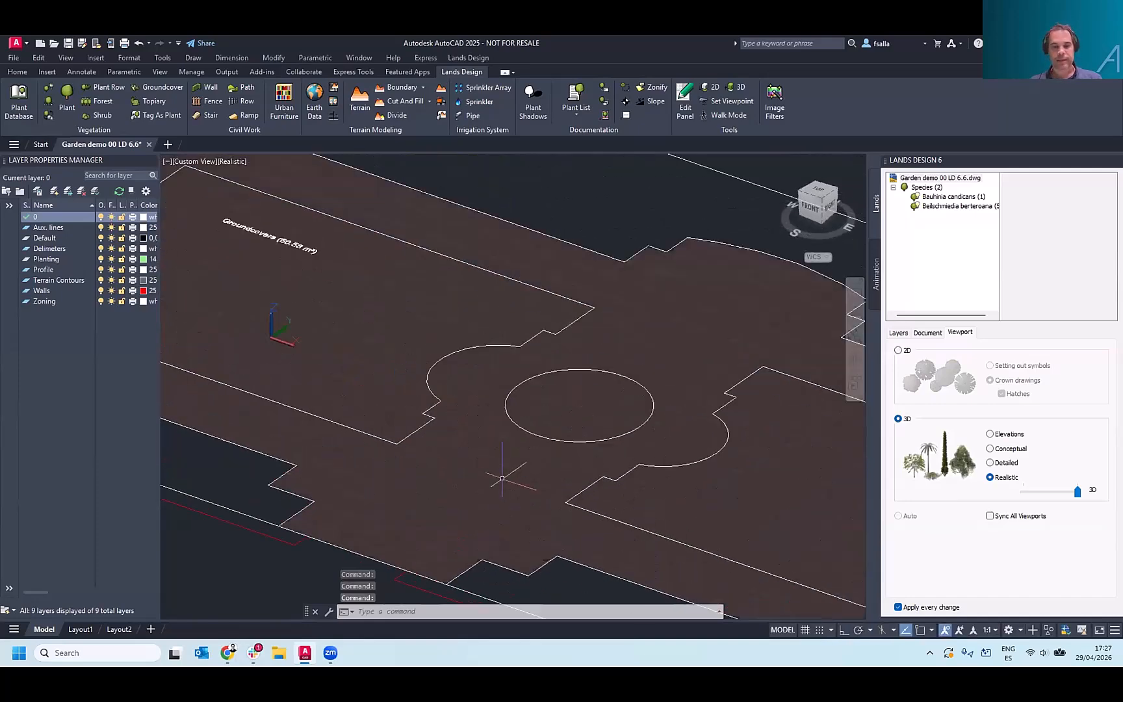
scroll(506, 470, down, 2)
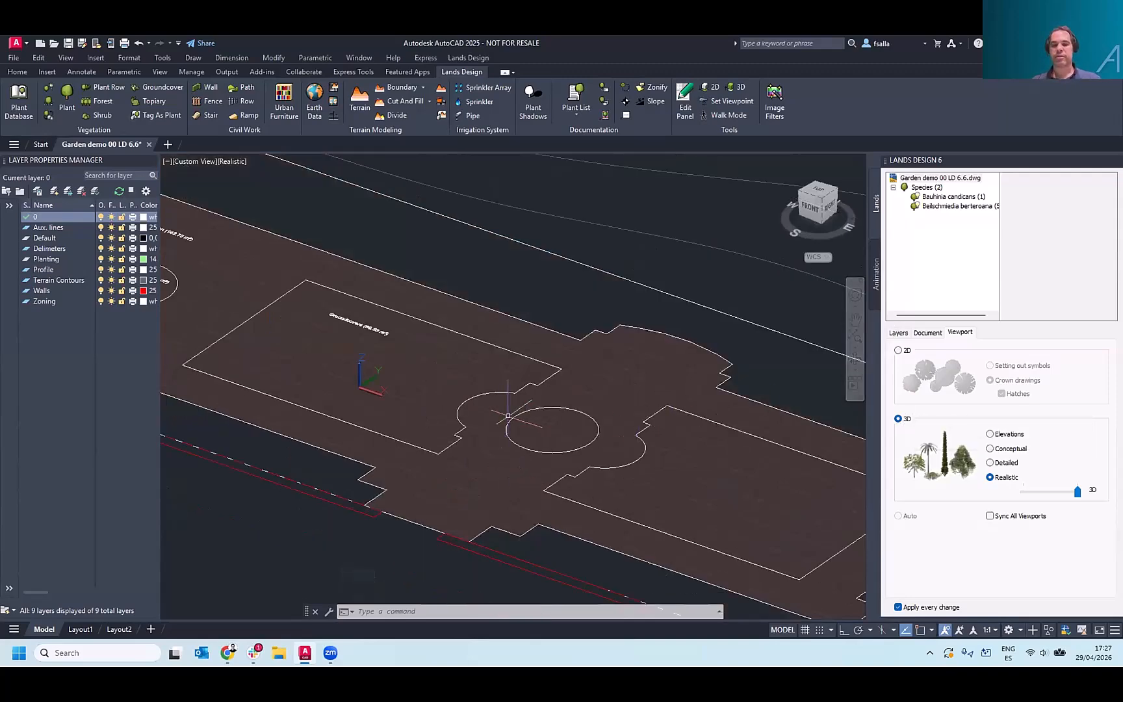
scroll(458, 432, up, 3)
scroll(441, 392, down, 2)
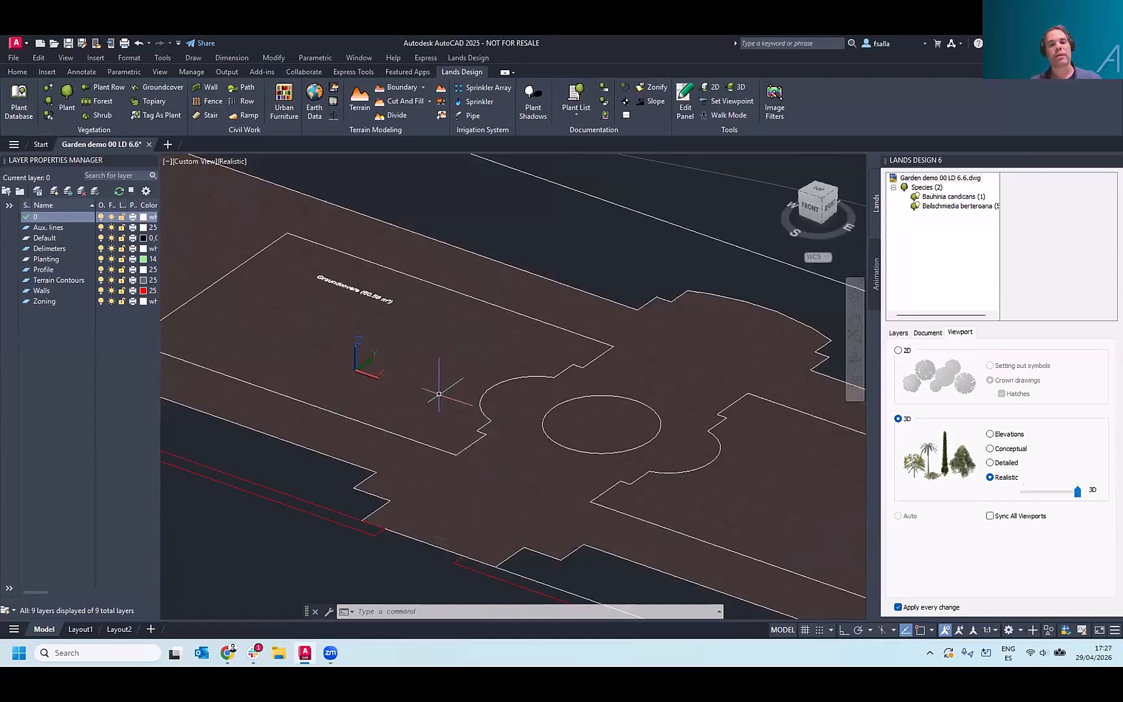
- Assign the texture Short Grass With Soil.png from the Grass folder to the Groundcovers and Plant Pots zones
click(434, 354)
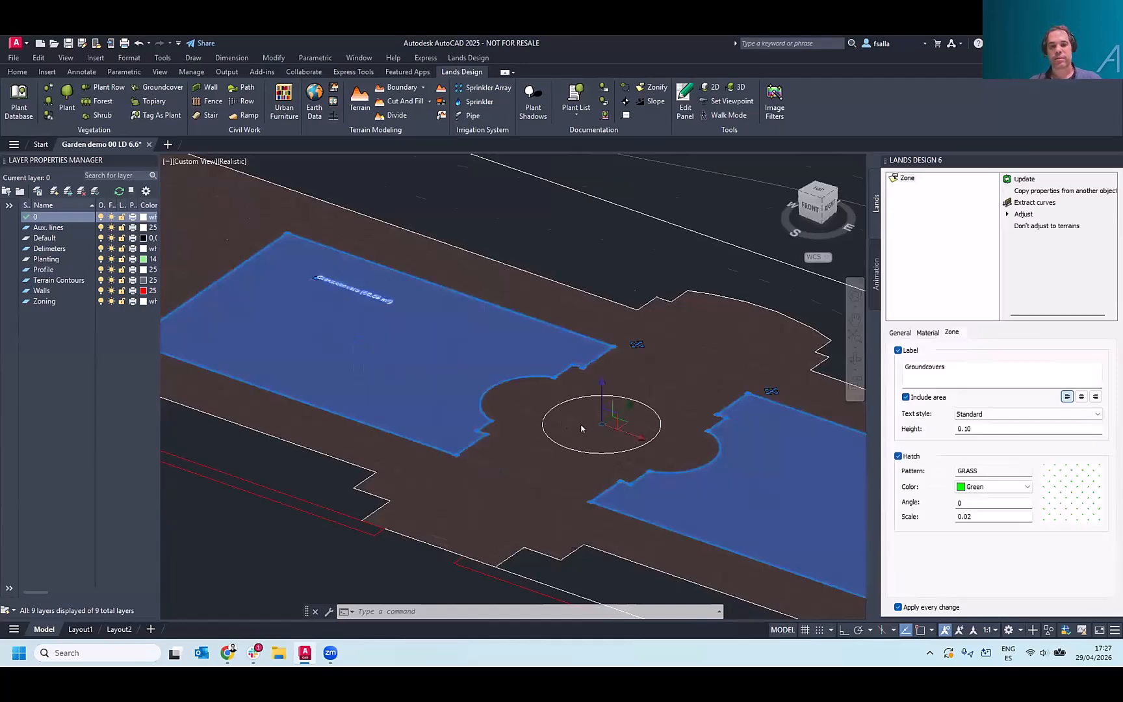
scroll(559, 423, down, 3)
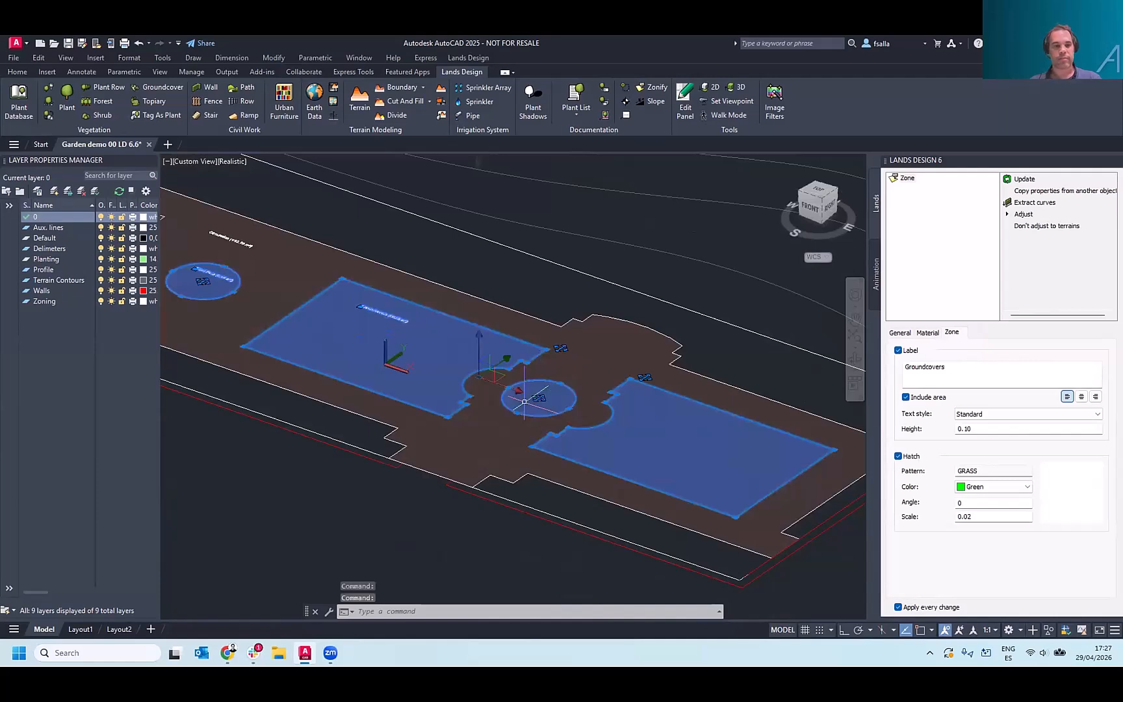
click(524, 401)
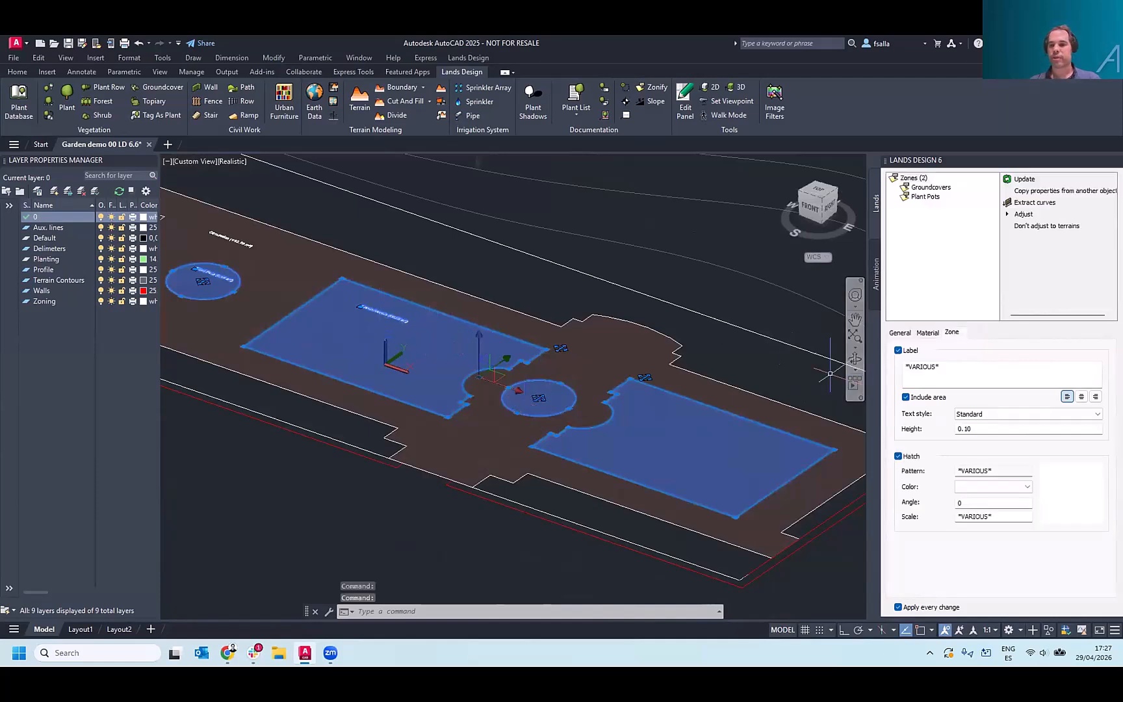
click(925, 333)
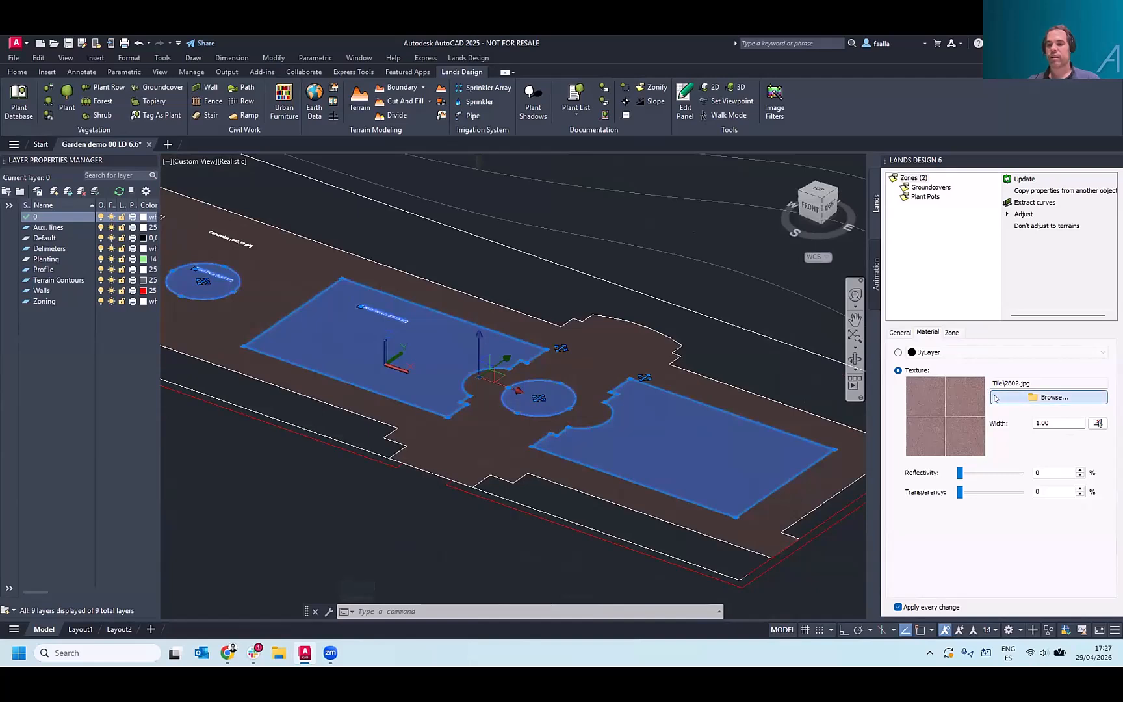
click(995, 398)
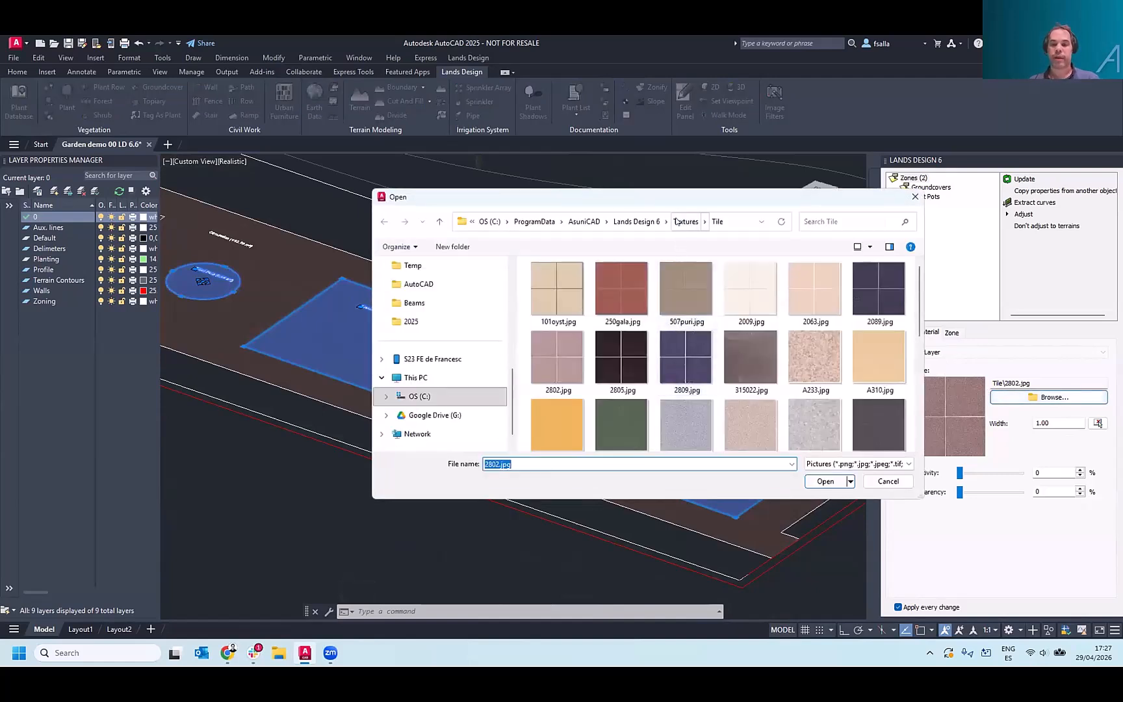
click(676, 221)
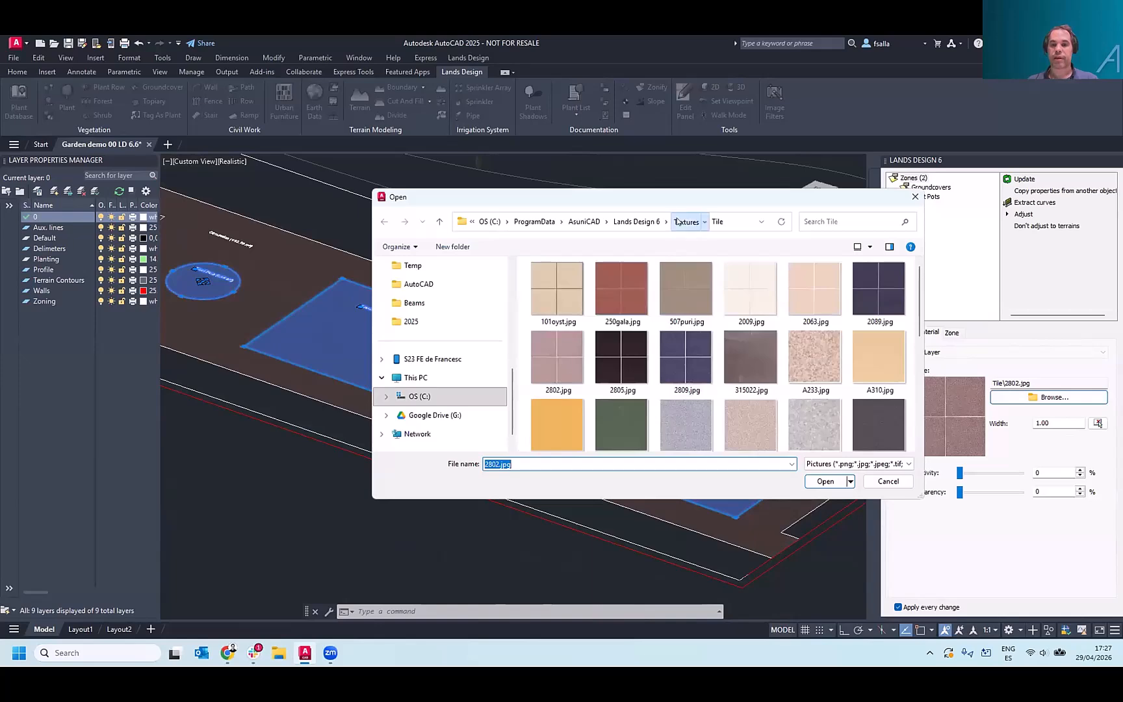
double_click(551, 346)
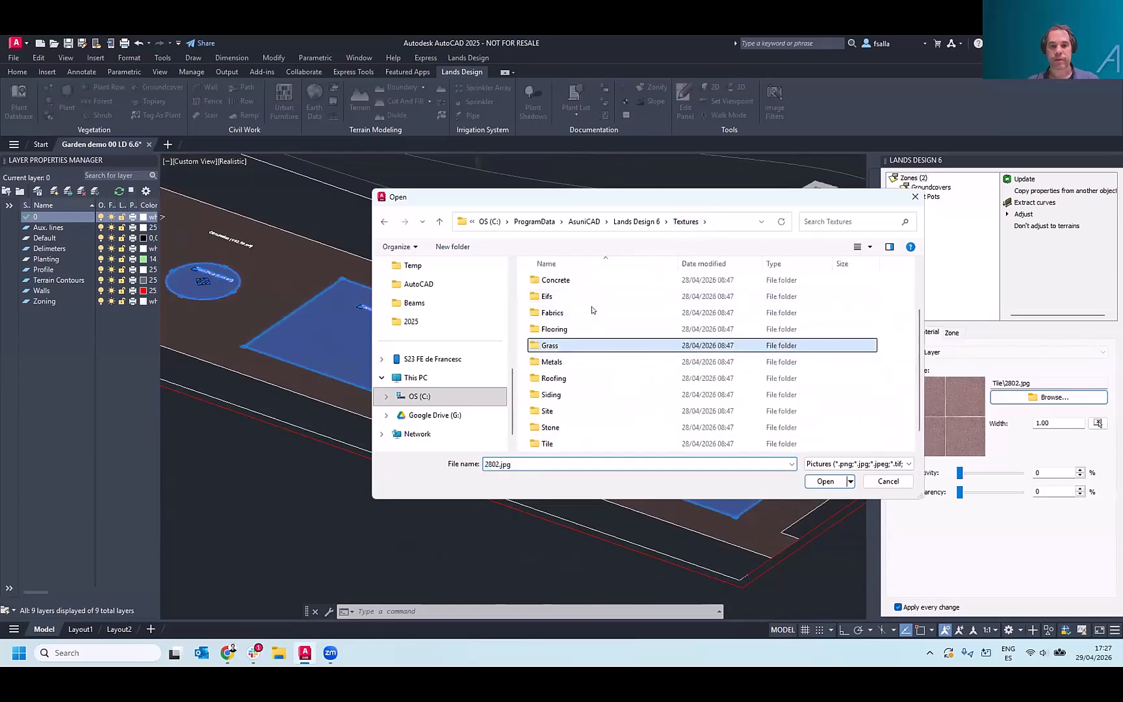
click(617, 291)
click(825, 481)
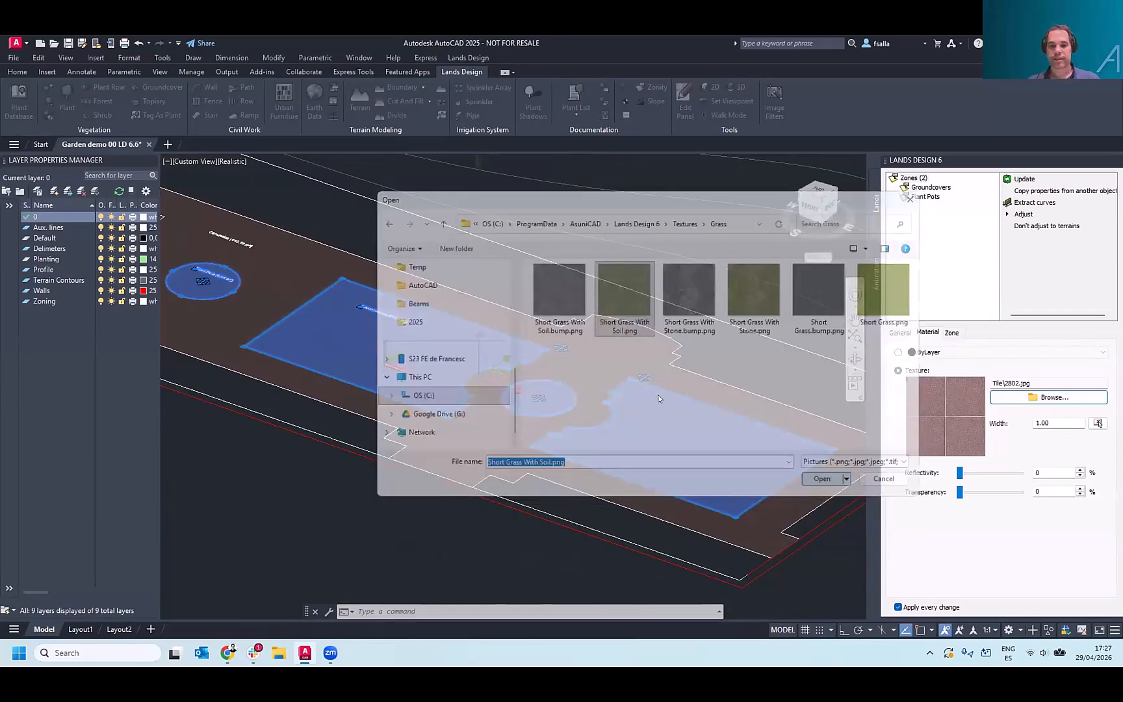
- Add the Circulation zone to the selected Groundcovers and Plant Pots zones and assign them the texture dirt1.jpg from the Site folder
scroll(678, 400, down, 3)
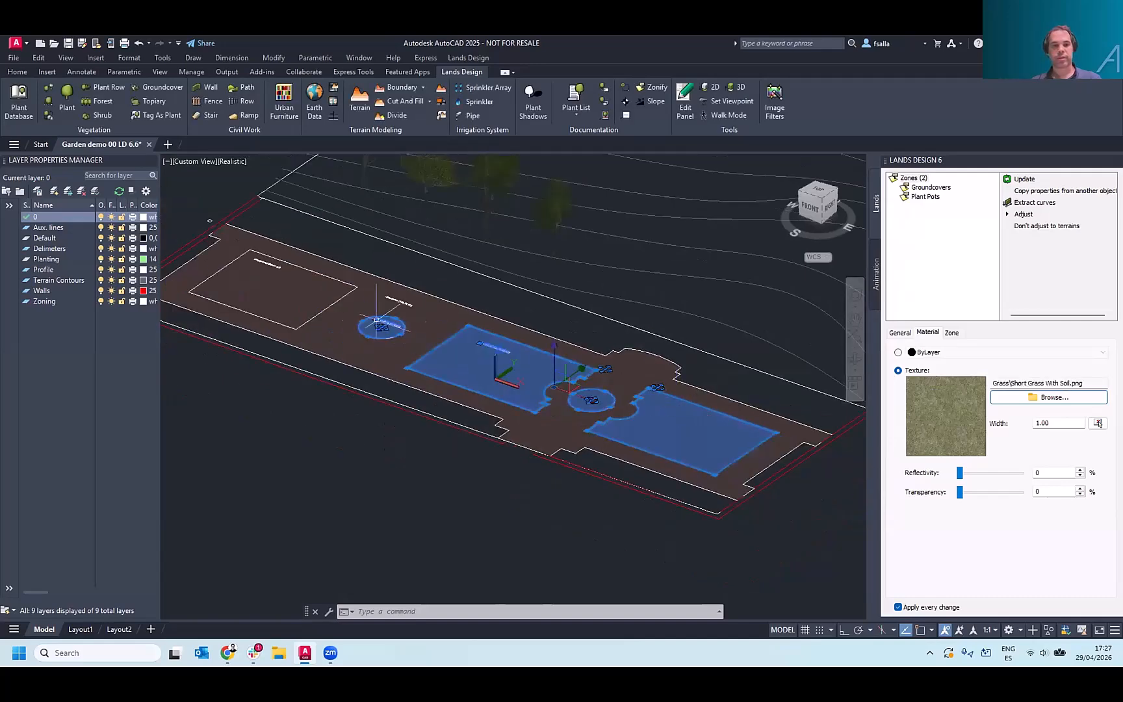
scroll(290, 321, up, 4)
click(399, 368)
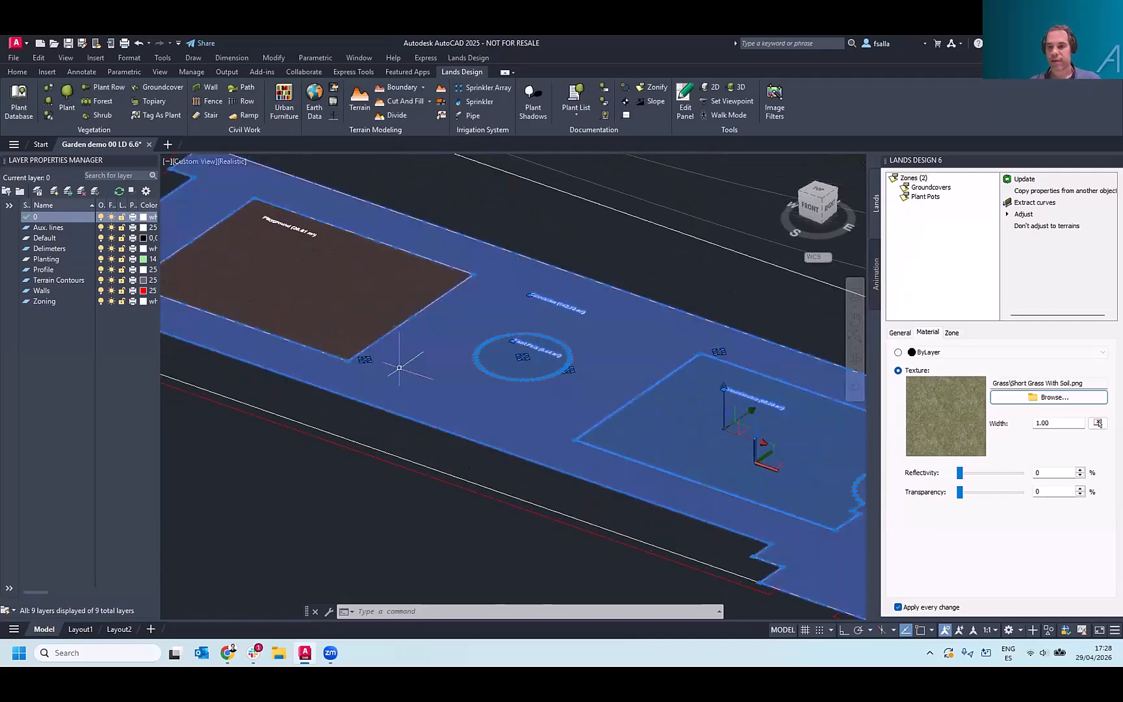
click(927, 333)
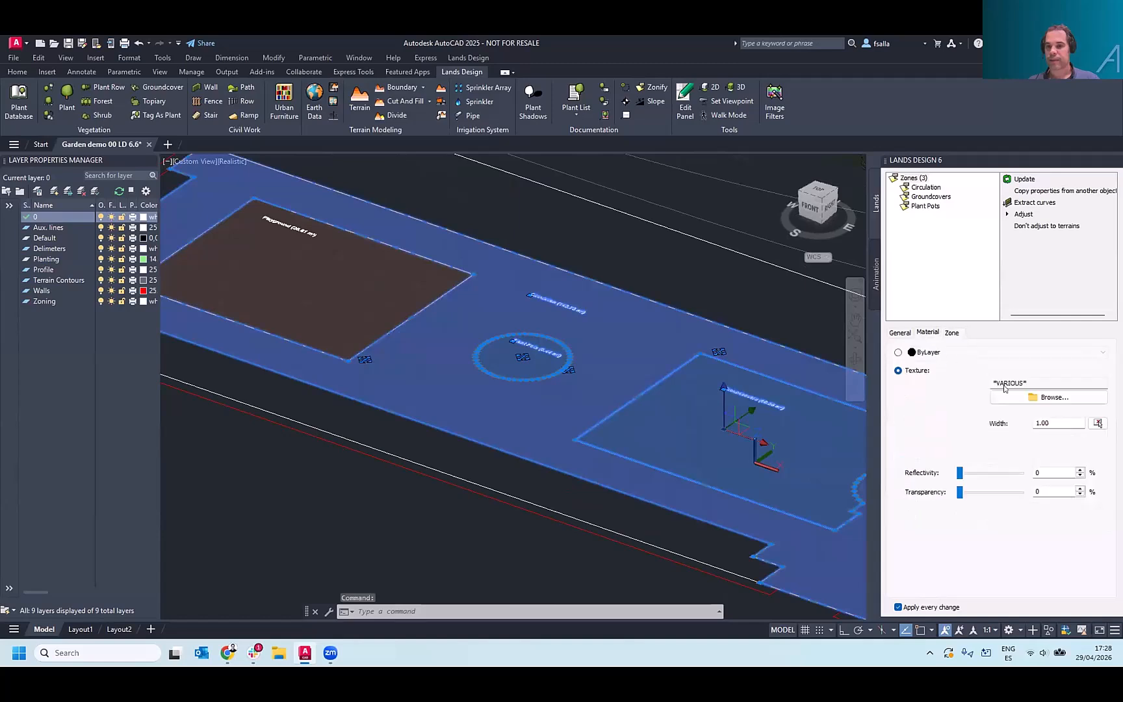
click(1008, 395)
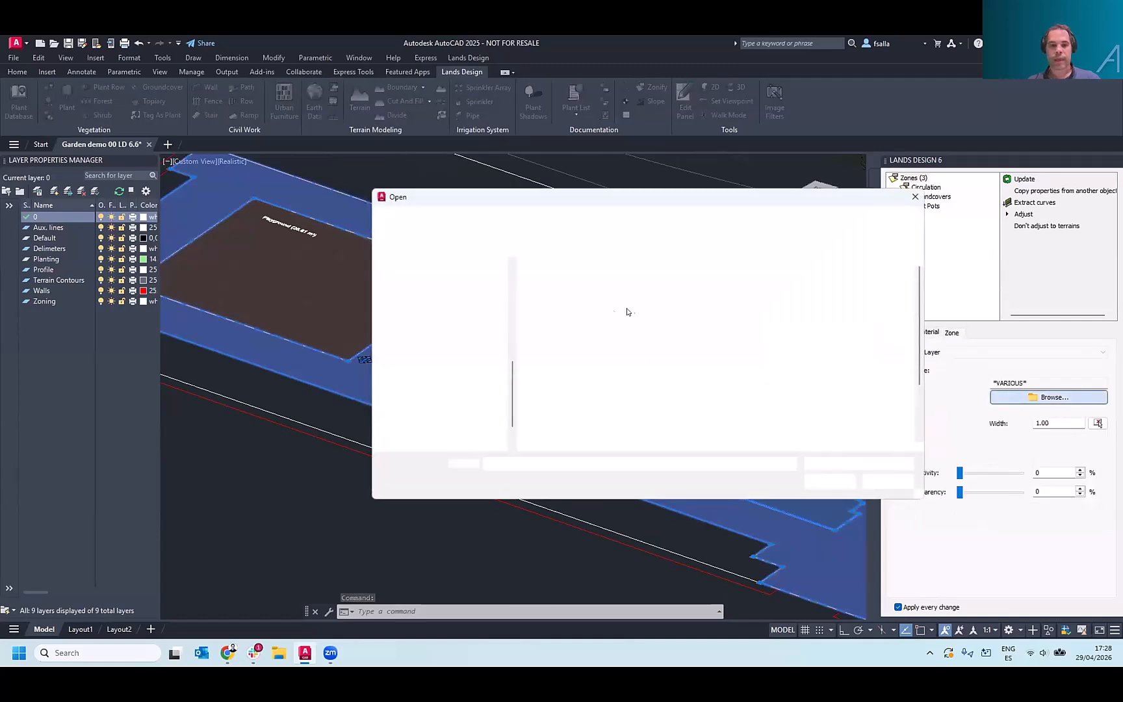
scroll(552, 408, down, 2)
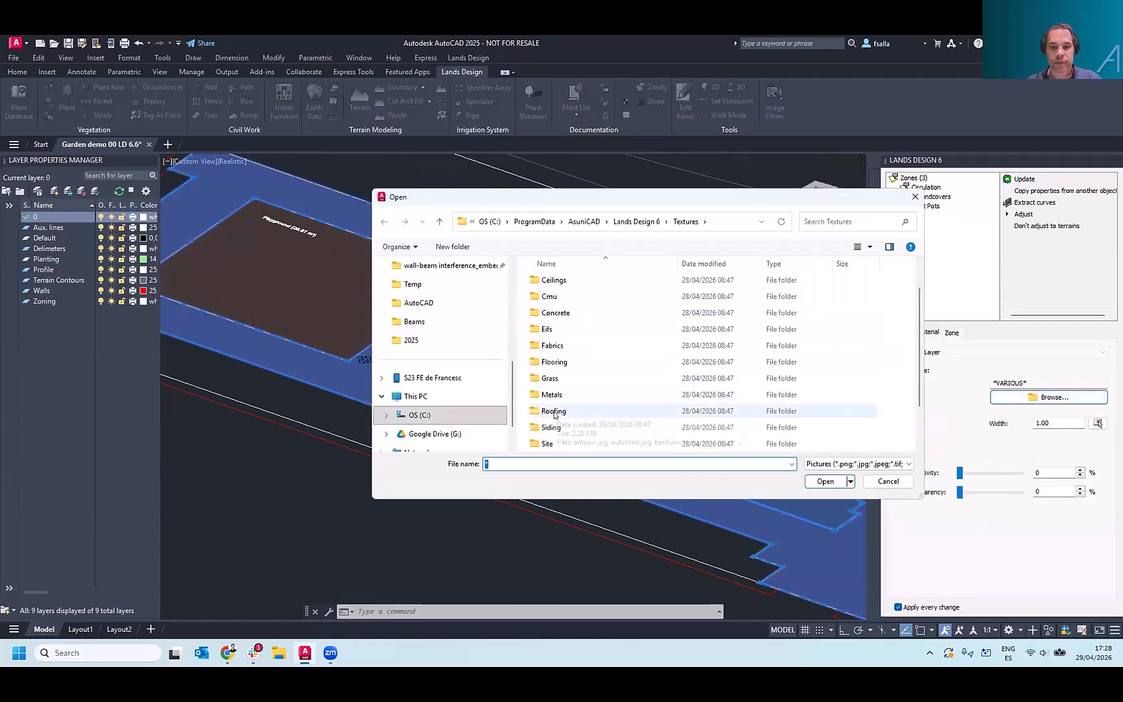
click(611, 395)
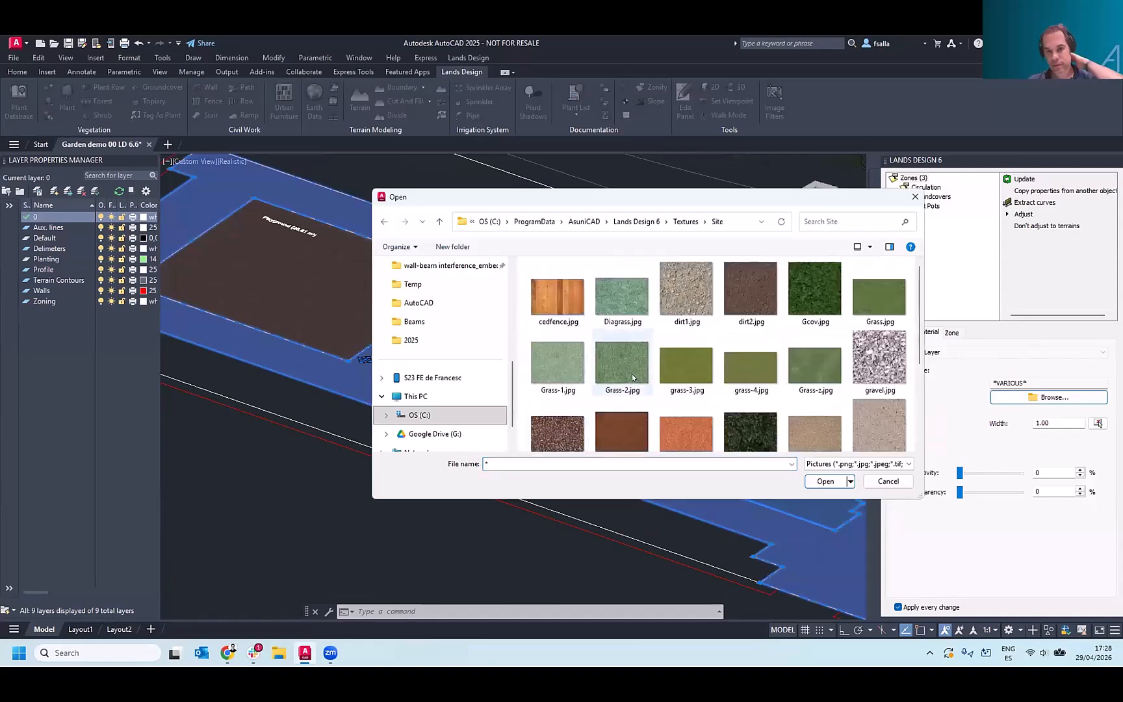
click(683, 287)
click(825, 481)
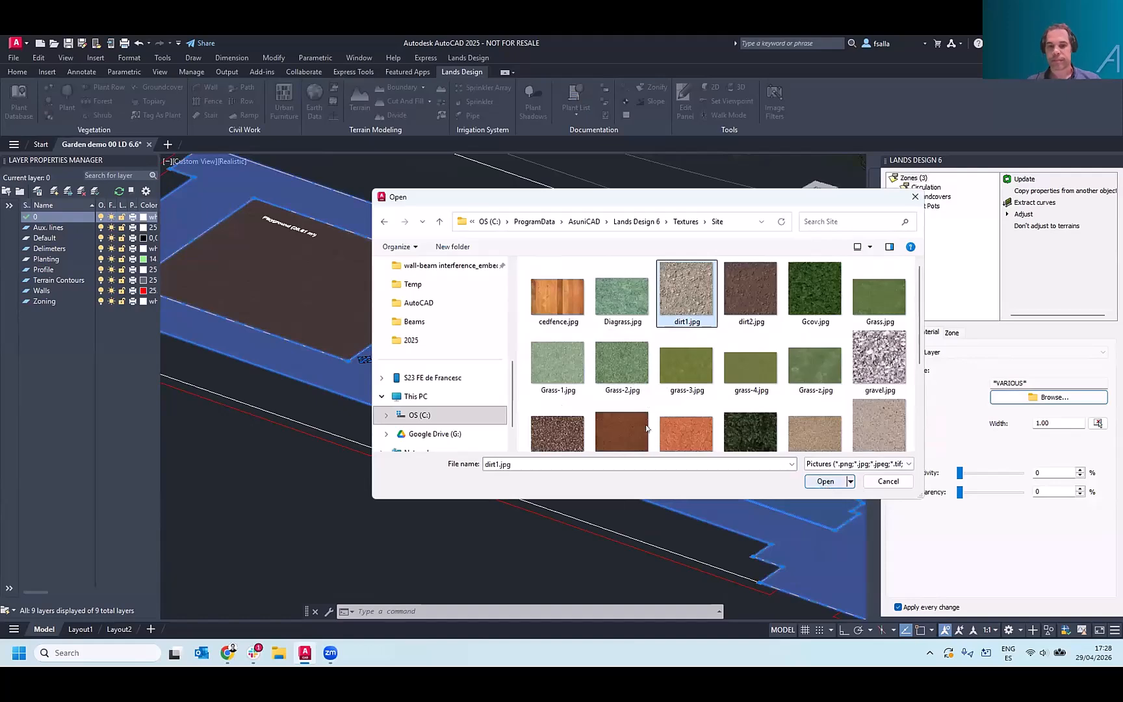
key(Escape)
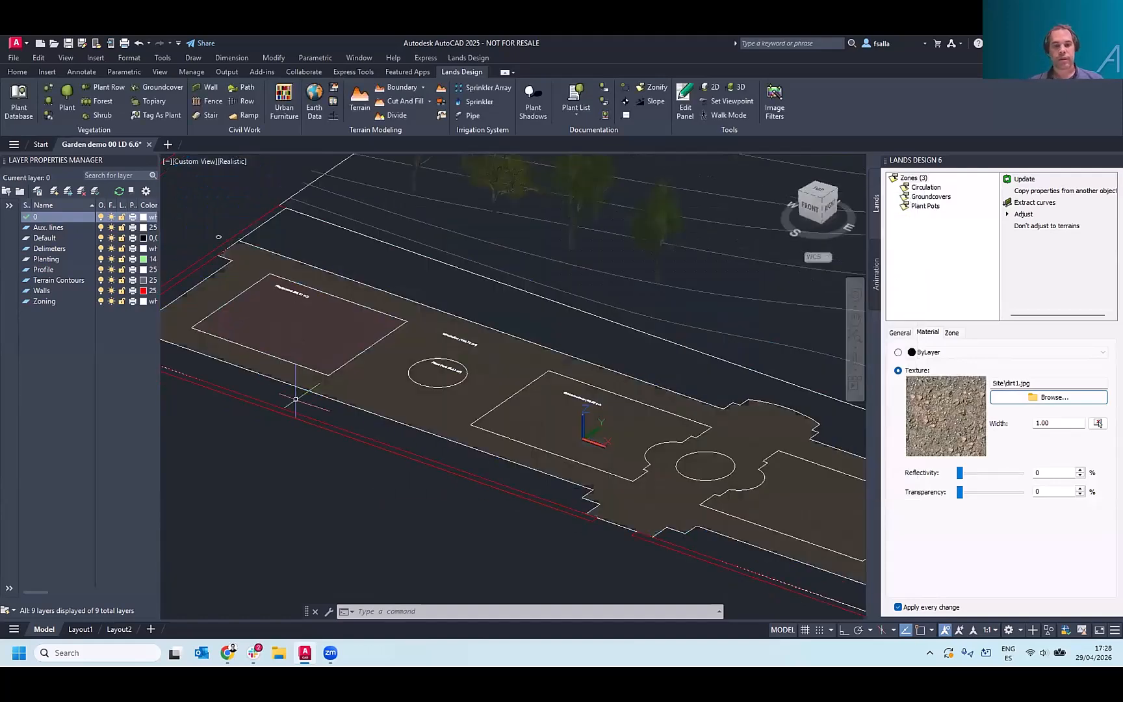
key(Escape)
- Assign the texture Grass-2.jpg from the Site folder to the circular Plant Pots zones
scroll(594, 401, up, 6)
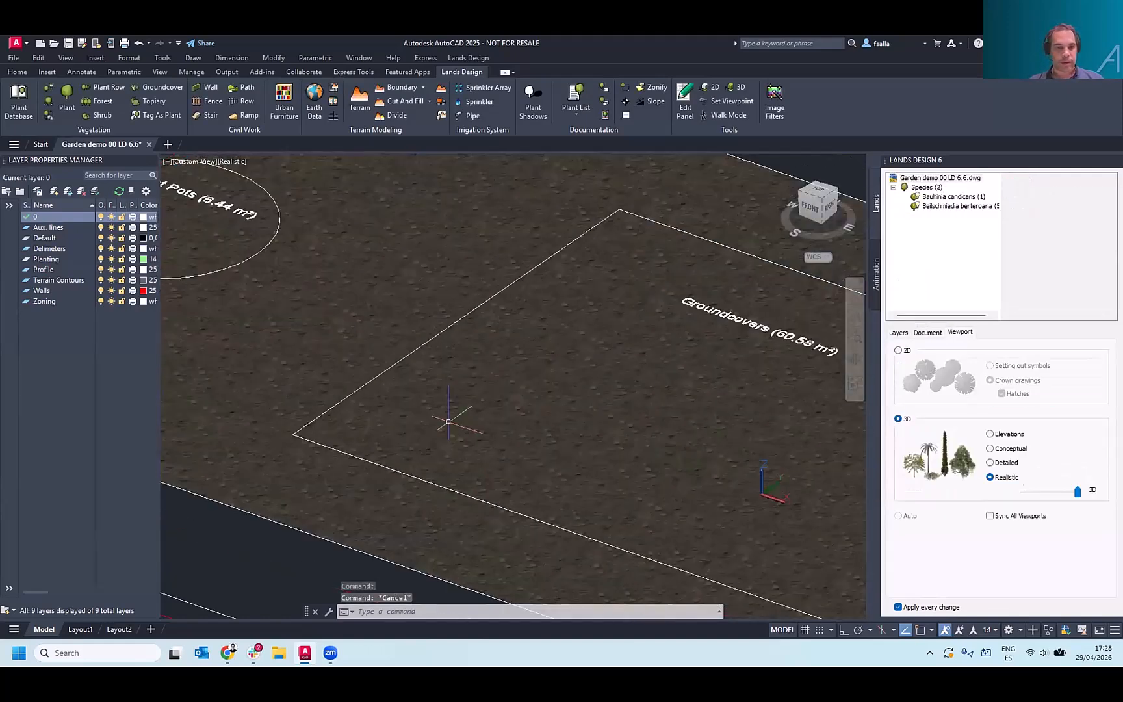
scroll(370, 416, down, 5)
scroll(297, 374, up, 6)
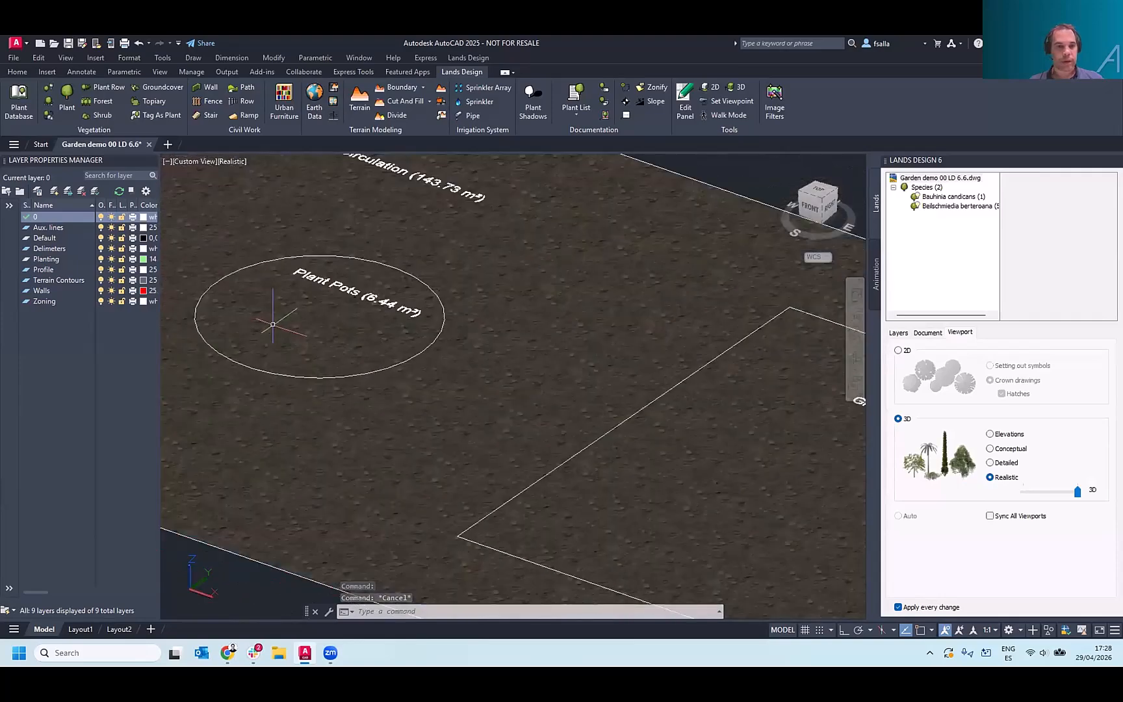
click(288, 328)
scroll(288, 328, down, 5)
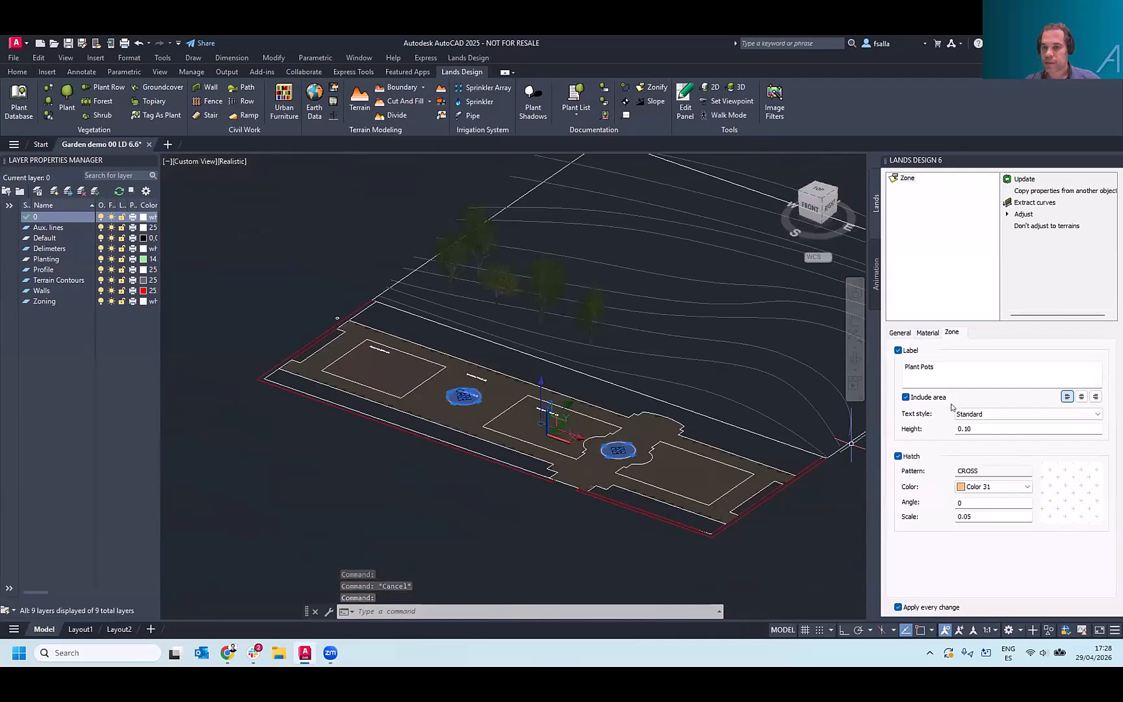
click(927, 332)
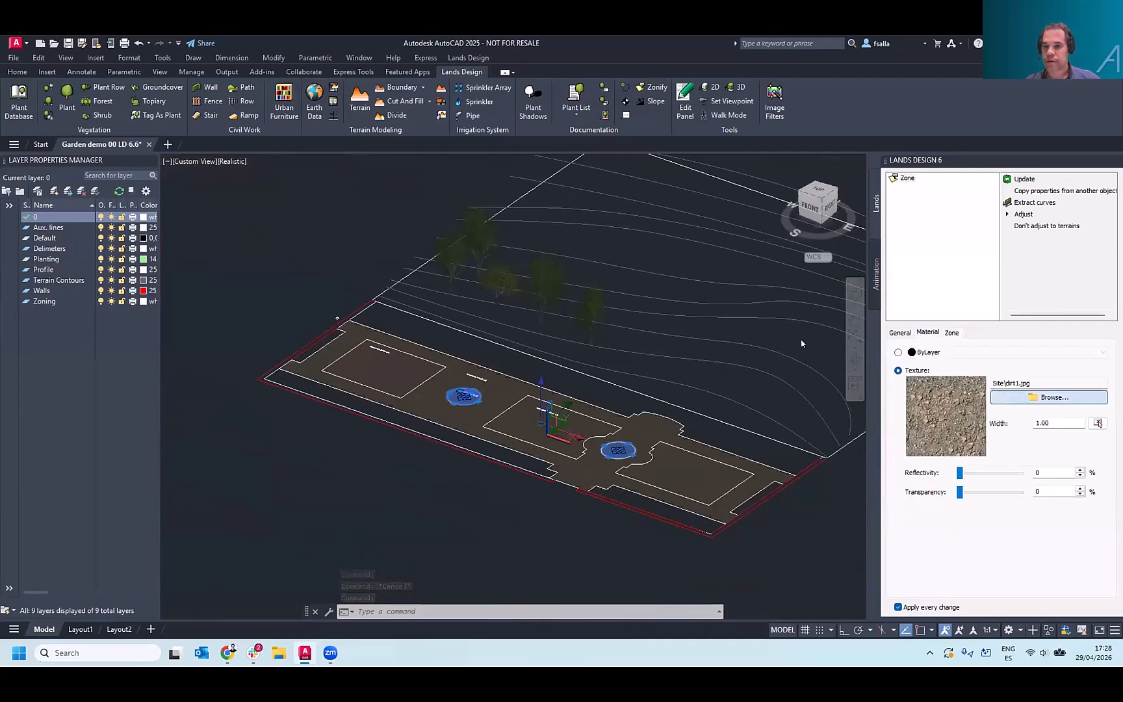
click(1049, 397)
click(626, 364)
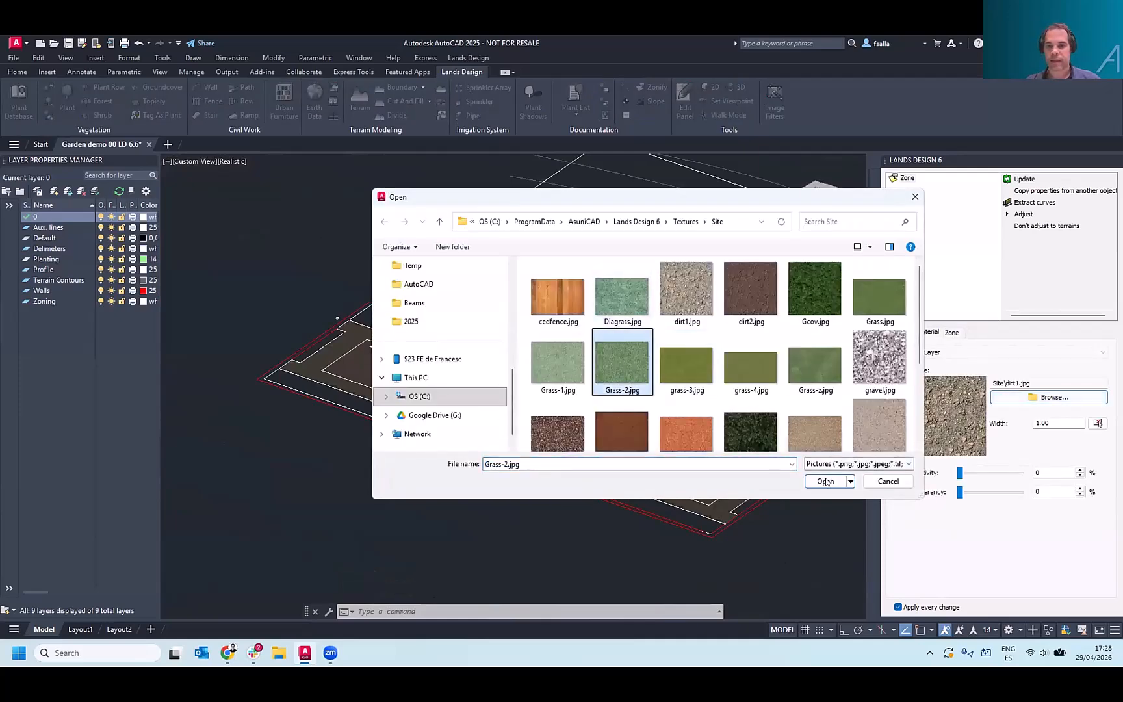
click(825, 482)
scroll(564, 401, up, 3)
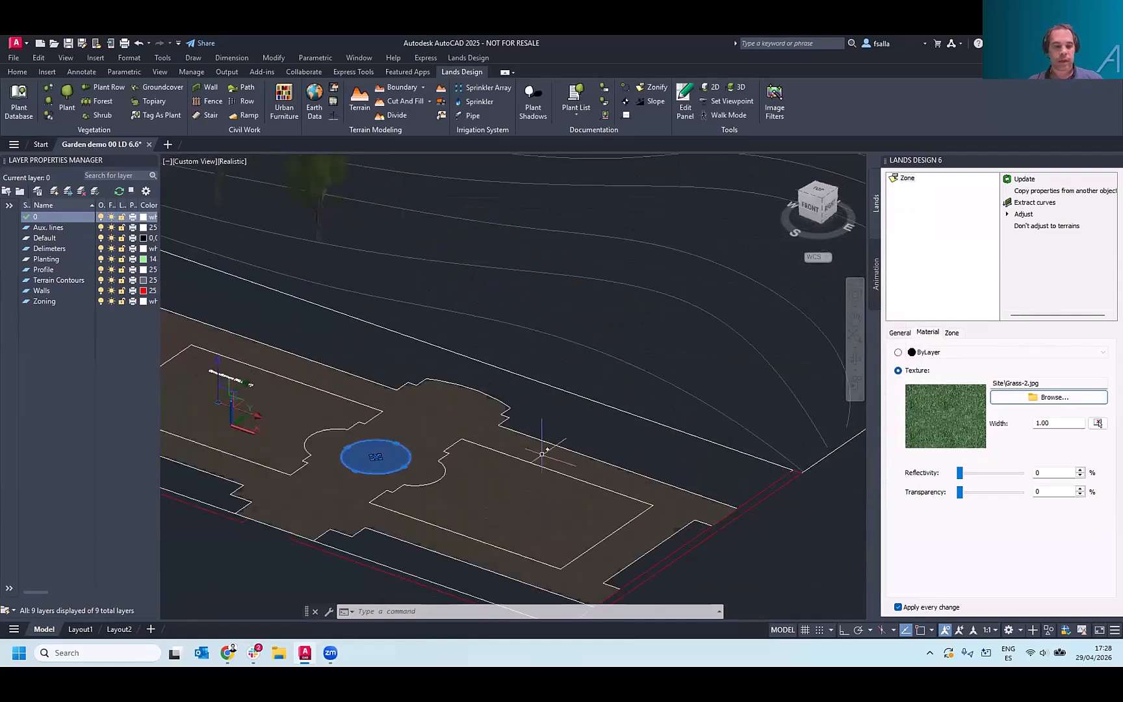
key(Escape)
- Start a new terrain from all eleven elevated contour curves behind the garden
scroll(459, 426, down, 4)
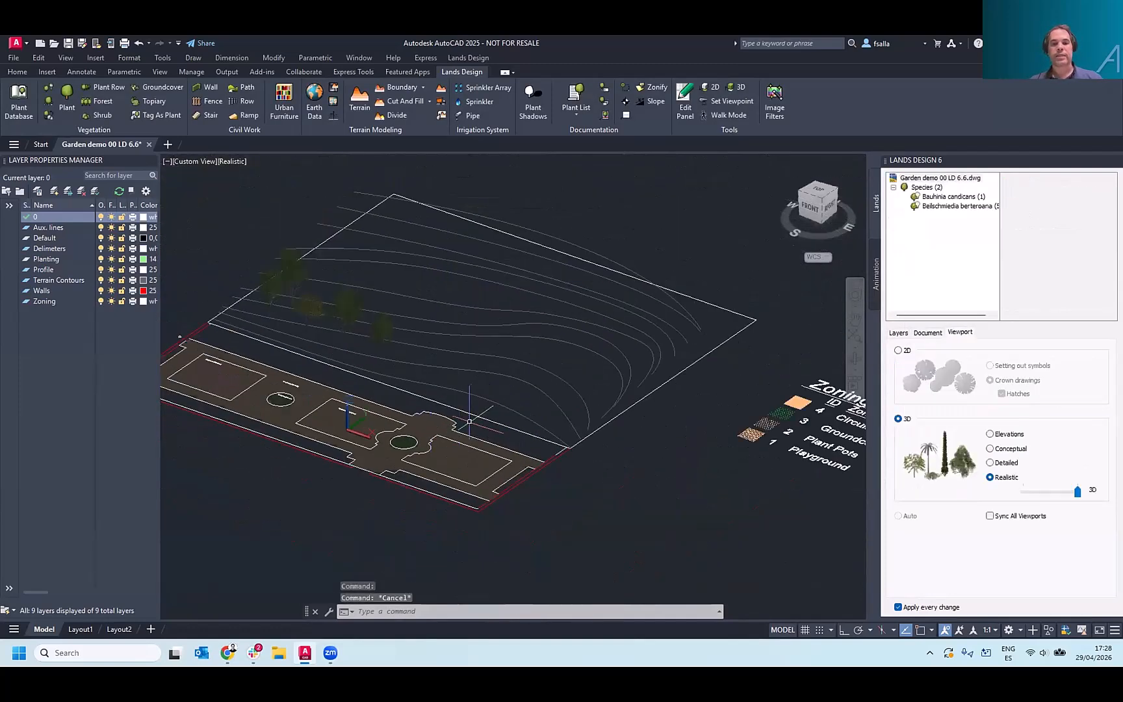
shift+middle_drag(458, 416, 449, 367)
scroll(463, 271, up, 3)
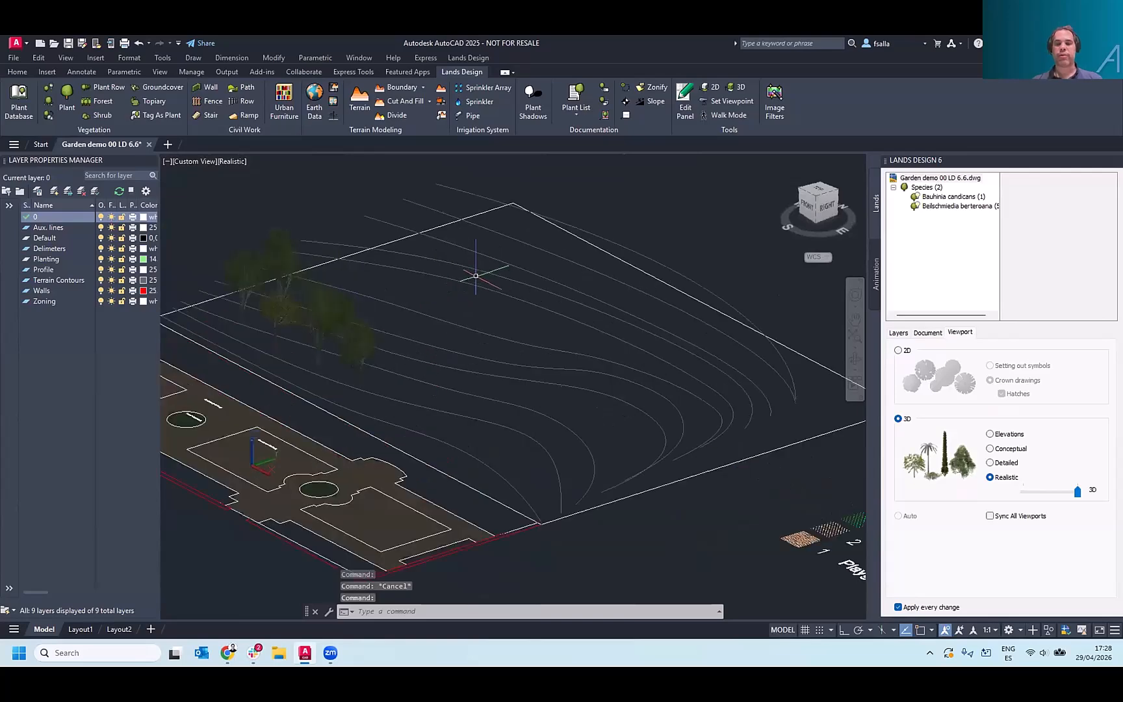
middle_drag(525, 317, 528, 351)
scroll(527, 349, down, 2)
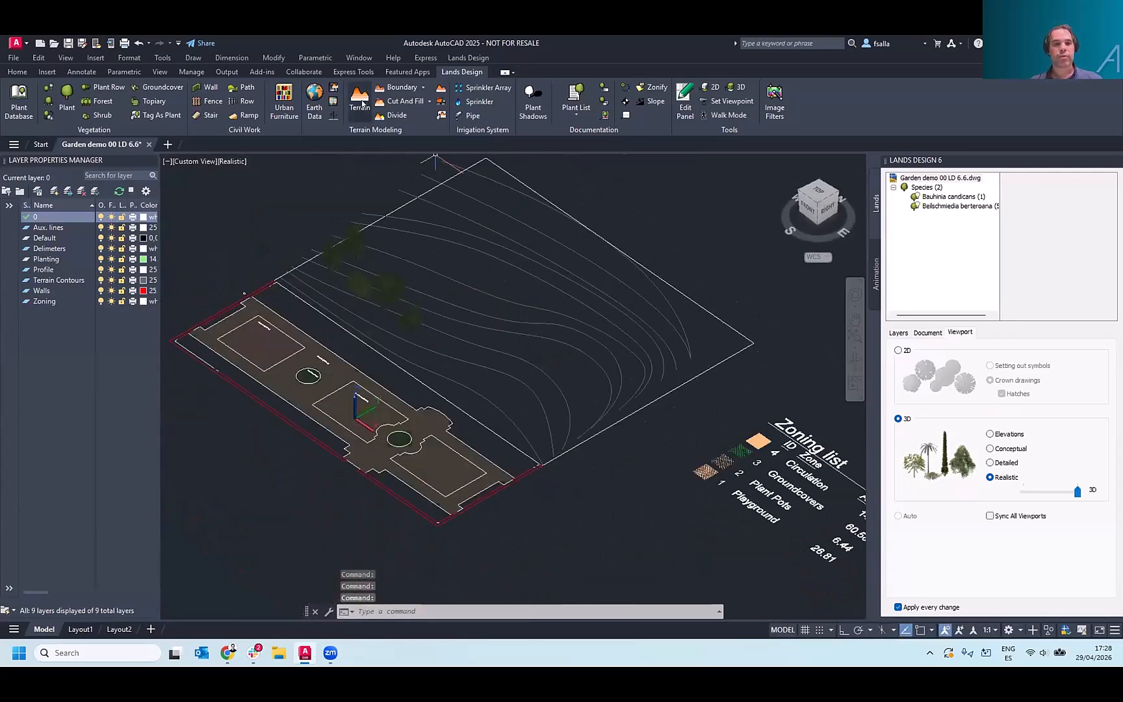
click(360, 102)
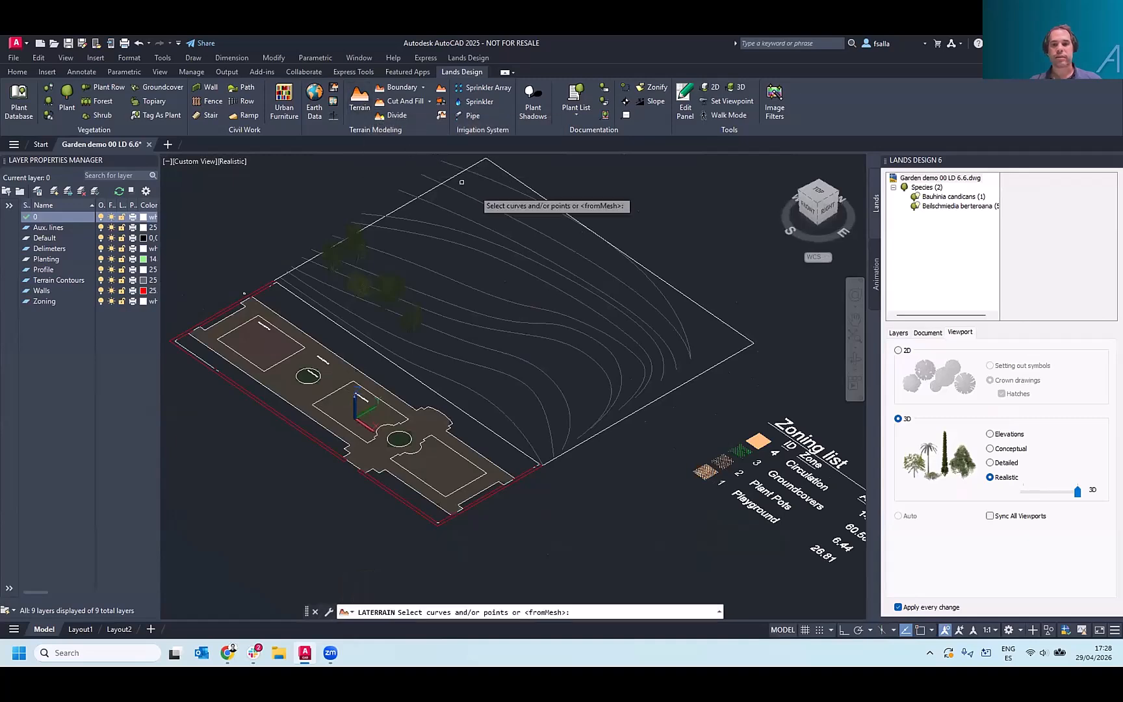
click(690, 313)
click(507, 385)
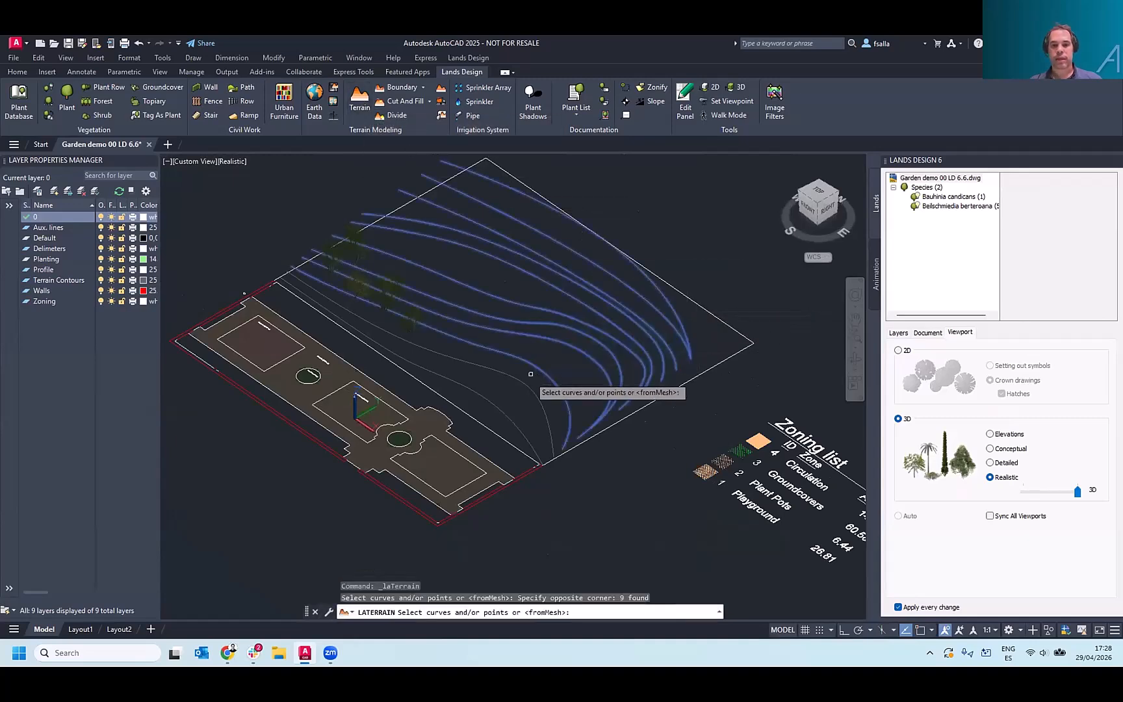
click(529, 388)
click(508, 416)
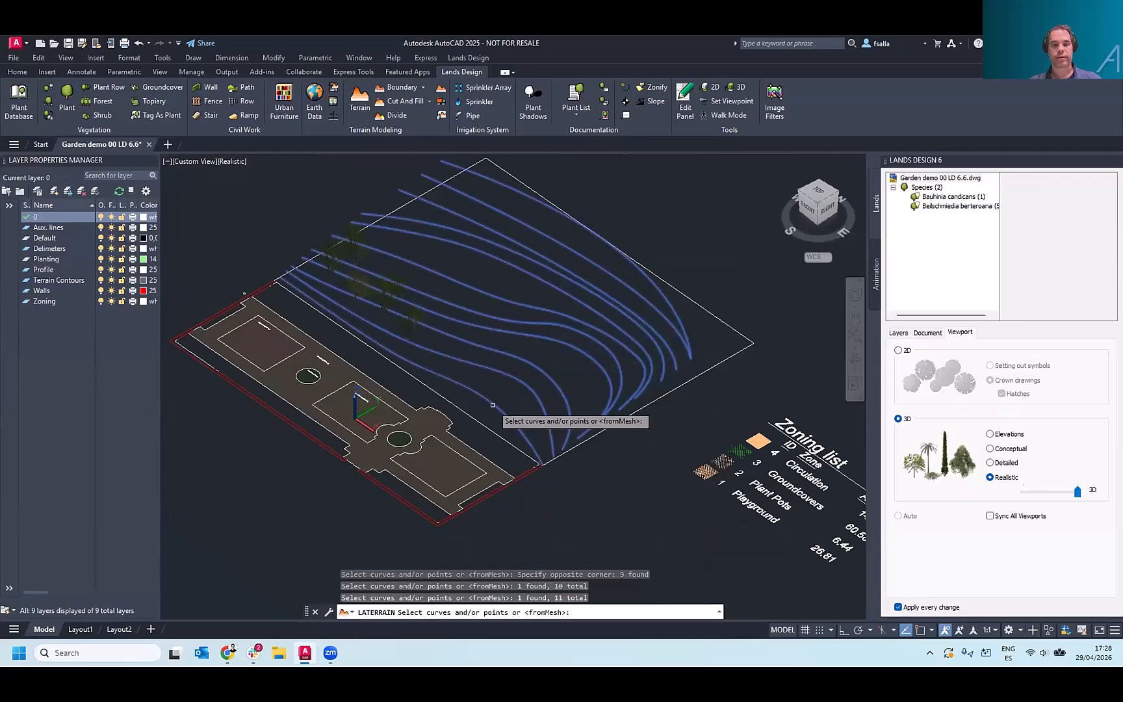
key(Return)
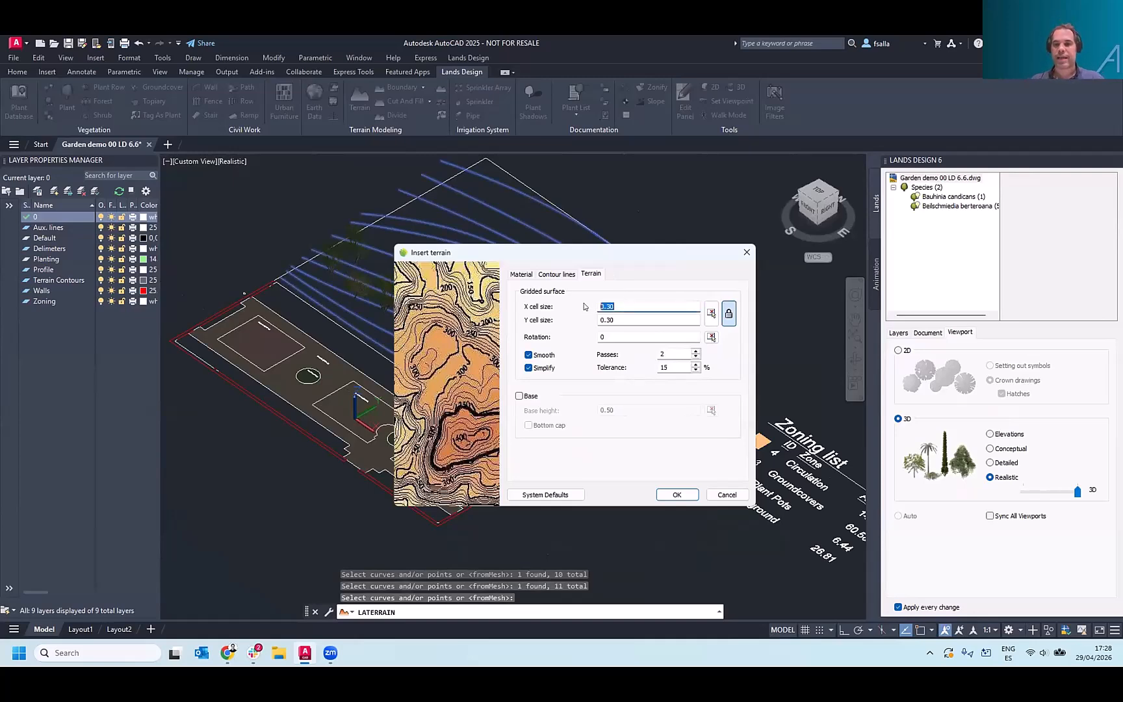
- Review the terrain's contour line and material settings, and insert it with the dirt1.jpg texture and 0.30 cell sizes
drag(593, 257, 725, 319)
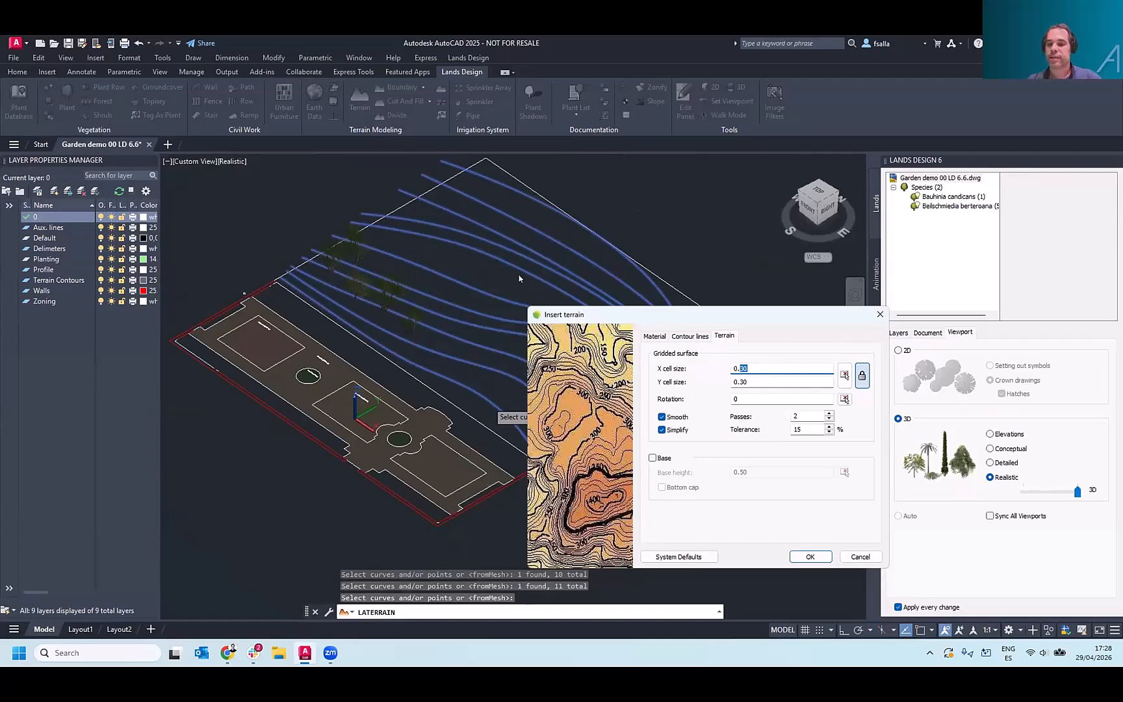
click(691, 337)
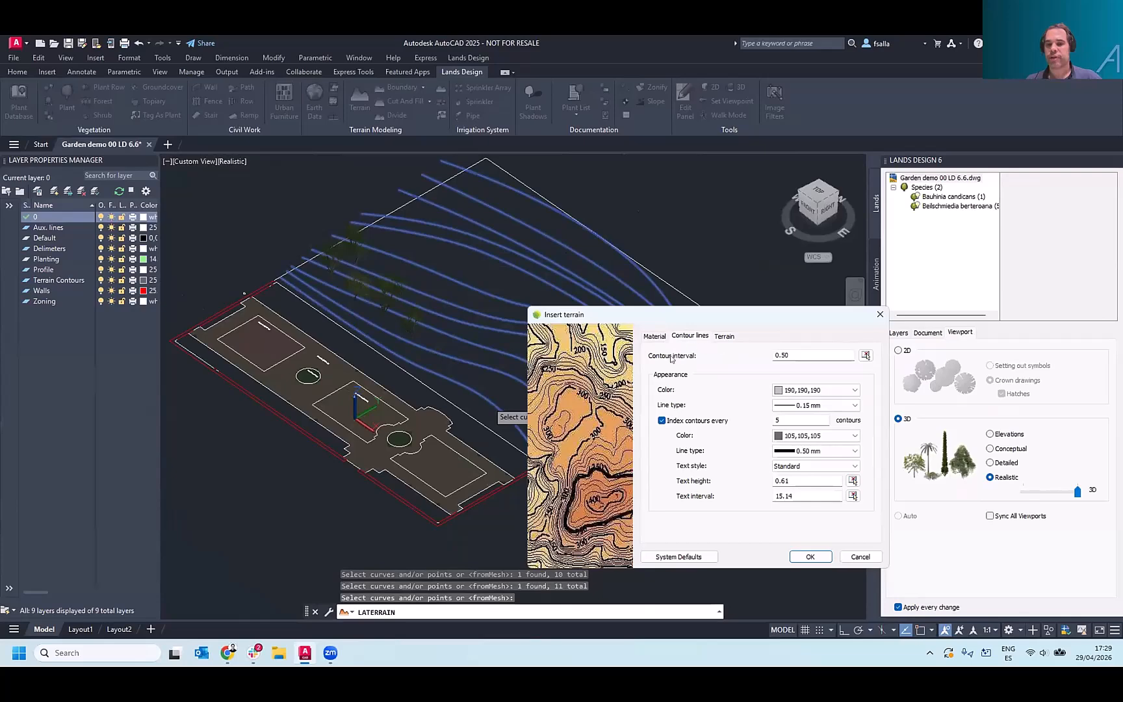
click(655, 337)
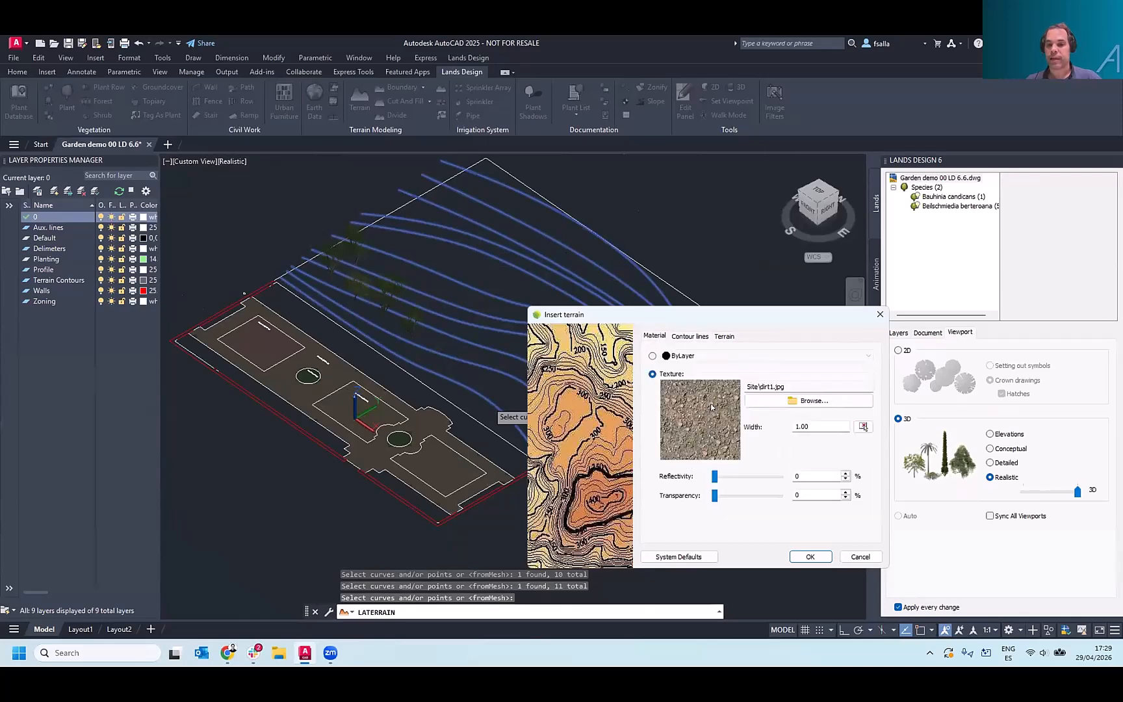
click(723, 337)
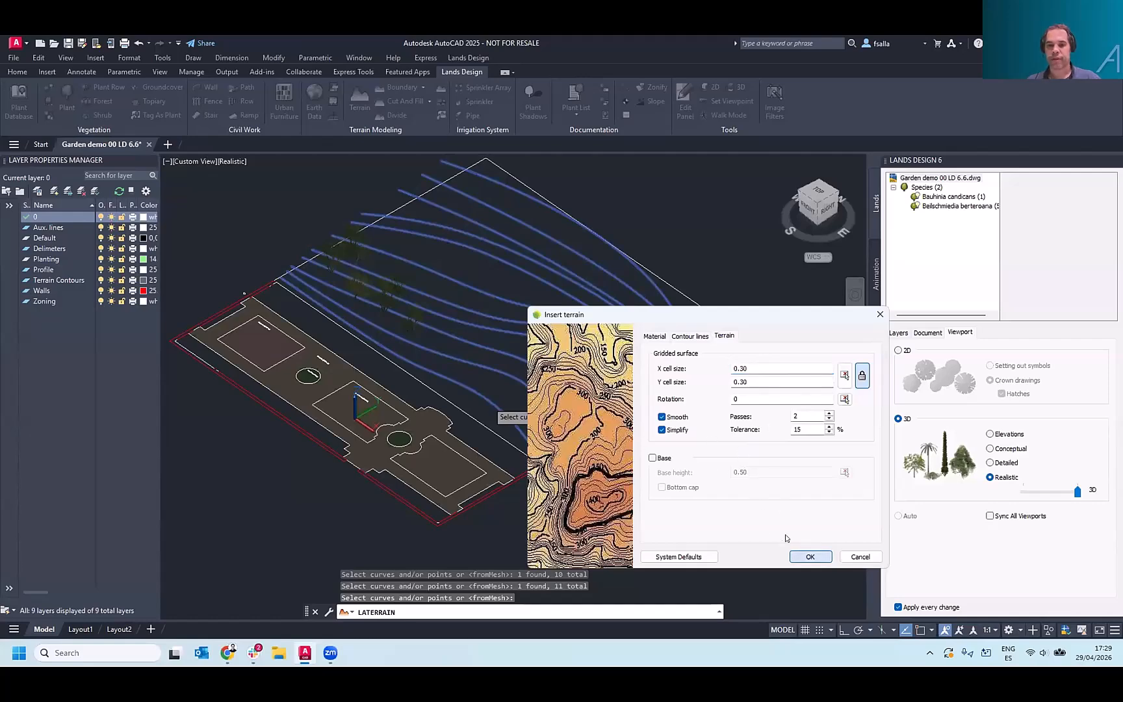
click(809, 556)
key(Escape)
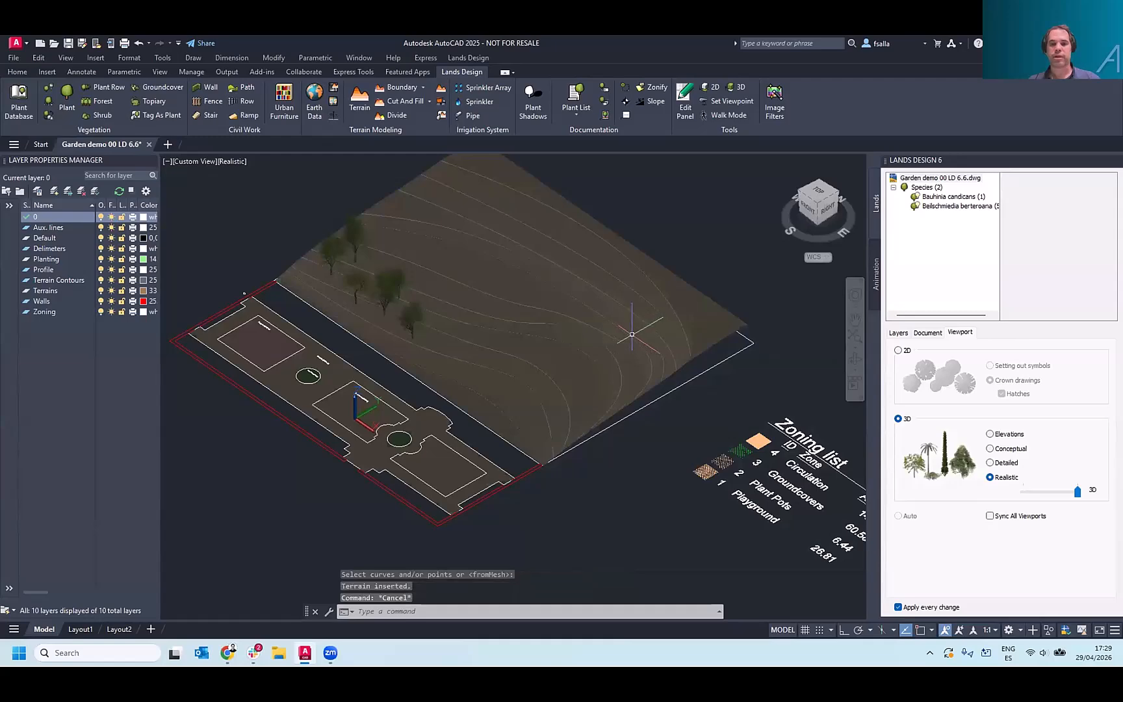
- Turn off the Terrain Contours layer so only the terrain surface is displayed
shift+middle_drag(634, 376, 603, 281)
scroll(624, 328, up, 2)
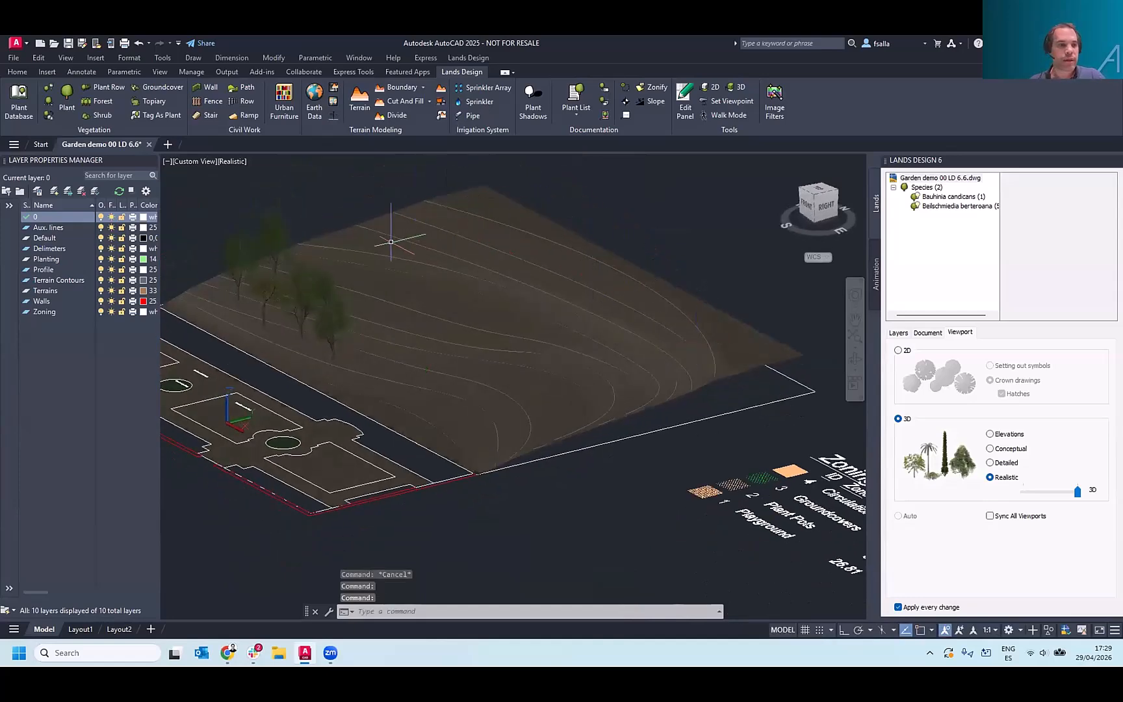
click(101, 279)
scroll(702, 362, down, 2)
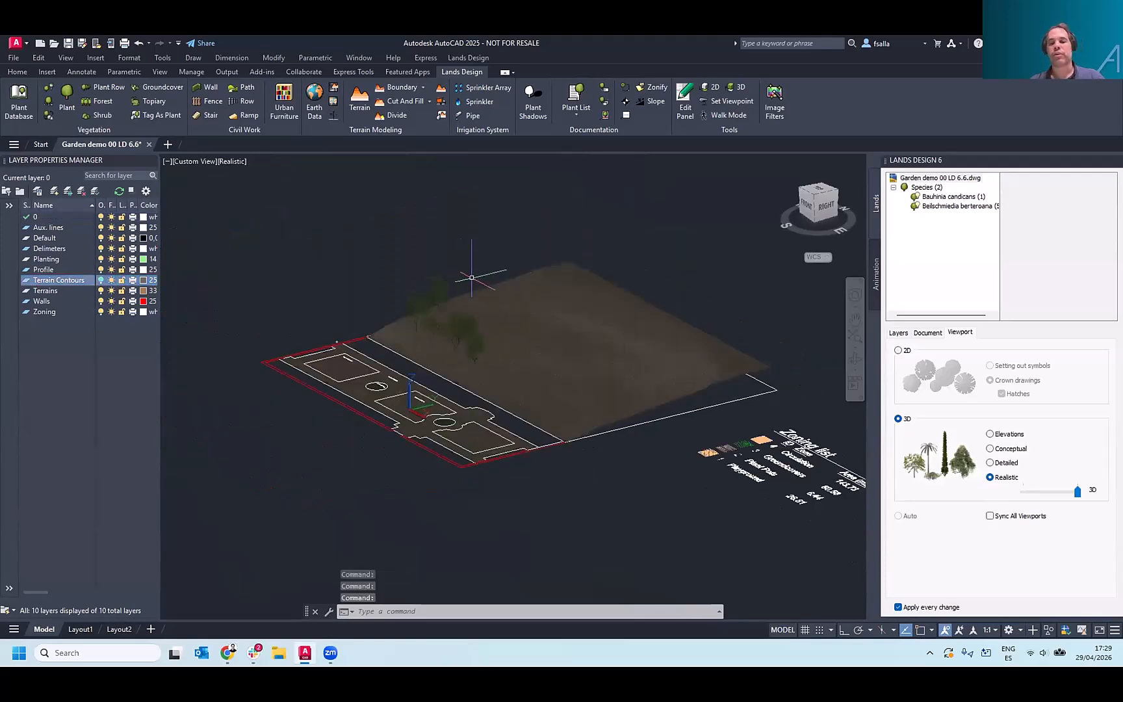
scroll(494, 283, up, 1)
scroll(346, 260, down, 2)
scroll(620, 339, up, 2)
- Select the terrain and raise one of its elevation curves vertically by about 2 units with its grip
click(517, 313)
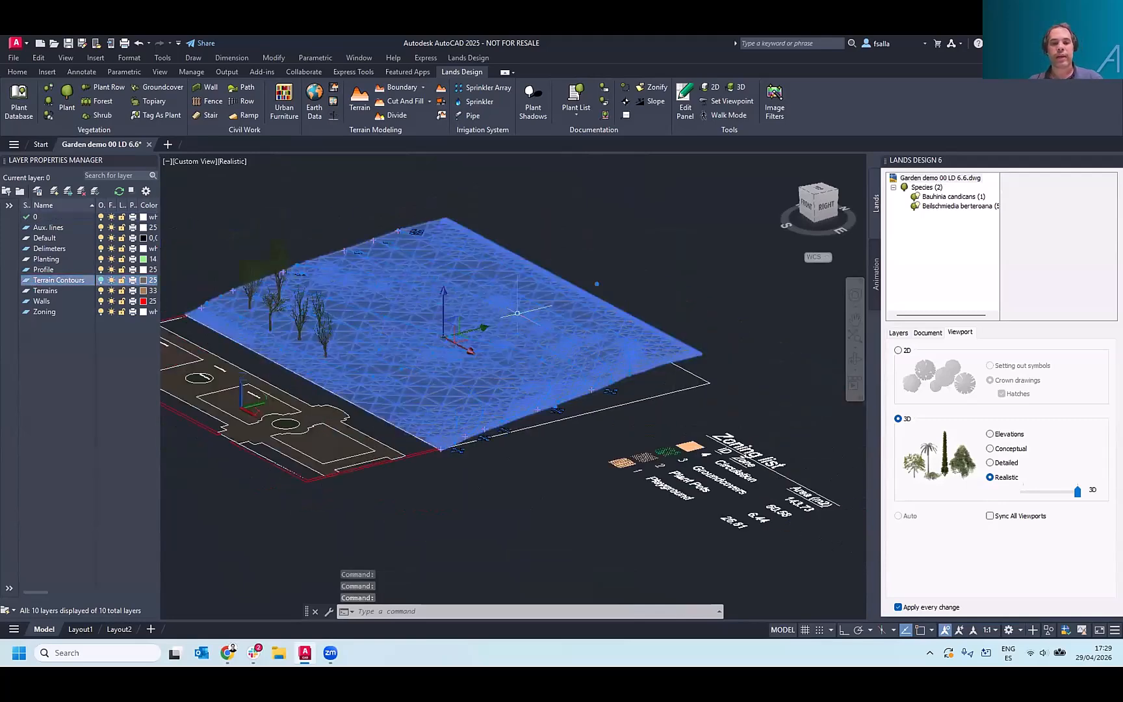
scroll(588, 371, up, 1)
scroll(561, 359, up, 2)
scroll(602, 237, down, 2)
scroll(555, 265, up, 1)
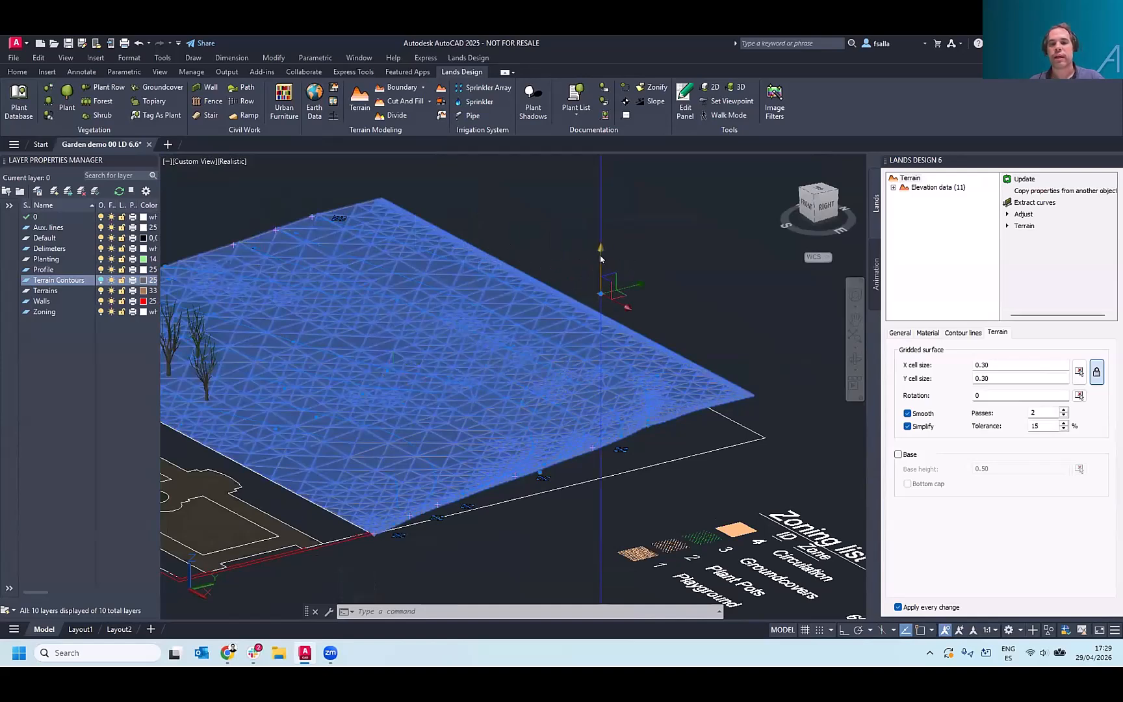
click(601, 292)
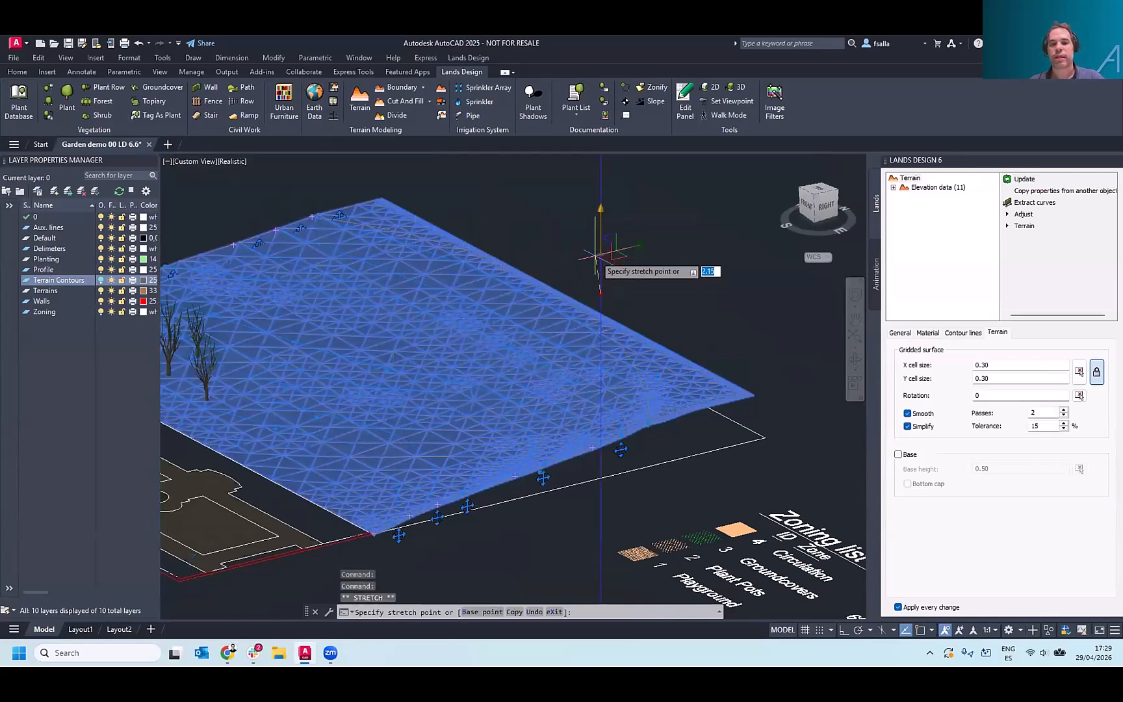
click(596, 256)
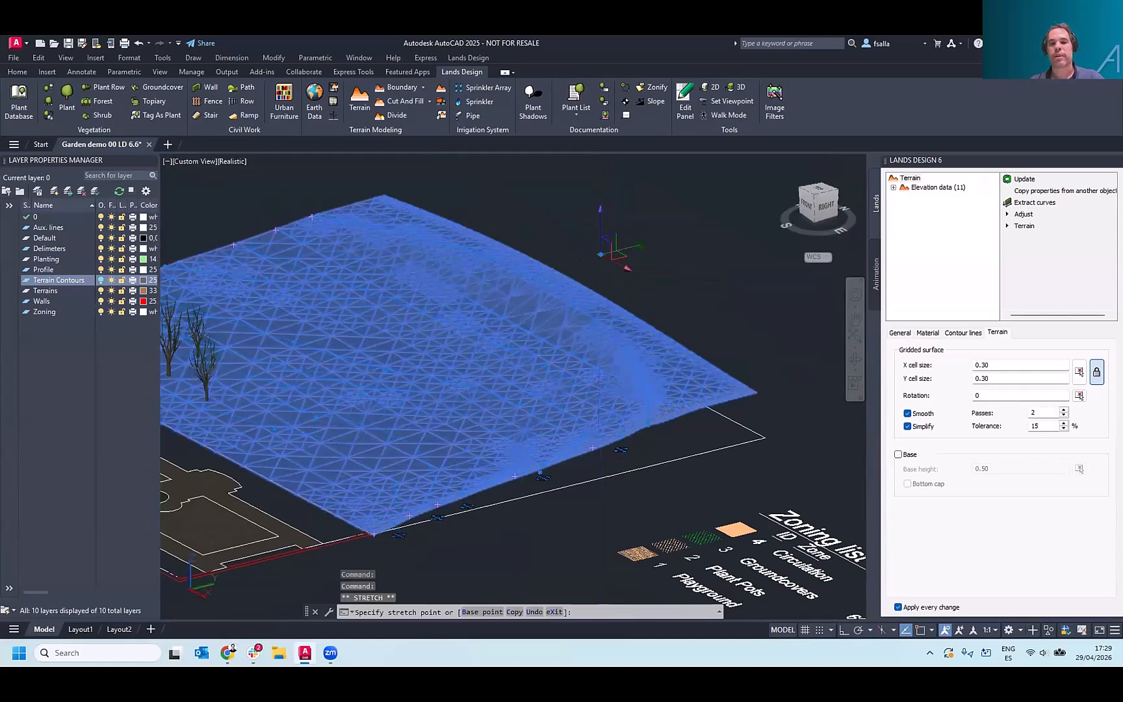
key(Escape)
scroll(621, 350, down, 2)
mouse_move(570, 364)
shift+middle_down()
mouse_move(476, 323)
mouse_move(519, 351)
mouse_move(507, 361)
mouse_move(551, 384)
shift+middle_up()
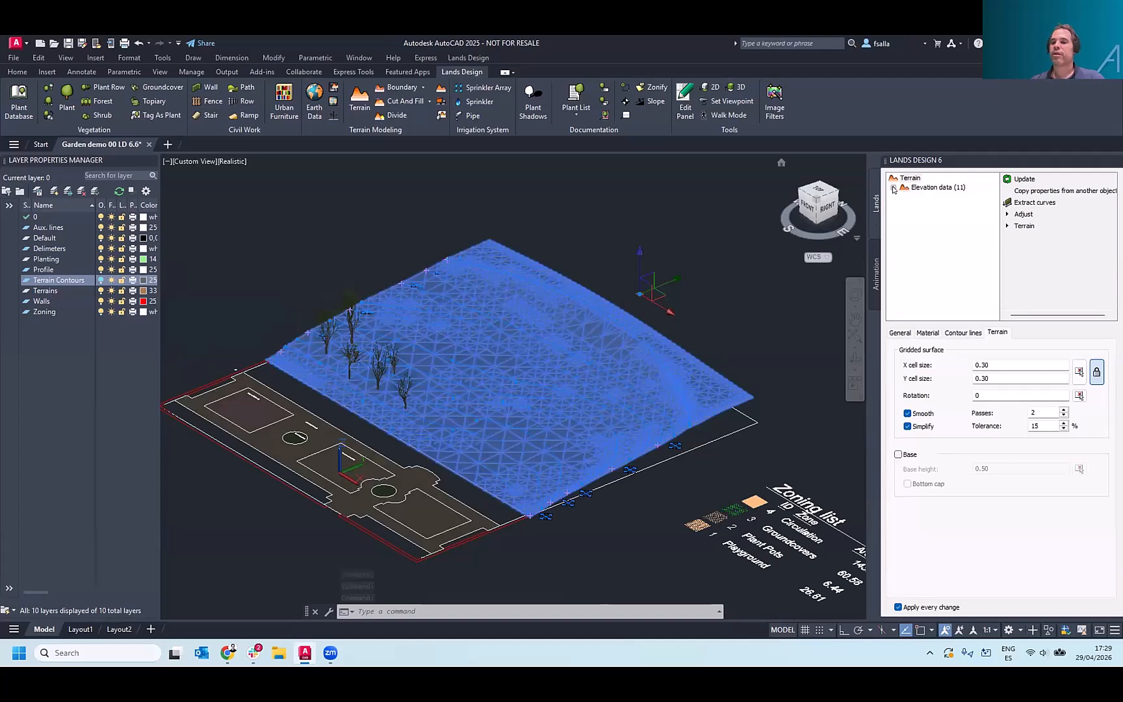
- Expand the terrain's elevation data and highlight several of its contour lines one by one on the model
double_click(913, 191)
click(925, 217)
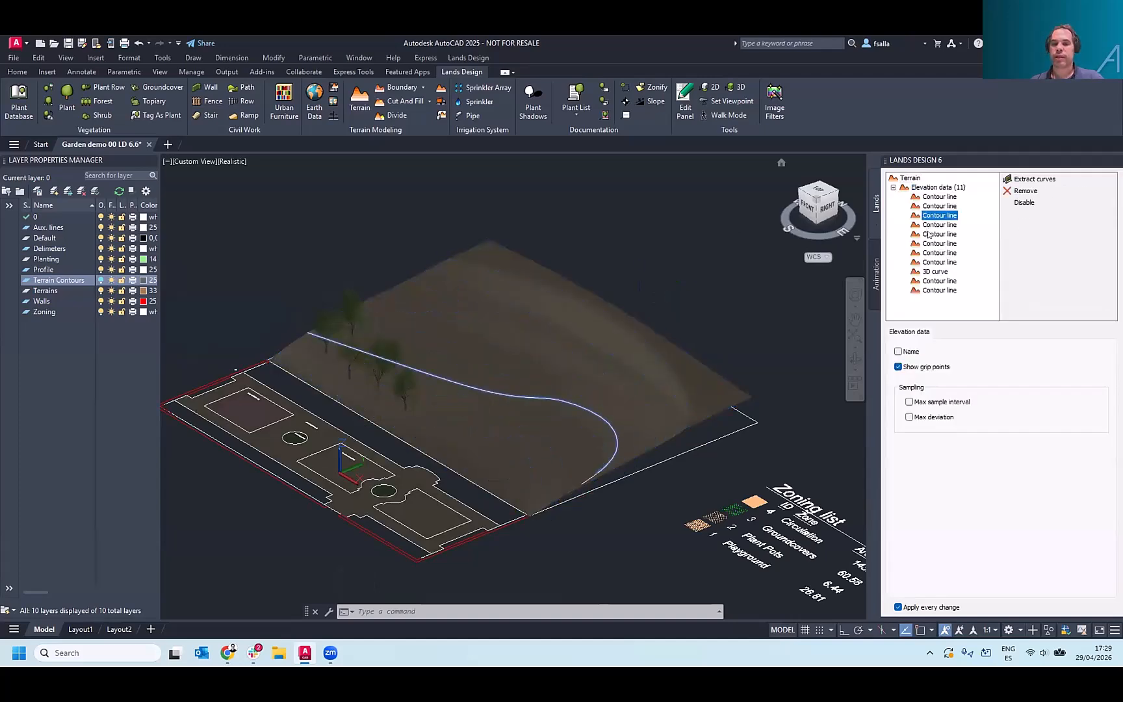
click(934, 244)
click(938, 281)
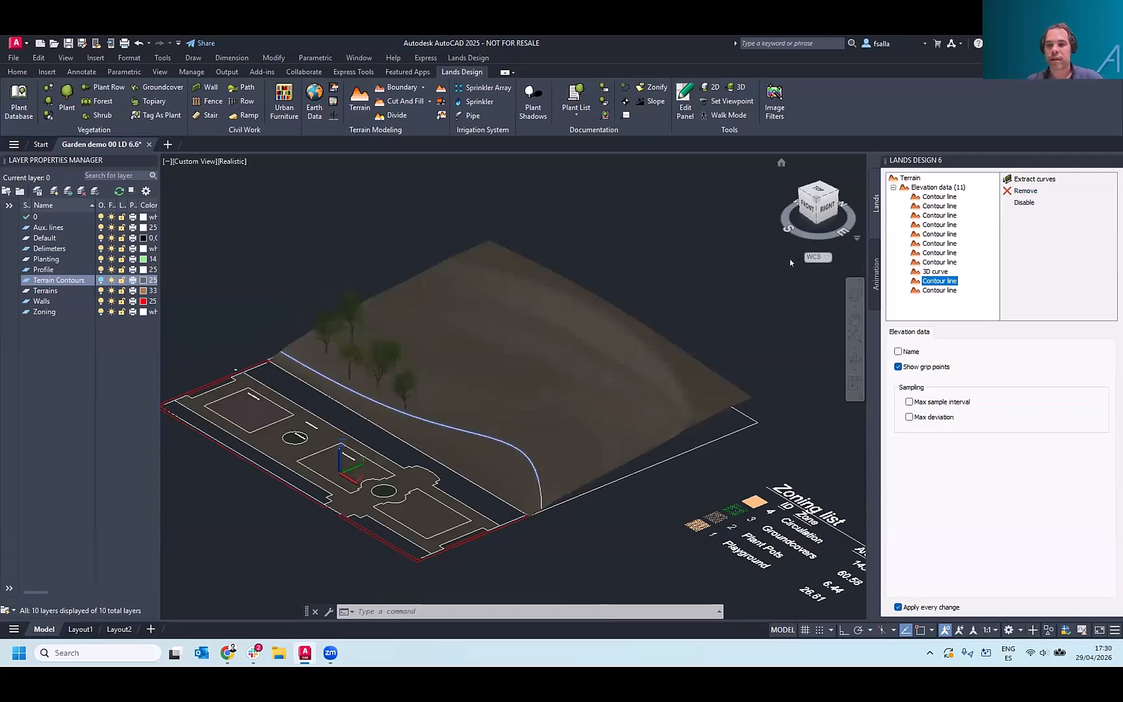
- Clear the selection and show the garden from the top with the viewport set to 2D
click(772, 261)
key(Escape)
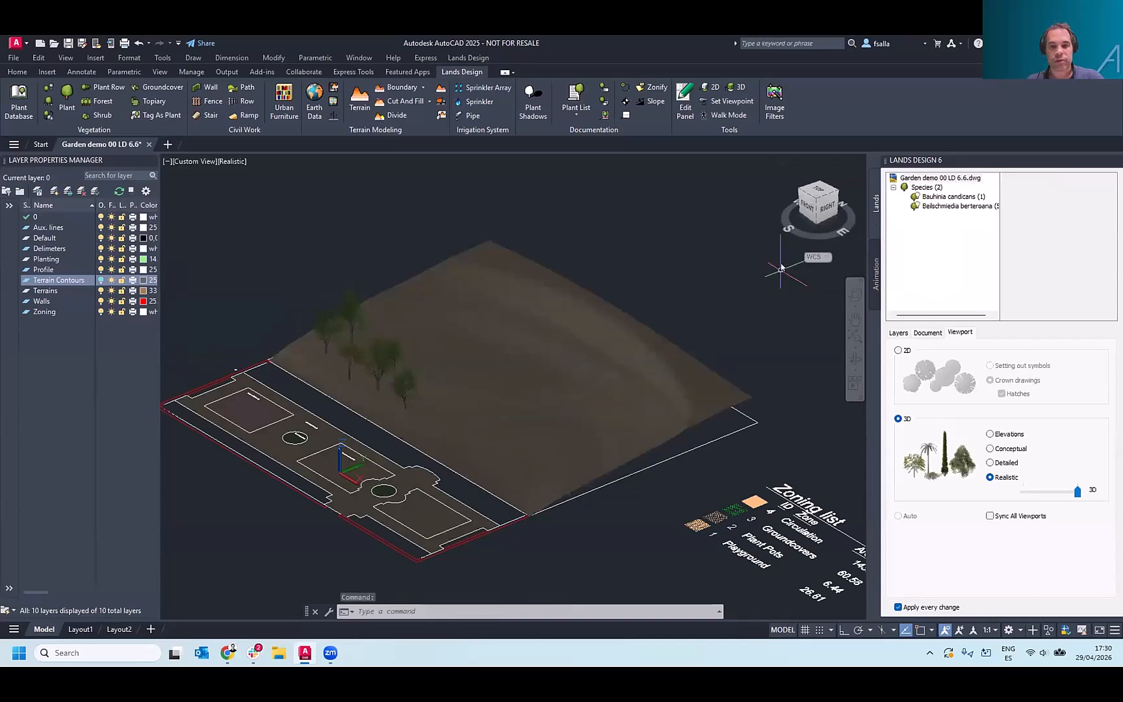
key(Escape)
scroll(273, 403, up, 3)
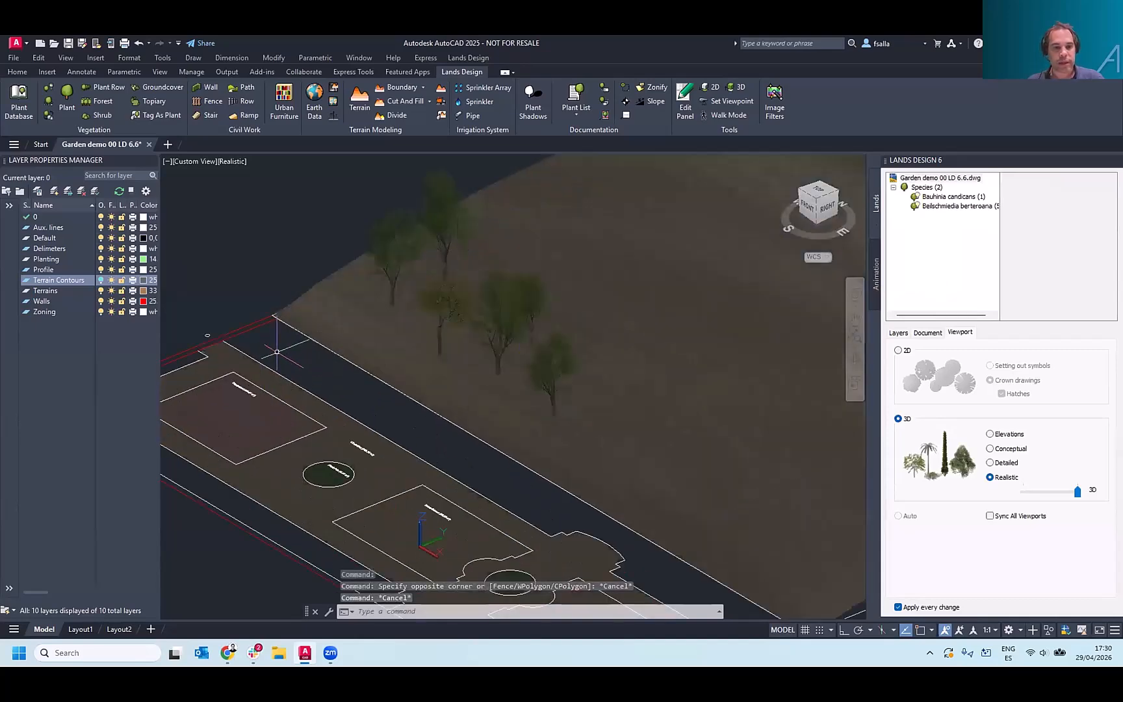
scroll(276, 351, down, 2)
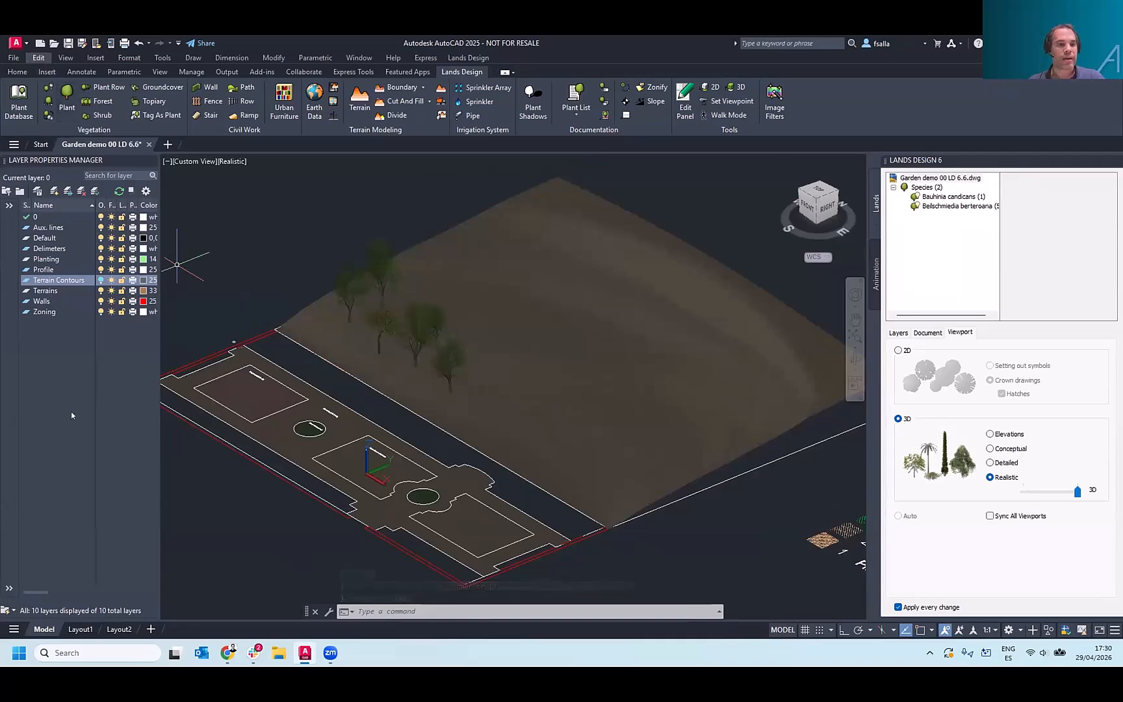
click(817, 190)
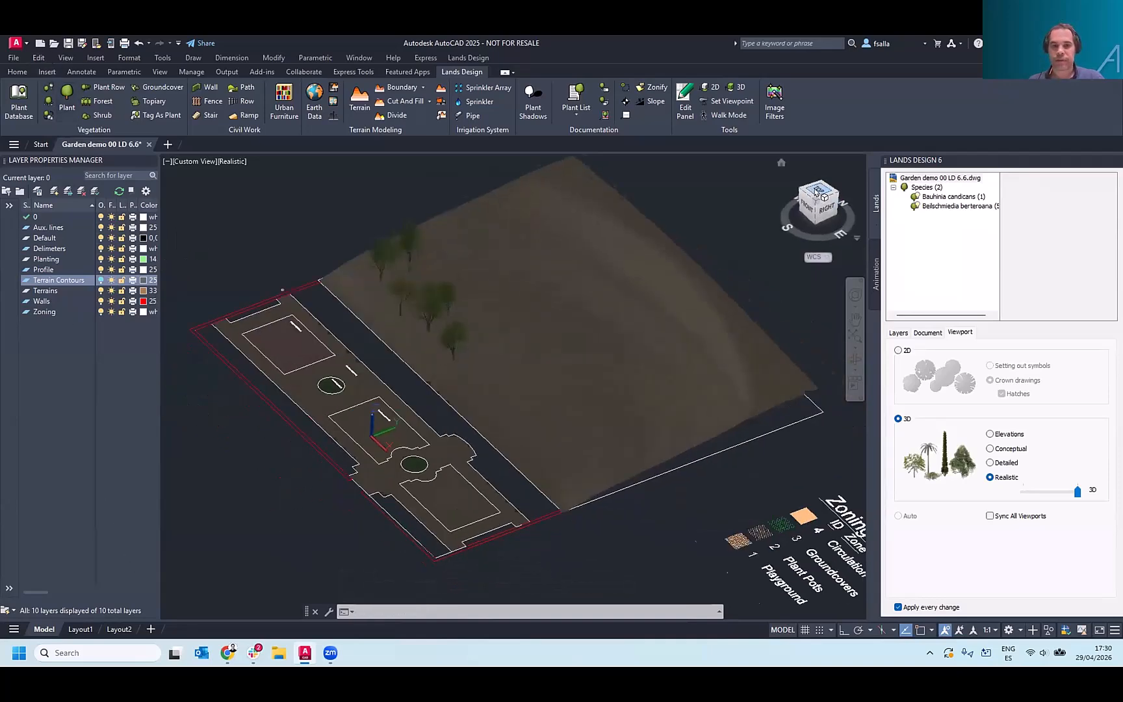
click(898, 350)
scroll(325, 487, up, 5)
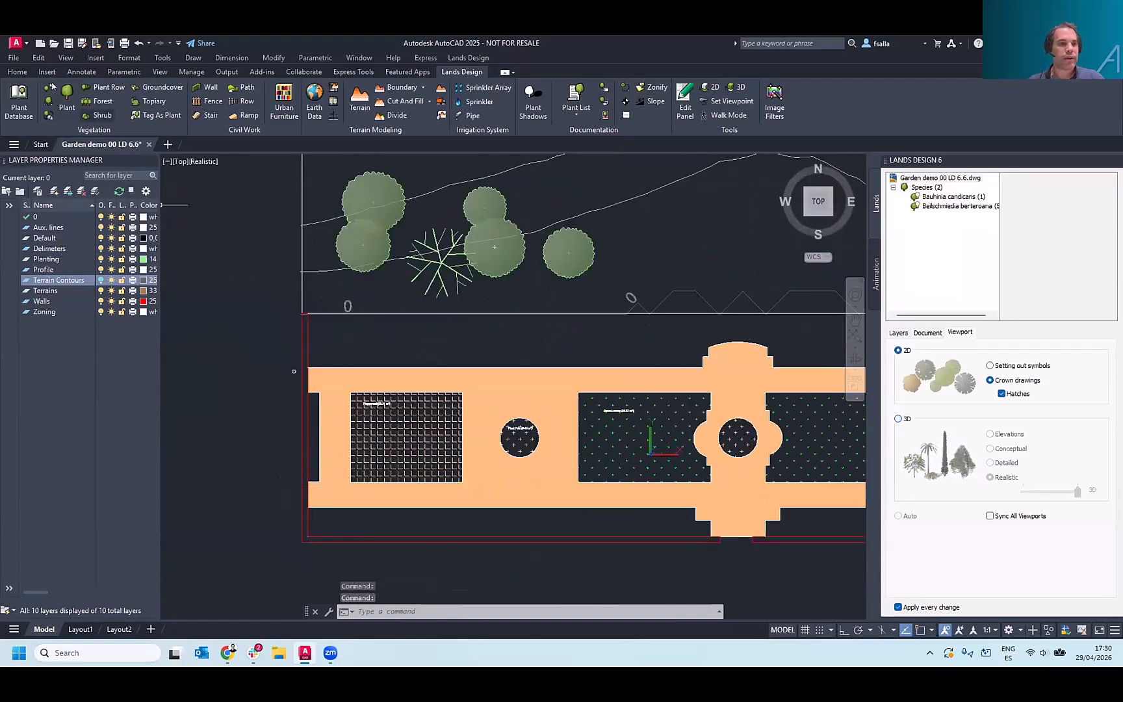
- Draw a horizontal line along the upper edge of the circulation zone, from the west wall to the east wall
click(17, 71)
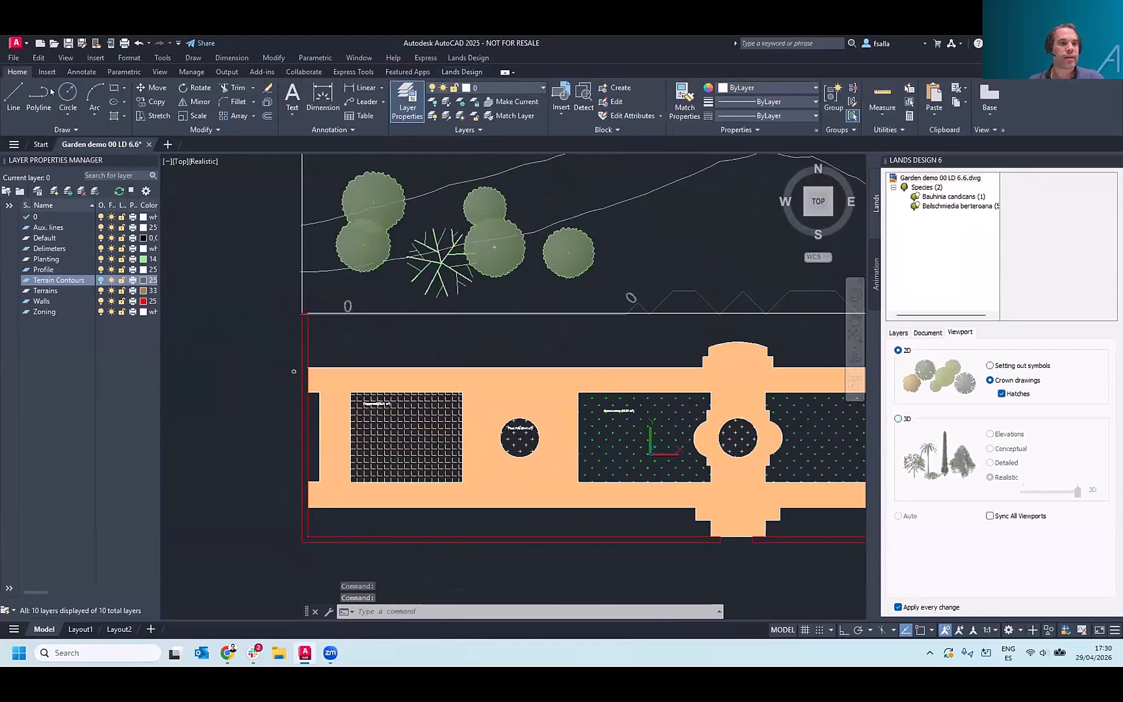
click(14, 96)
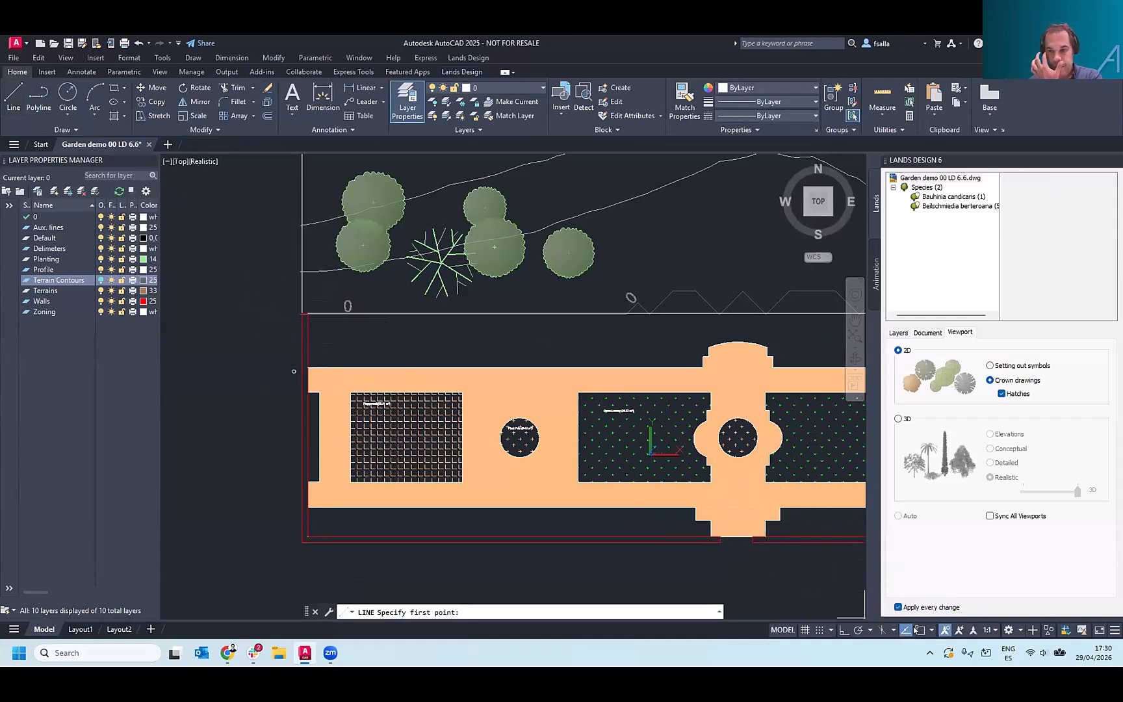
click(302, 369)
scroll(303, 369, down, 4)
scroll(572, 377, up, 4)
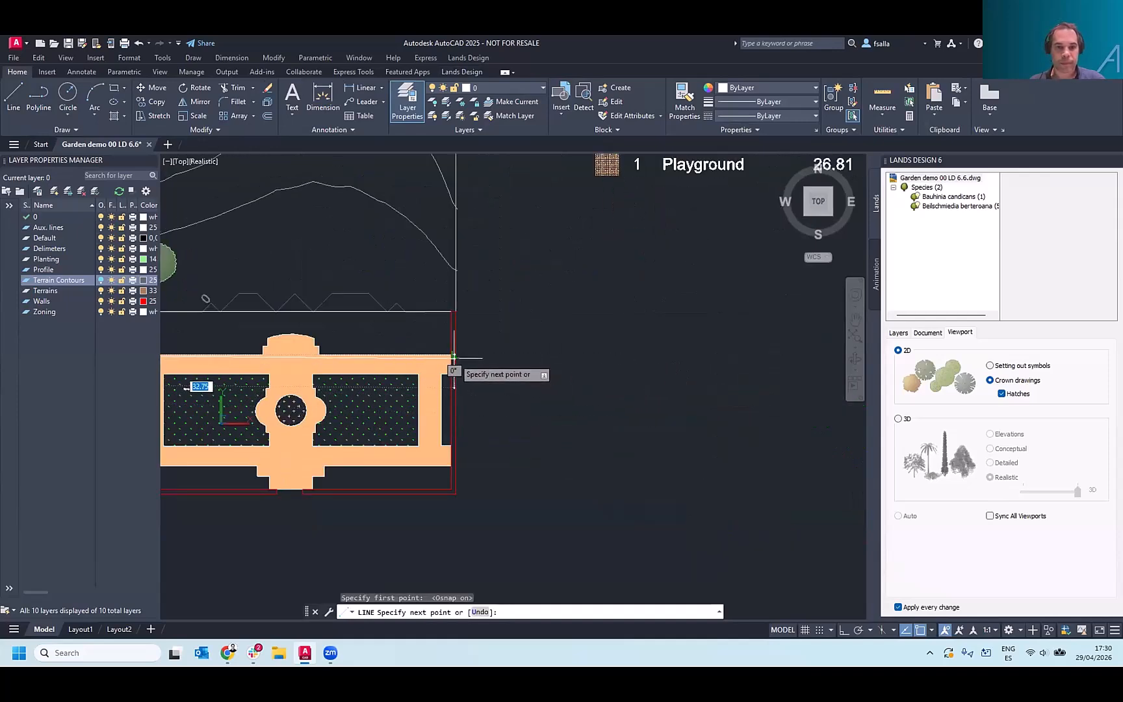
scroll(565, 388, down, 2)
right_click(565, 388)
key(Escape)
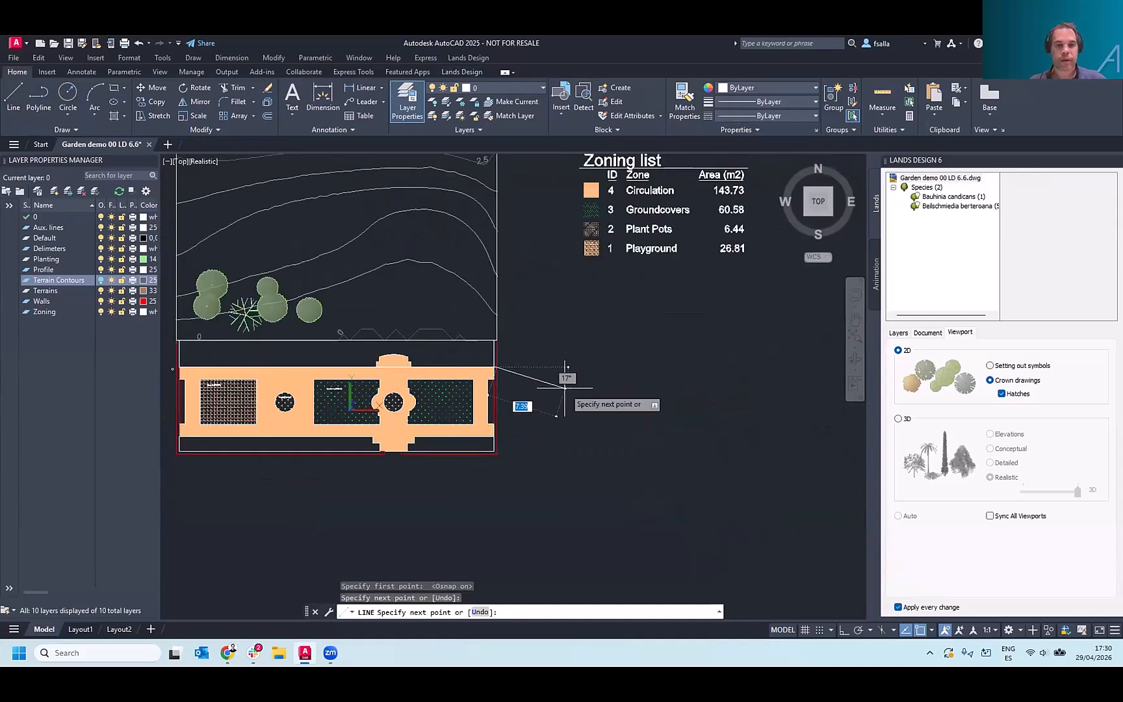
key(Escape)
- Add the line along the circulation zone's upper edge to the terrain with the Add Contour command
middle_drag(426, 294, 451, 336)
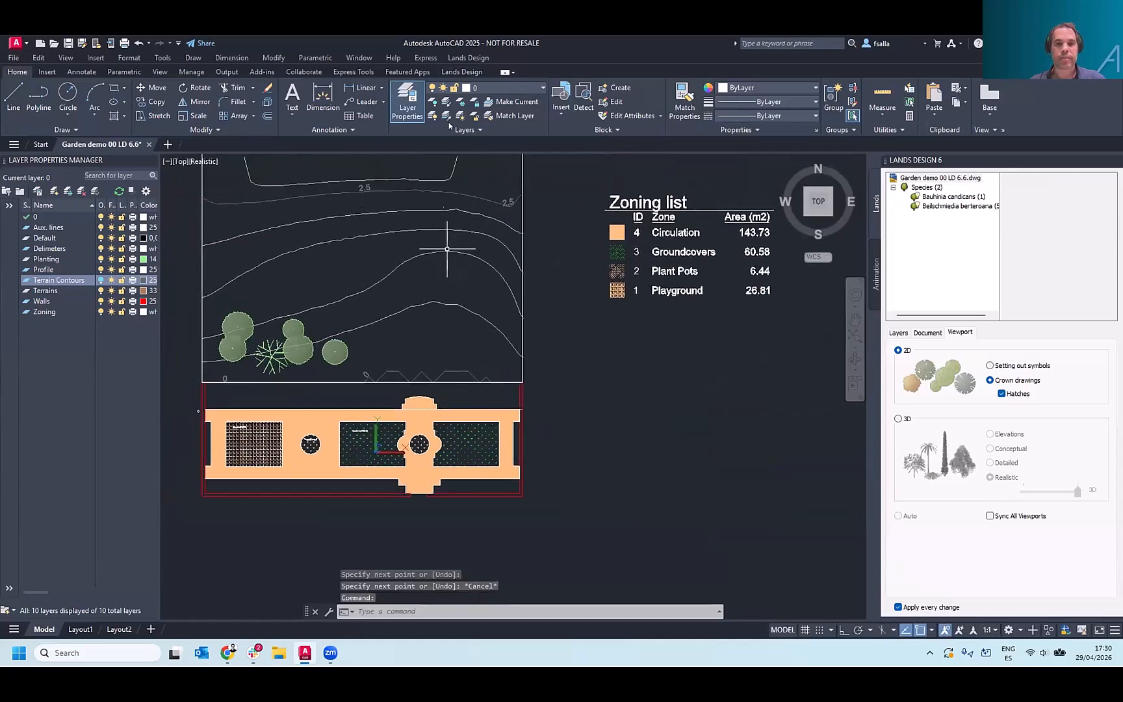
click(462, 72)
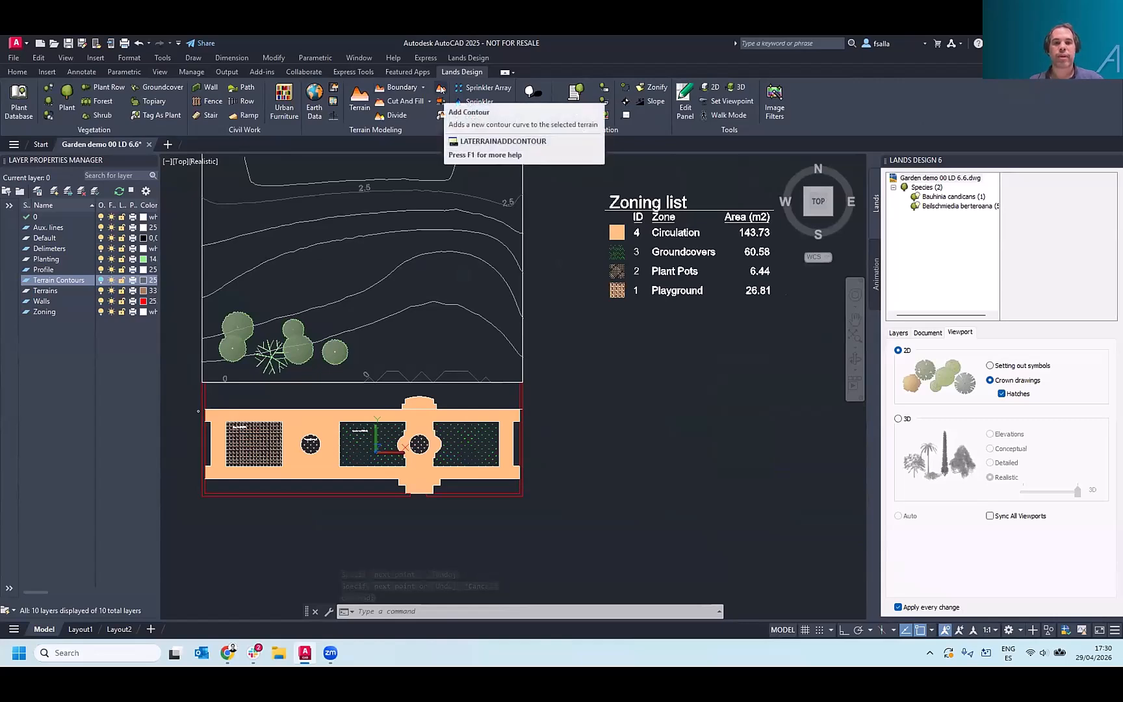
click(440, 89)
click(460, 306)
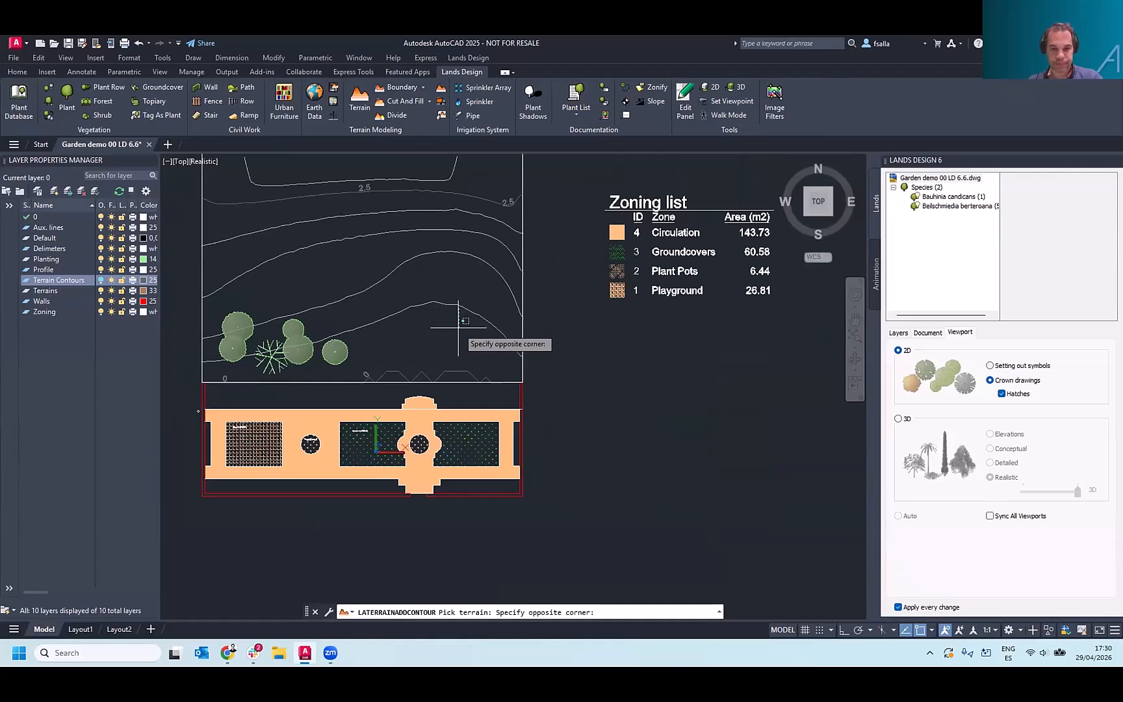
click(453, 306)
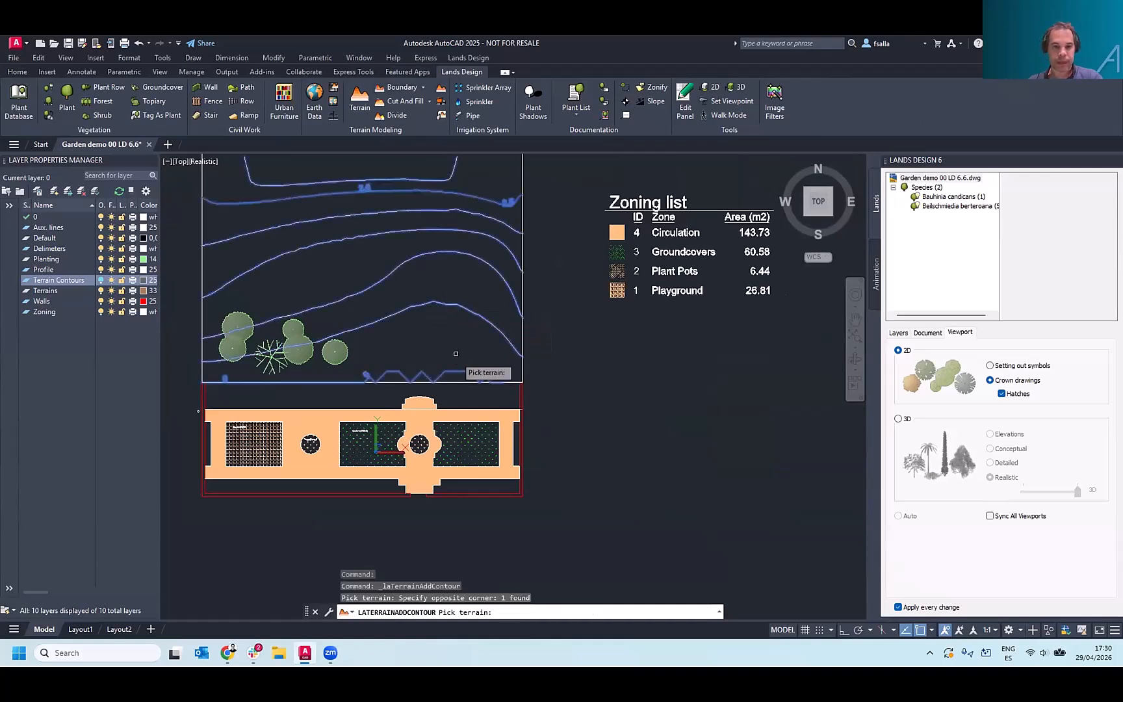
scroll(427, 409, up, 3)
click(423, 409)
key(Return)
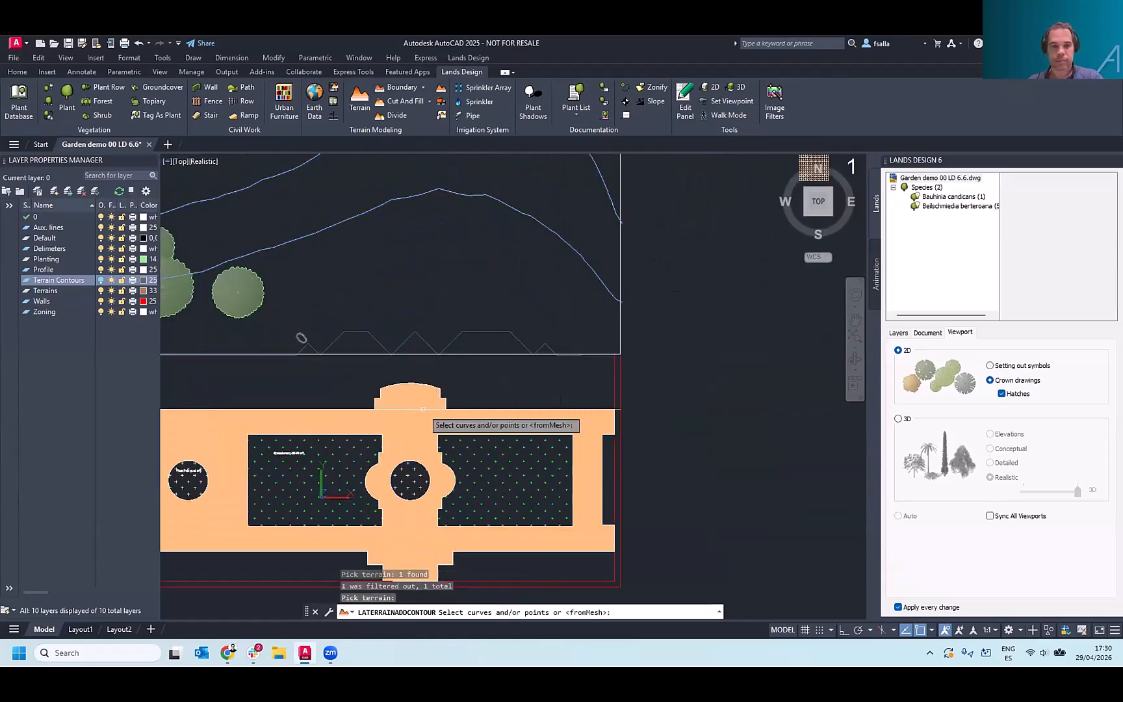
click(400, 409)
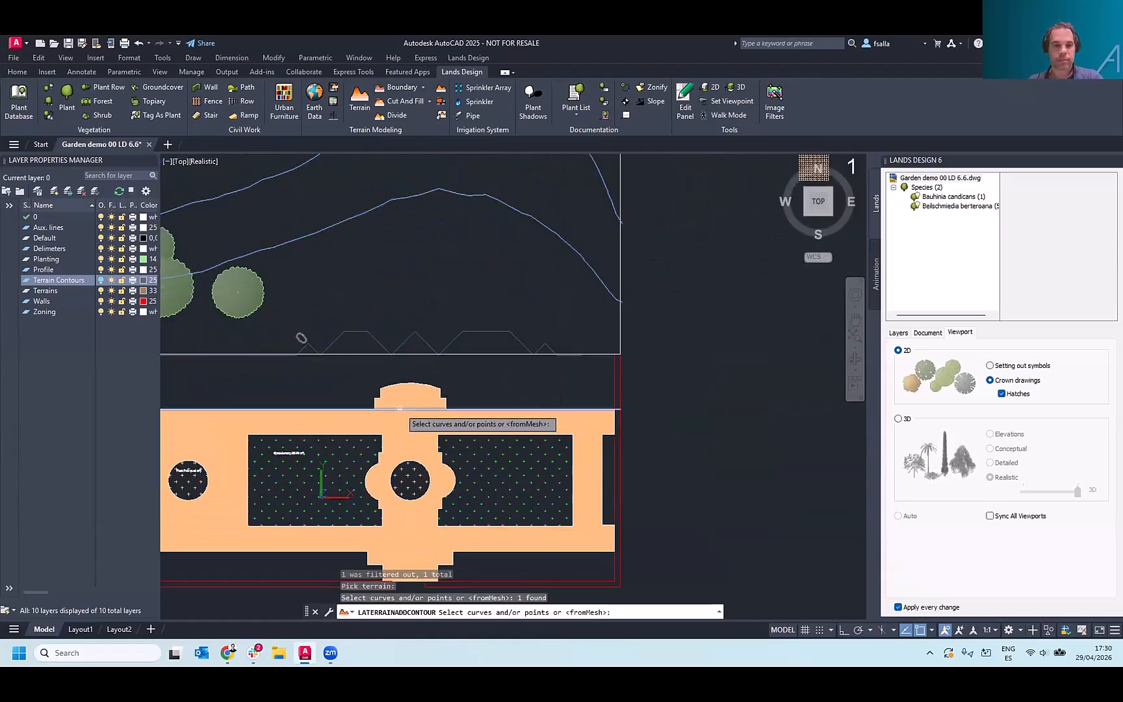
key(Return)
- Switch to the SE isometric view and set the viewport to 3D to inspect the extended terrain
scroll(475, 289, down, 4)
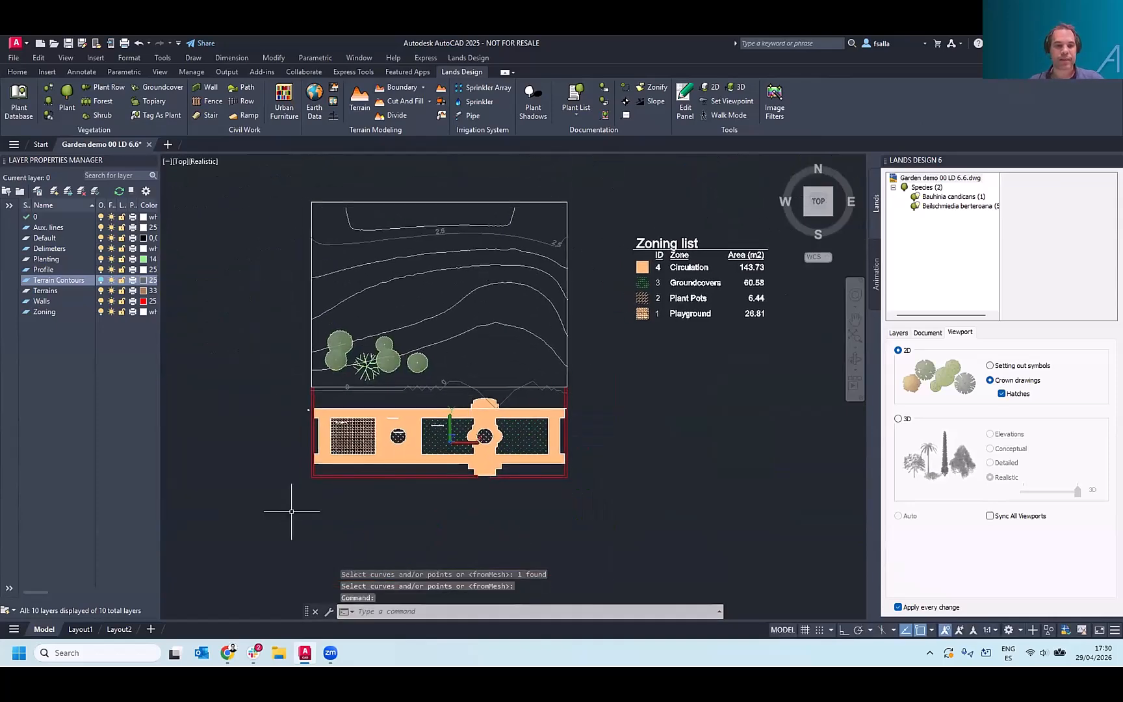
click(829, 214)
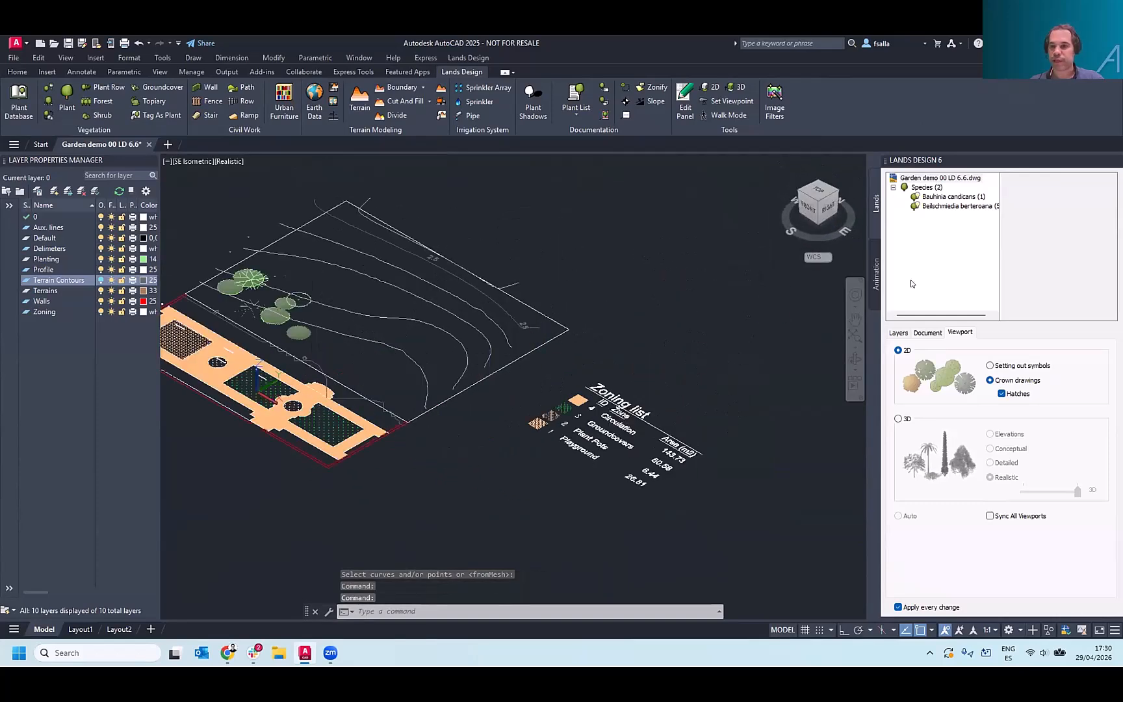
click(899, 418)
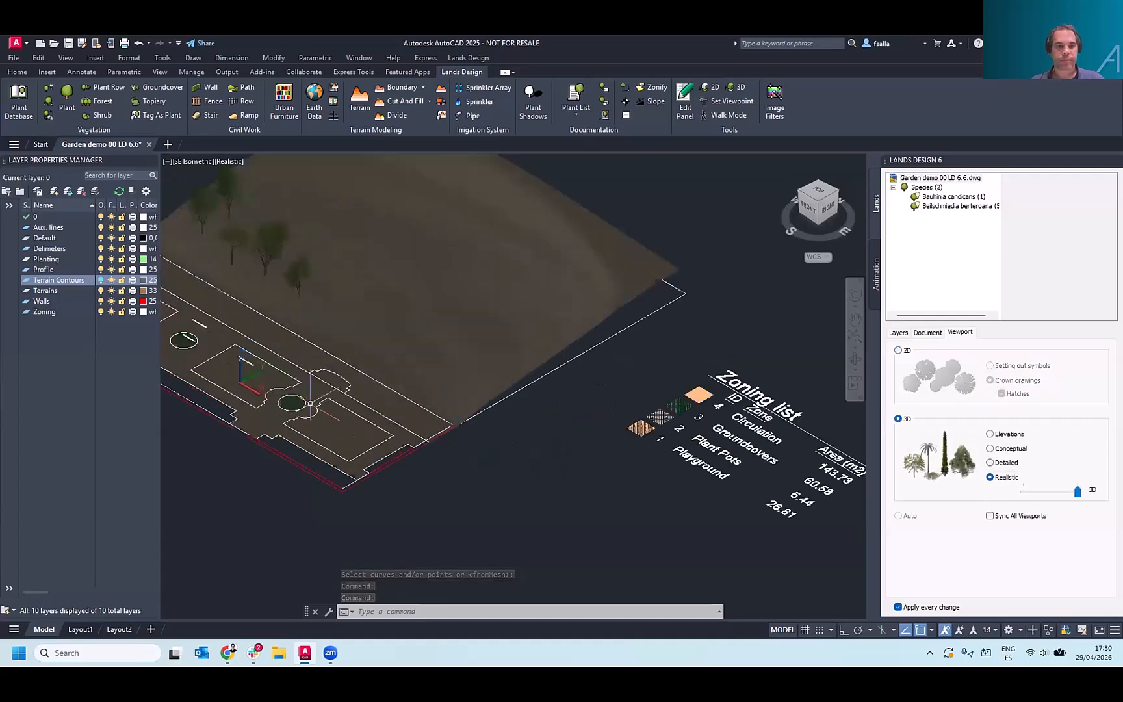
scroll(327, 273, up, 2)
- Enable showing both 2D and 3D in 3D views for the terrain, and inspect its contour lines on the surface
click(499, 276)
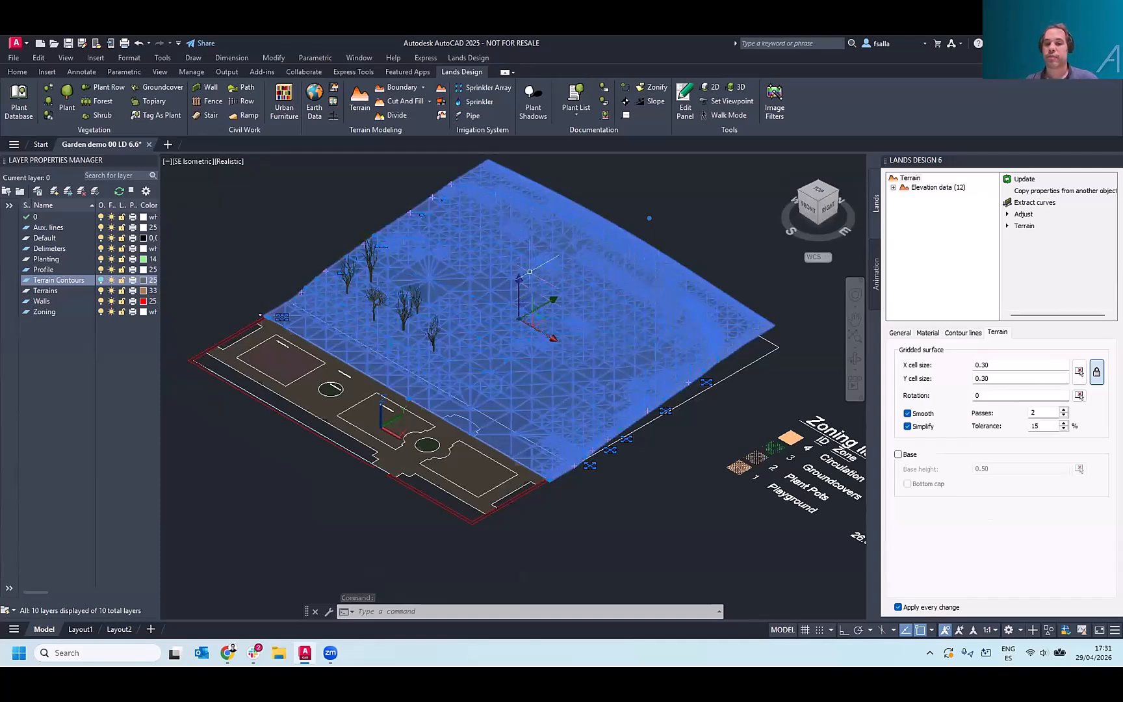
click(900, 333)
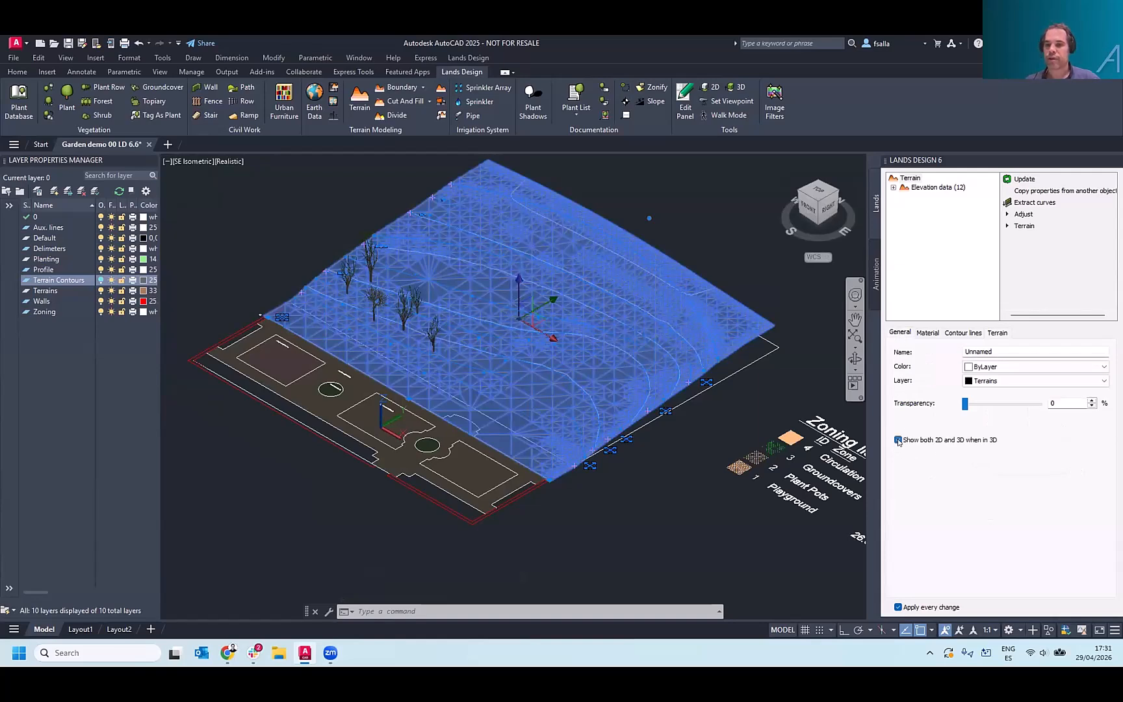
click(898, 440)
key(Escape)
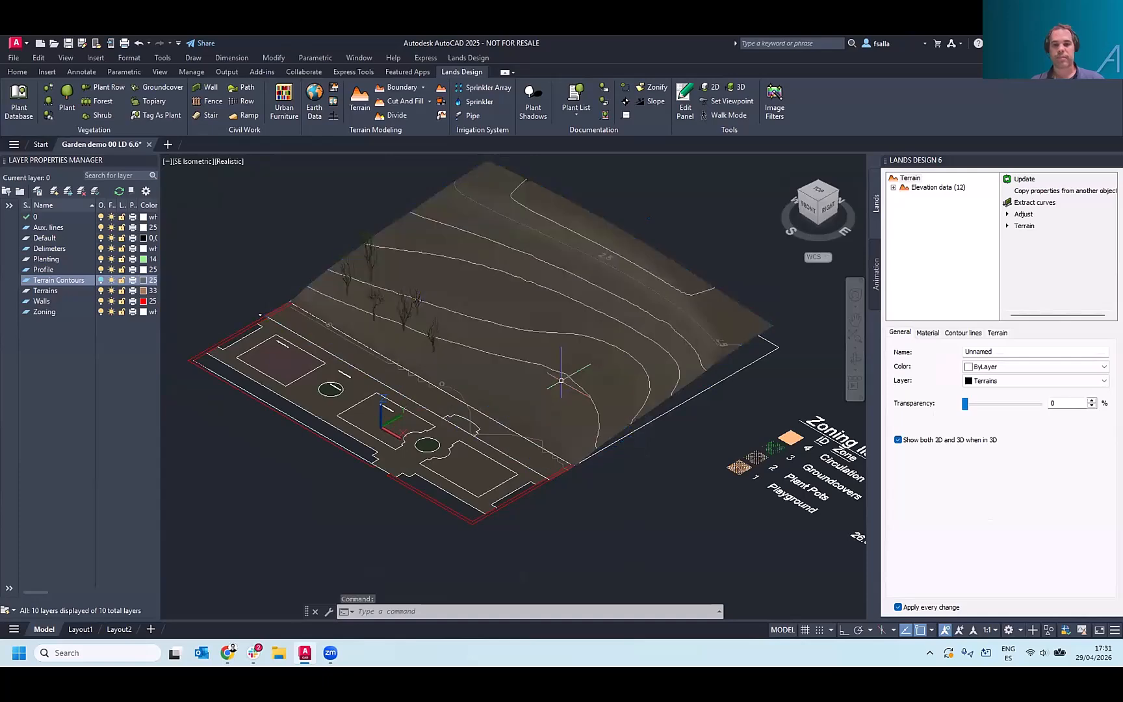
scroll(605, 323, up, 2)
scroll(602, 308, up, 2)
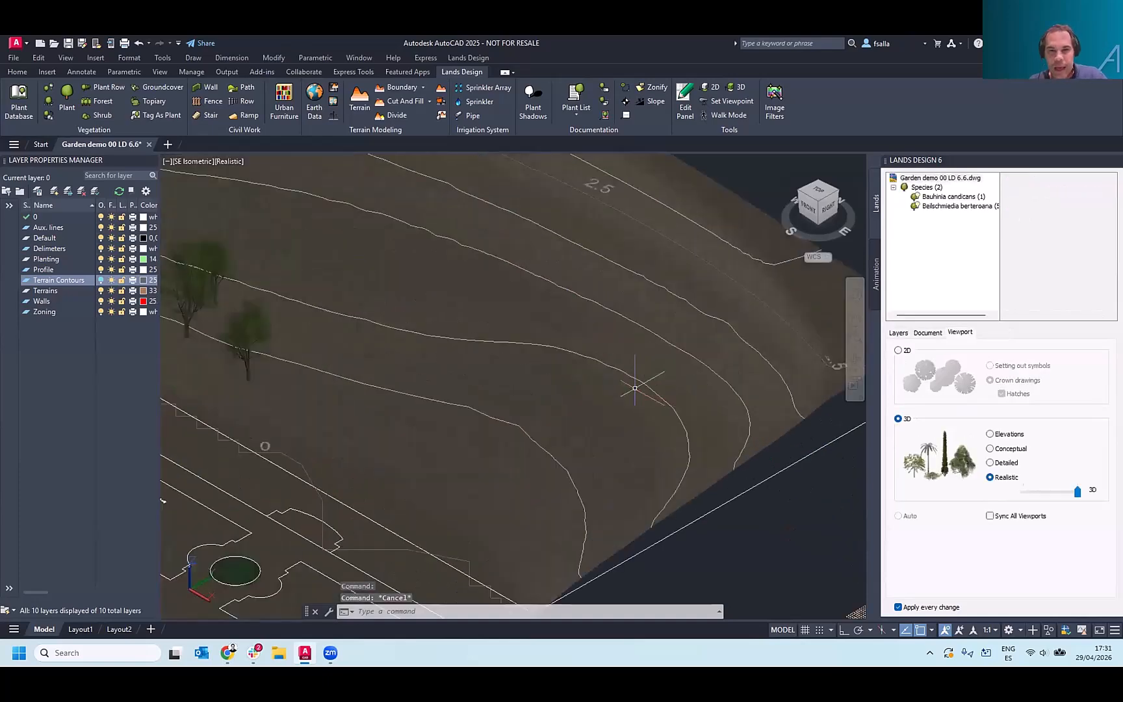
scroll(642, 381, down, 4)
scroll(575, 317, up, 3)
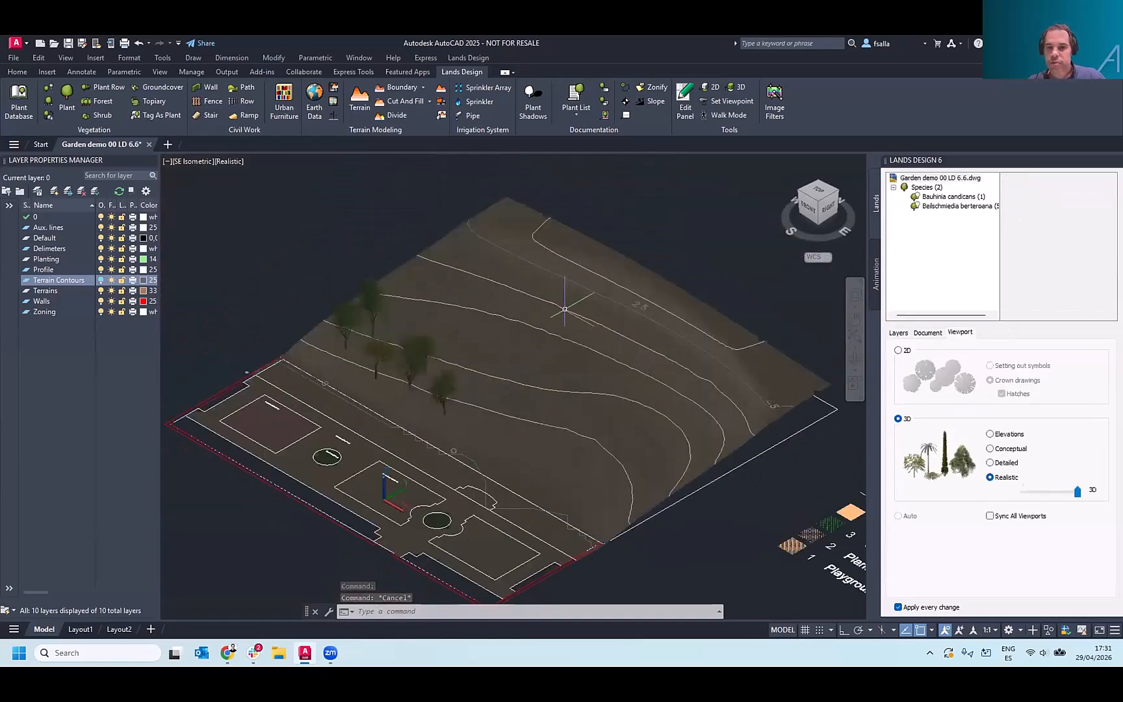
- Set the terrain's contour interval to 0.2
click(565, 310)
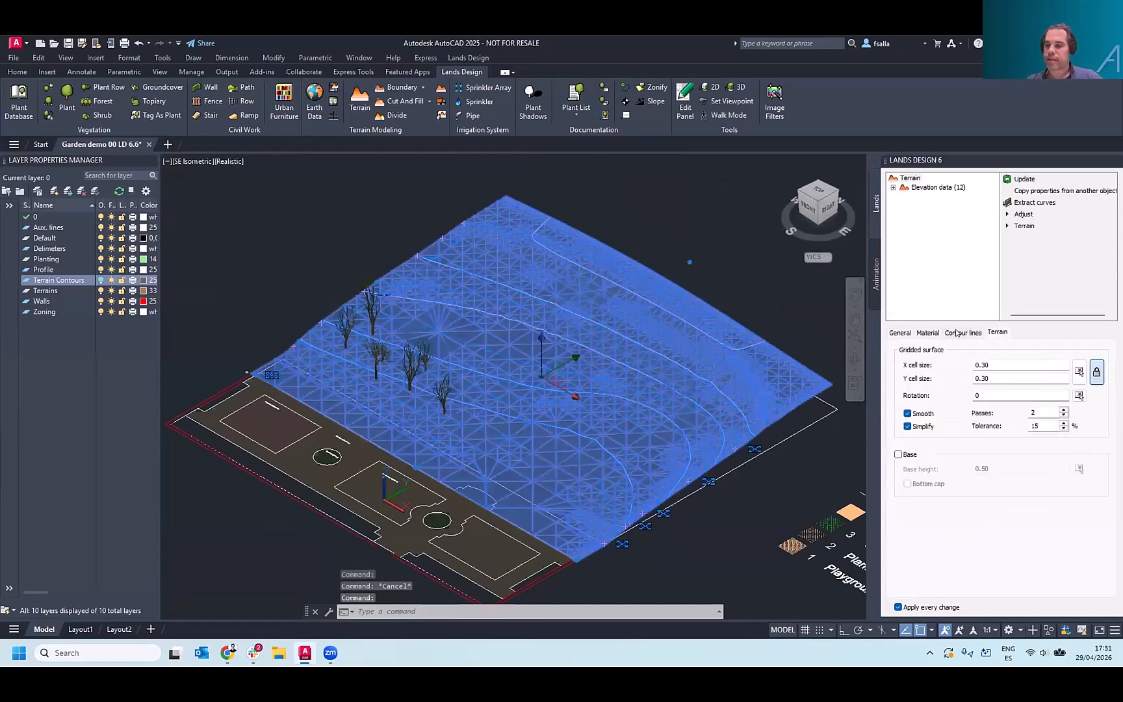
click(952, 333)
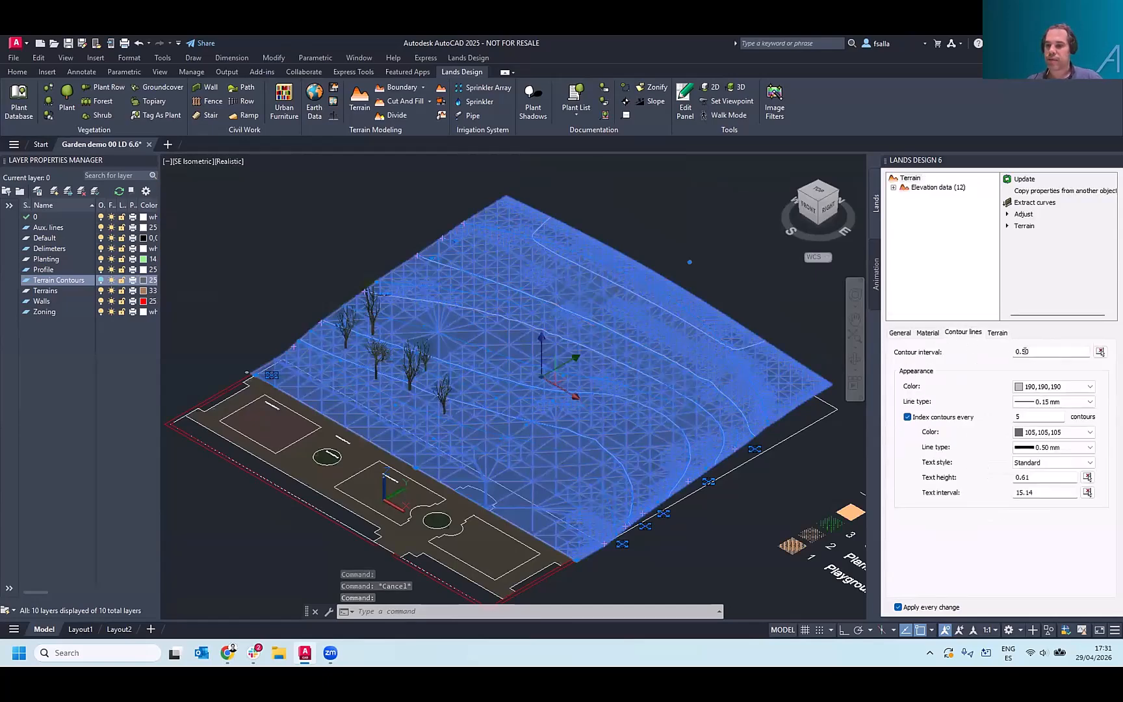
double_click(1039, 352)
text(0.2)
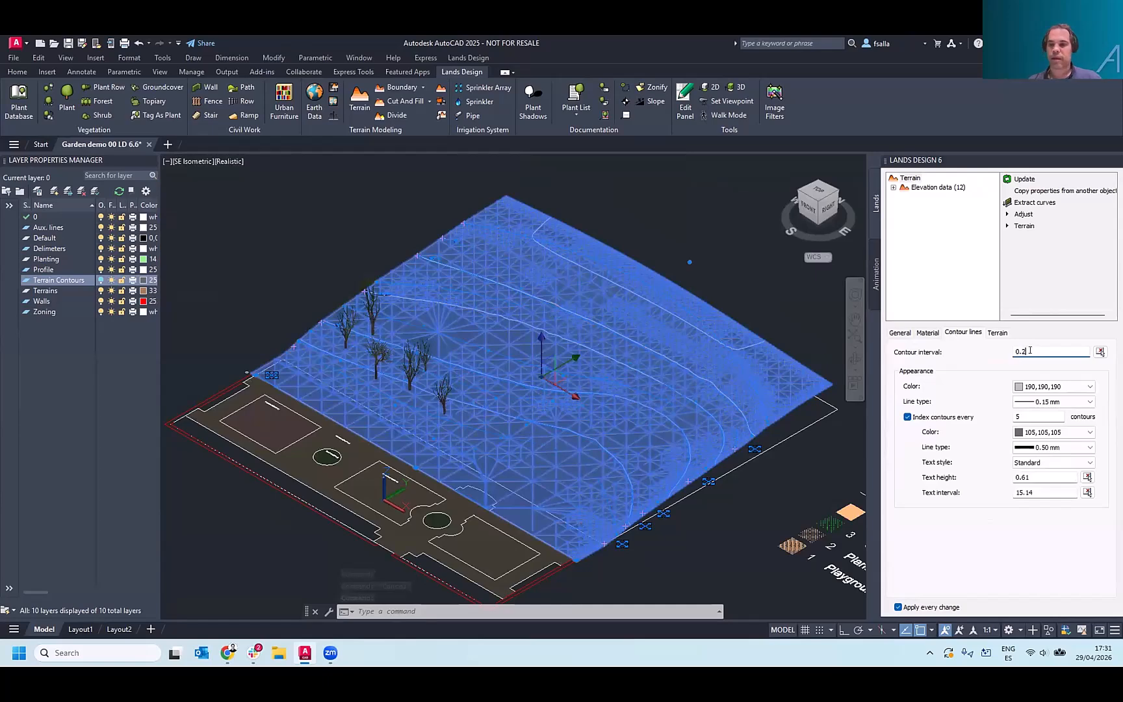
key(Return)
middle_drag(759, 362, 735, 346)
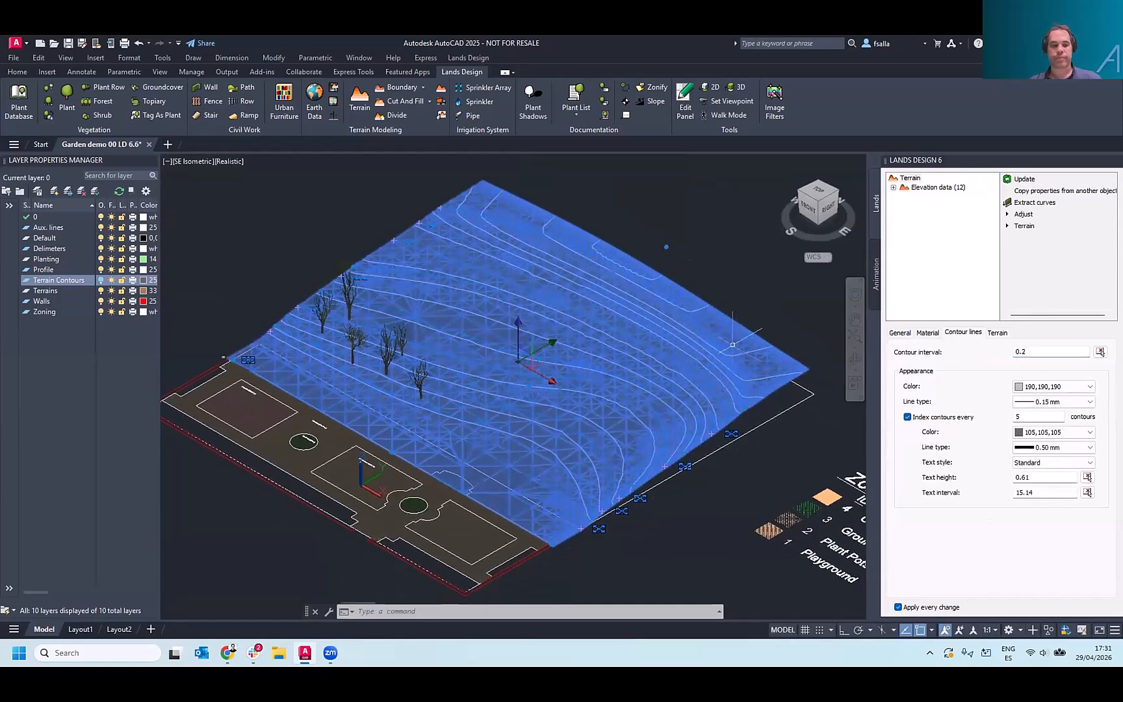
key(Escape)
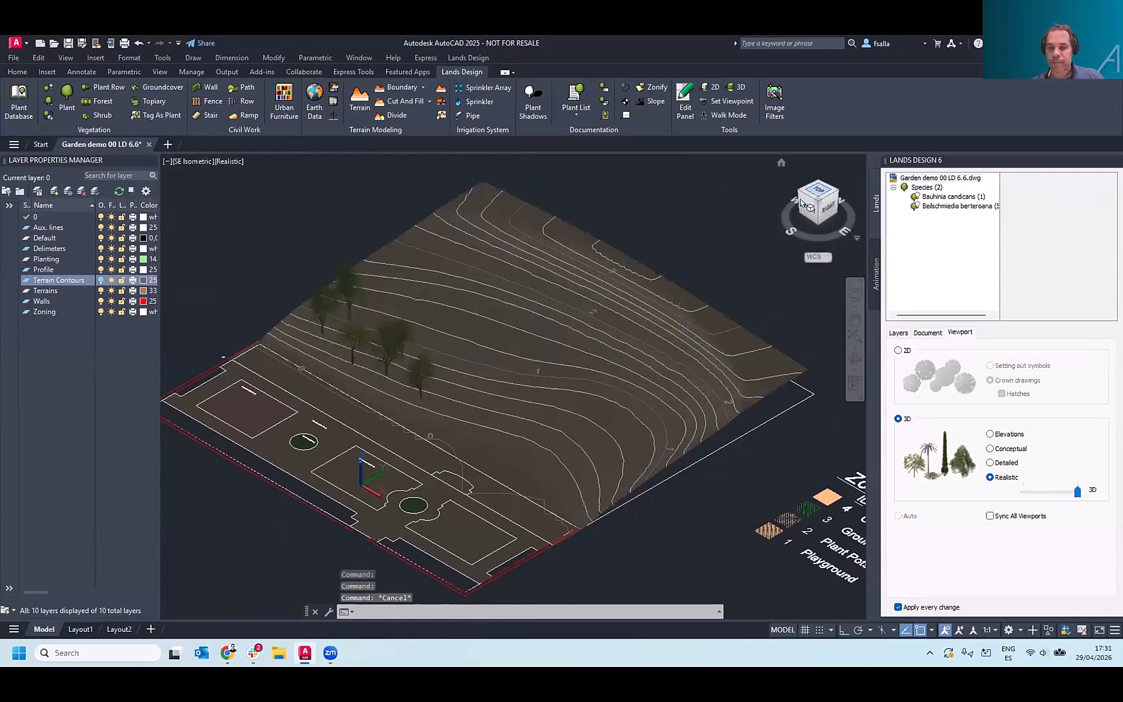
- View the terrain and its contour lines from the top
click(818, 192)
scroll(268, 279, up, 5)
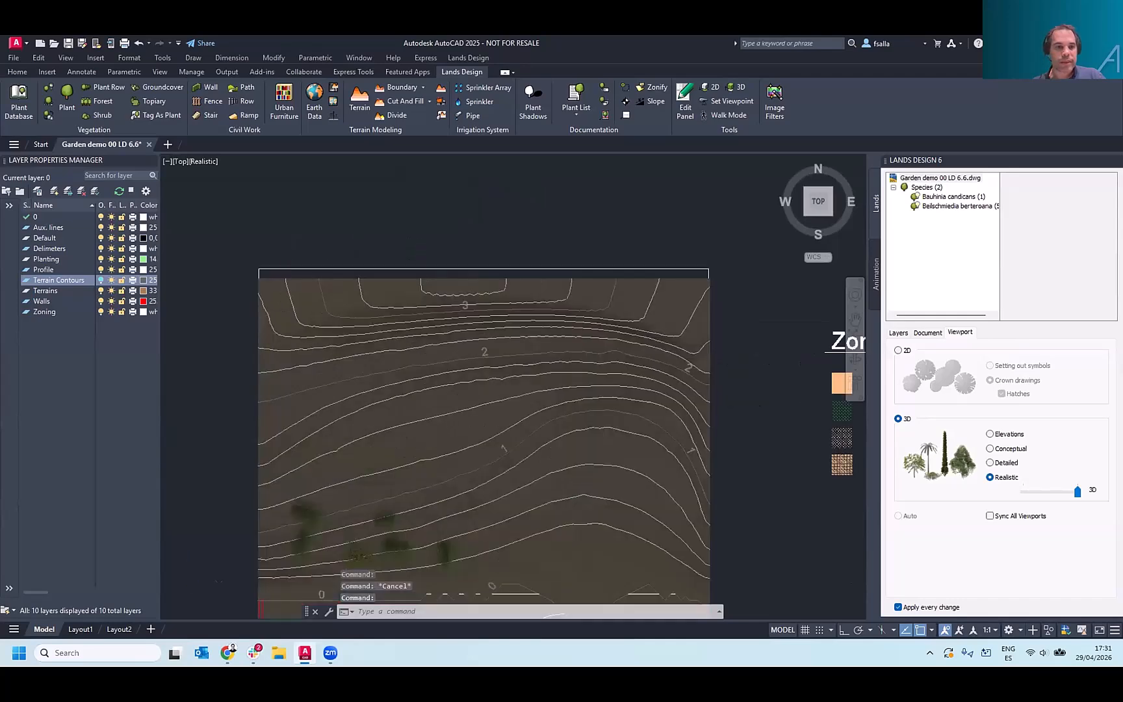
scroll(268, 279, down, 5)
middle_drag(577, 271, 562, 231)
click(564, 243)
middle_drag(586, 296, 605, 270)
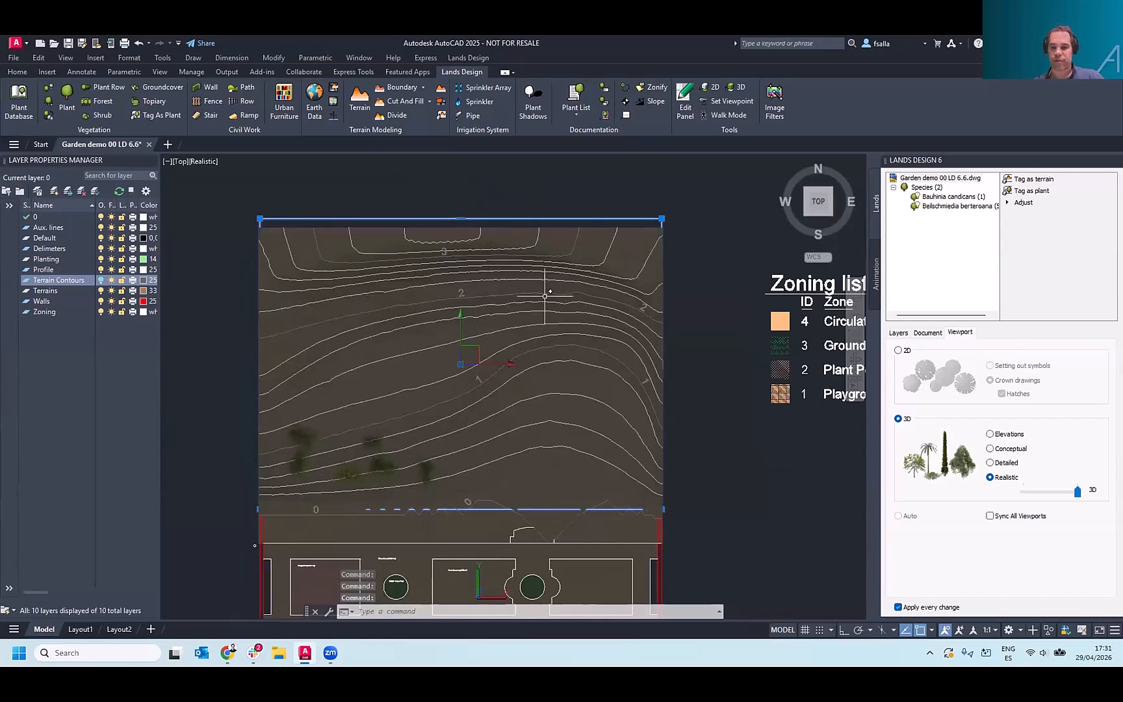
scroll(624, 507, up, 3)
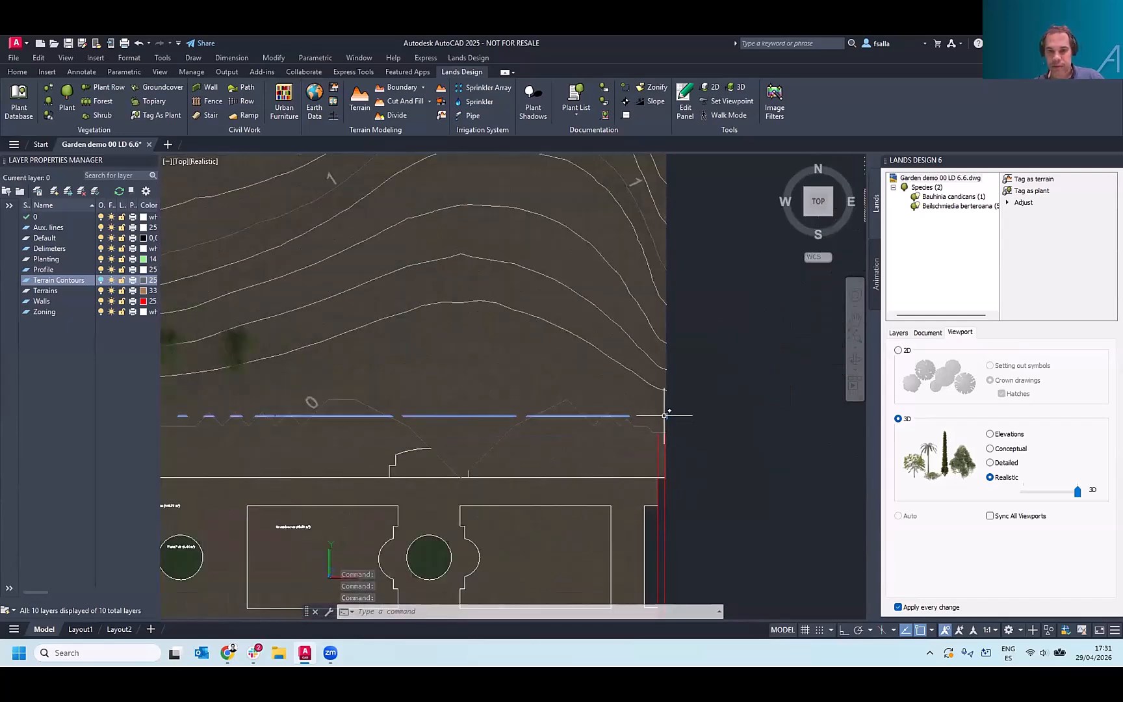
click(665, 415)
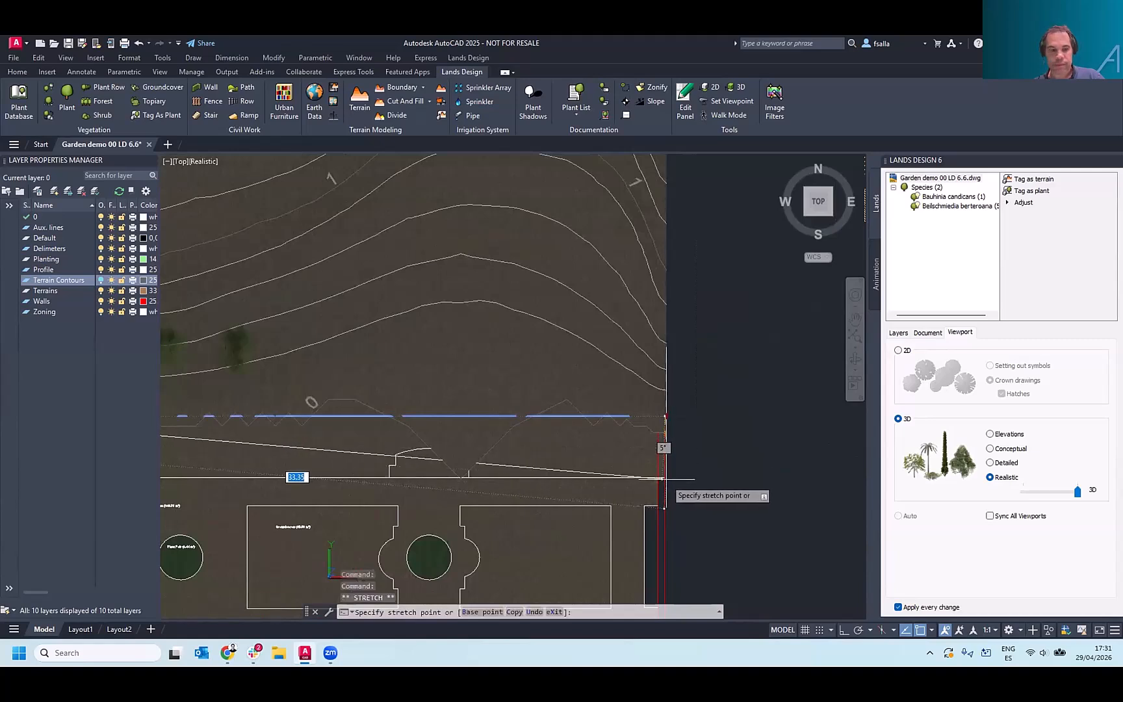
key(Escape)
key(Escape)
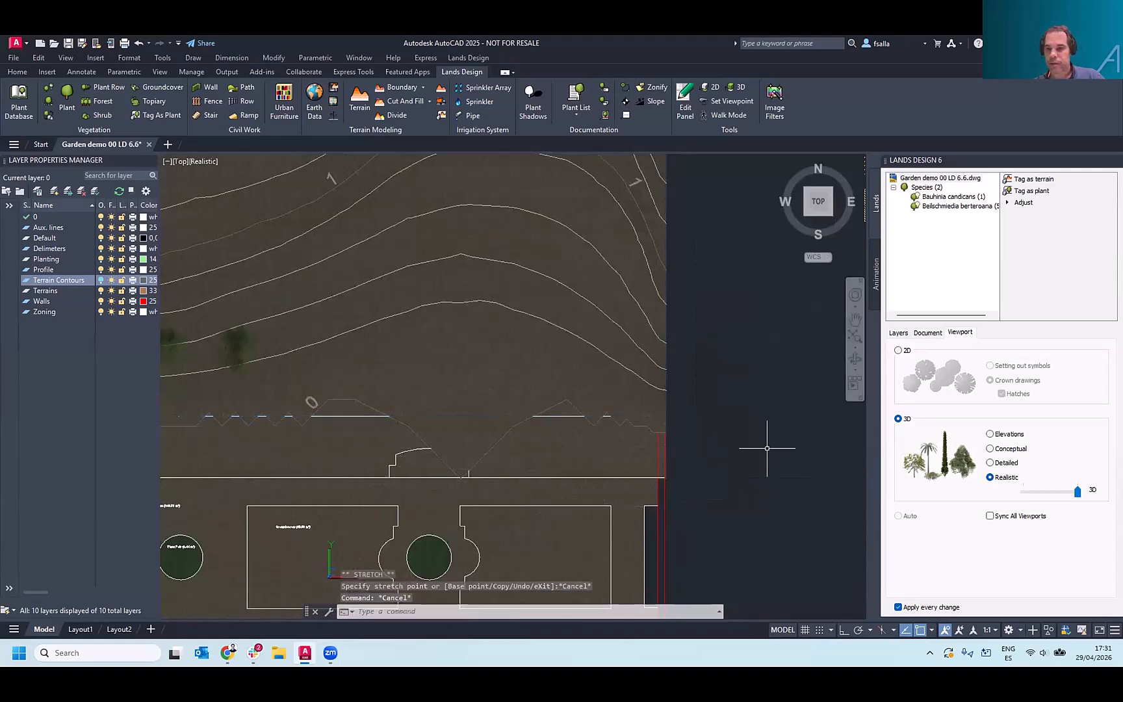
- Set the top viewport back to 2D, clear the boundary selection and show the whole garden plan
click(669, 405)
click(667, 406)
click(665, 406)
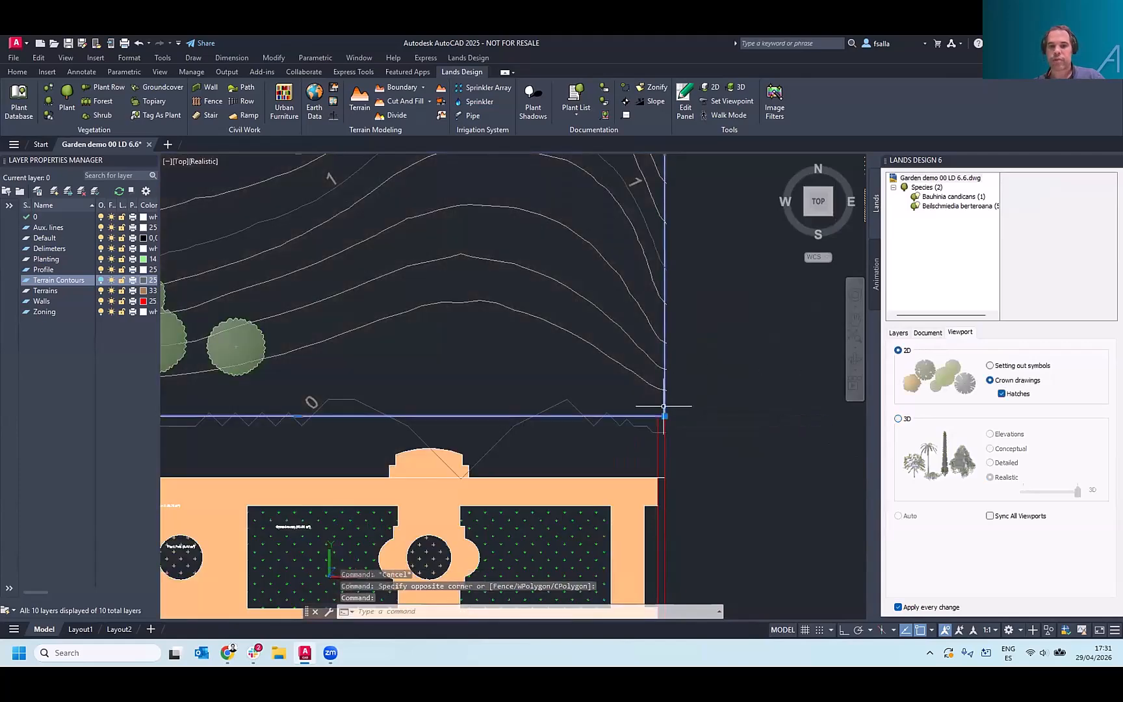
scroll(698, 418, down, 5)
key(Escape)
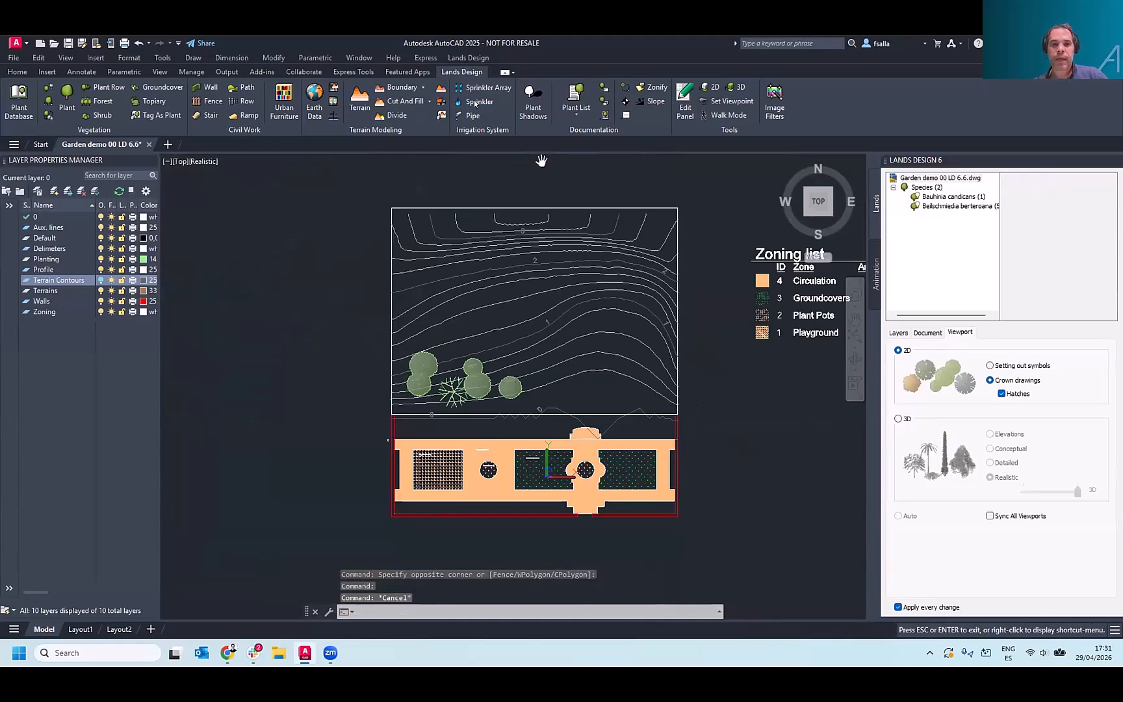
- Assign the closed rectangle around the contour lines as the terrain's boundary
click(391, 93)
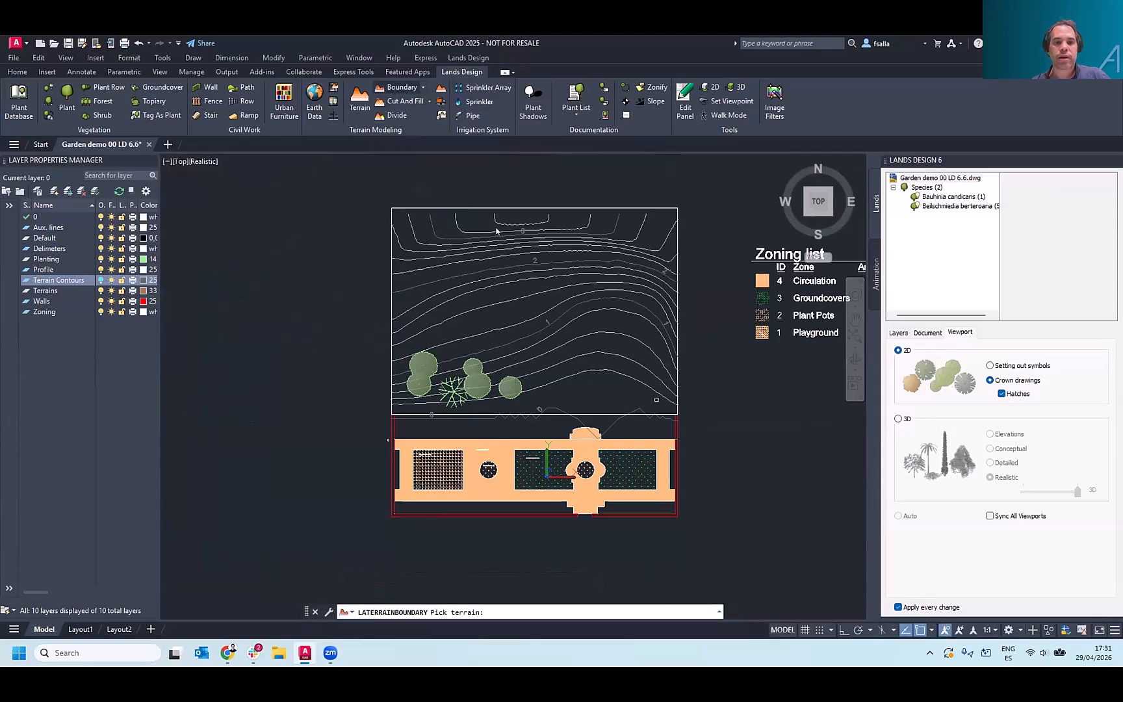
click(529, 251)
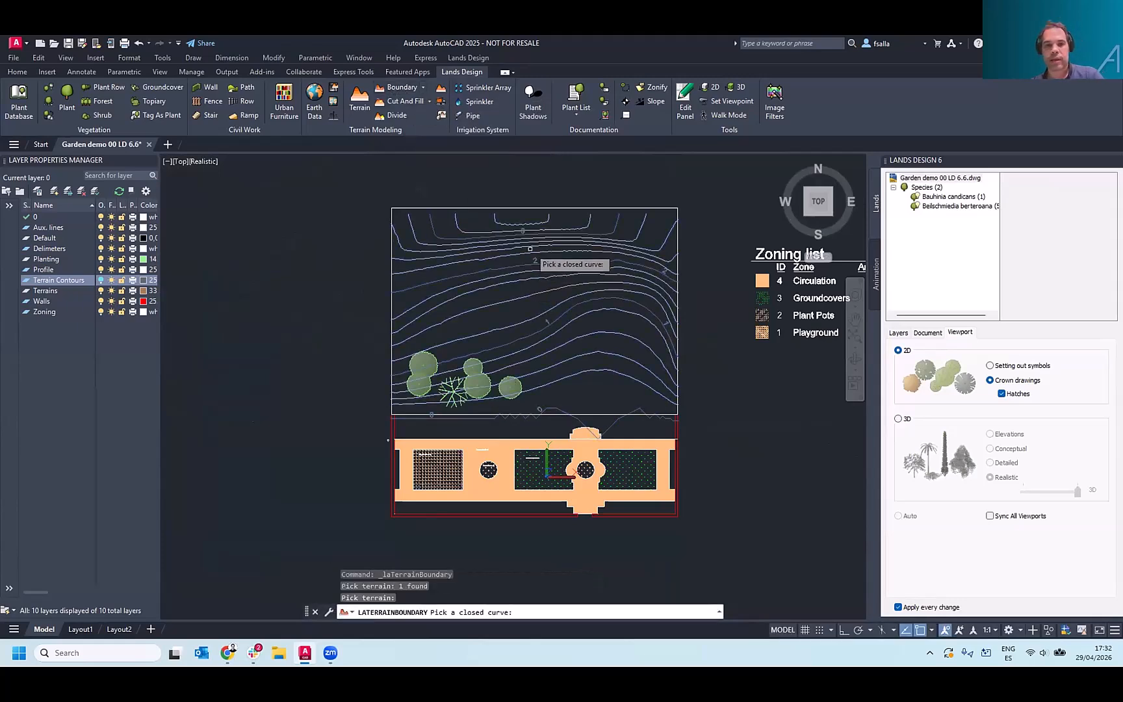
click(544, 225)
key(Return)
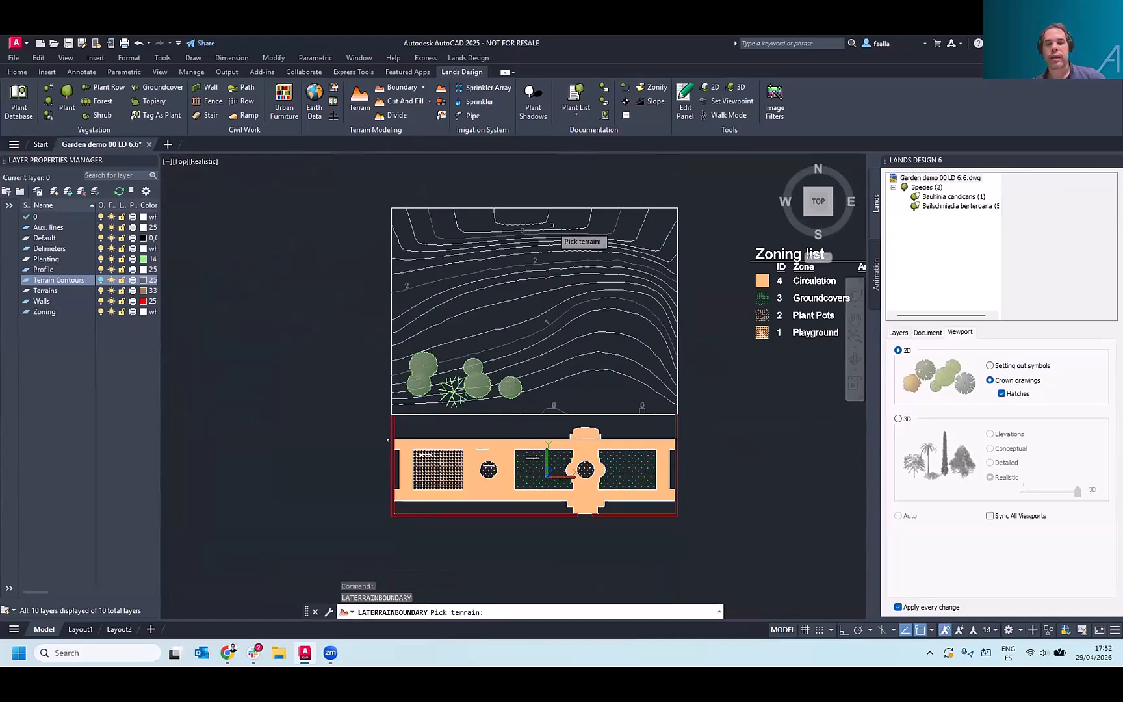
scroll(521, 214, up, 2)
key(Escape)
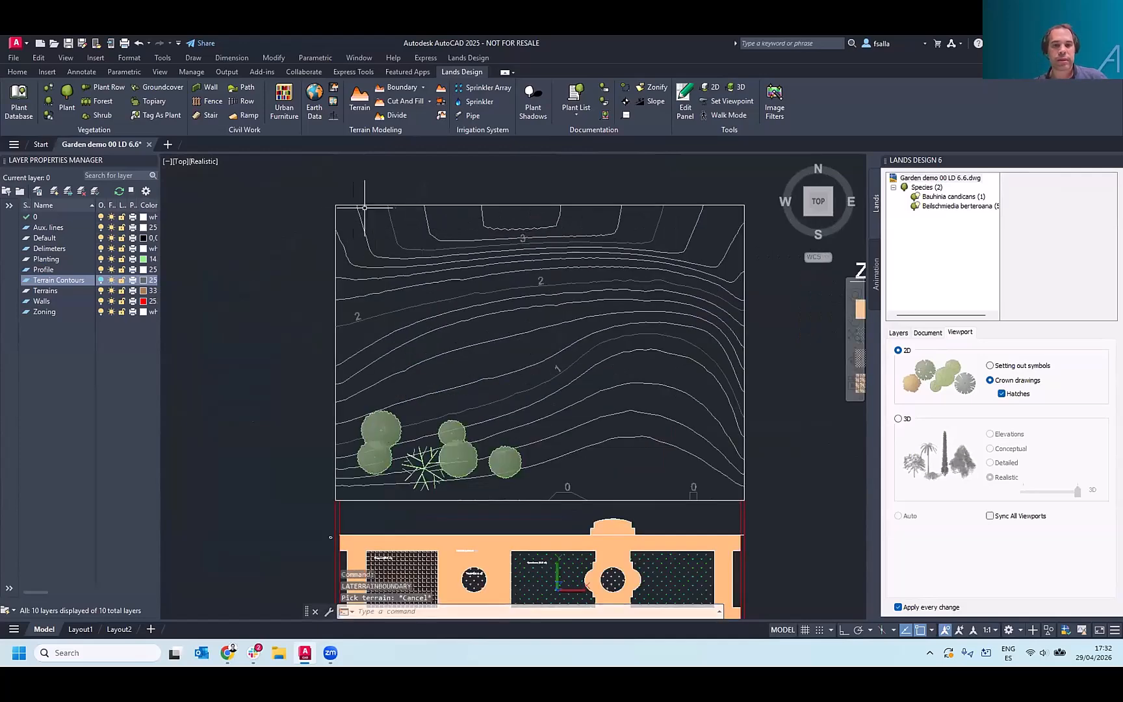
- Stretch the terrain boundary's lower-left corner down to the upper edge line of the circulation zone
middle_drag(536, 364, 546, 296)
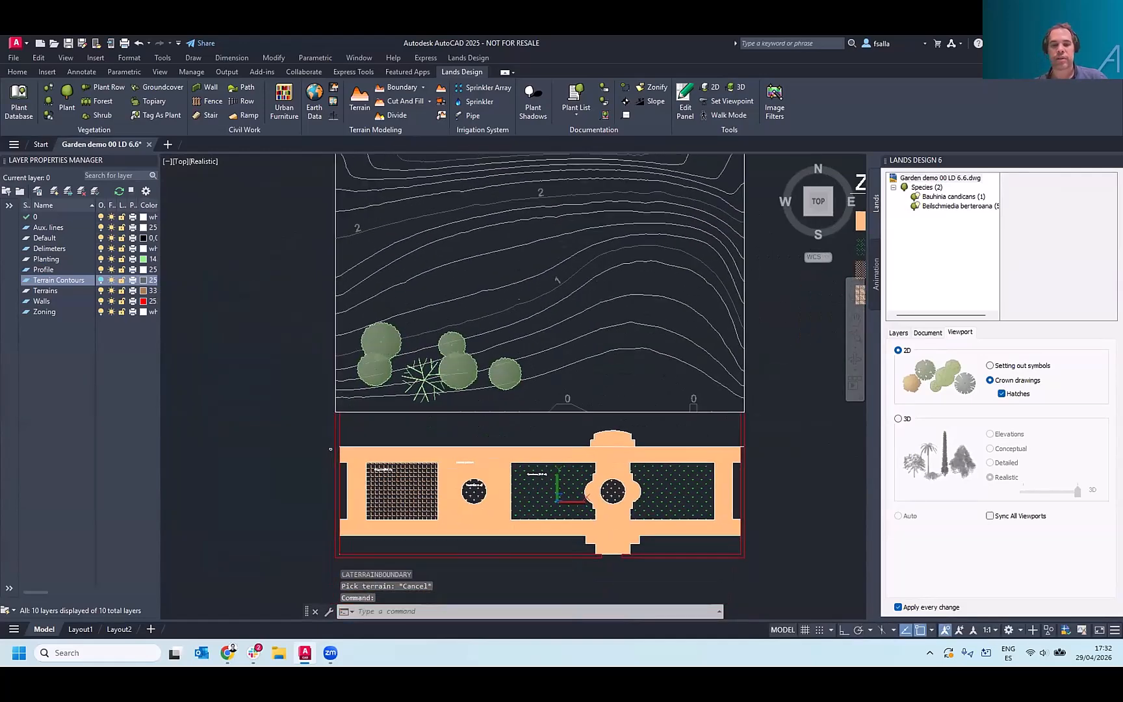
click(355, 396)
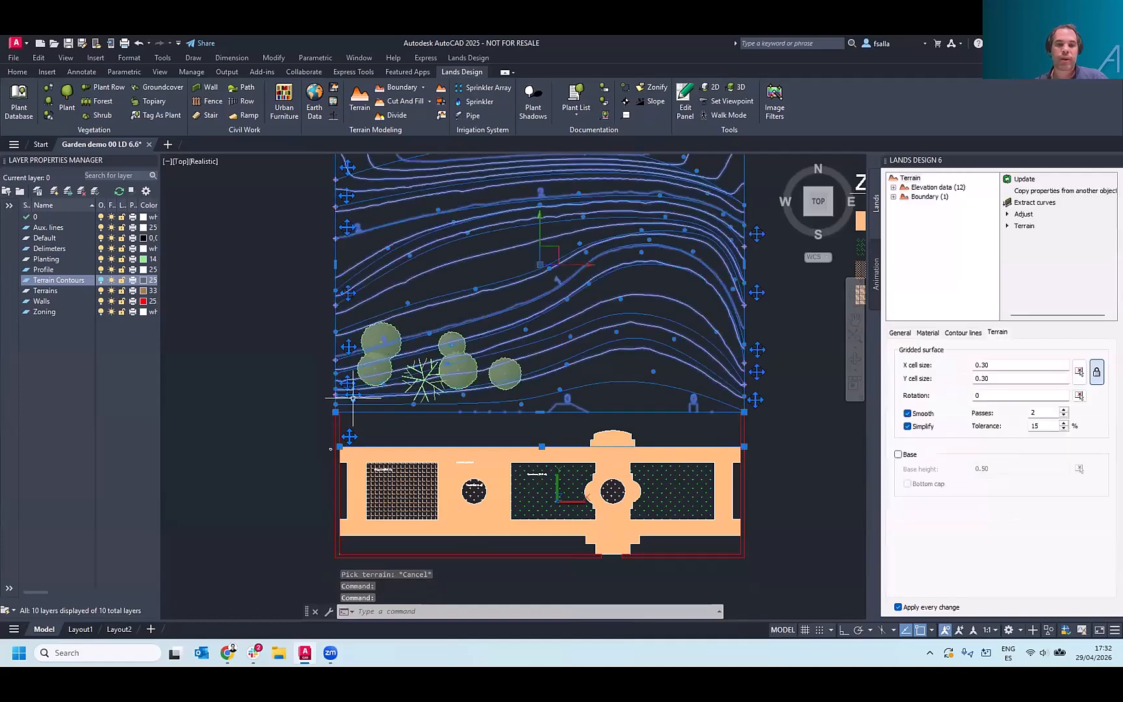
scroll(346, 421, up, 2)
scroll(347, 421, up, 1)
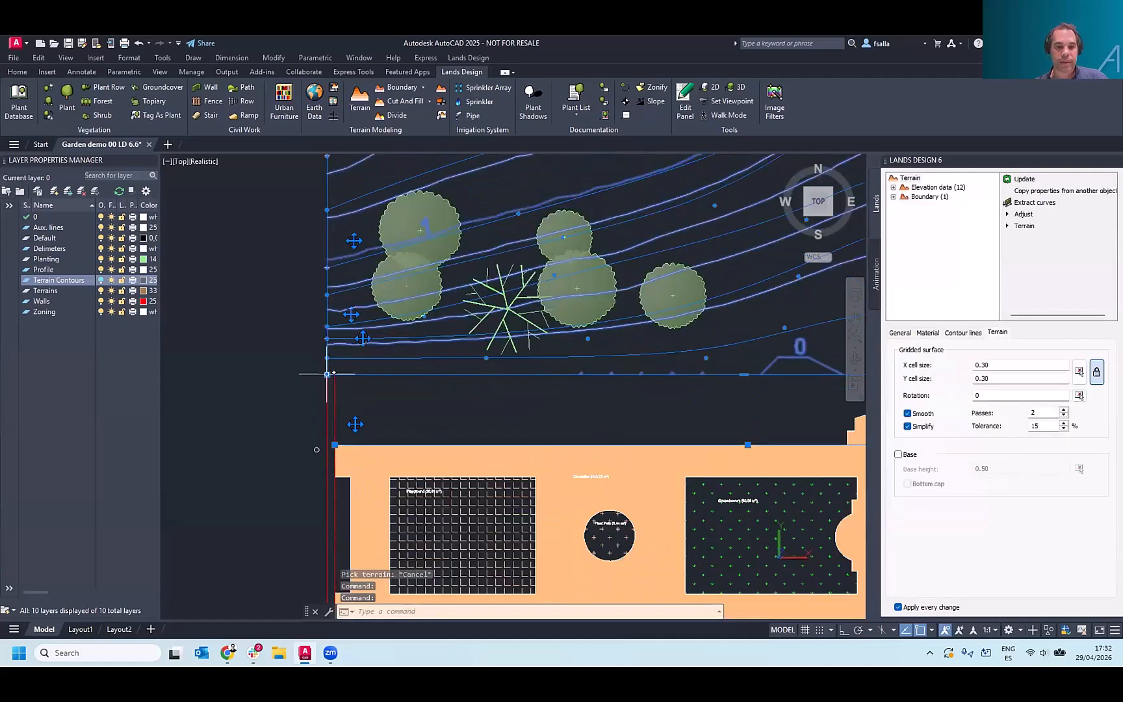
click(328, 375)
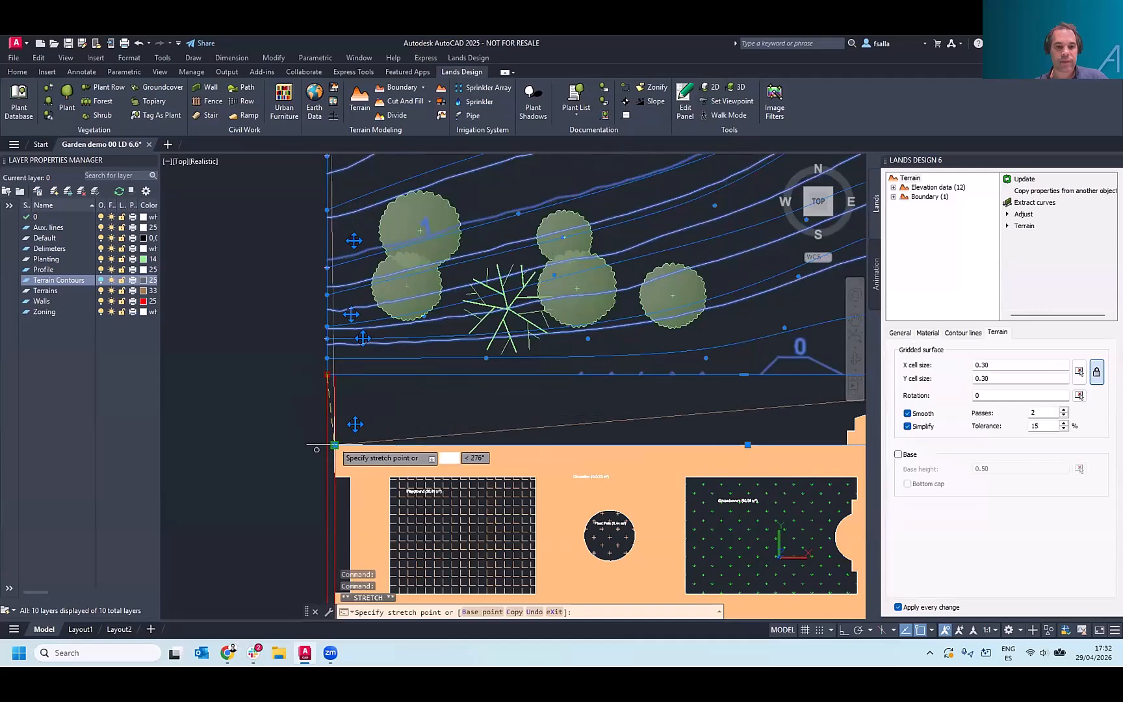
click(327, 445)
- Stretch the terrain boundary's corner at the east wall down to the circulation zone's upper edge line, and clear the selection
scroll(365, 381, down, 2)
middle_drag(555, 400, 363, 381)
middle_drag(598, 389, 579, 388)
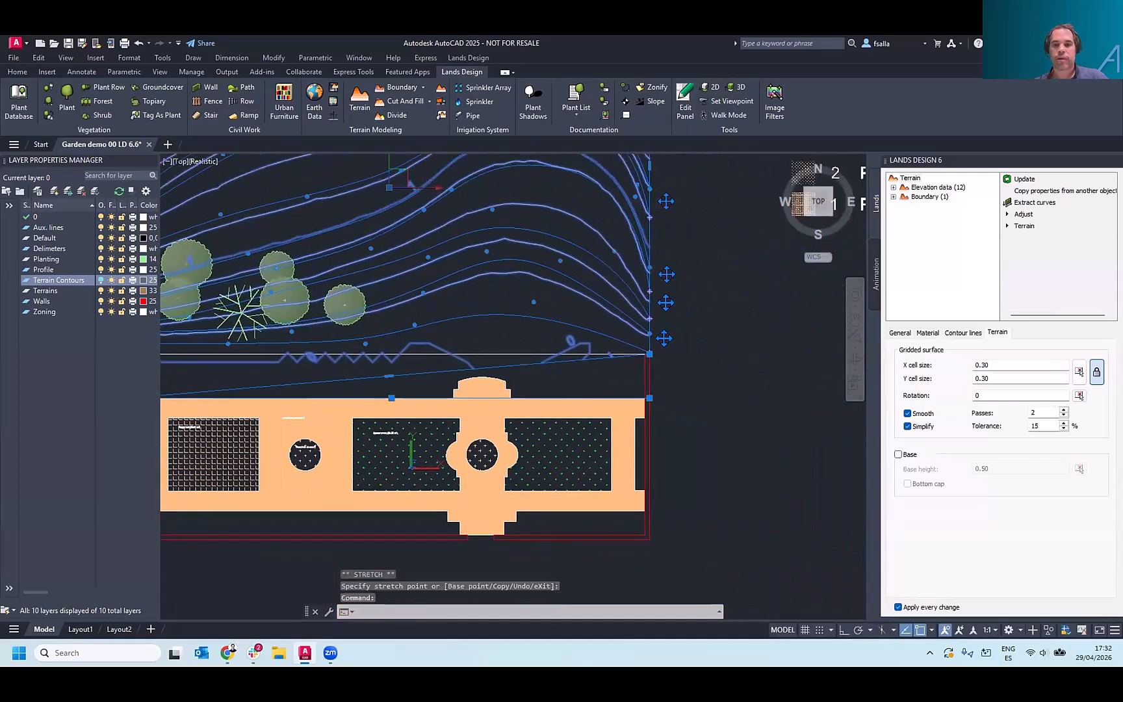
scroll(647, 368, up, 3)
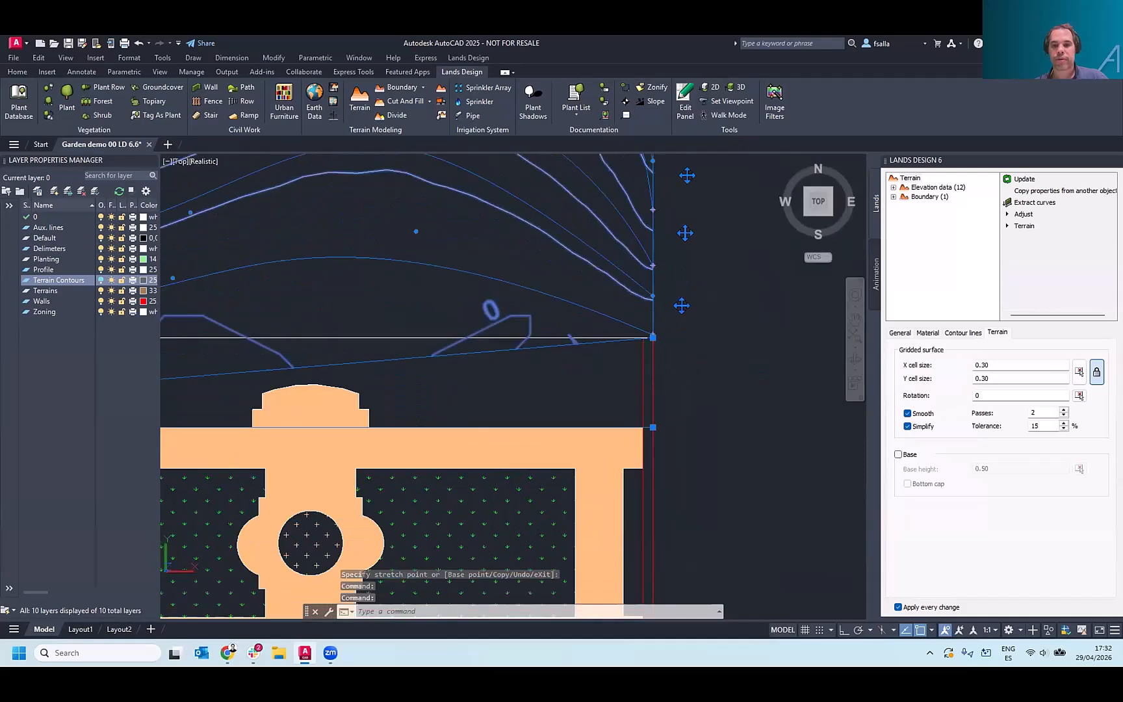
click(653, 337)
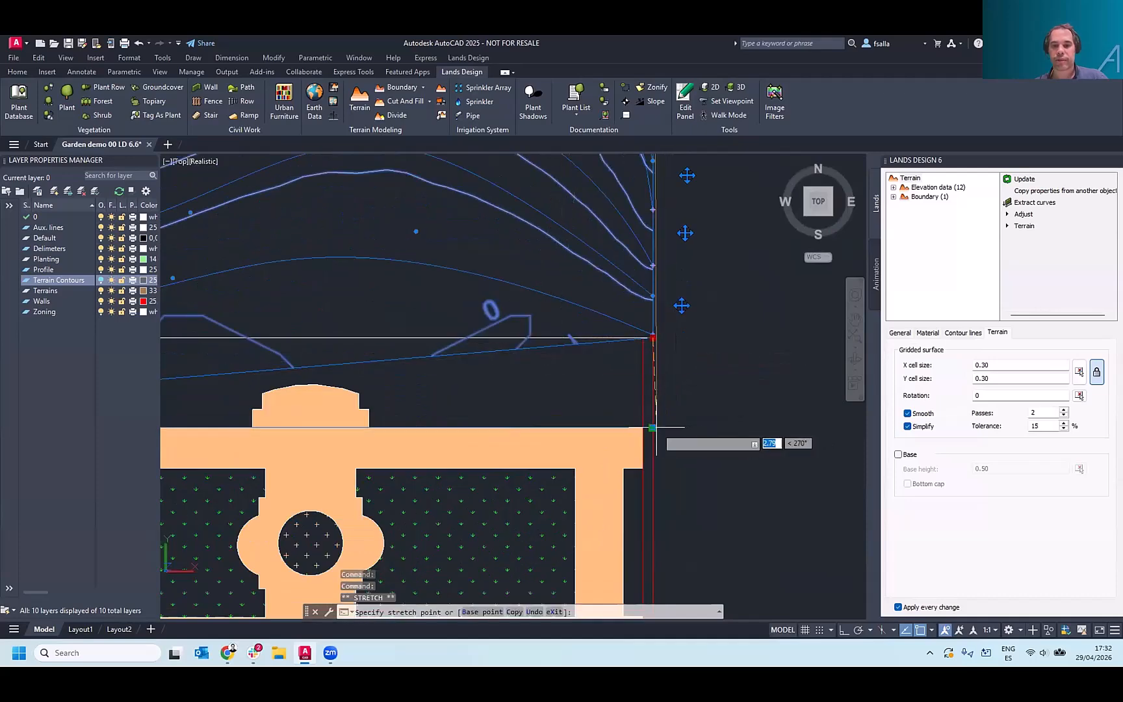
scroll(702, 430, down, 6)
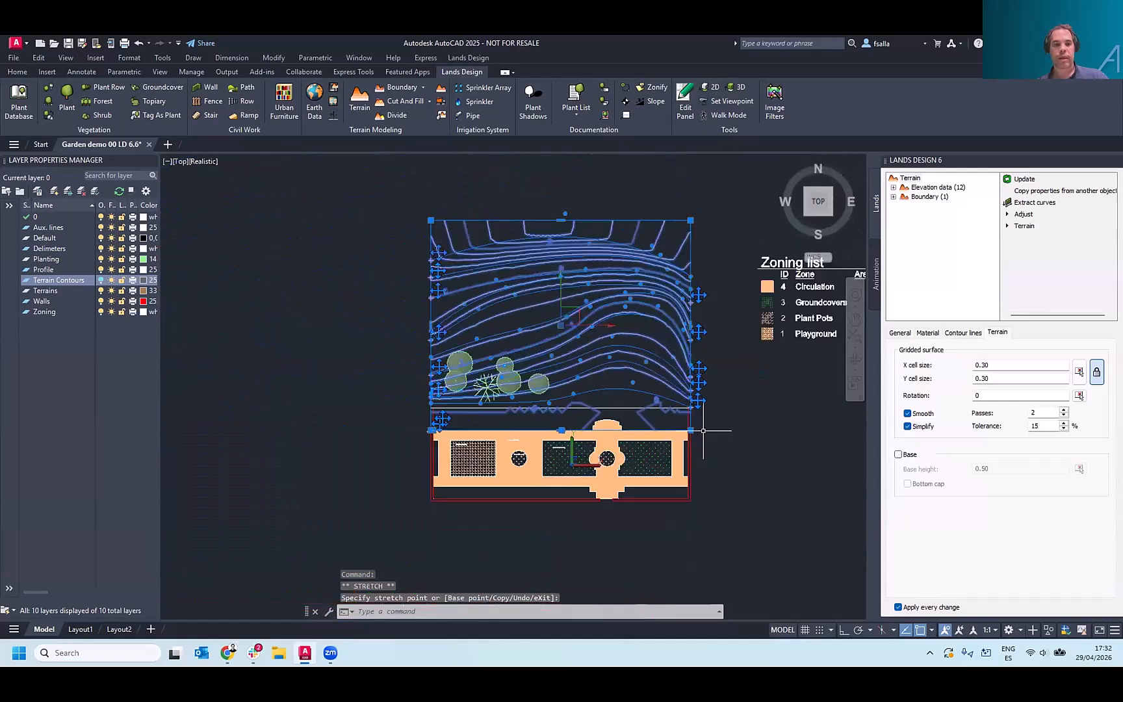
key(Escape)
middle_drag(668, 406, 612, 409)
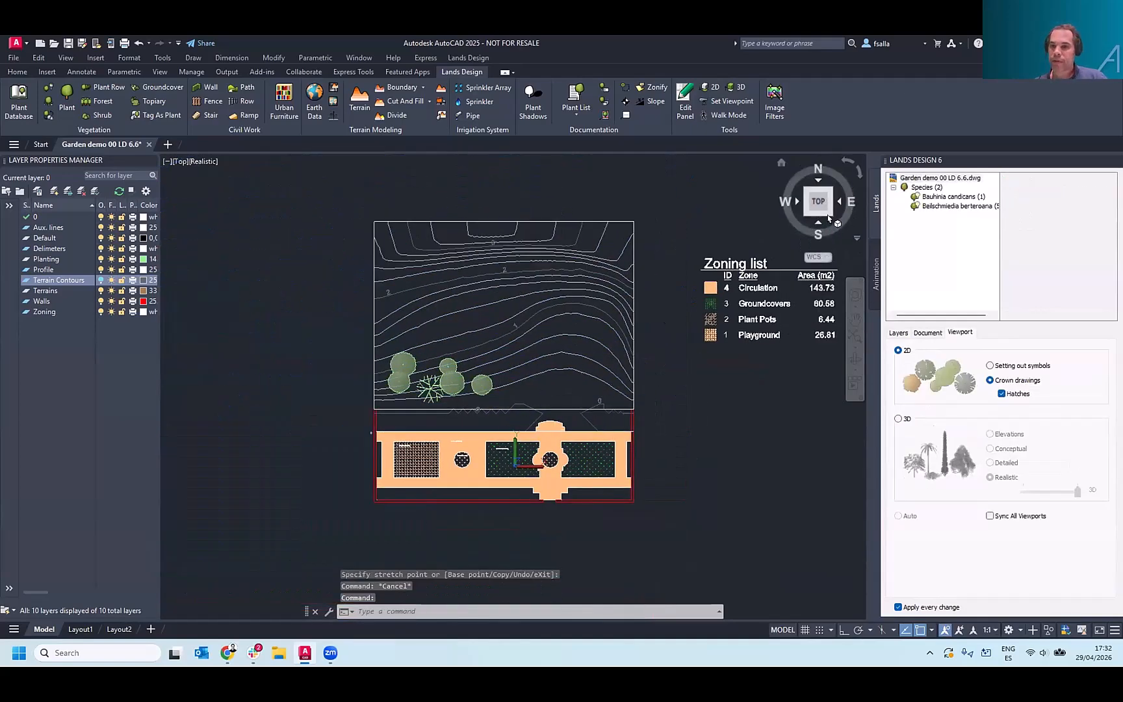
- Inspect the extended terrain in 3D from the southeast, where it meets the garden walls
click(828, 218)
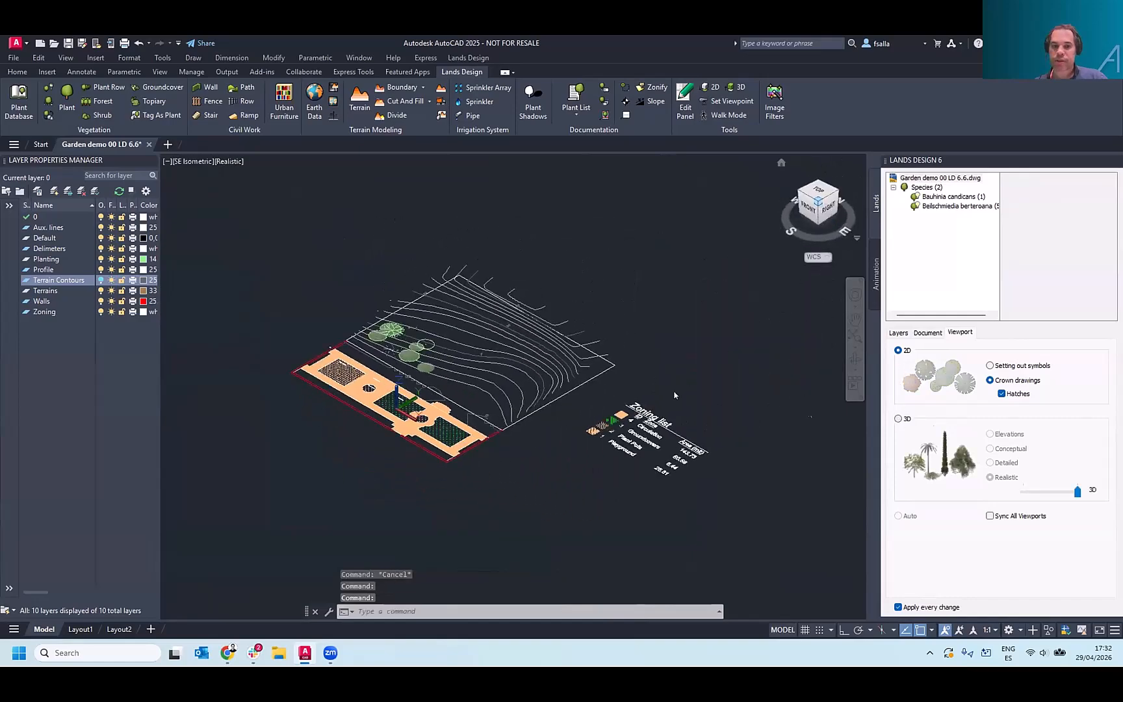
scroll(492, 358, up, 4)
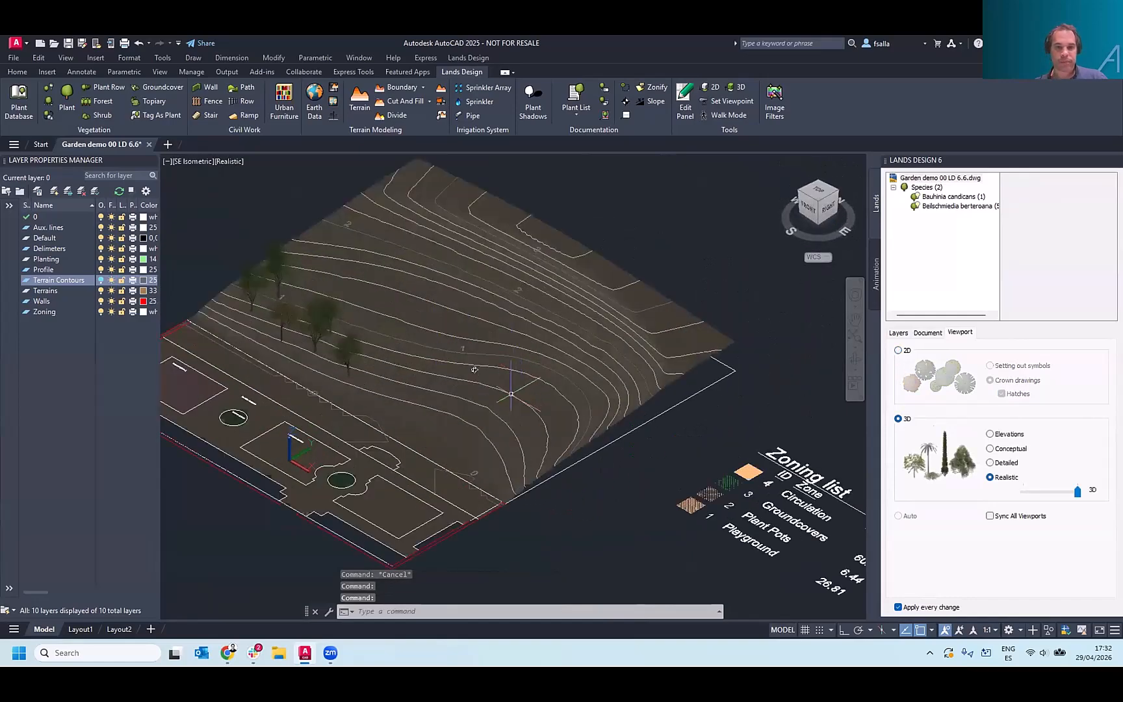
shift+middle_drag(518, 395, 460, 346)
- Try giving the terrain a base, remove the base again and clear the selection
click(460, 345)
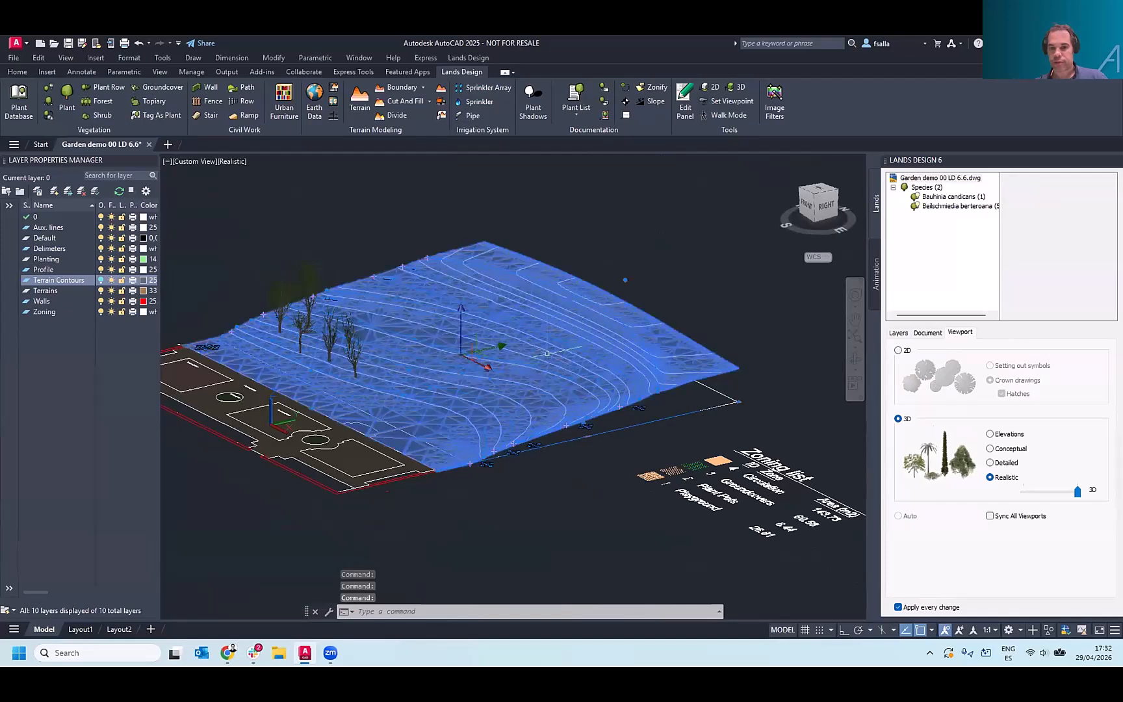
click(899, 454)
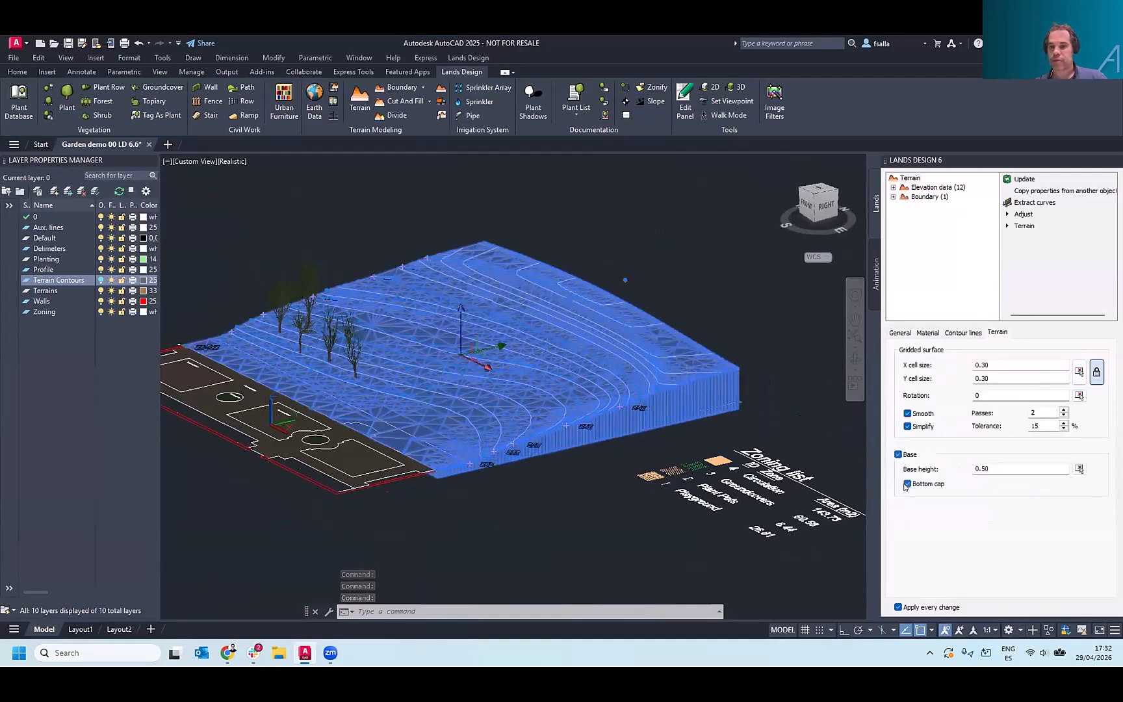
click(898, 455)
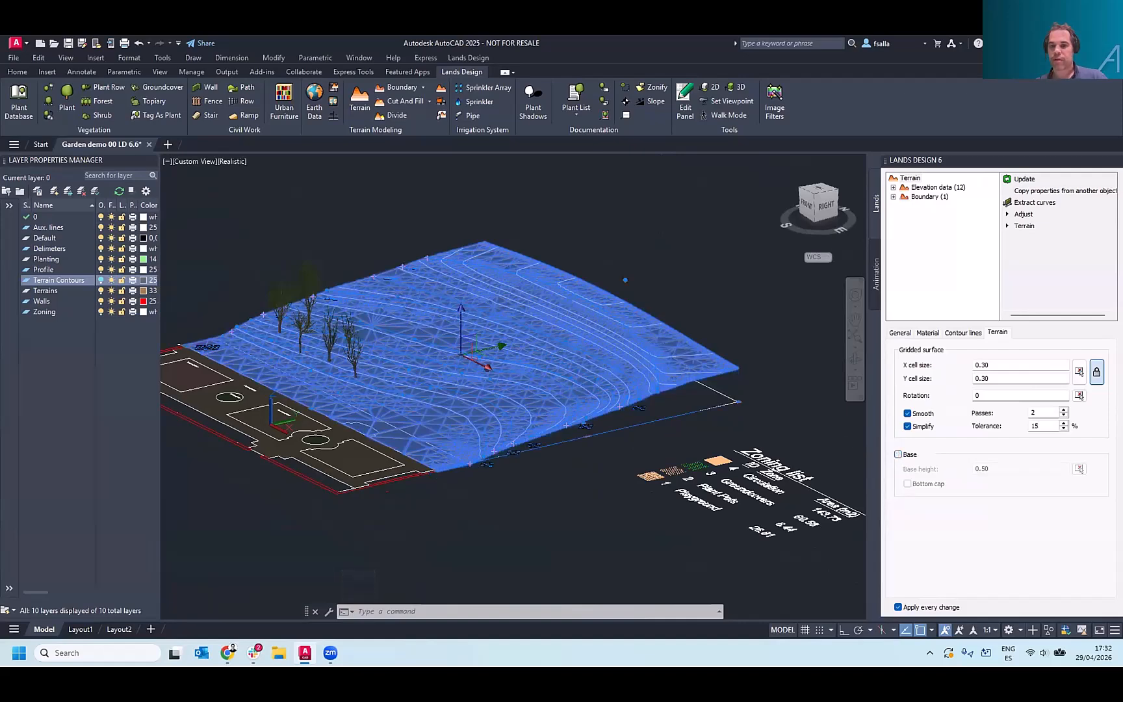
key(Escape)
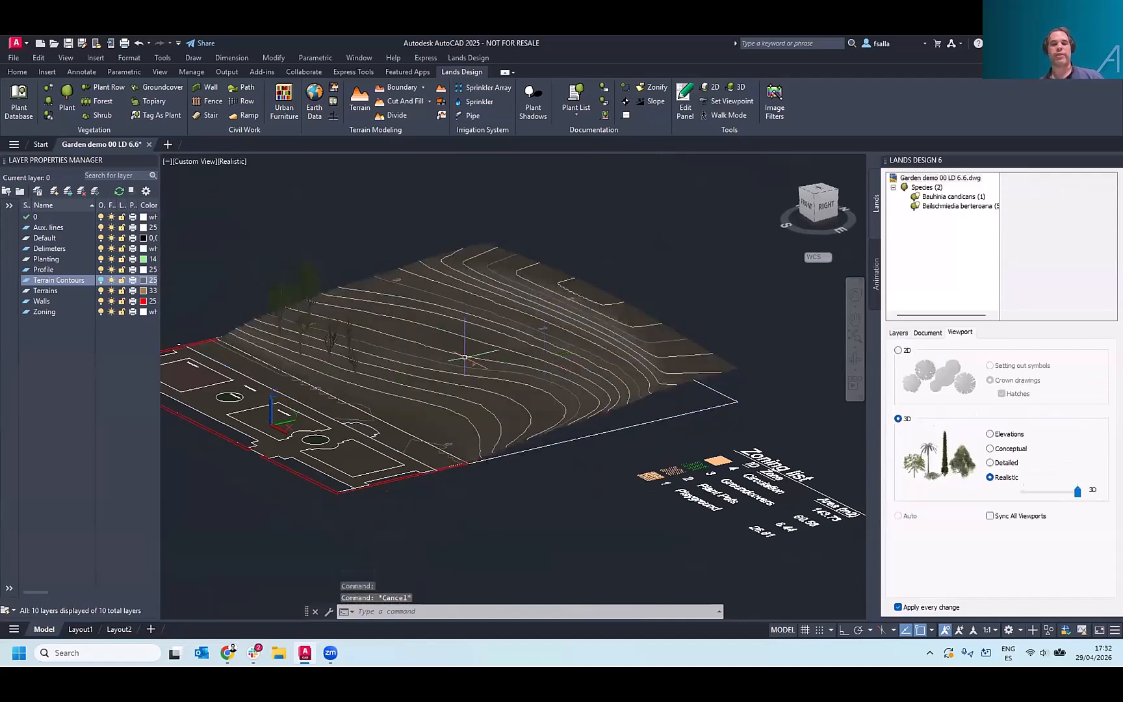
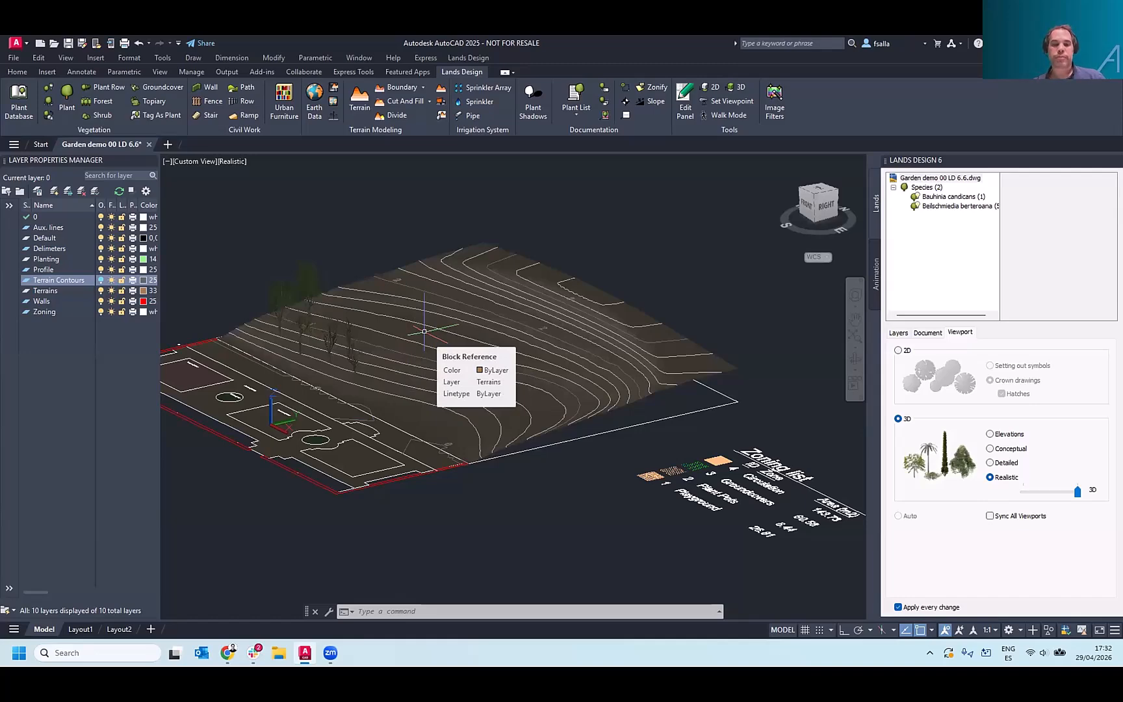
- Return to the top view of the garden and rotate the plan view
middle_drag(442, 325, 501, 317)
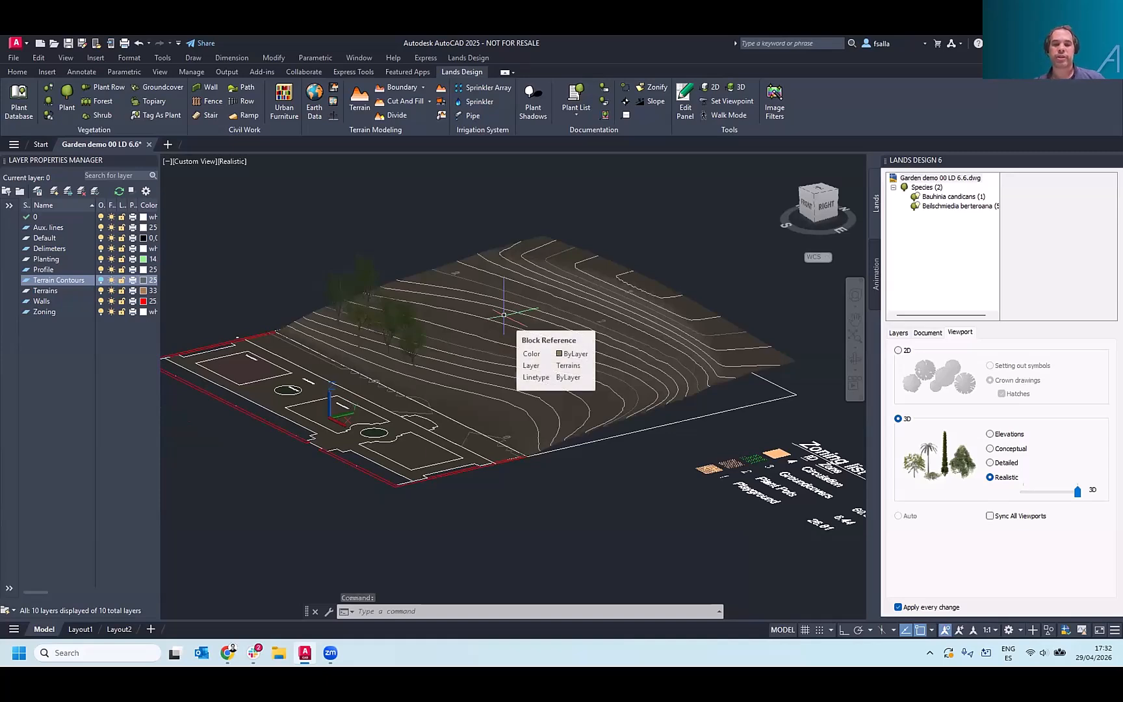
click(817, 190)
click(846, 162)
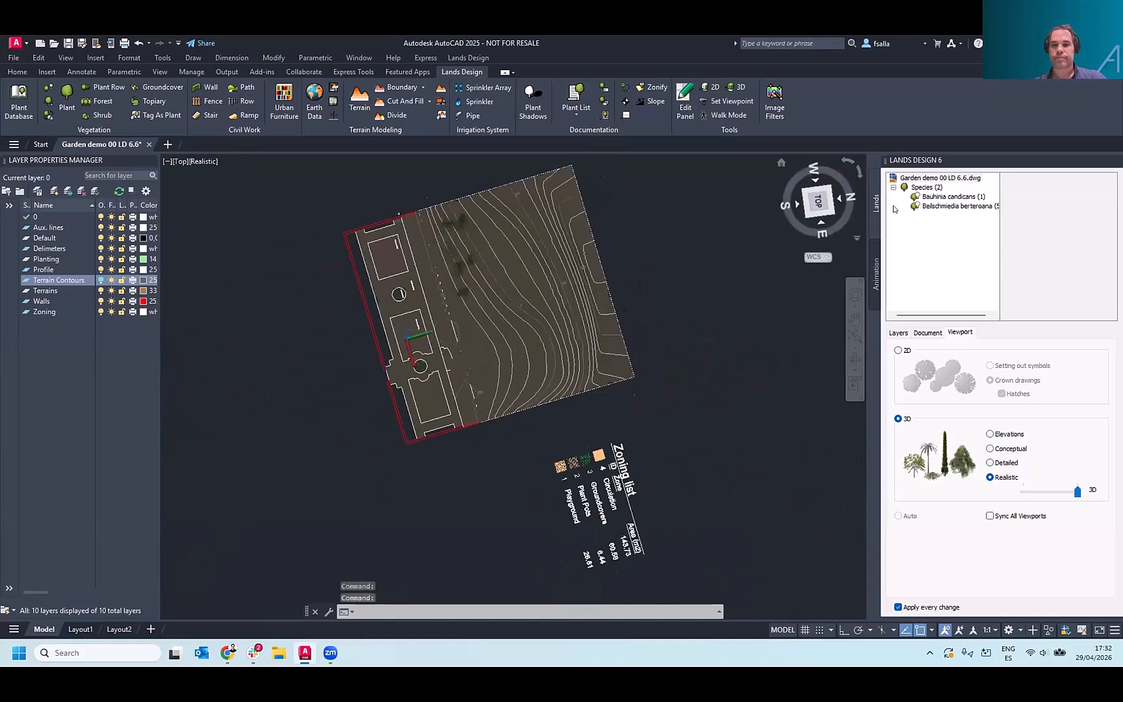
- Switch the viewport display to 2D and draw a curved four-point spline across the terrain, from its lower boundary up to its upper edge
click(898, 351)
scroll(373, 377, up, 3)
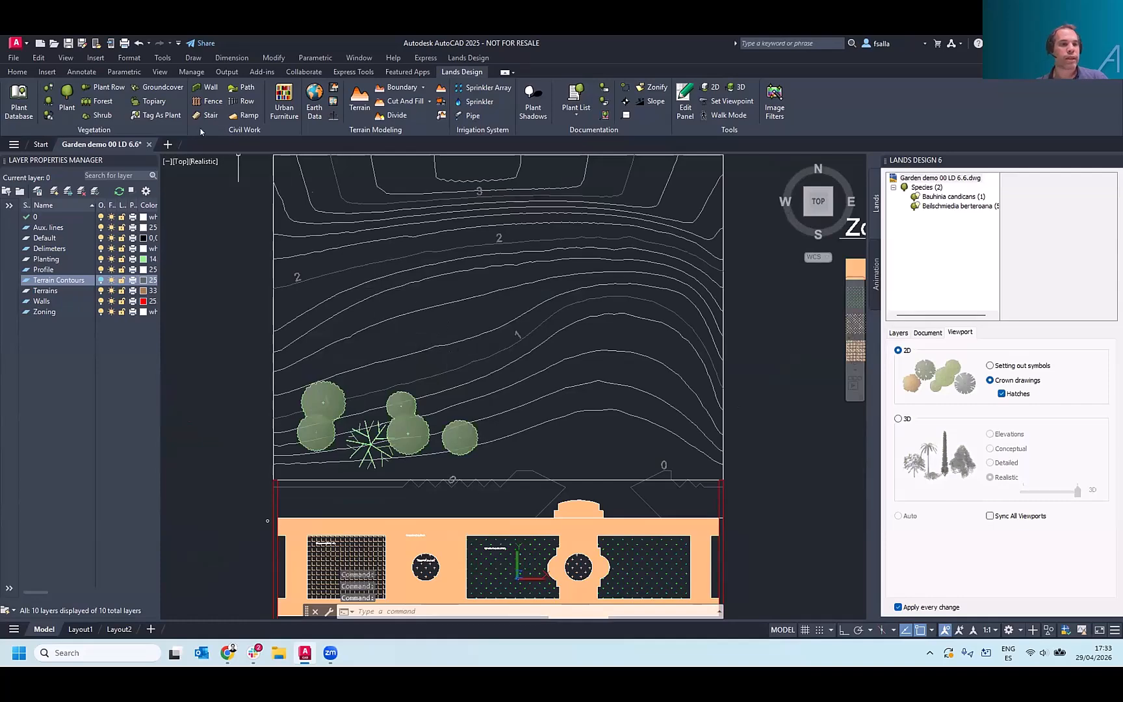
click(23, 71)
click(70, 130)
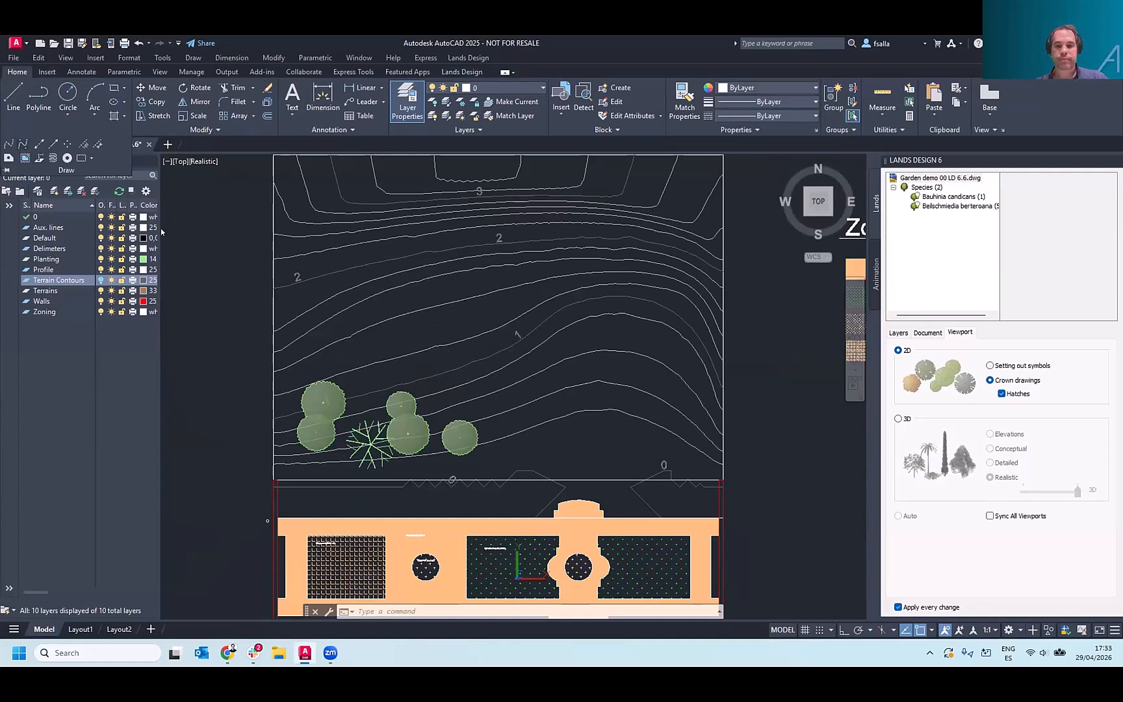
key(F3)
click(591, 497)
click(584, 397)
click(334, 314)
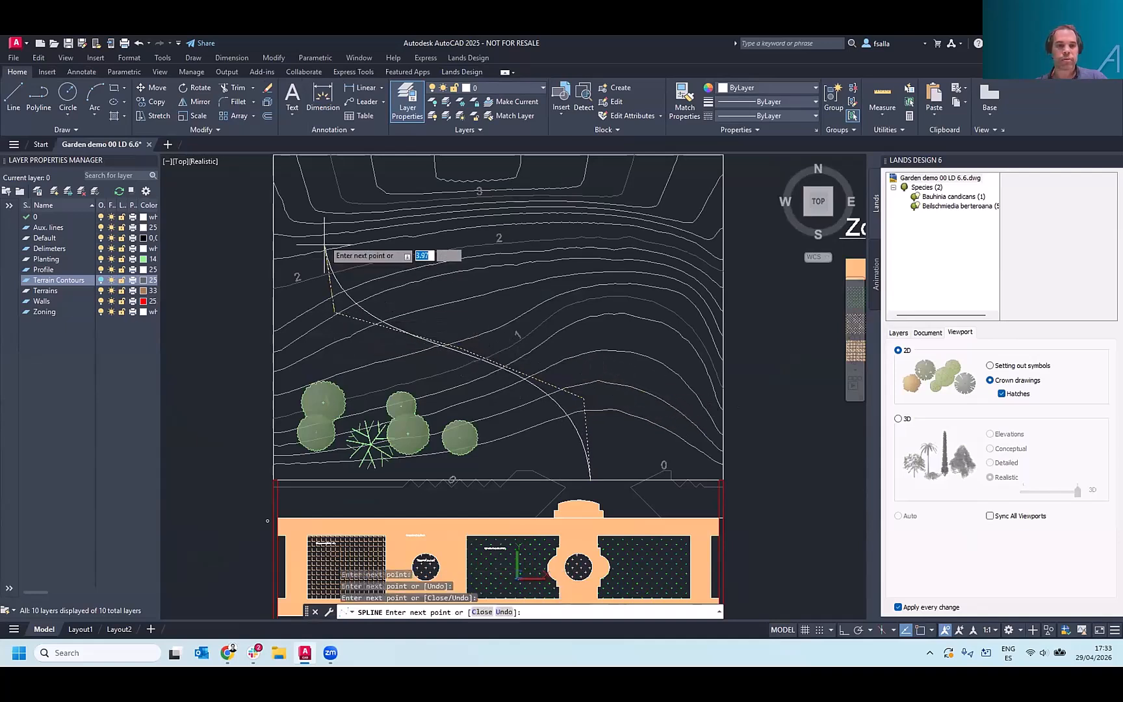
click(326, 157)
key(Return)
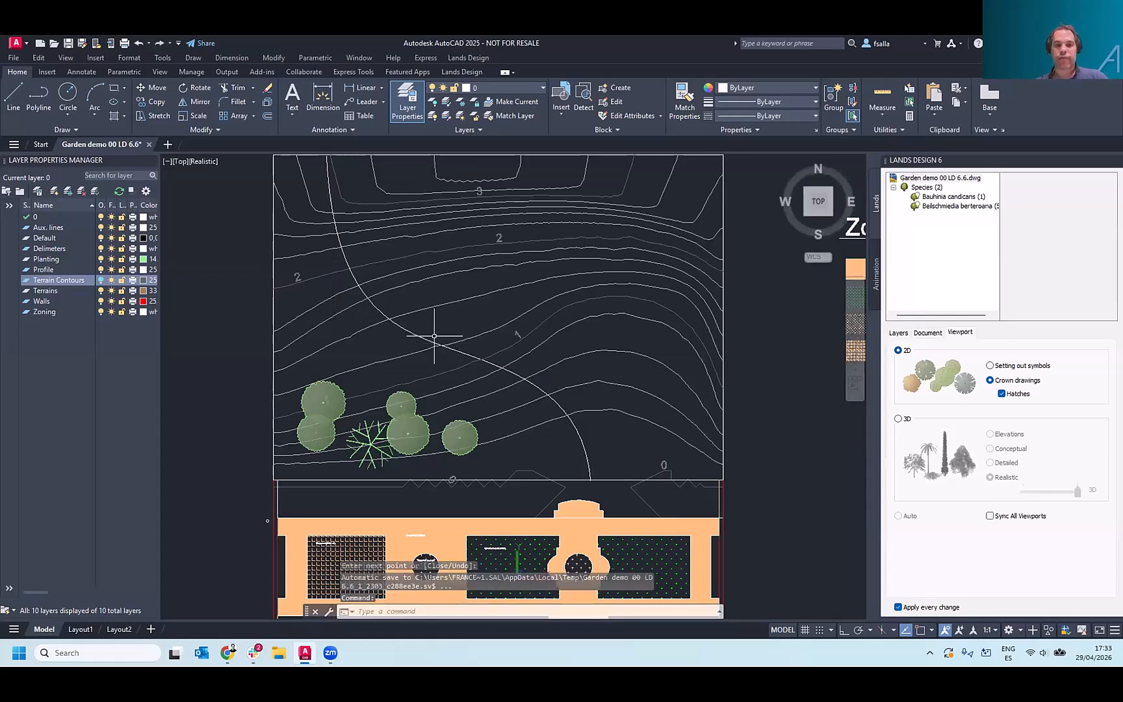
click(407, 329)
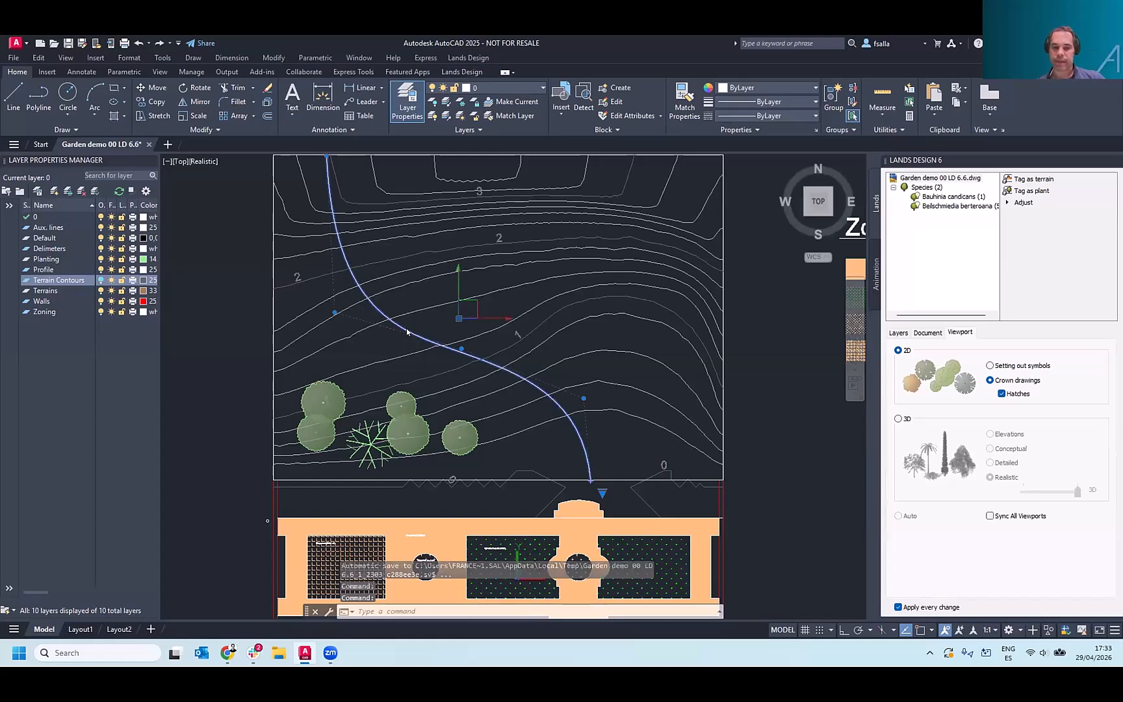
key(Escape)
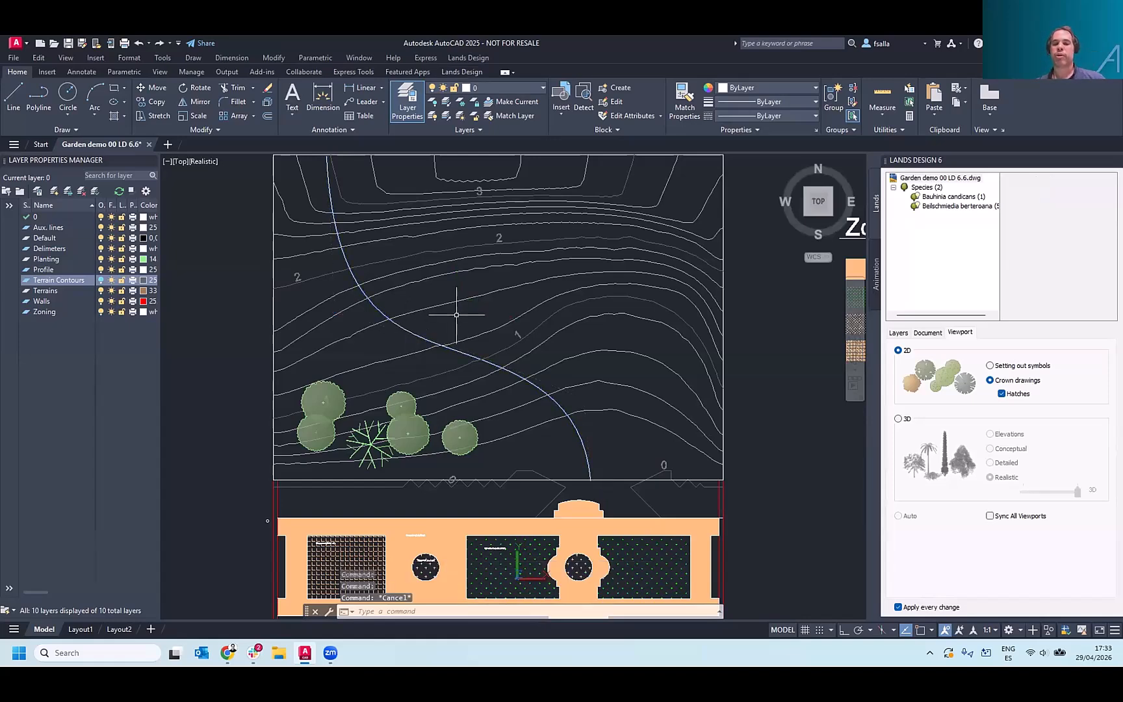
- Set the viewport display to 3D Realistic and view the site from the southeast isometric direction in the 2D Wireframe visual style
middle_drag(467, 320, 479, 328)
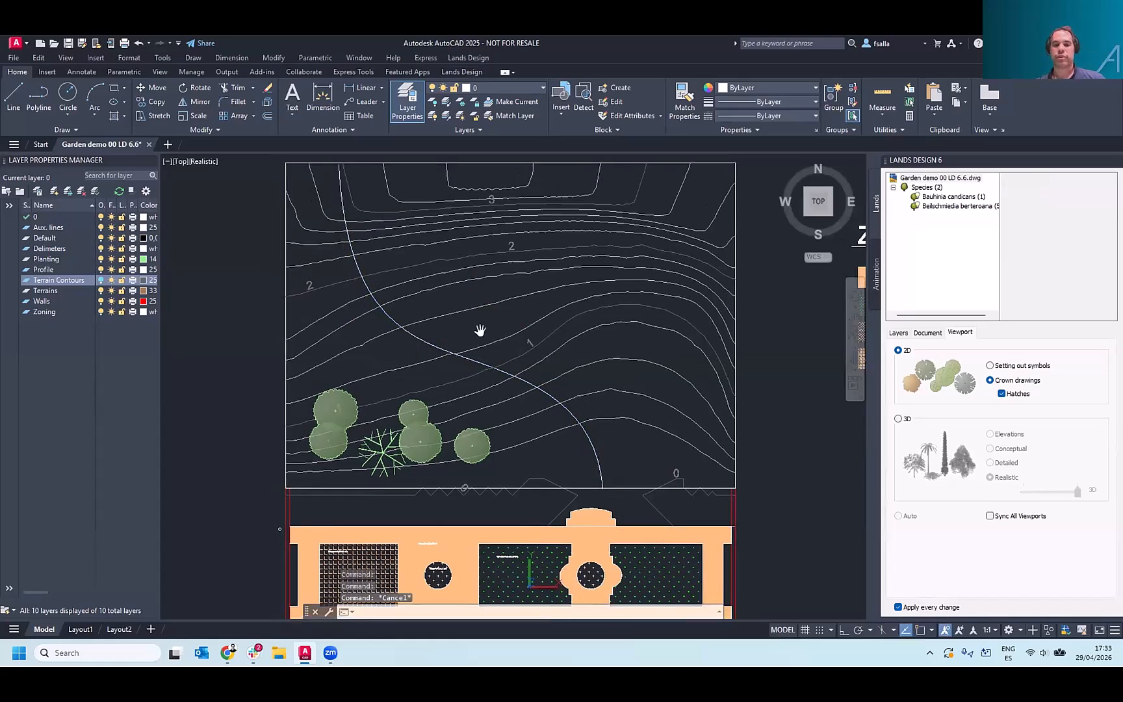
click(897, 418)
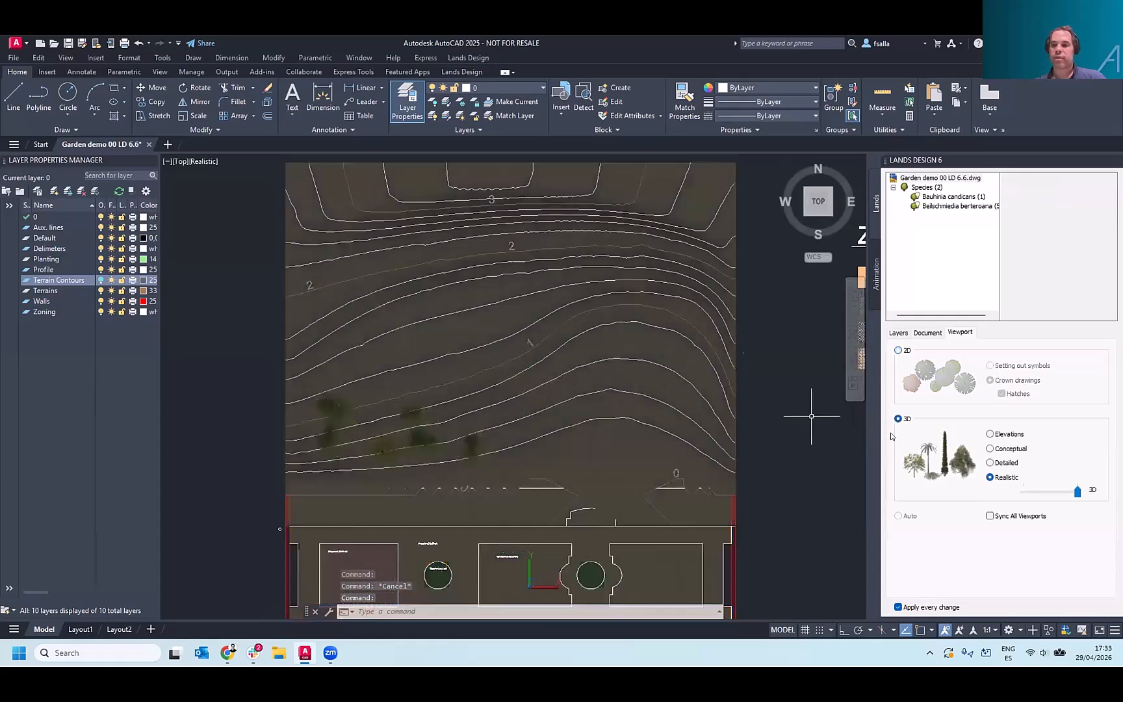
click(829, 215)
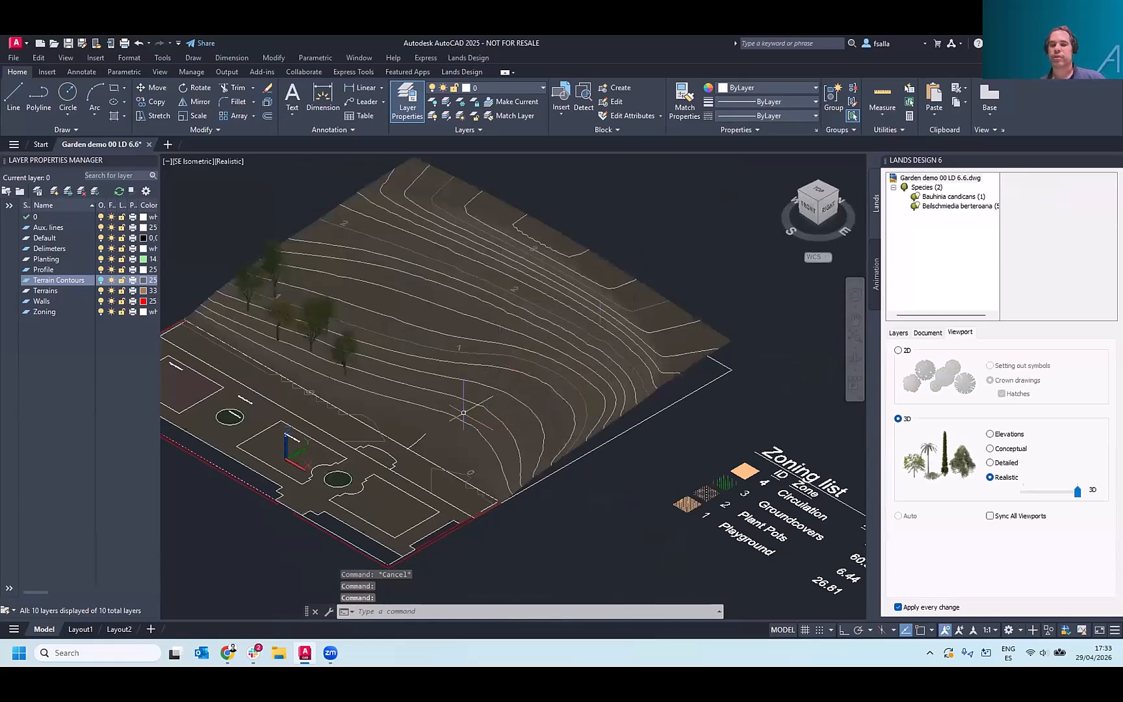
scroll(536, 297, down, 2)
scroll(471, 270, up, 2)
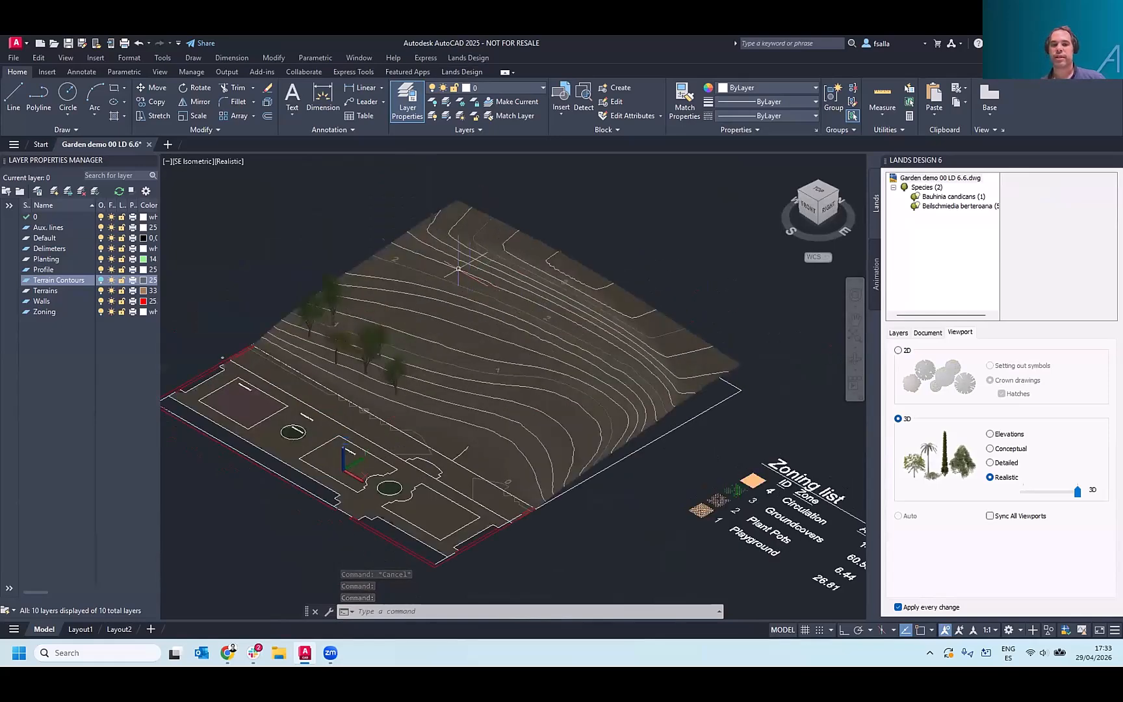
click(227, 162)
click(254, 193)
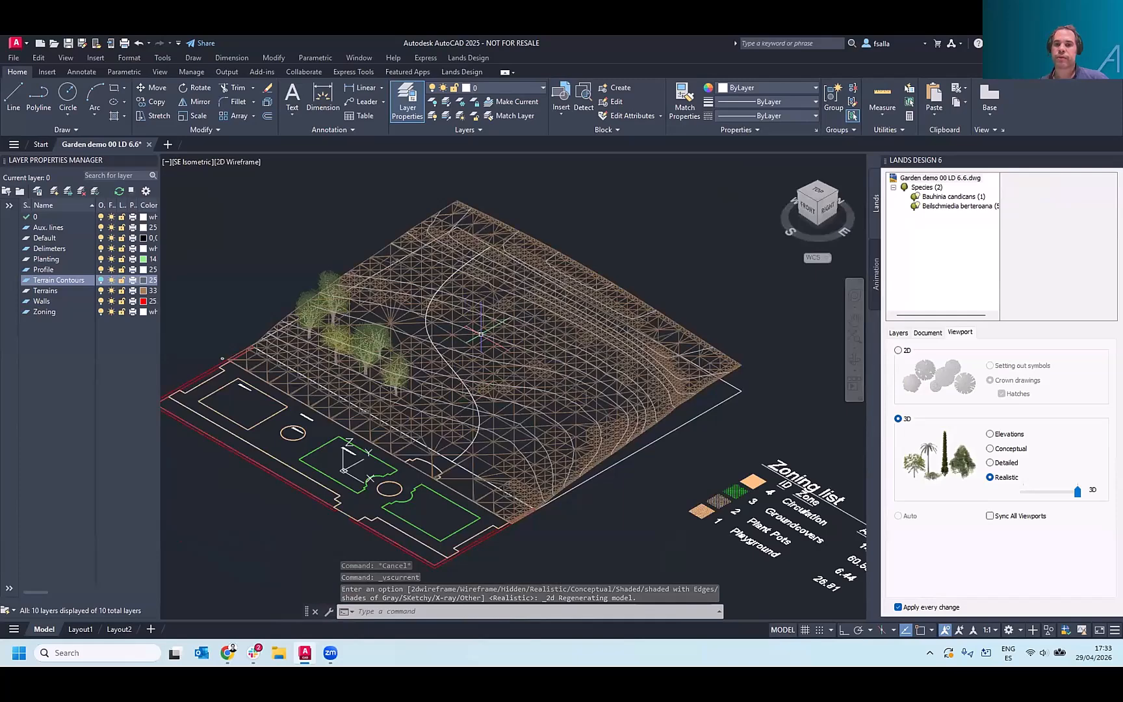
- Add a terrain path along the spline on the terrain, with a width of 3 and a slope angle of 45 degrees
click(460, 72)
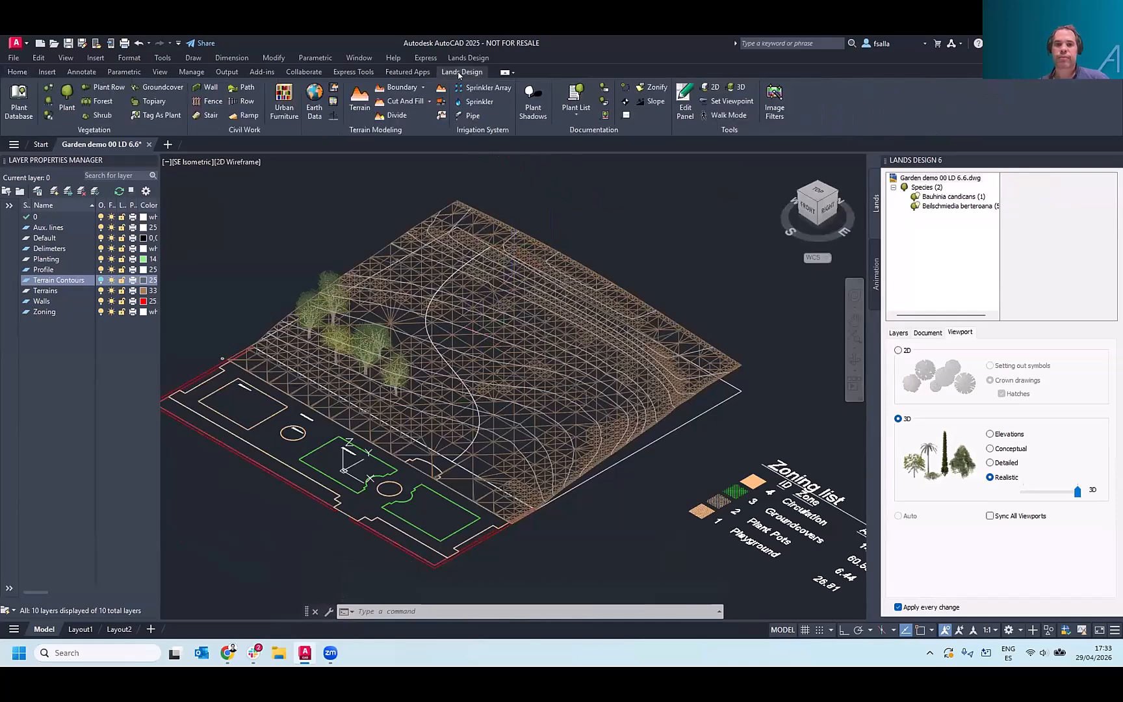
click(429, 102)
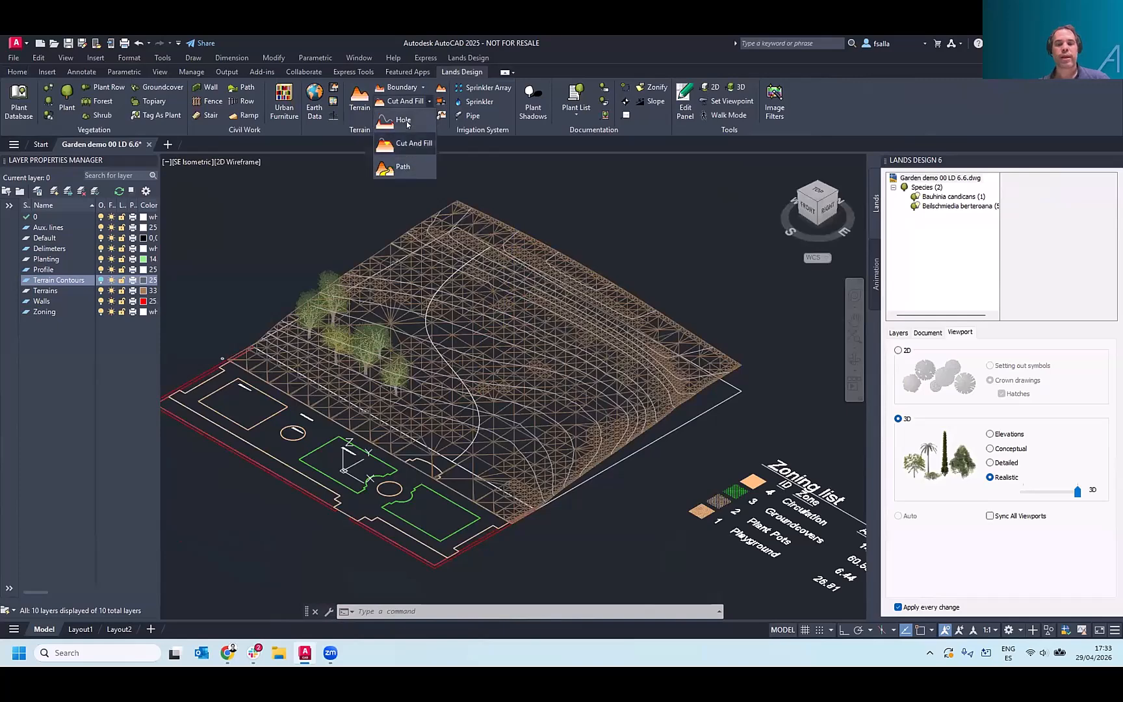
click(403, 167)
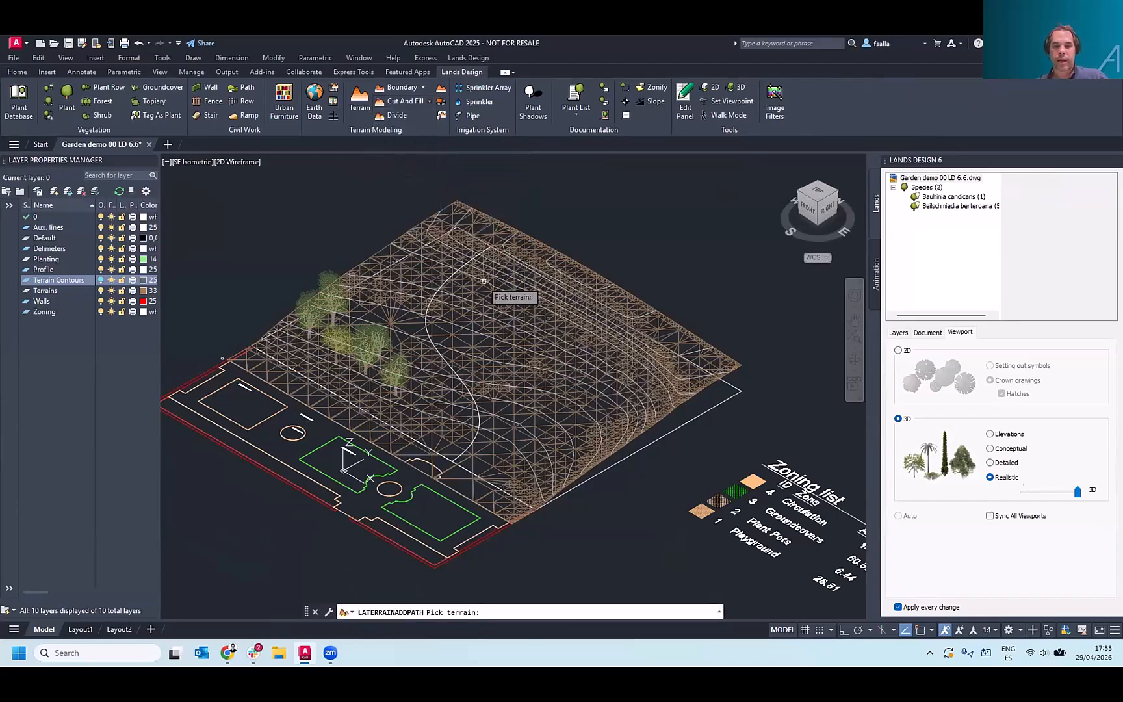
click(486, 312)
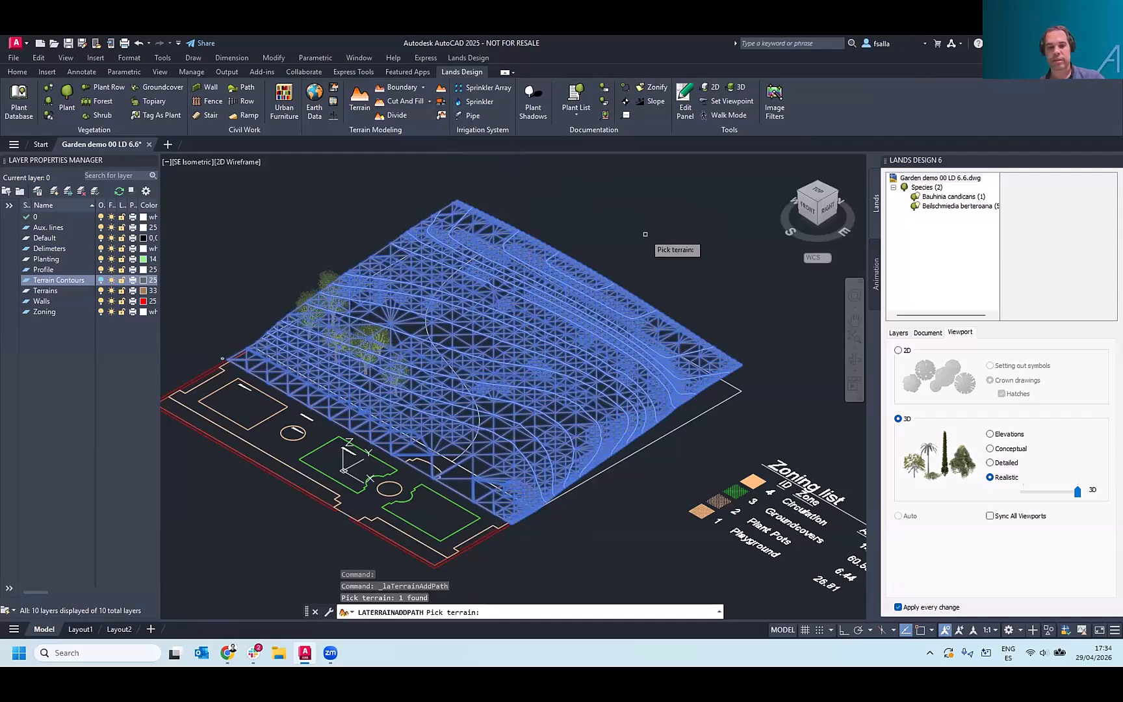
key(Return)
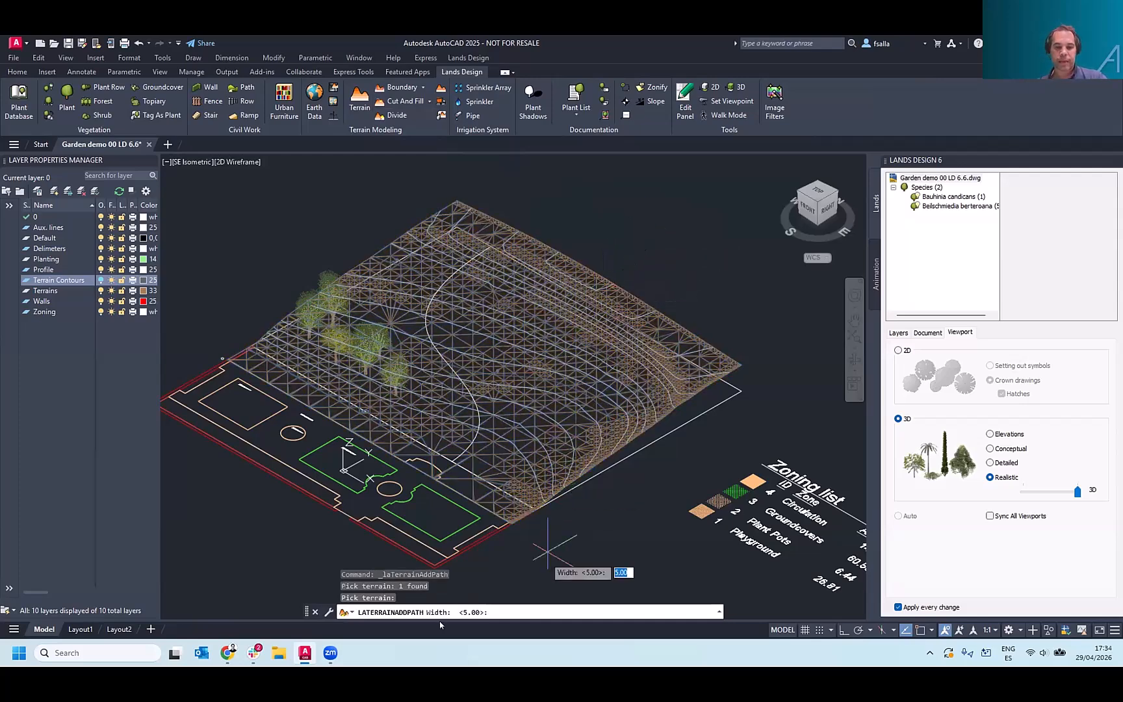
text(3)
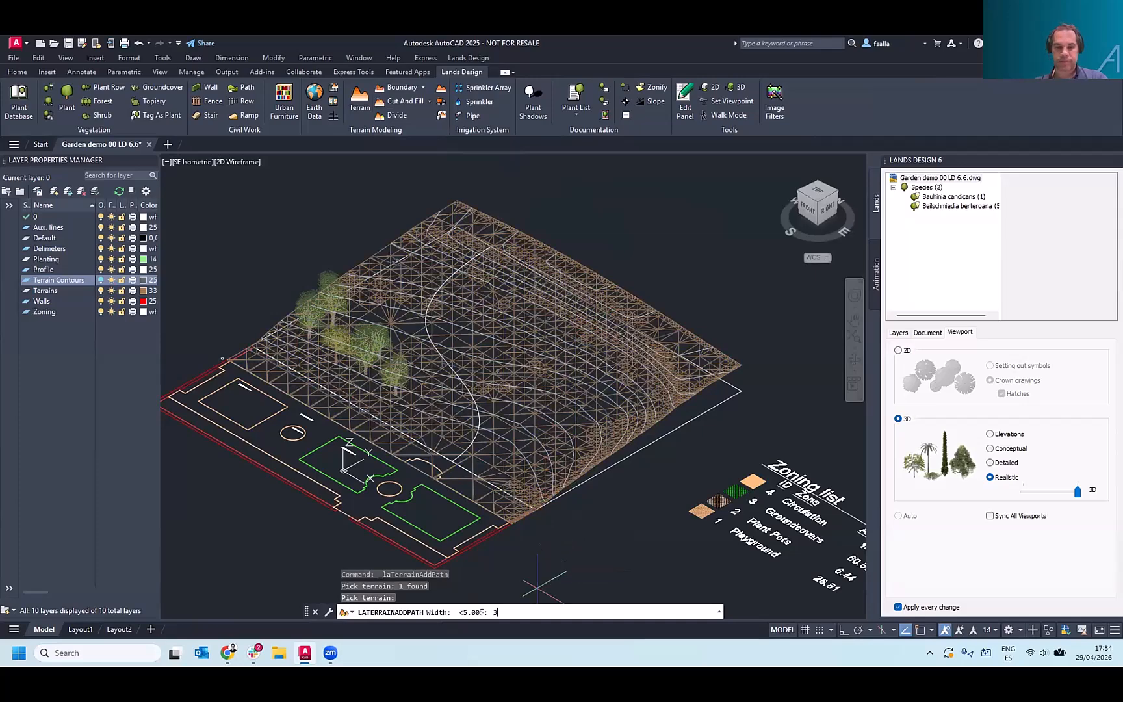
key(Return)
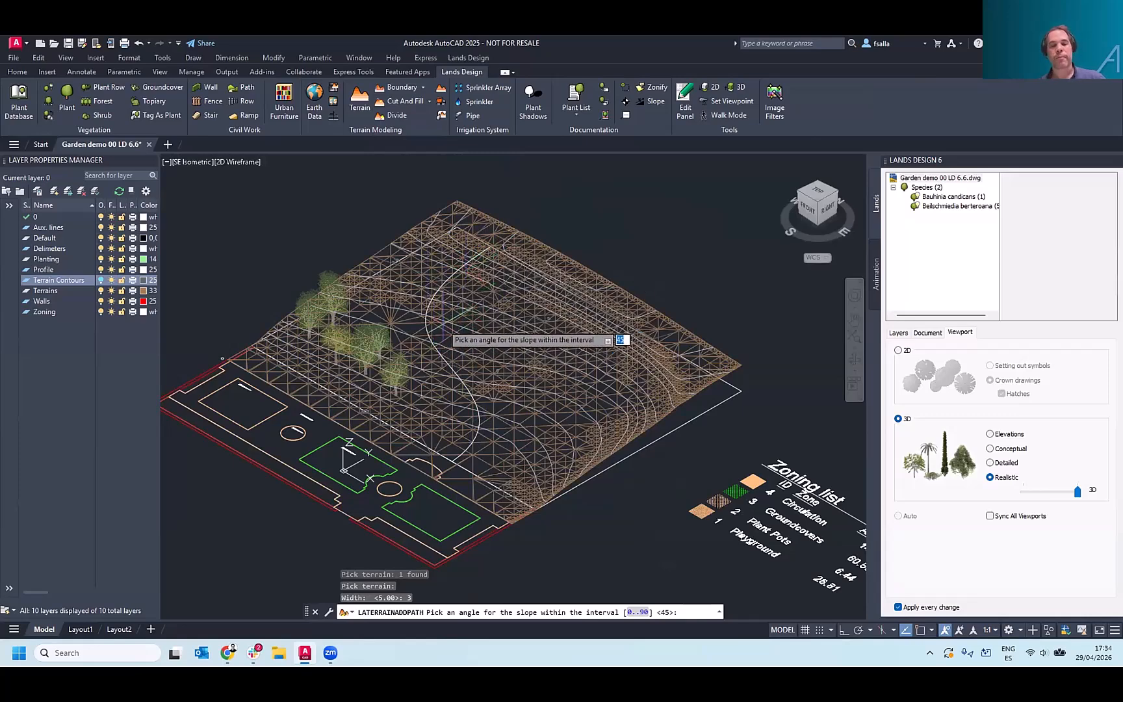
key(Return)
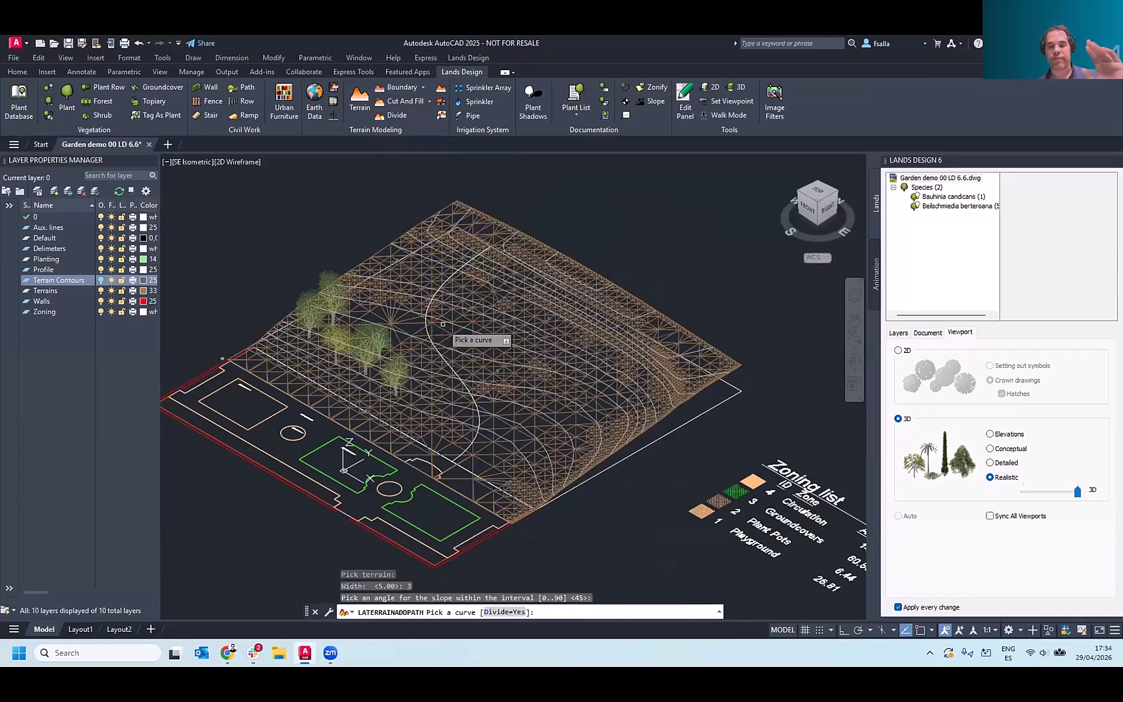
scroll(432, 322, up, 2)
scroll(427, 319, up, 4)
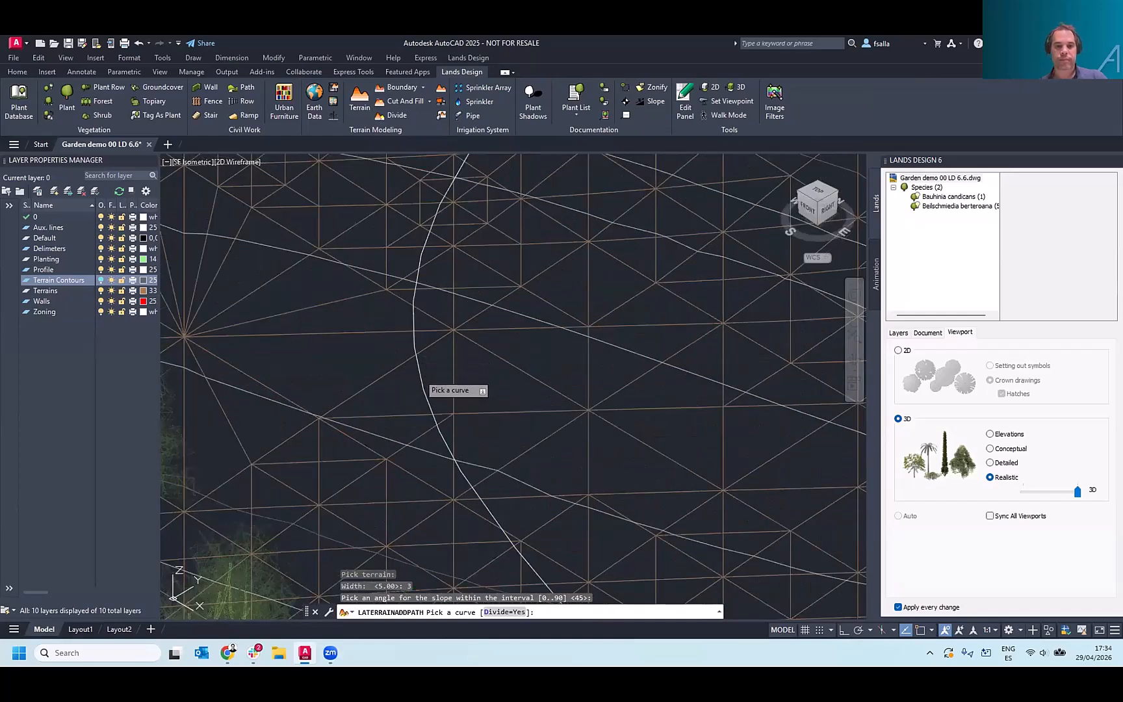
click(421, 381)
scroll(506, 359, down, 6)
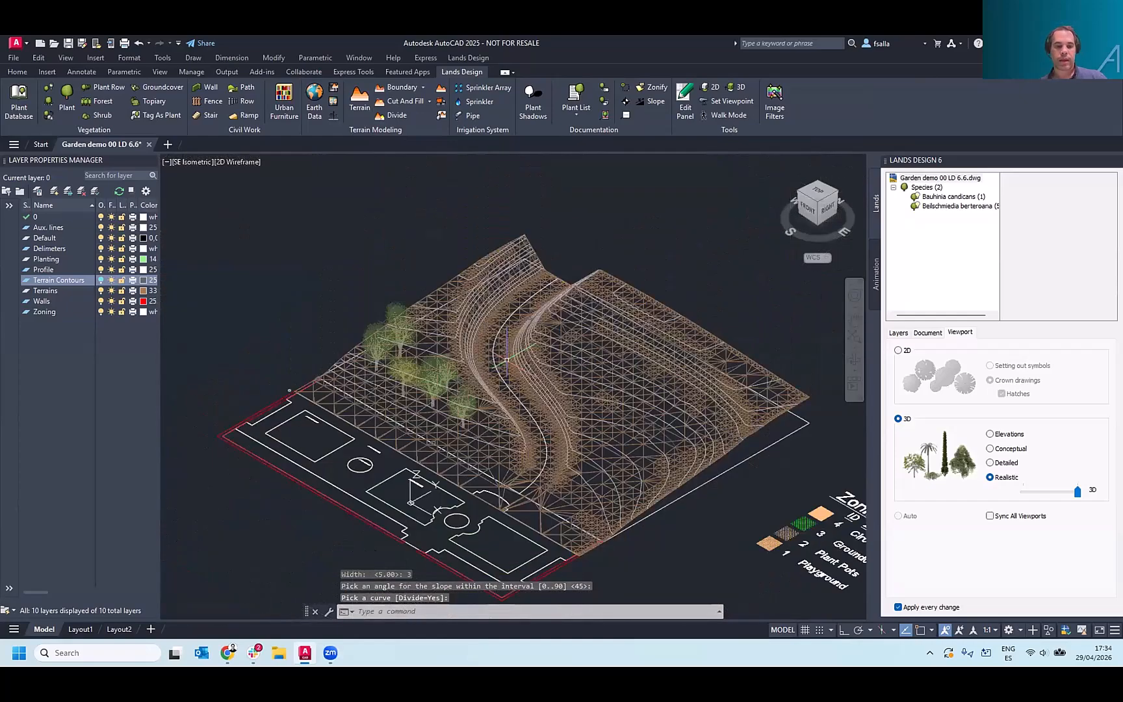
- Inspect the path carved into the terrain, then select the terrain and expand its Earthmoving entry
scroll(543, 413, up, 2)
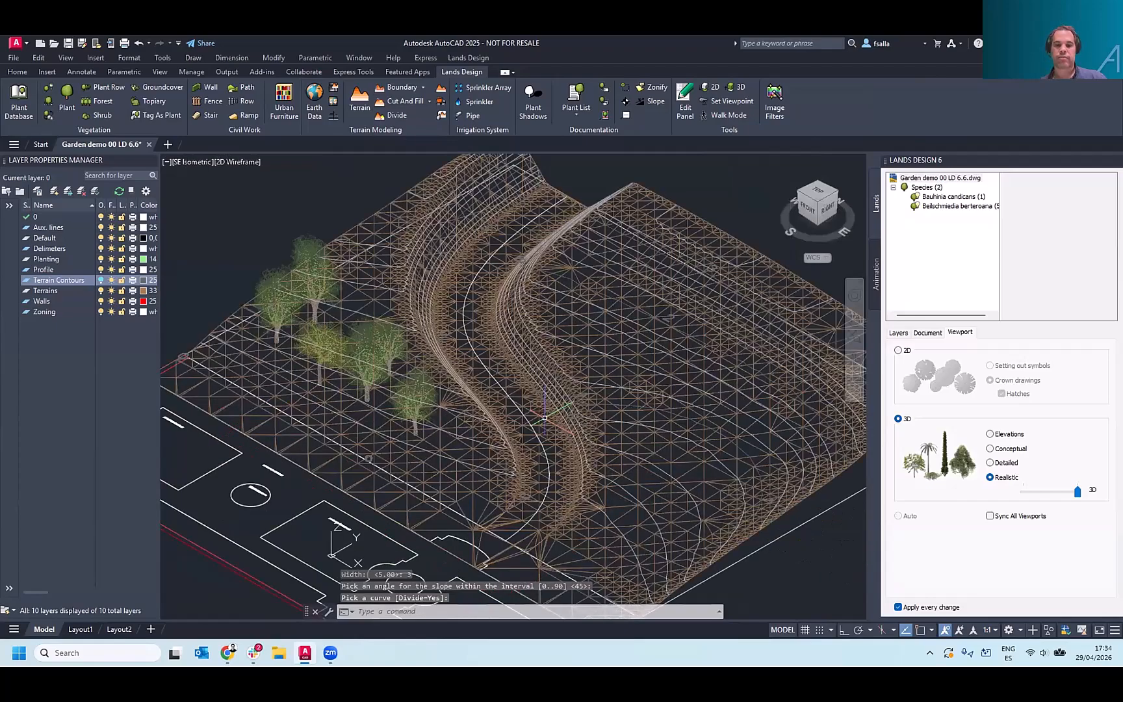
mouse_move(520, 320)
shift+middle_down()
mouse_move(527, 358)
mouse_move(532, 241)
mouse_move(484, 239)
mouse_move(512, 266)
mouse_move(525, 314)
shift+middle_up()
scroll(523, 356, down, 3)
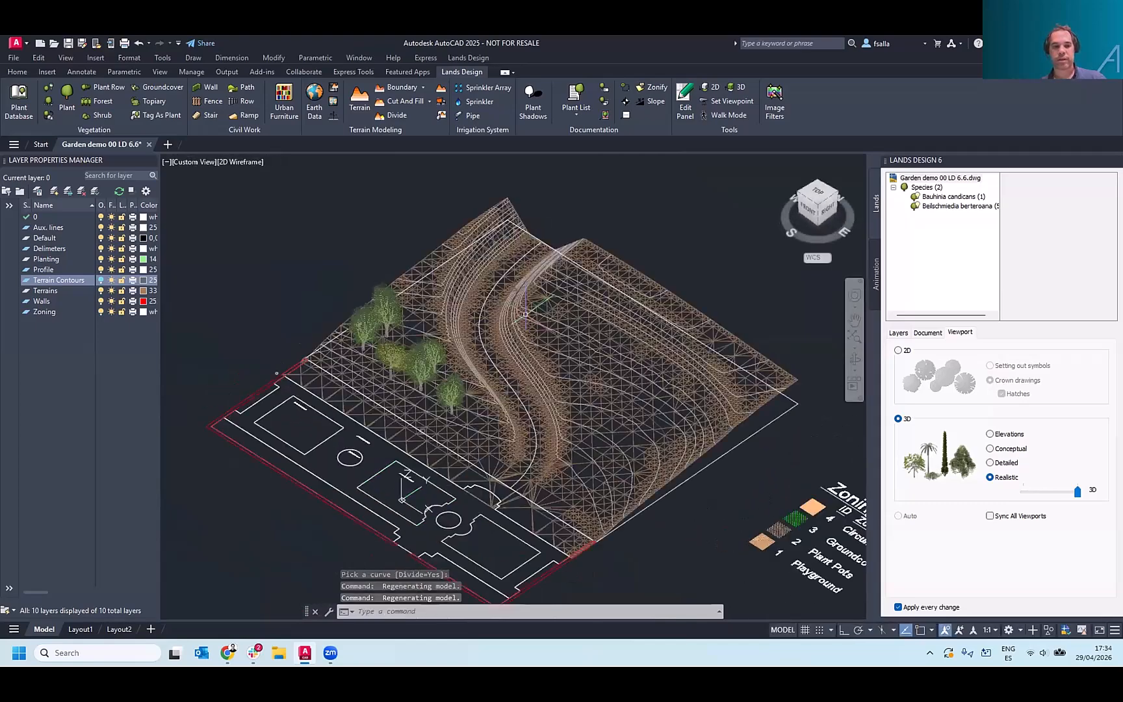
key(Escape)
click(553, 319)
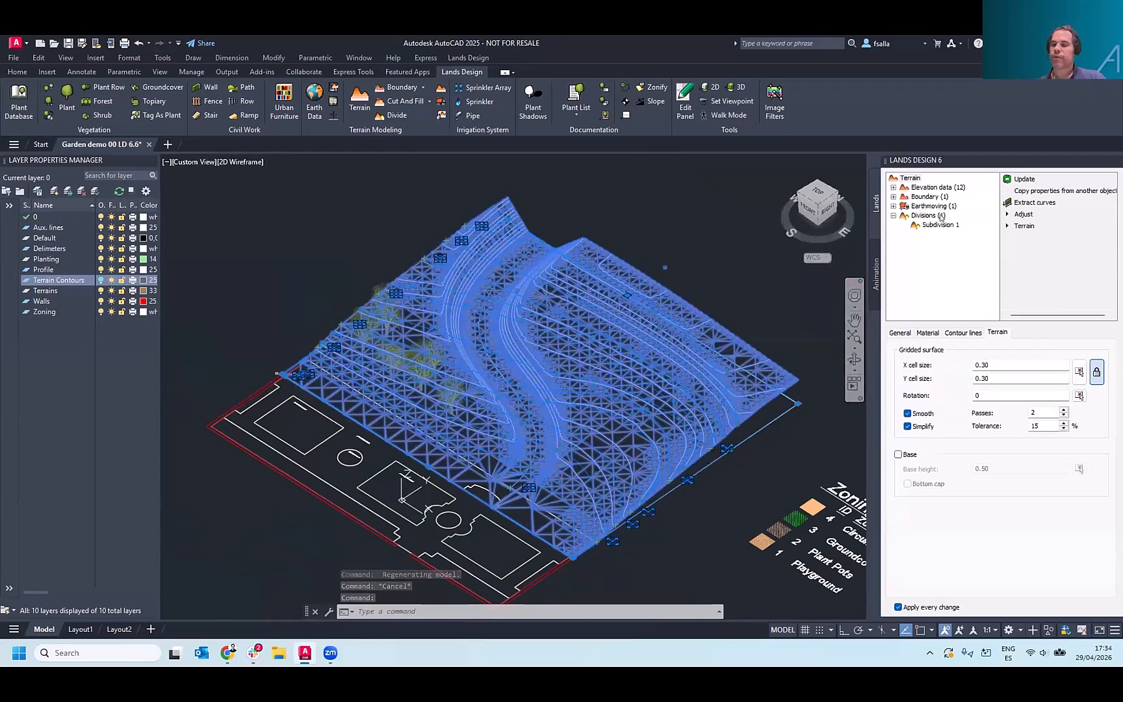
click(894, 207)
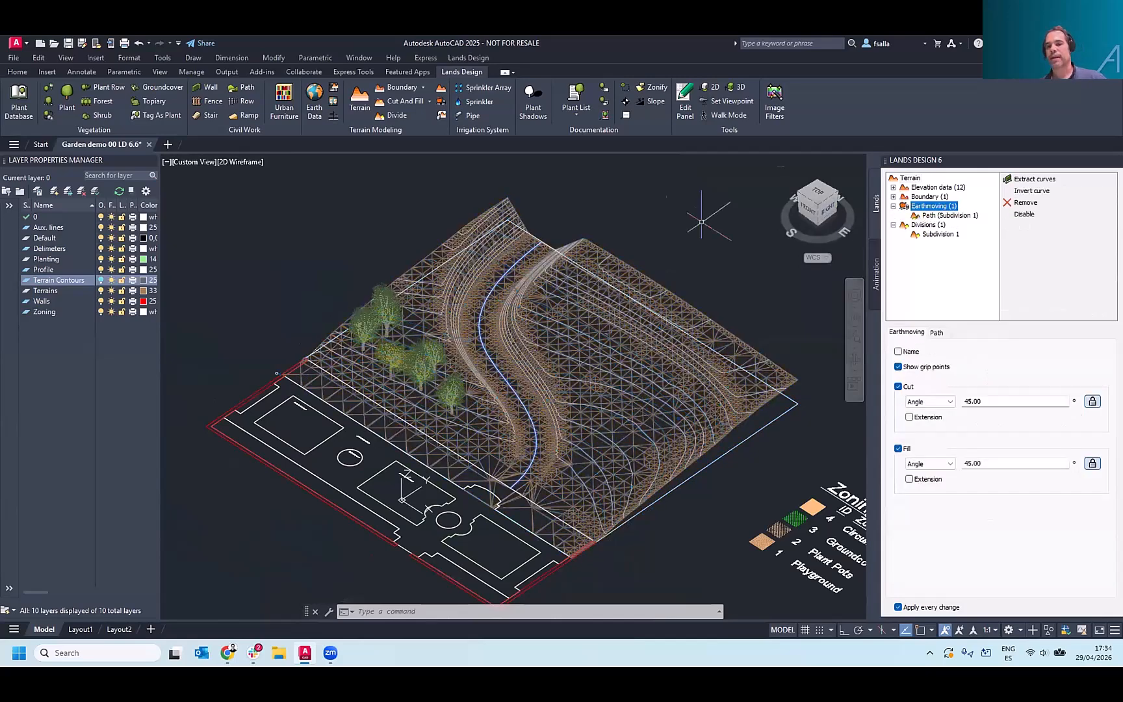
- Insert a terrain list beneath the Zoning list and examine its area, fill volume and dig volume columns
scroll(464, 304, down, 3)
mouse_move(466, 316)
middle_down()
mouse_move(495, 336)
mouse_move(259, 277)
mouse_move(320, 298)
mouse_move(318, 286)
mouse_move(318, 295)
middle_up()
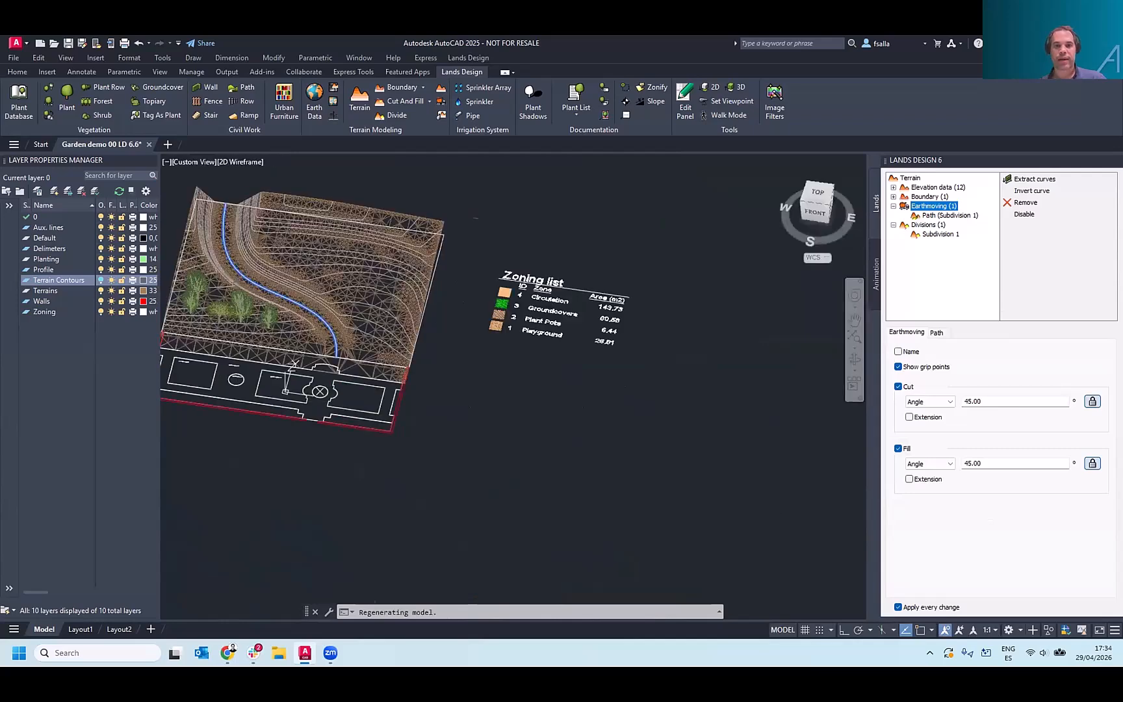
click(567, 113)
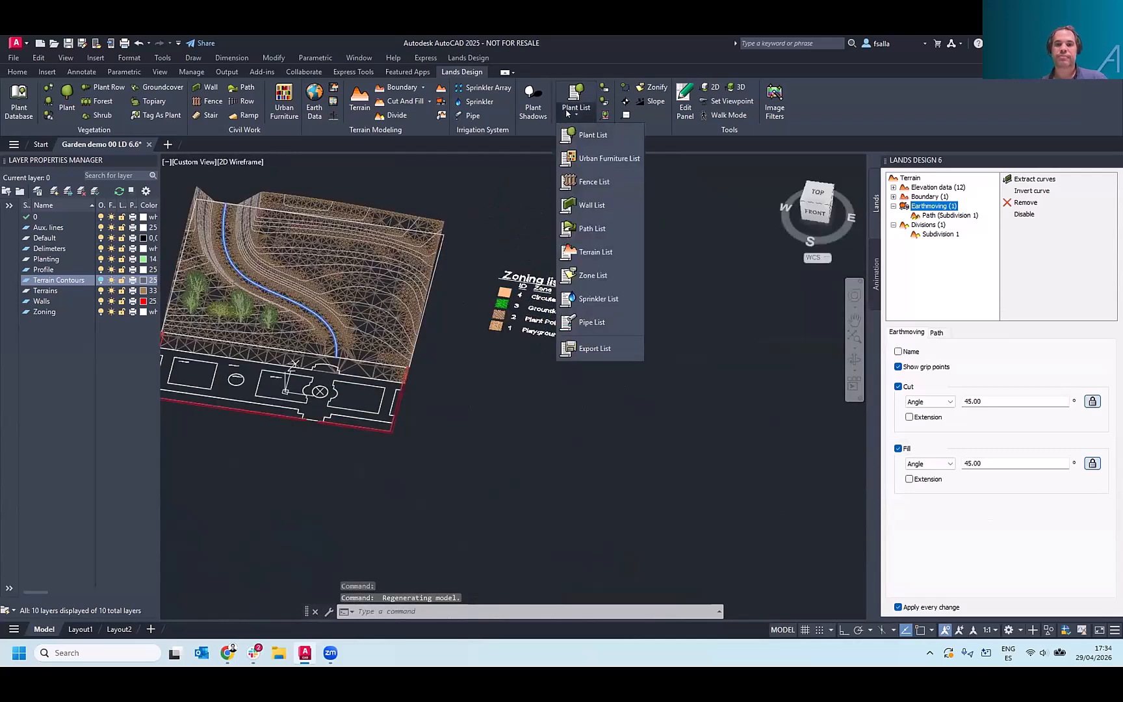
click(588, 252)
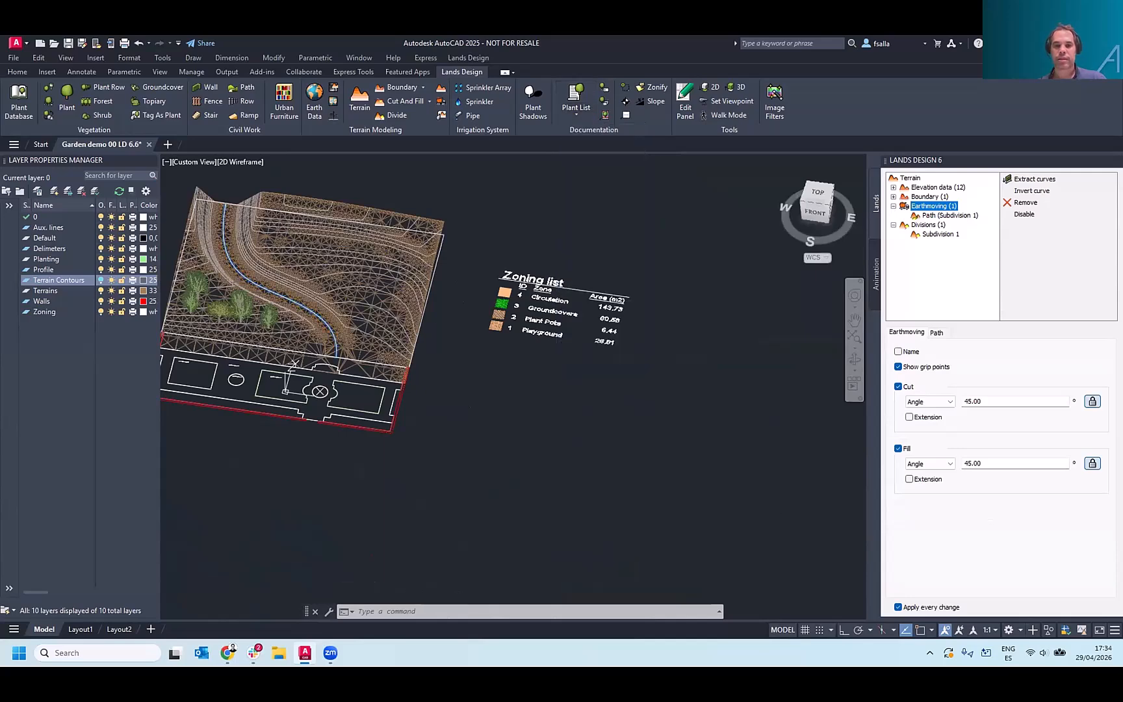
click(479, 357)
scroll(749, 423, up, 4)
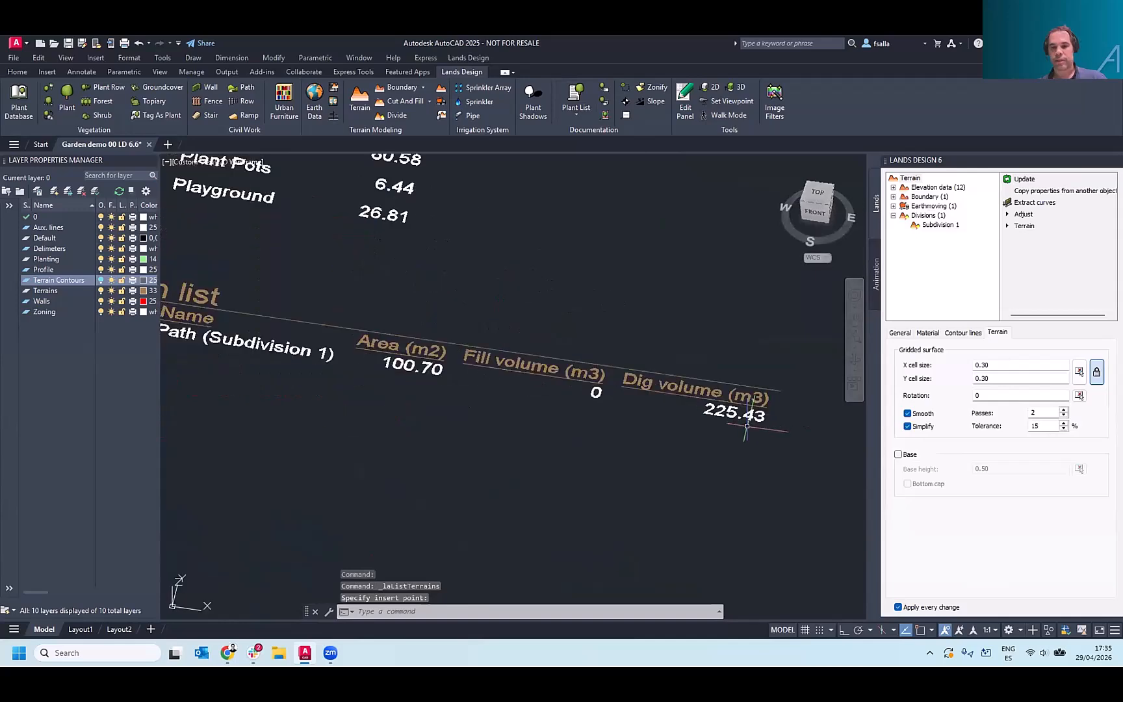
scroll(530, 387, down, 4)
scroll(559, 380, up, 4)
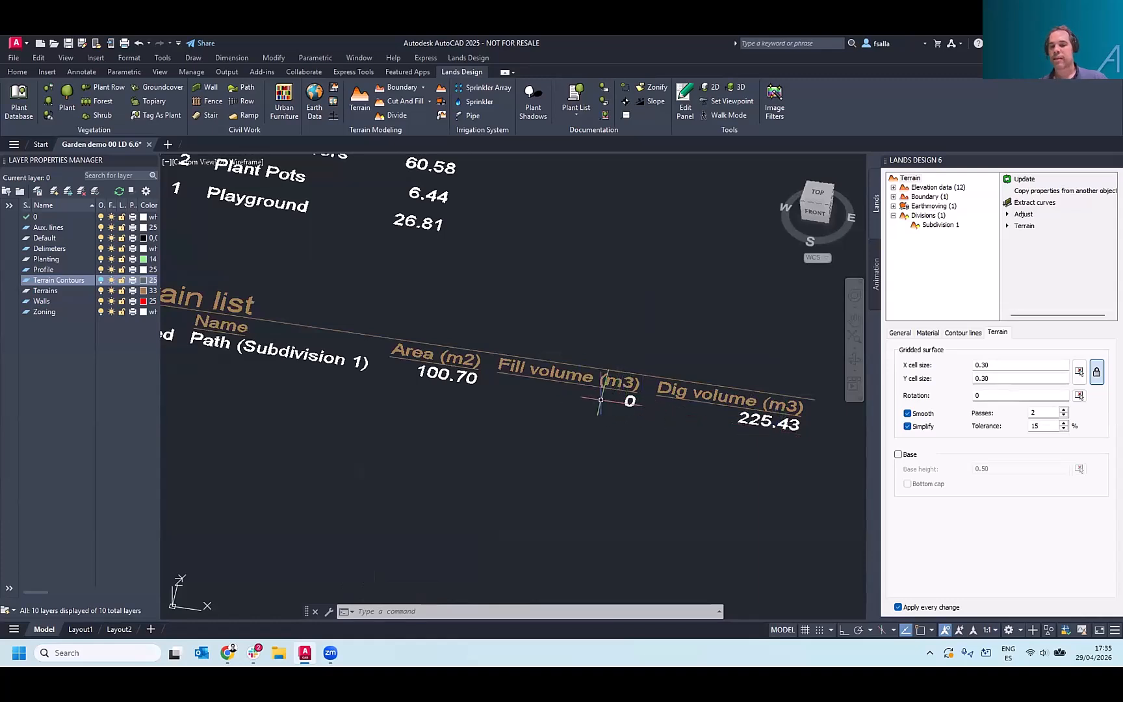
scroll(770, 429, down, 5)
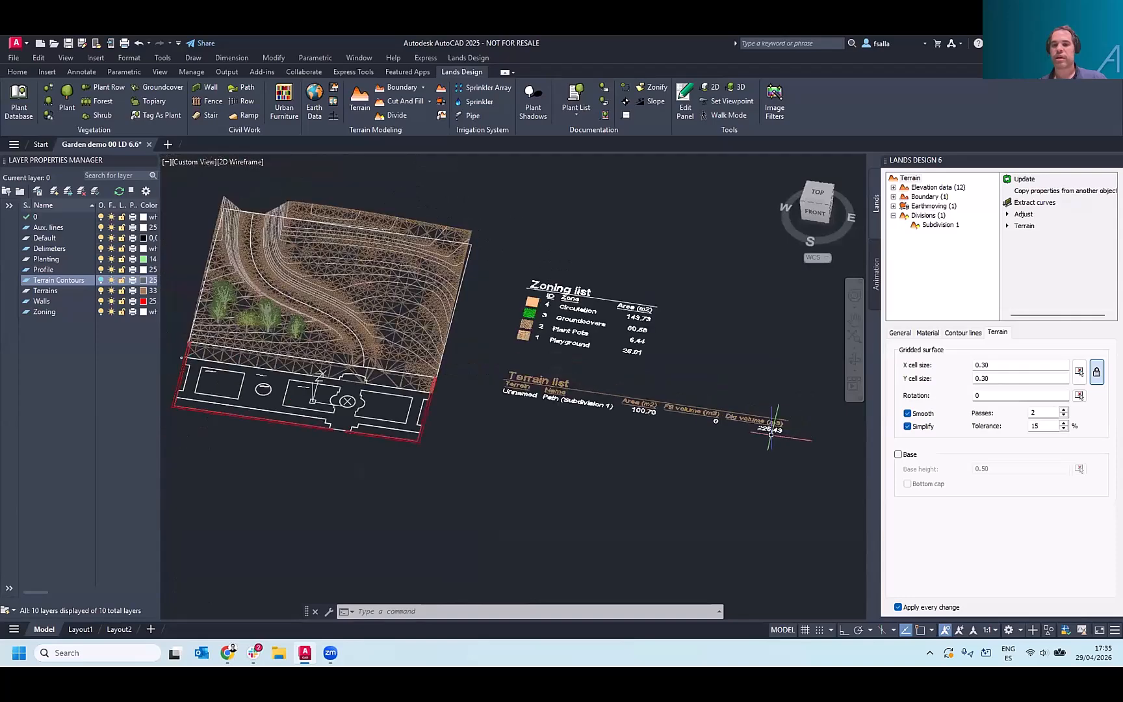
scroll(777, 433, up, 4)
scroll(785, 437, down, 5)
- Set the slope method of the terrain's earthmoving path to Grade, with a grade of 6 percent
shift+middle_drag(576, 396, 576, 396)
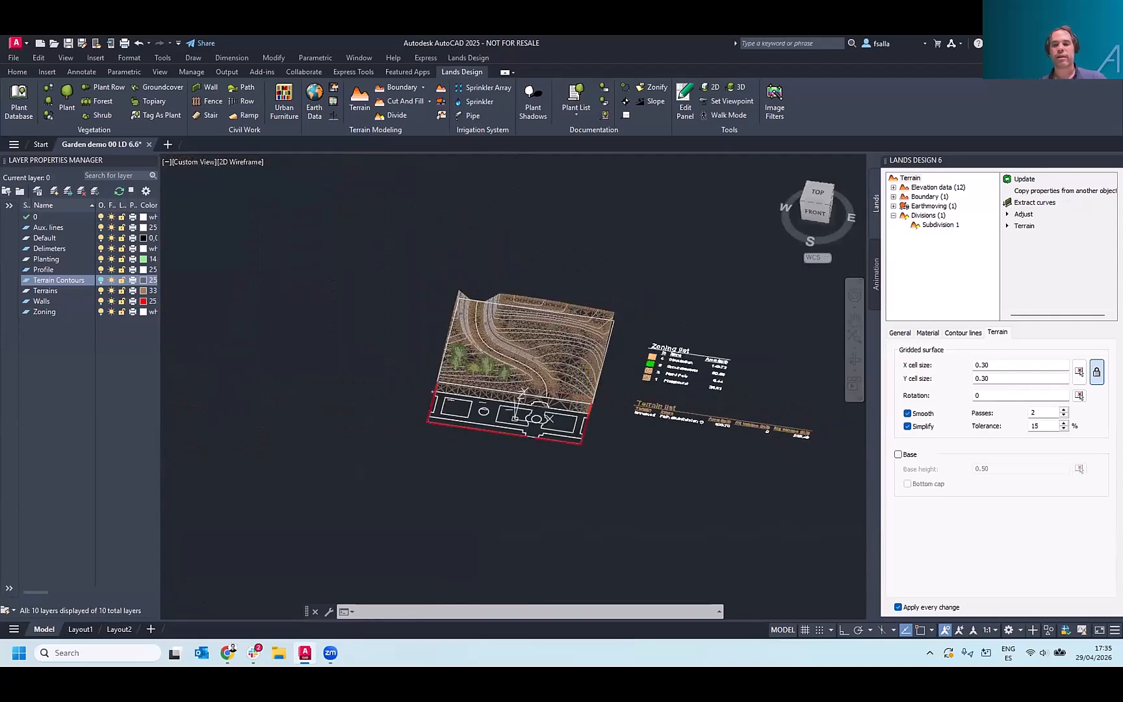
shift+middle_drag(528, 320, 519, 327)
scroll(519, 329, up, 2)
scroll(562, 368, up, 2)
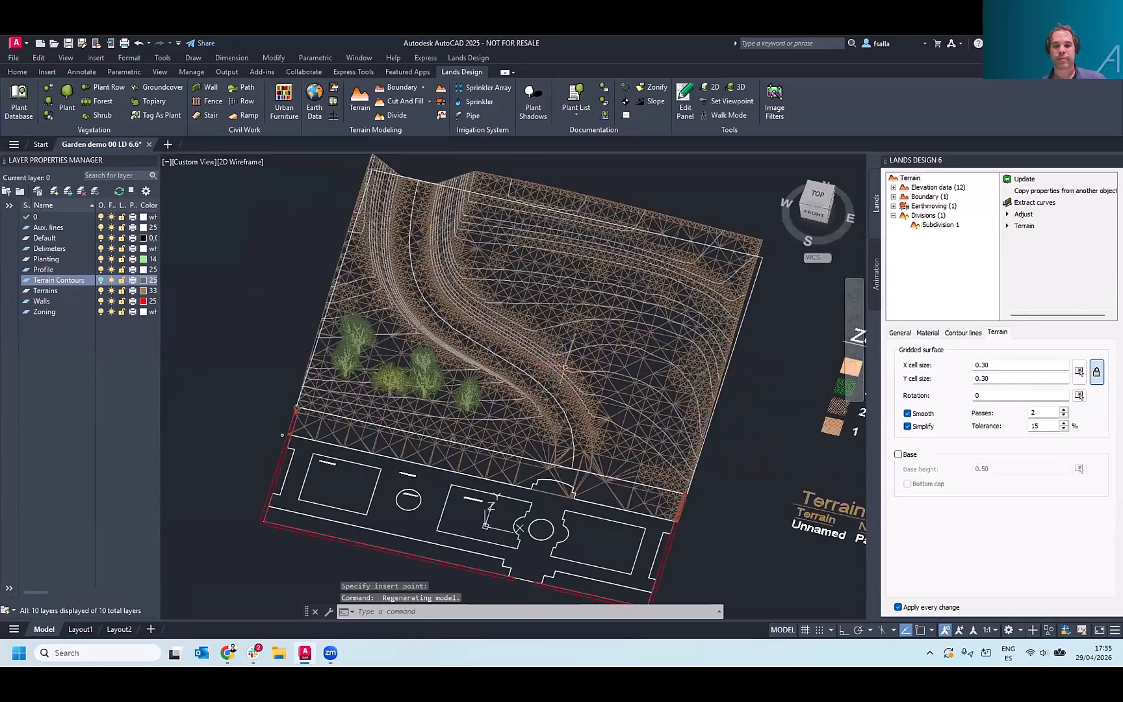
shift+middle_drag(564, 367, 496, 326)
shift+middle_drag(431, 298, 502, 373)
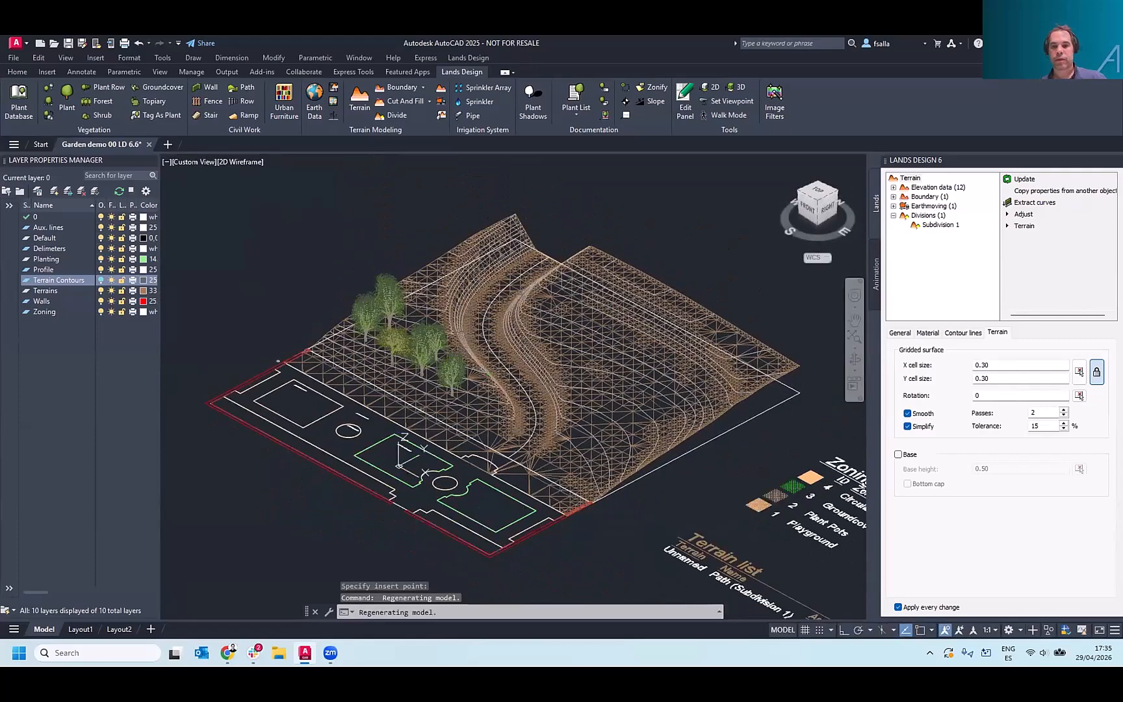
click(502, 374)
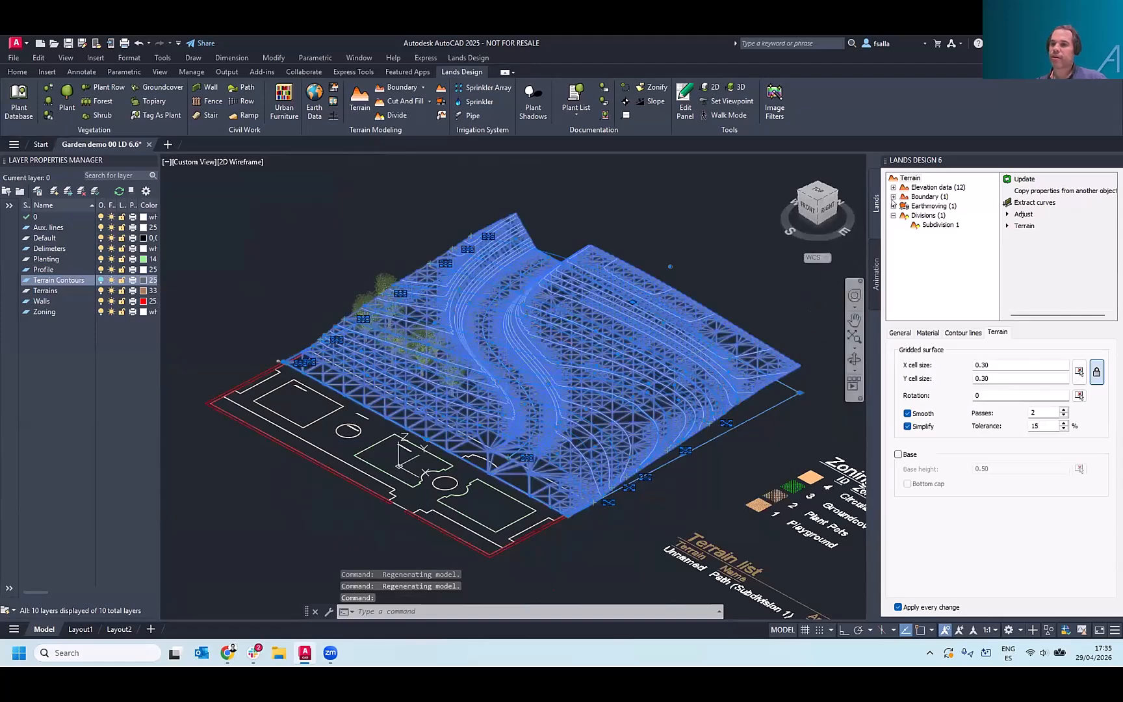
click(894, 206)
click(911, 206)
click(921, 215)
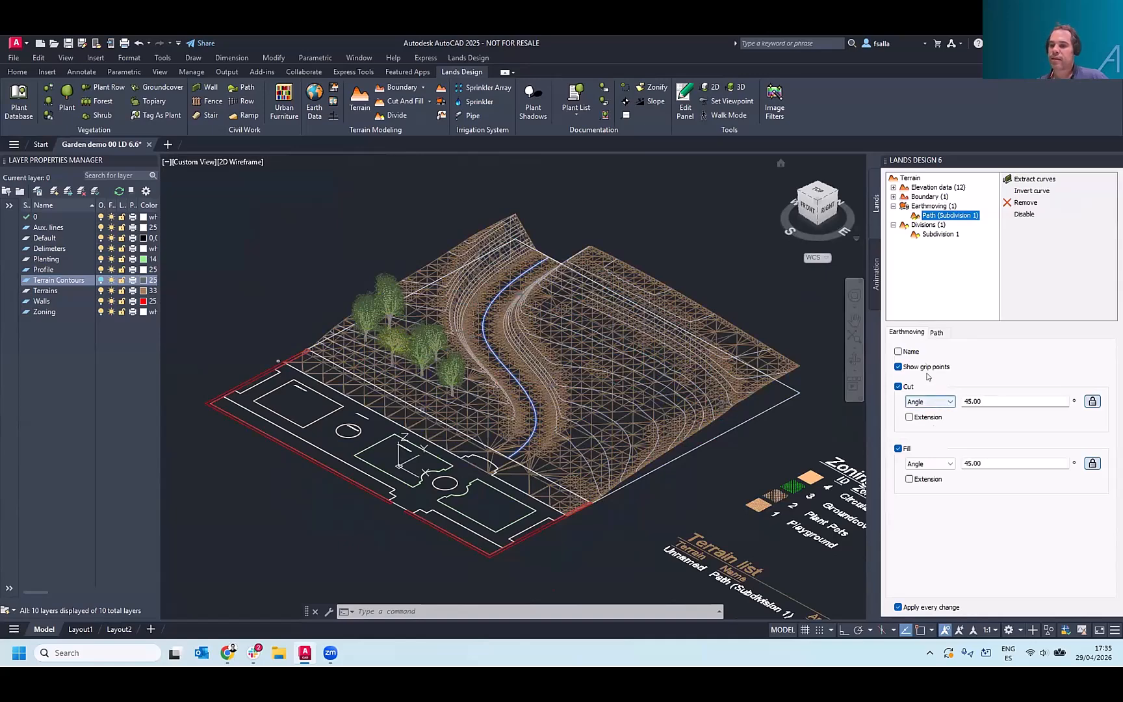
click(933, 333)
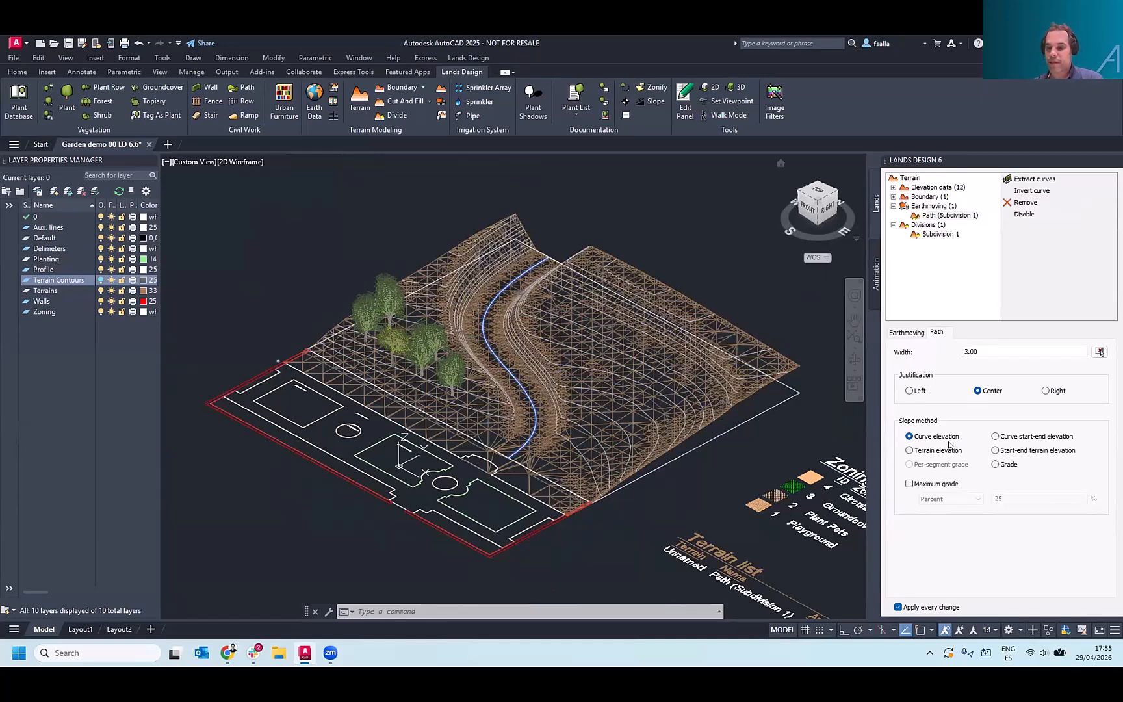
click(995, 465)
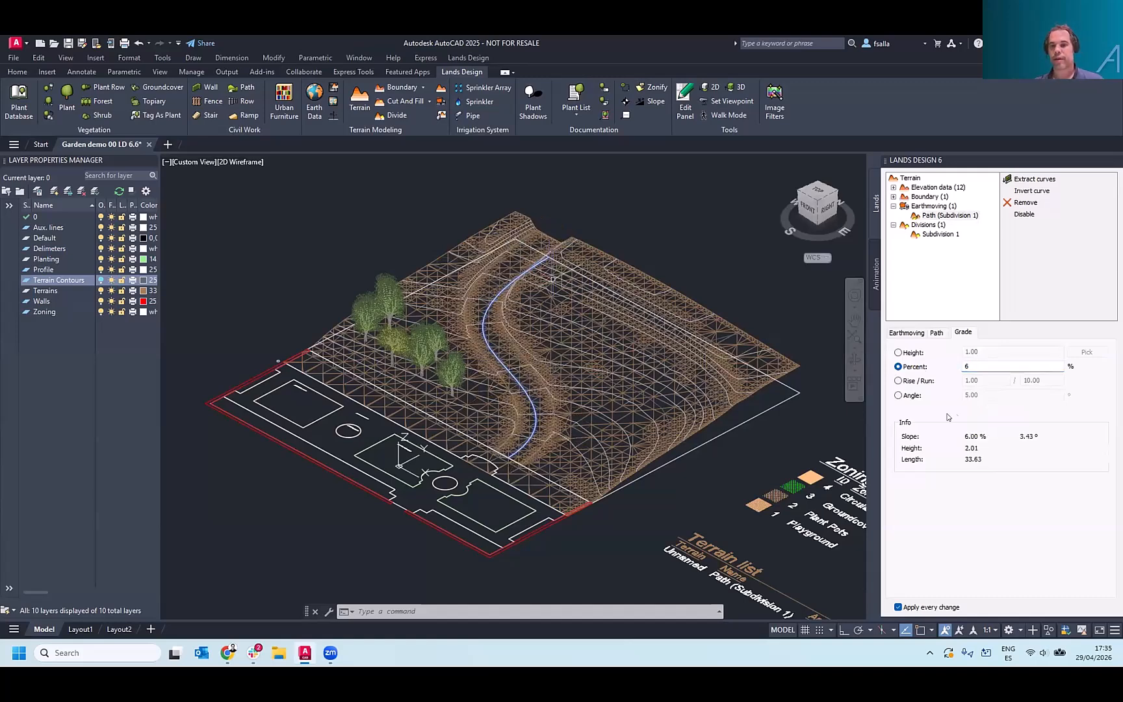
- Examine the regraded path on the terrain and compare the fill and dig volumes in the terrain list
shift+middle_drag(636, 309, 601, 300)
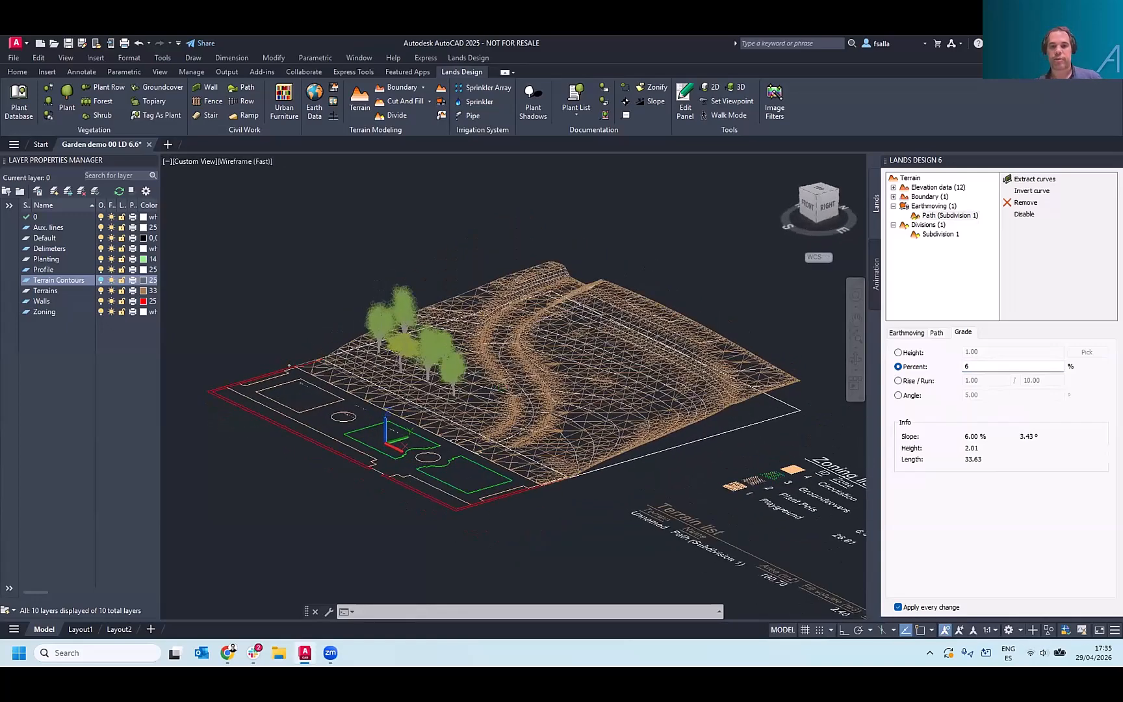
scroll(501, 342, down, 3)
scroll(752, 539, up, 5)
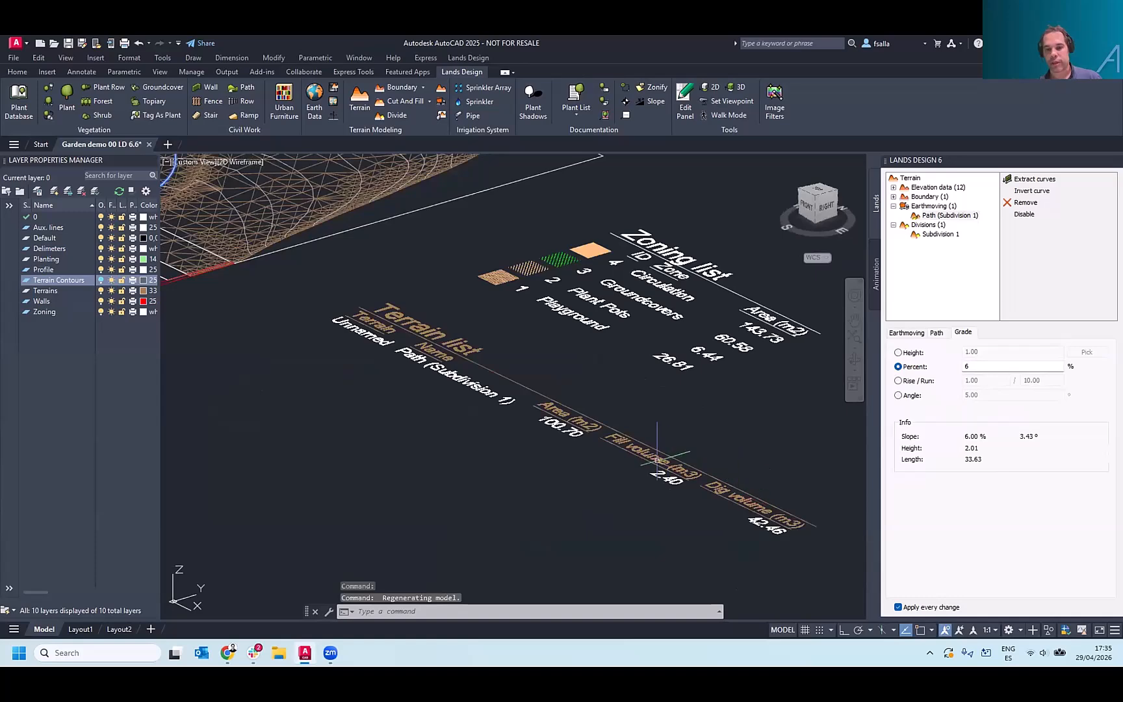
scroll(731, 506, up, 2)
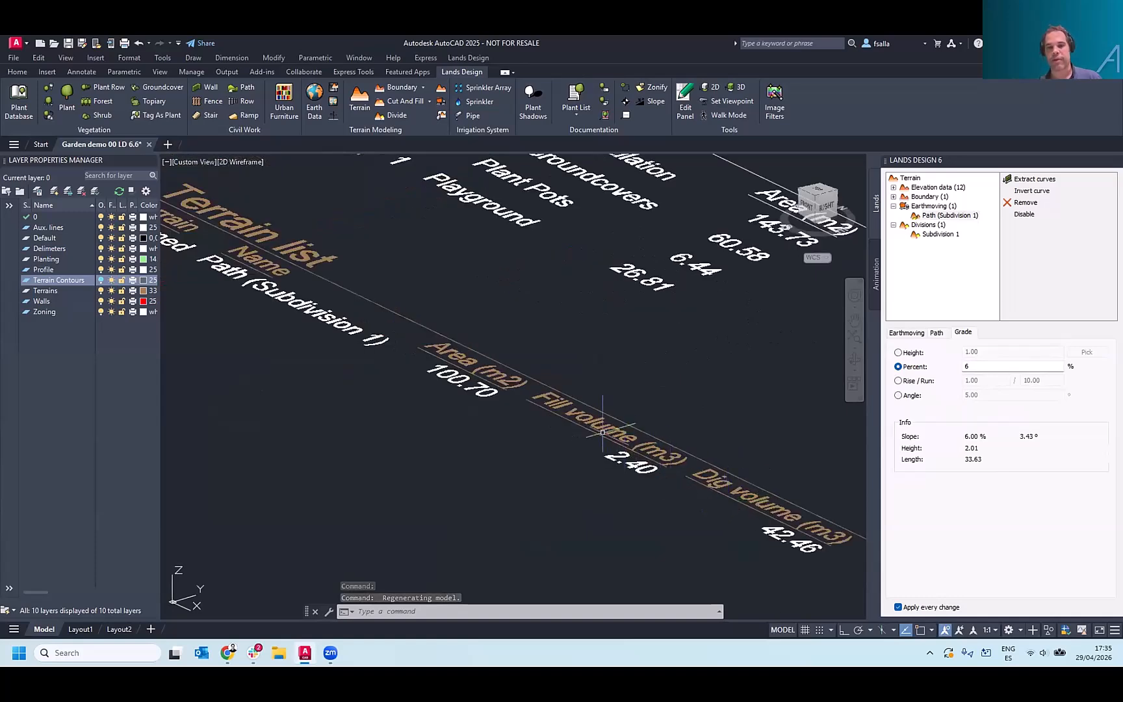
scroll(614, 439, down, 2)
shift+middle_drag(603, 433, 683, 499)
scroll(680, 499, down, 6)
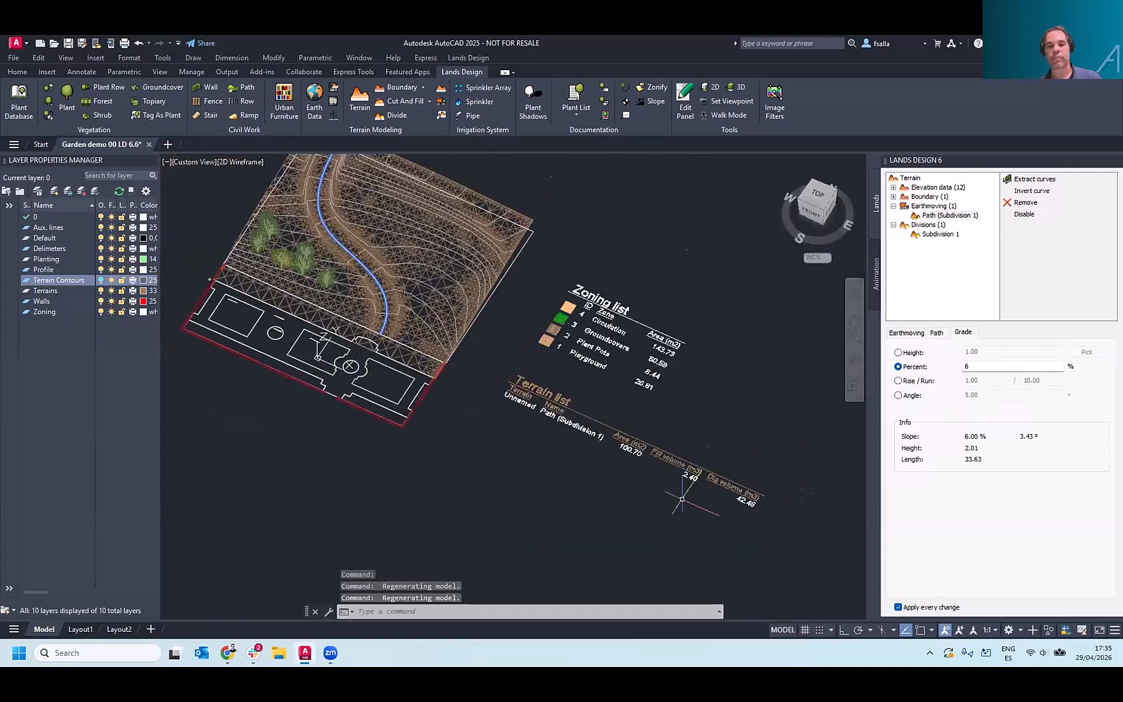
shift+middle_drag(542, 355, 507, 328)
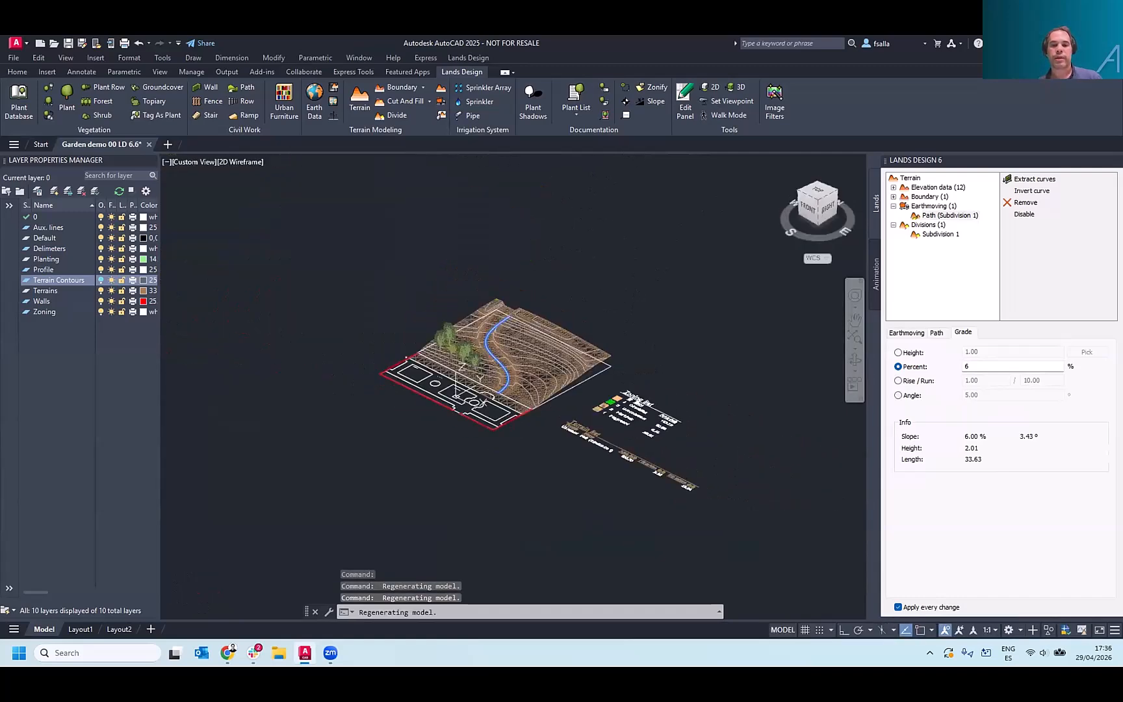
scroll(501, 359, up, 3)
scroll(500, 353, up, 2)
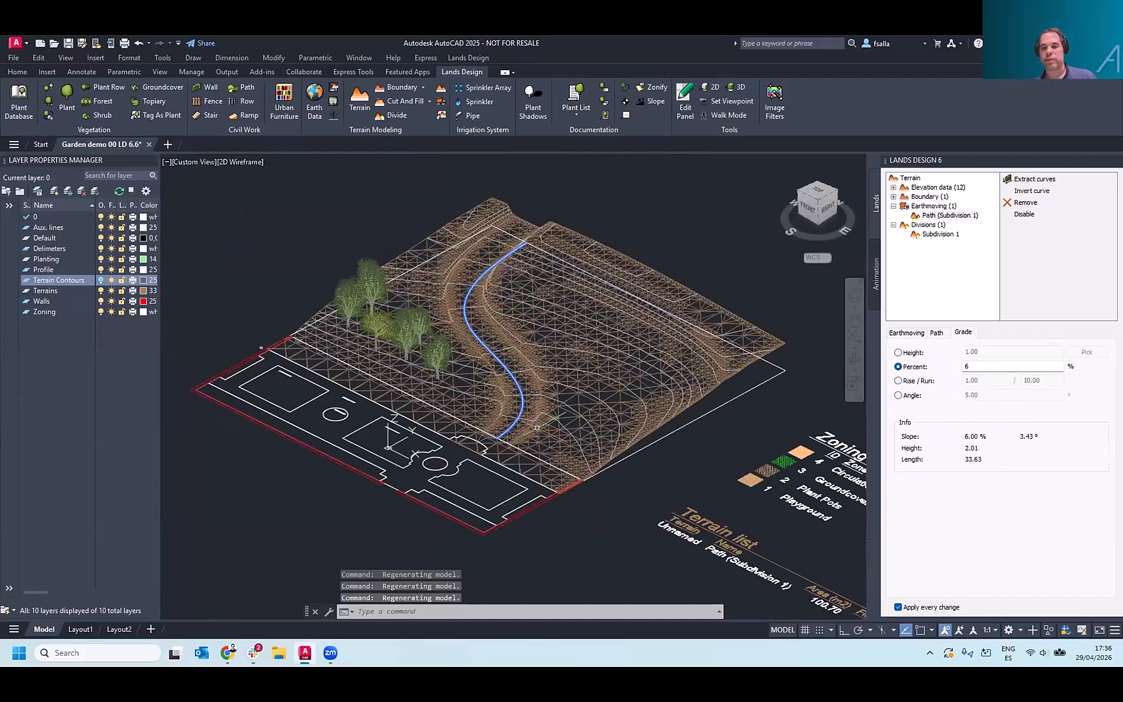
scroll(715, 494, down, 1)
scroll(739, 503, up, 4)
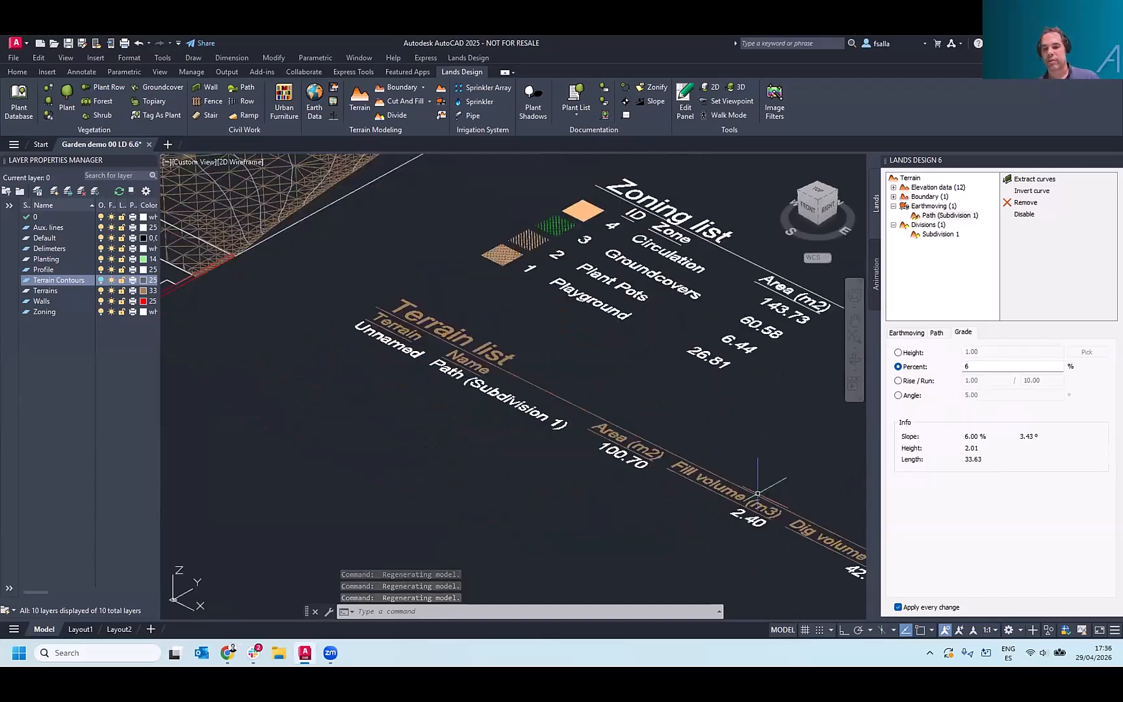
scroll(740, 502, down, 4)
scroll(548, 298, up, 2)
- Change the slope method of the terrain's earthmoving path to Terrain elevation
click(548, 299)
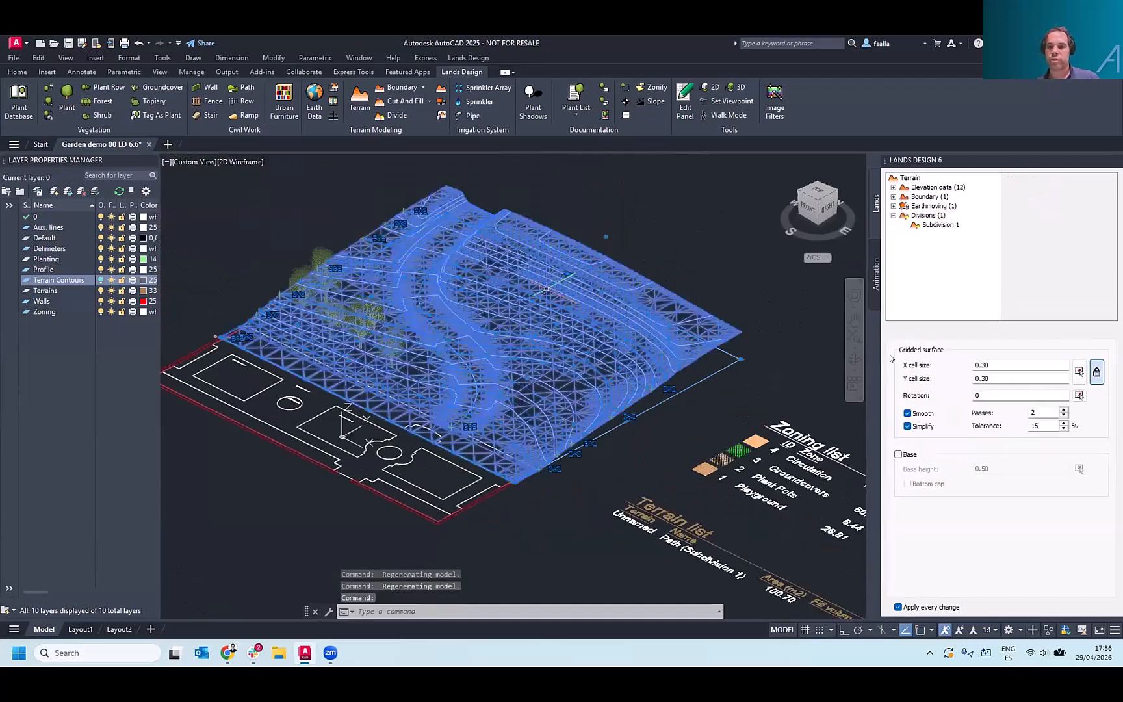
click(893, 207)
click(923, 217)
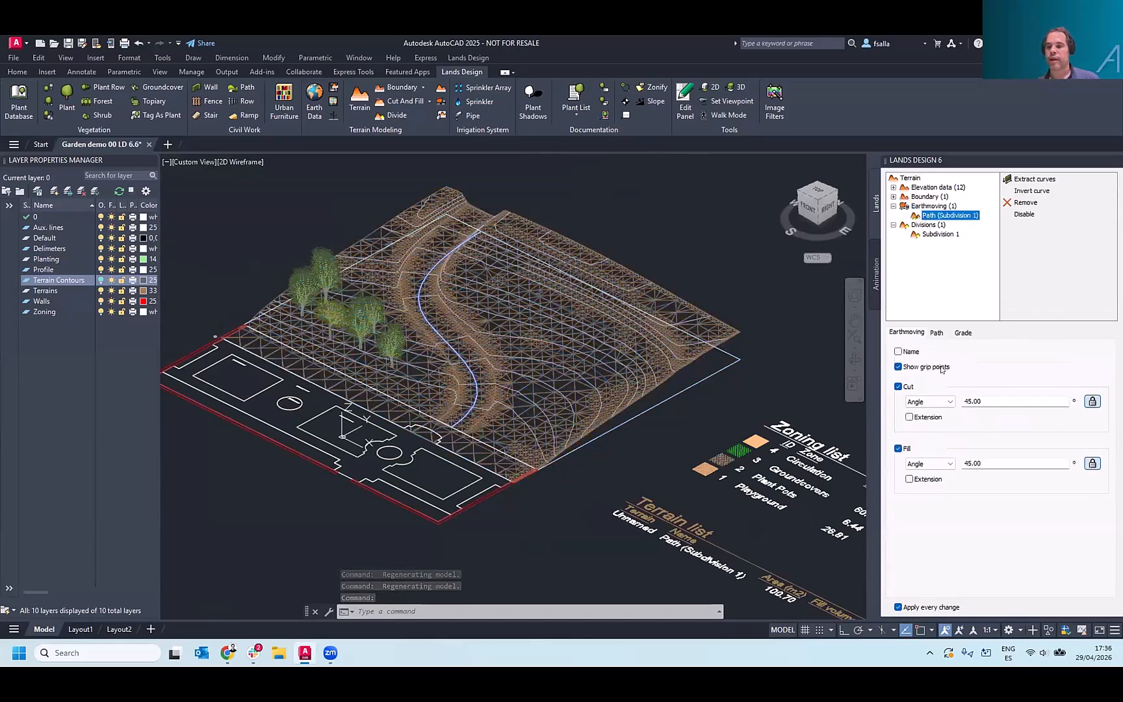
click(961, 332)
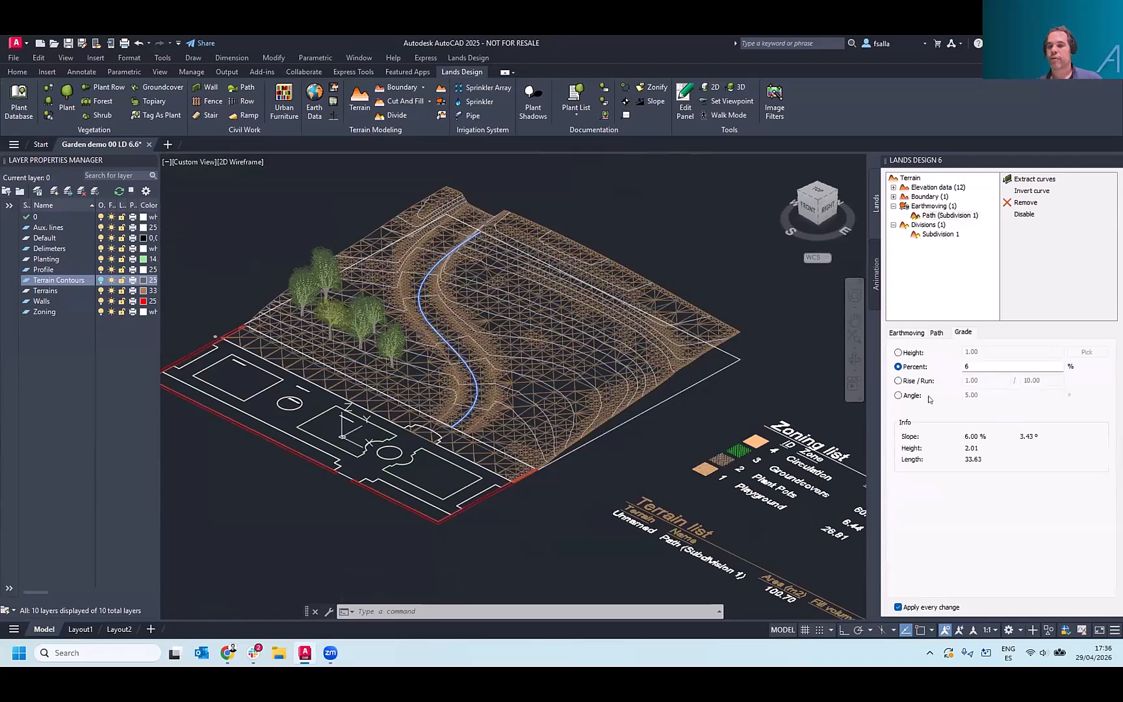
click(934, 332)
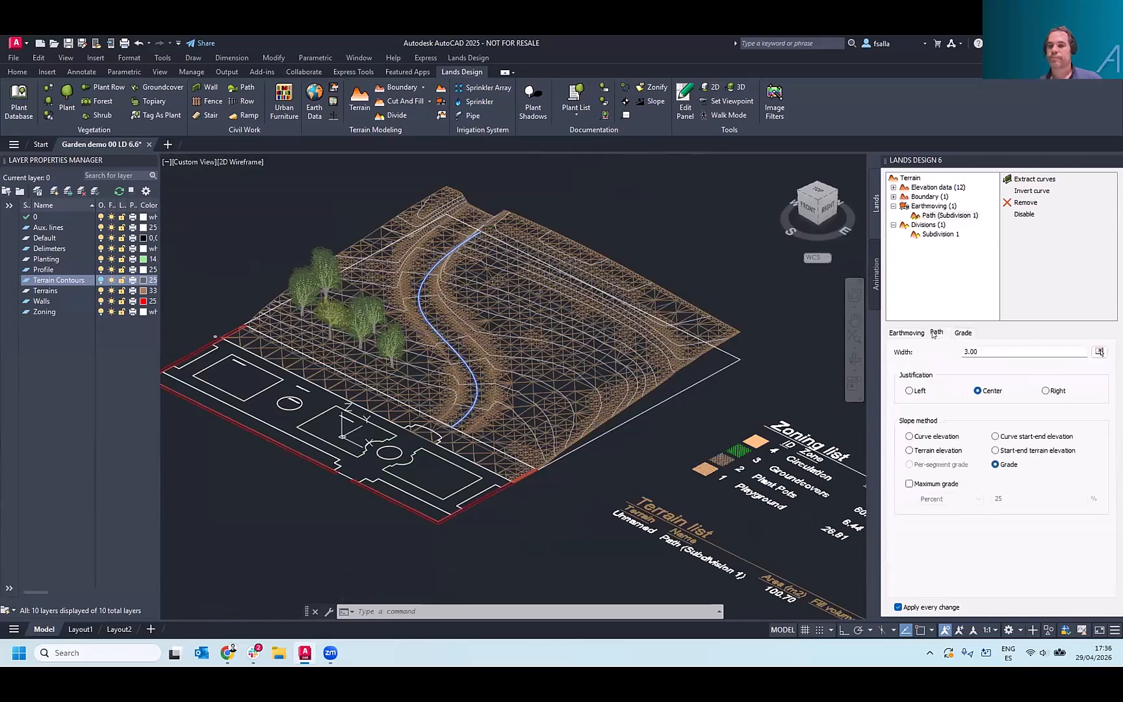
click(909, 451)
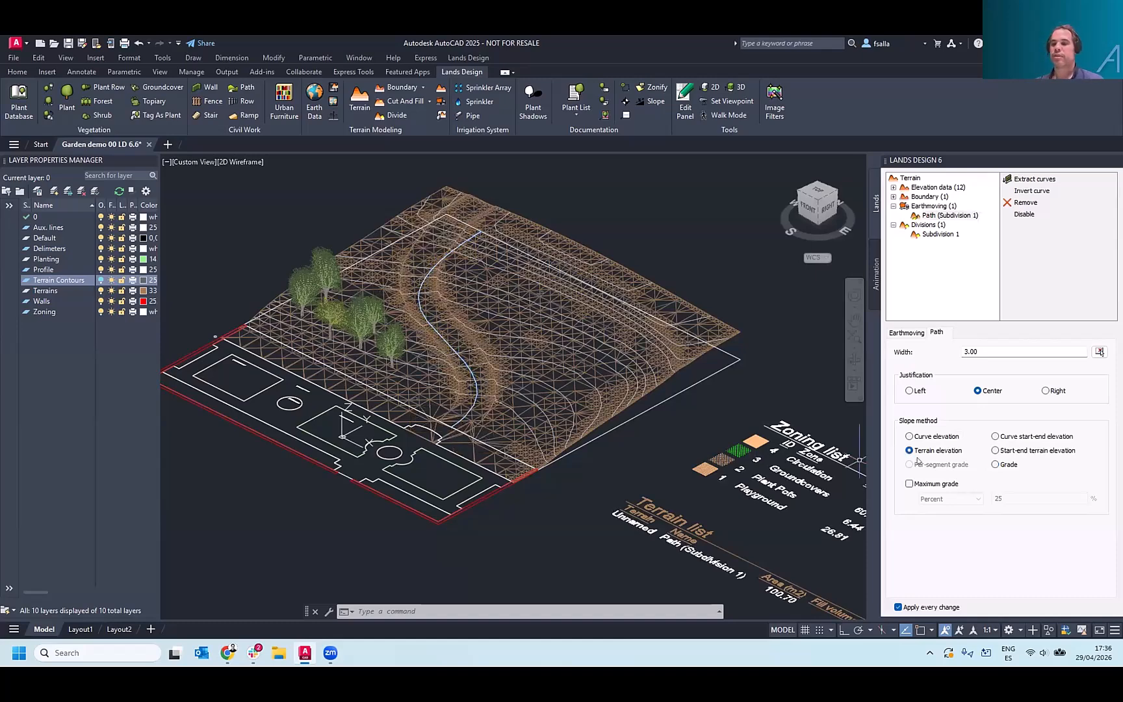
key(Escape)
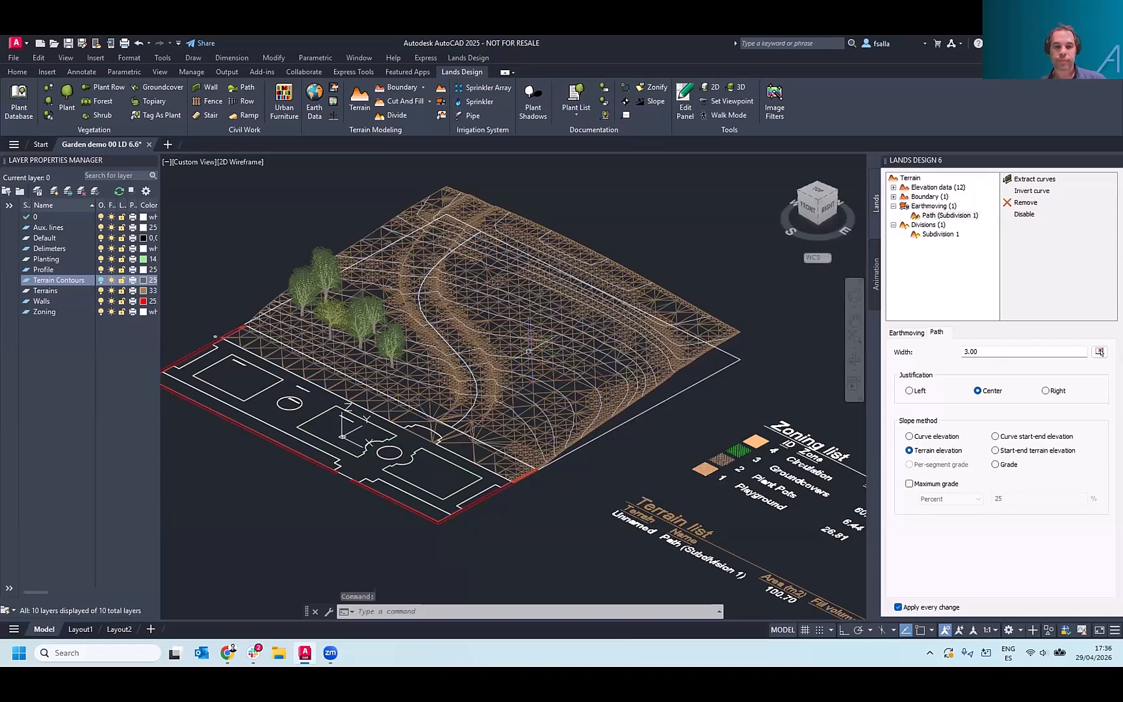
- Show the model in the Realistic visual style and view the path area up close
click(241, 161)
click(278, 231)
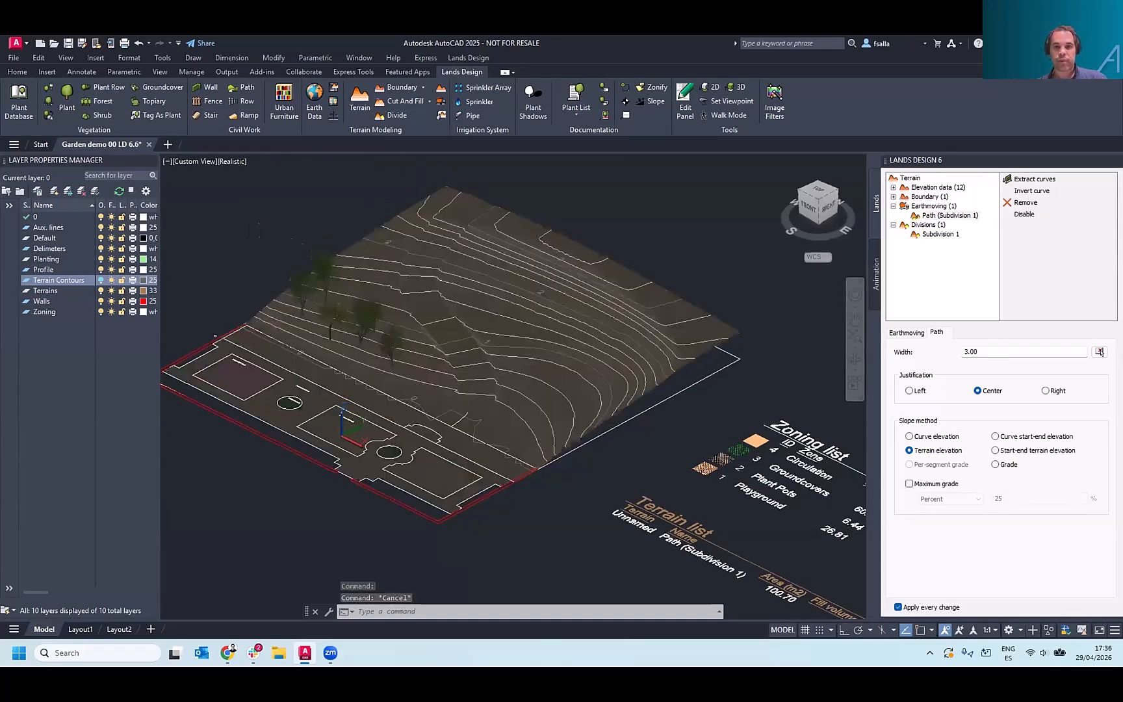
scroll(418, 260, up, 3)
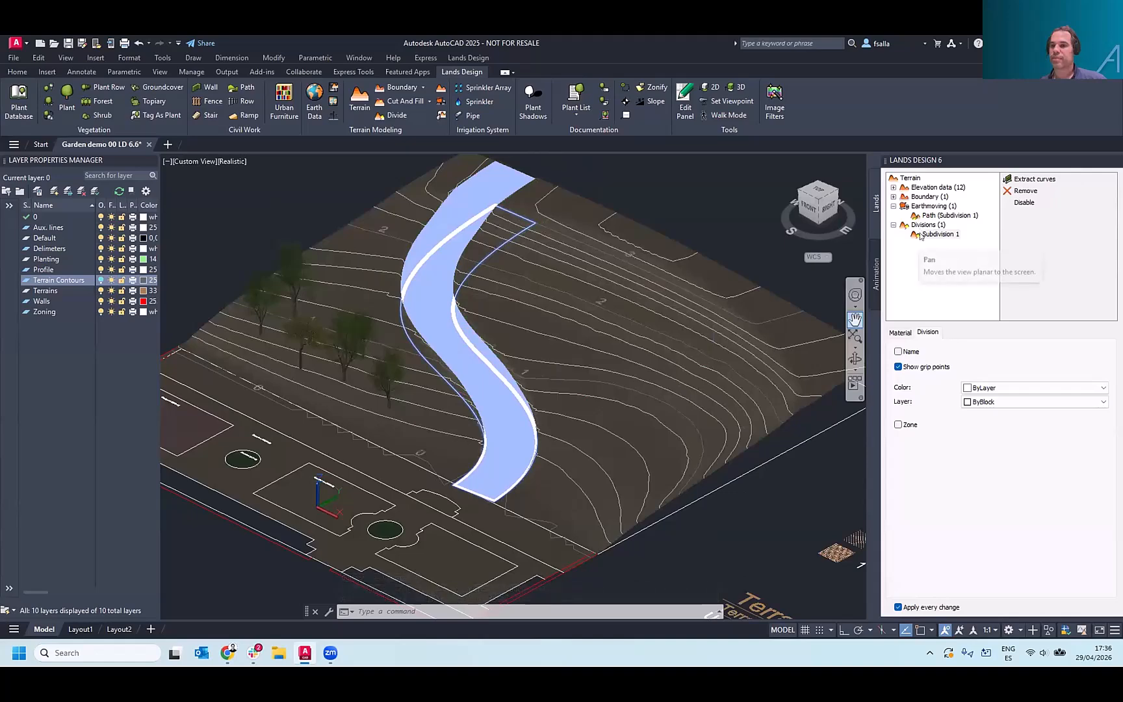
- Apply the gravel.jpg texture from the Site textures folder to the path's terrain division, Subdivision 1
click(901, 333)
click(899, 371)
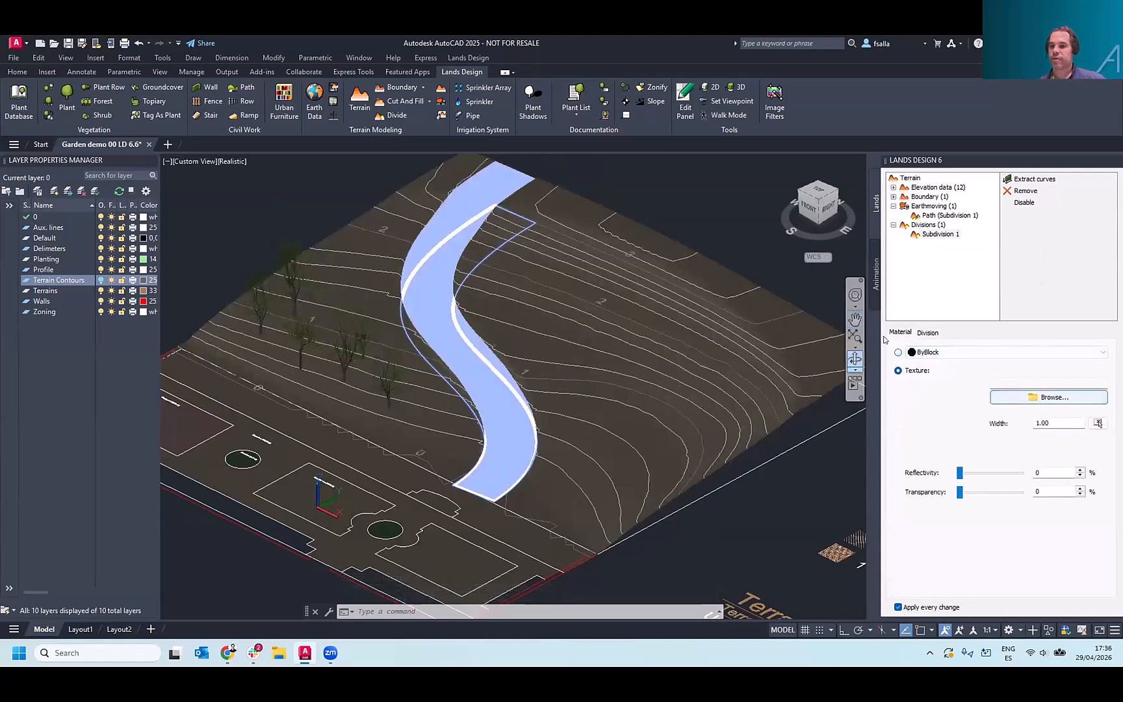
click(1043, 397)
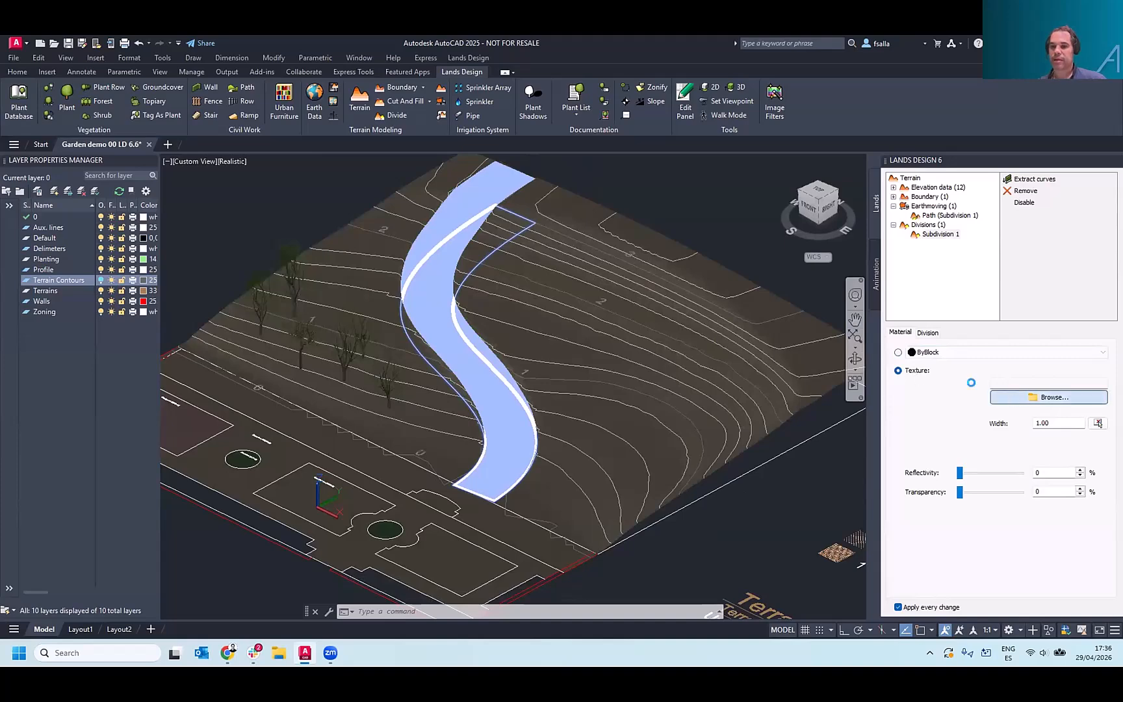
scroll(559, 364, down, 1)
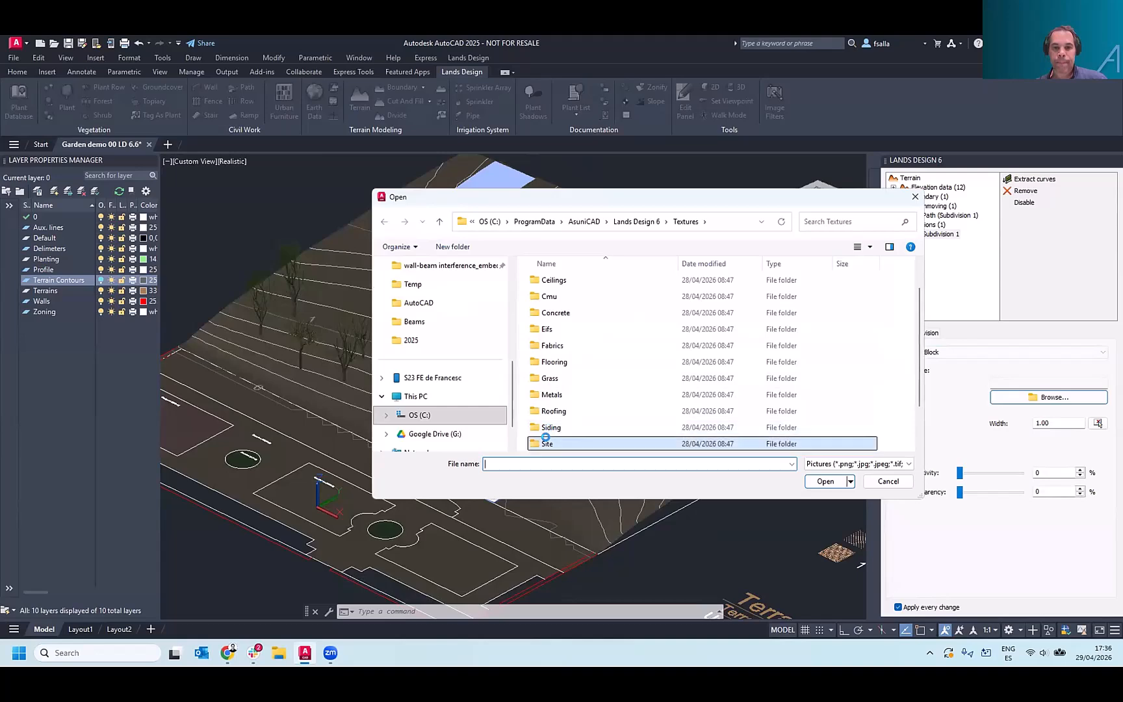
double_click(548, 444)
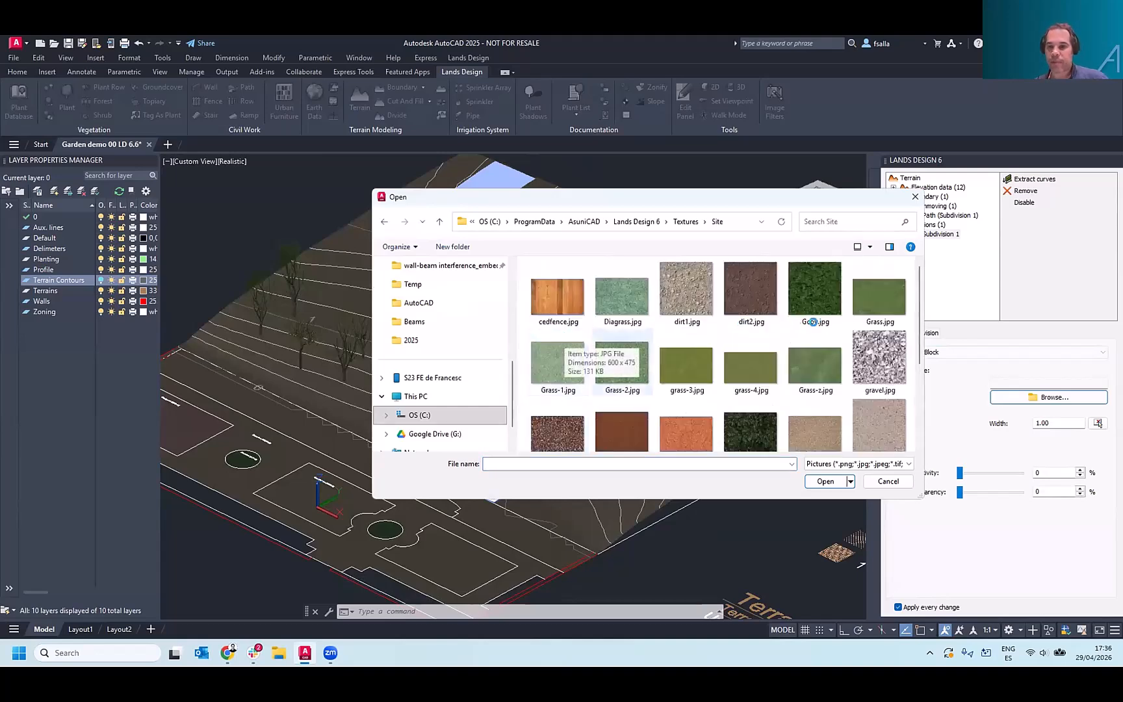
click(878, 359)
click(825, 479)
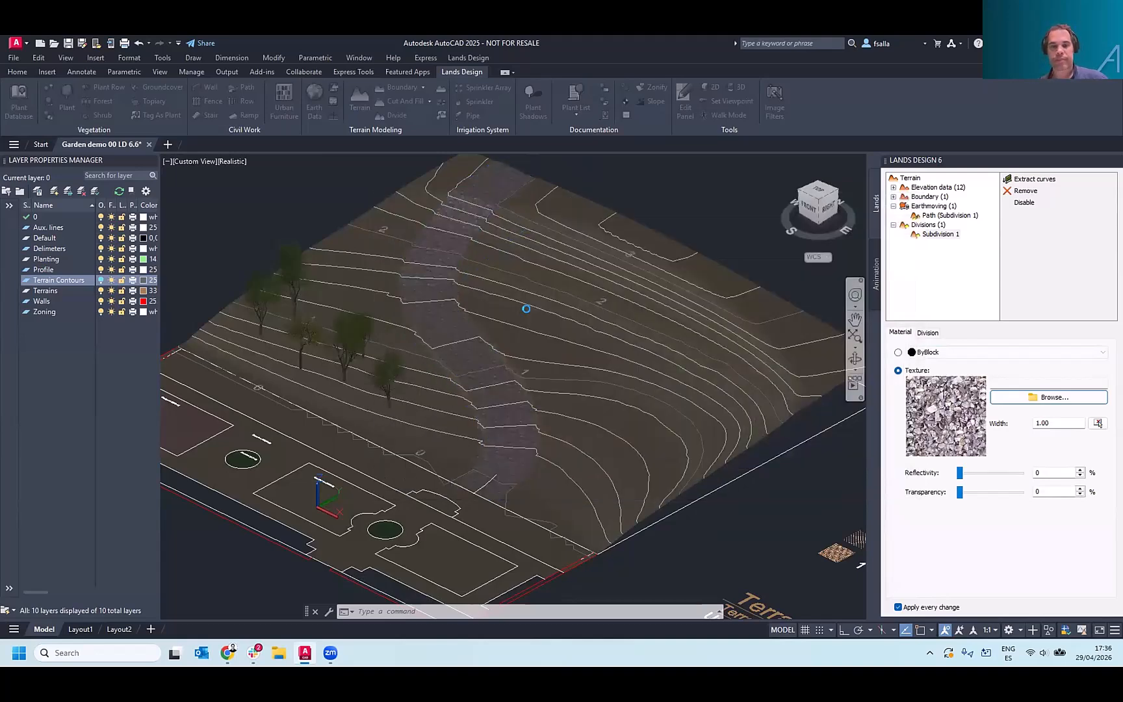
scroll(538, 306, down, 3)
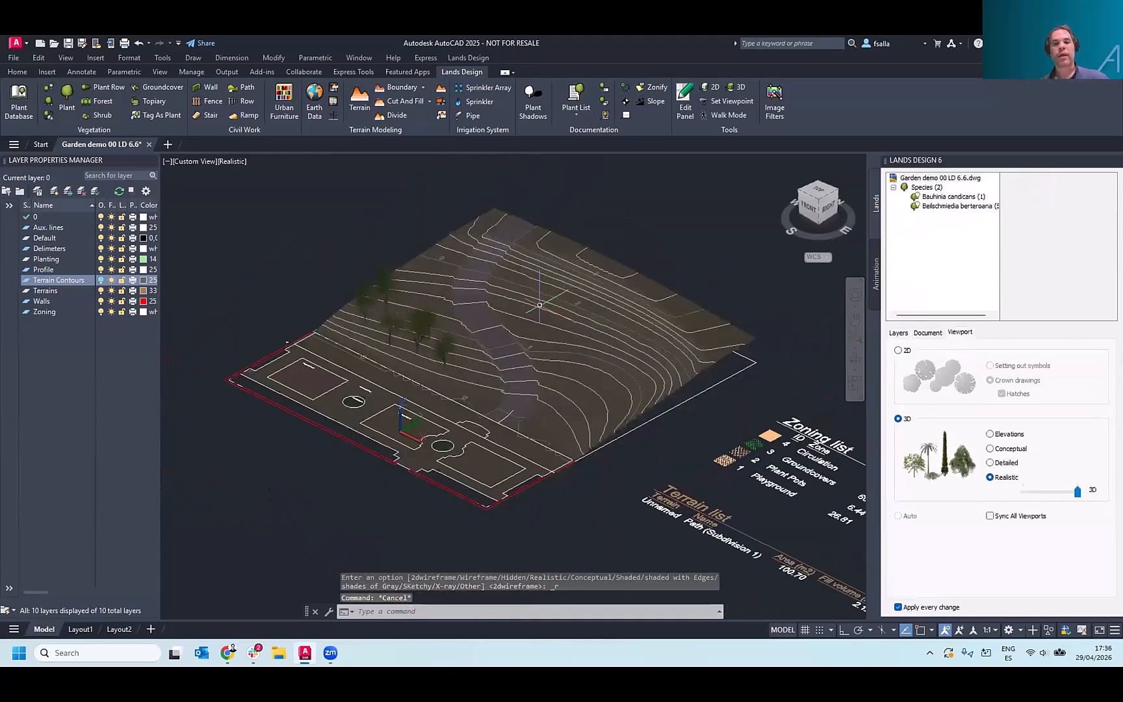
scroll(538, 320, up, 2)
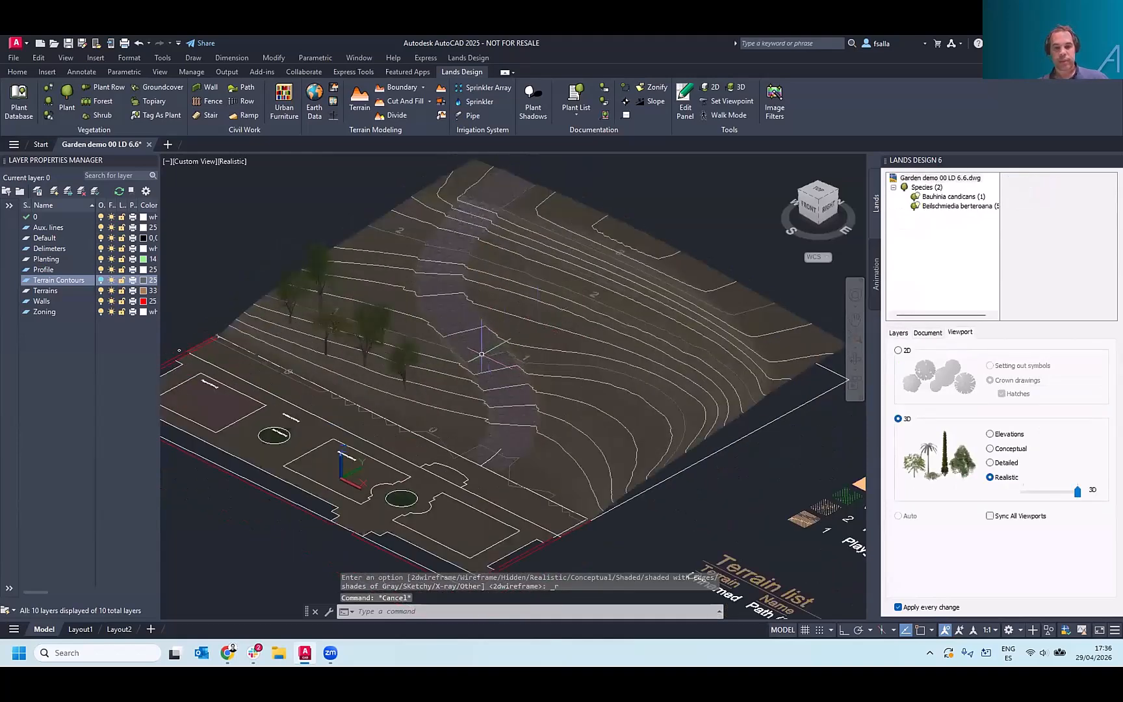
- View the site from the top and set the viewport display to 2D with crown drawings
click(816, 194)
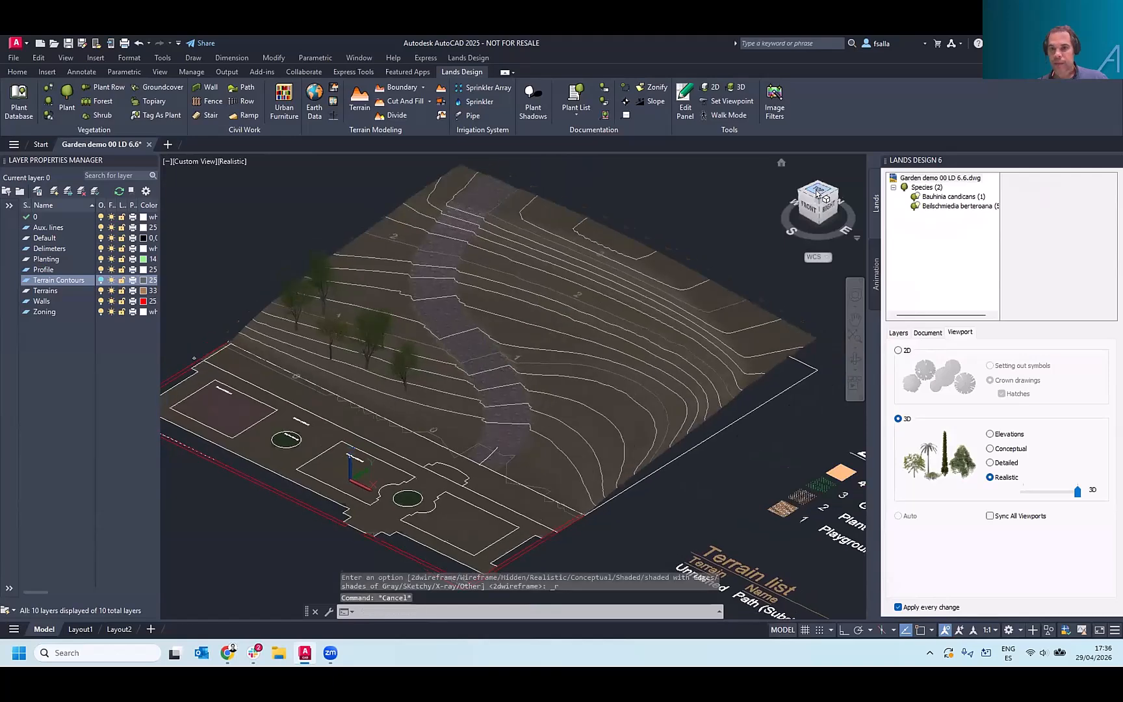
click(897, 351)
scroll(354, 370, up, 4)
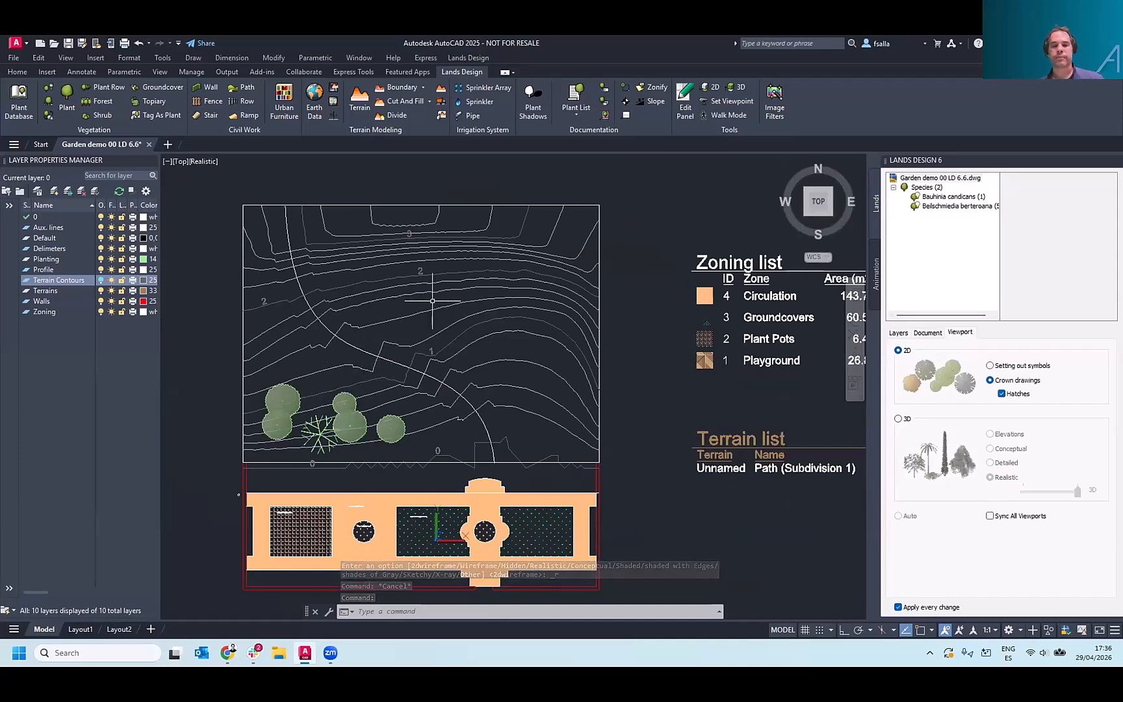
scroll(338, 286, down, 2)
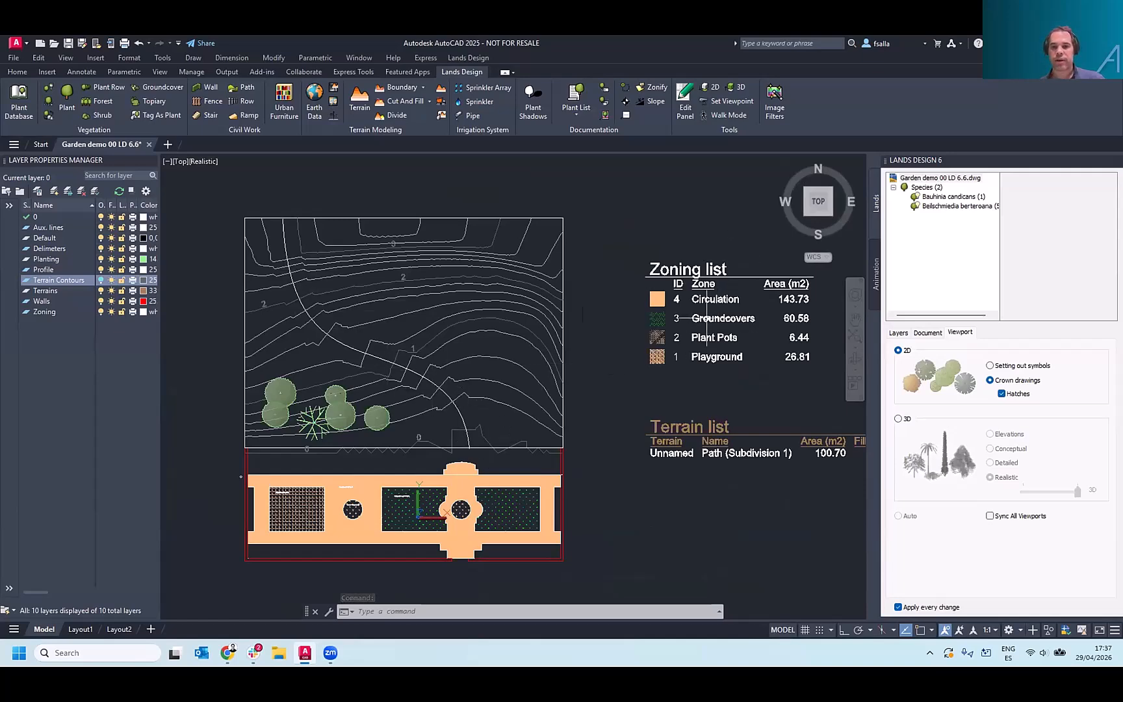
- Turn the terrain's Subdivision 1 into a zone so that it is included in the Zoning list
click(468, 334)
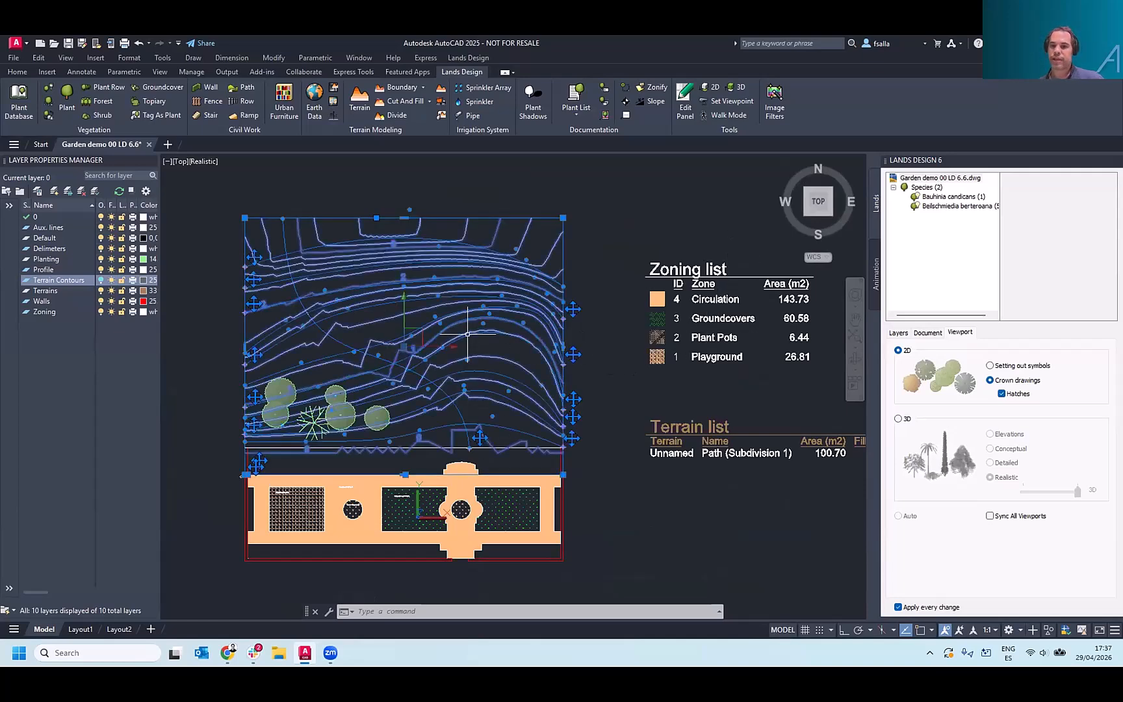
click(940, 224)
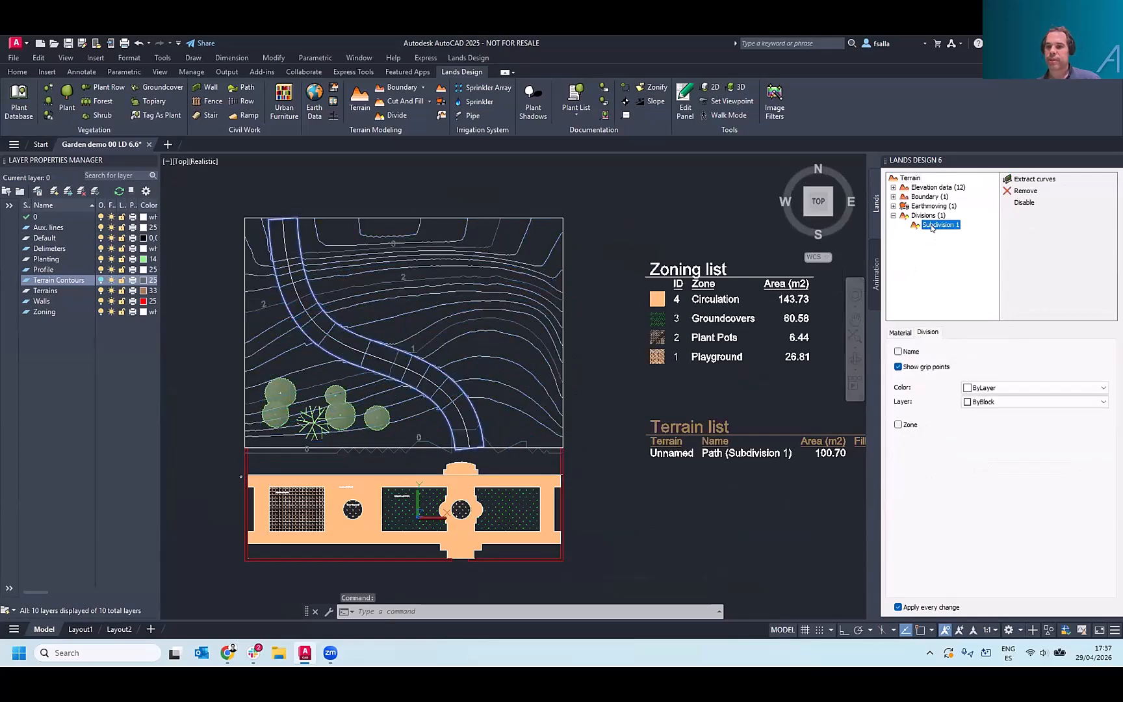
click(898, 425)
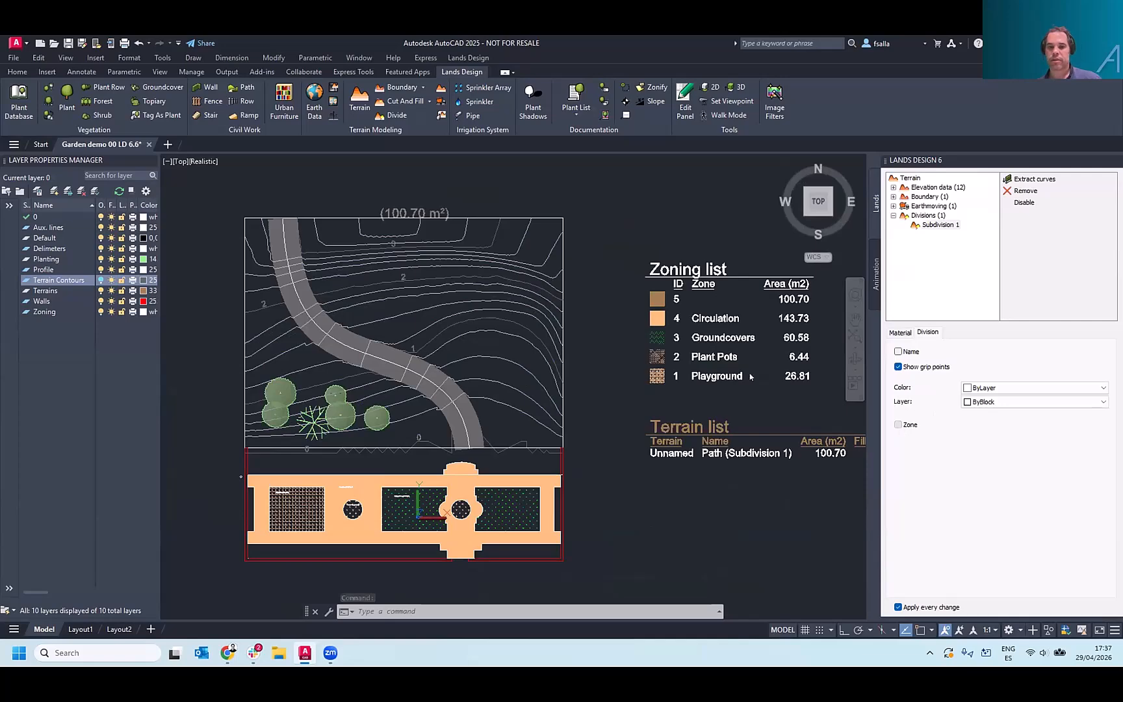
- Label the path's terrain zone "Terrain path", keeping the area included in the label
middle_drag(719, 364, 699, 358)
click(937, 370)
text(Ter)
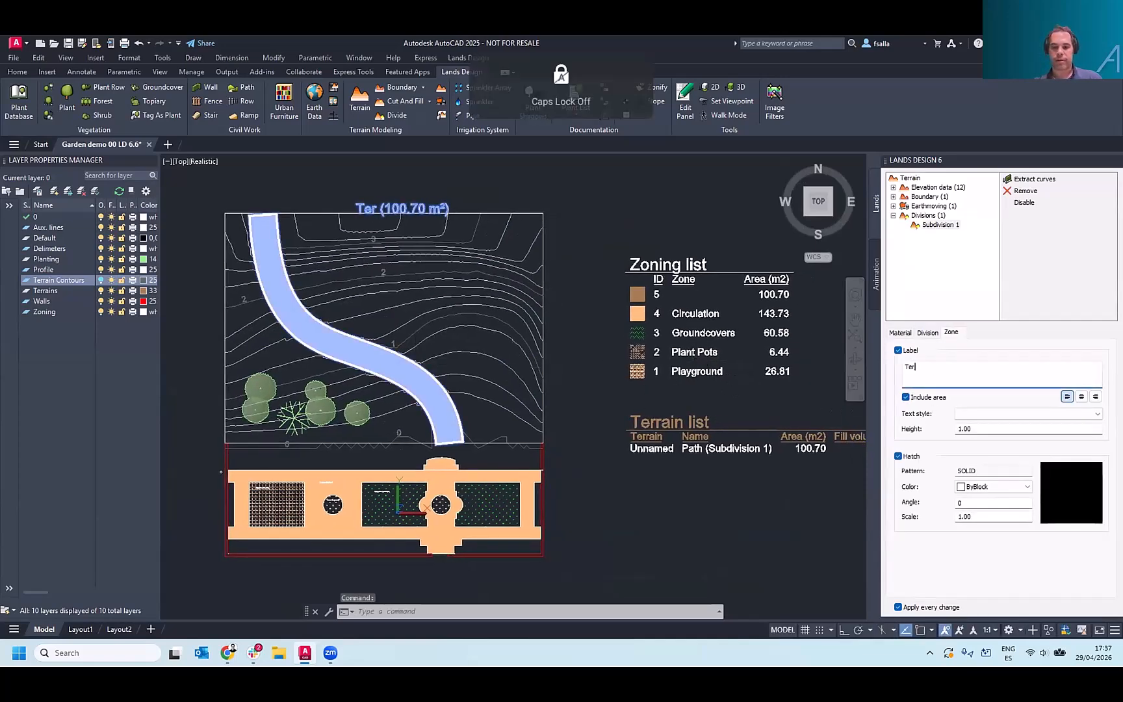
text(rain path)
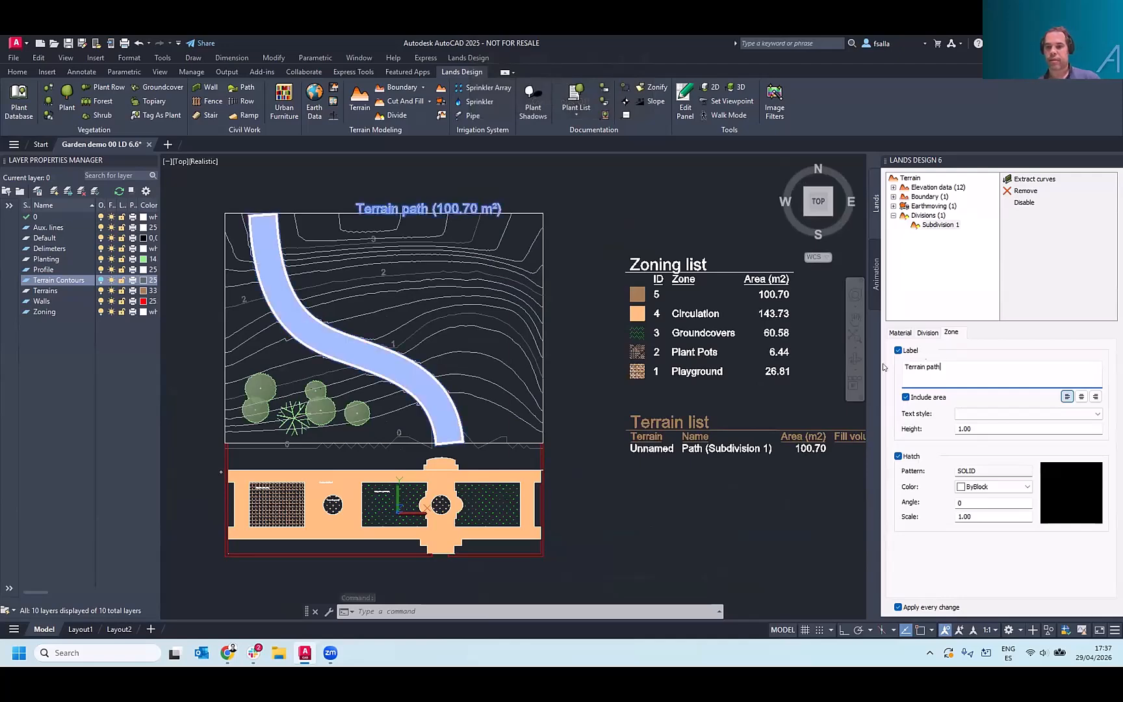
middle_drag(806, 355, 753, 354)
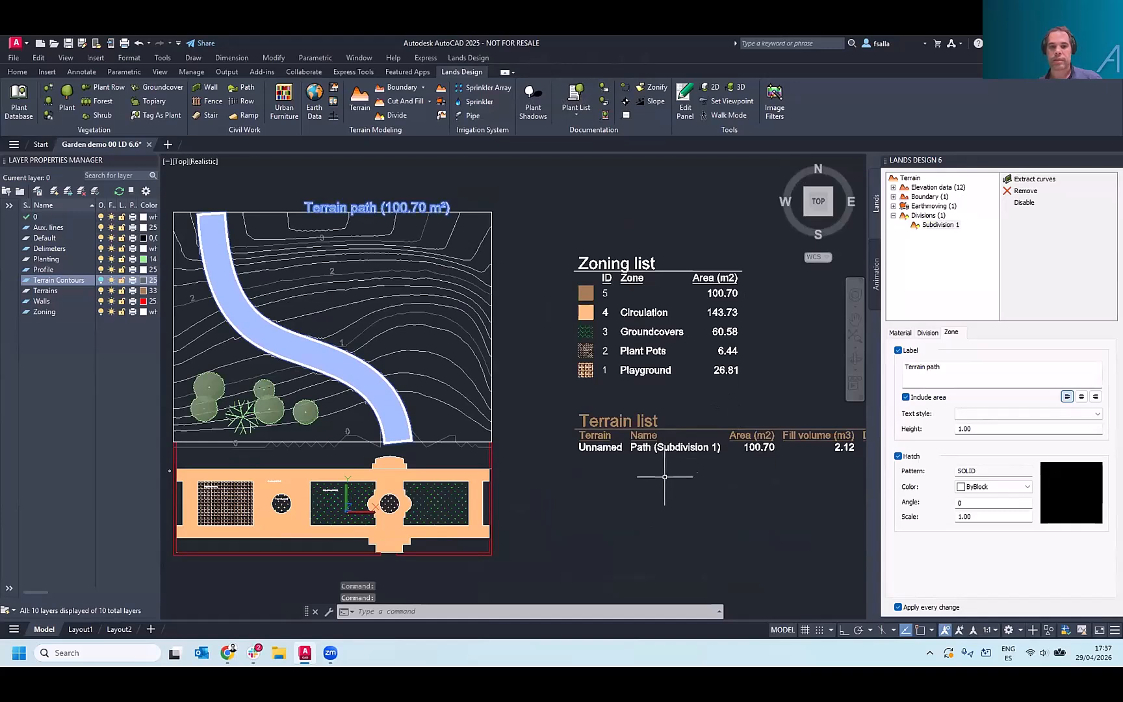
key(Escape)
- Update the Zoning list so that it shows the path zone under its new name
click(657, 313)
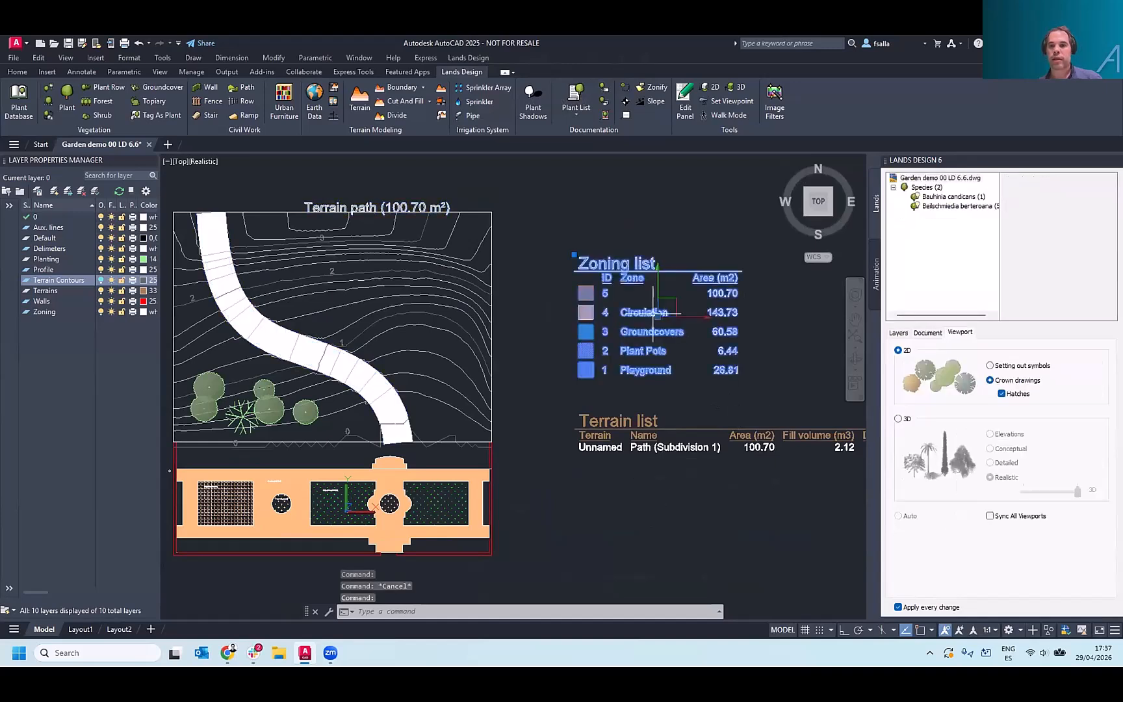
click(1024, 180)
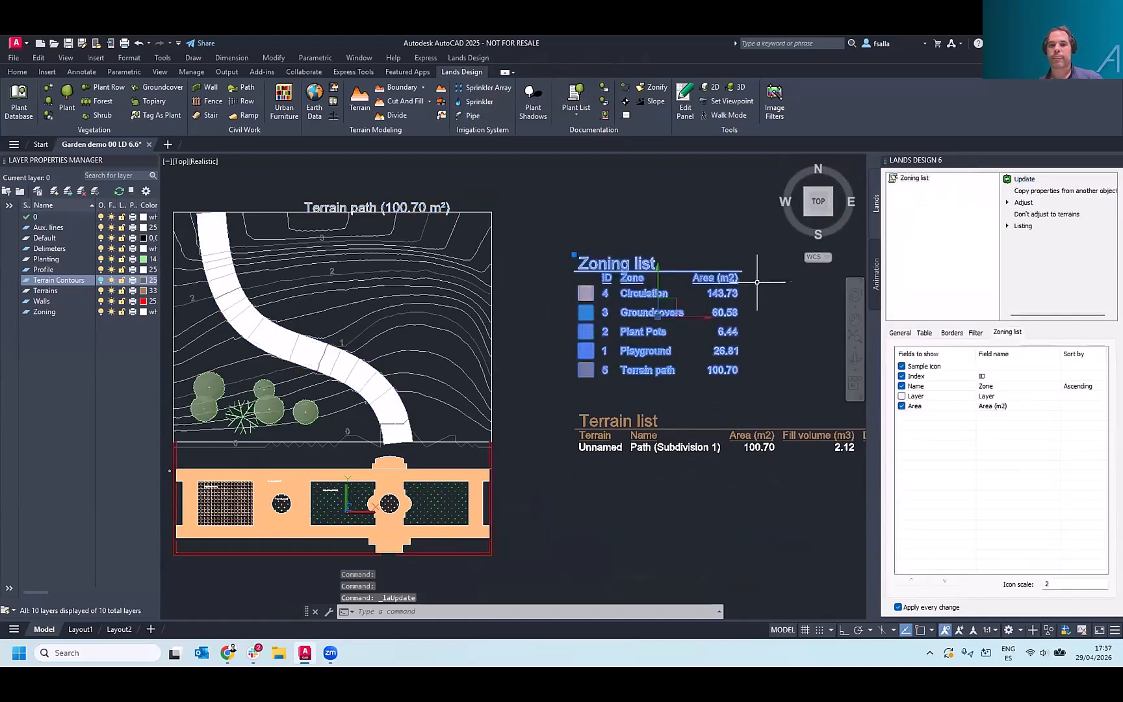
scroll(627, 370, up, 3)
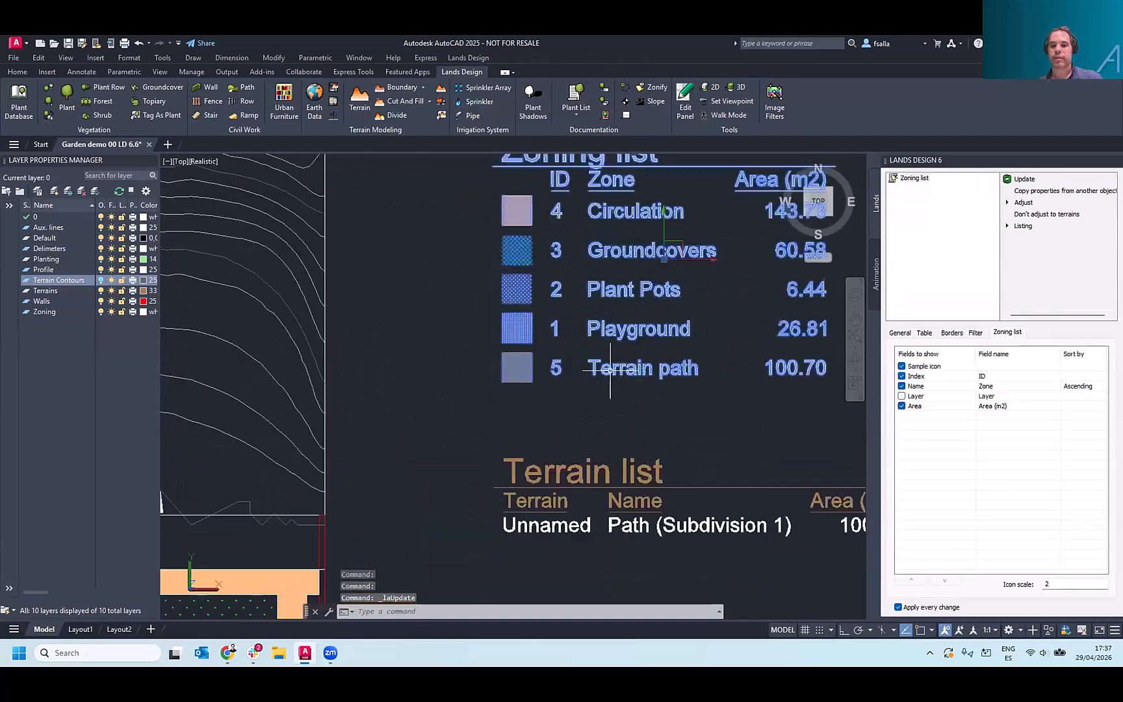
scroll(663, 371, down, 4)
middle_drag(692, 317, 667, 303)
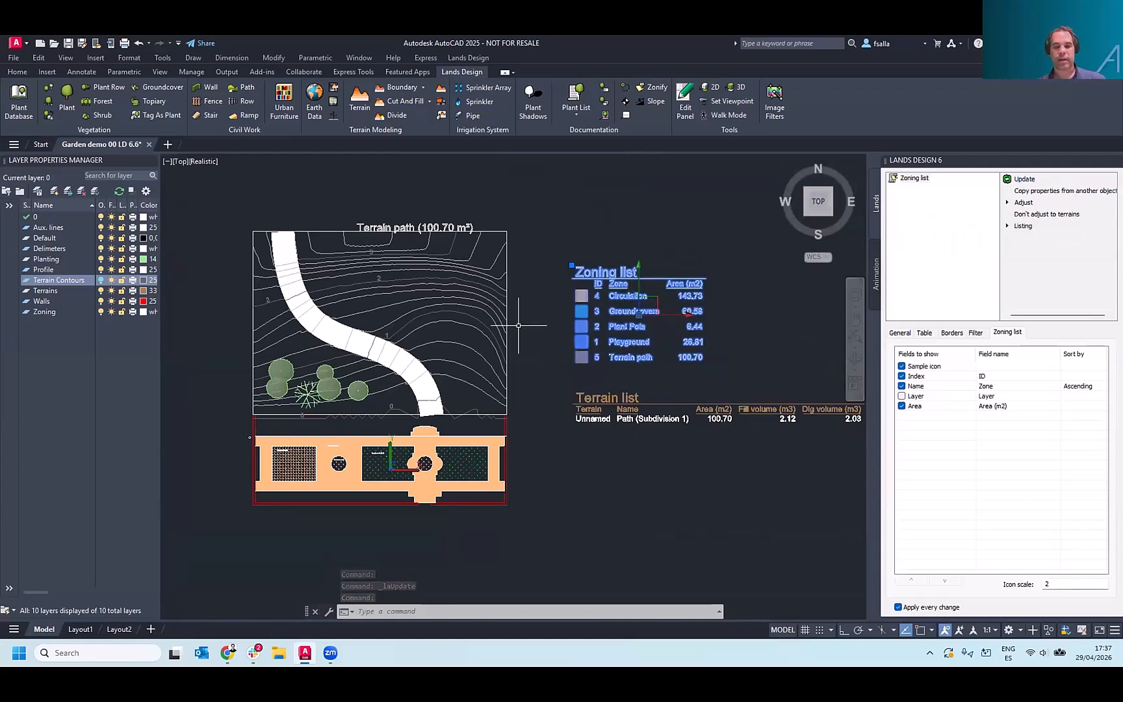
key(Escape)
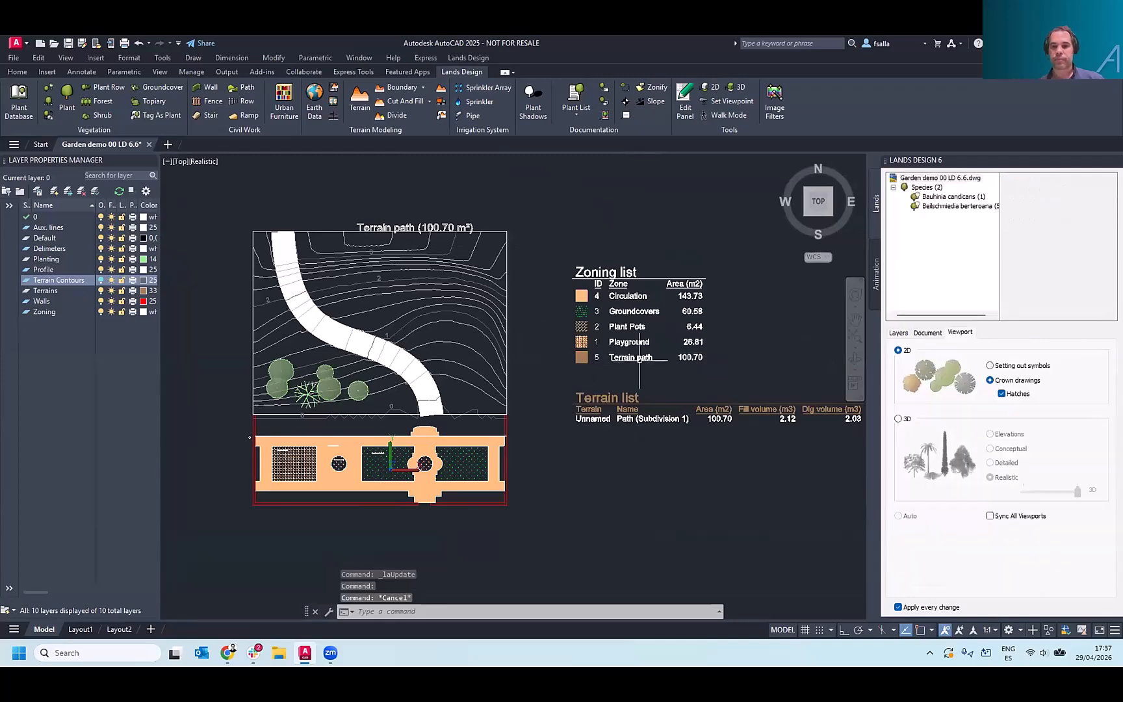
scroll(642, 357, up, 1)
scroll(642, 357, down, 2)
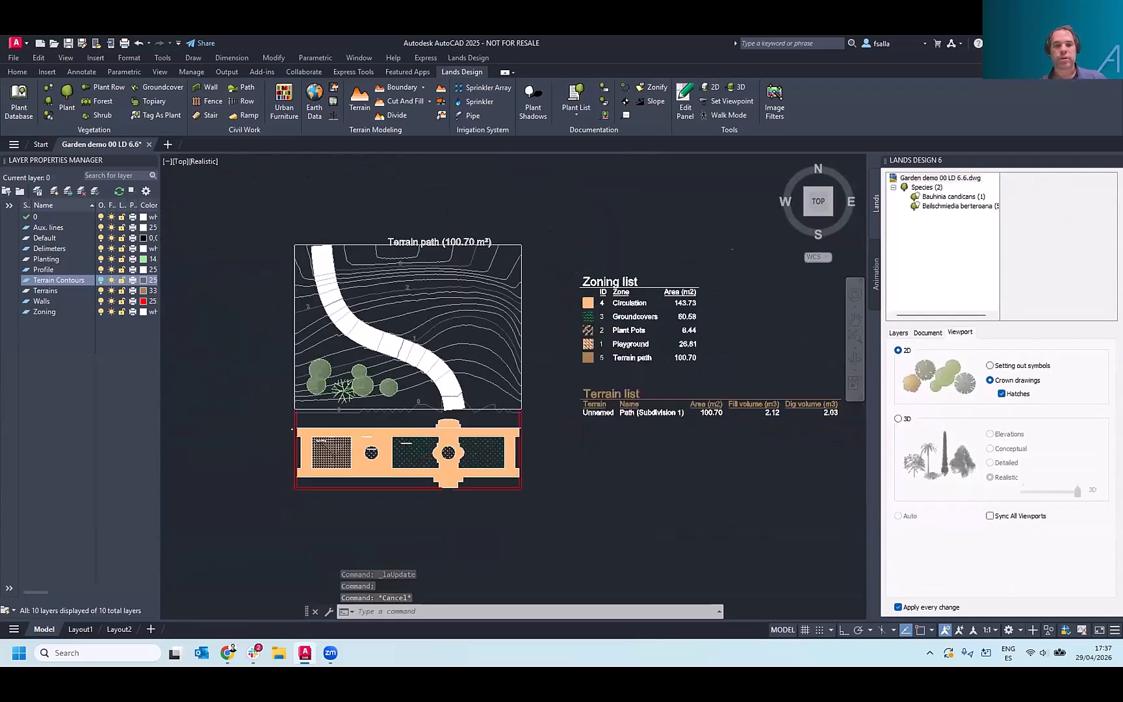
- Set up a forest of Beilschmiedia berteroana defined by number of units, with 50 units and a minimum distance of 1.00
scroll(411, 343, up, 2)
middle_drag(386, 275, 420, 279)
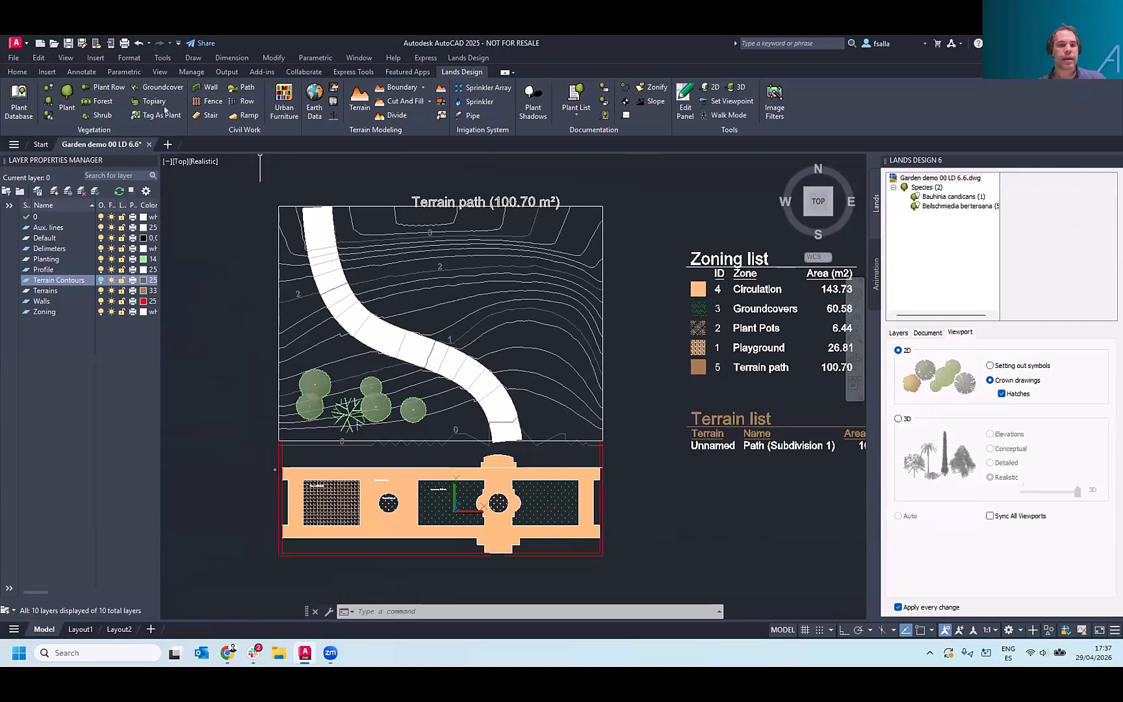
click(90, 102)
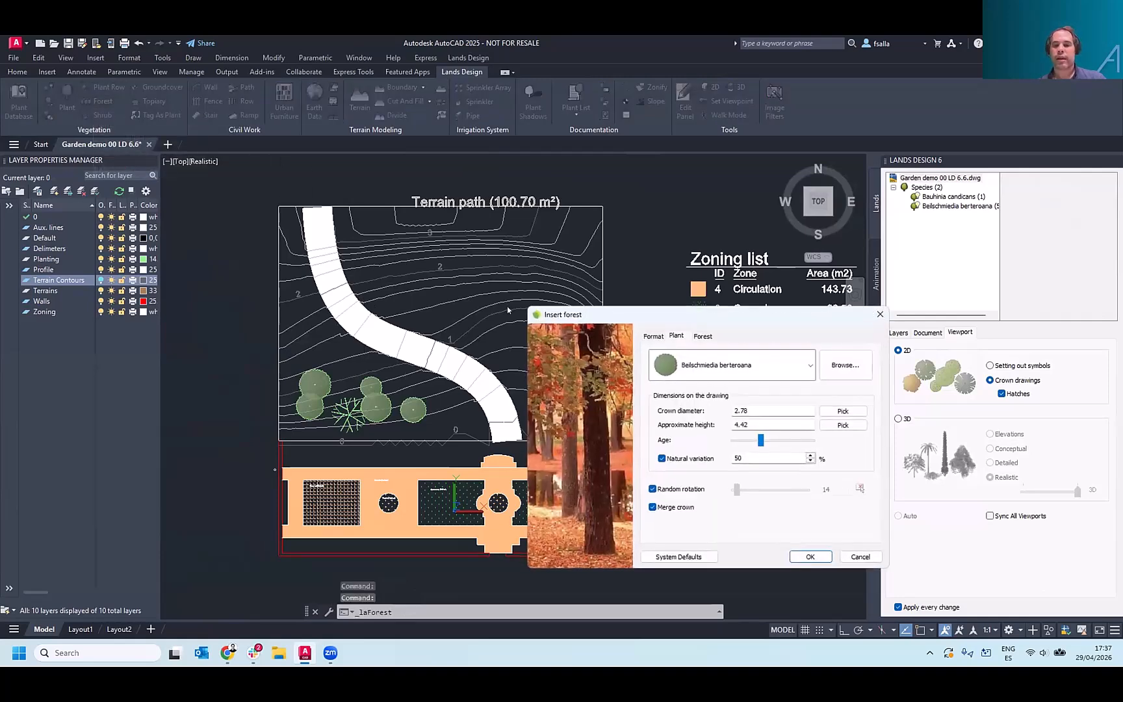
click(809, 368)
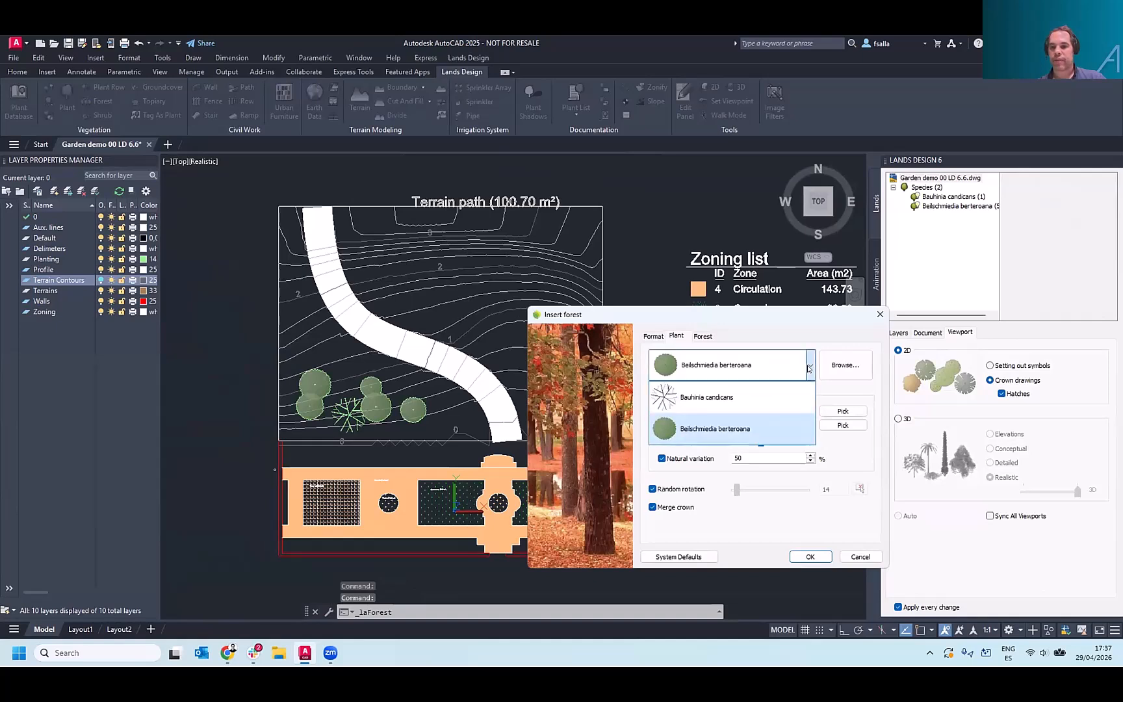
click(738, 427)
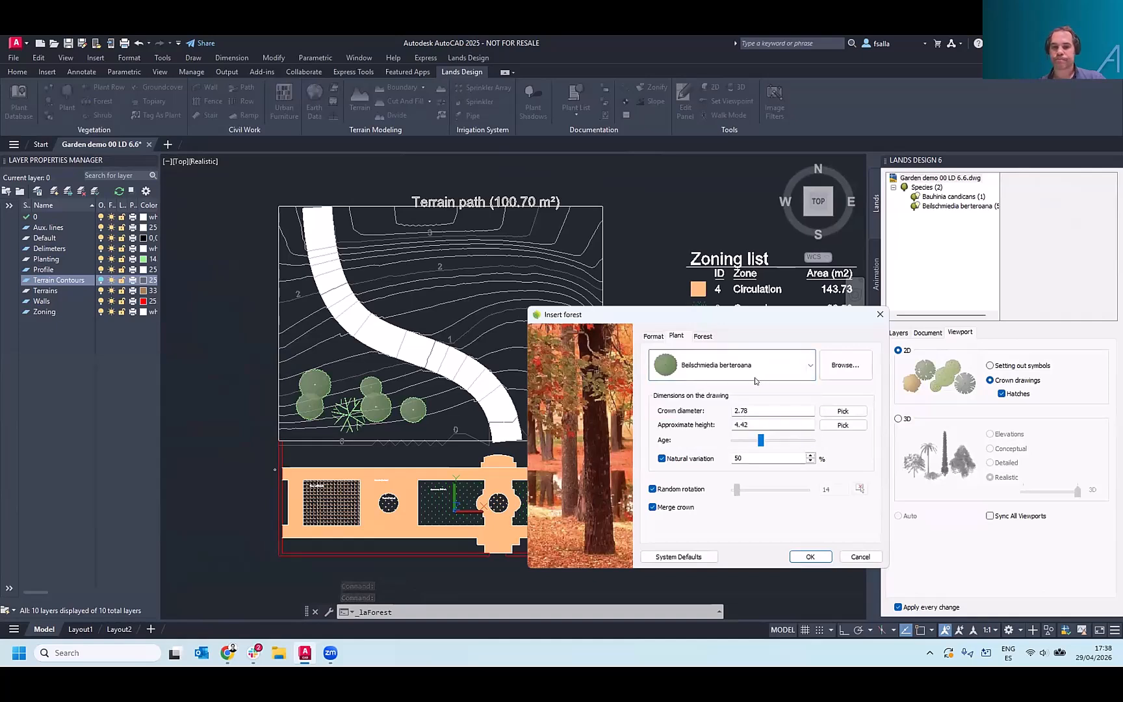
click(702, 336)
click(662, 370)
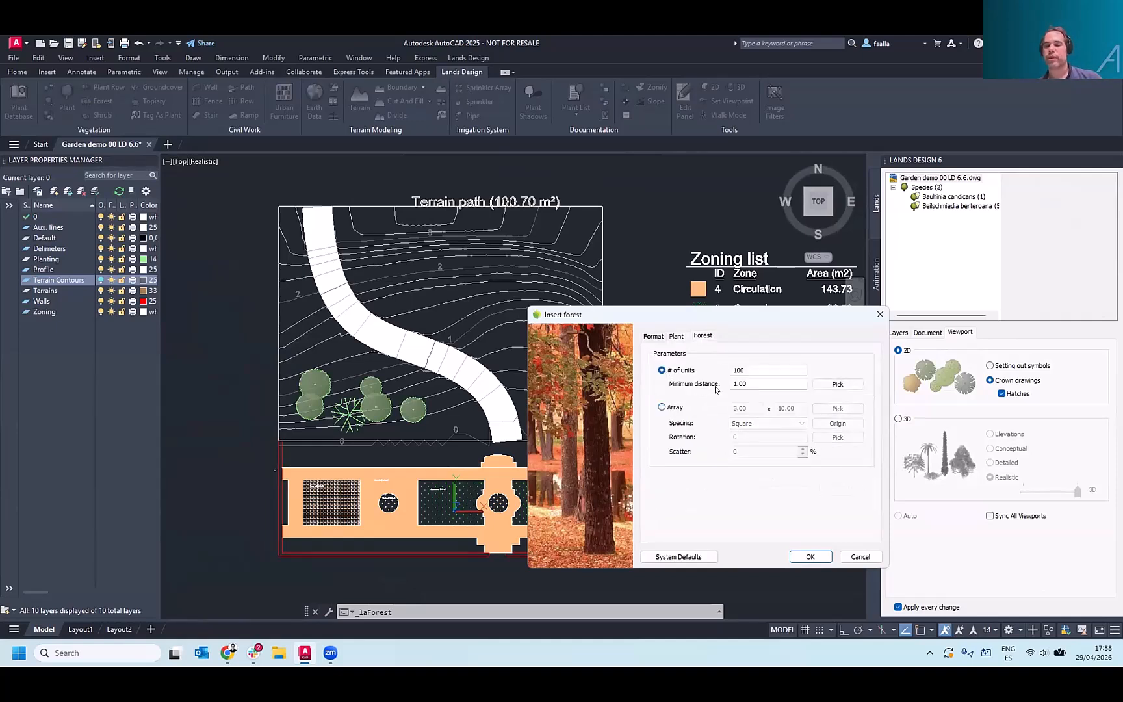
click(662, 407)
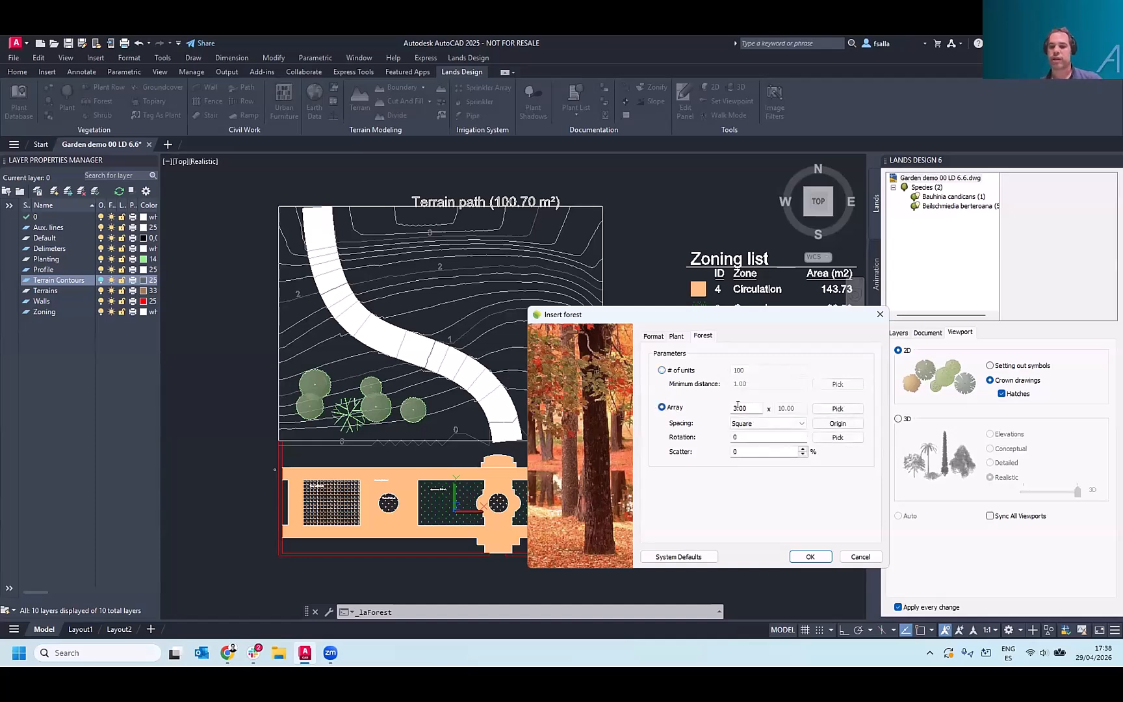
click(662, 370)
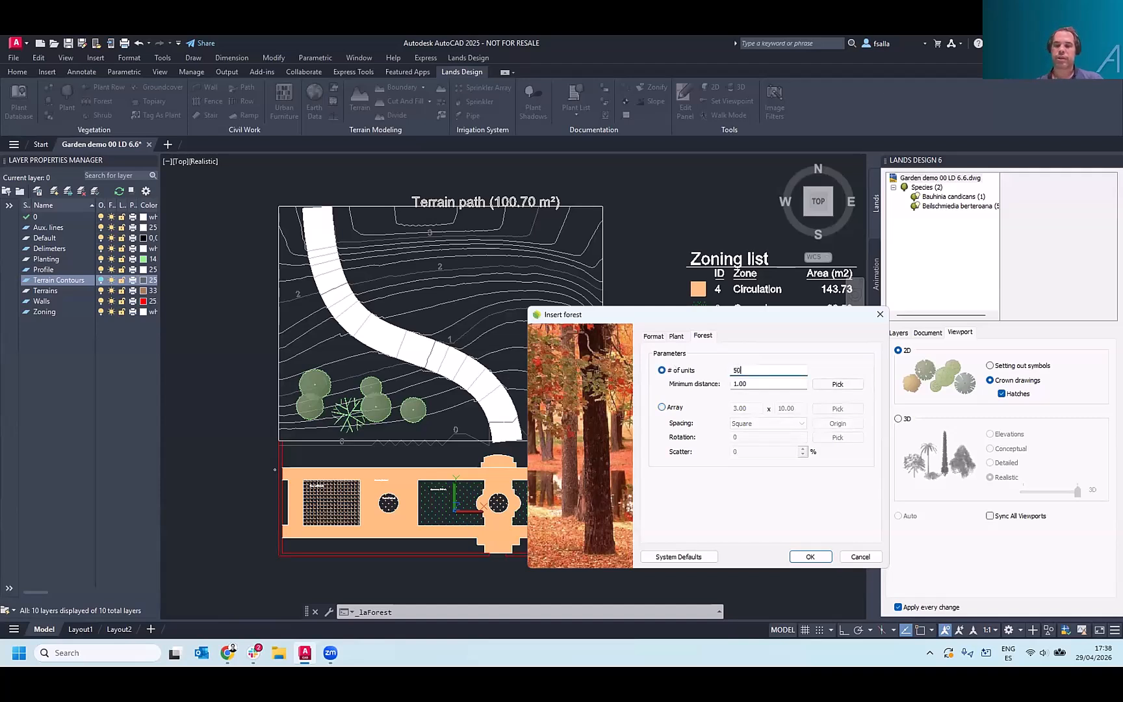
drag(765, 382, 684, 387)
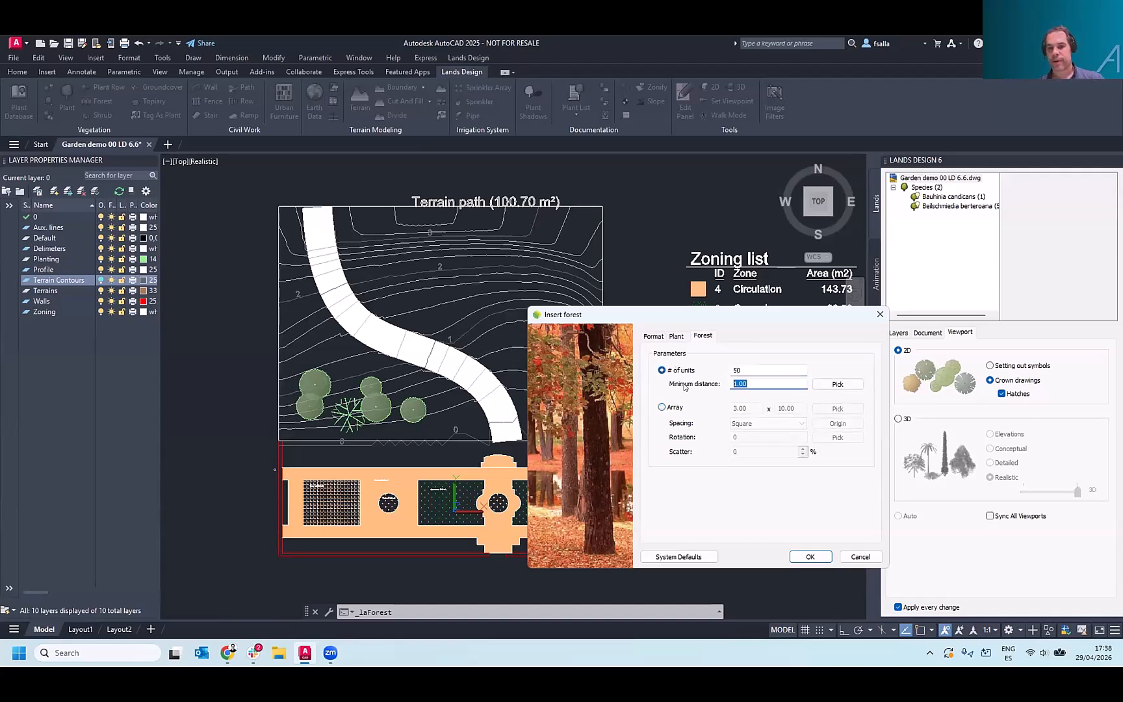
click(809, 555)
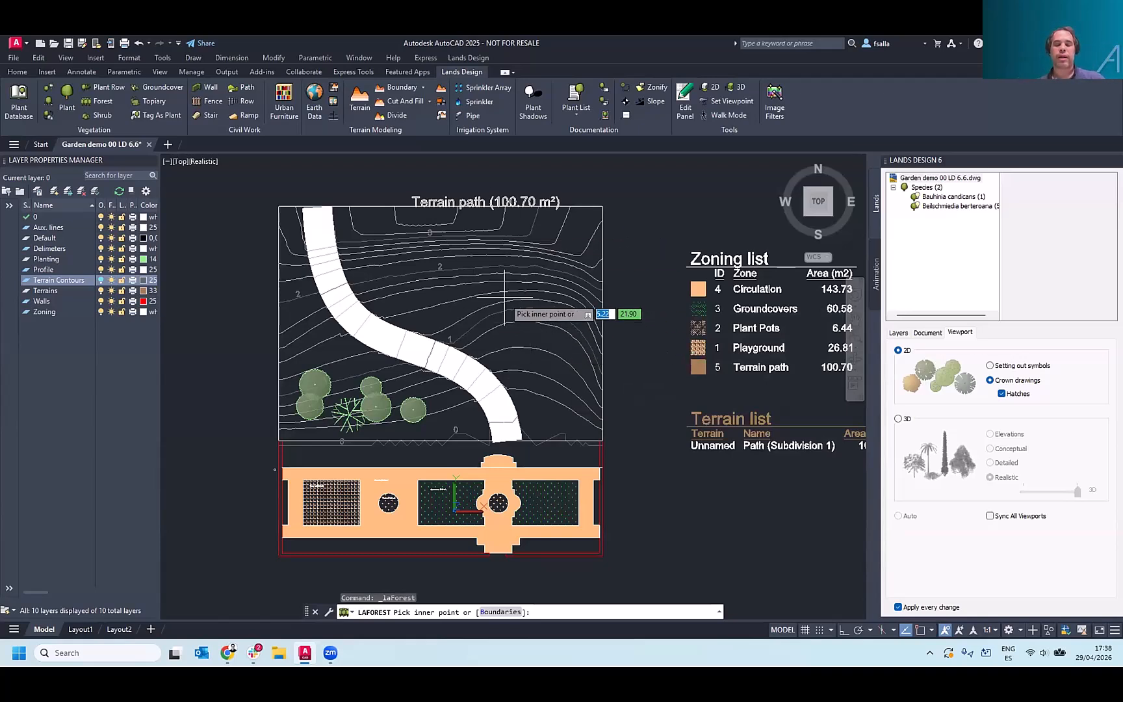
- Insert the forest inside a polyline boundary drawn along the east side of the path and around the terrain's eastern part
click(501, 612)
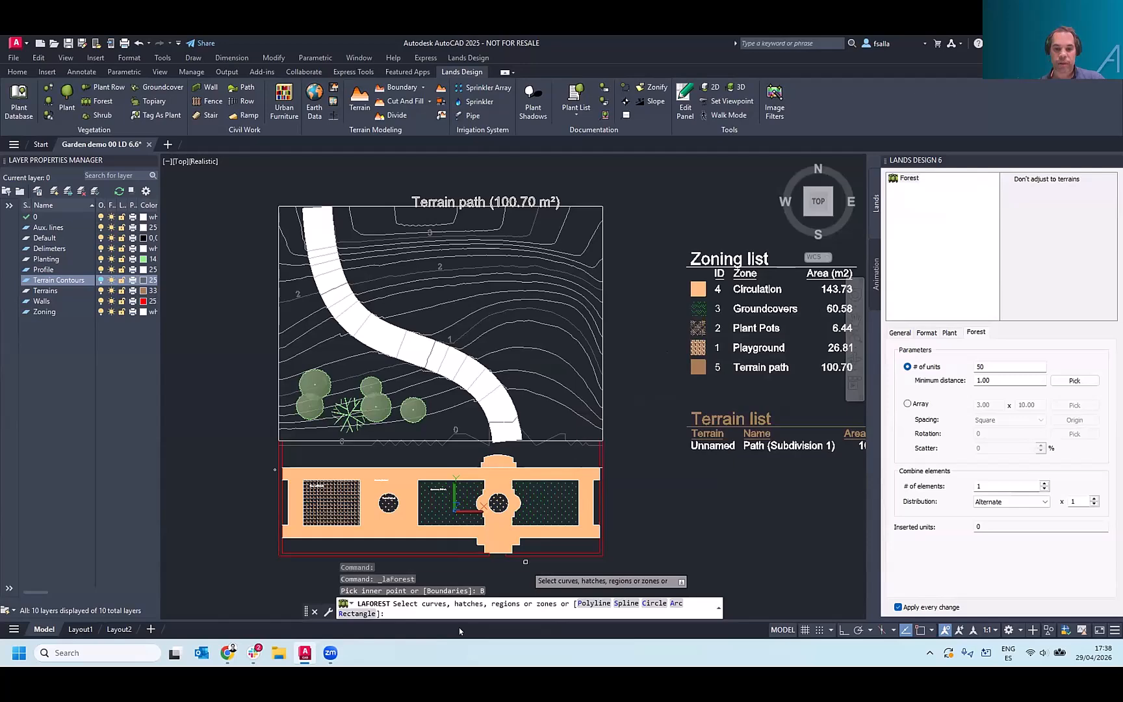
click(594, 609)
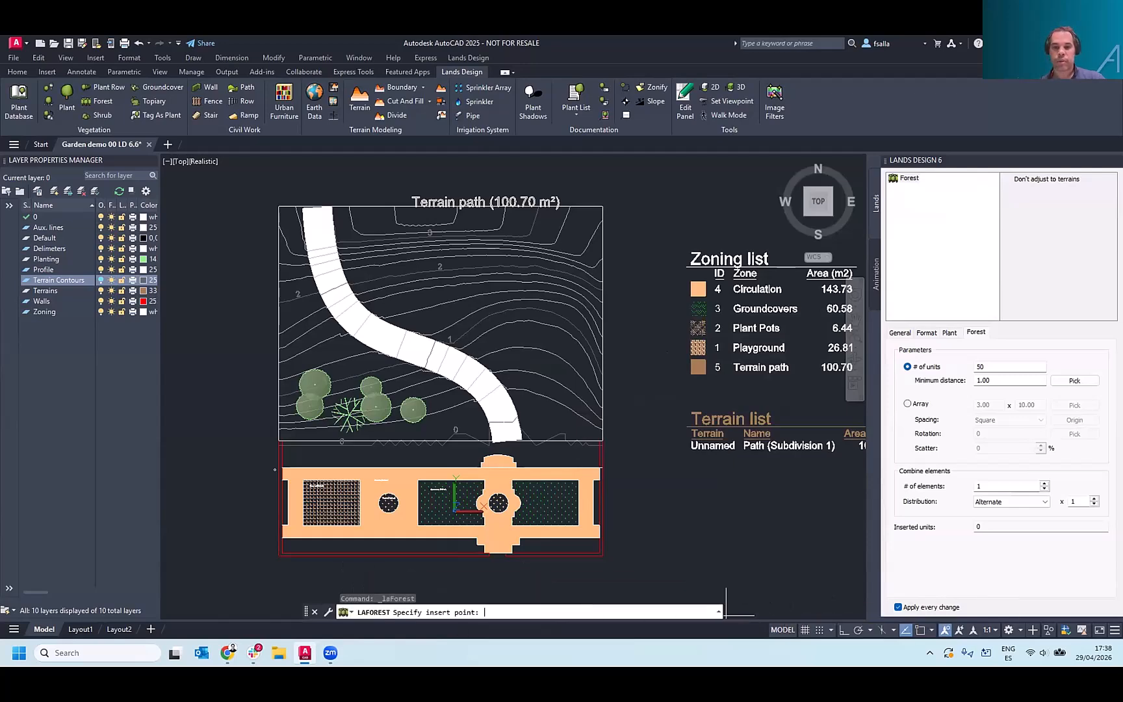
scroll(533, 427, up, 2)
click(527, 431)
click(501, 336)
scroll(482, 391, down, 5)
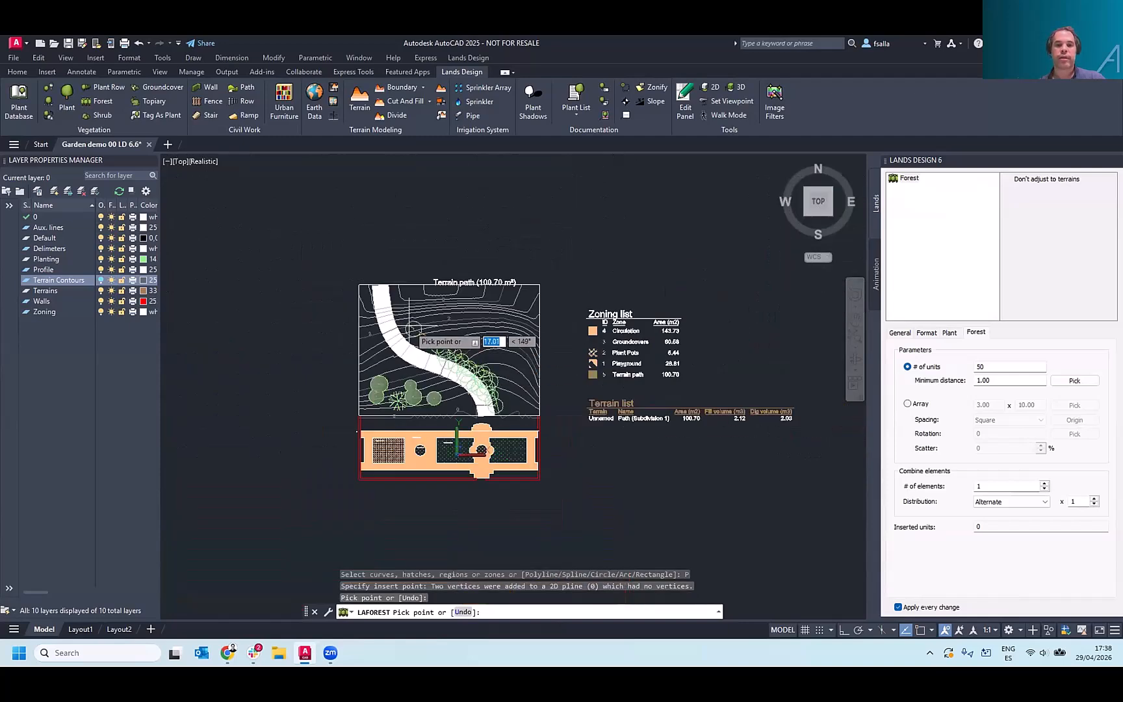
click(449, 349)
click(397, 317)
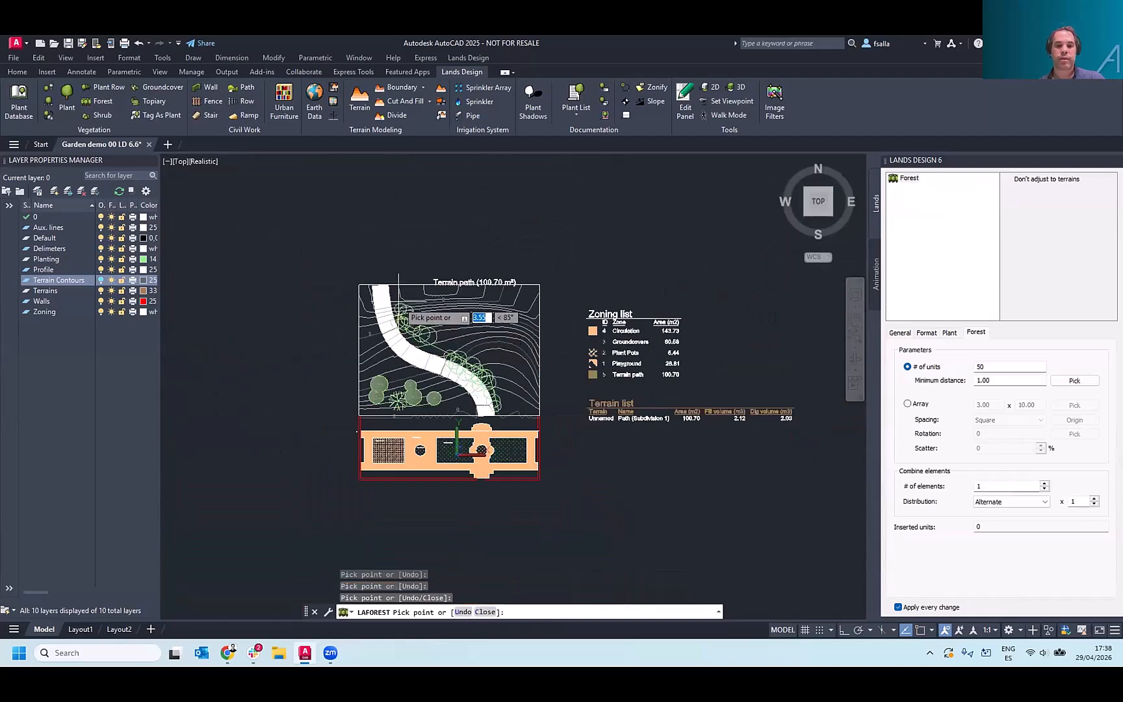
click(527, 289)
scroll(562, 306, up, 2)
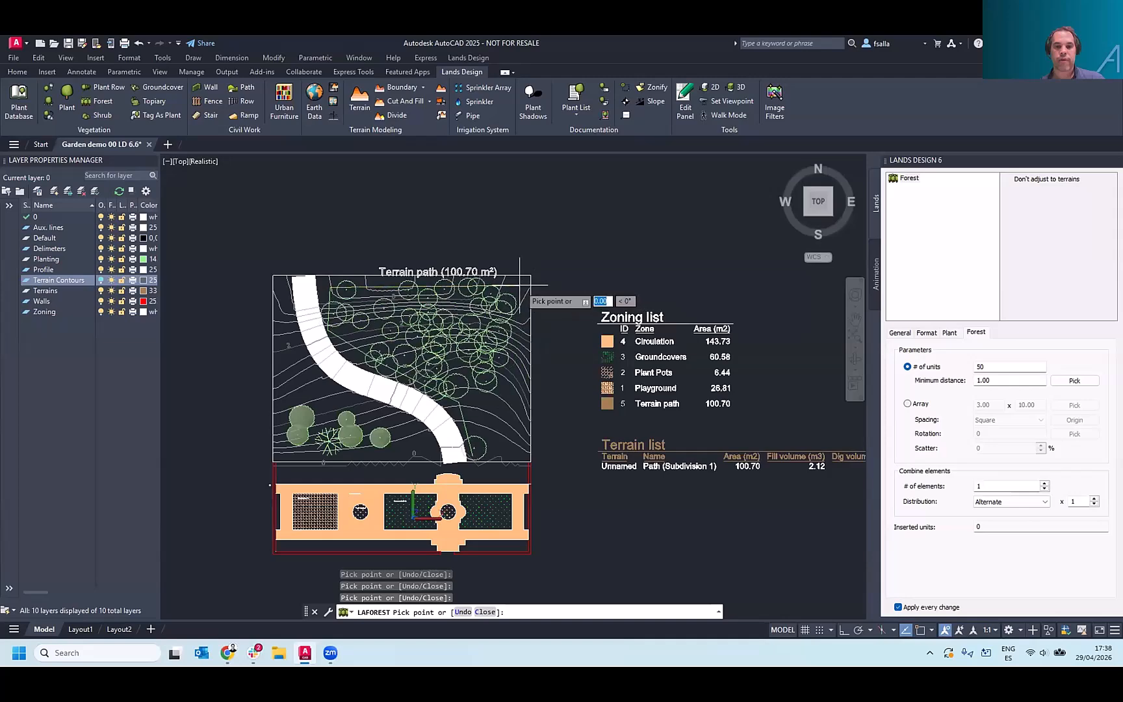
scroll(537, 436, up, 2)
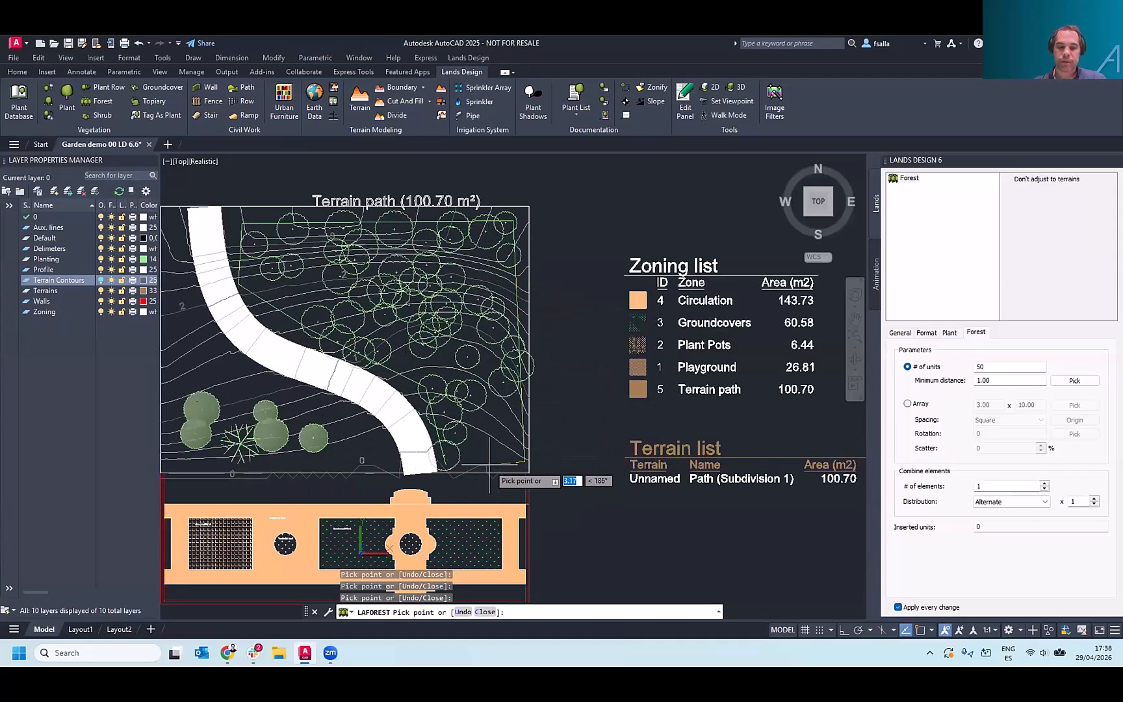
key(Return)
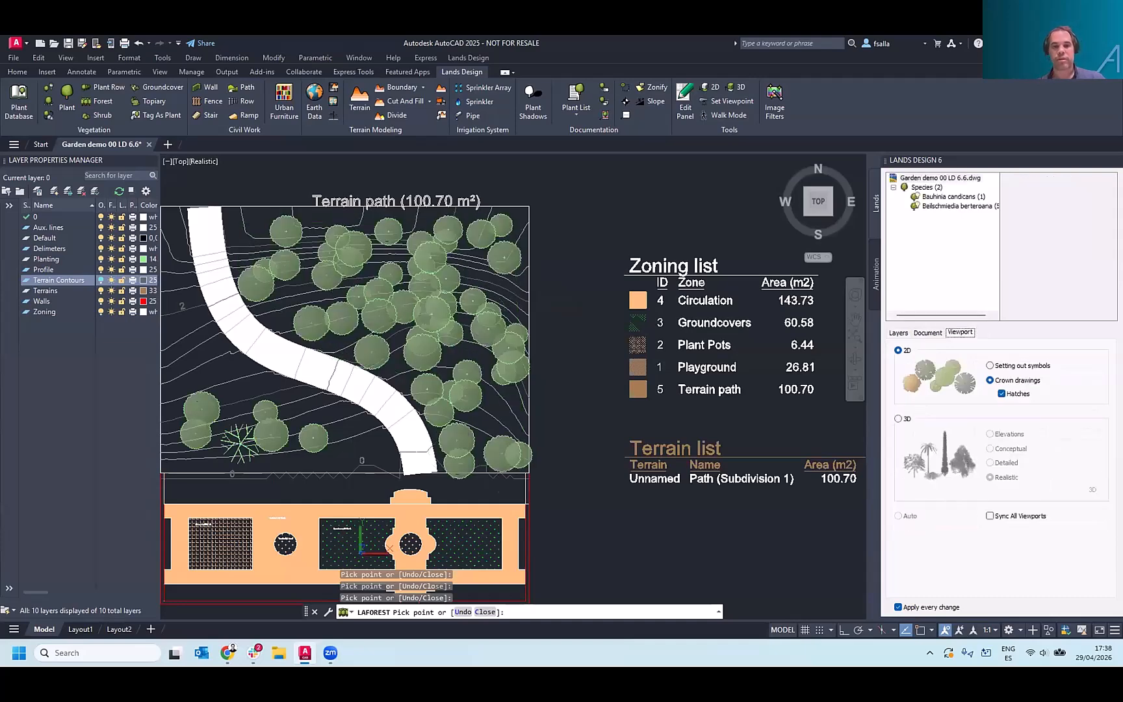
- Stretch the forest boundary's two northern corners outward, one to the path's upper end and one to the terrain's northeast corner
scroll(489, 416, down, 2)
click(446, 342)
scroll(446, 341, up, 2)
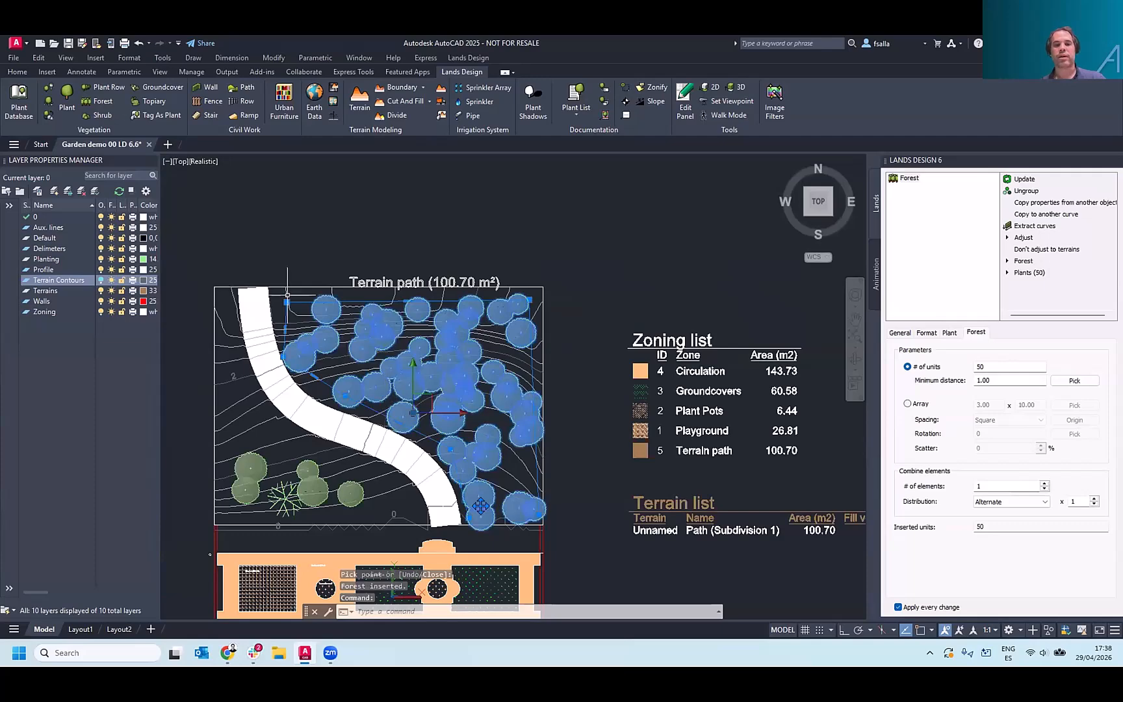
scroll(285, 304, up, 3)
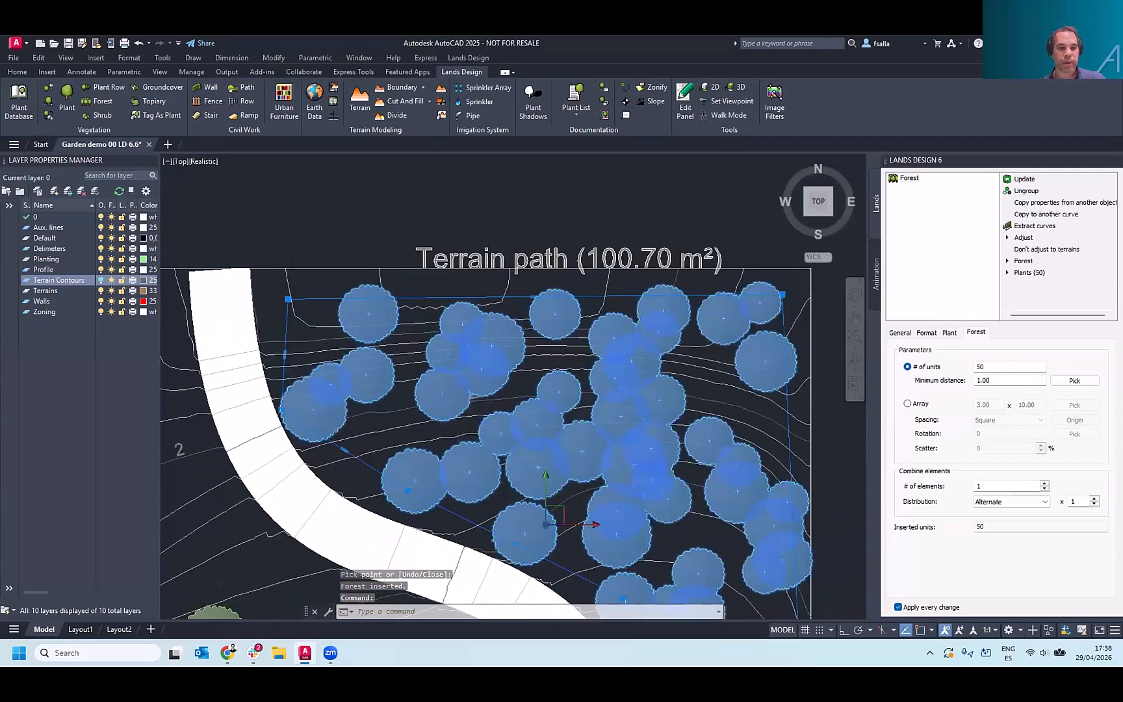
click(287, 299)
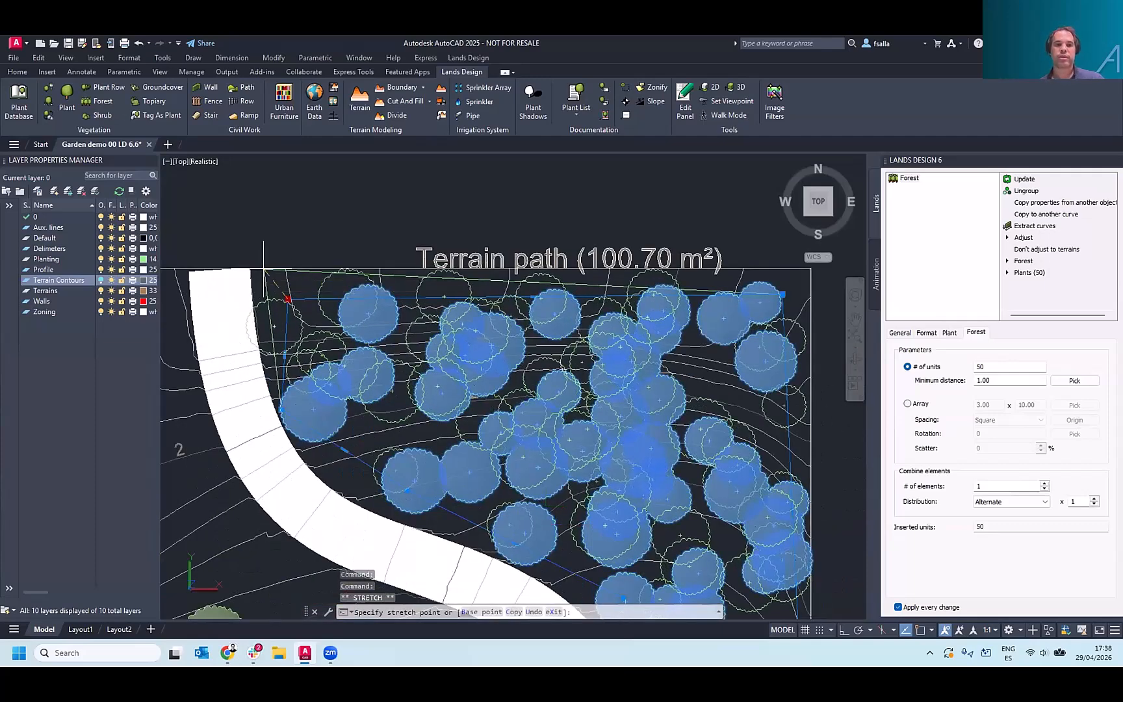
scroll(426, 354, down, 2)
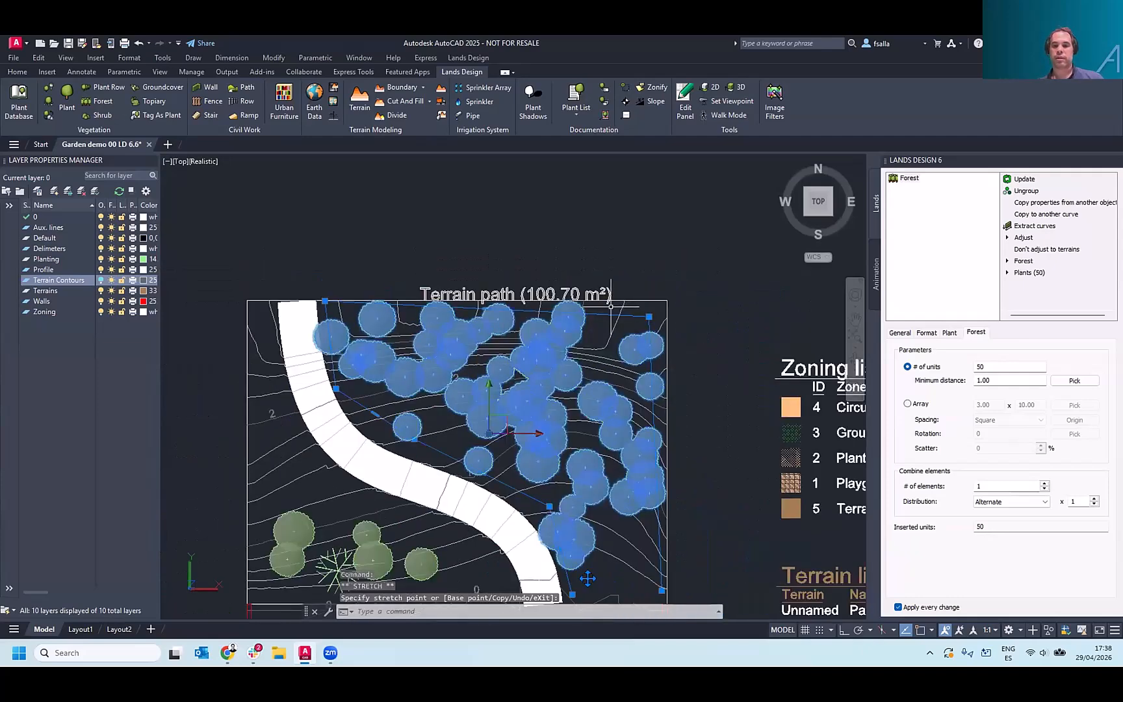
click(649, 317)
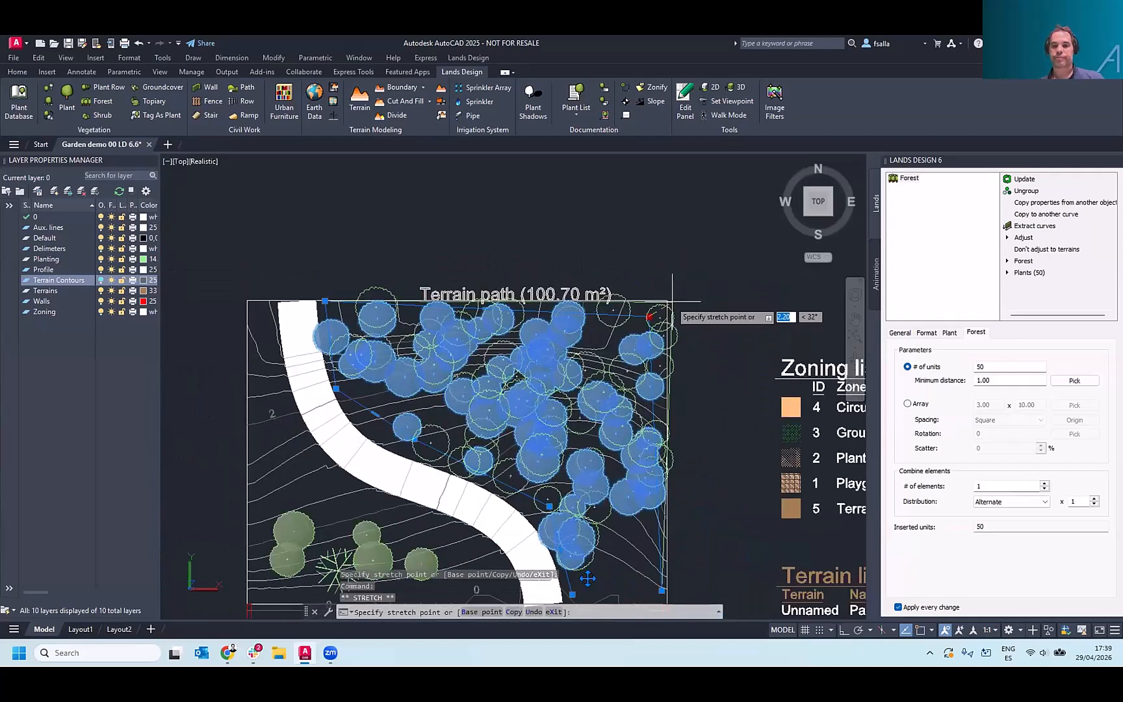
key(Escape)
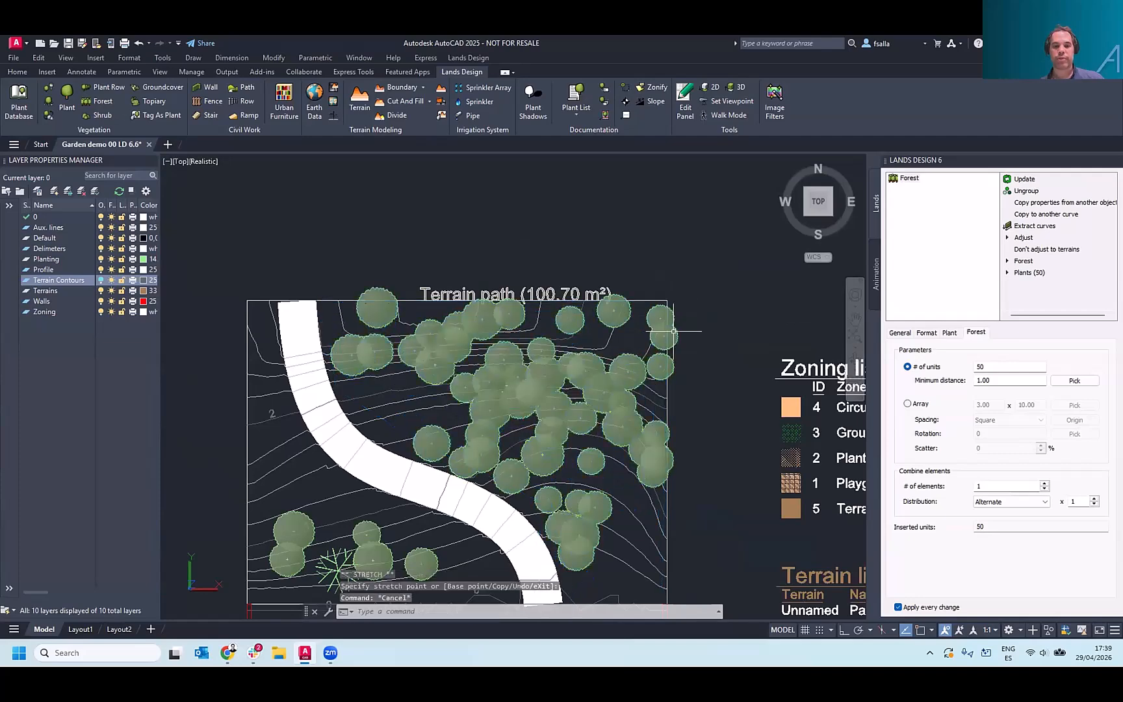
key(Escape)
- Set the viewport's plant display to 3D Realistic and view the forest and path from the southeast in isometric view, up close
middle_drag(585, 393, 559, 369)
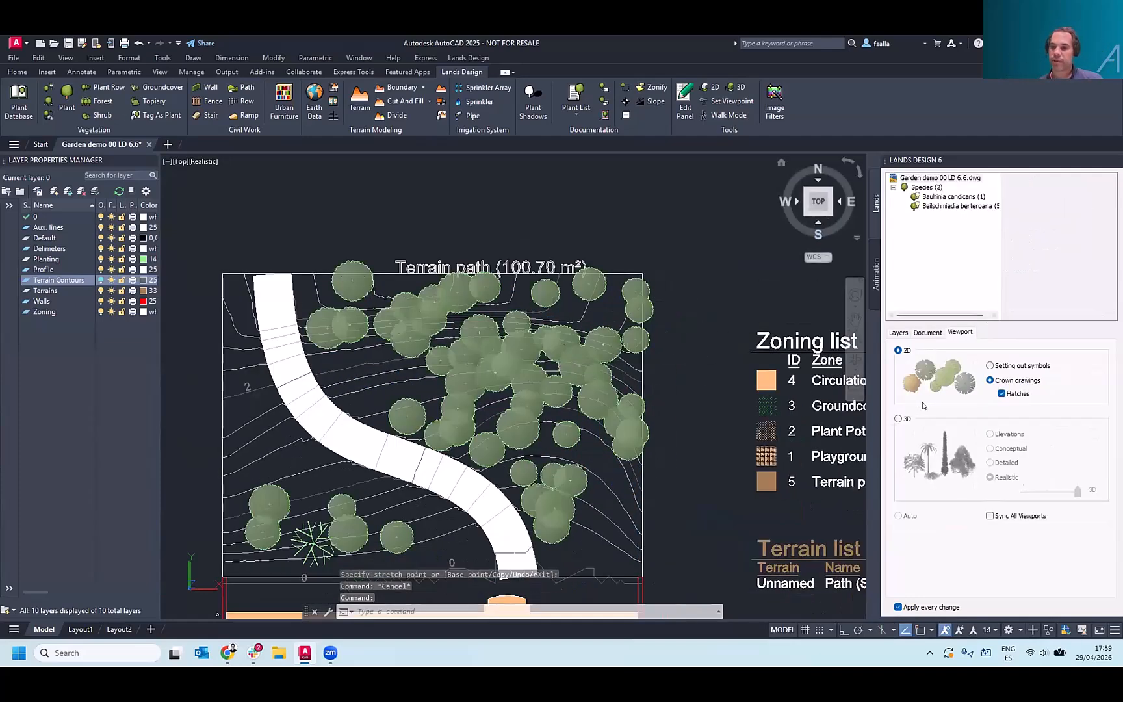
click(898, 419)
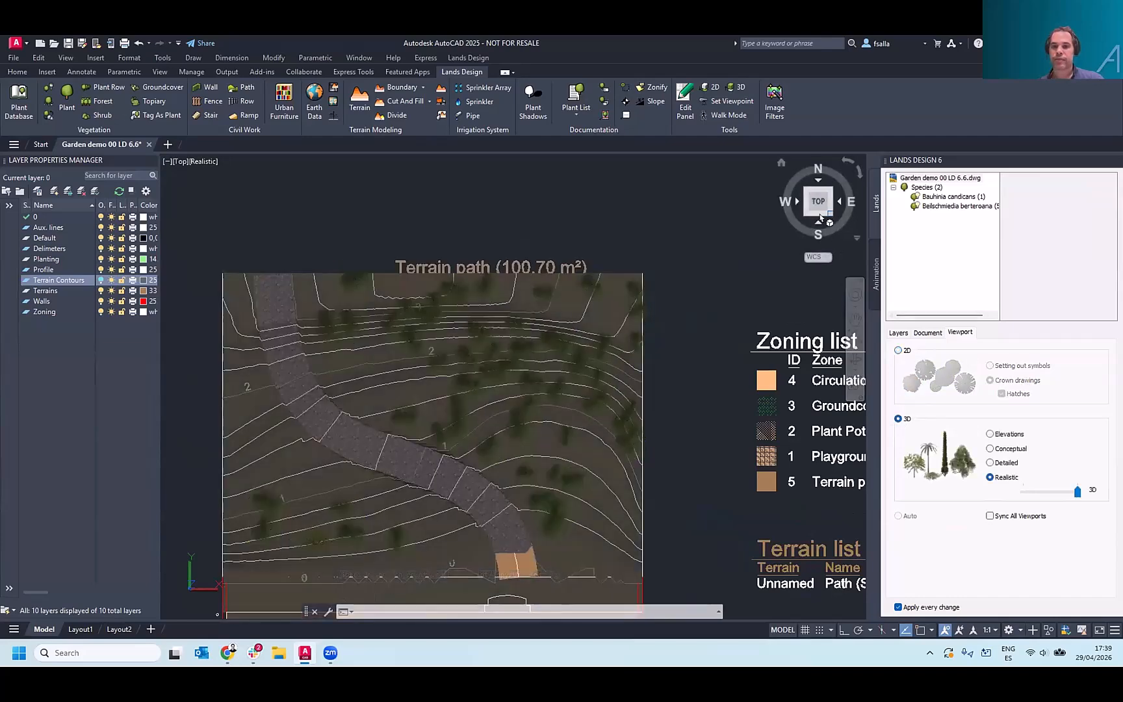
click(829, 216)
scroll(482, 354, up, 5)
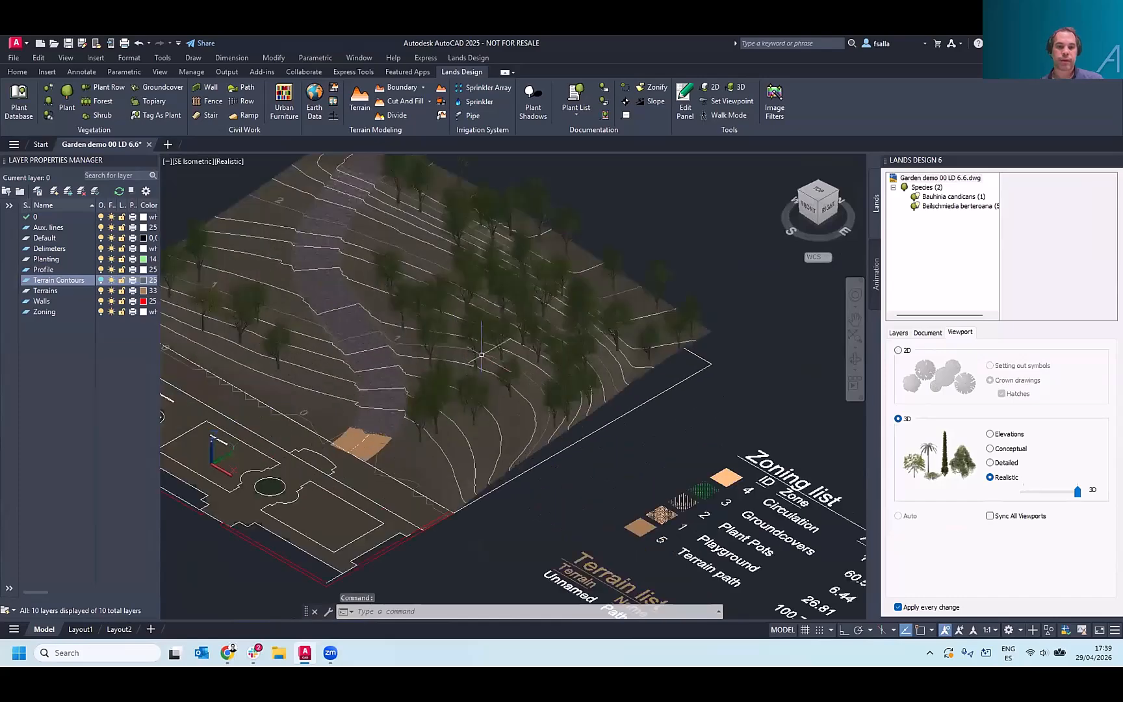
shift+middle_drag(481, 361, 511, 358)
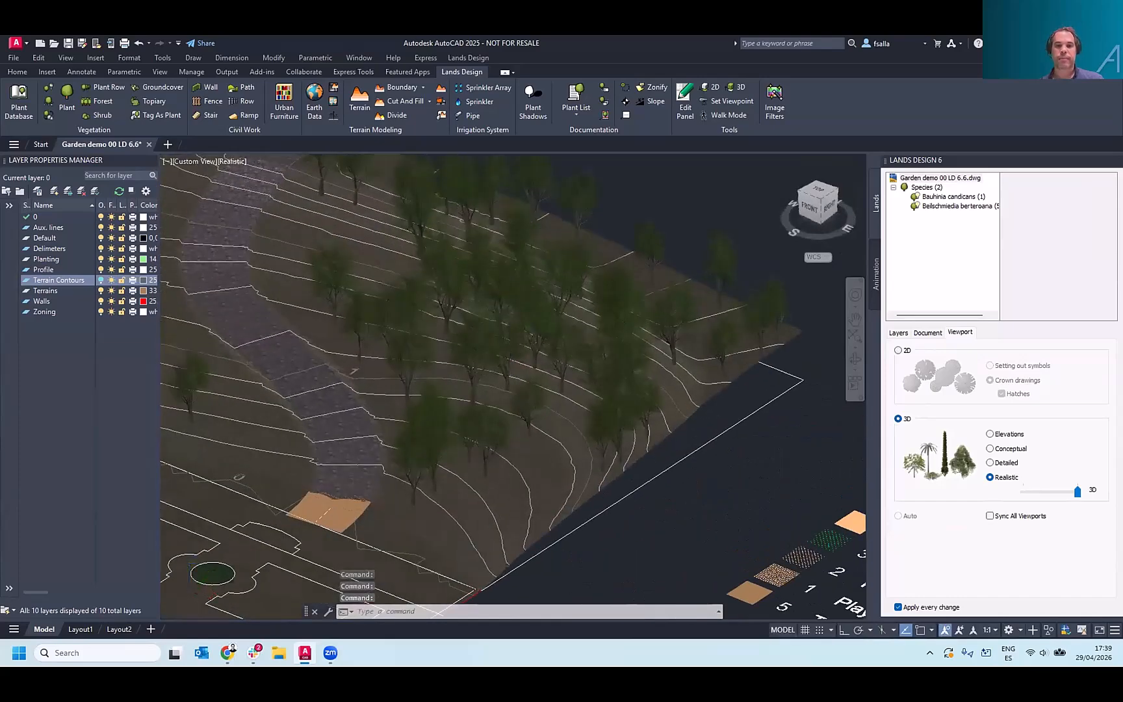
- Change the forest's distribution from number of units to an array and view it from the top
scroll(511, 351, down, 2)
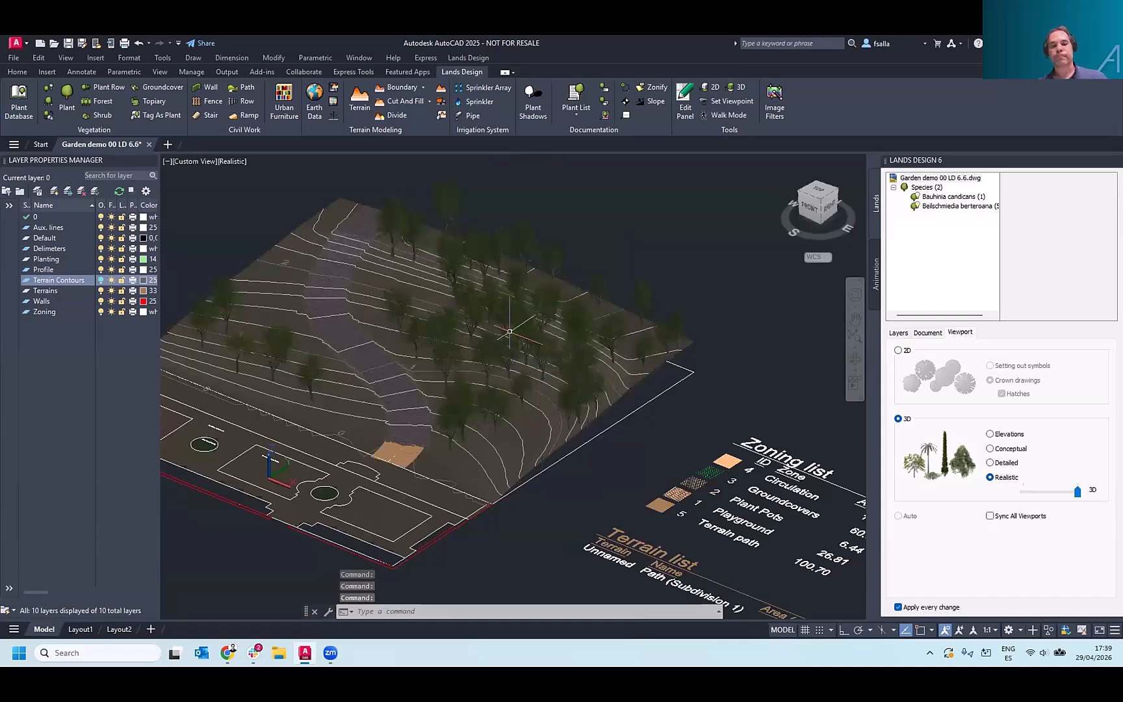
click(505, 301)
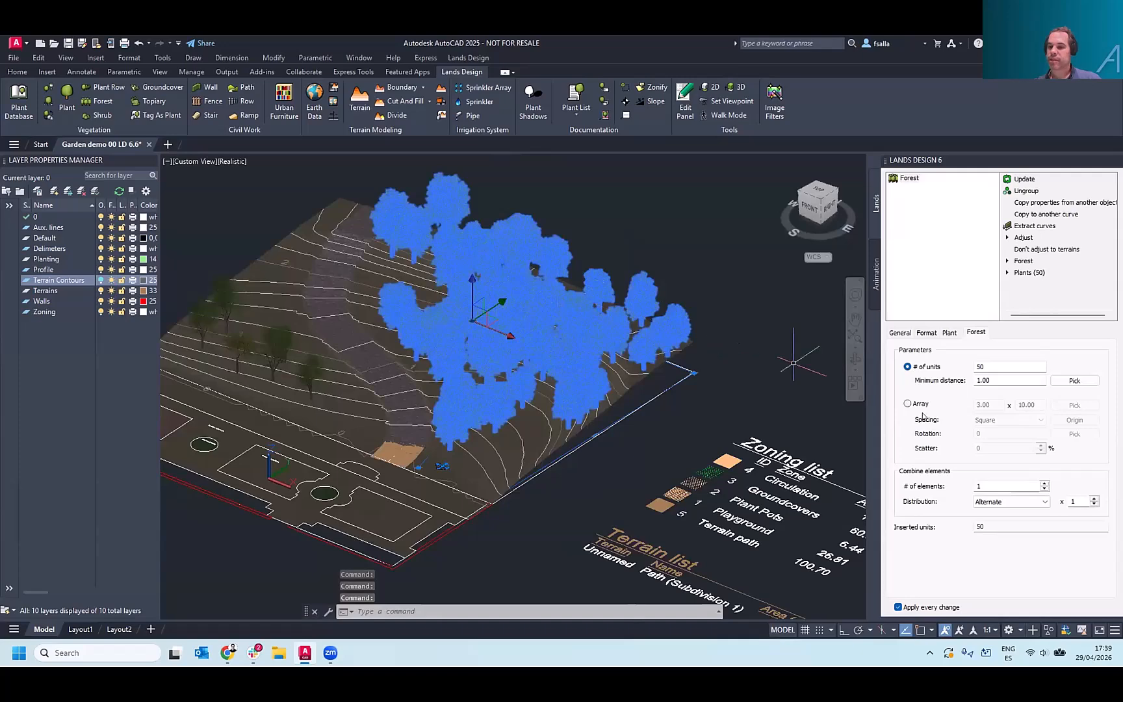
click(908, 404)
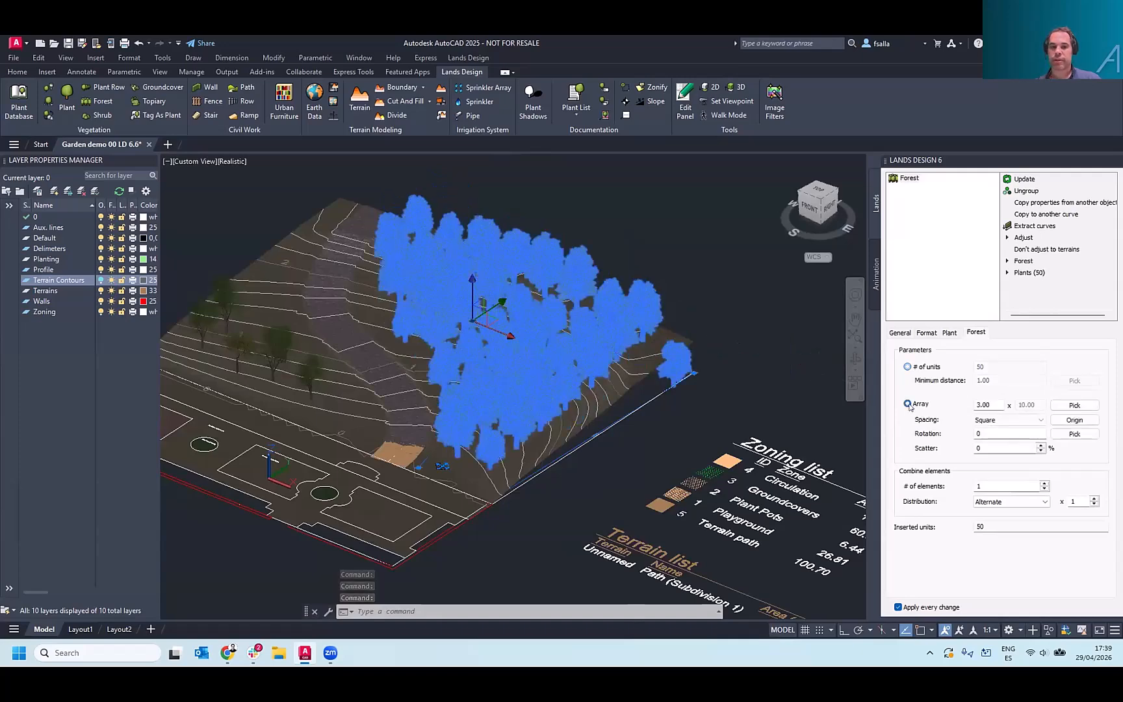
shift+middle_drag(475, 467, 561, 409)
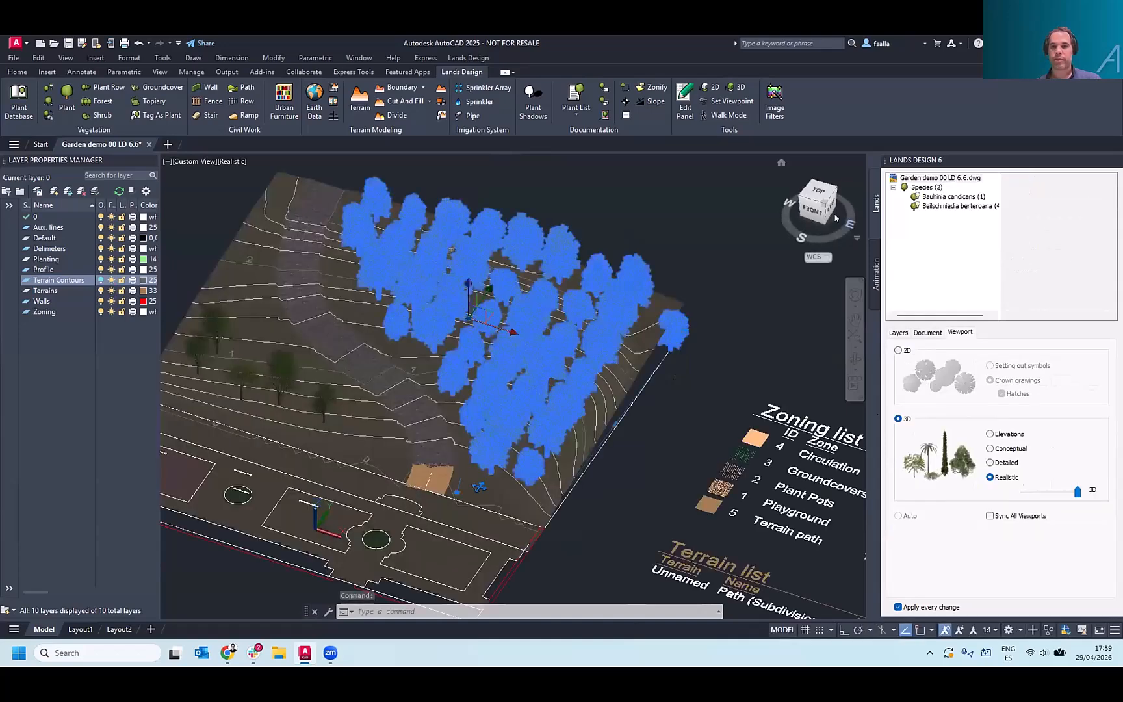
click(817, 193)
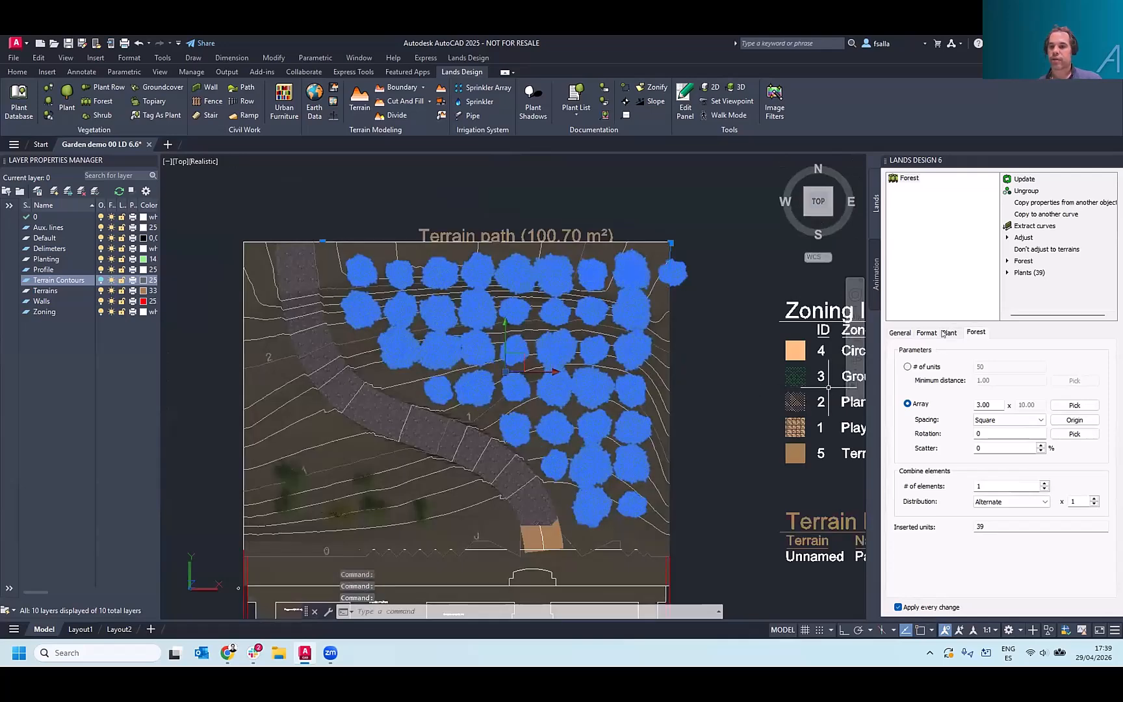
key(Escape)
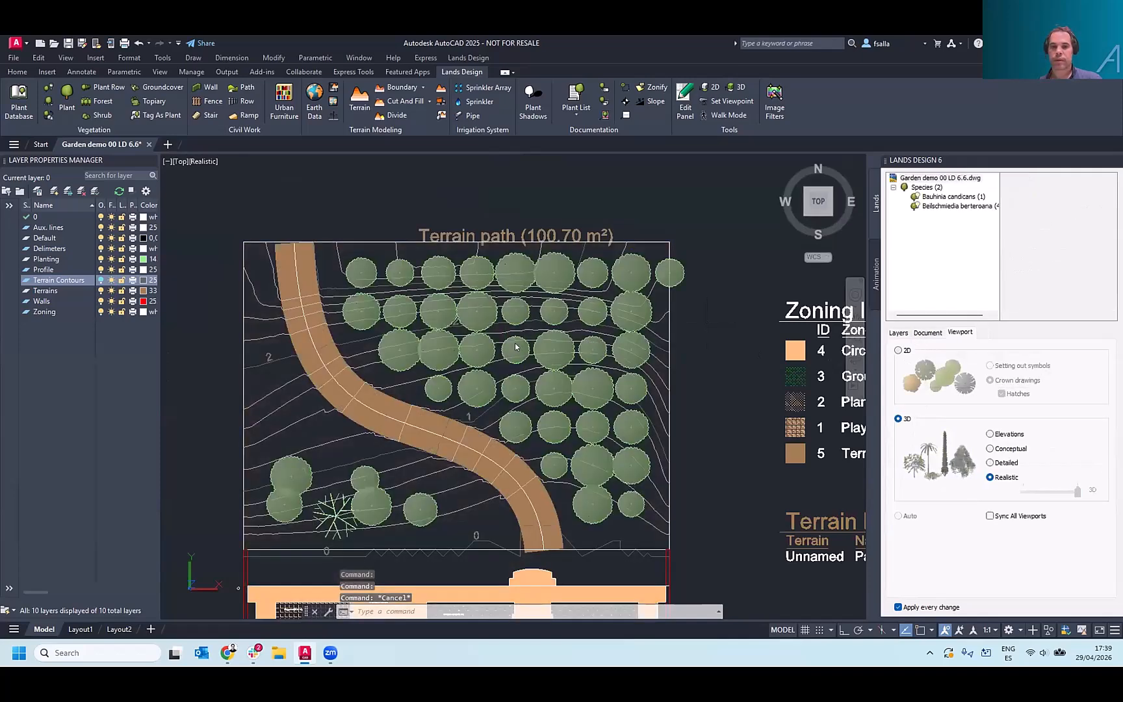
- Set the forest's array spacing to 4 and its number of combined elements to 2
click(575, 338)
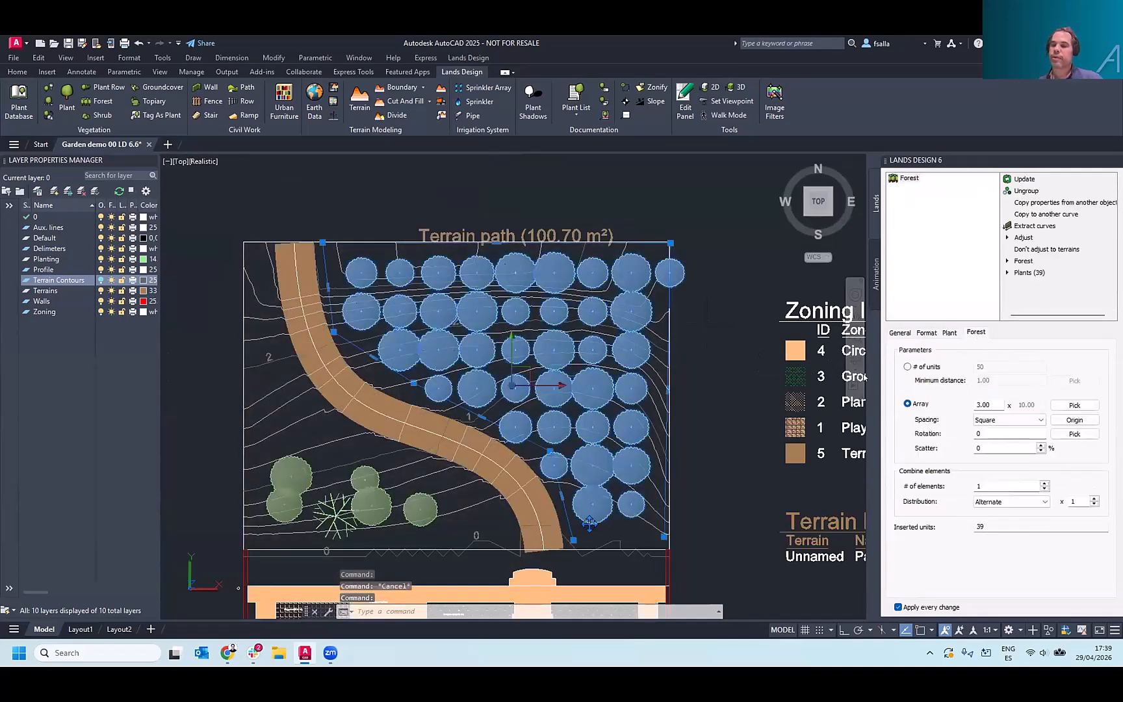
double_click(988, 404)
text(4)
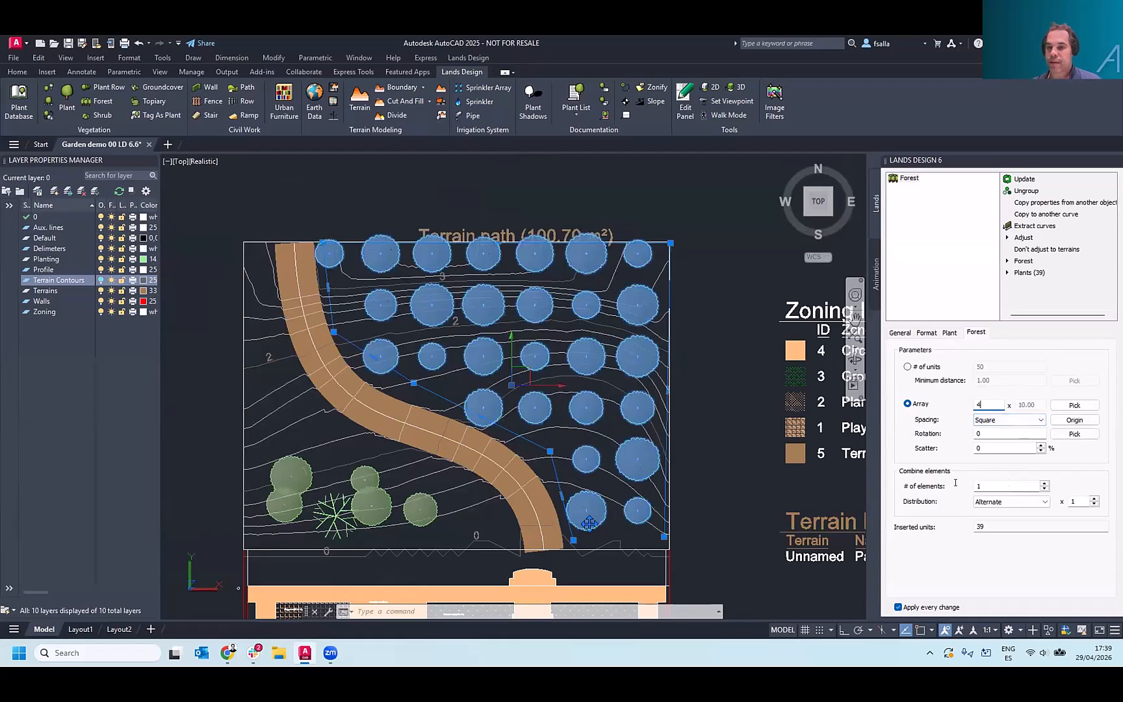
click(1044, 483)
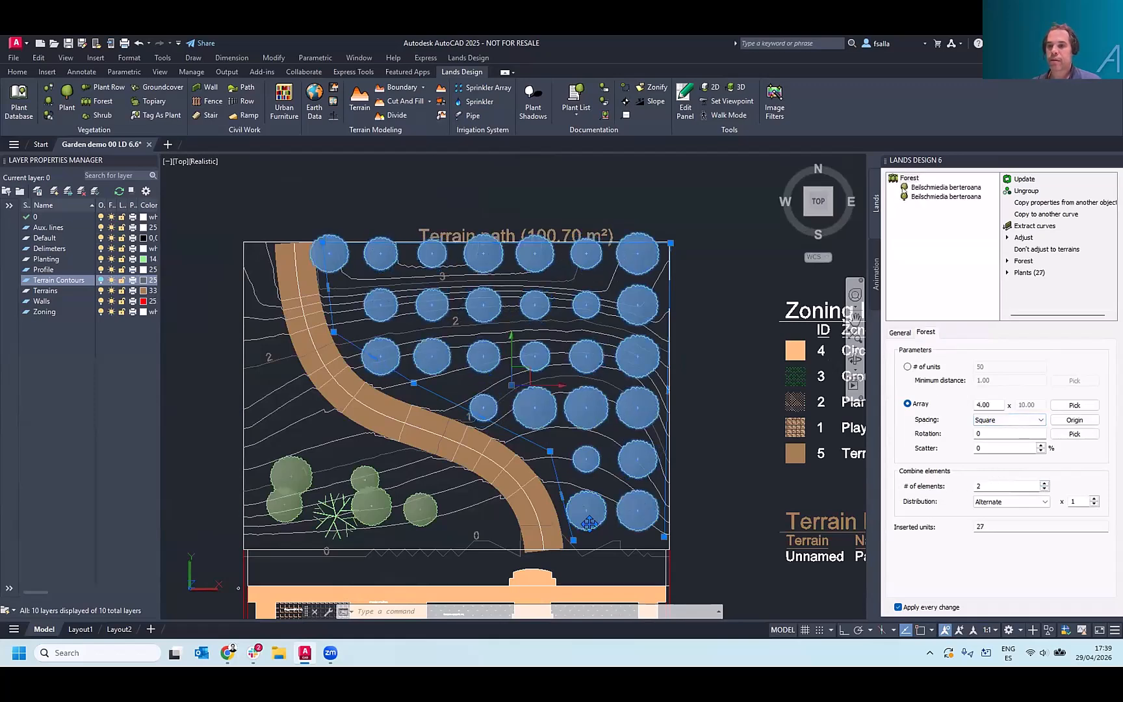
- Replace the forest's first Beilschmiedia berteroana element with Jacaranda micrantha, searching the plant database for "jacara"
click(920, 189)
scroll(637, 303, down, 3)
scroll(676, 318, up, 2)
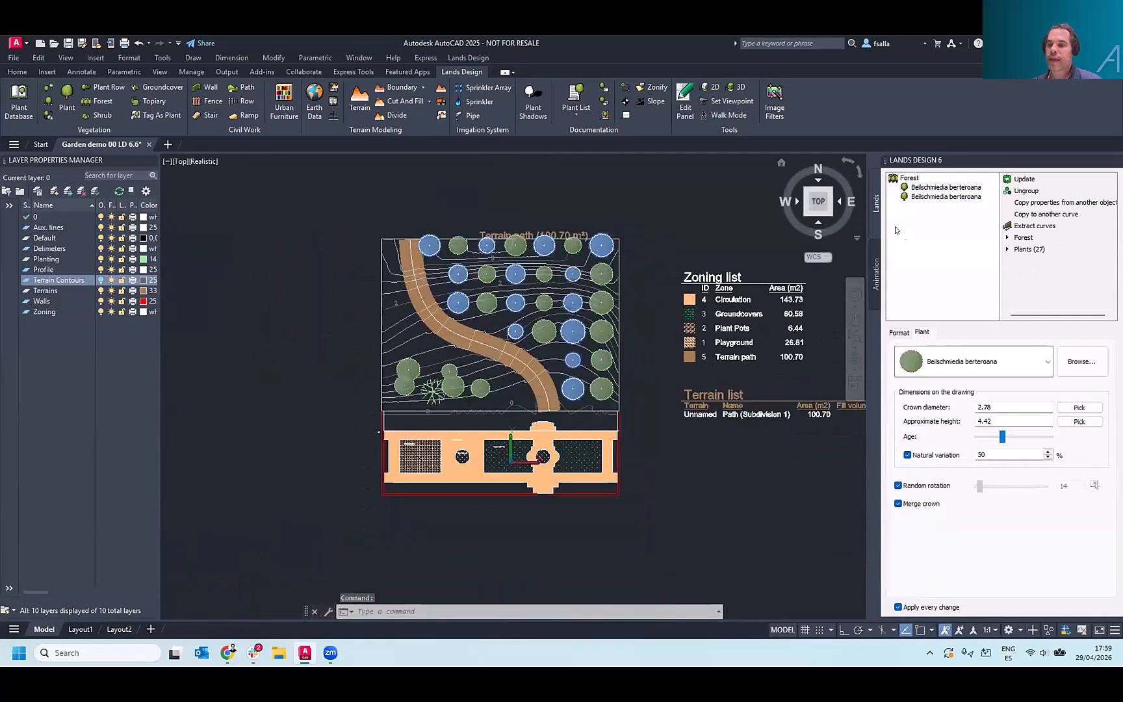
click(1064, 360)
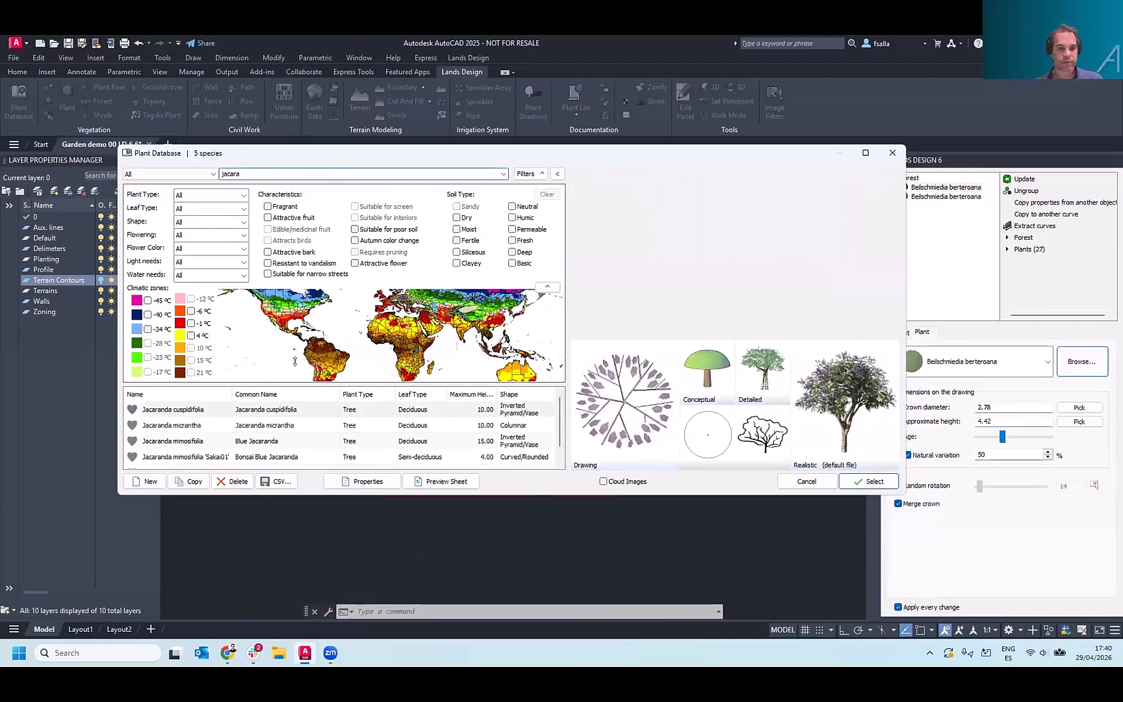
click(193, 425)
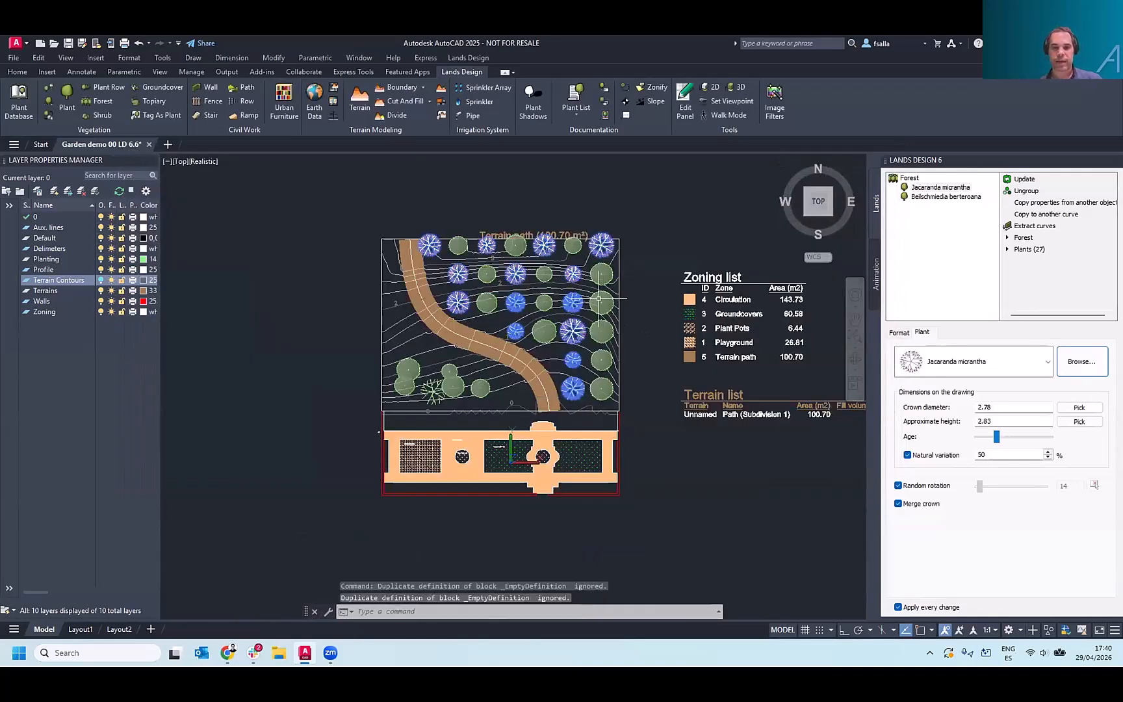
scroll(605, 325, up, 3)
middle_drag(589, 319, 589, 295)
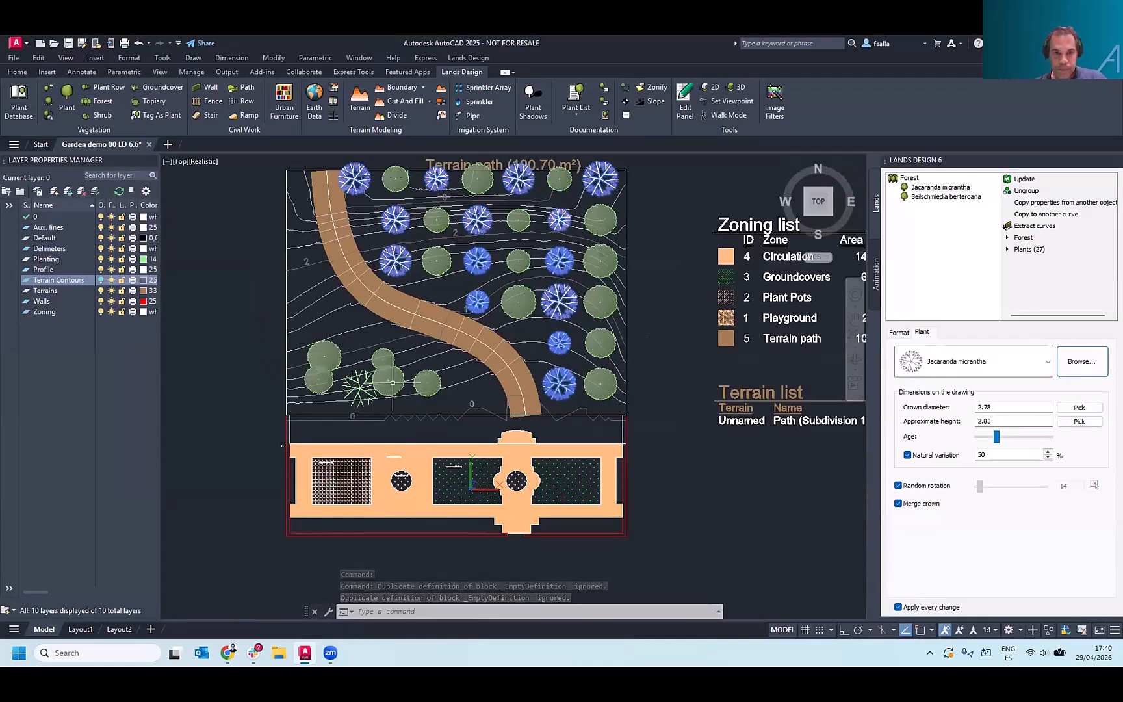
- Insert a plant list below the terrain list and look over its species and amounts up close
scroll(392, 382, down, 3)
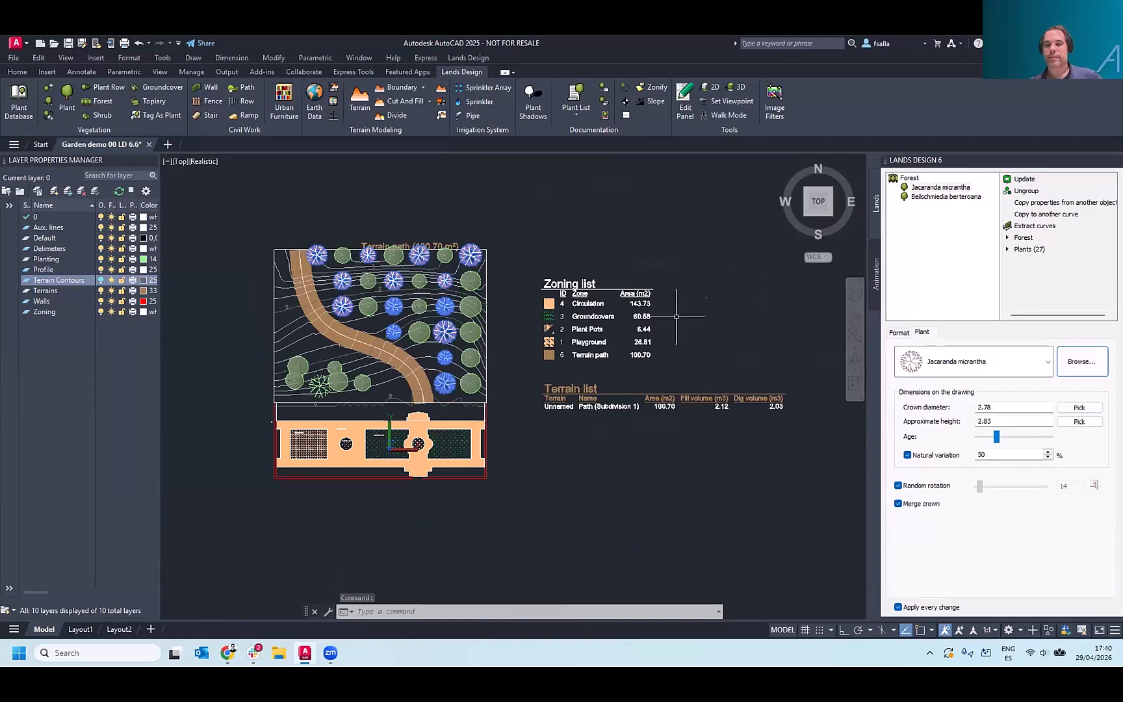
click(573, 115)
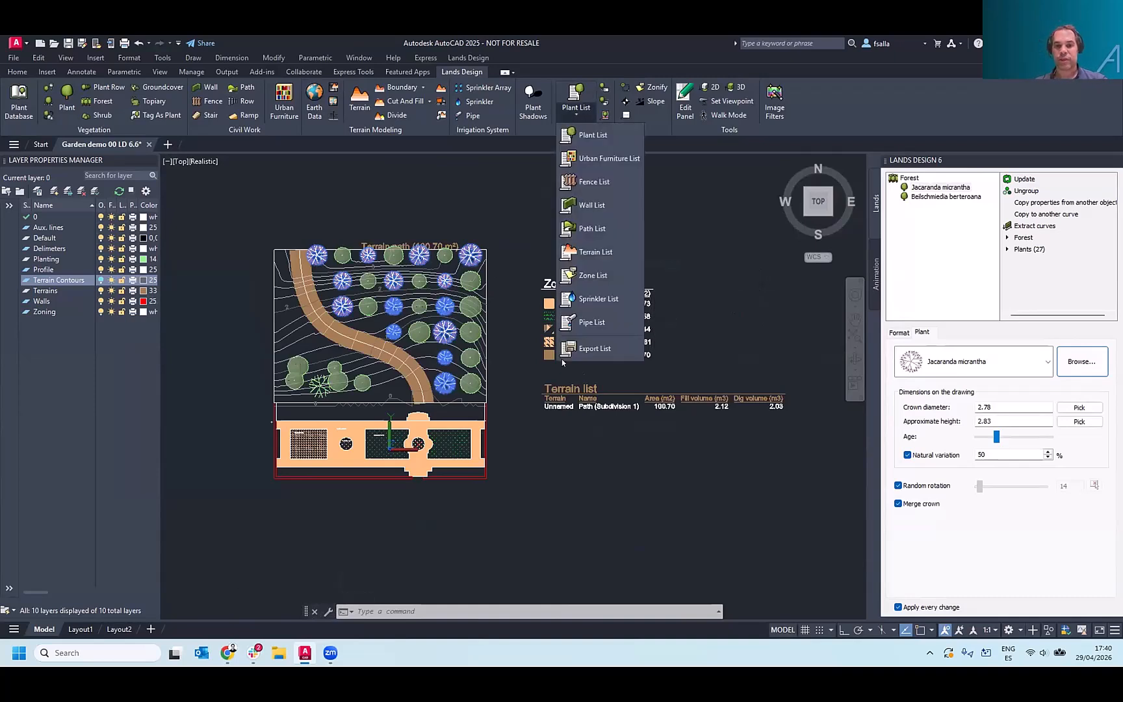
click(593, 134)
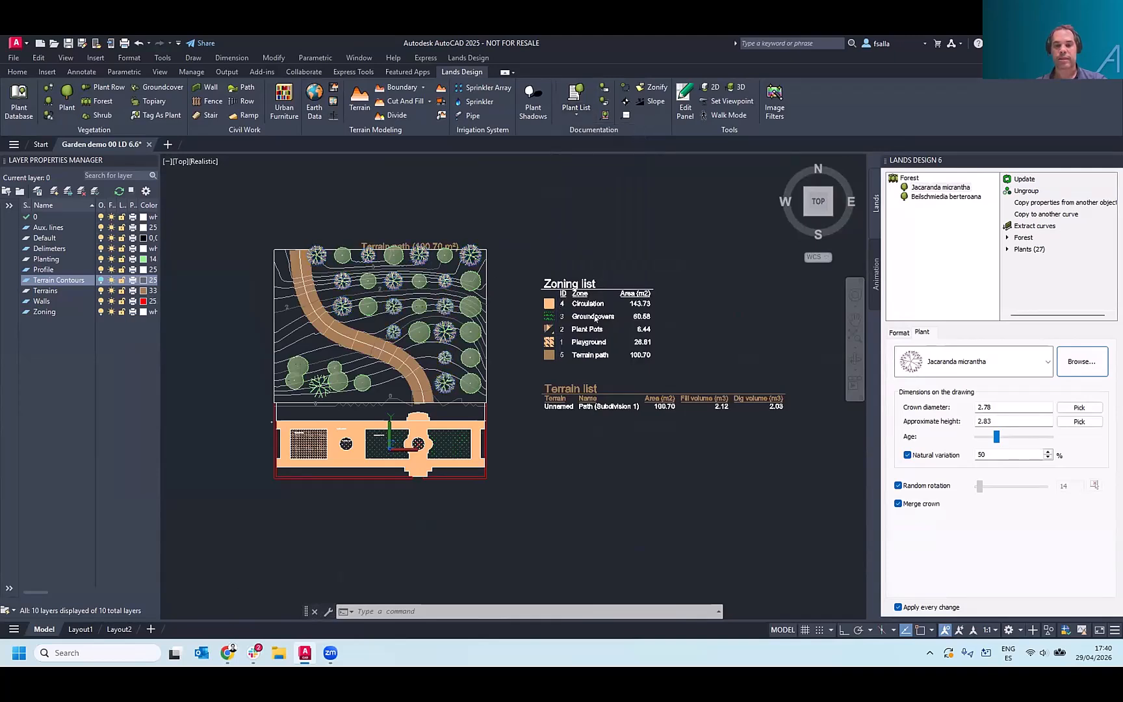
click(550, 439)
scroll(640, 488, up, 3)
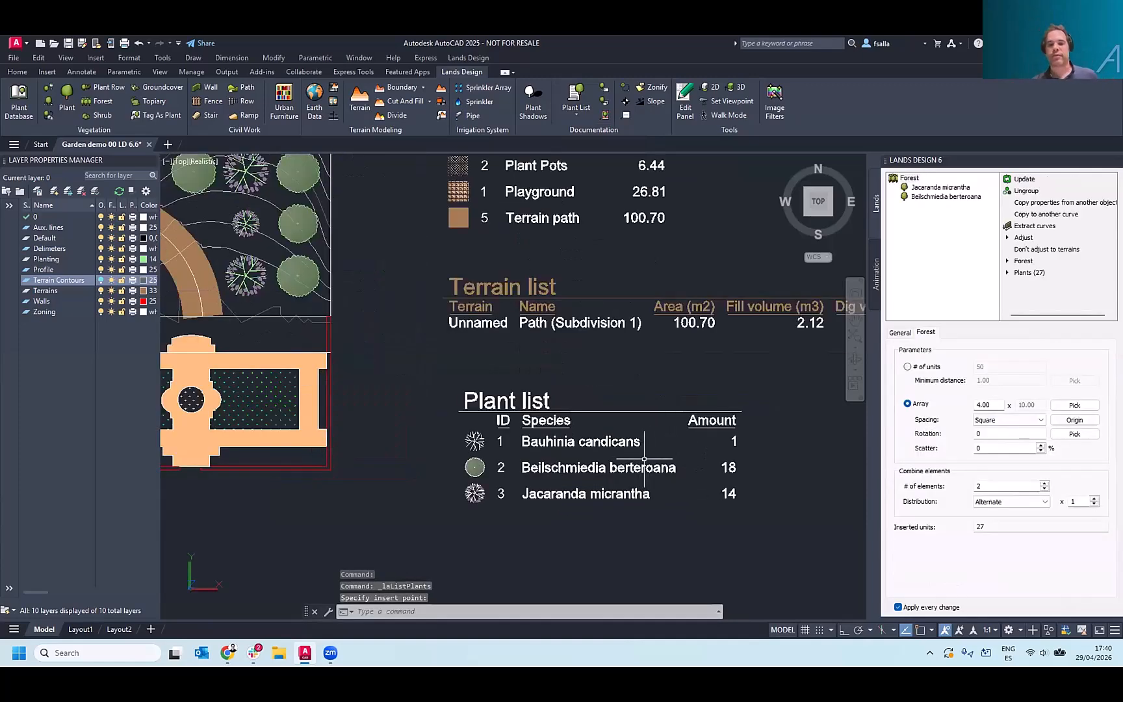
scroll(609, 459, down, 2)
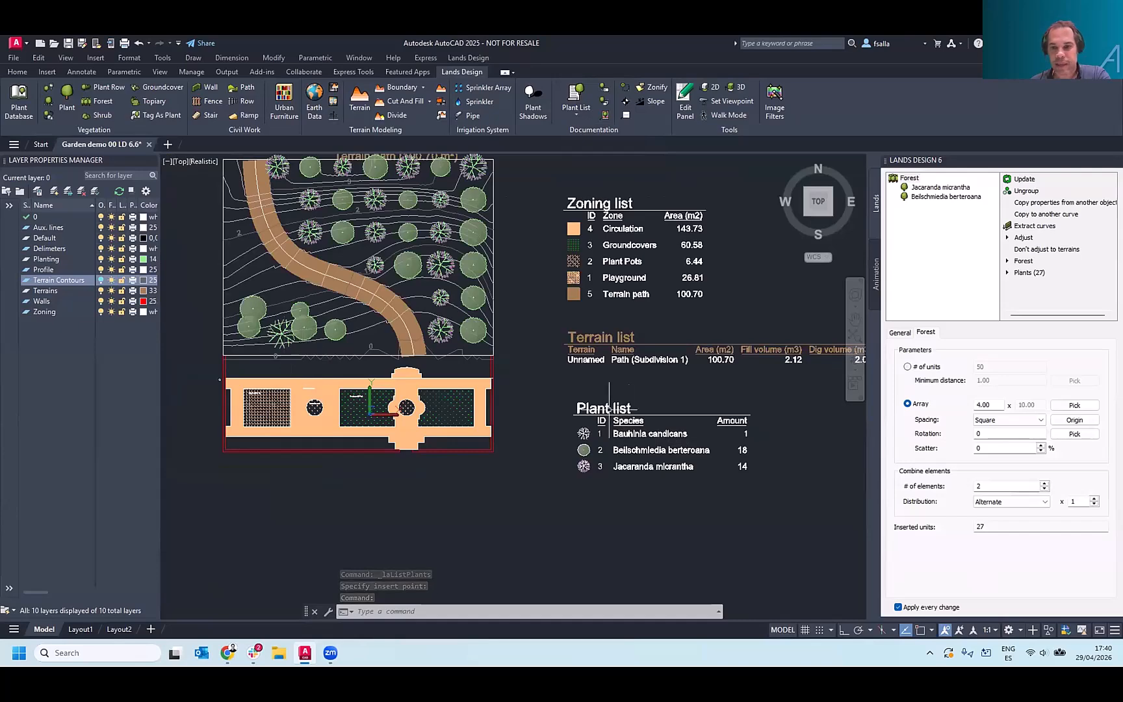
scroll(650, 442, up, 1)
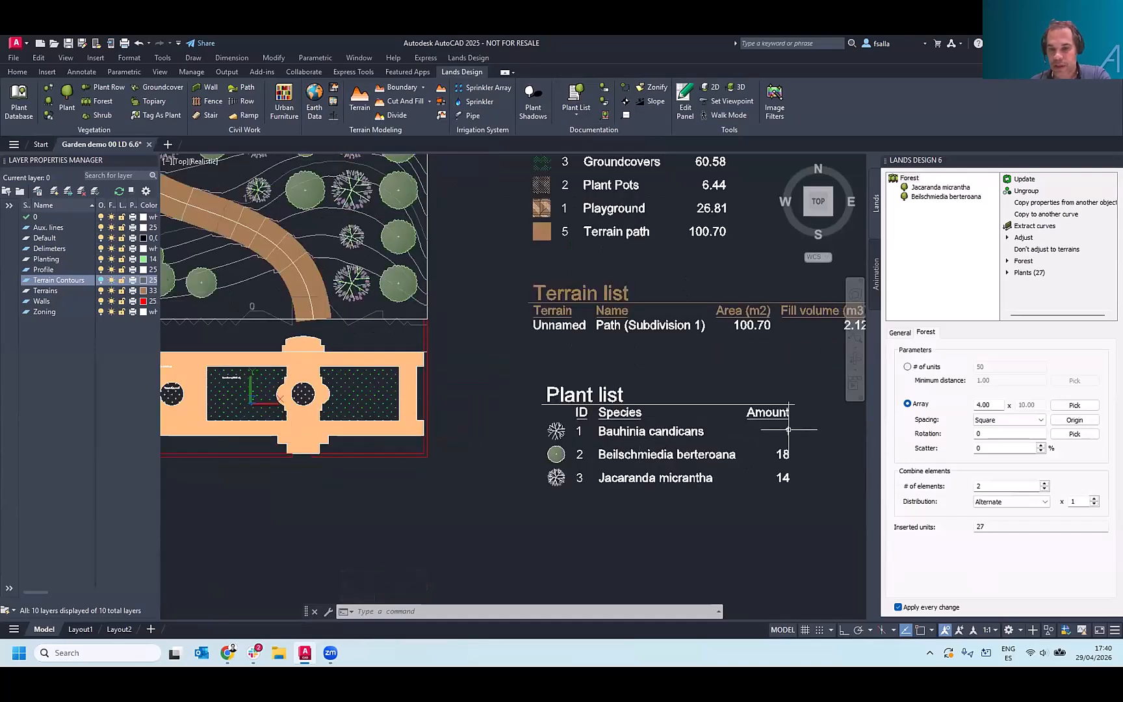
- Move the Bauhinia candicans tree straight south from the slope onto the playground's east edge, level with the round plant pots
scroll(788, 433, down, 4)
scroll(365, 349, up, 3)
click(377, 339)
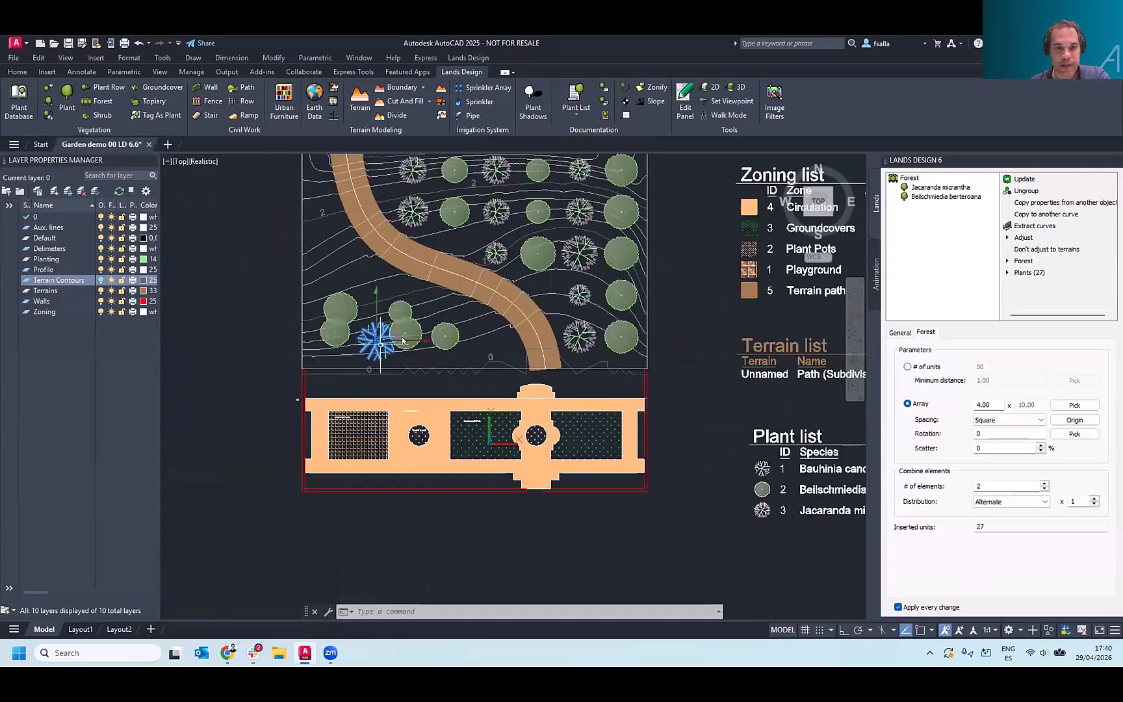
click(377, 339)
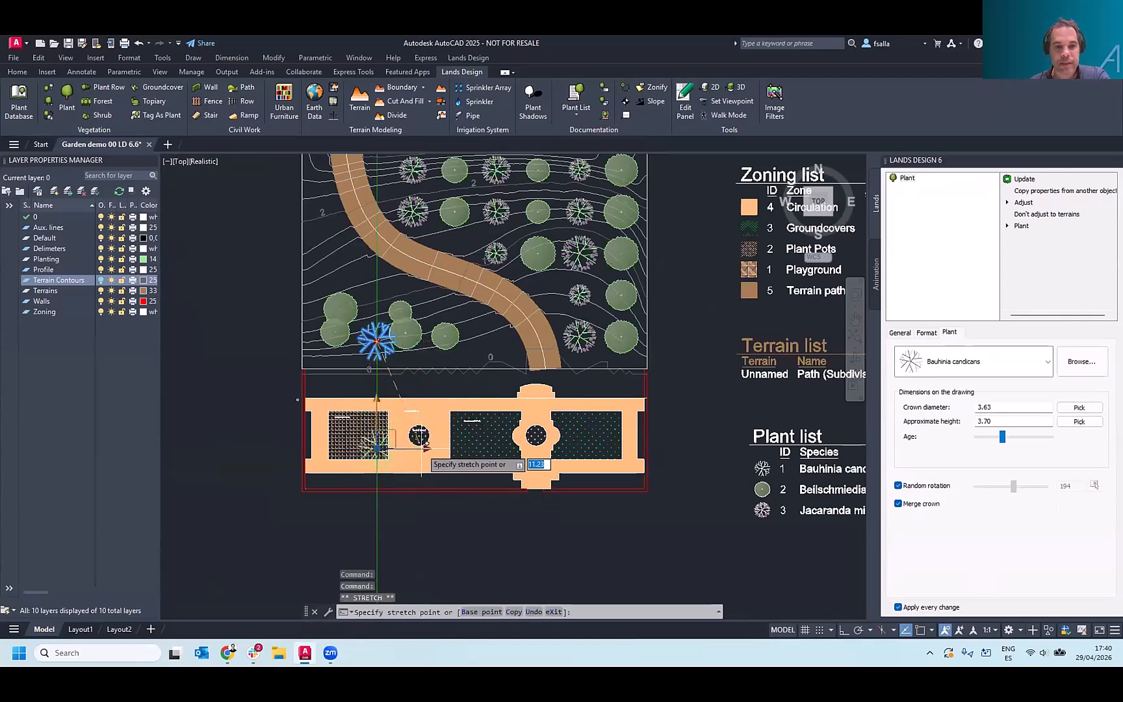
click(376, 435)
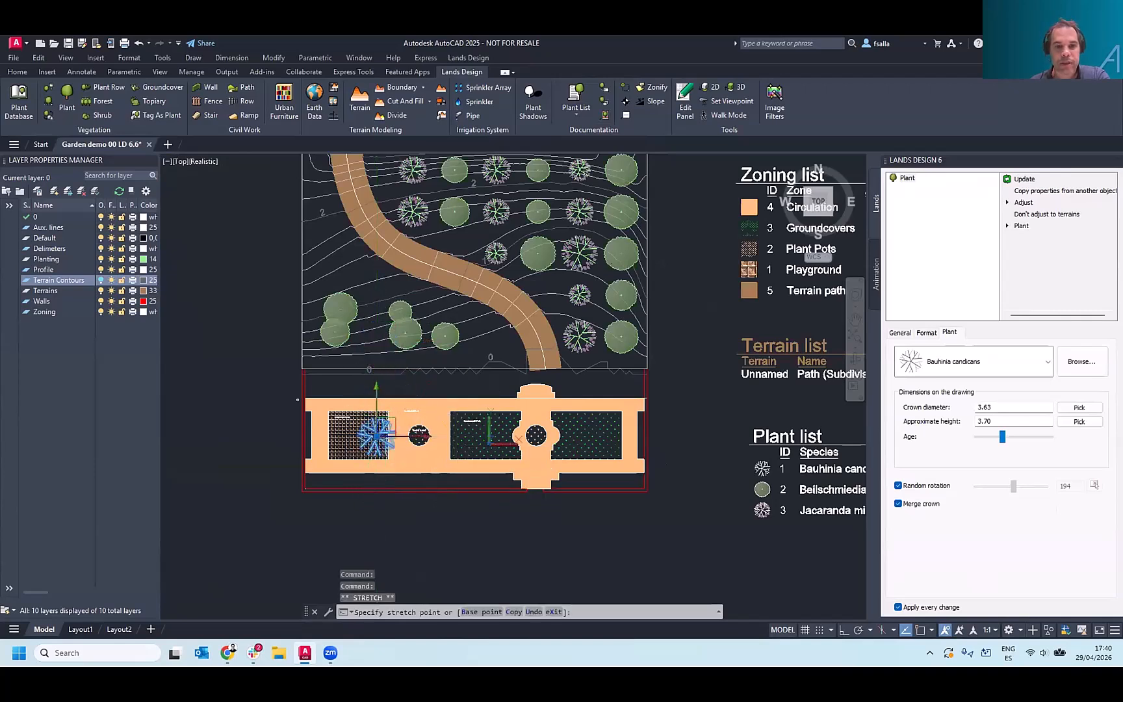
click(420, 436)
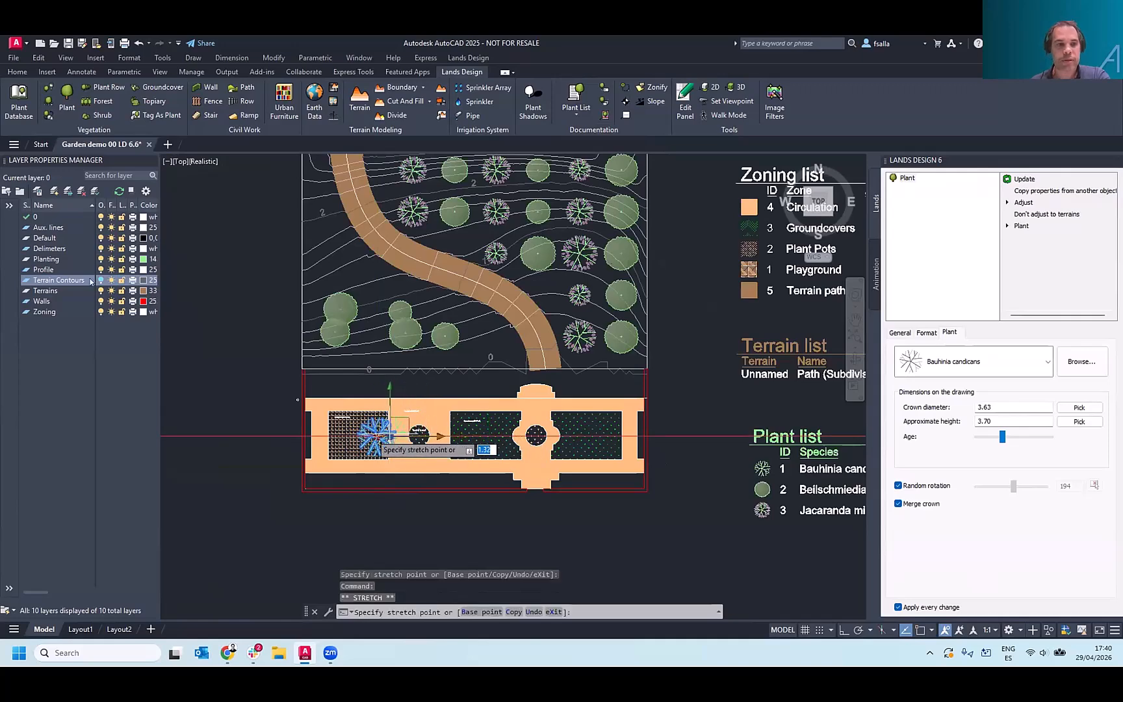
- Copy the Bauhinia candicans tree from its centre into the two round plant pots
click(18, 72)
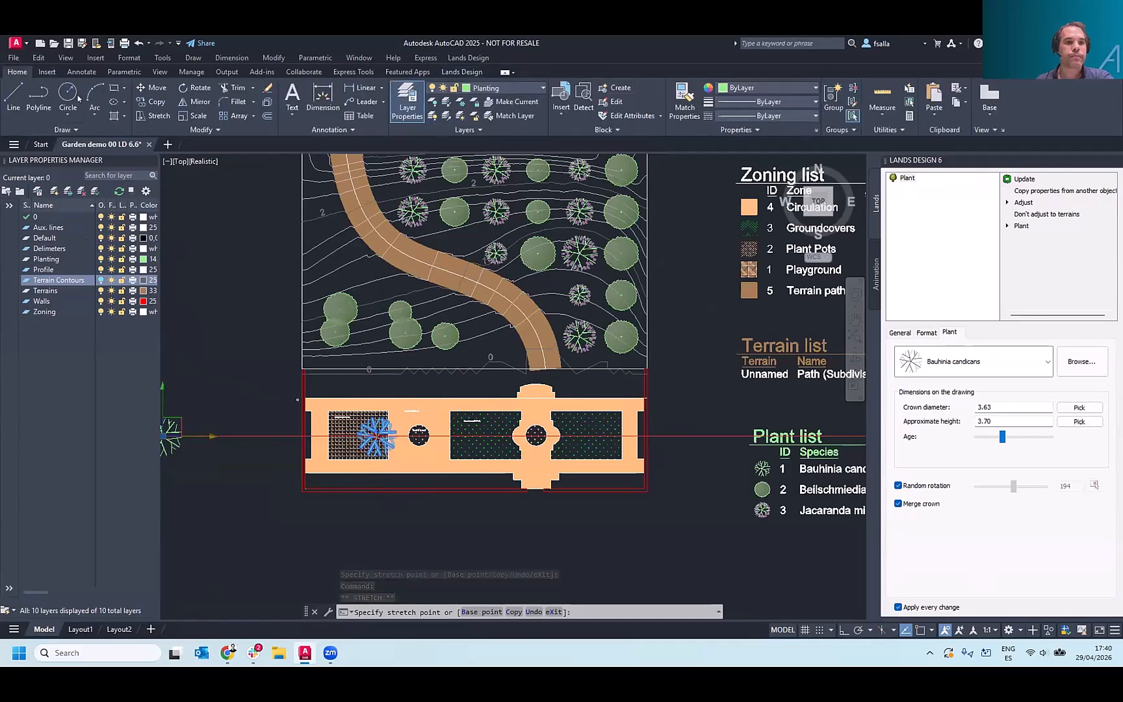
click(155, 102)
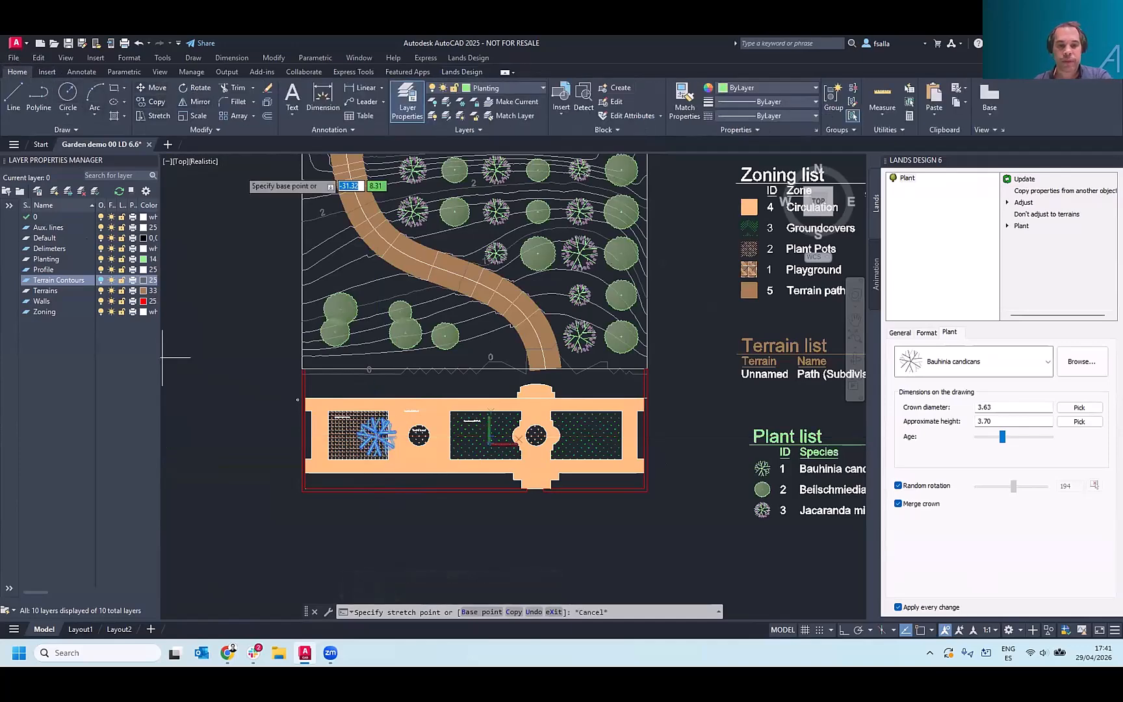
scroll(165, 358, up, 2)
click(468, 468)
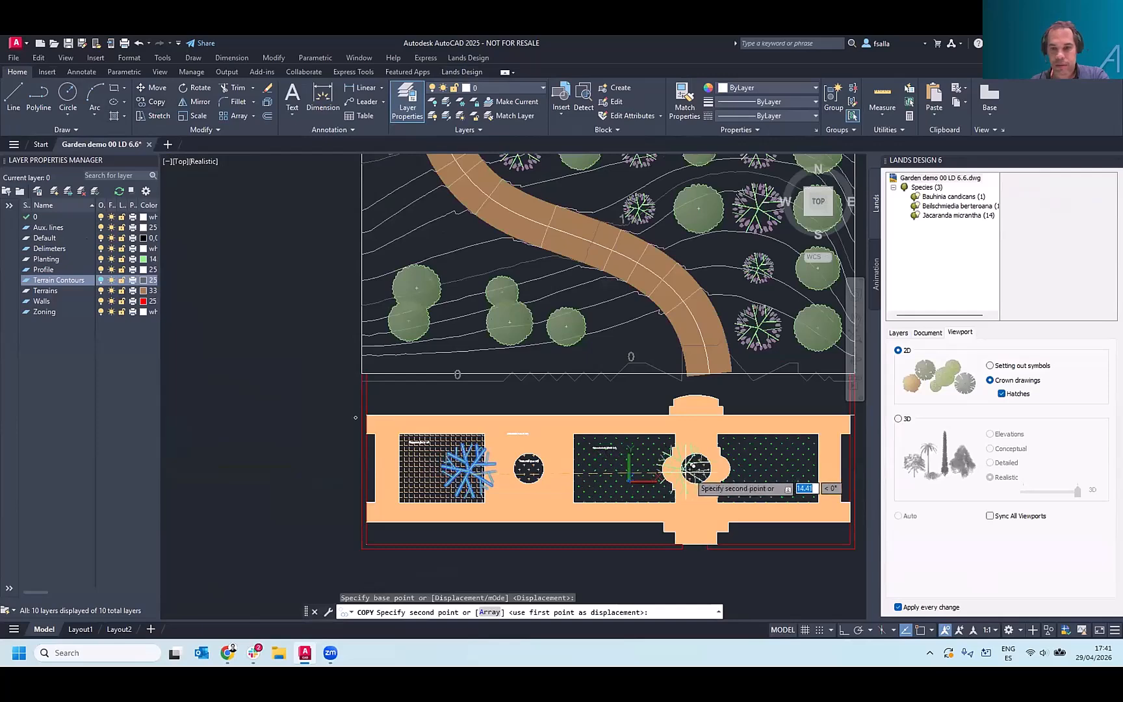
click(529, 468)
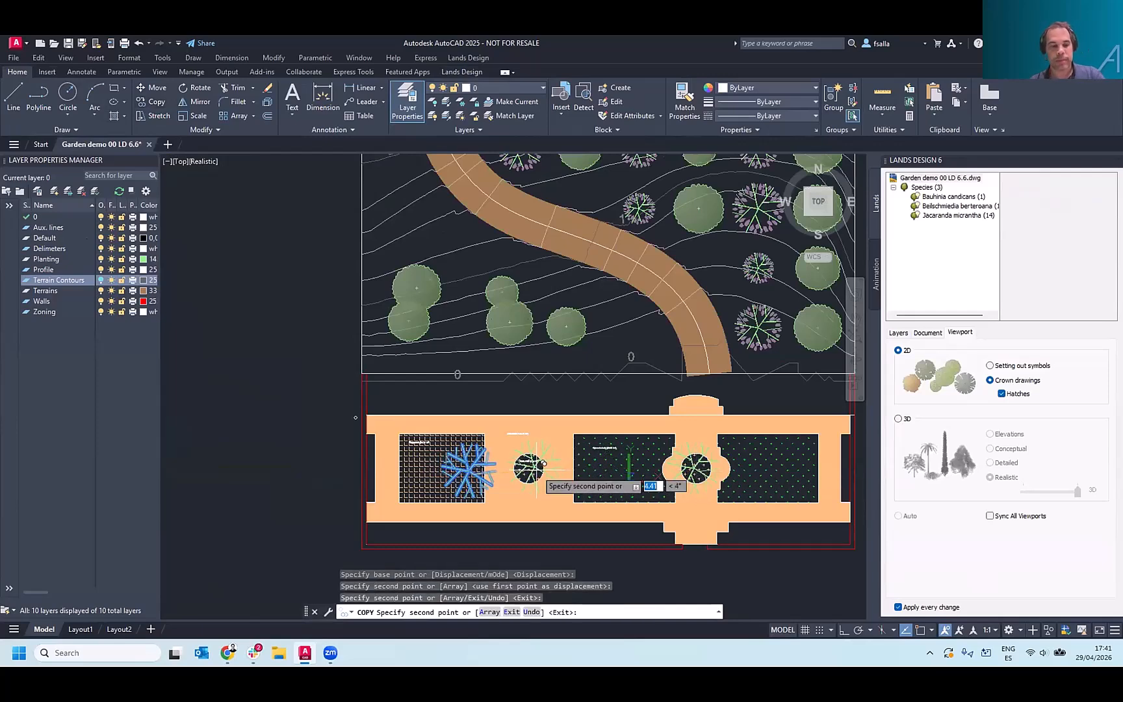
key(Escape)
- Delete the original Bauhinia candicans tree at the playground's edge and check the plant list's amounts
click(472, 469)
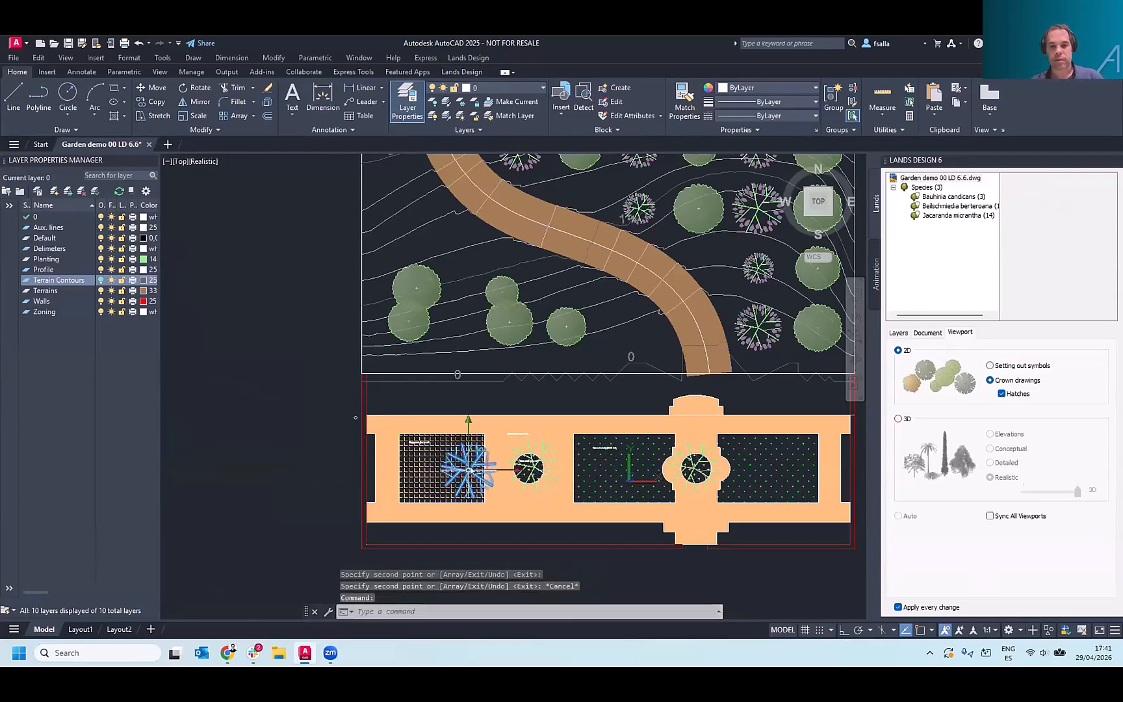
key(Delete)
scroll(494, 501, down, 4)
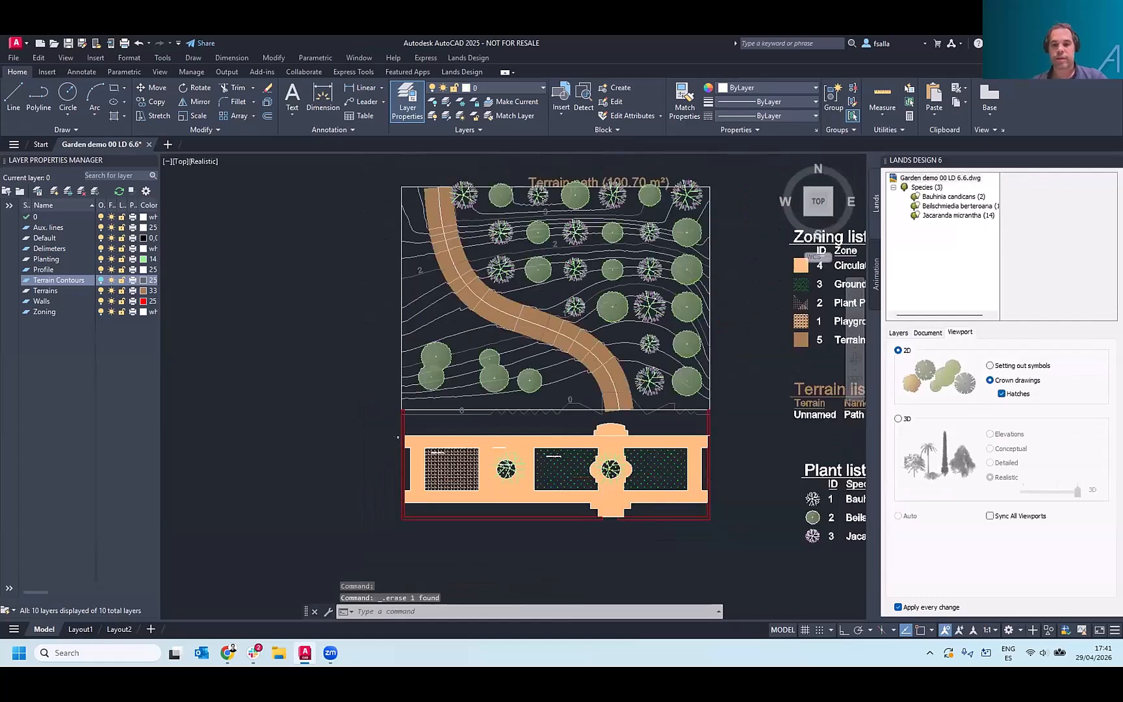
scroll(783, 479, up, 4)
scroll(654, 457, down, 2)
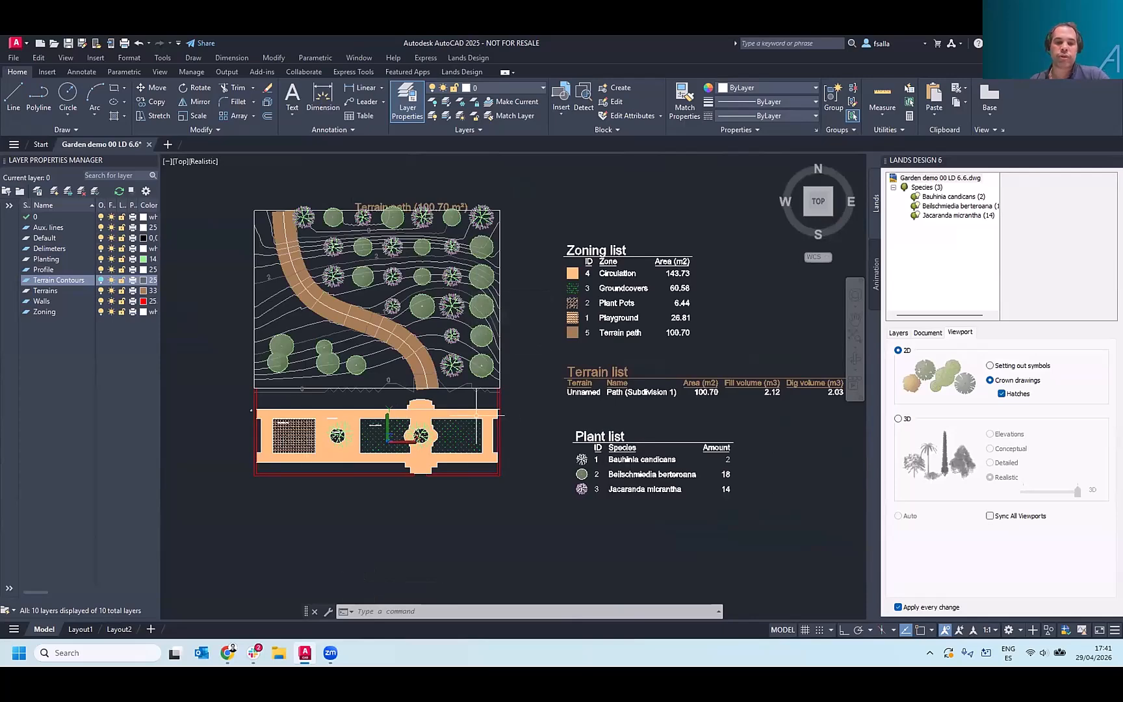
- Select the plant list and examine its fields to show and its filter options
scroll(369, 424, up, 2)
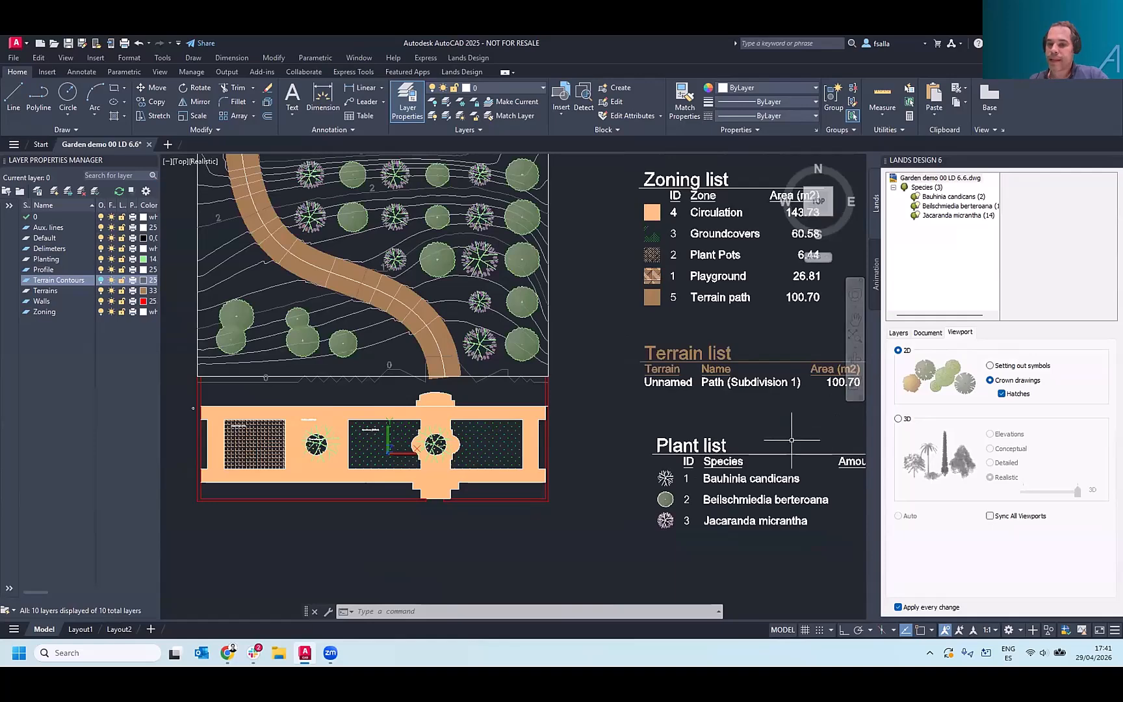
click(728, 484)
click(618, 440)
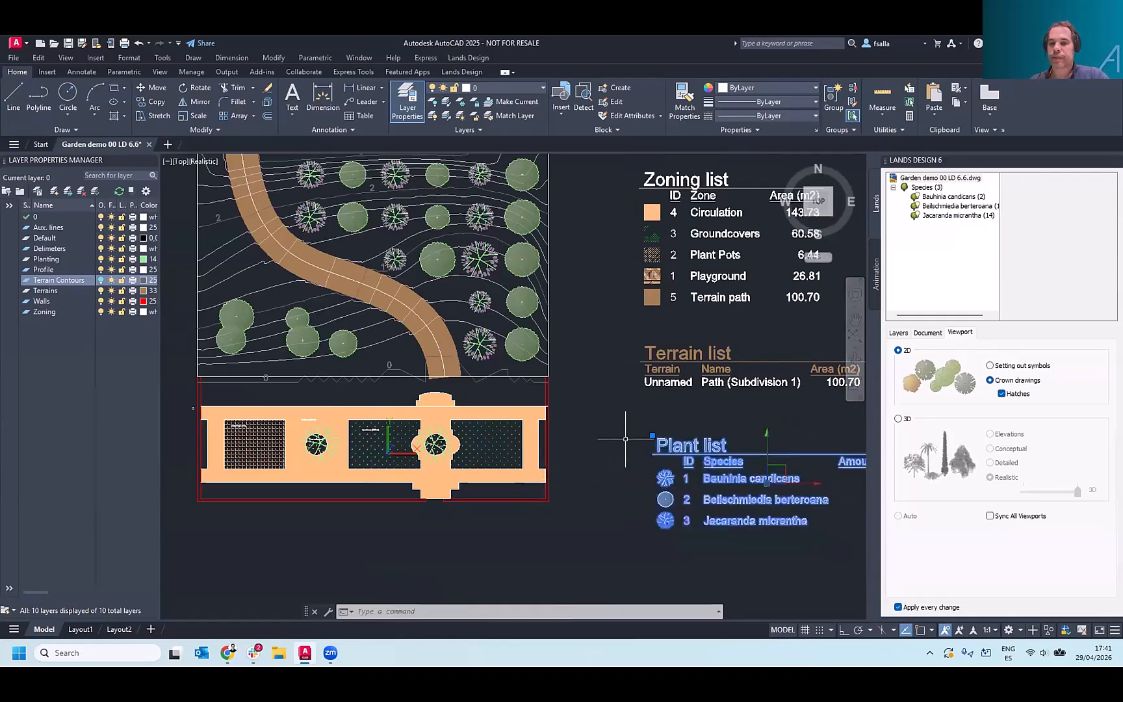
scroll(549, 441, down, 2)
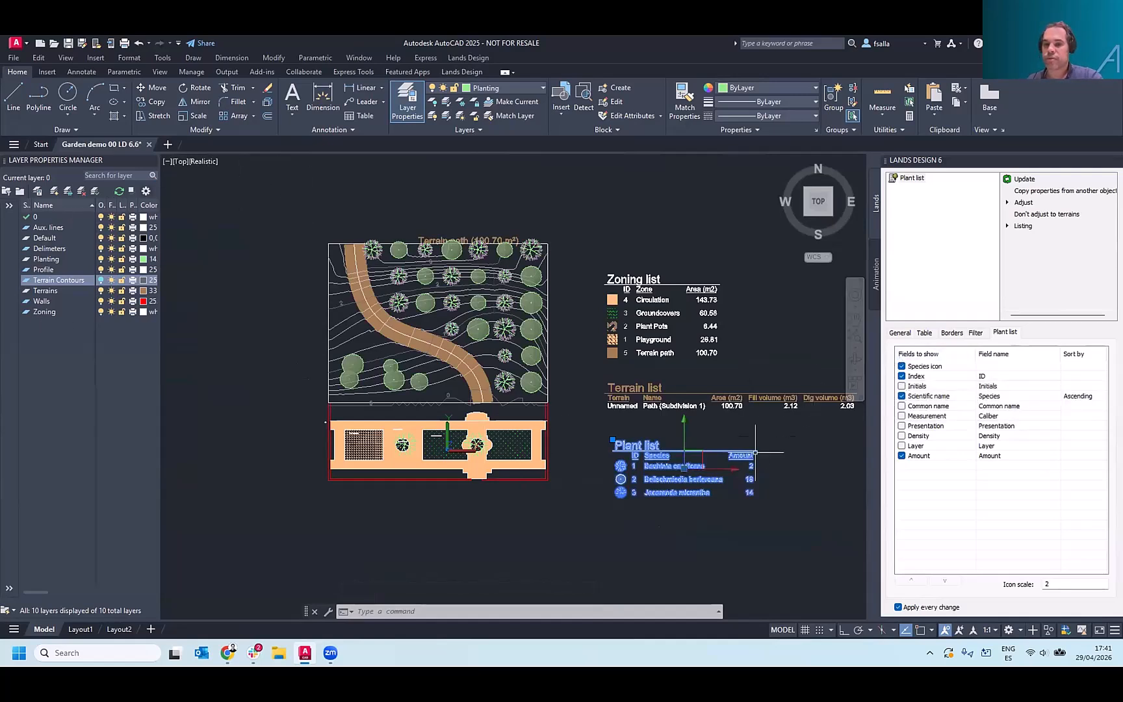
middle_drag(686, 511, 661, 493)
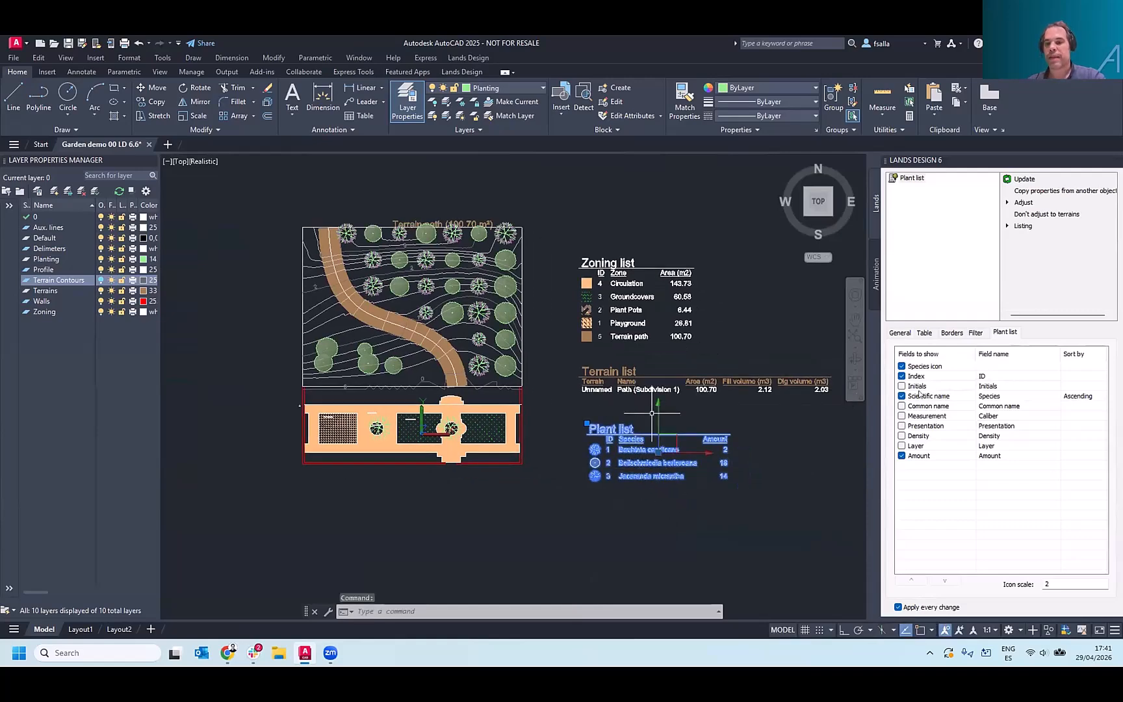
click(975, 332)
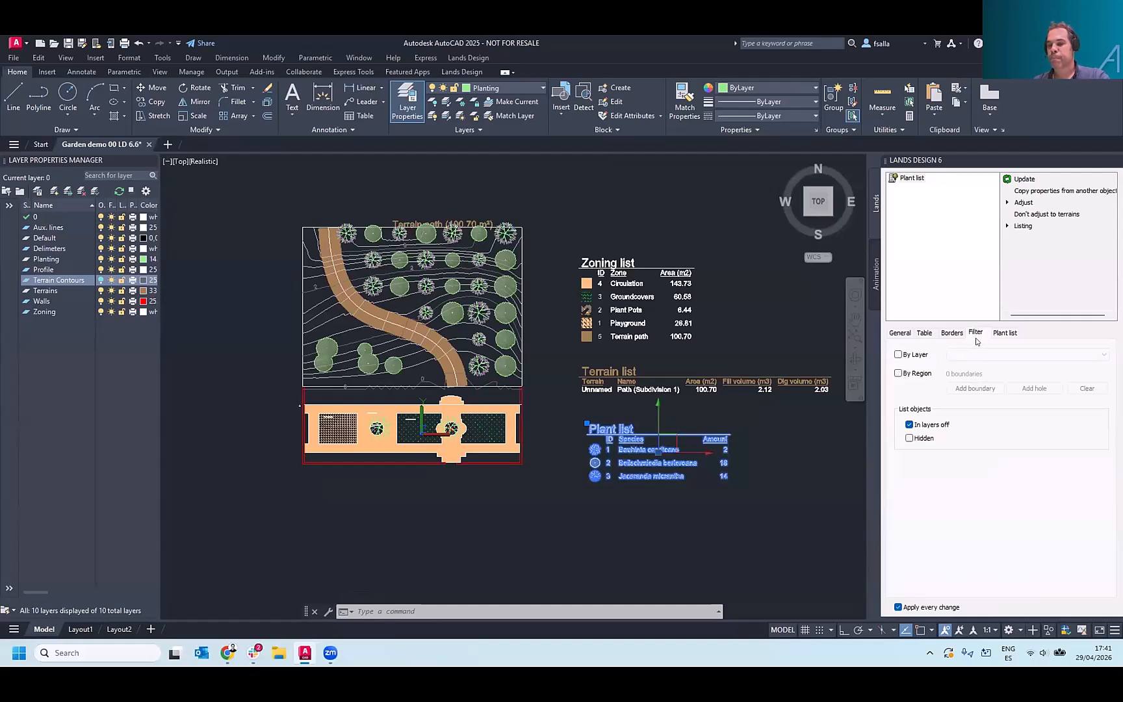
- Restrict the plant list by region, adding the sloped terrain's rectangular outline as the boundary, and check the listed amounts
click(897, 374)
click(966, 388)
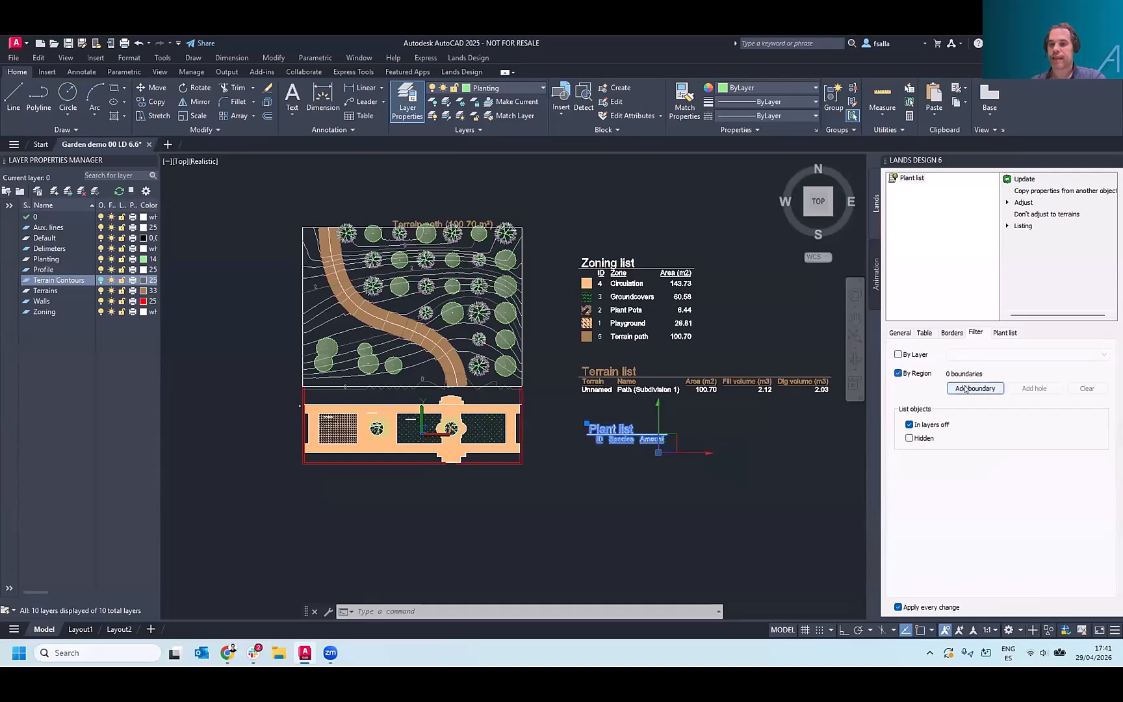
click(521, 249)
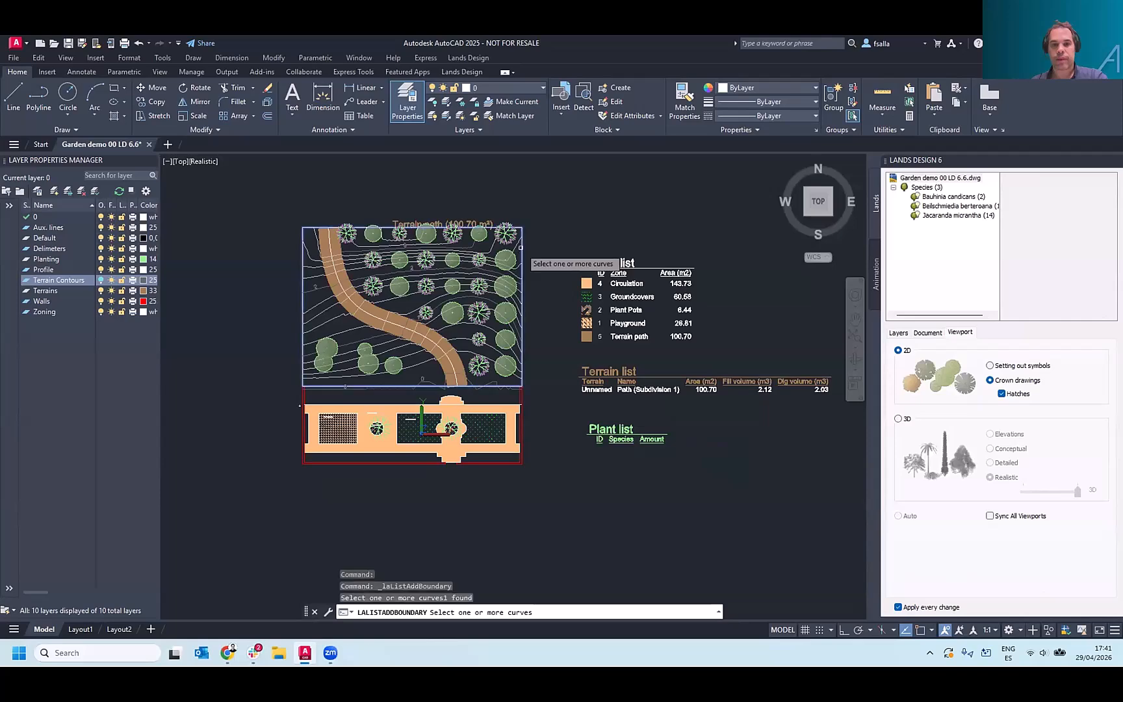
key(Return)
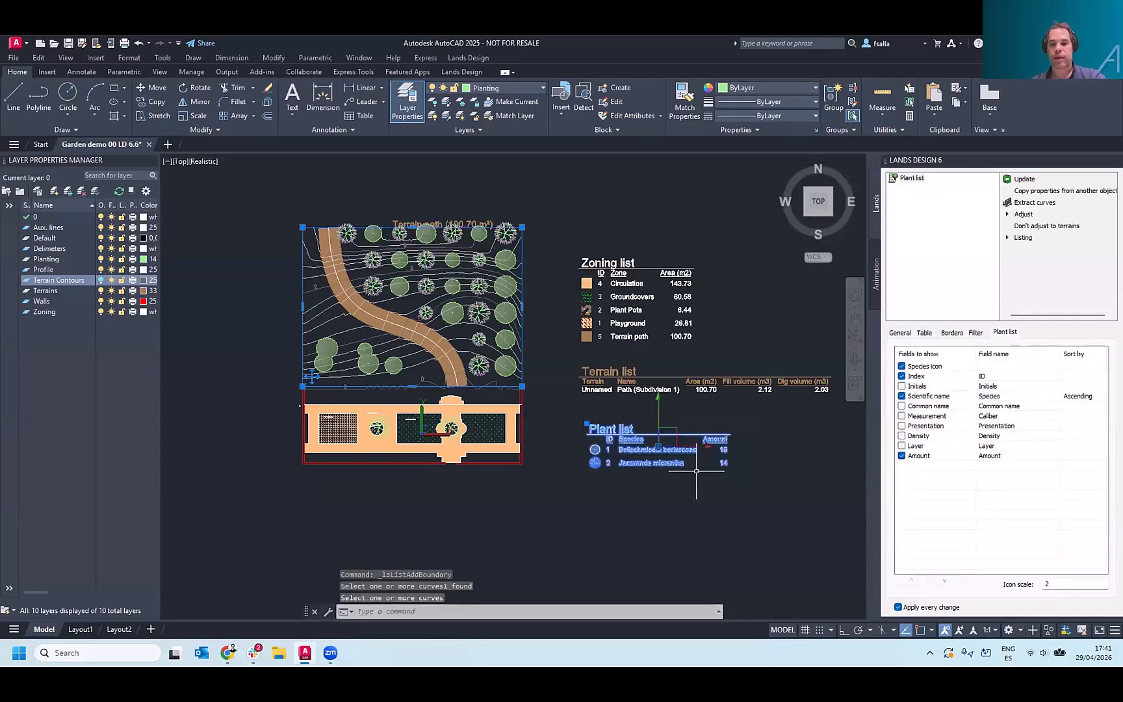
scroll(681, 473, up, 3)
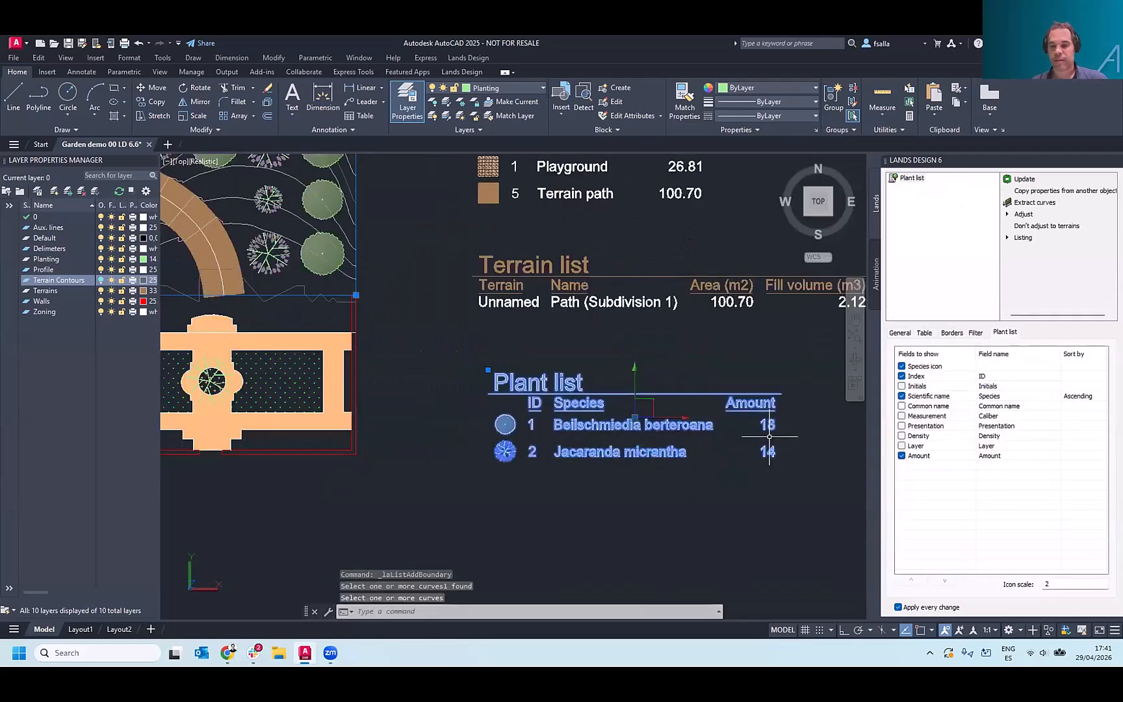
scroll(752, 437, down, 2)
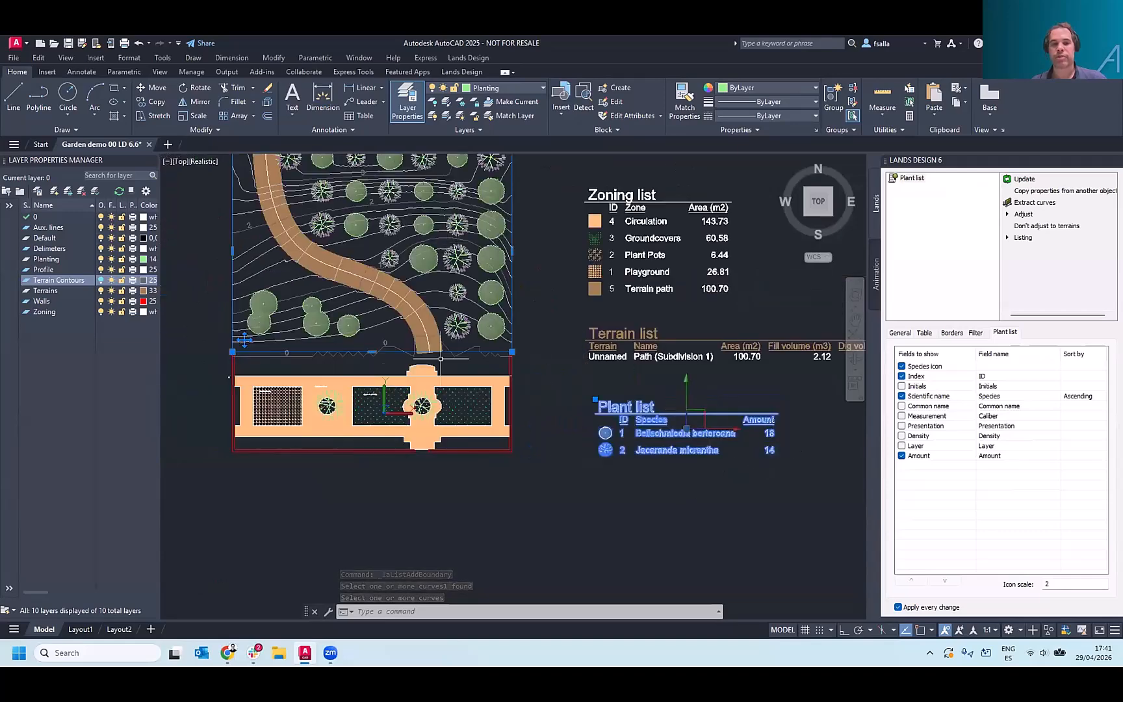
scroll(333, 405, up, 2)
scroll(344, 397, down, 2)
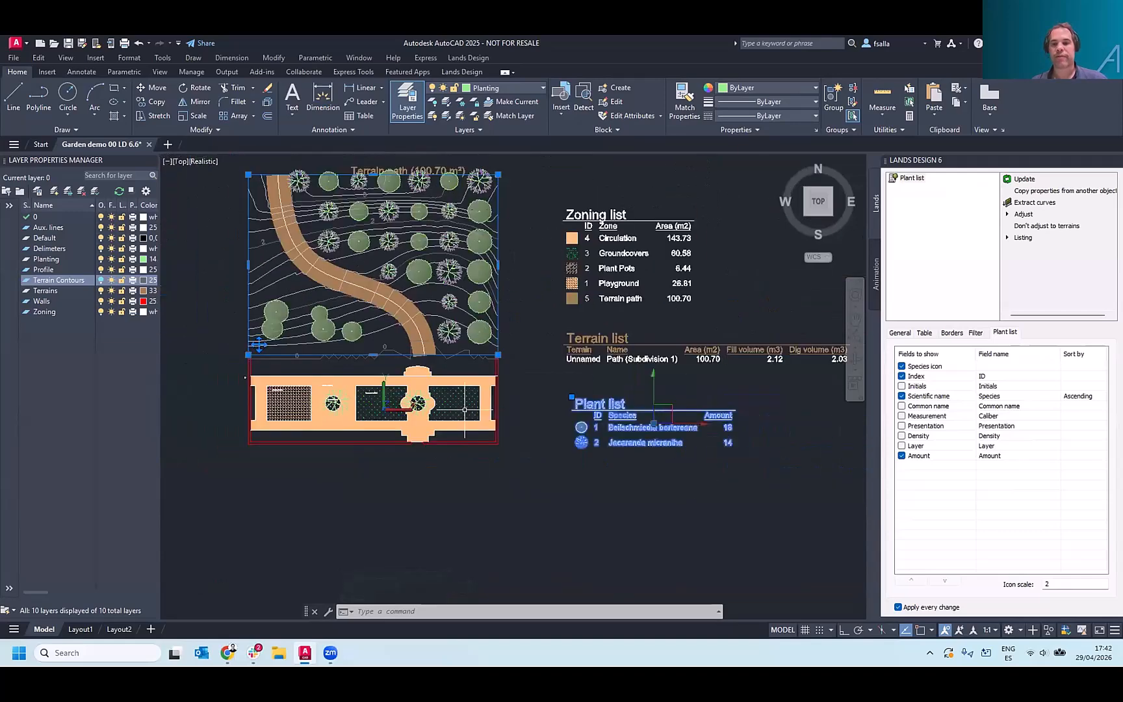
middle_drag(663, 435, 650, 441)
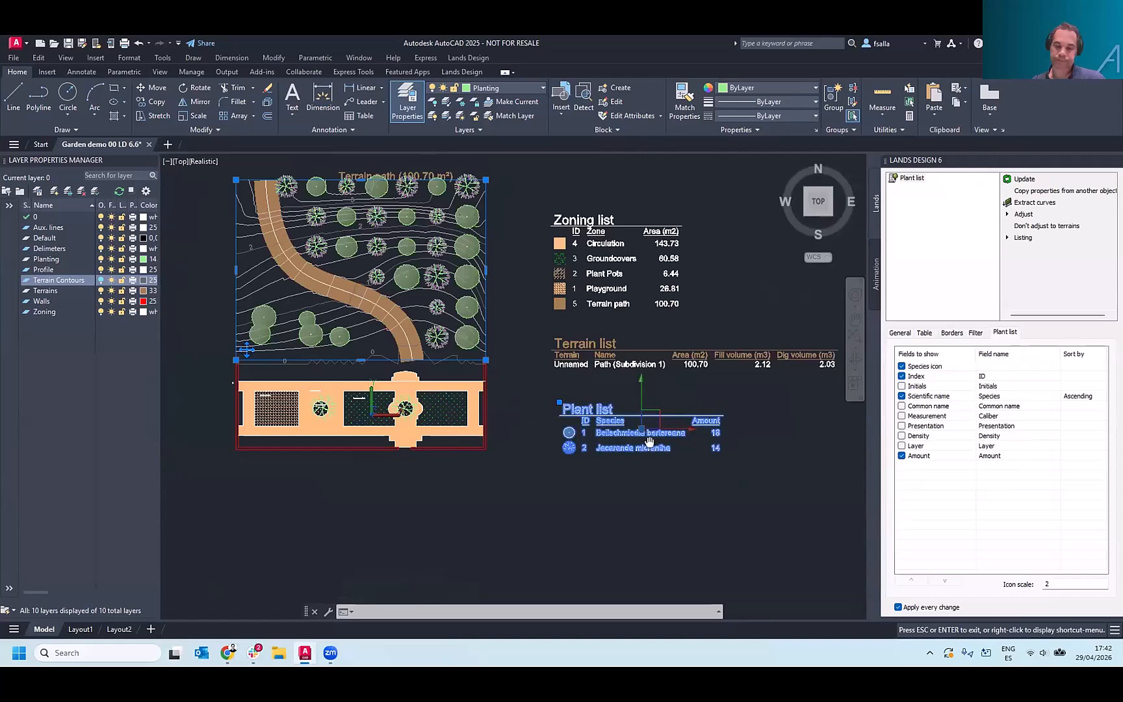
key(Escape)
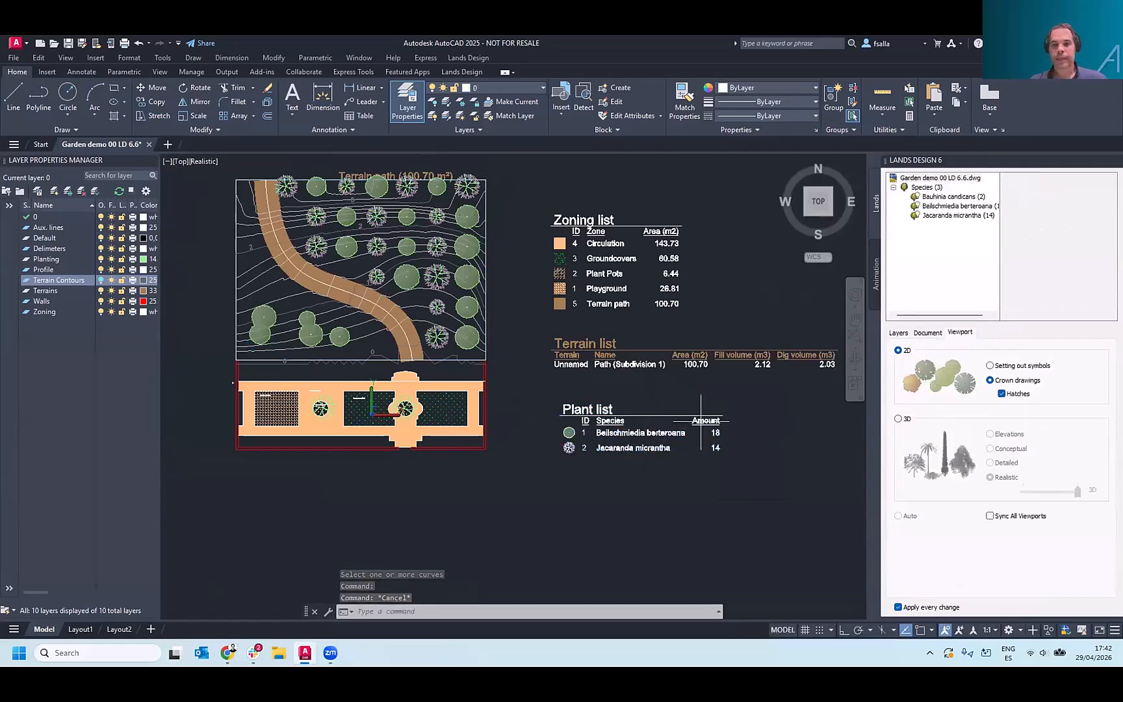
middle_drag(692, 403, 651, 426)
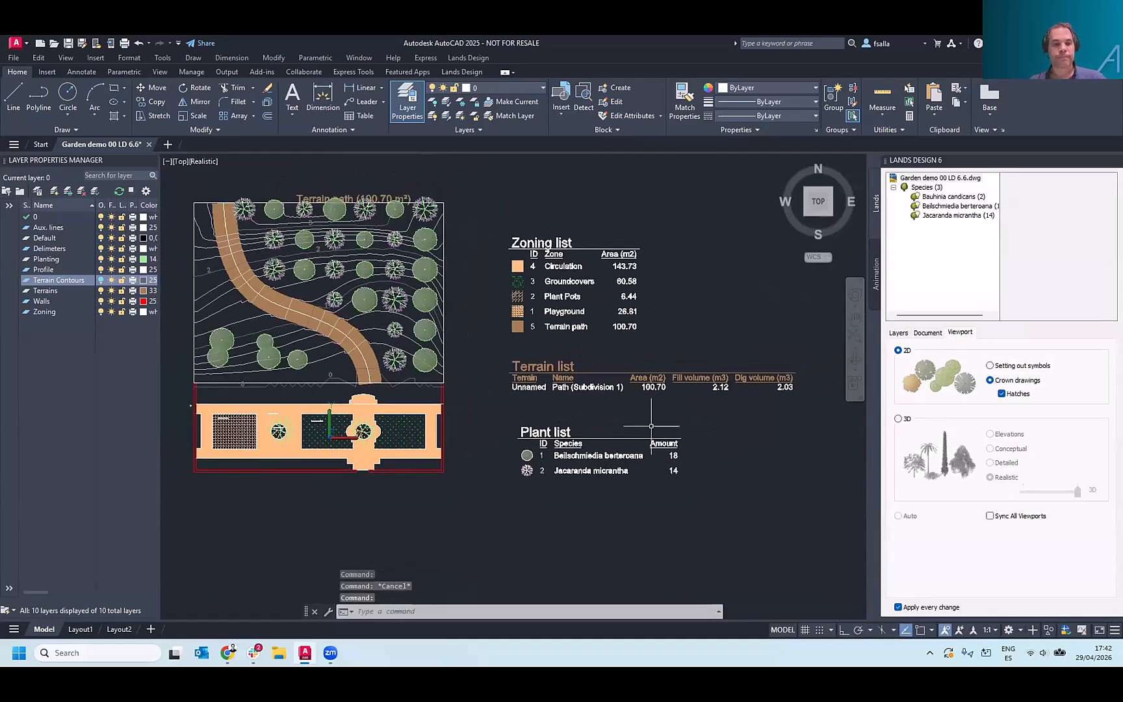
- Place two level marks on the slope west of the path, one near its lower end and one uphill above the shrubs
click(452, 61)
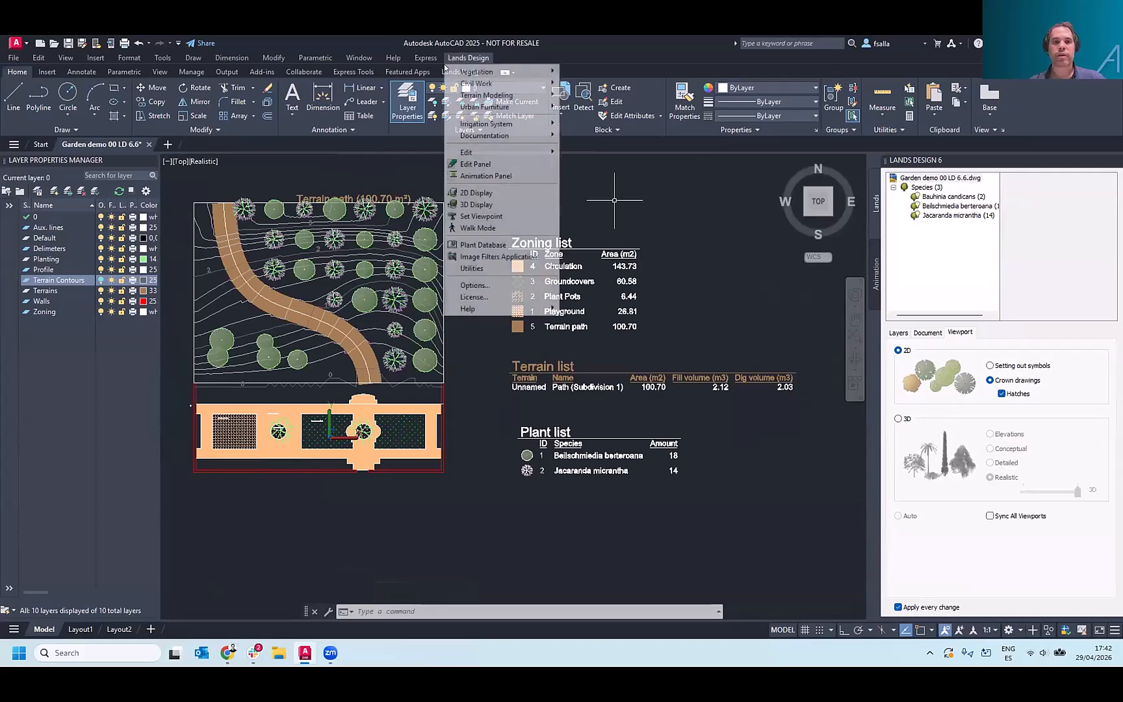
click(453, 59)
click(462, 72)
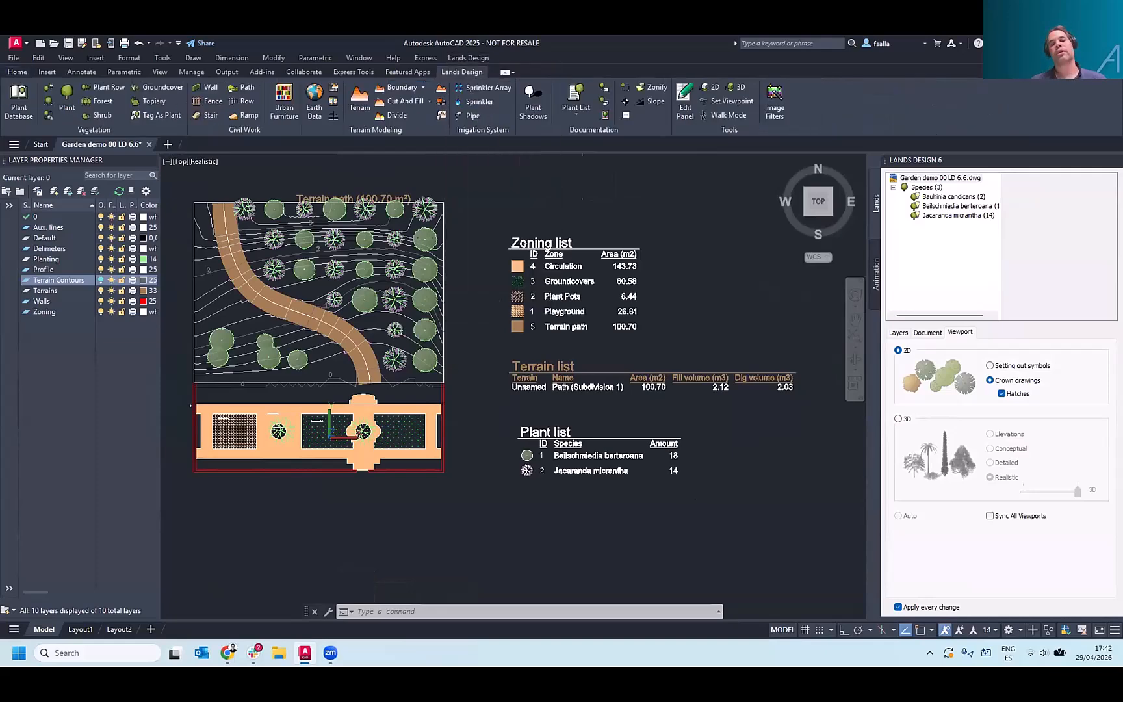
middle_drag(508, 258, 579, 280)
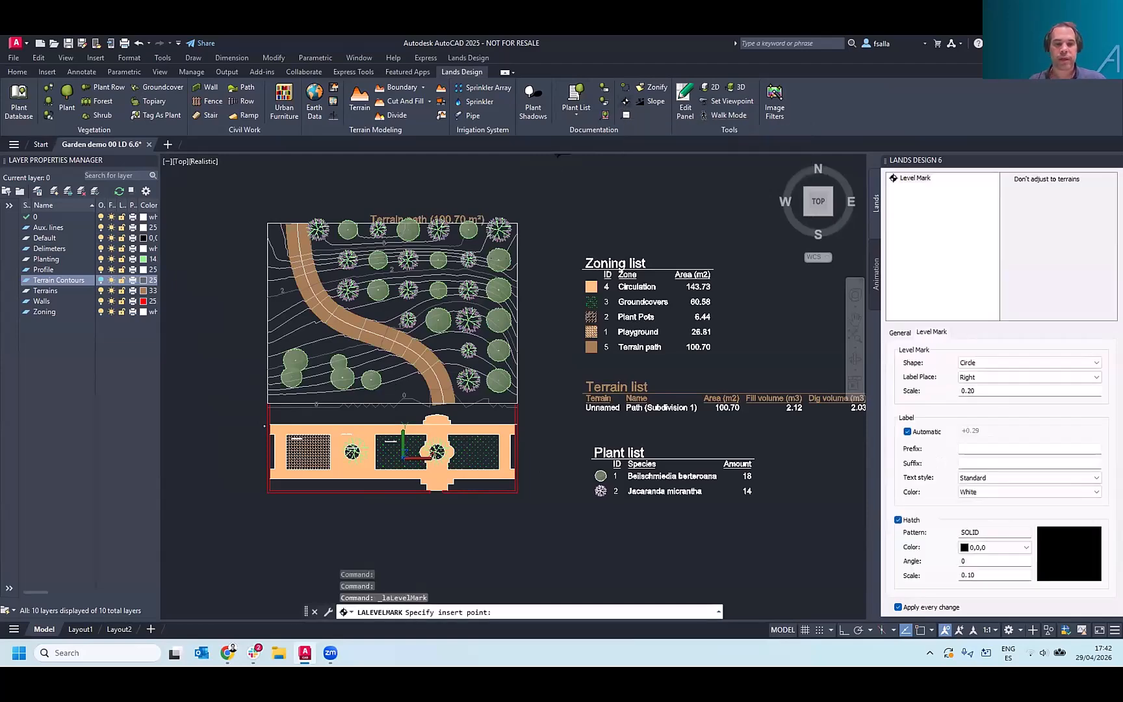
scroll(396, 387, up, 4)
scroll(393, 392, up, 2)
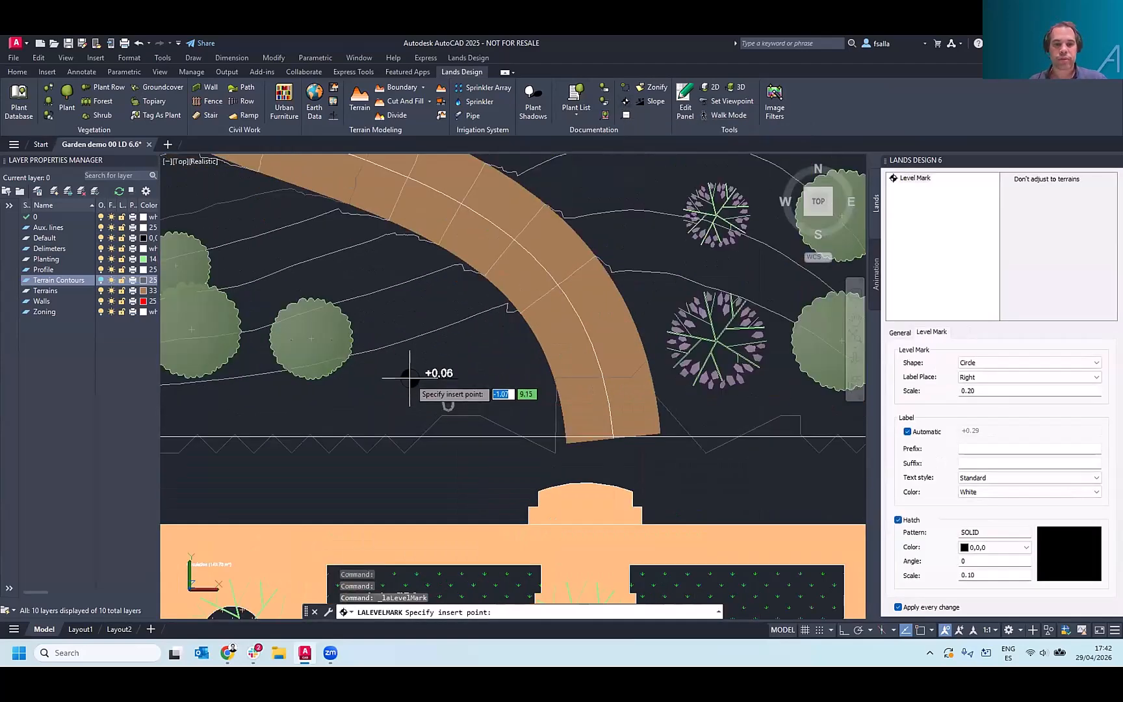
click(416, 369)
scroll(338, 308, down, 4)
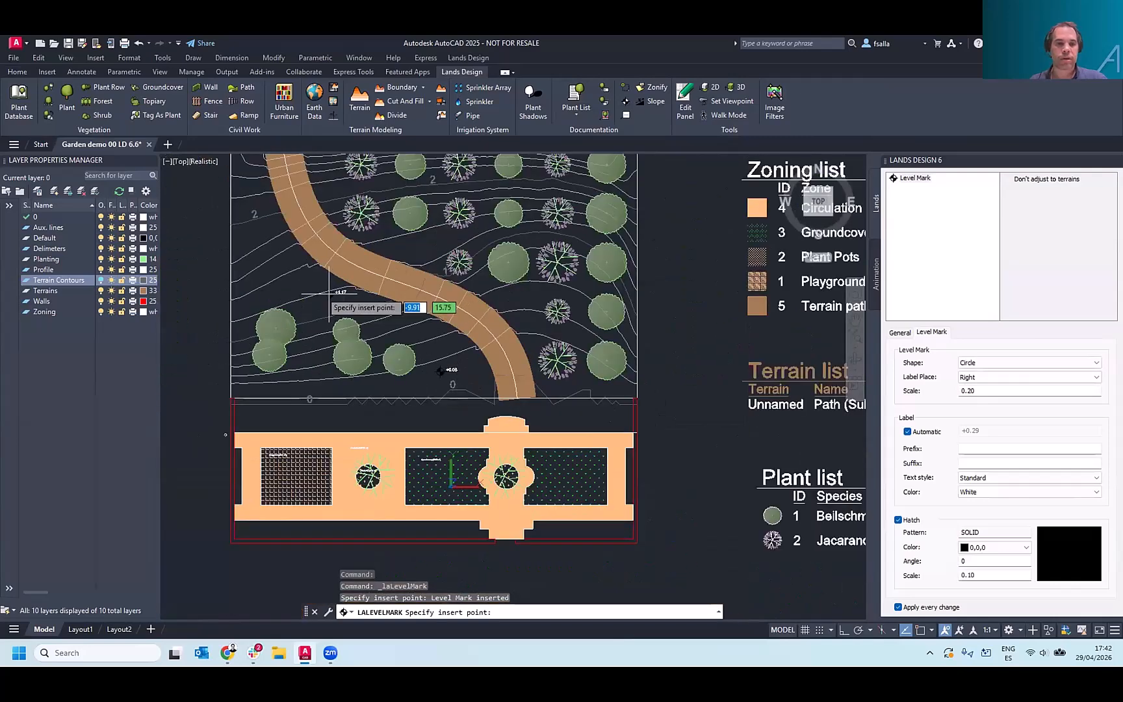
scroll(301, 296, up, 5)
click(281, 281)
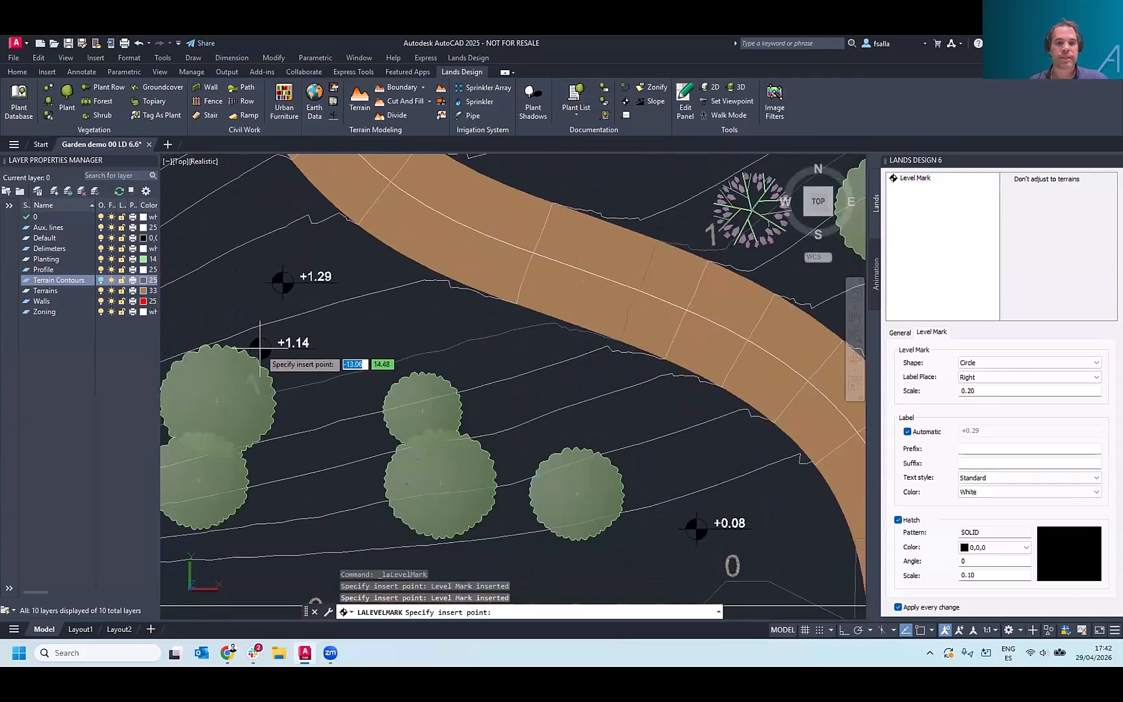
- Place a third level mark between the trees near the slope's north-east corner and end the level mark command
scroll(273, 351, down, 4)
scroll(584, 195, up, 1)
scroll(520, 270, down, 3)
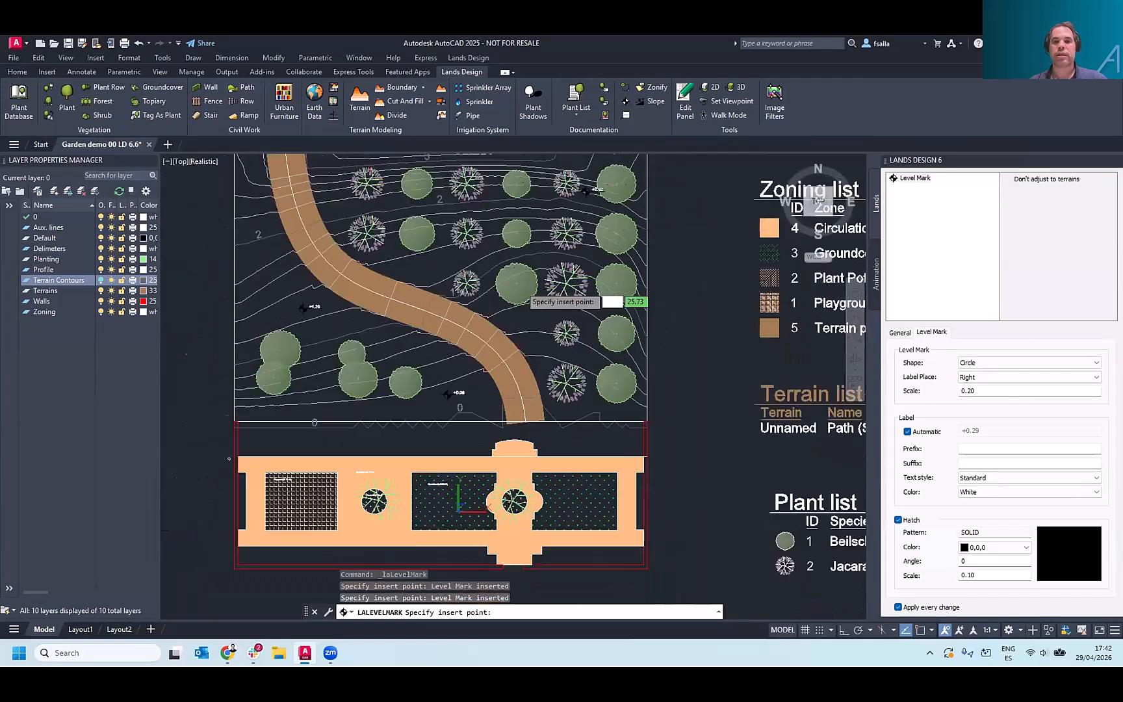
scroll(529, 253, up, 2)
scroll(531, 248, up, 3)
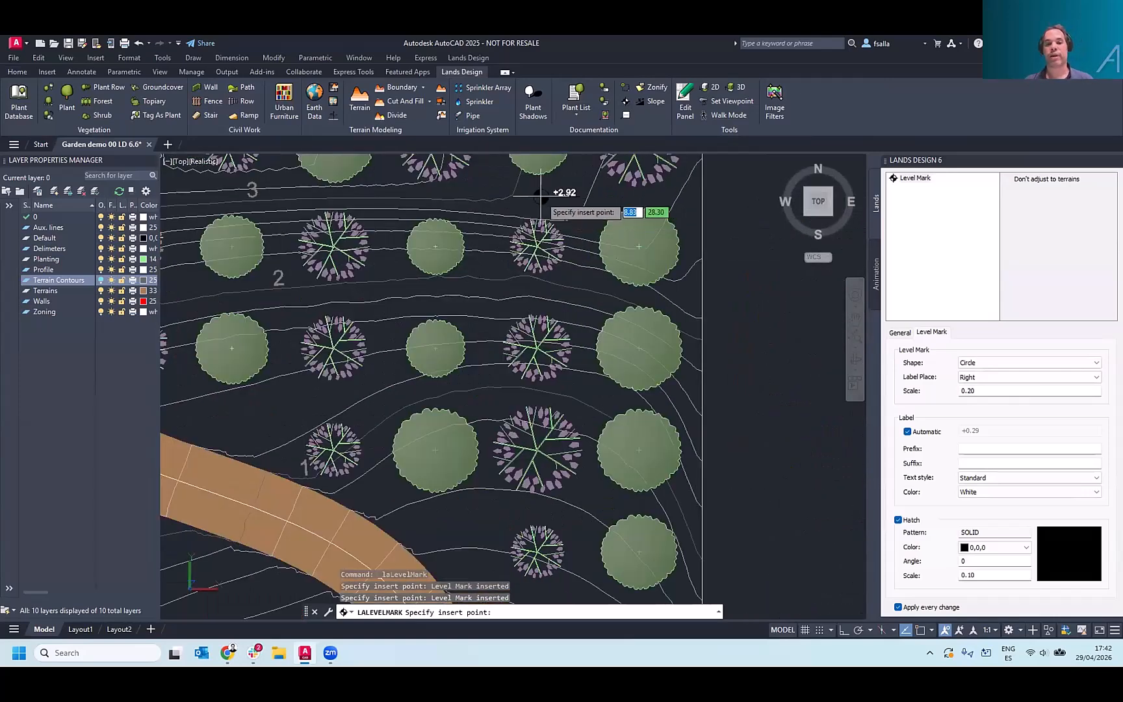
click(540, 195)
scroll(569, 192, up, 3)
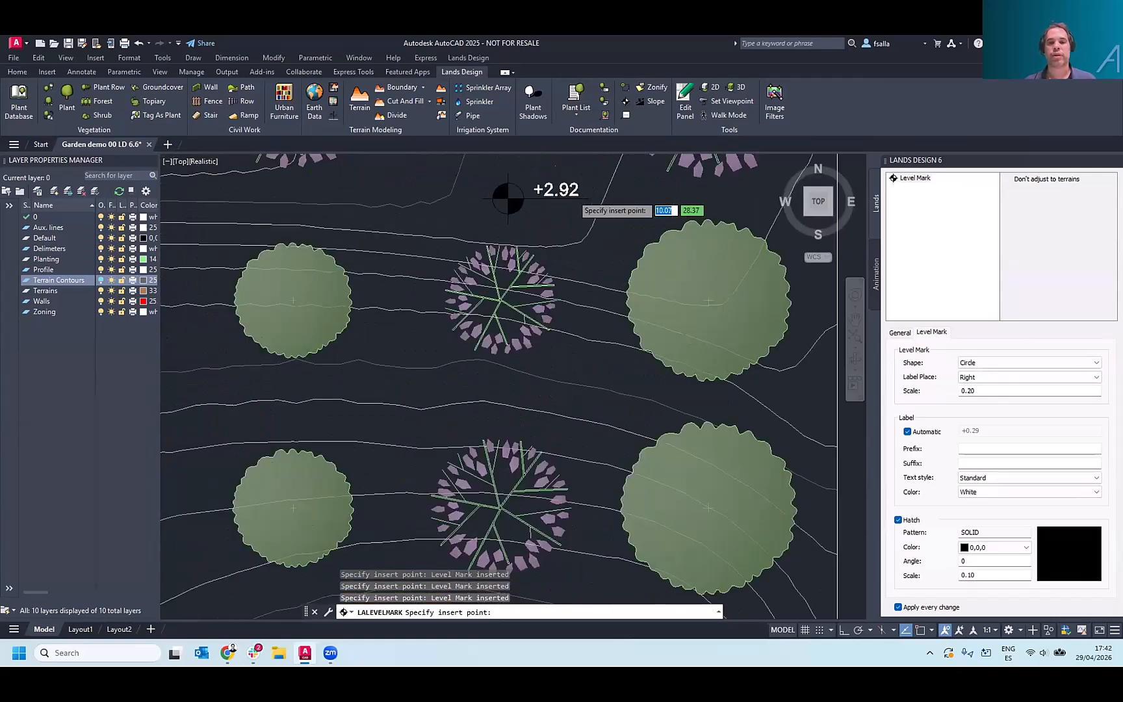
scroll(531, 229, down, 3)
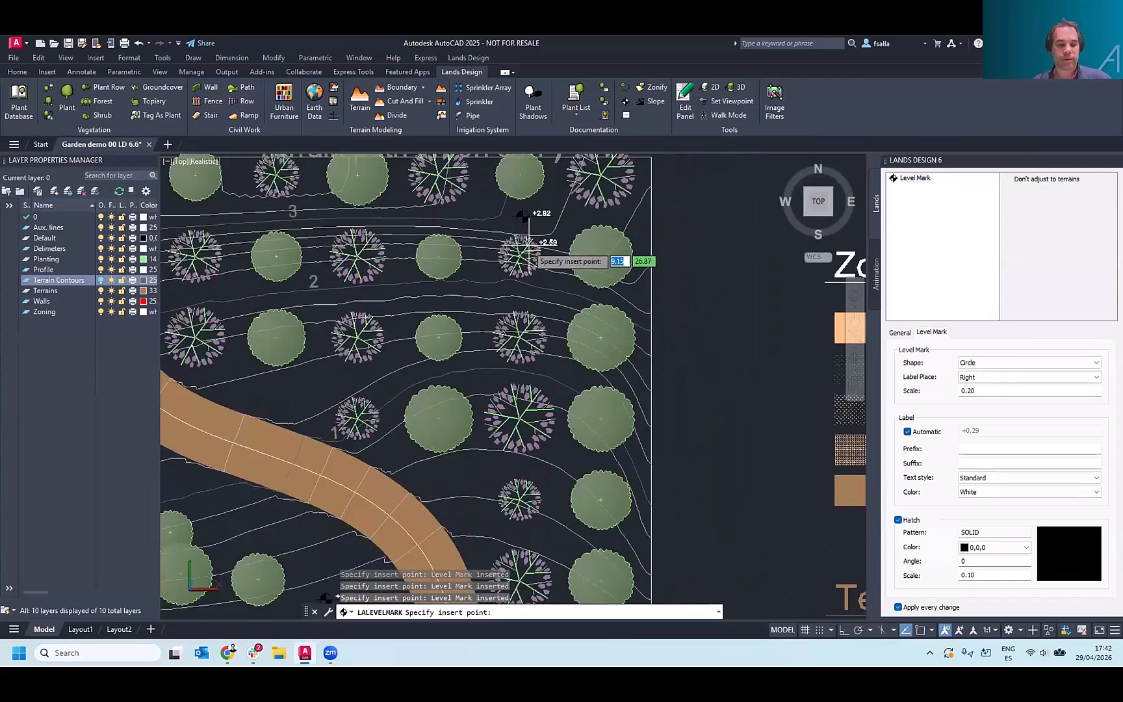
key(Escape)
scroll(520, 338, down, 3)
middle_drag(518, 342, 535, 306)
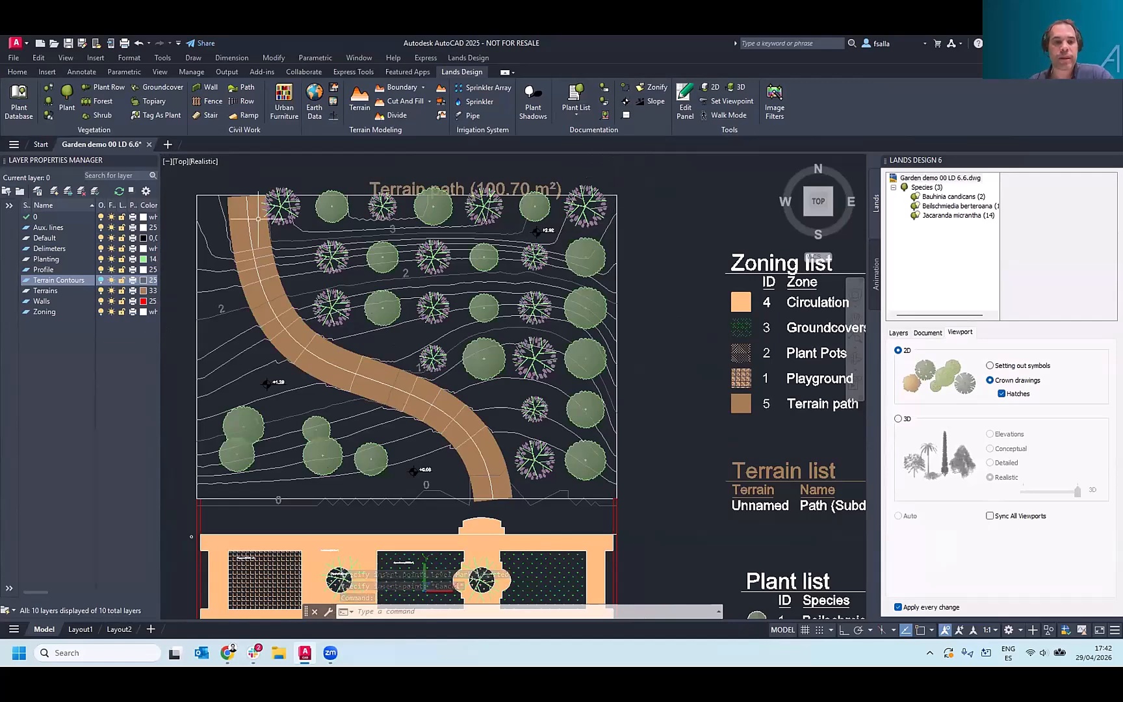
- Add a slope annotation along the centre curve of the terrain path and inspect its percentage label
click(652, 102)
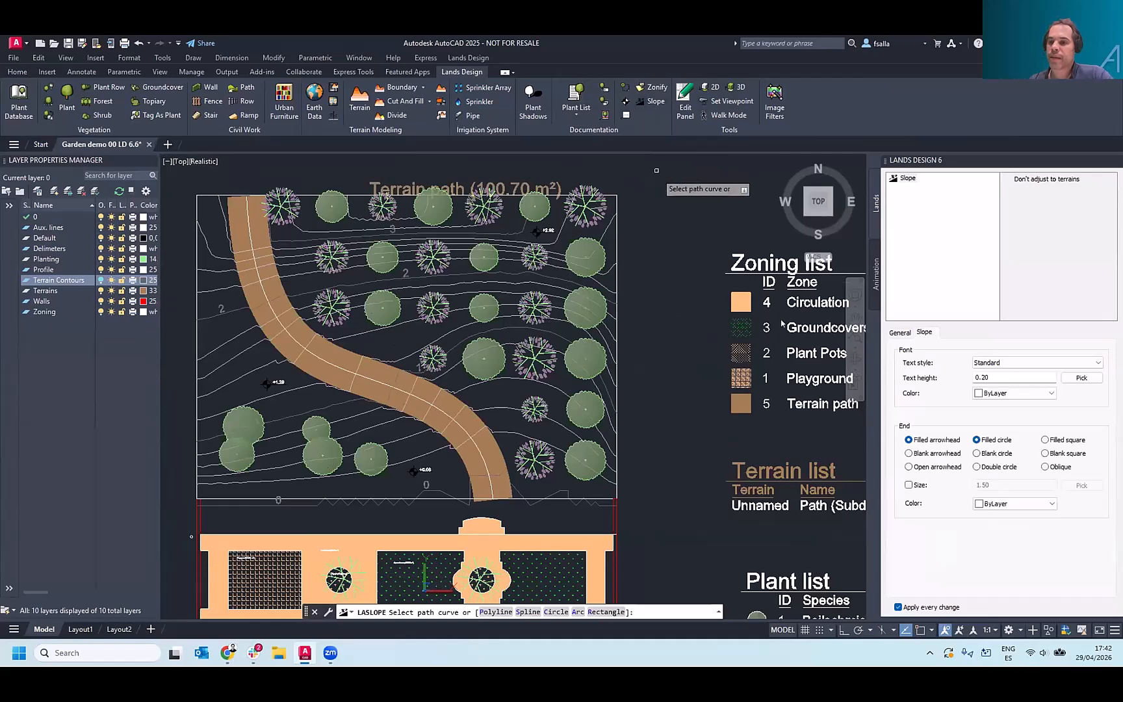
click(451, 446)
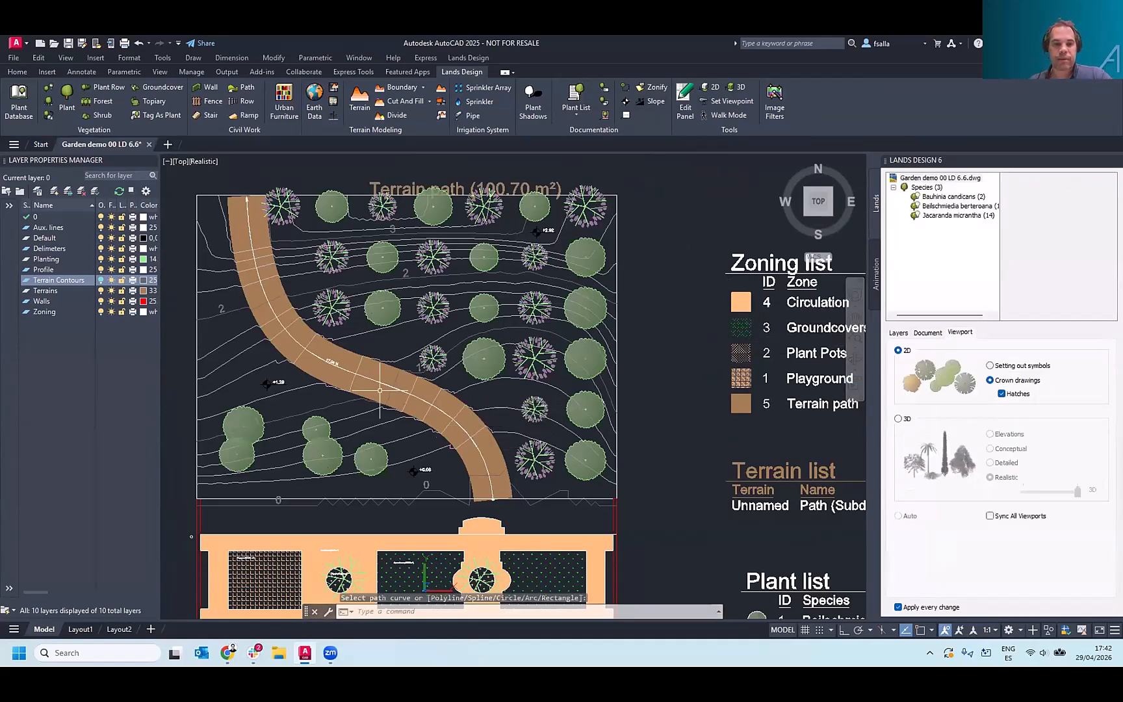
scroll(333, 376, up, 5)
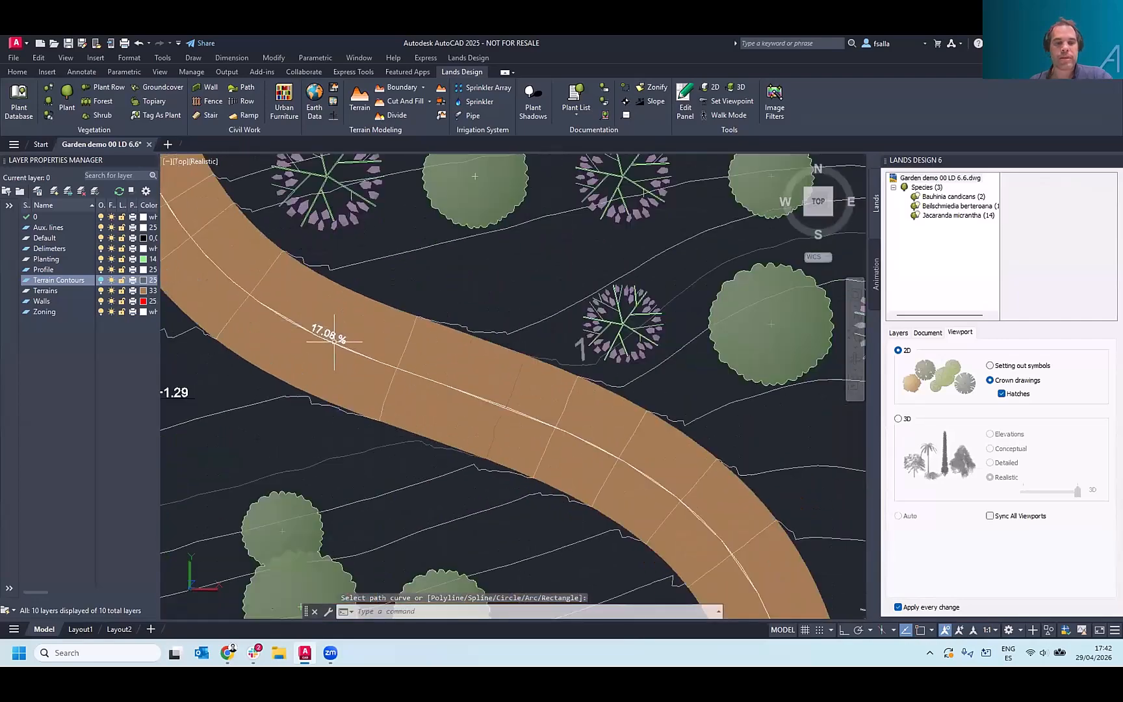
scroll(333, 341, down, 5)
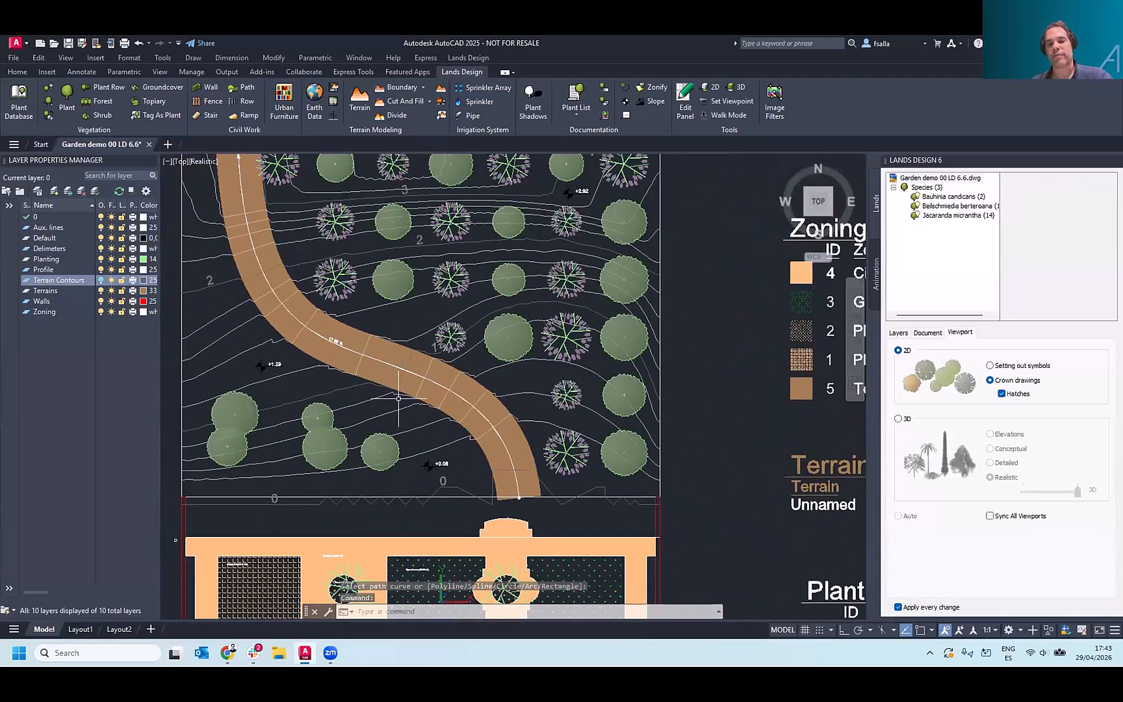
scroll(503, 477, down, 2)
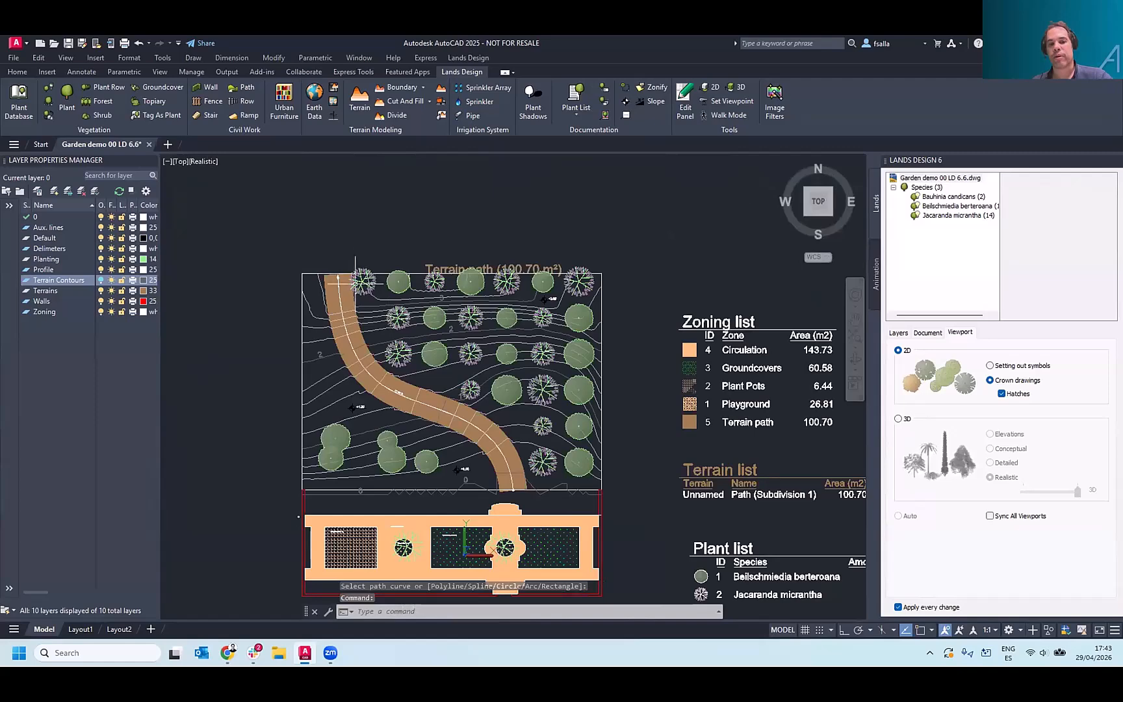
scroll(524, 416, up, 2)
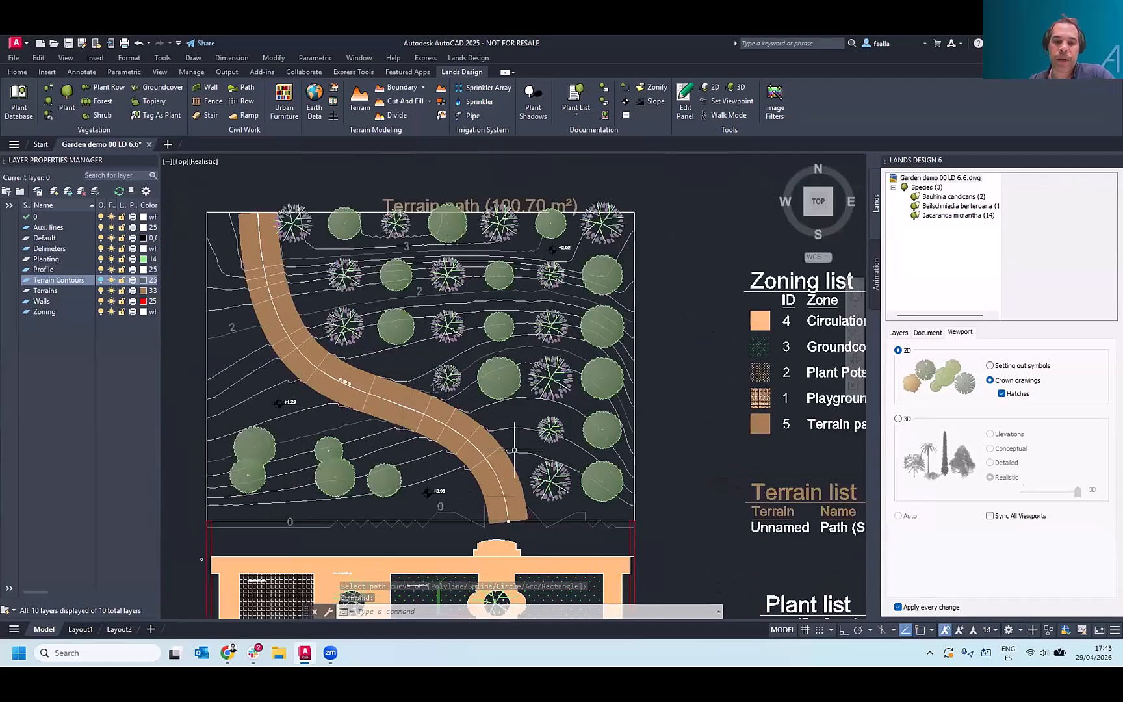
- Draw a second slope annotation as a straight polyline about 7.5 m long, running north uphill between the eastern tree columns
middle_drag(439, 457, 520, 440)
scroll(492, 466, up, 2)
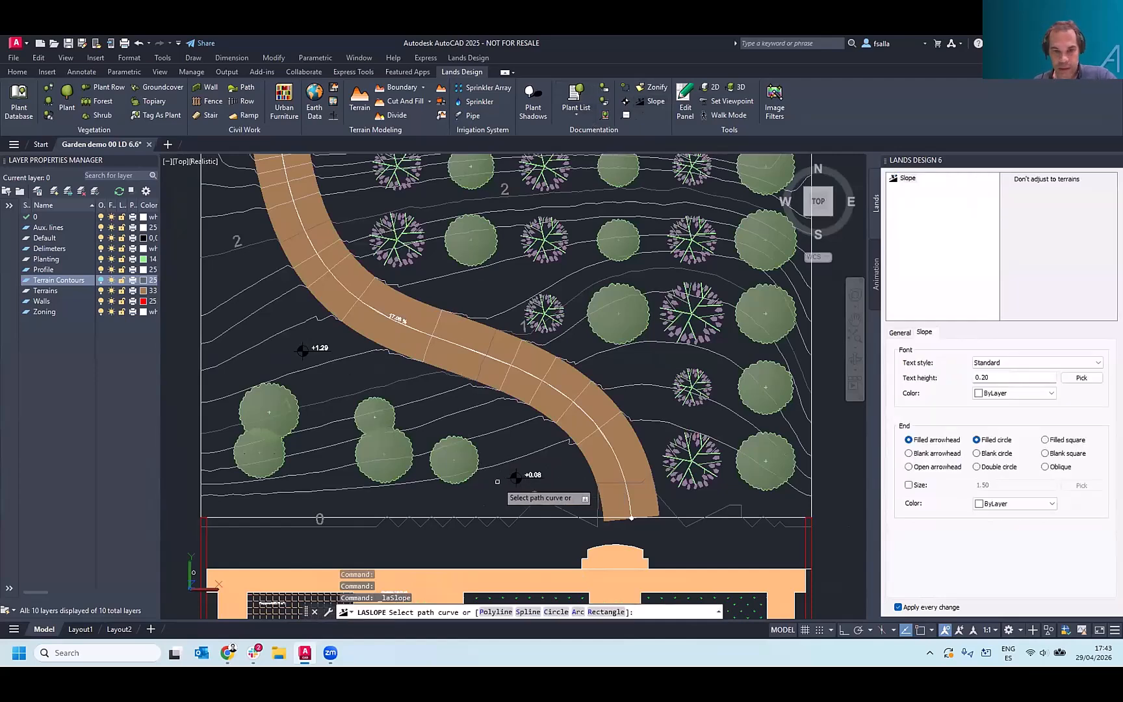
click(498, 611)
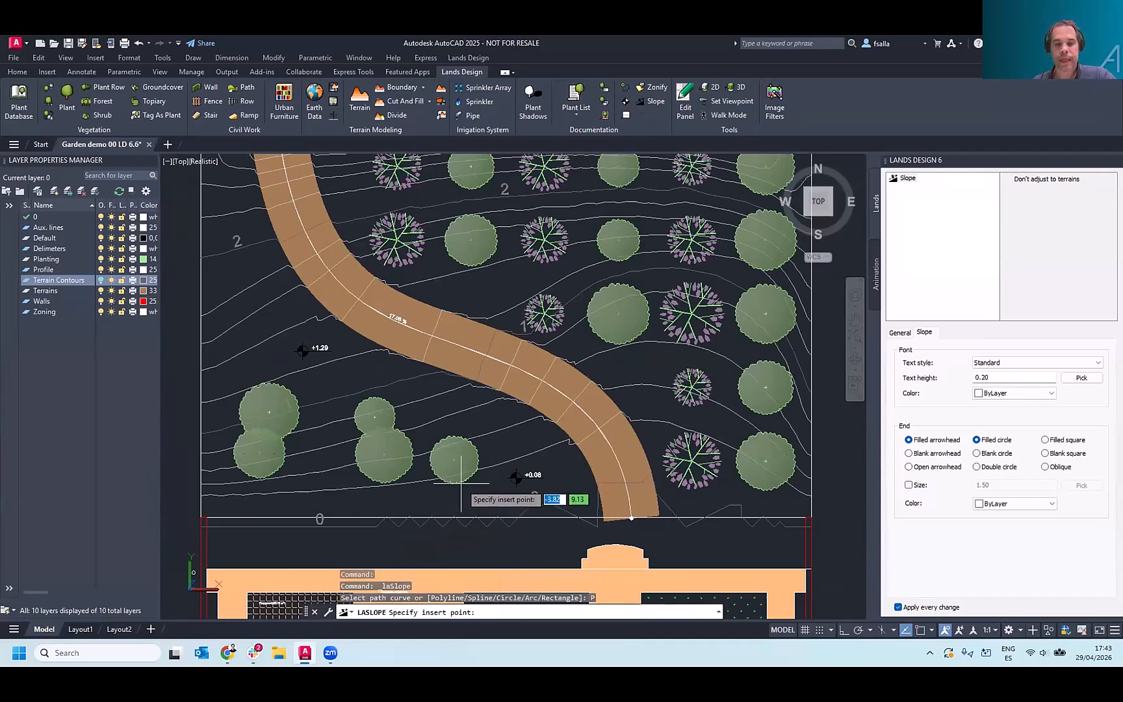
scroll(305, 416, down, 3)
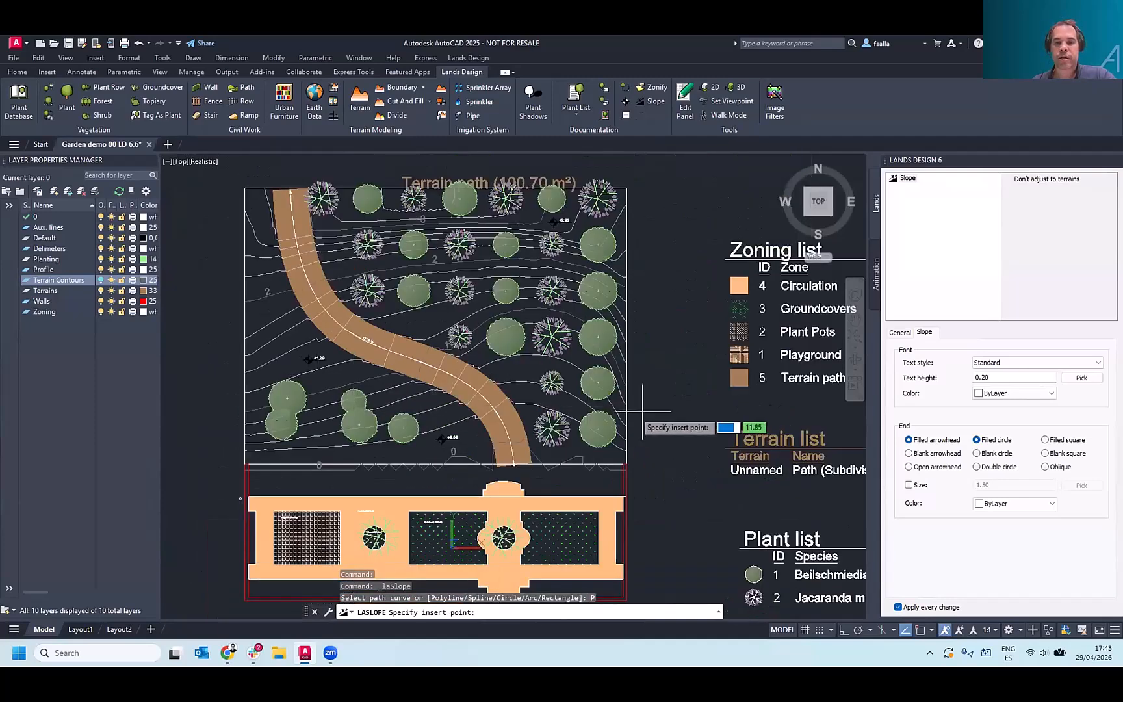
scroll(553, 332, up, 3)
scroll(513, 305, down, 2)
click(510, 306)
scroll(504, 273, down, 3)
scroll(502, 272, up, 5)
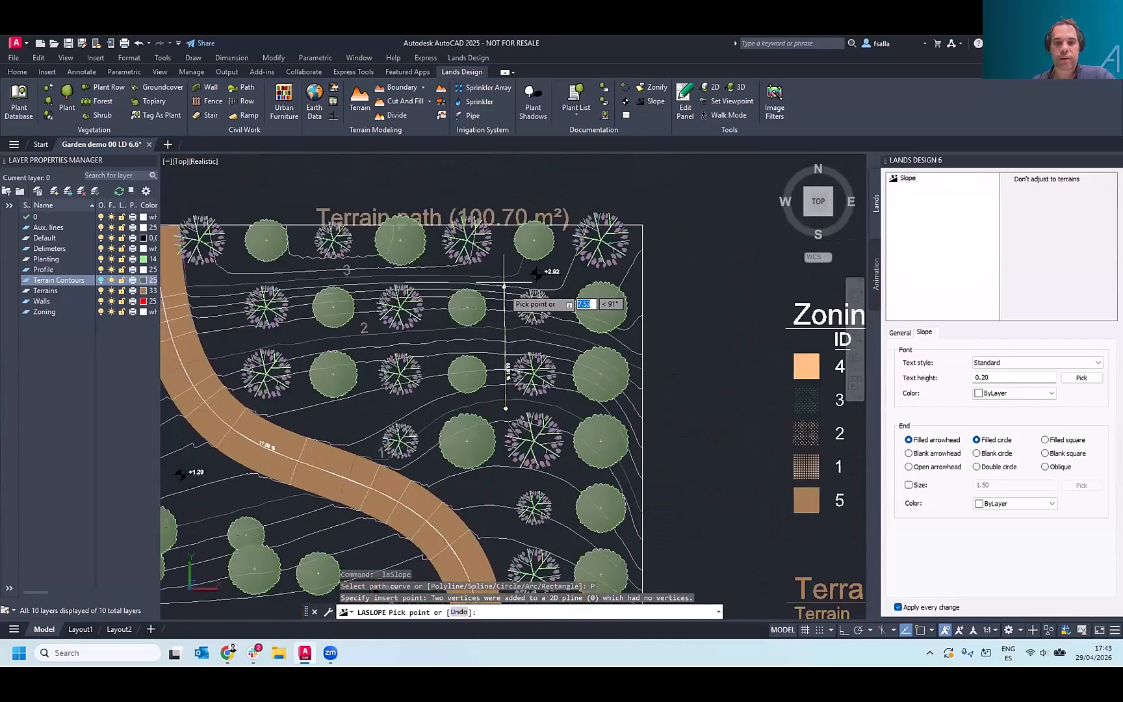
click(501, 289)
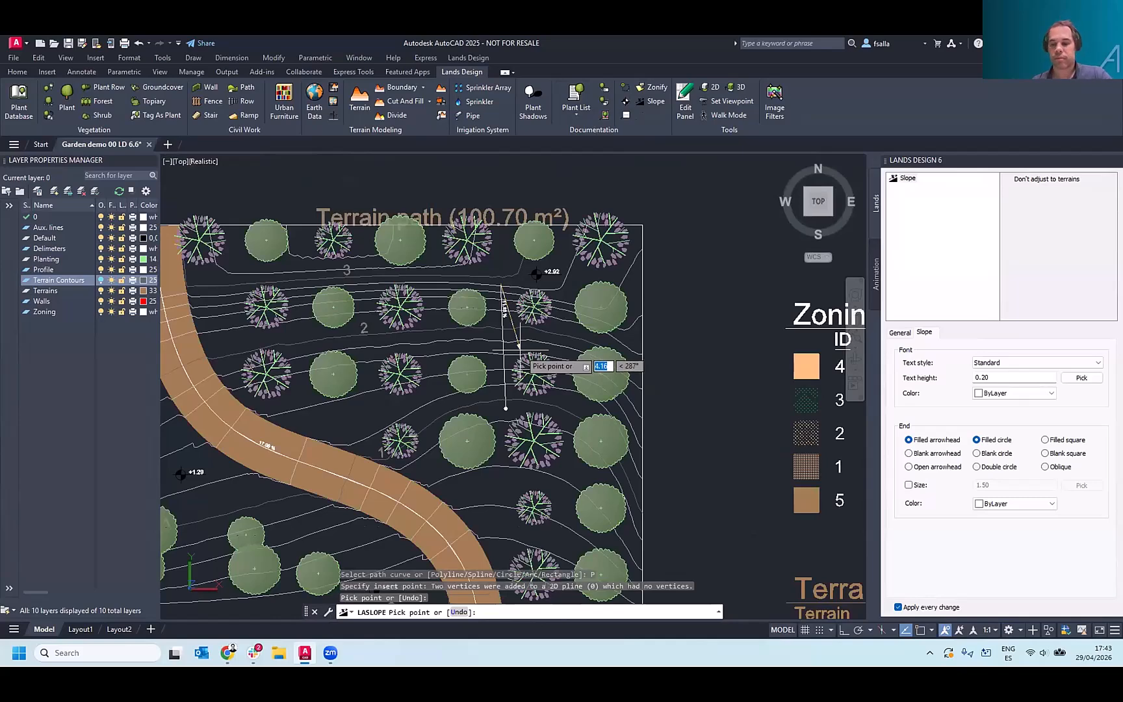
key(Return)
scroll(510, 329, up, 3)
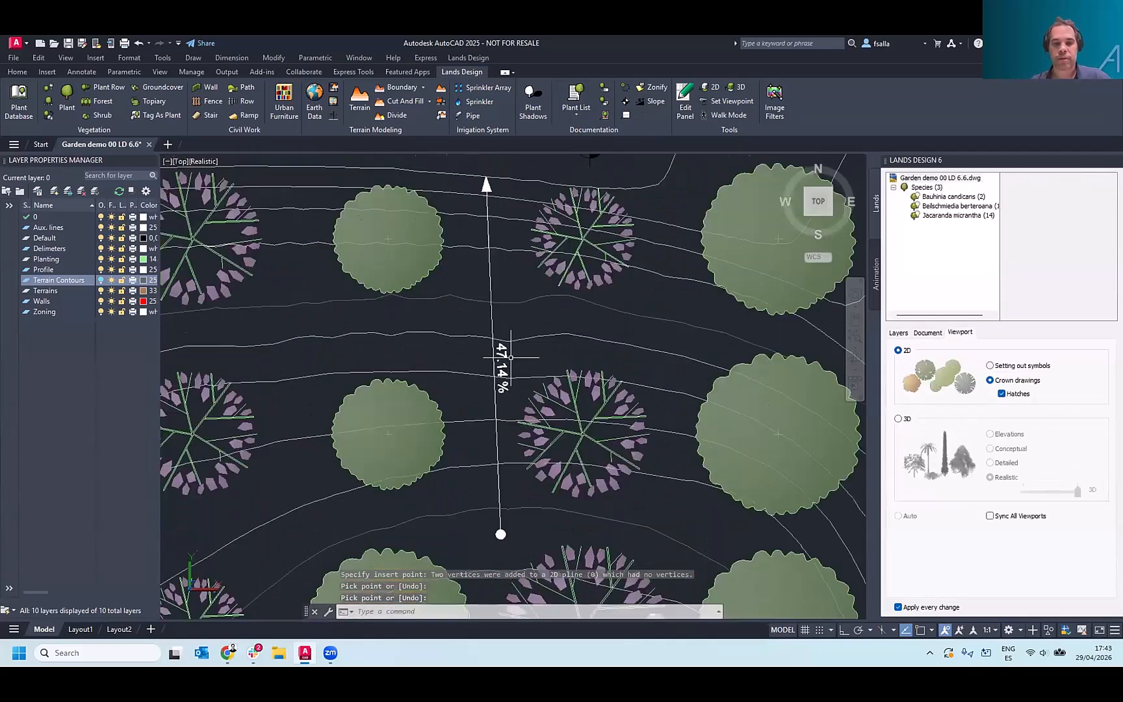
- Stretch the arrow end of the straight slope annotation downhill to just below the upper row of trees beside it
middle_drag(507, 300, 510, 338)
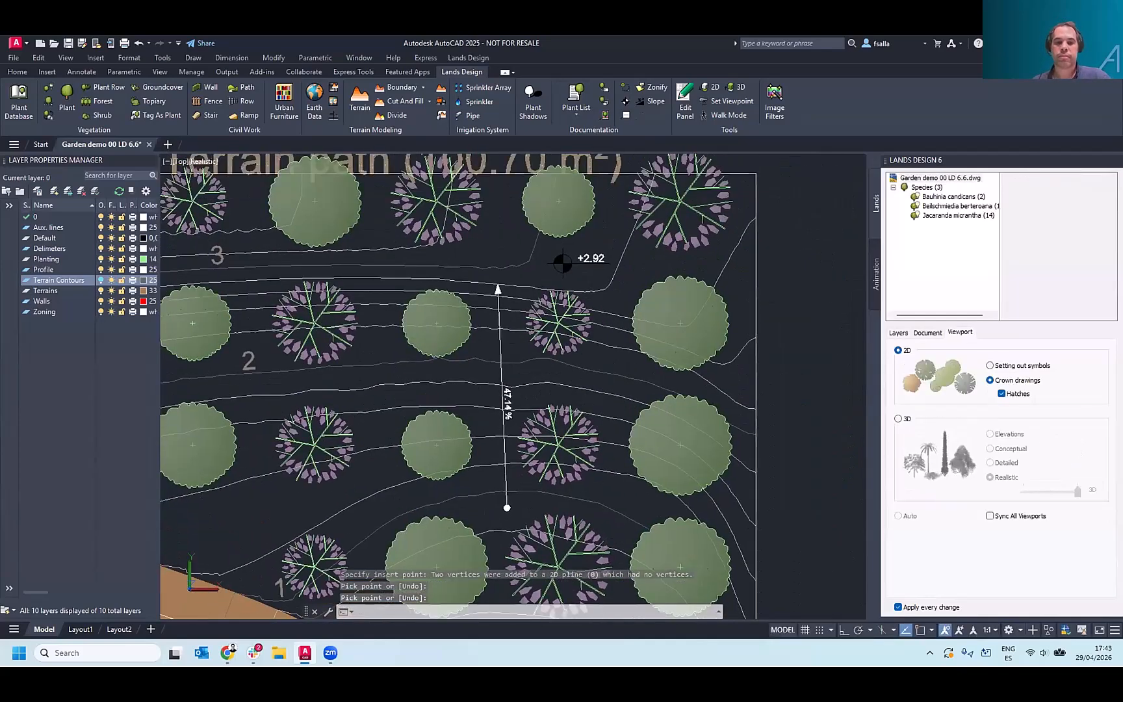
scroll(504, 299, up, 2)
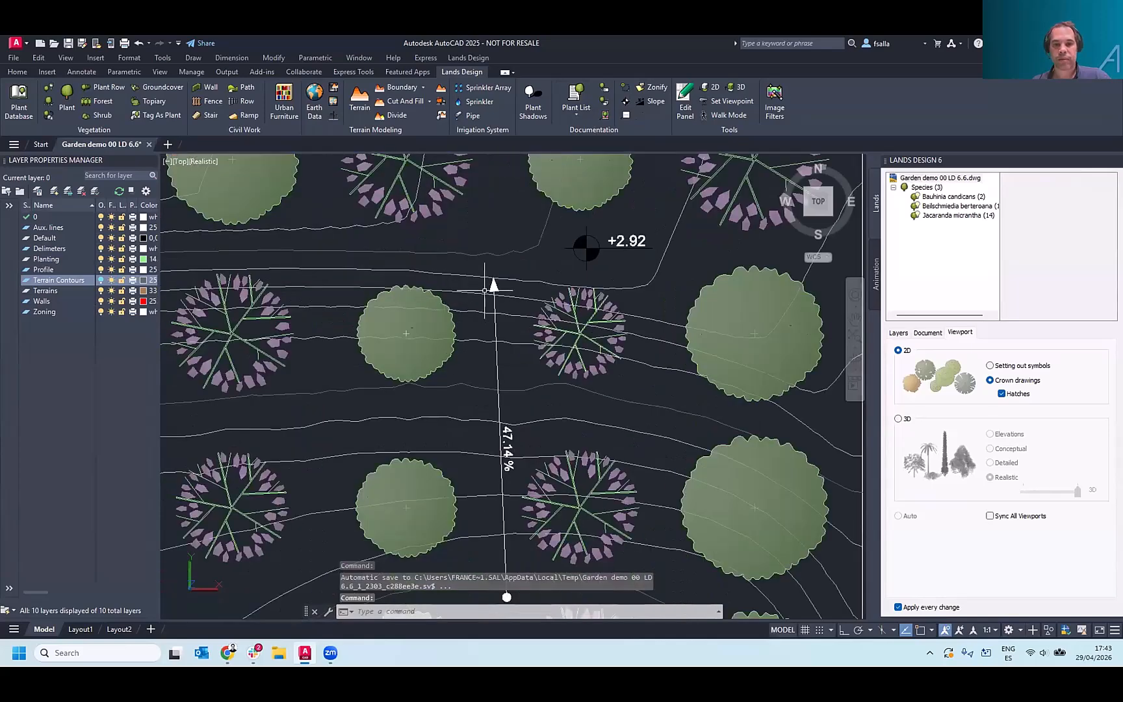
click(493, 285)
click(493, 272)
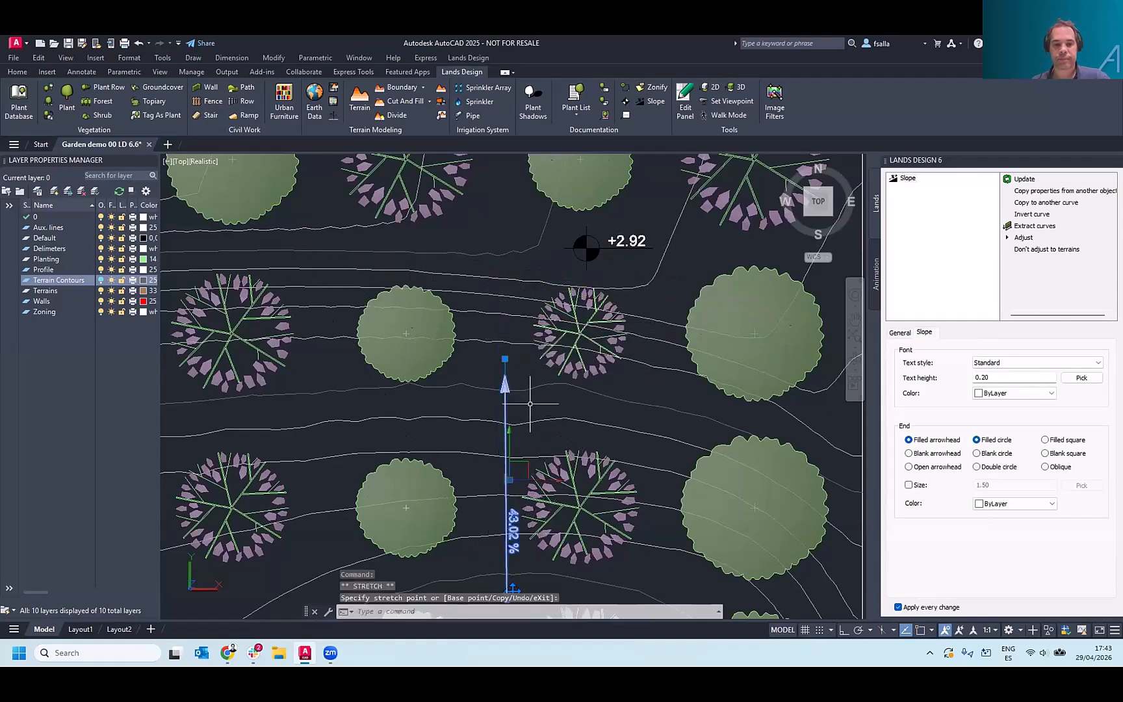
- Open the urban furniture library and choose the double swing with lateral climbing frame from the playground equipment
key(Escape)
scroll(535, 447, down, 2)
scroll(534, 447, down, 4)
middle_drag(523, 560, 521, 414)
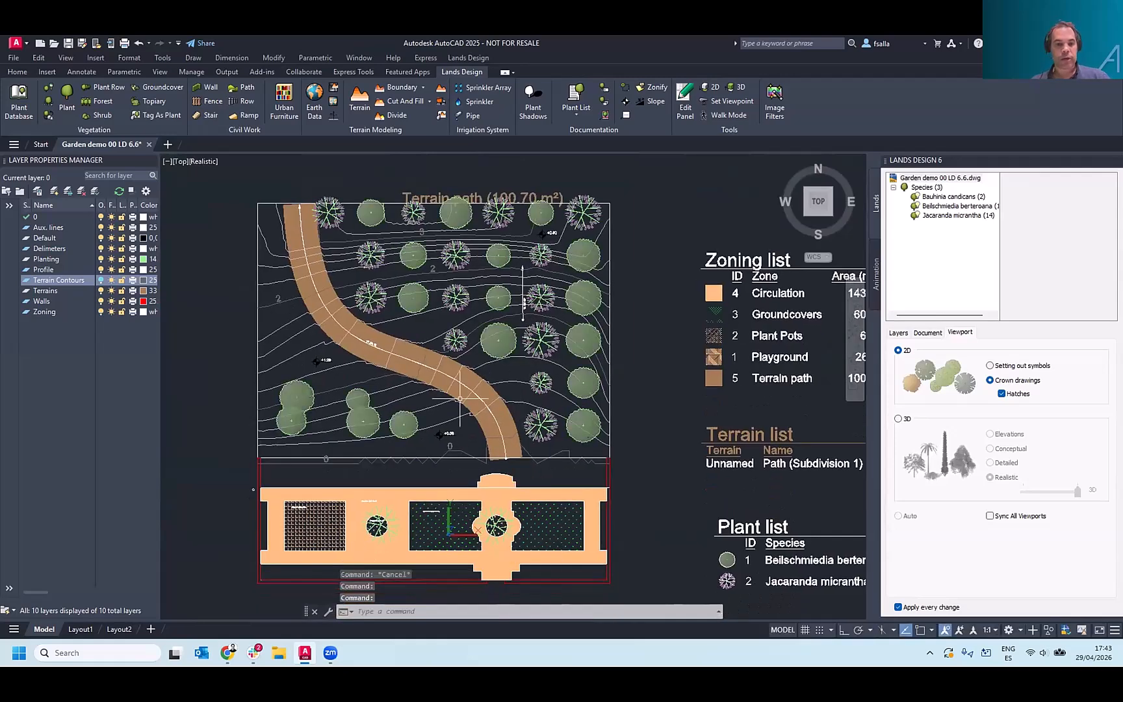
scroll(348, 495, up, 2)
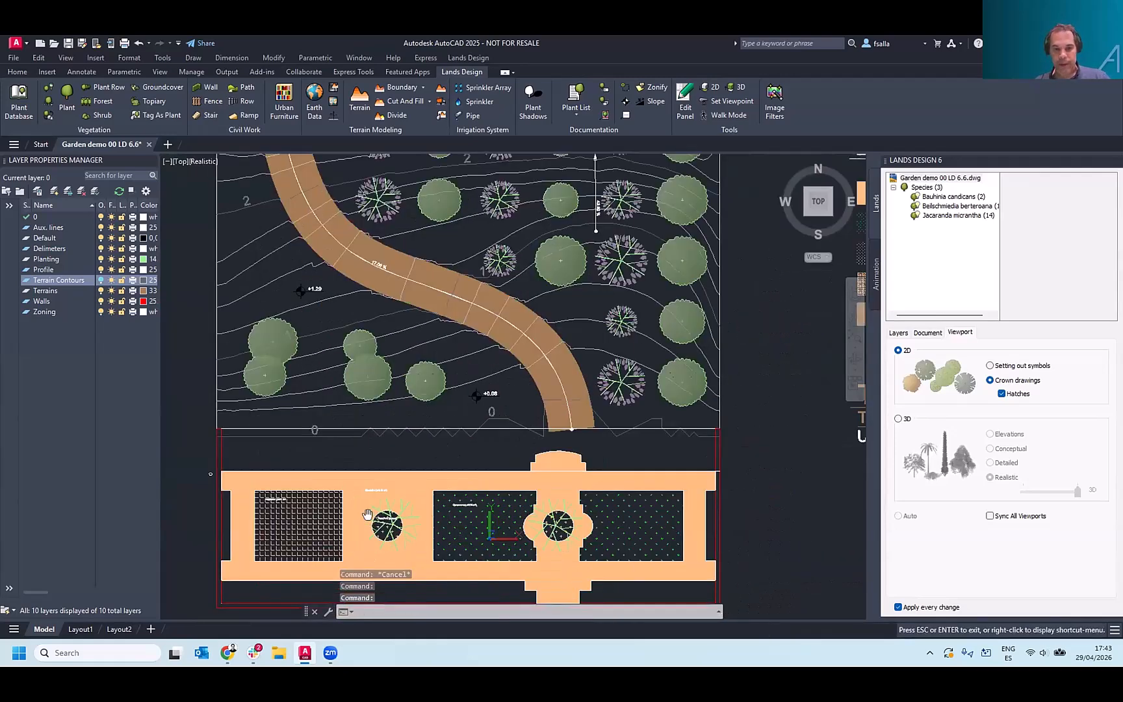
middle_drag(212, 488, 295, 406)
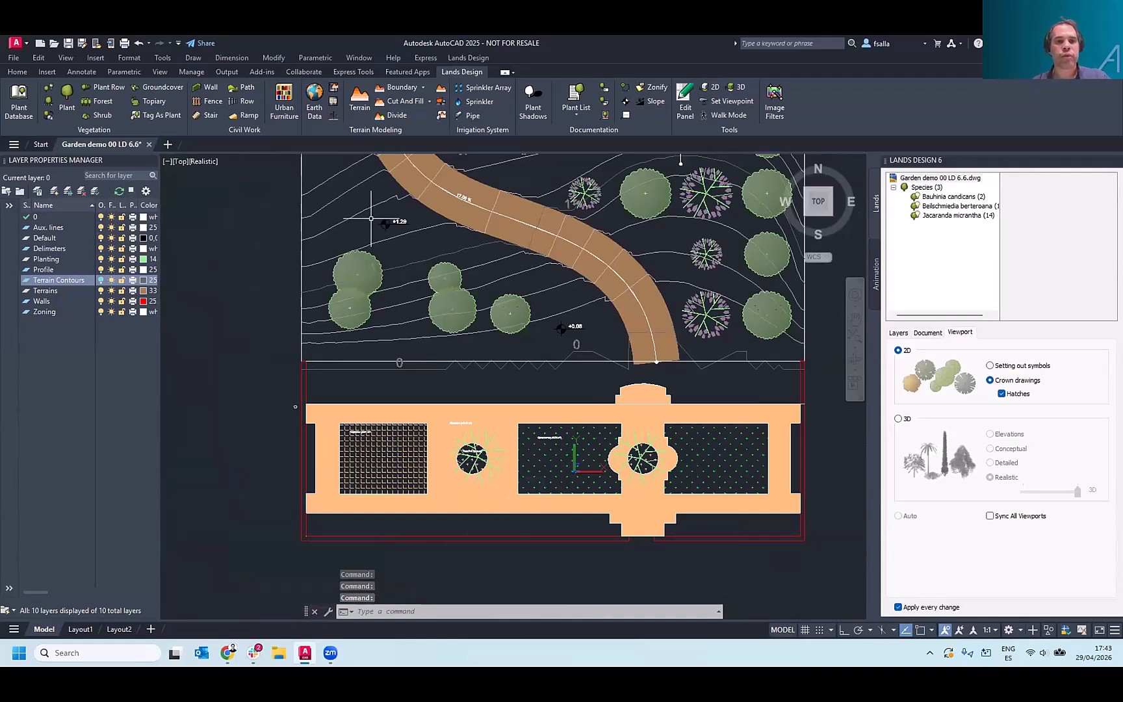
click(284, 108)
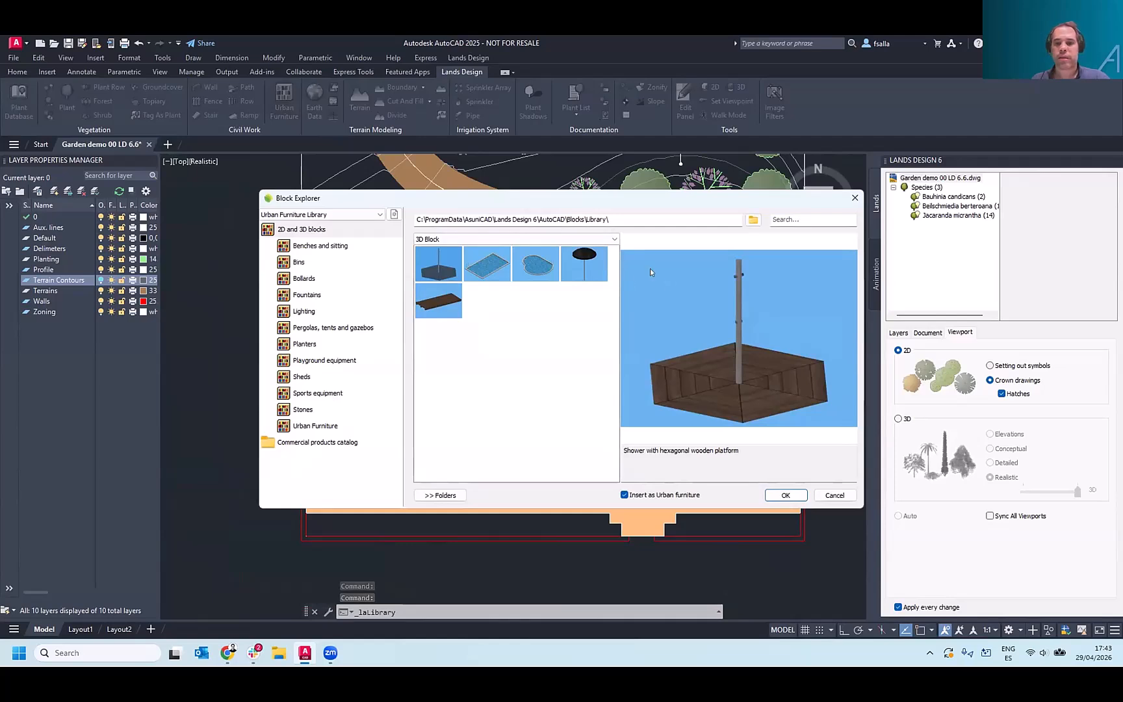
click(304, 280)
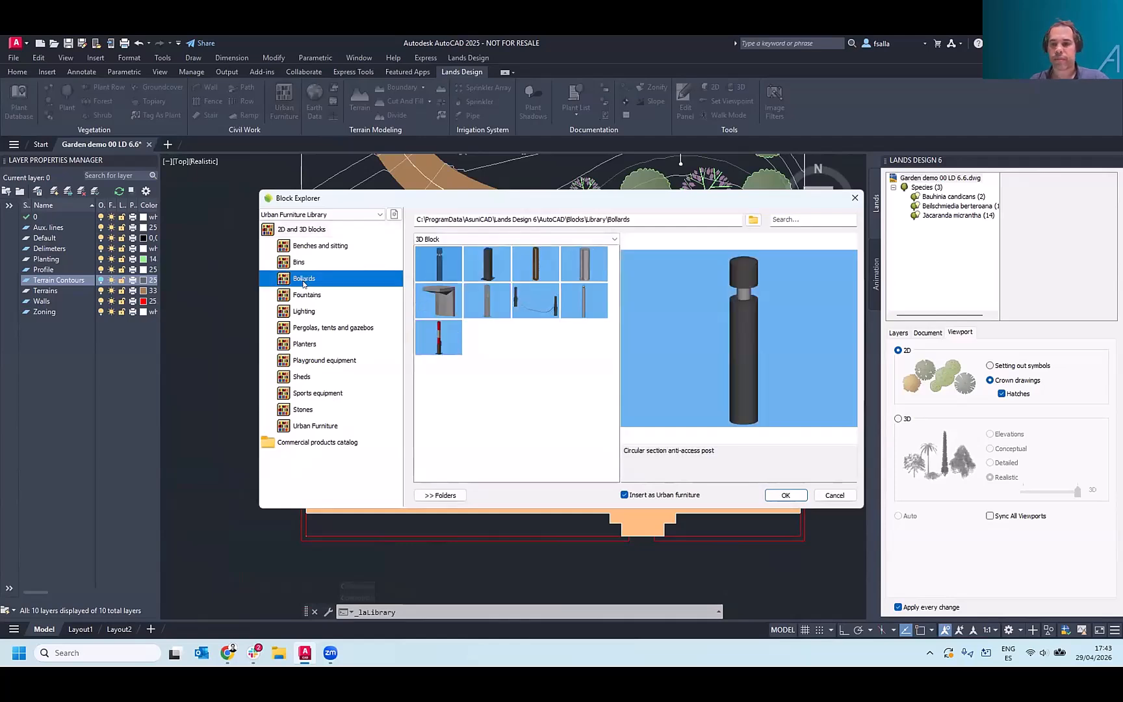
click(303, 312)
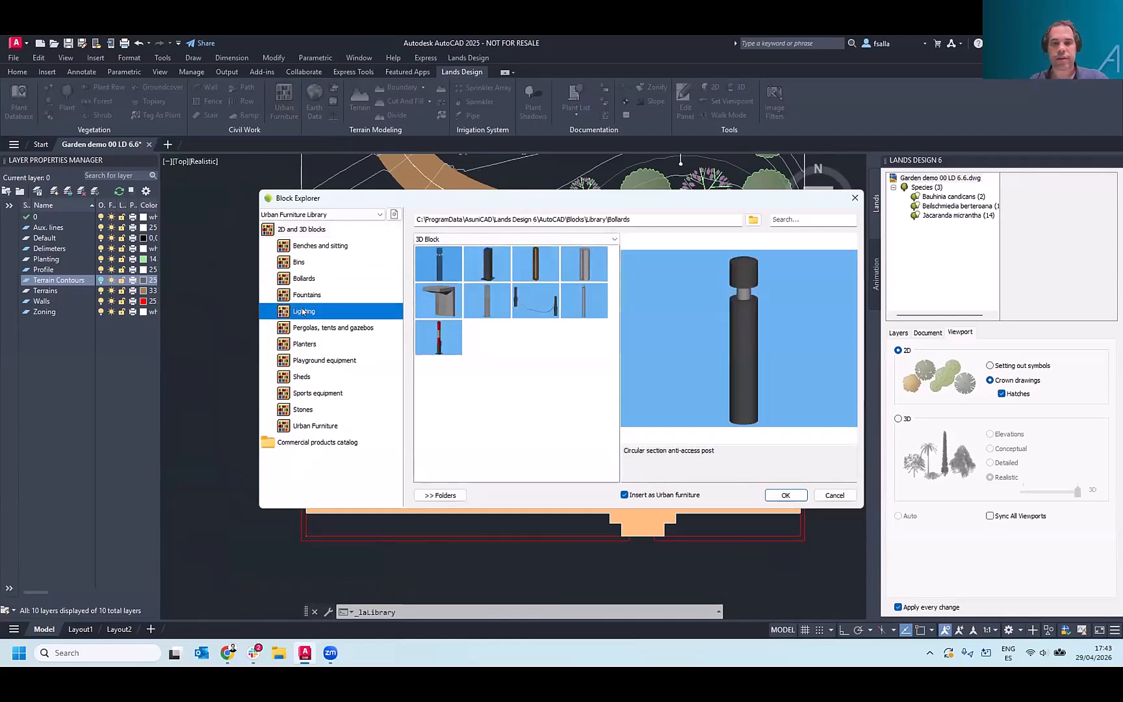
click(303, 363)
click(480, 309)
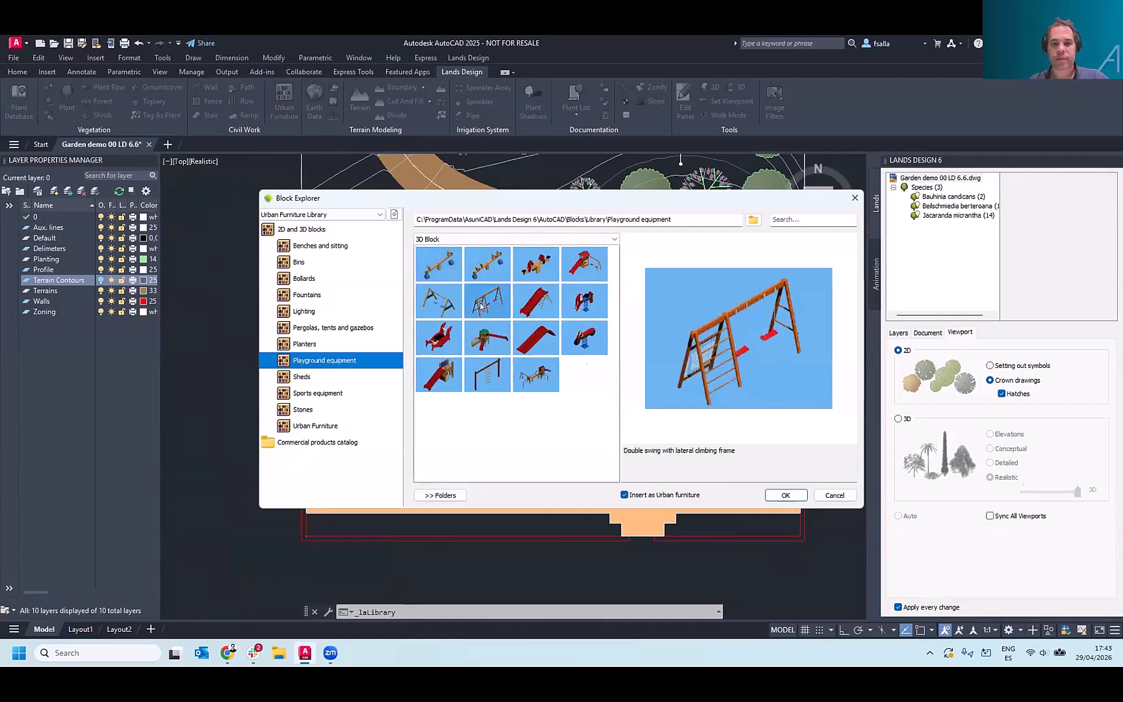
- Insert the double swing into the Playground zone with its beam aligned horizontally using Ortho, and end the insertion
click(786, 495)
scroll(398, 460, up, 5)
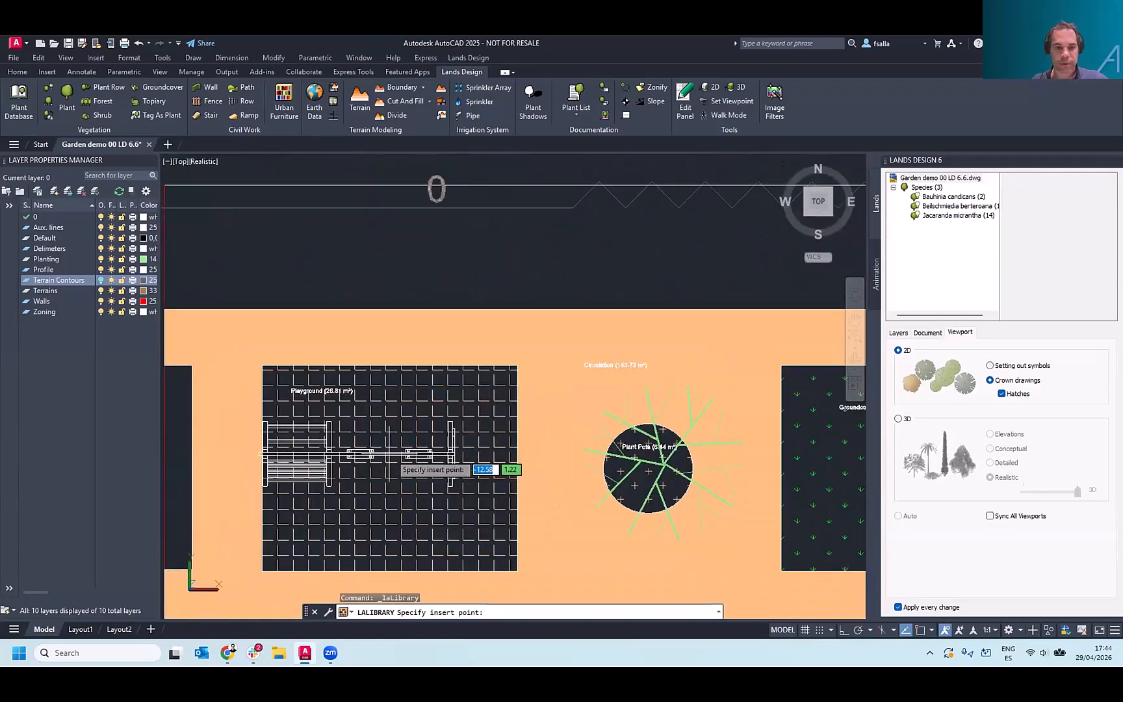
click(413, 464)
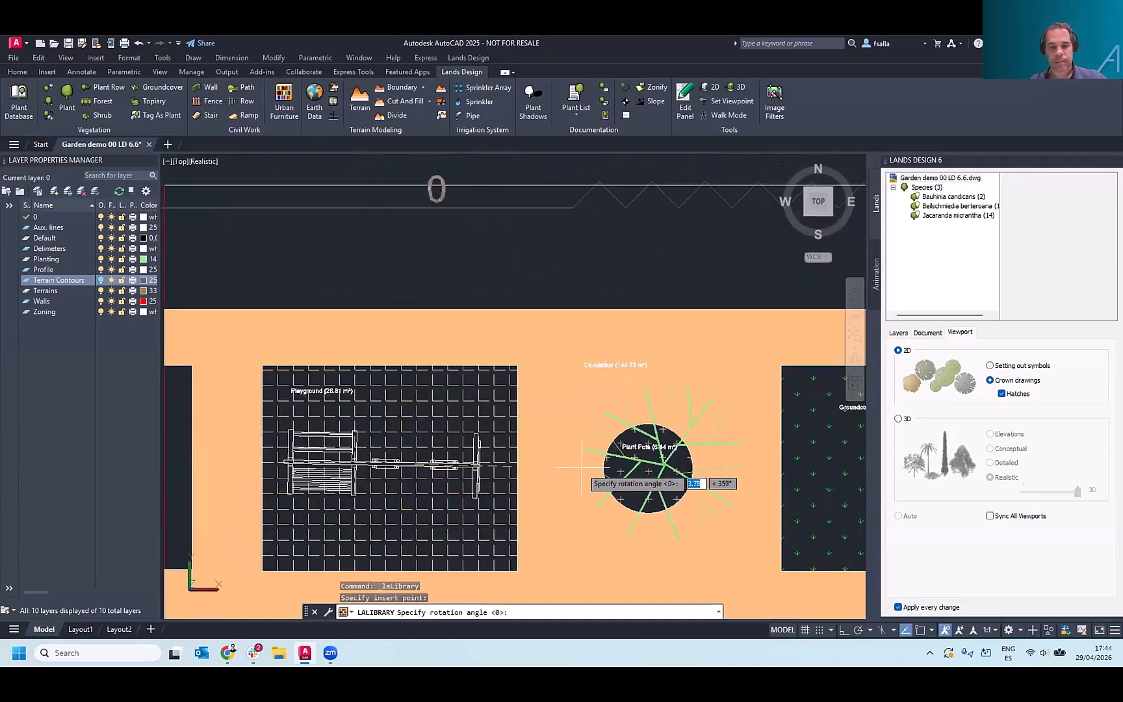
key(F8)
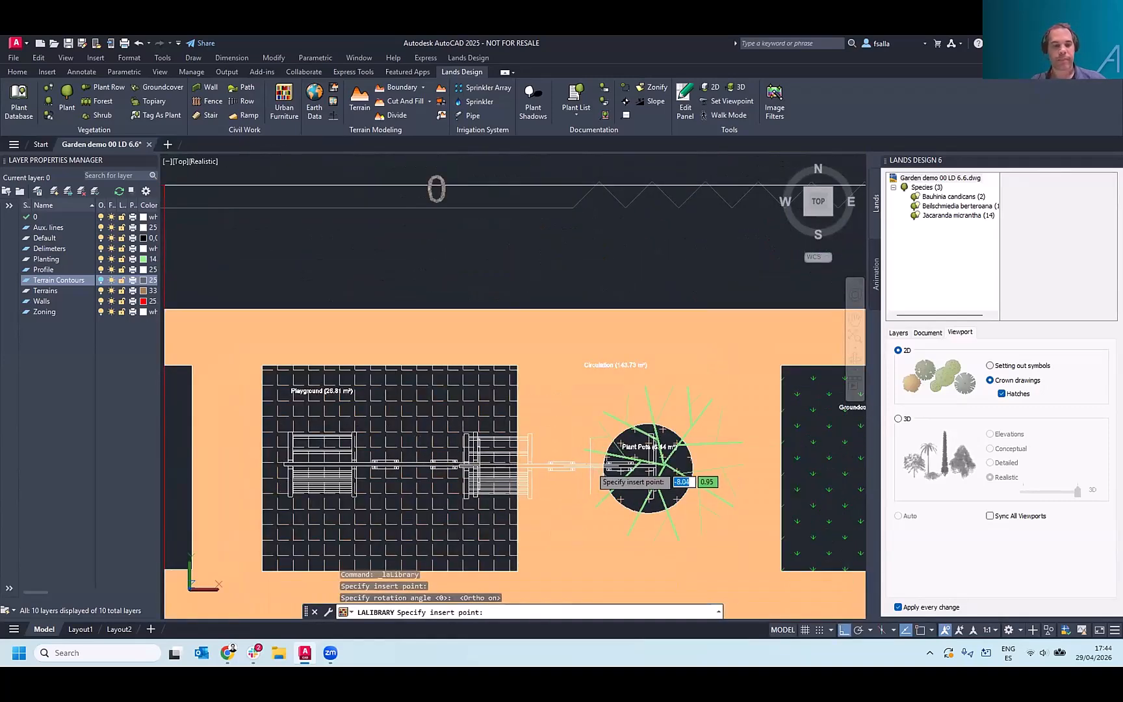
click(663, 465)
key(Escape)
scroll(535, 266, down, 5)
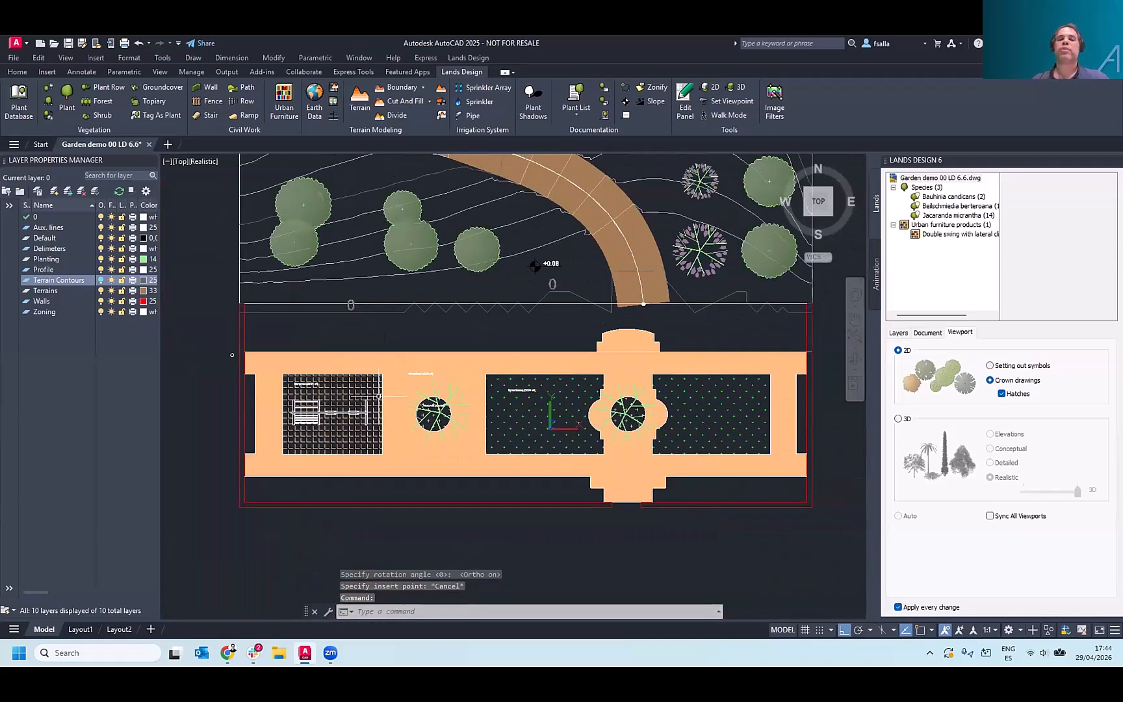
scroll(452, 378, down, 3)
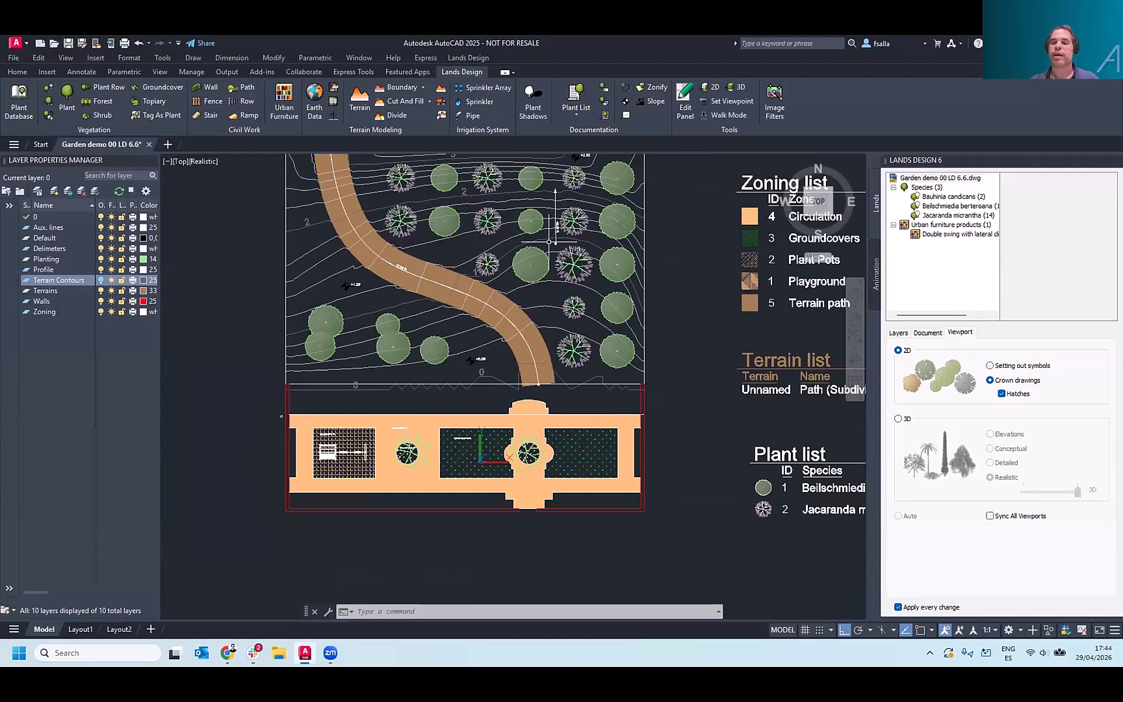
middle_drag(546, 251, 519, 279)
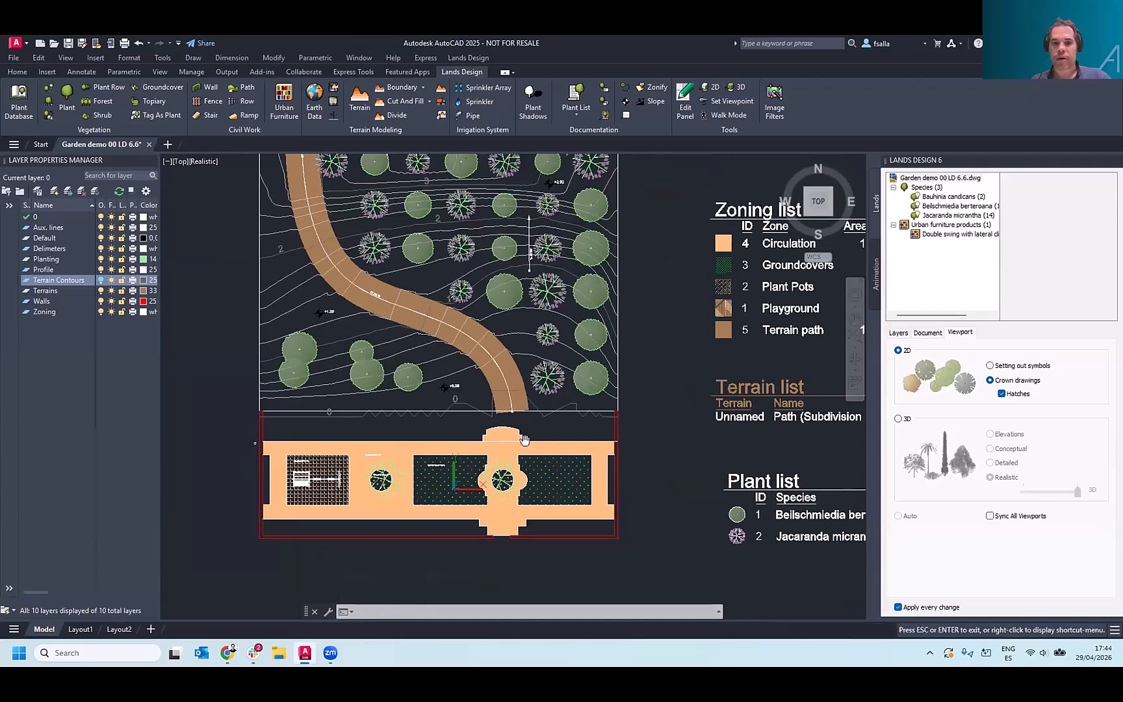
middle_drag(528, 459, 511, 435)
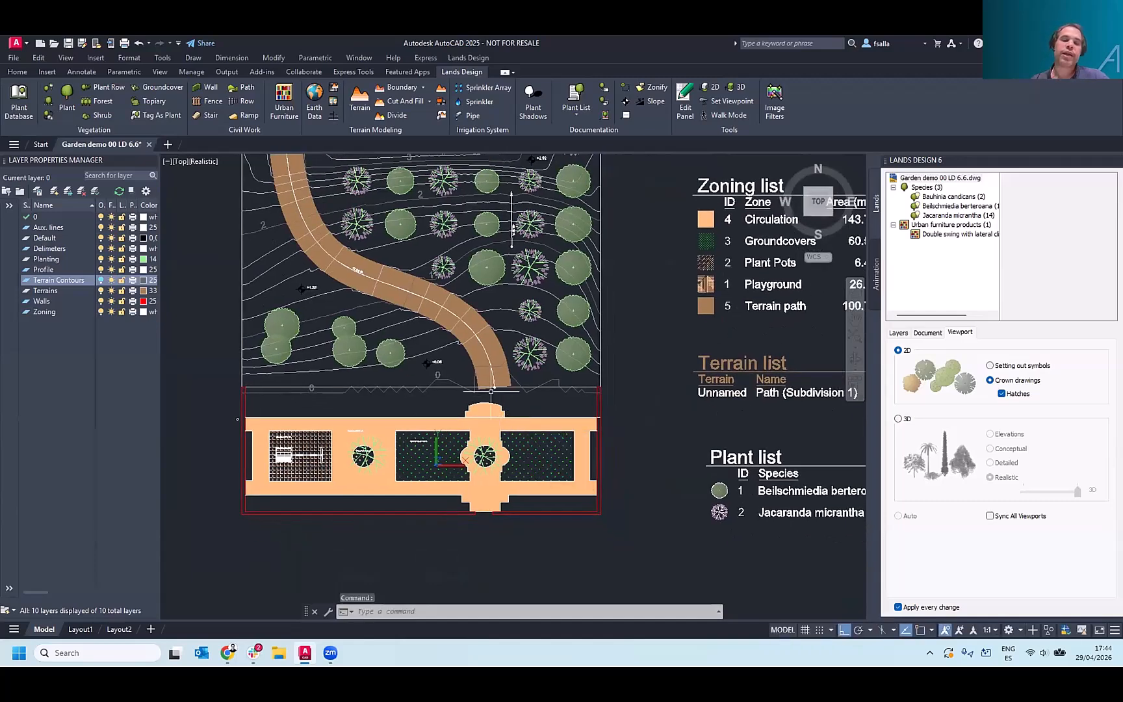
middle_drag(476, 326, 473, 361)
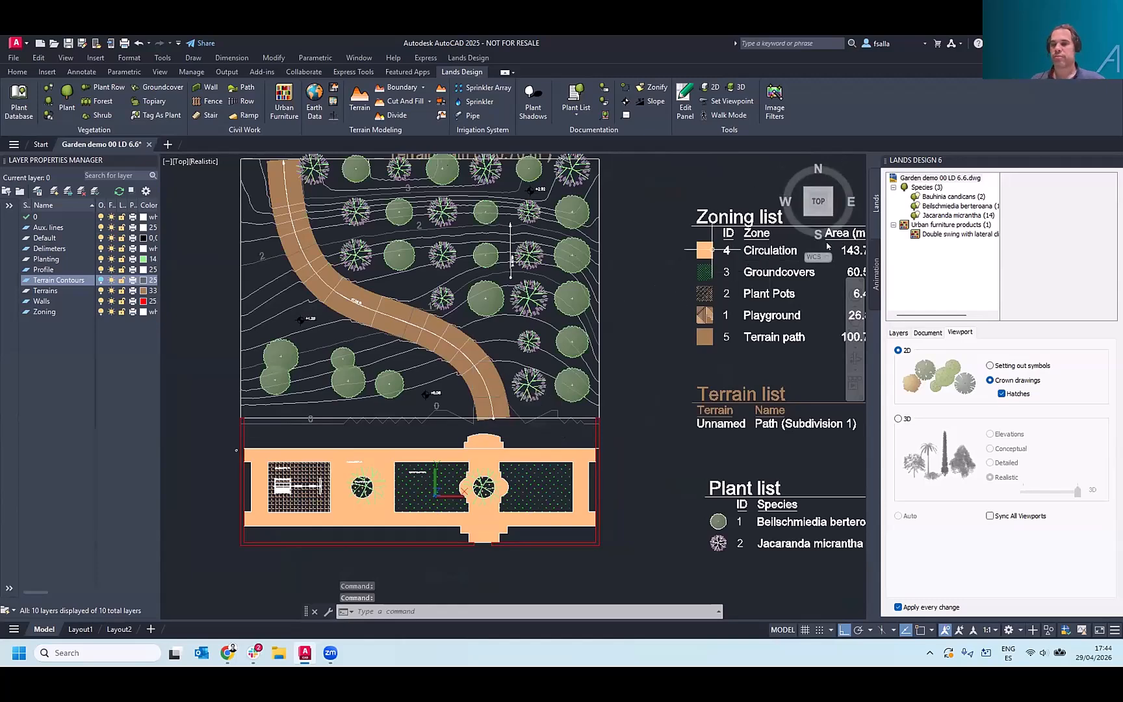
- Open the animation camera settings and examine the terrain path's centre curve as a possible camera path
click(875, 264)
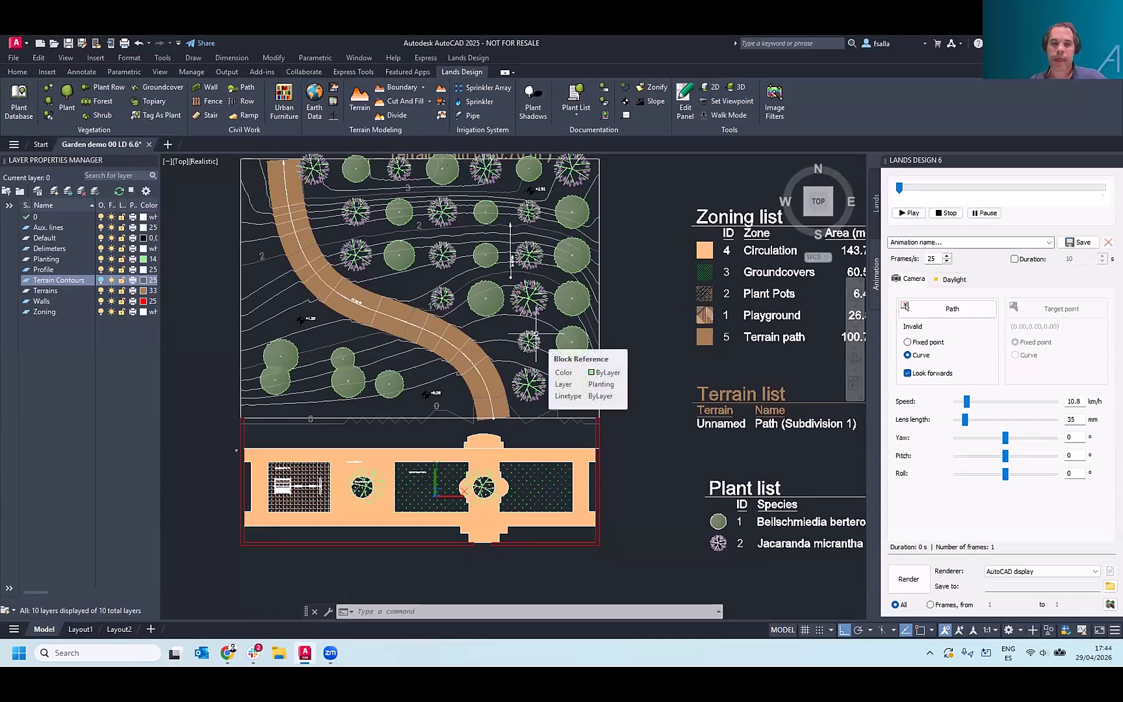
scroll(484, 393, up, 2)
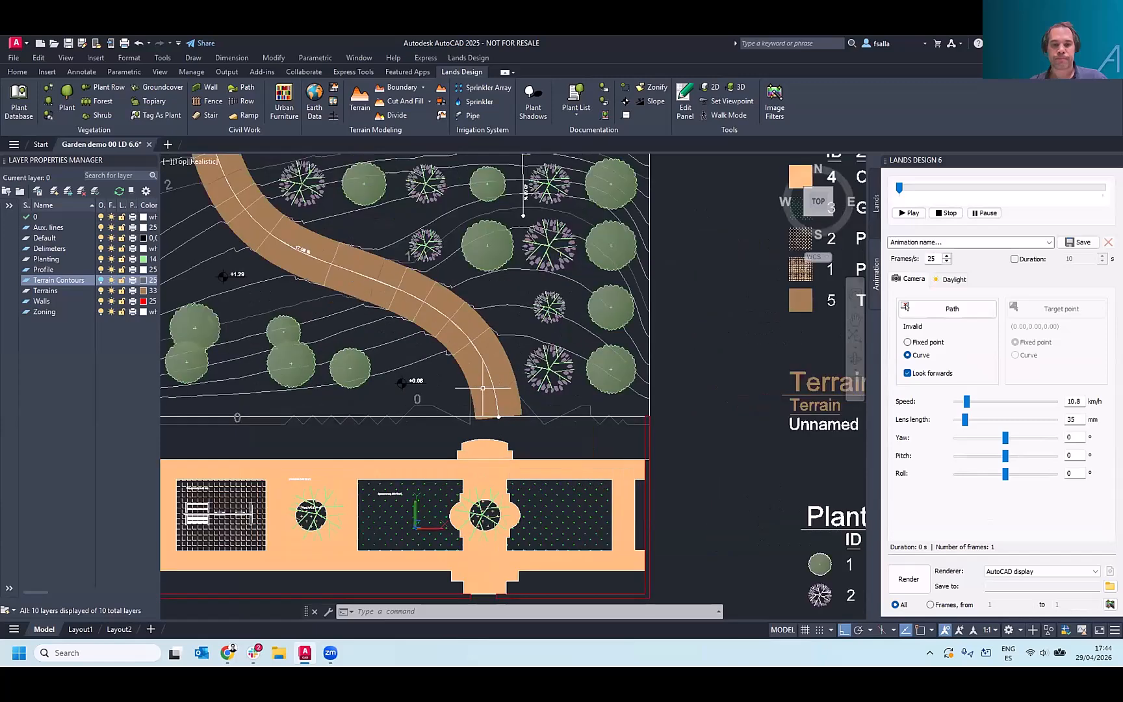
middle_drag(482, 390, 518, 350)
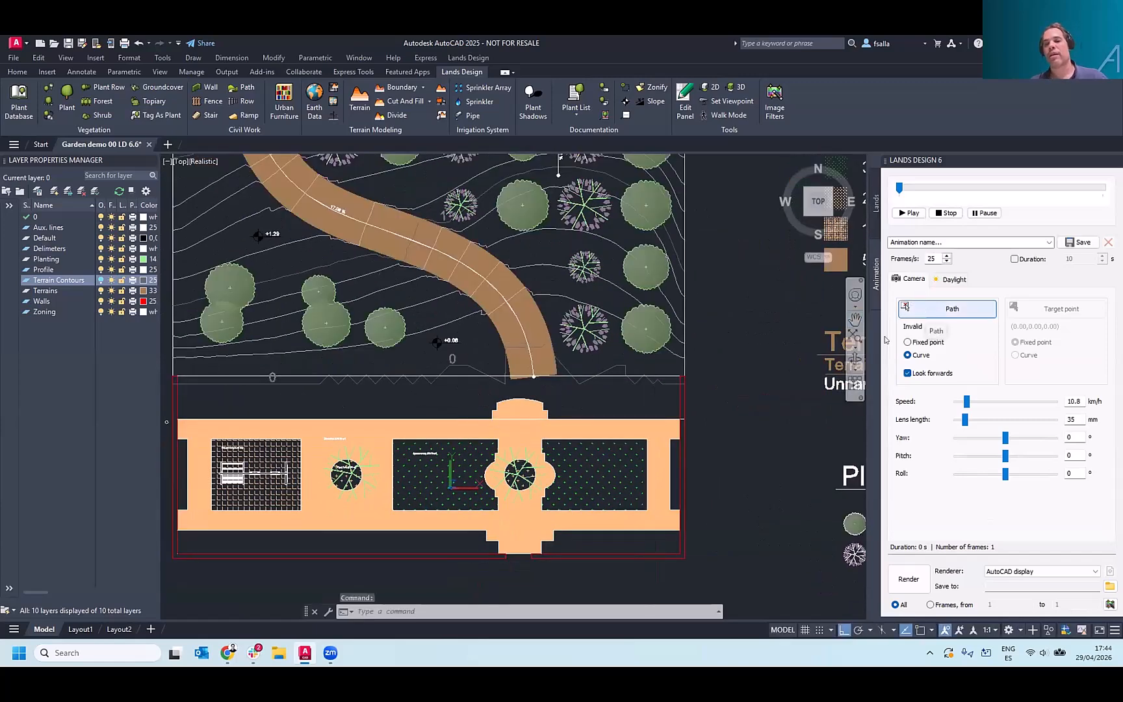
scroll(707, 328, down, 2)
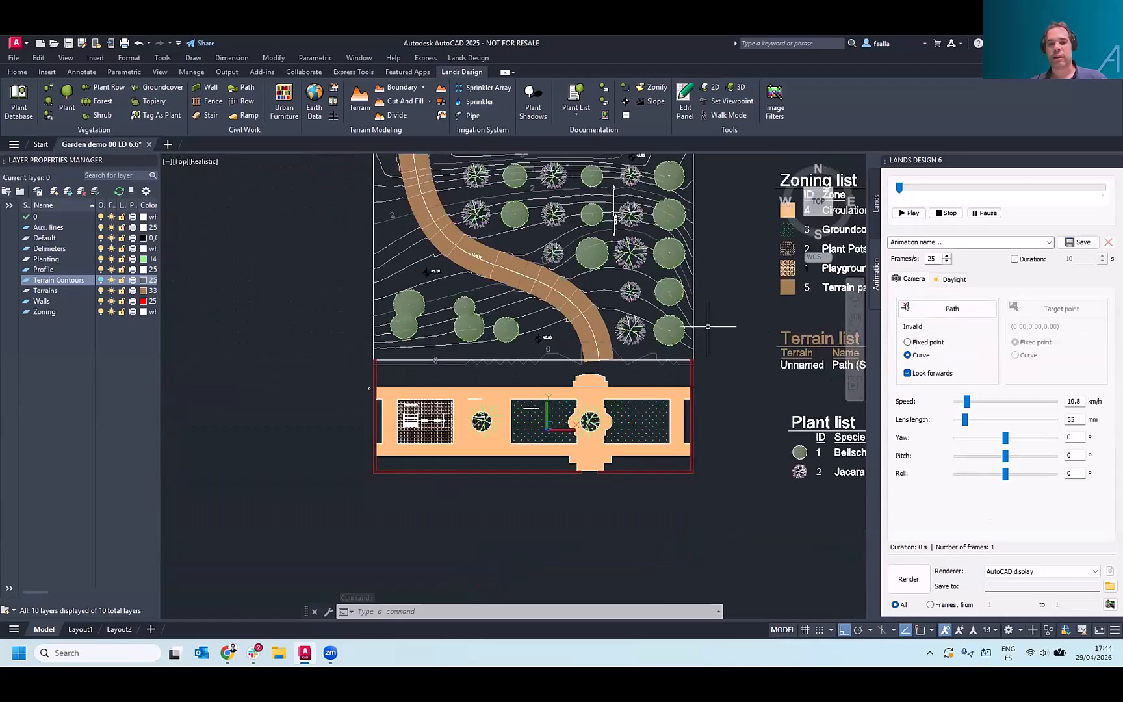
middle_drag(714, 305, 699, 338)
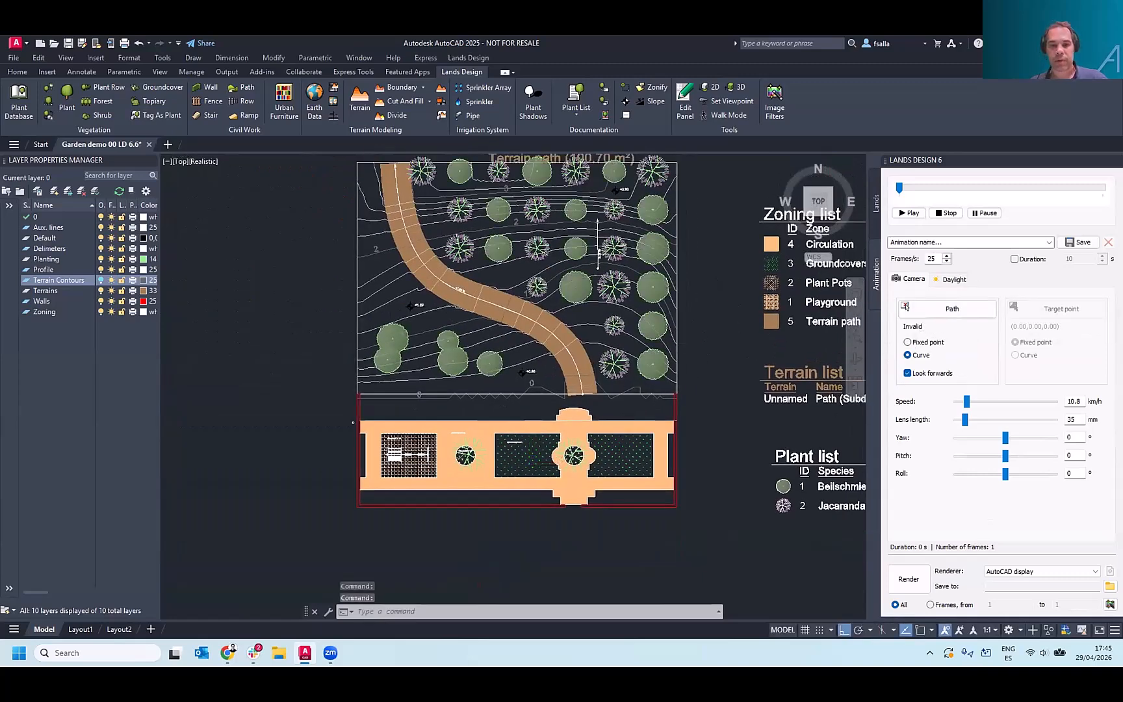
scroll(578, 377, up, 2)
click(575, 373)
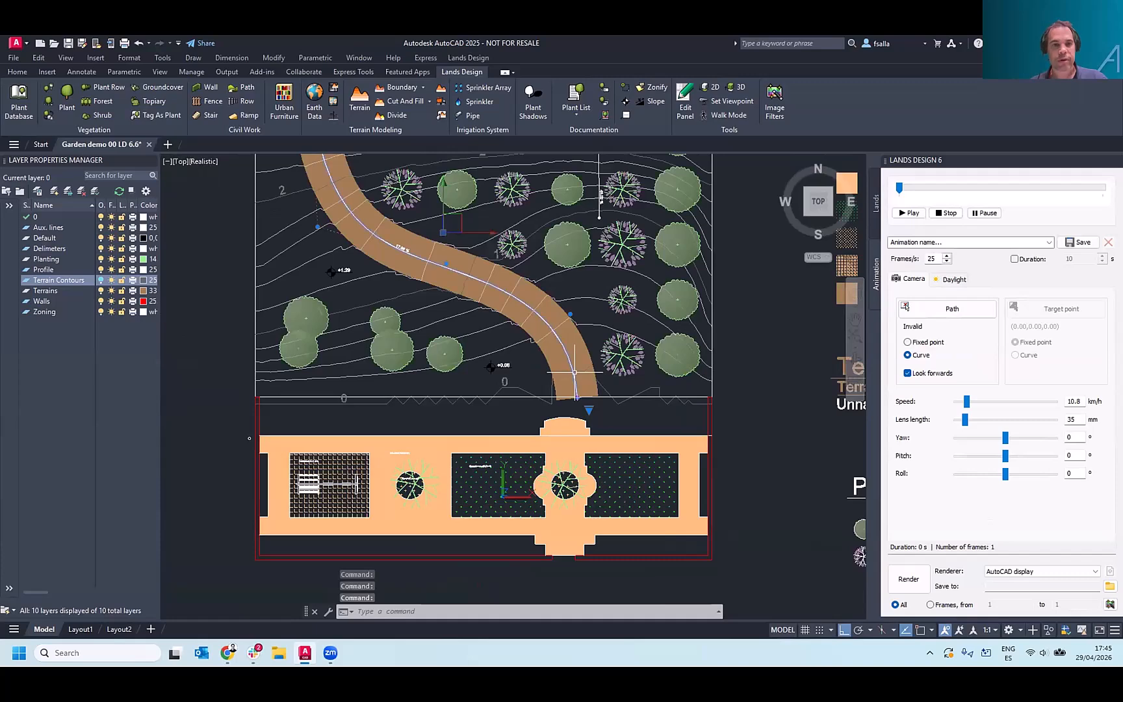
key(Escape)
key(Escape)
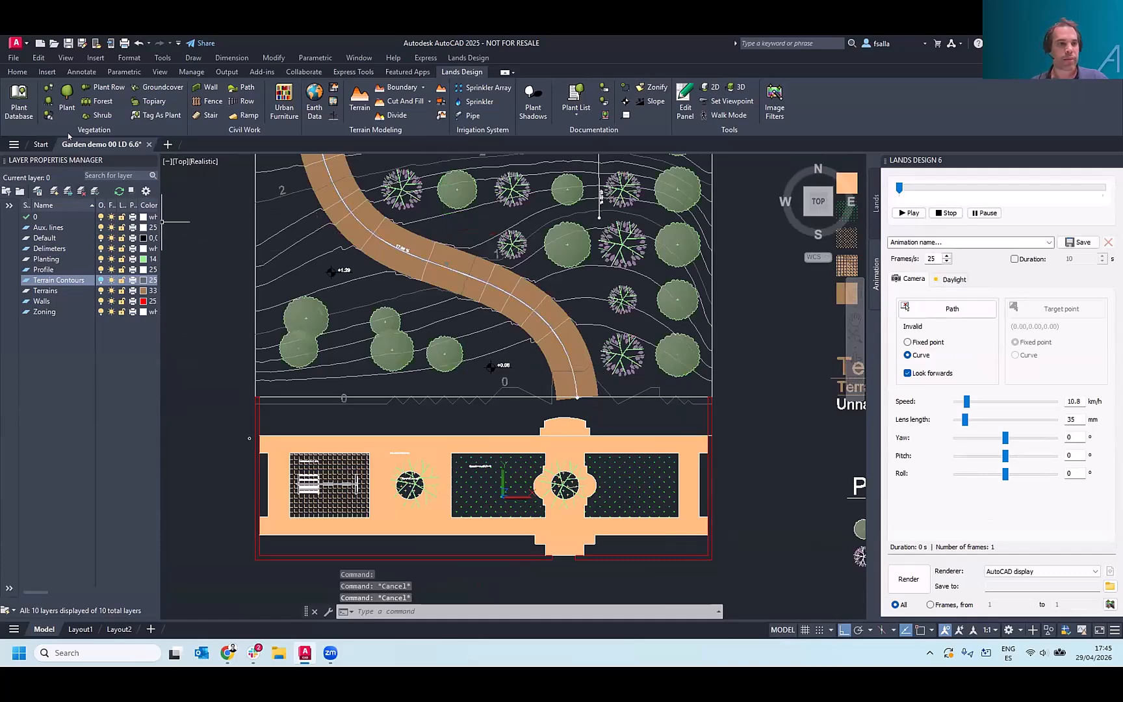
- Switch to the SE Isometric view and set the viewport's plant display to realistic 3D
drag(820, 210, 735, 220)
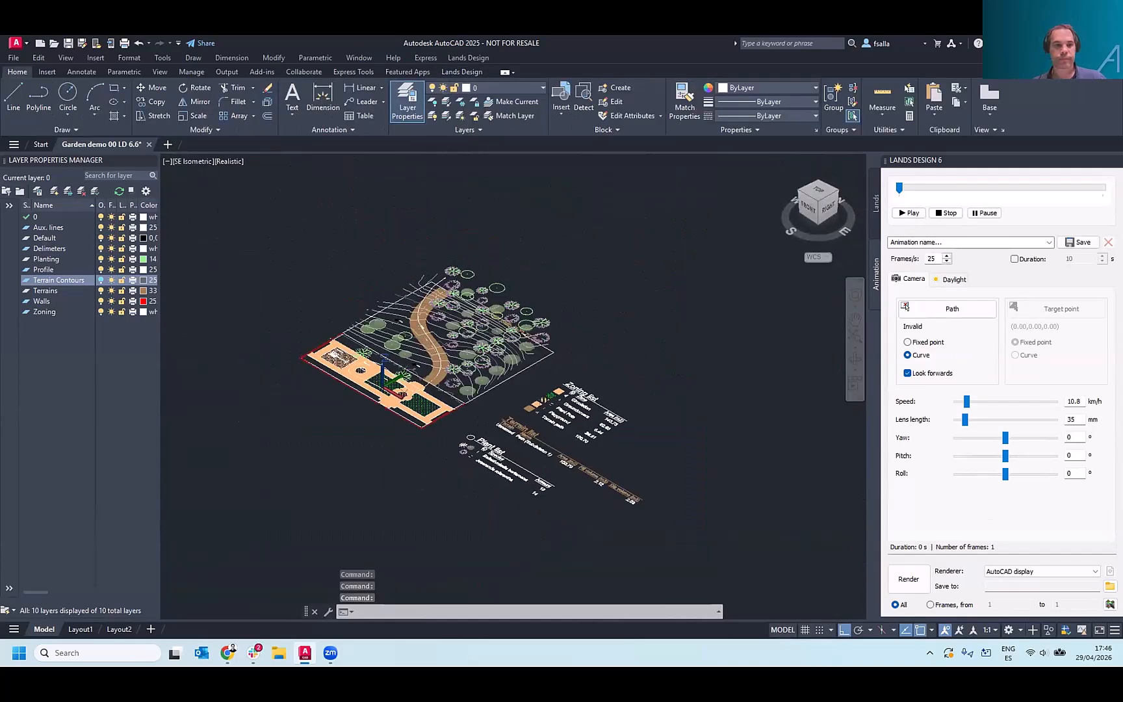
scroll(347, 238, up, 2)
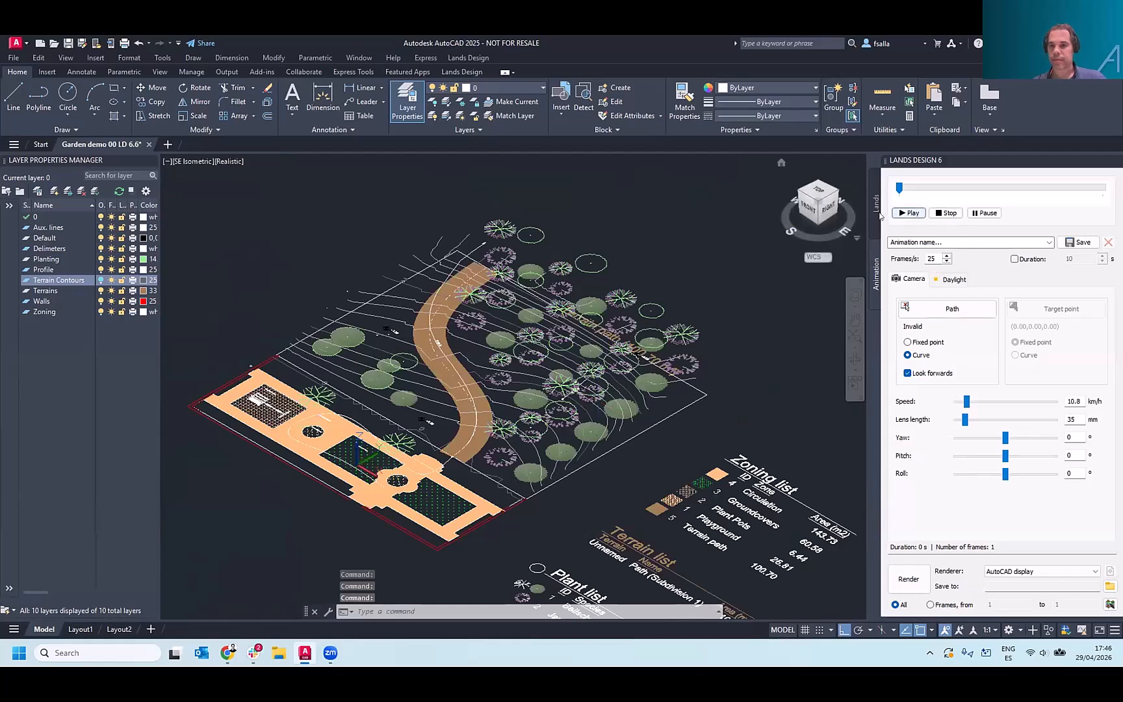
click(877, 208)
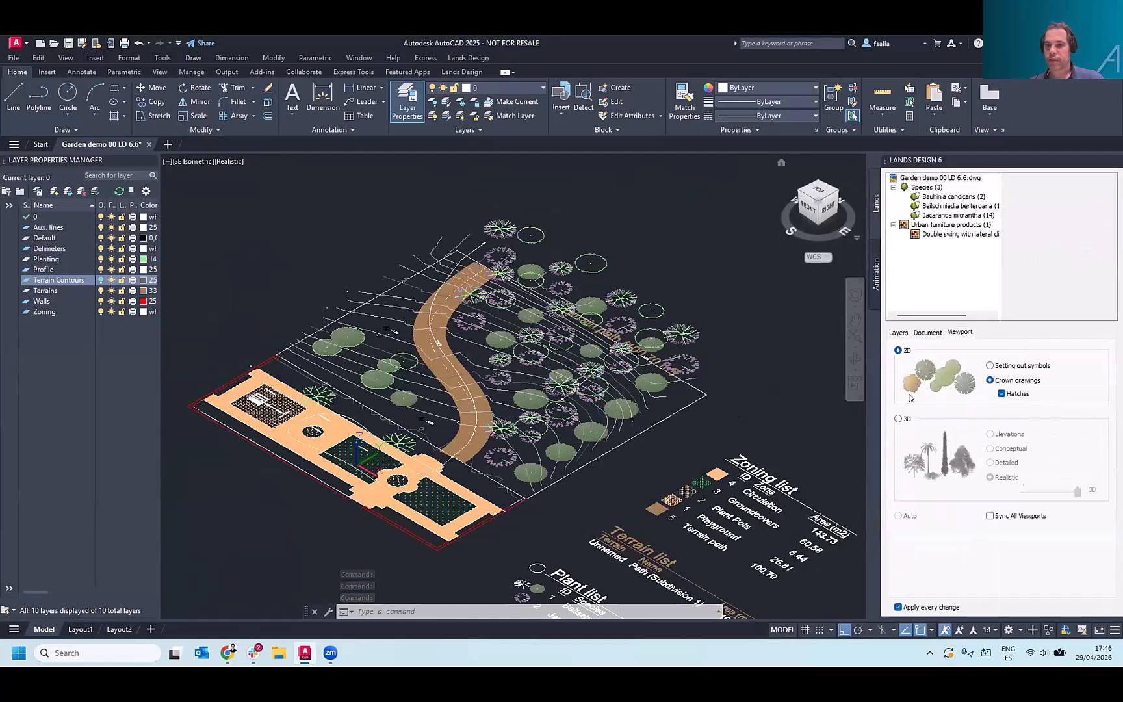
click(899, 420)
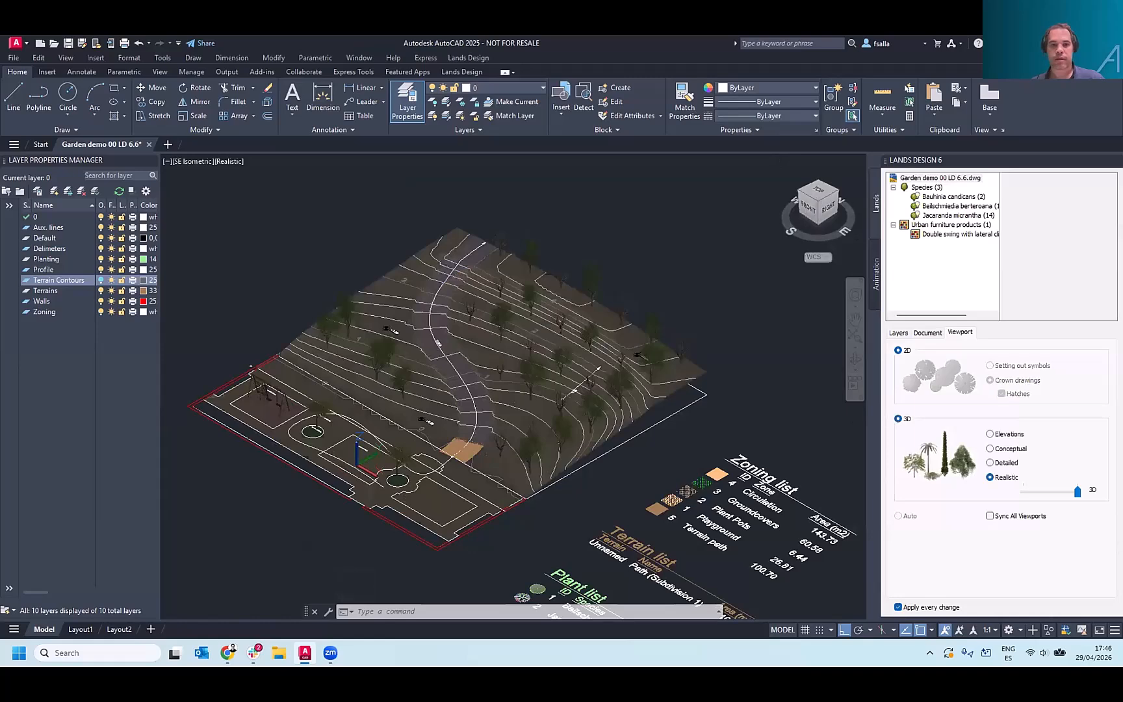
click(466, 350)
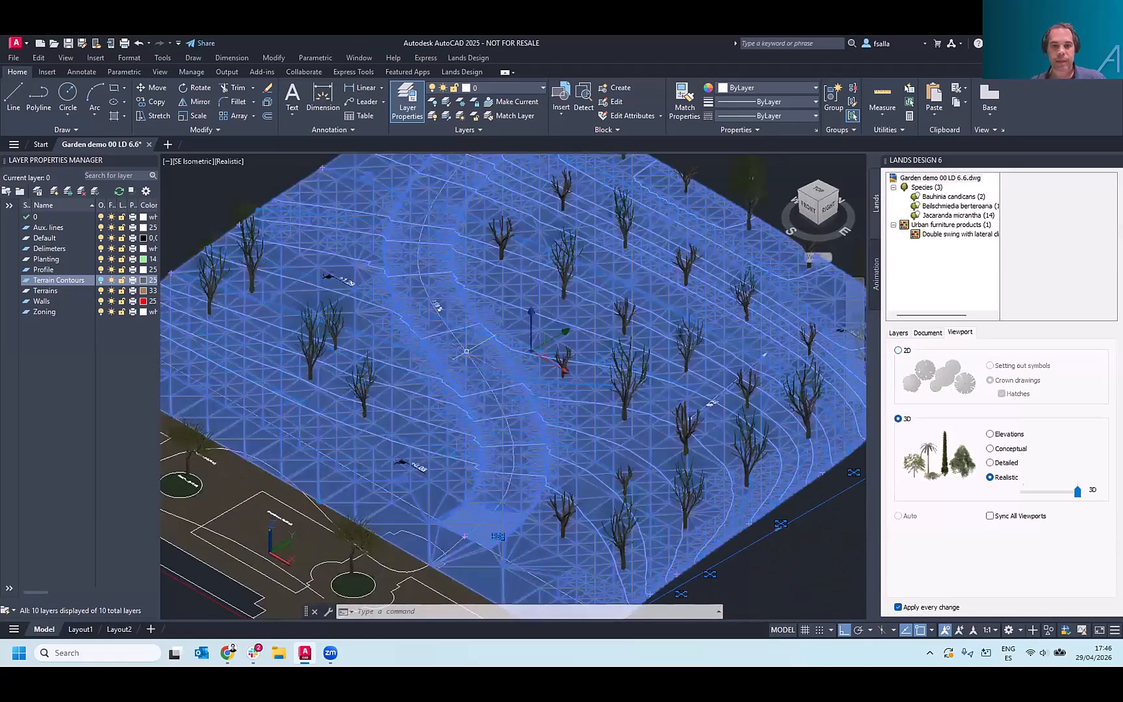
key(Escape)
- Set the viewport's visual style to 2D Wireframe
scroll(464, 534, up, 3)
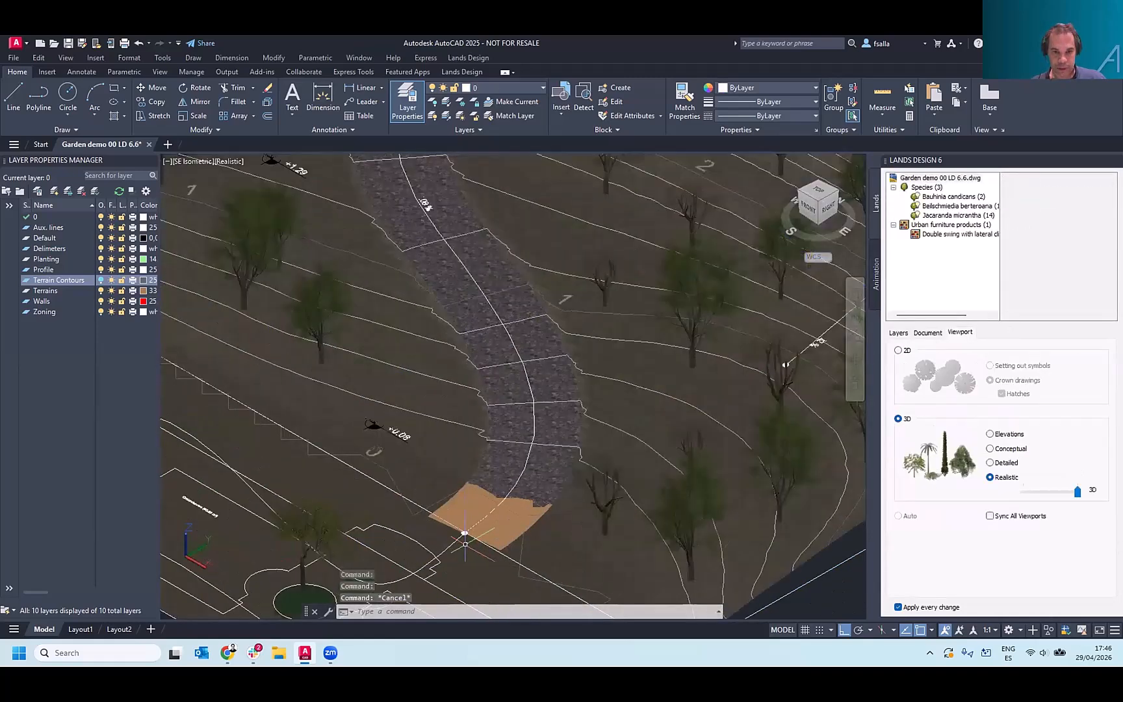
click(235, 162)
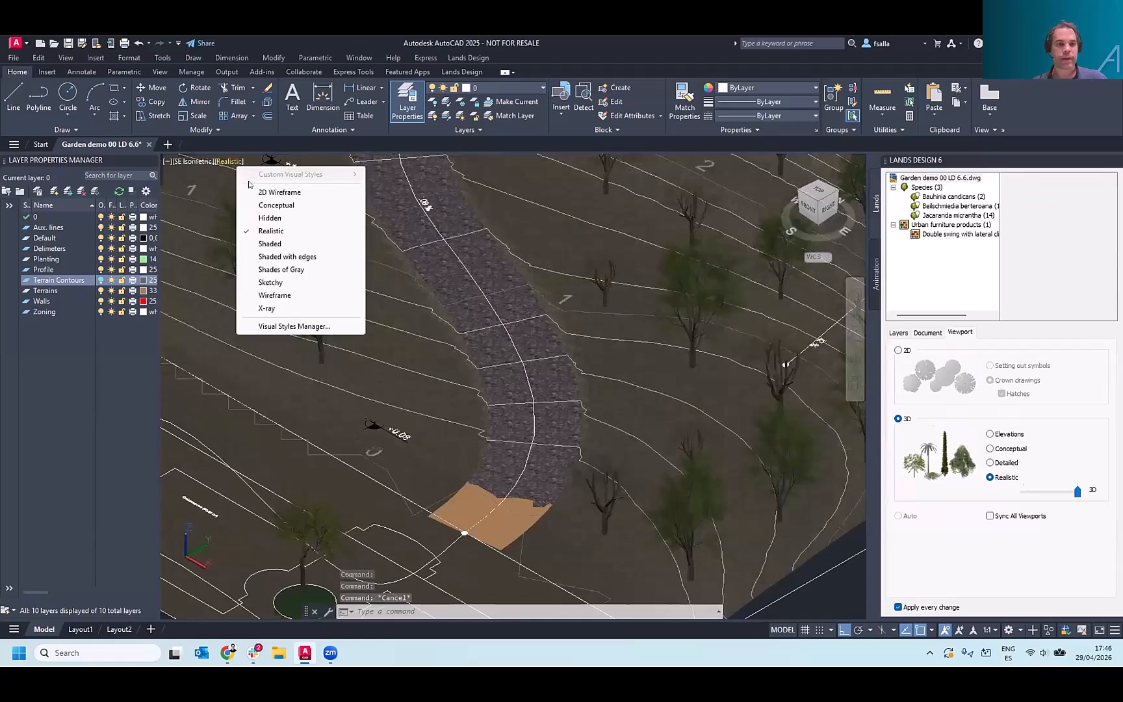
click(279, 192)
- Adjust the elevation of the terrain path's centre curve to the terrains
scroll(511, 368, up, 2)
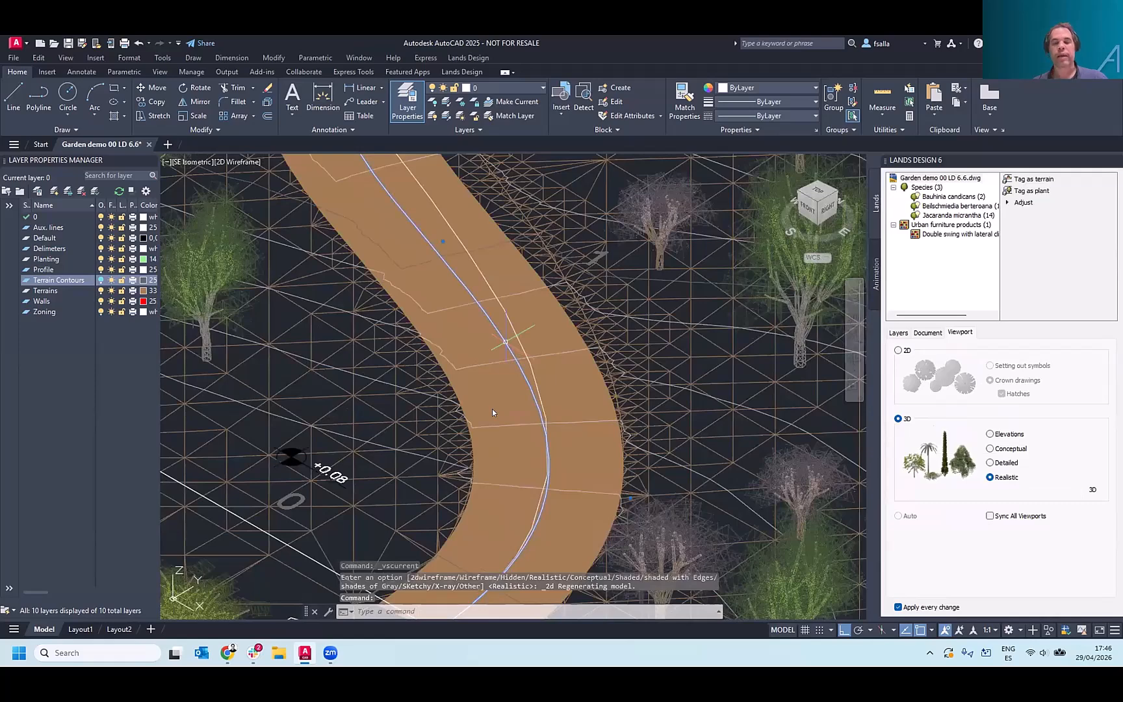
scroll(492, 409, down, 2)
scroll(496, 409, down, 3)
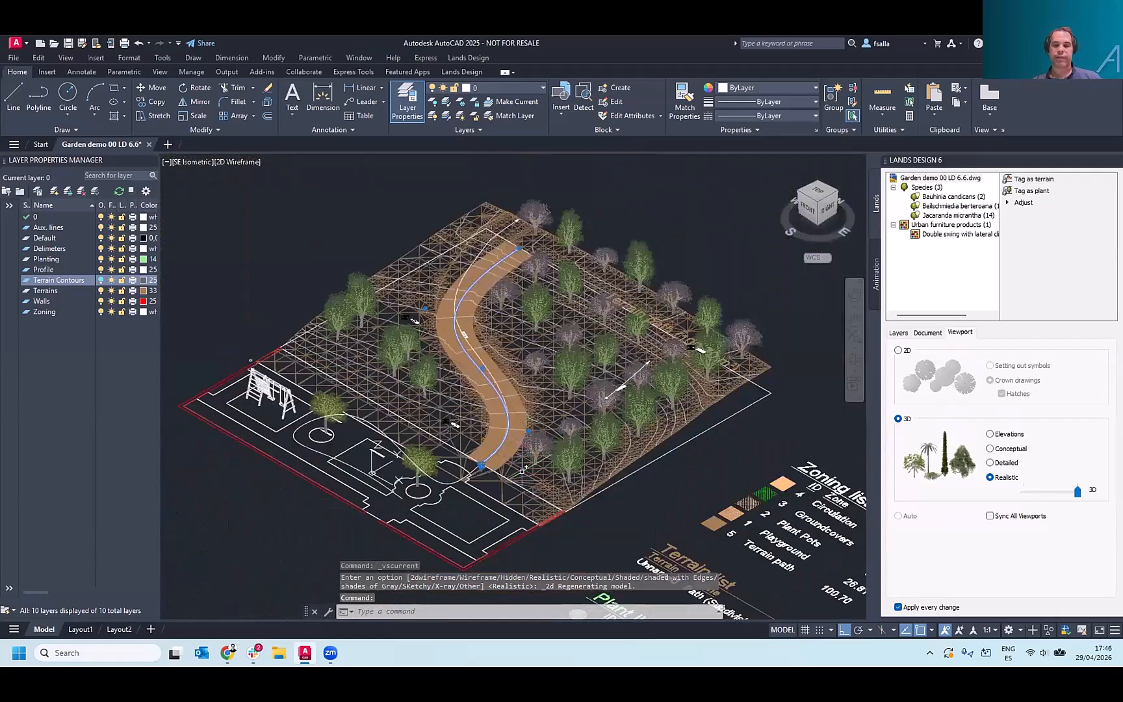
mouse_move(522, 469)
middle_down()
mouse_move(505, 466)
mouse_move(466, 399)
middle_up()
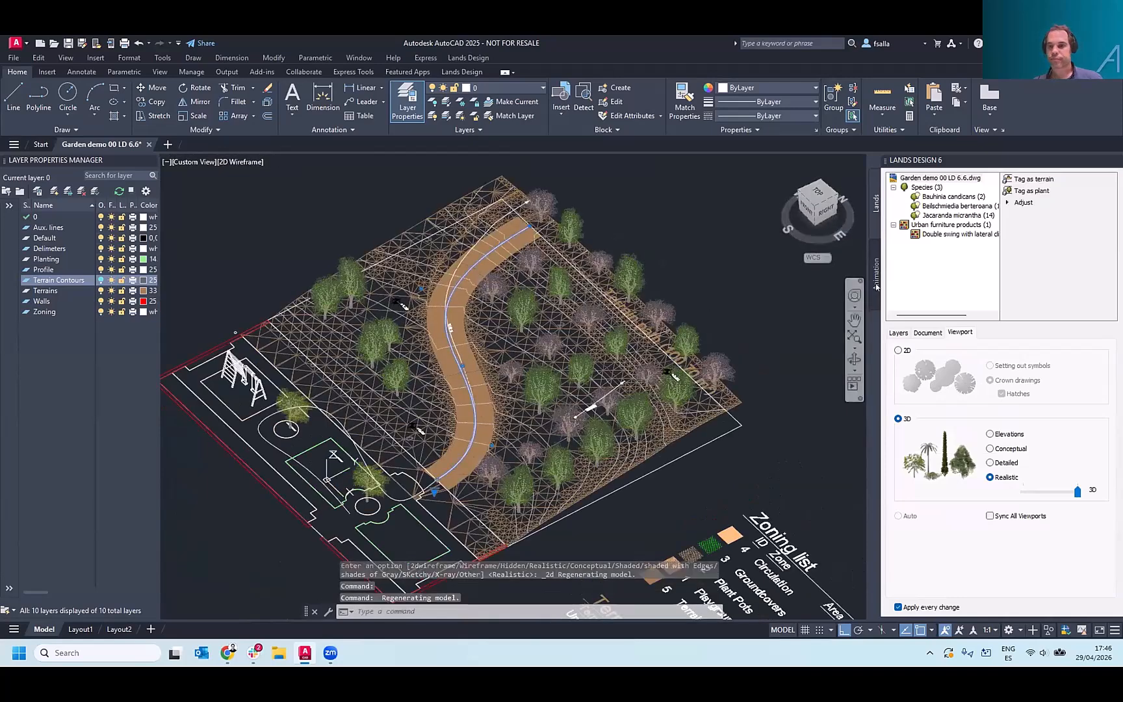
click(1023, 204)
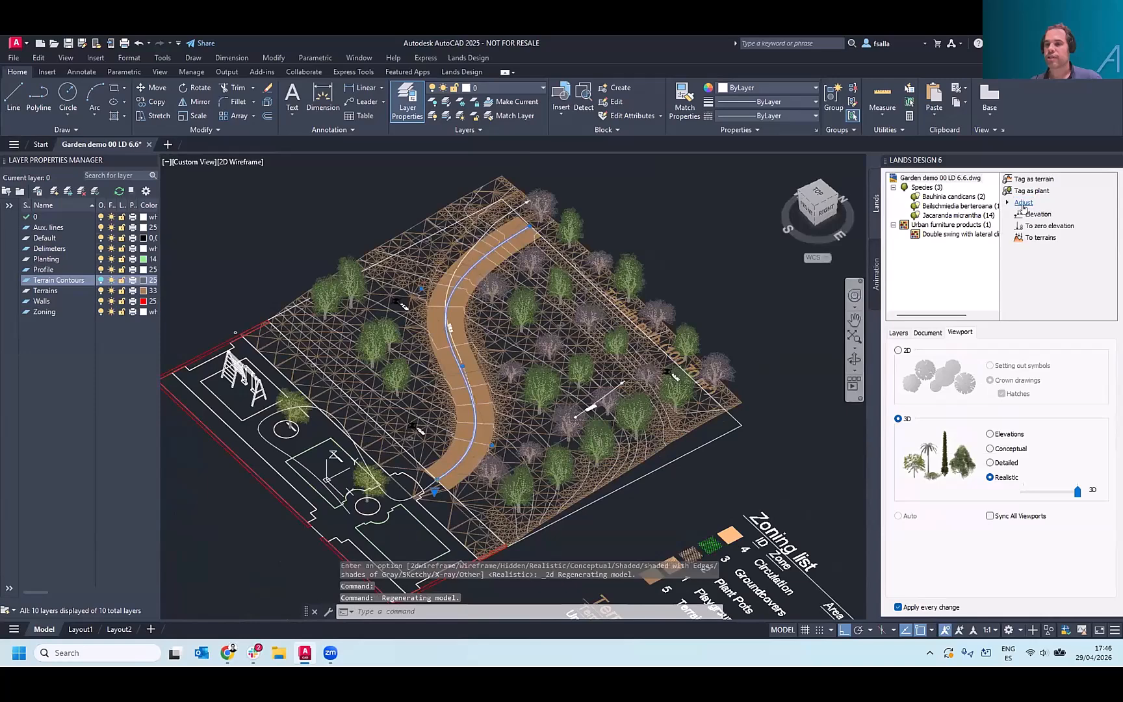
click(1038, 238)
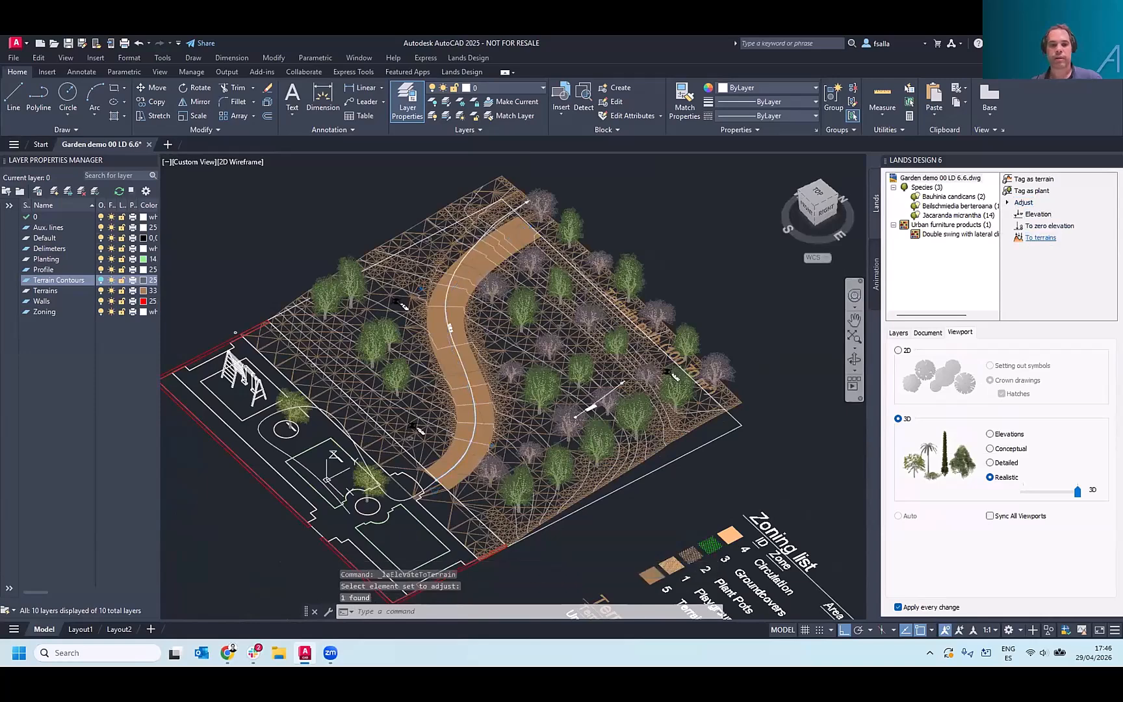
scroll(481, 402, up, 3)
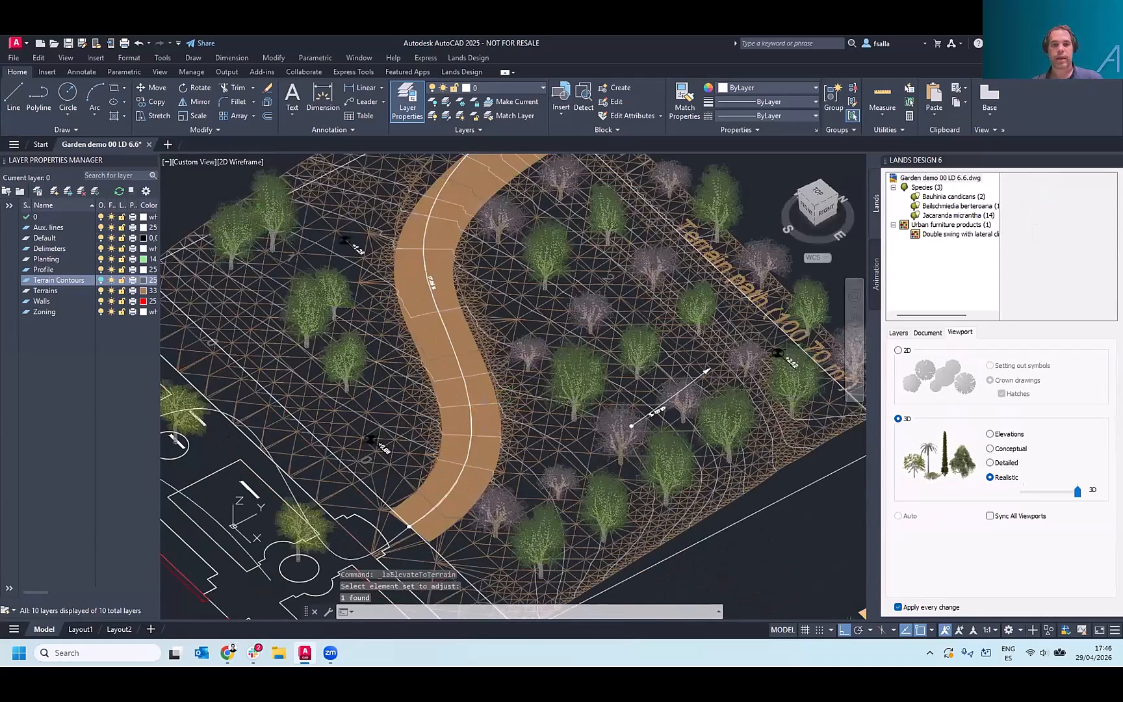
- Set the viewport's visual style to Realistic
middle_drag(563, 365, 598, 367)
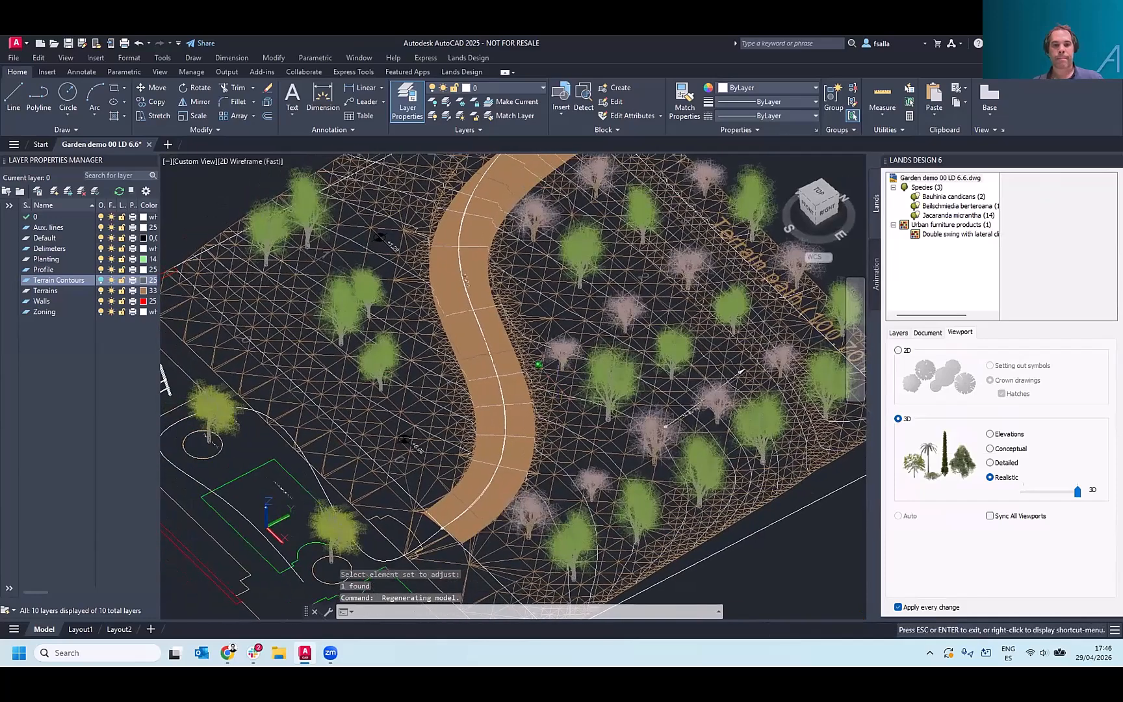
shift+middle_drag(701, 291, 683, 304)
scroll(431, 209, up, 3)
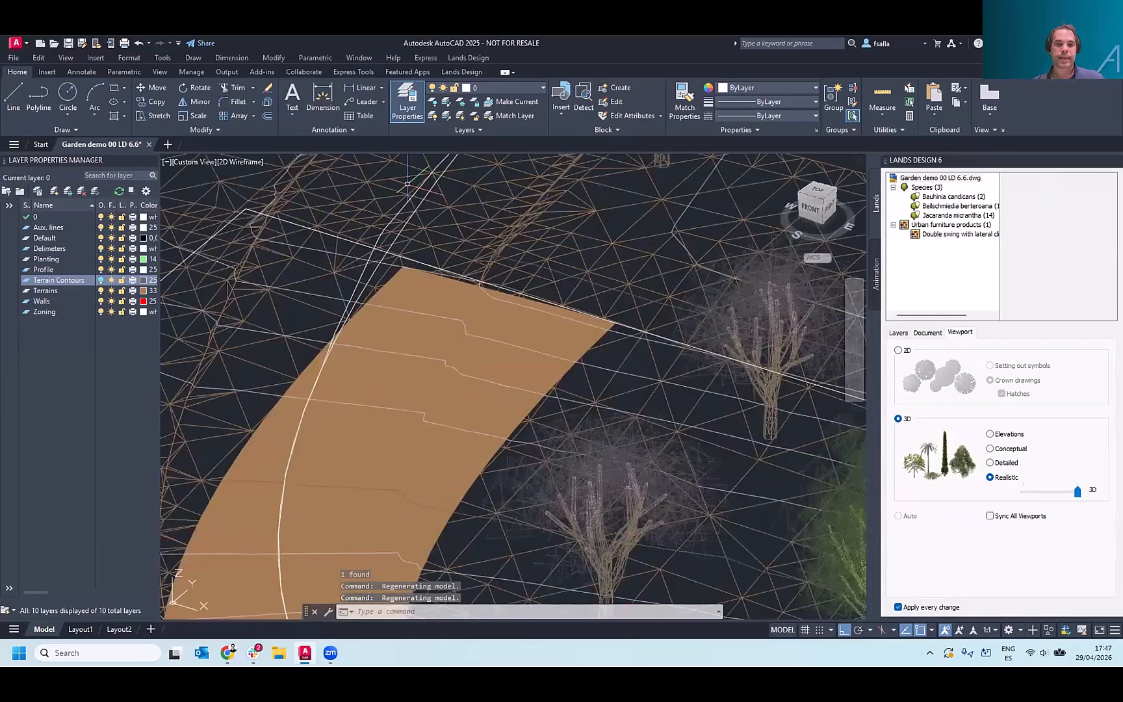
scroll(422, 208, up, 3)
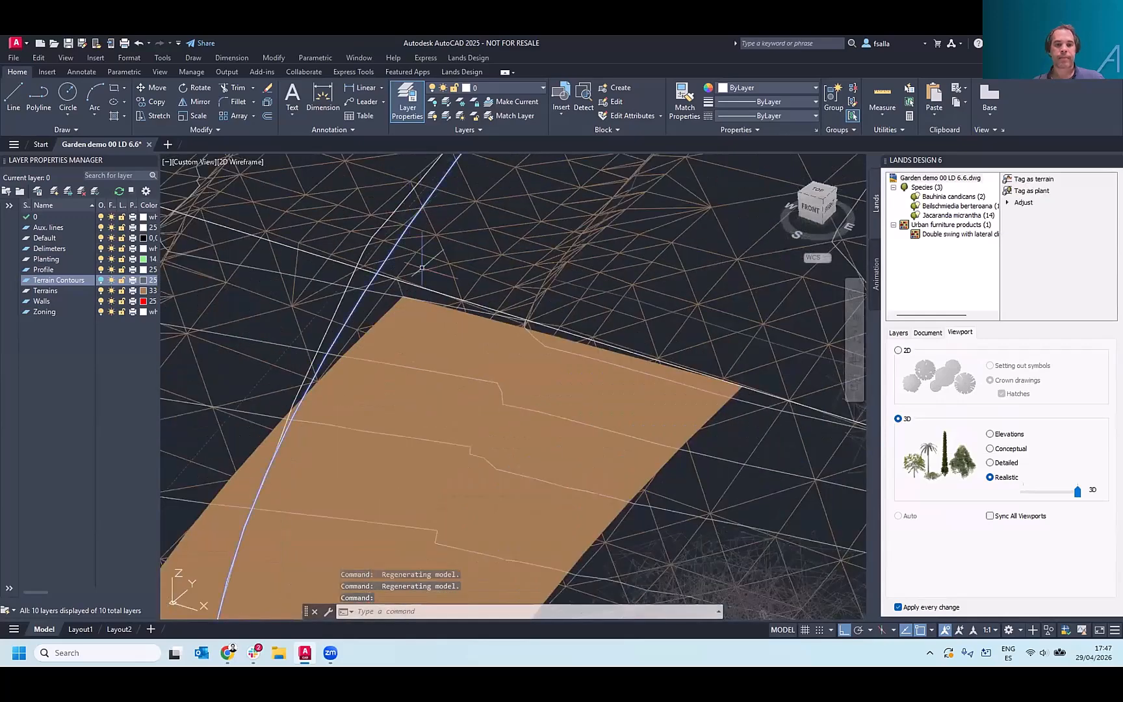
scroll(431, 267, down, 2)
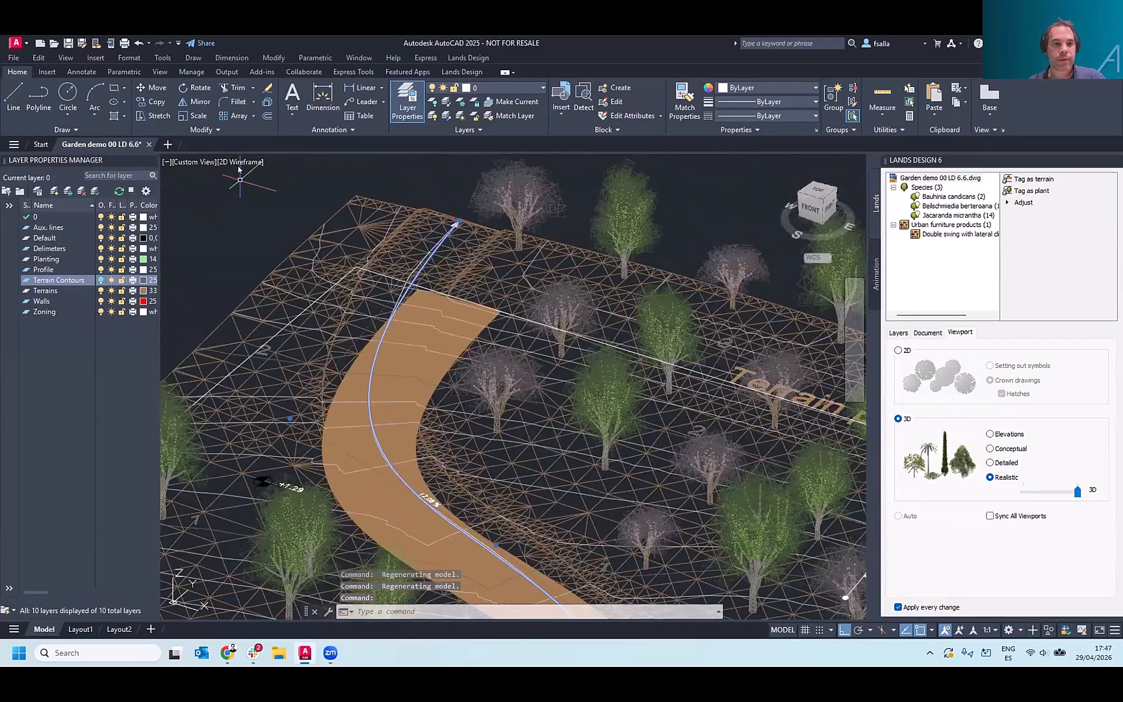
click(241, 162)
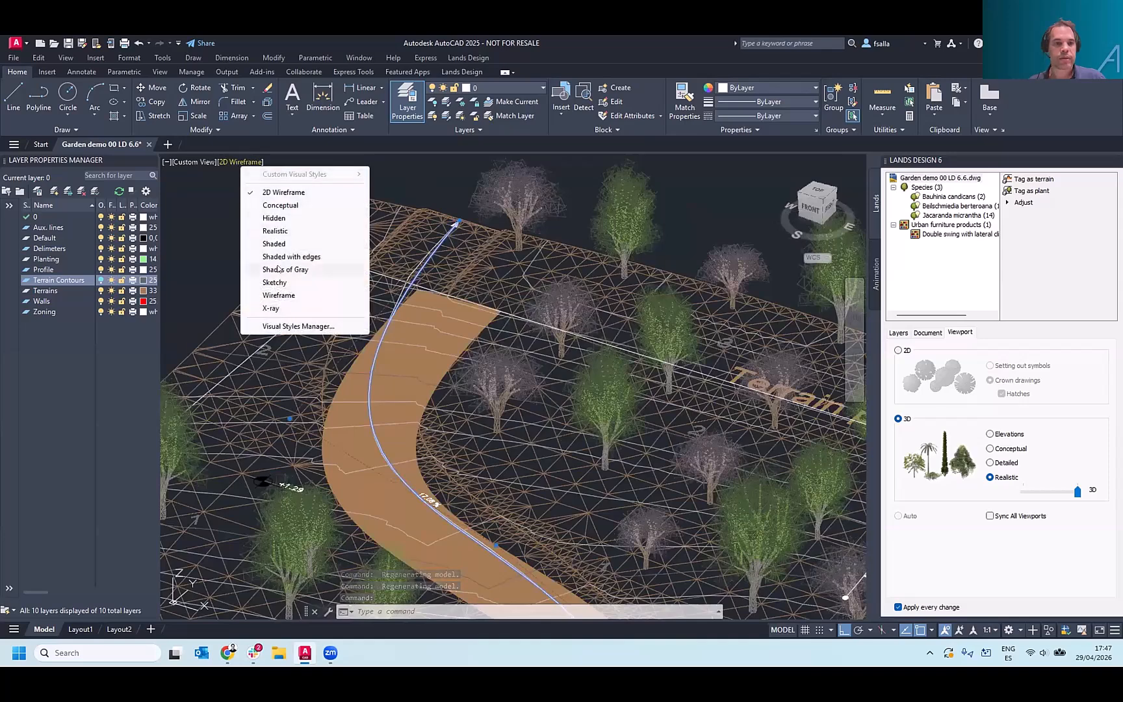
click(274, 231)
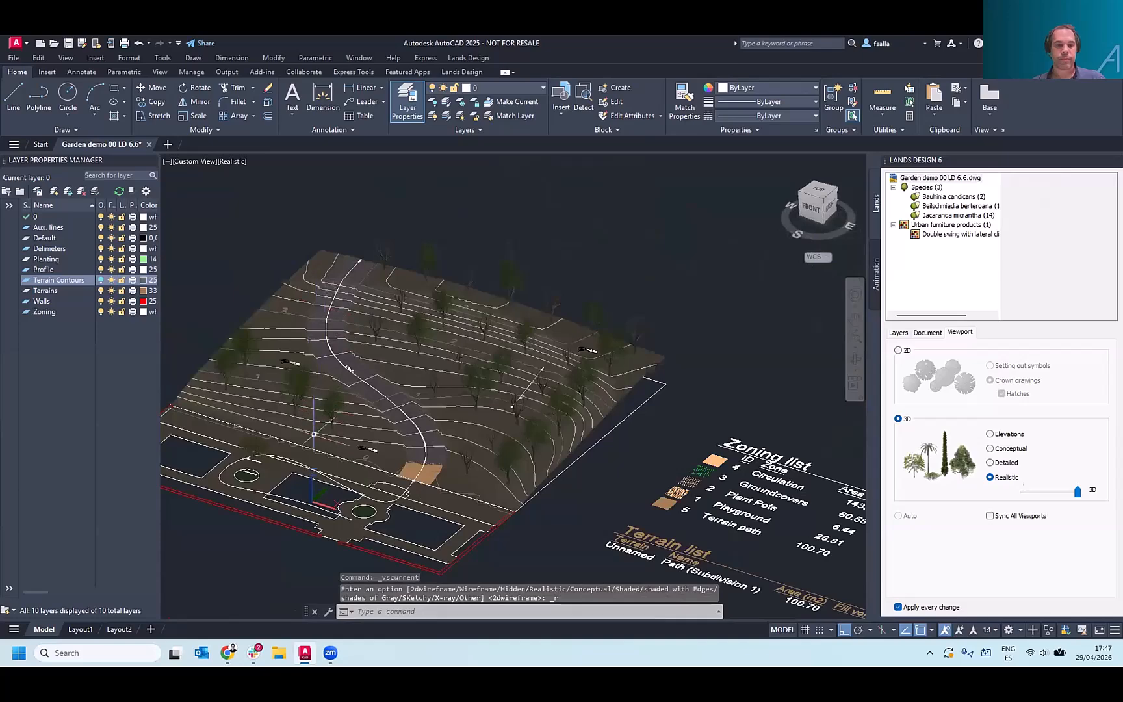
- Move the terrain path's centre curve 1.5 vertically upwards above the terrain
scroll(323, 371, up, 2)
scroll(329, 303, up, 2)
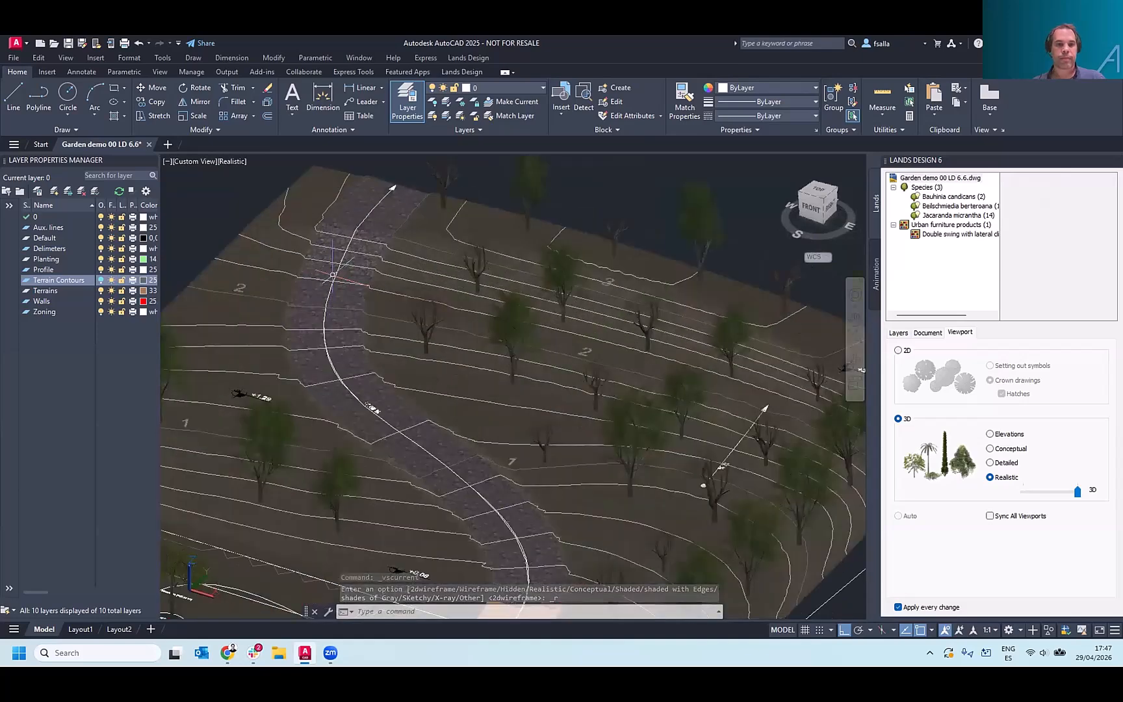
click(434, 401)
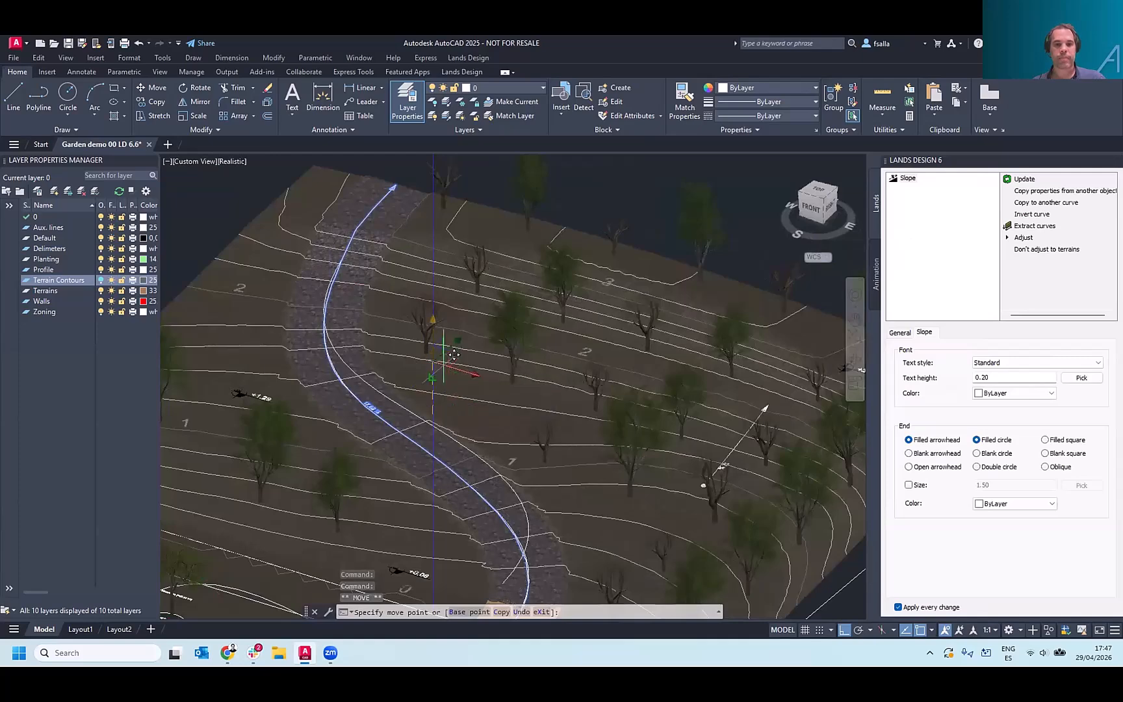
key(Escape)
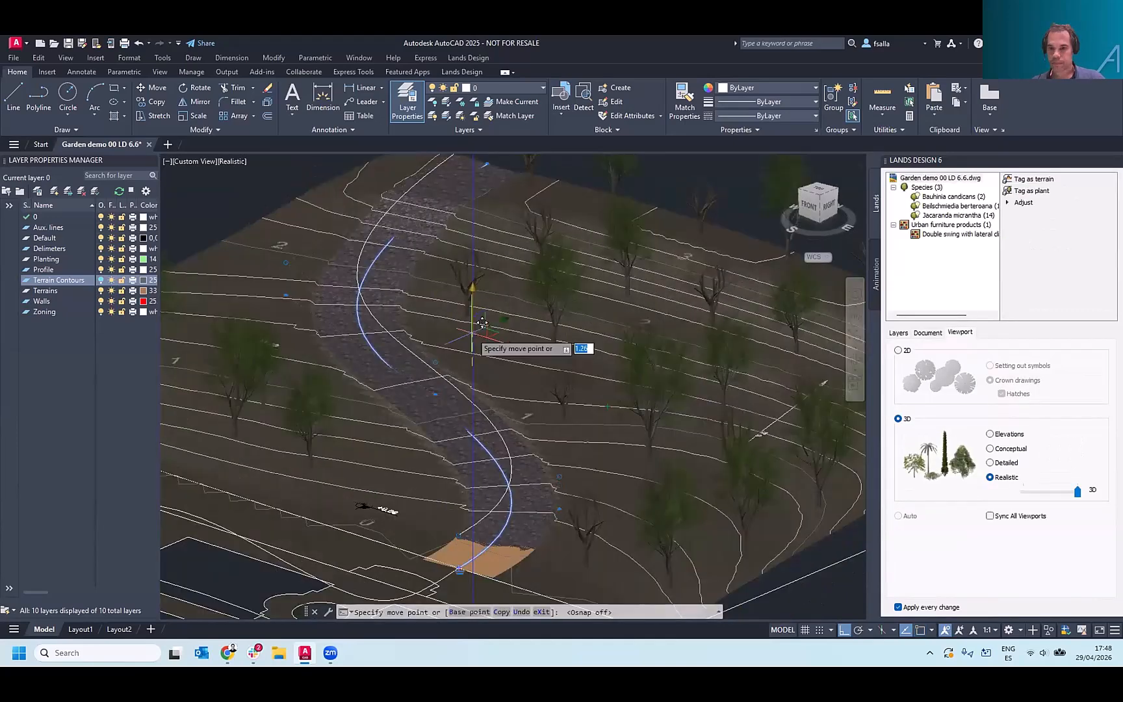
text(1.5)
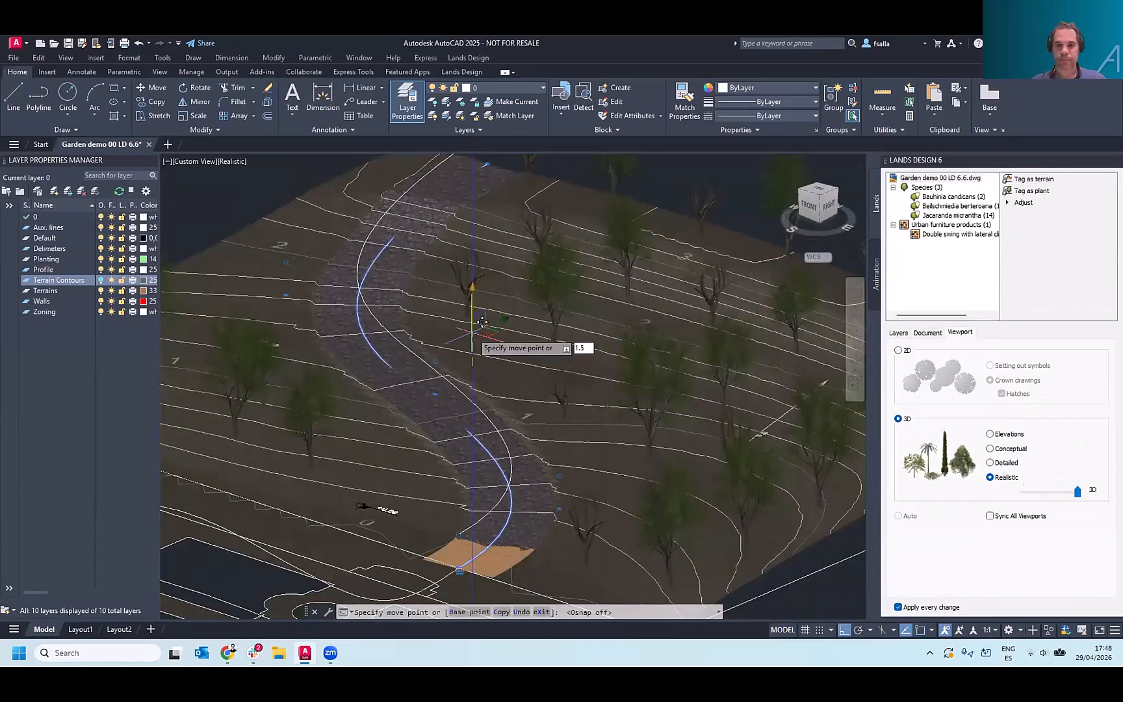
key(Return)
key(Escape)
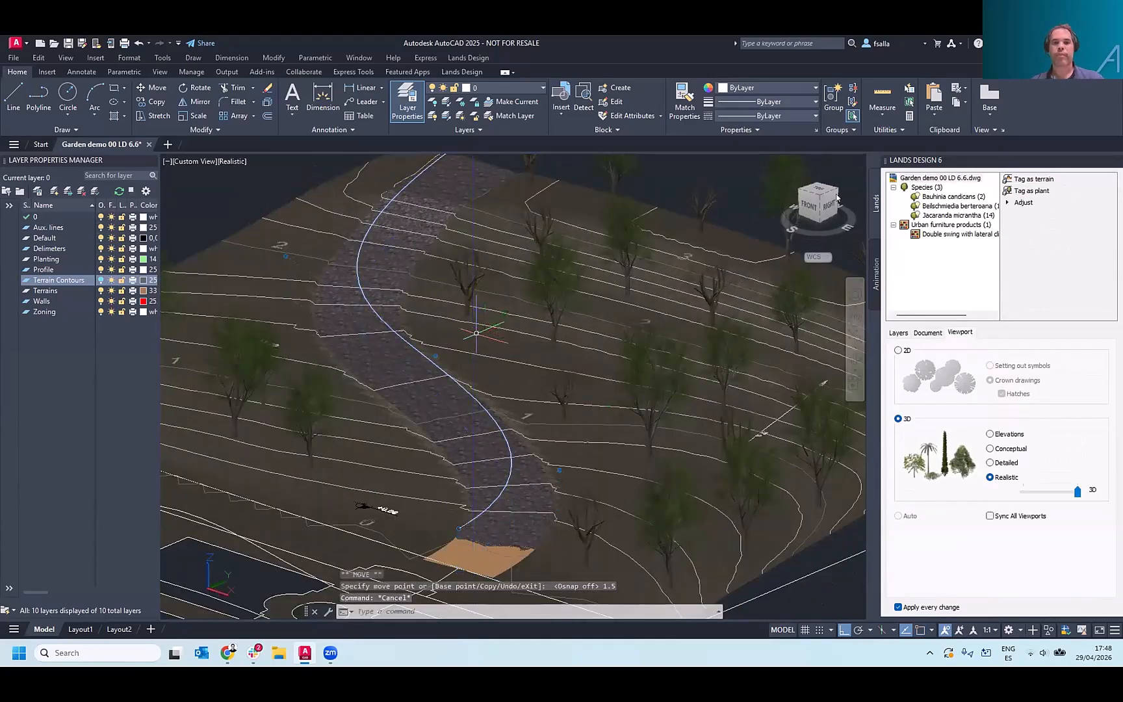
- Assign the raised centre curve as the camera path in the animation settings
click(874, 273)
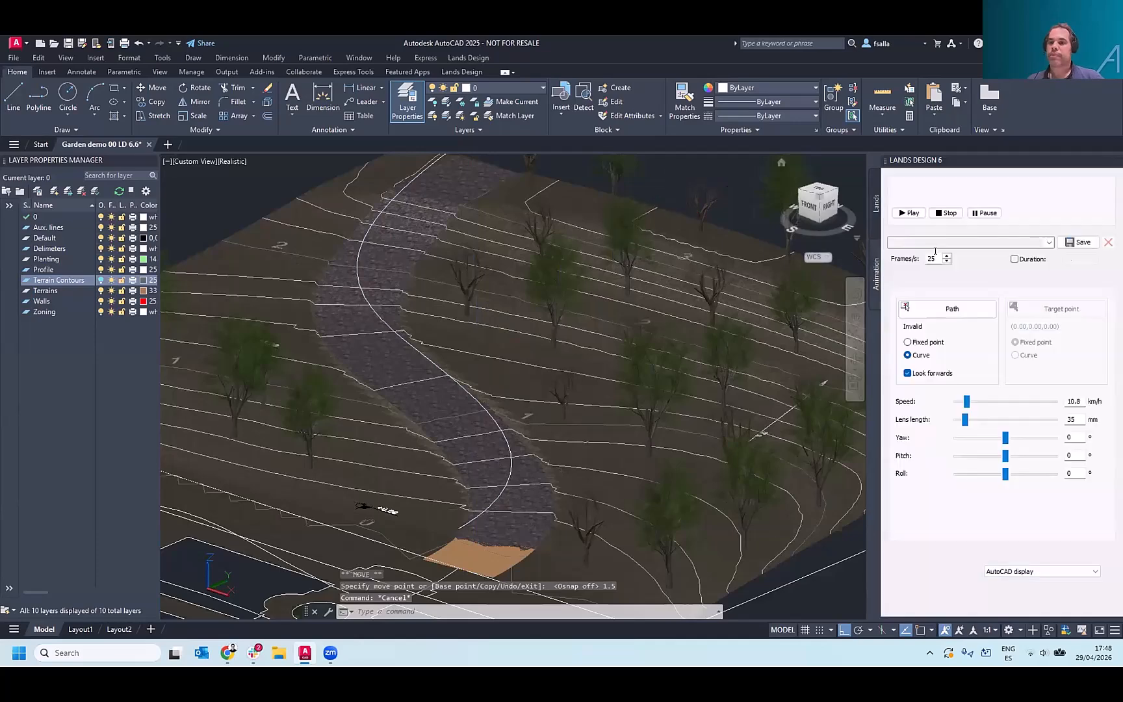
click(938, 312)
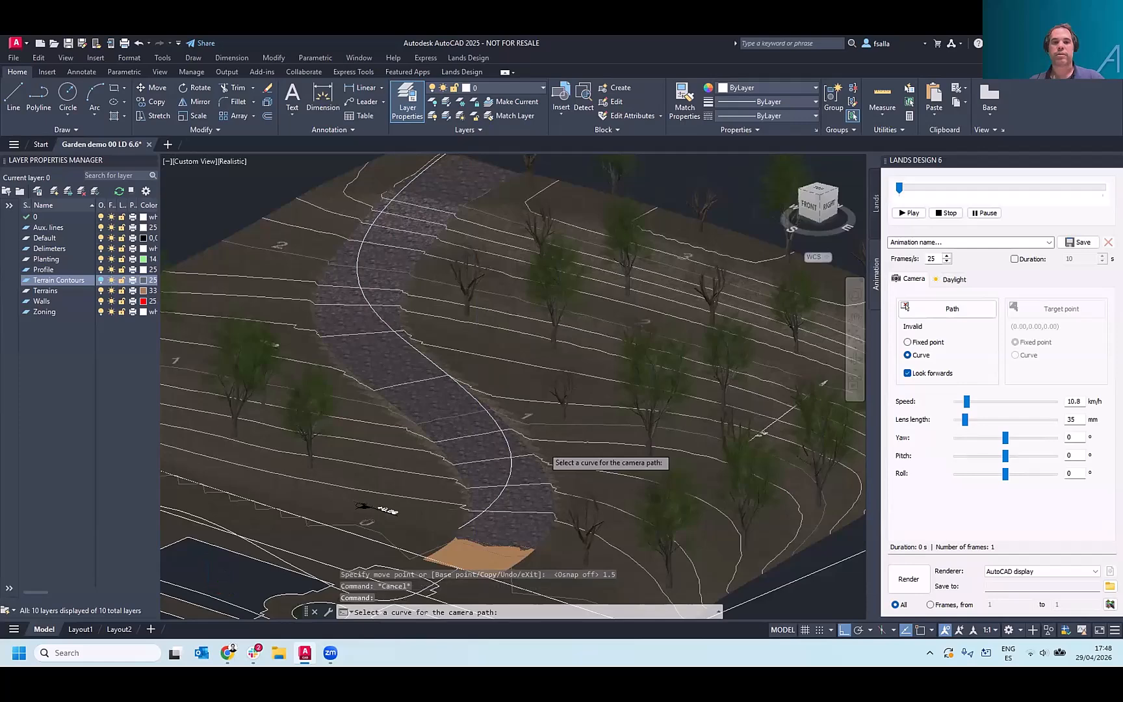
scroll(548, 459, down, 3)
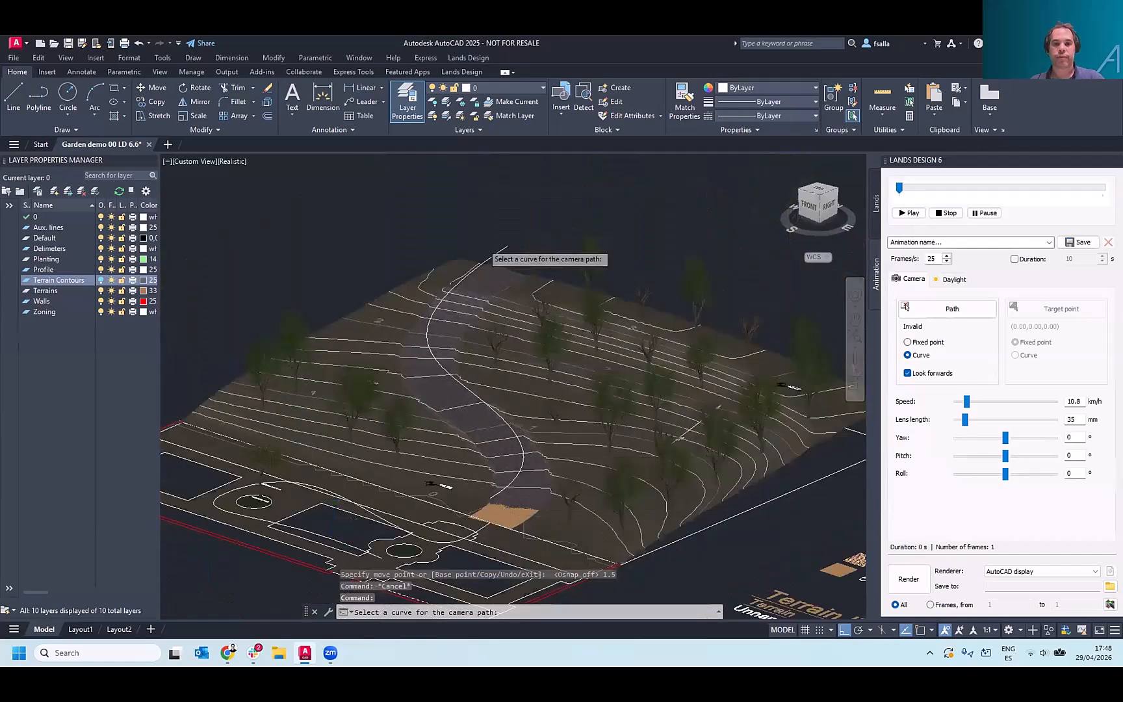
scroll(492, 250, up, 3)
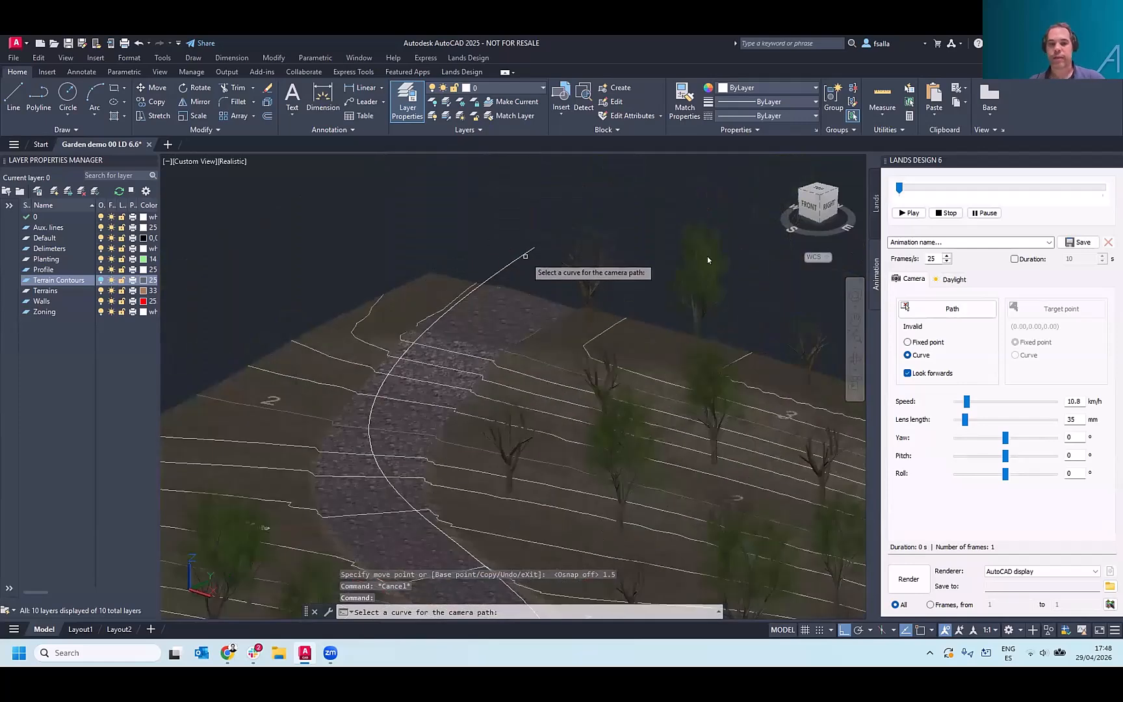
click(516, 253)
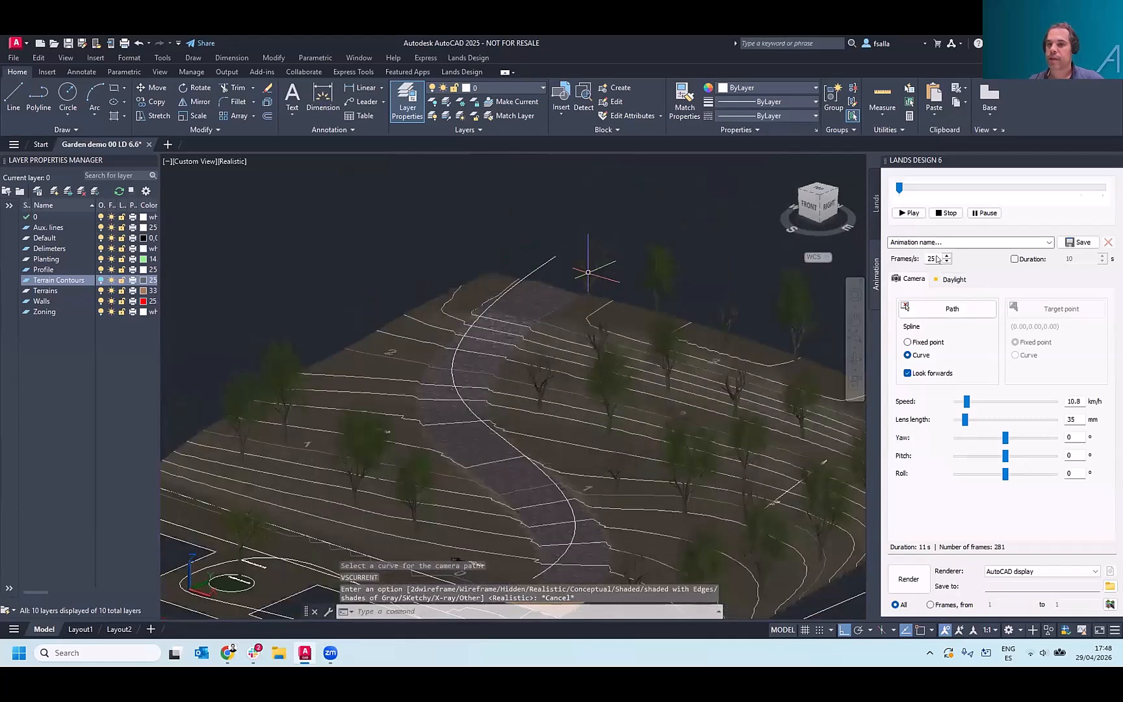
- Enable a fixed animation duration of 10 seconds and play the camera animation along the path
click(1015, 259)
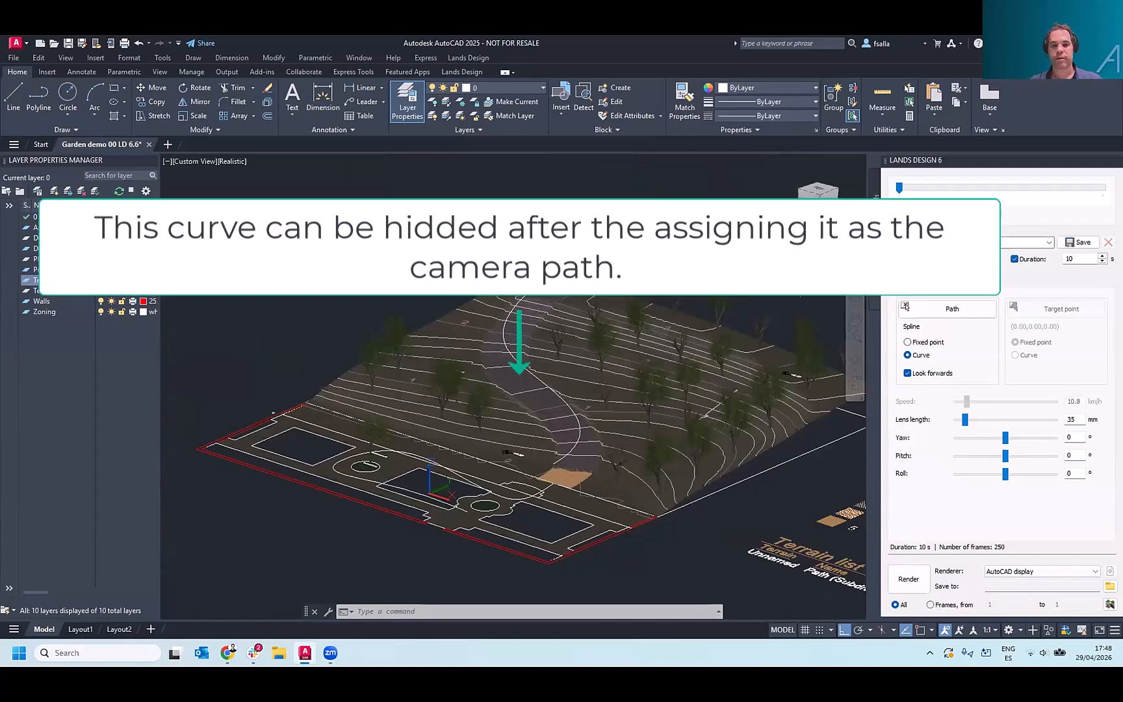
click(907, 211)
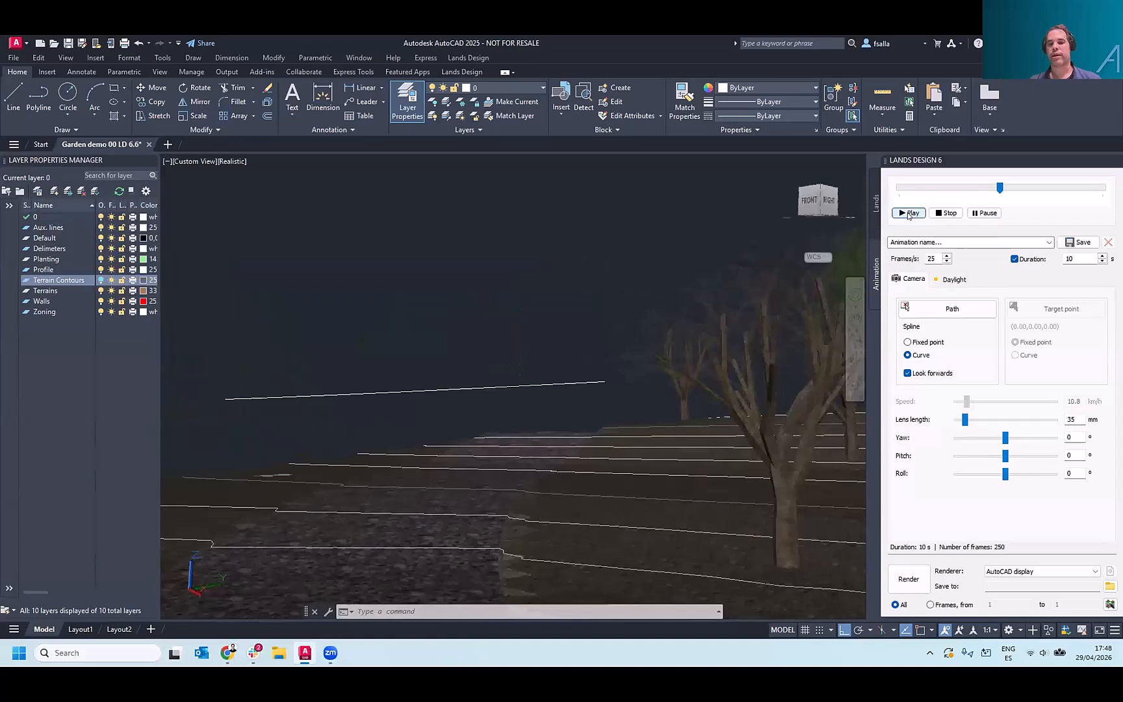
click(908, 213)
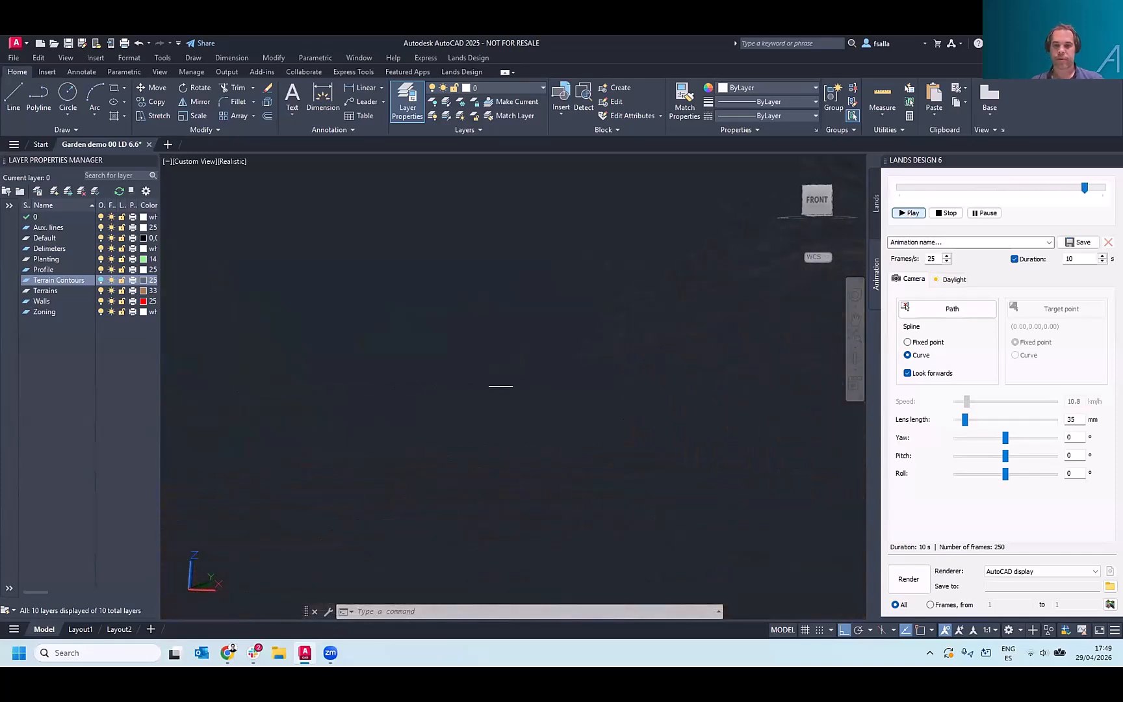
- Examine the raised camera path curve and the planted terrain from the side
scroll(514, 366, down, 5)
shift+middle_drag(669, 383, 539, 390)
scroll(657, 435, up, 3)
scroll(658, 424, down, 3)
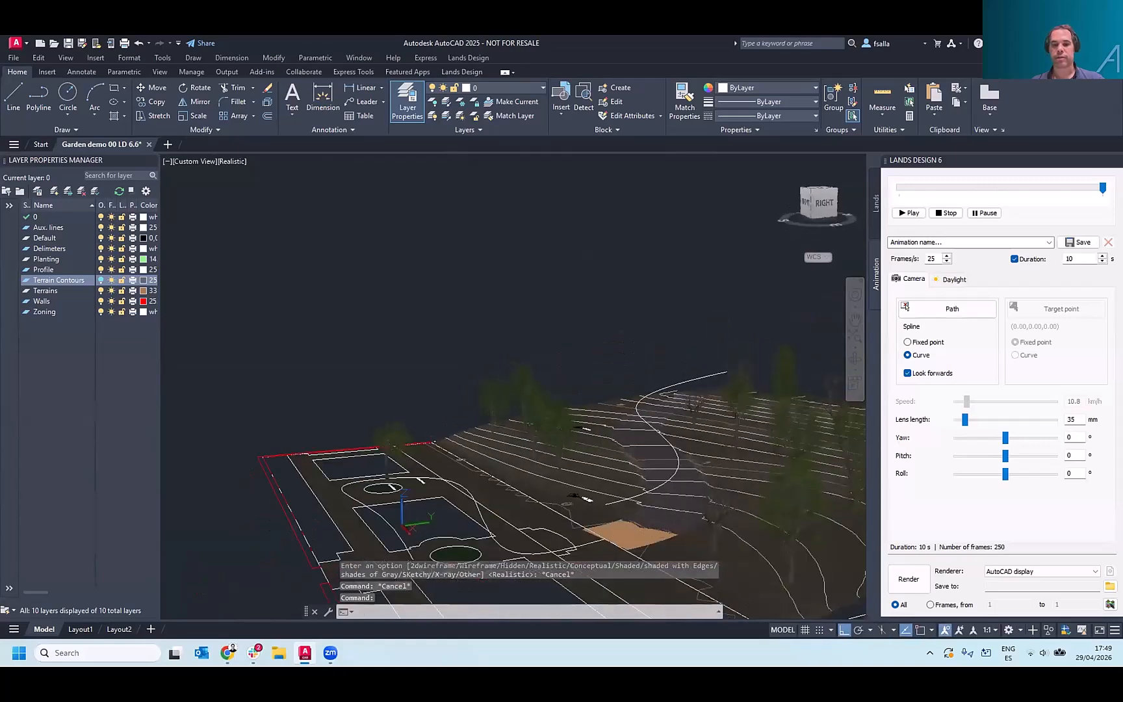
scroll(533, 387, up, 4)
scroll(533, 387, down, 5)
scroll(574, 424, down, 2)
scroll(574, 424, up, 3)
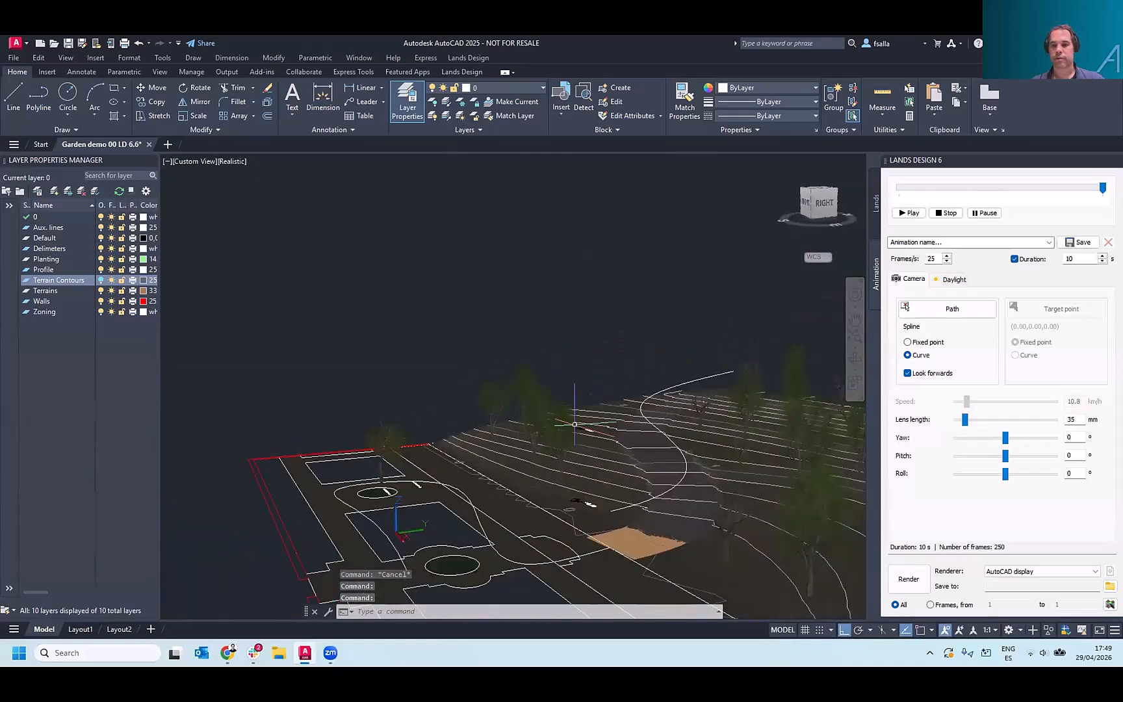
middle_drag(575, 423, 501, 371)
scroll(503, 371, up, 5)
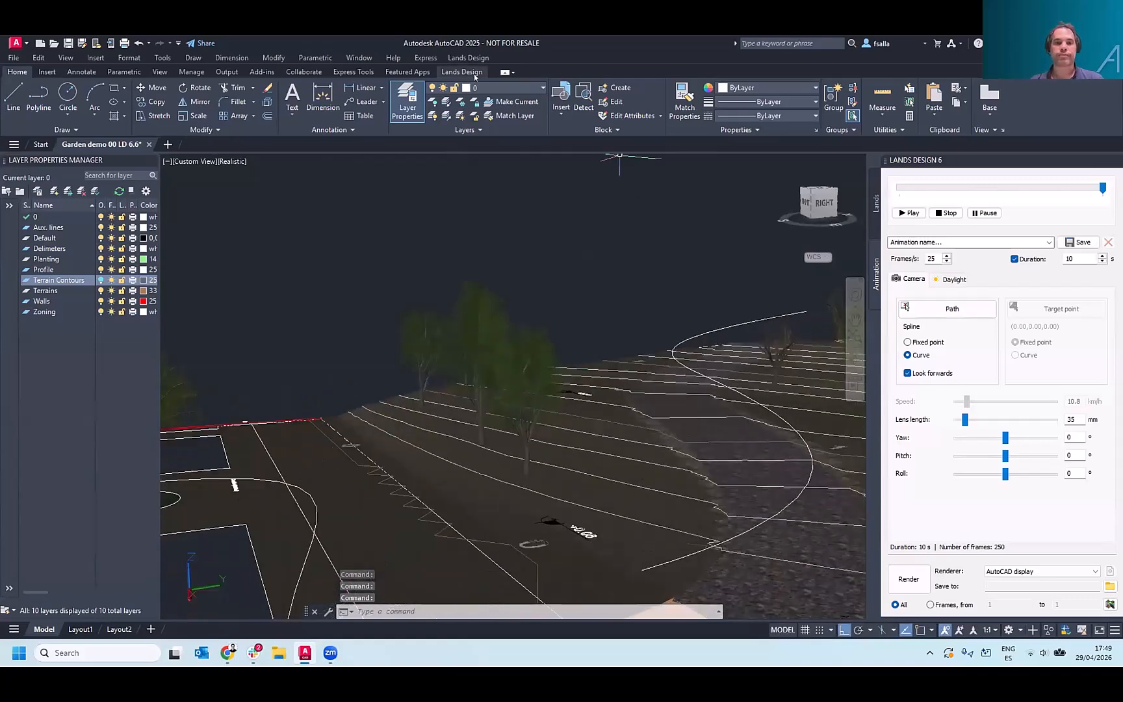
- Explore the terrain path and garden in Walk Mode at eye level, and leave the mode
click(462, 71)
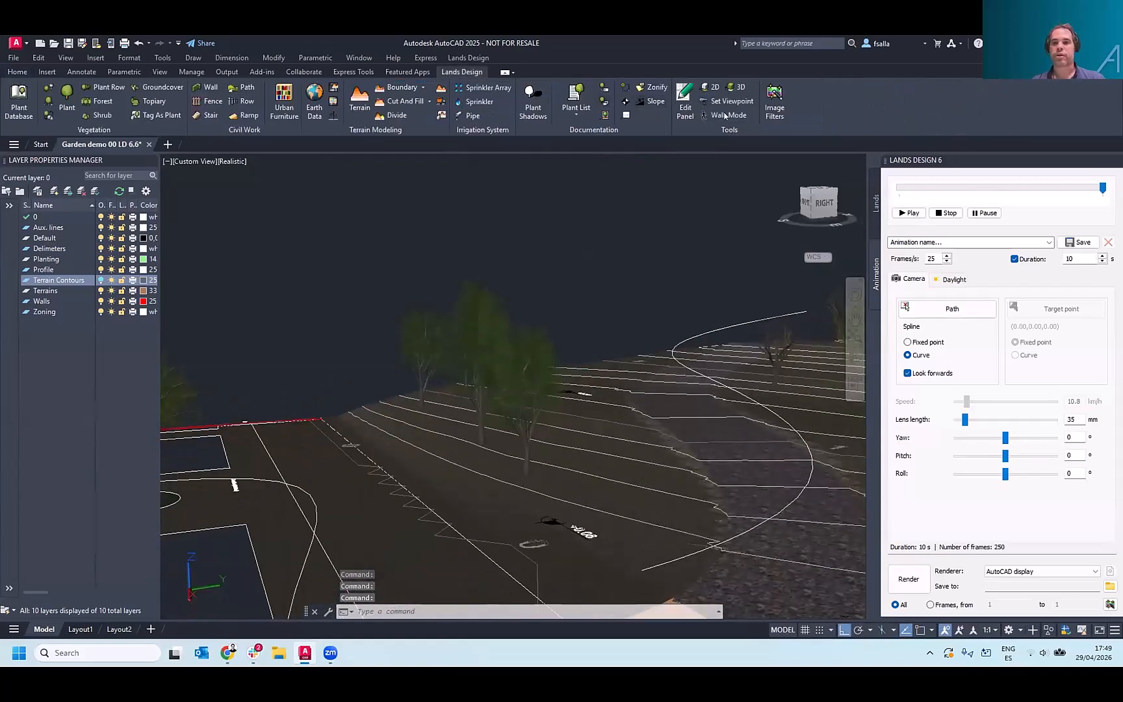
click(728, 115)
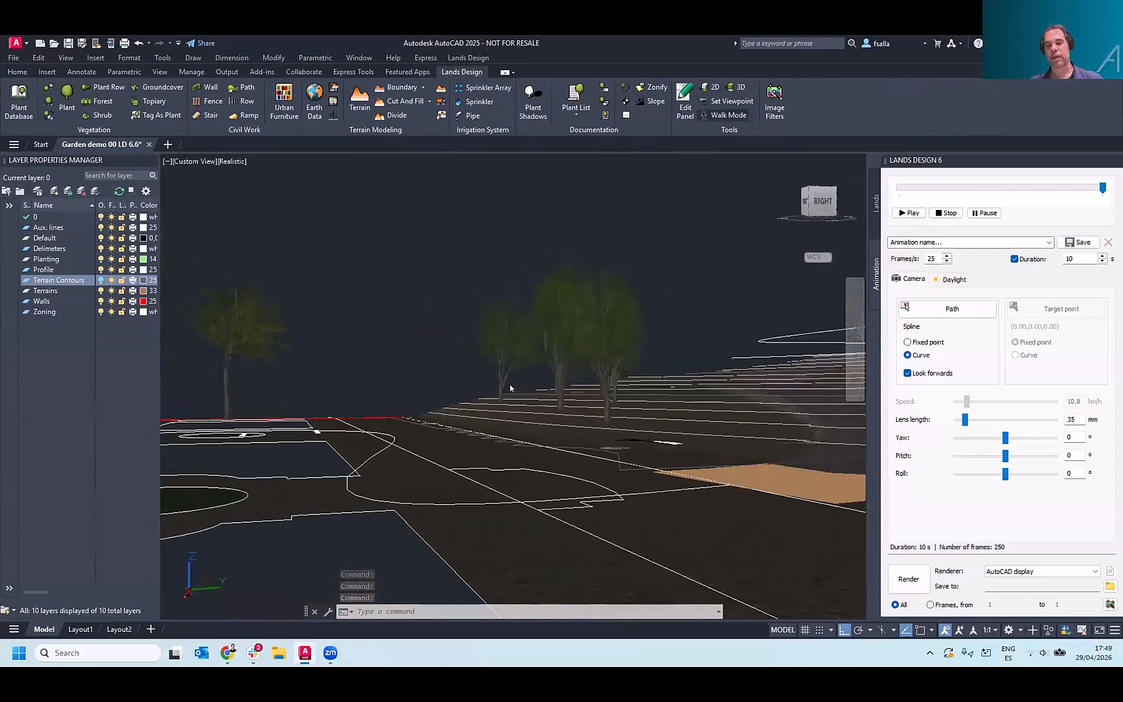
key(w)
key(w)
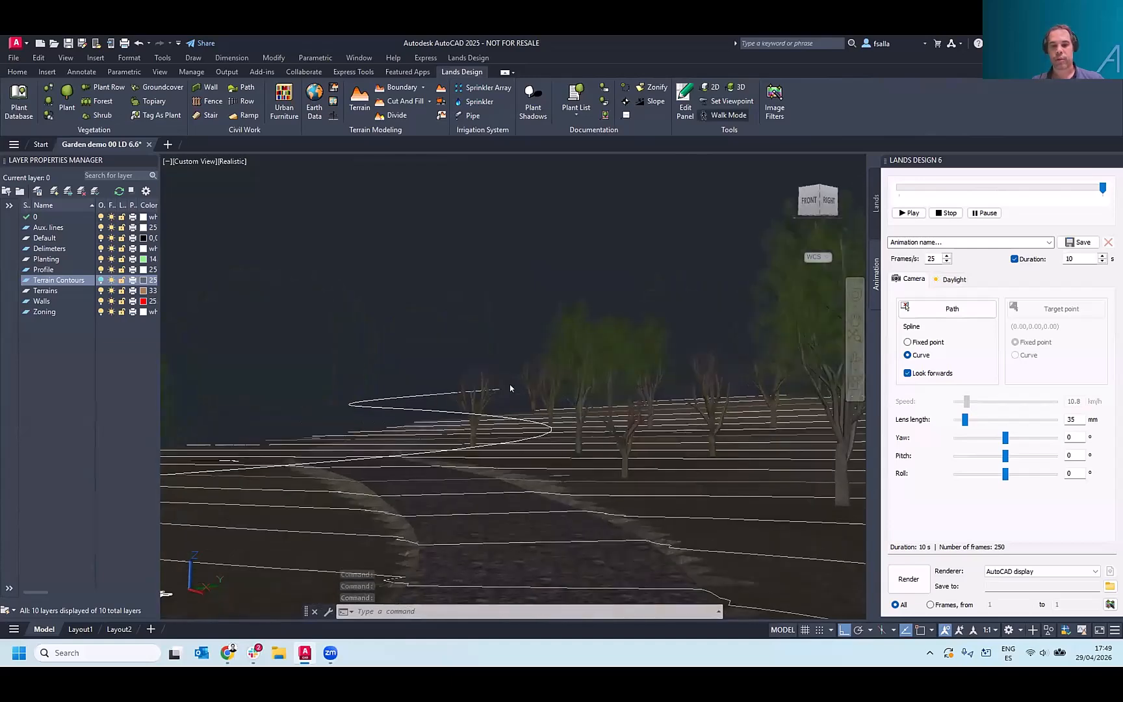
key(w)
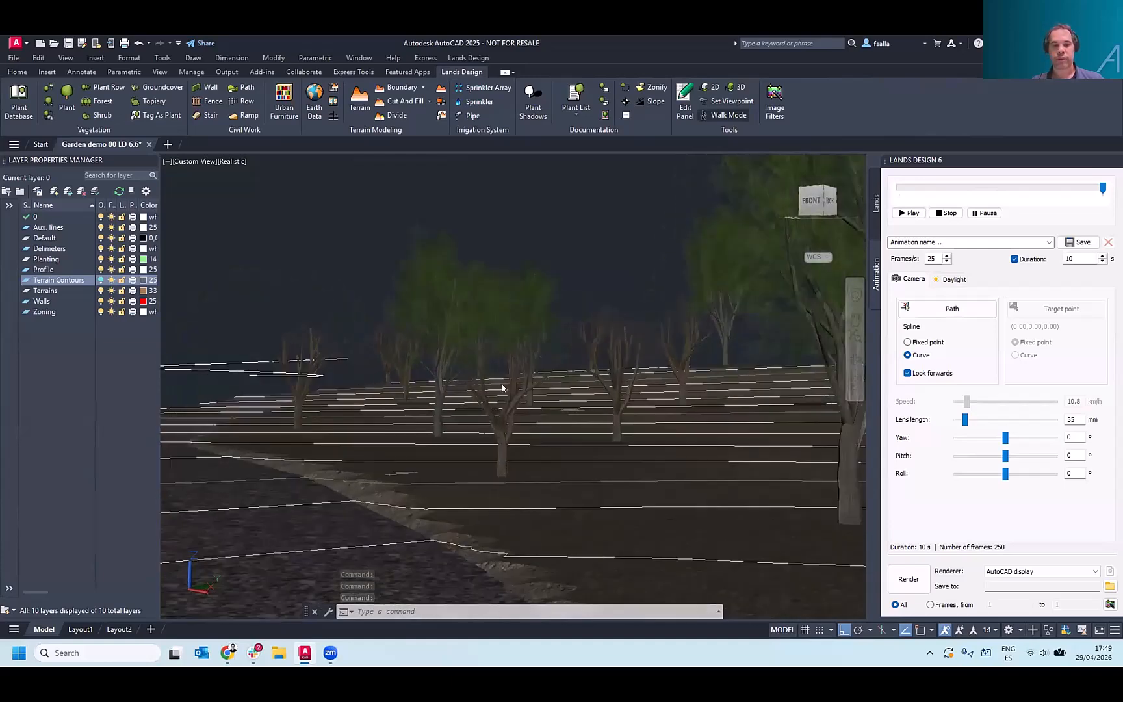
key(w)
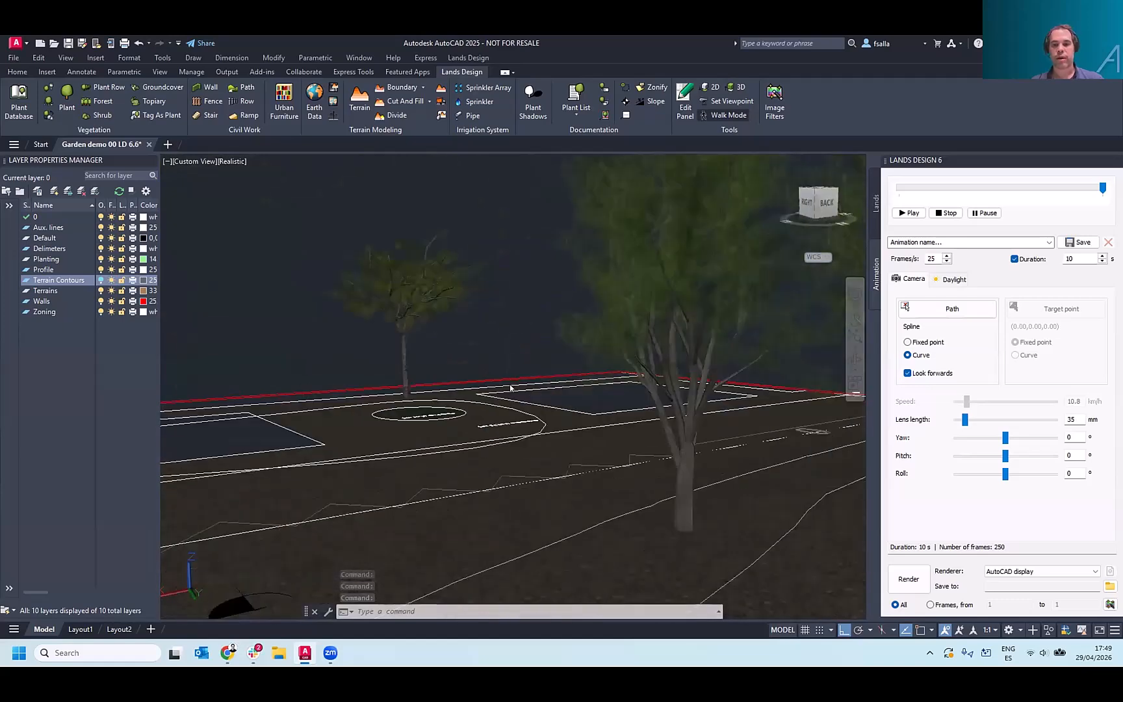
key(Escape)
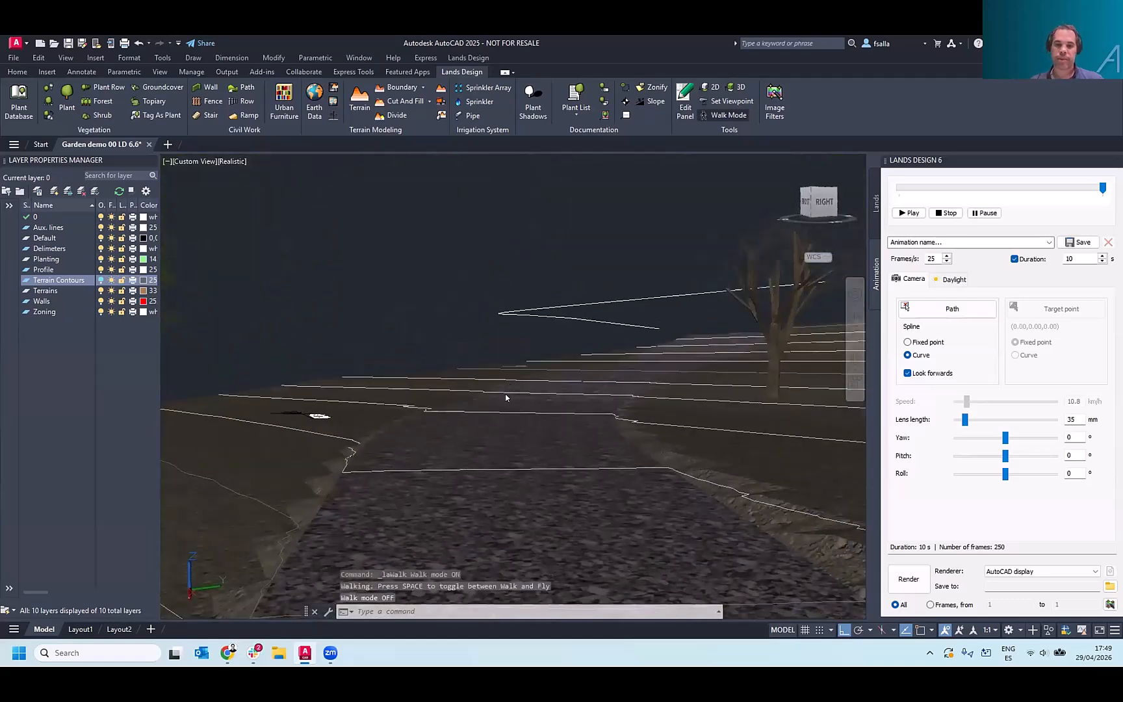
- Examine the whole garden together with its zoning and terrain lists from an elevated front view
shift+right_click(480, 429)
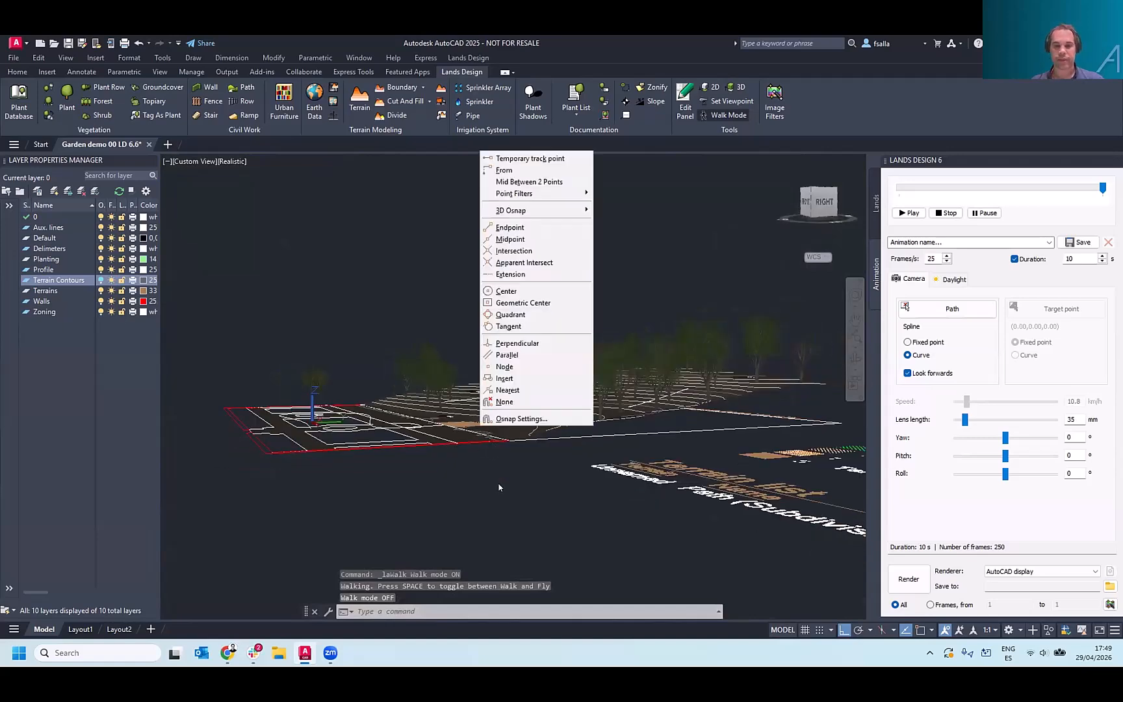
click(500, 484)
scroll(477, 446, down, 3)
click(491, 479)
shift+middle_drag(481, 439, 484, 468)
mouse_move(467, 418)
shift+middle_down()
mouse_move(541, 499)
mouse_move(589, 469)
mouse_move(562, 469)
mouse_move(474, 426)
shift+middle_up()
scroll(524, 445, down, 4)
scroll(537, 456, up, 2)
scroll(549, 458, up, 2)
shift+middle_drag(430, 418, 322, 510)
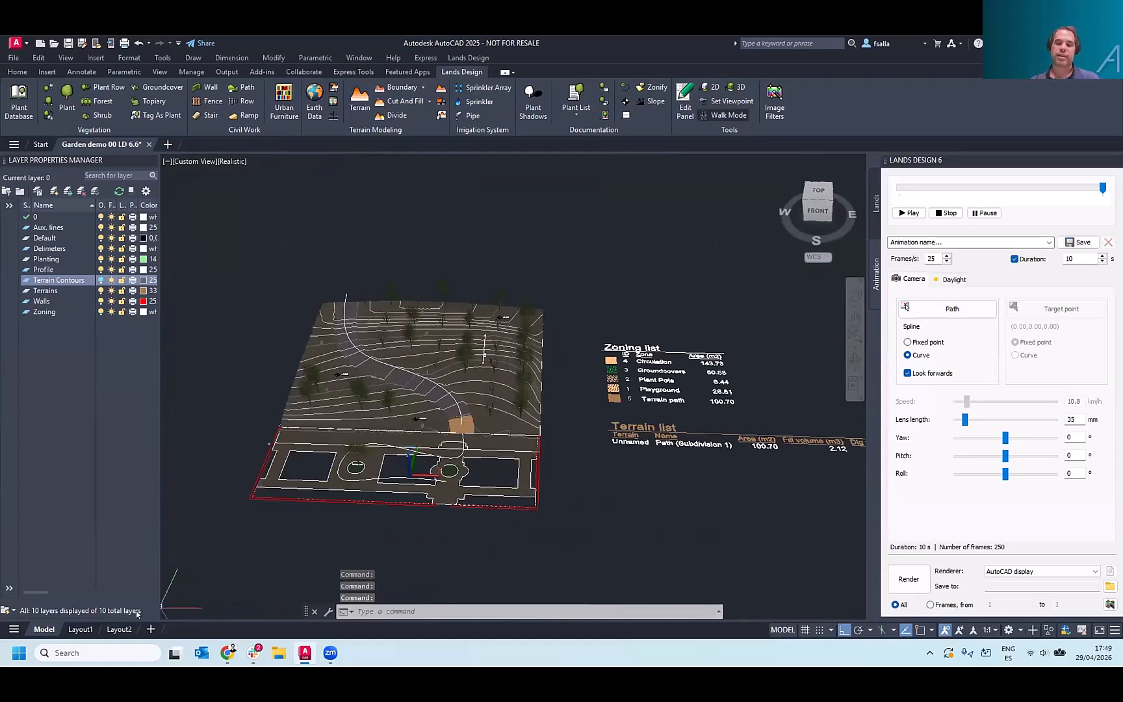
- Review the garden plan on Layout2, and return to model space to inspect the 3D garden and its lists
click(121, 629)
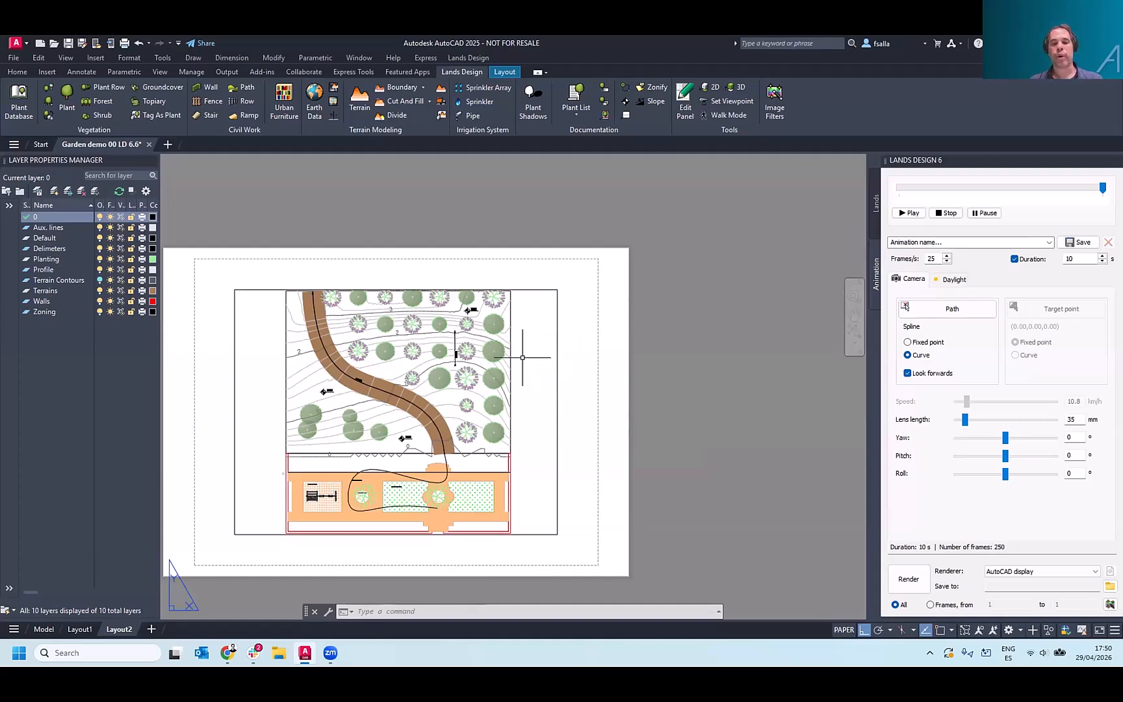
middle_drag(425, 432, 468, 419)
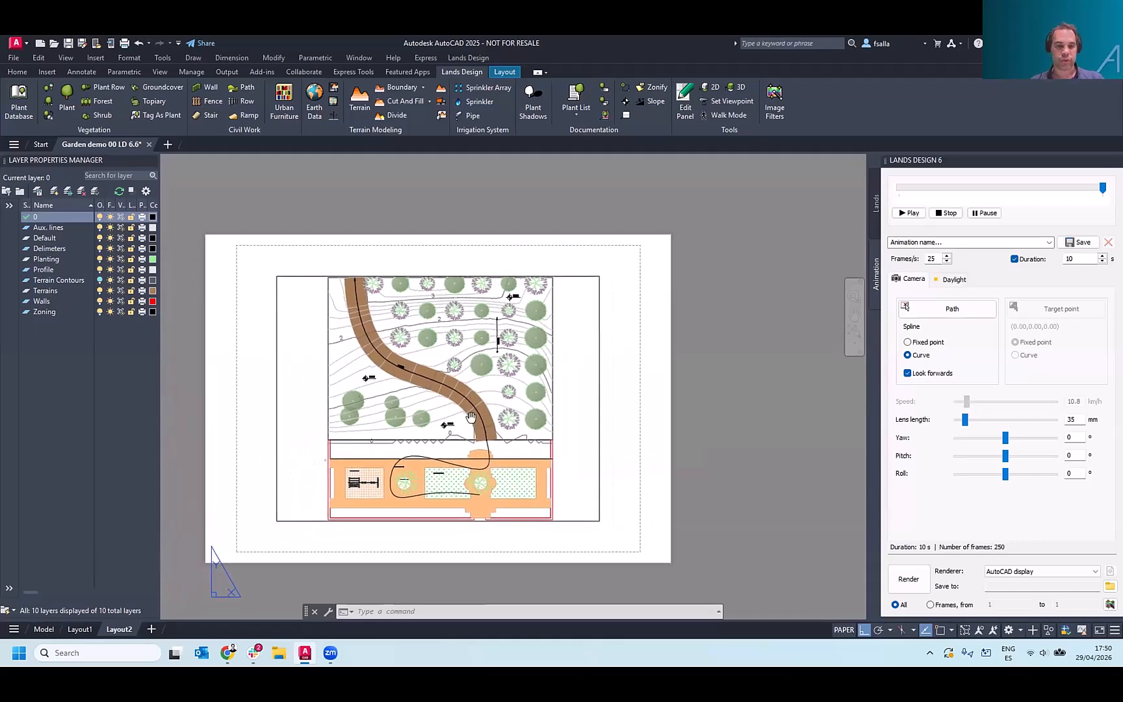
click(43, 629)
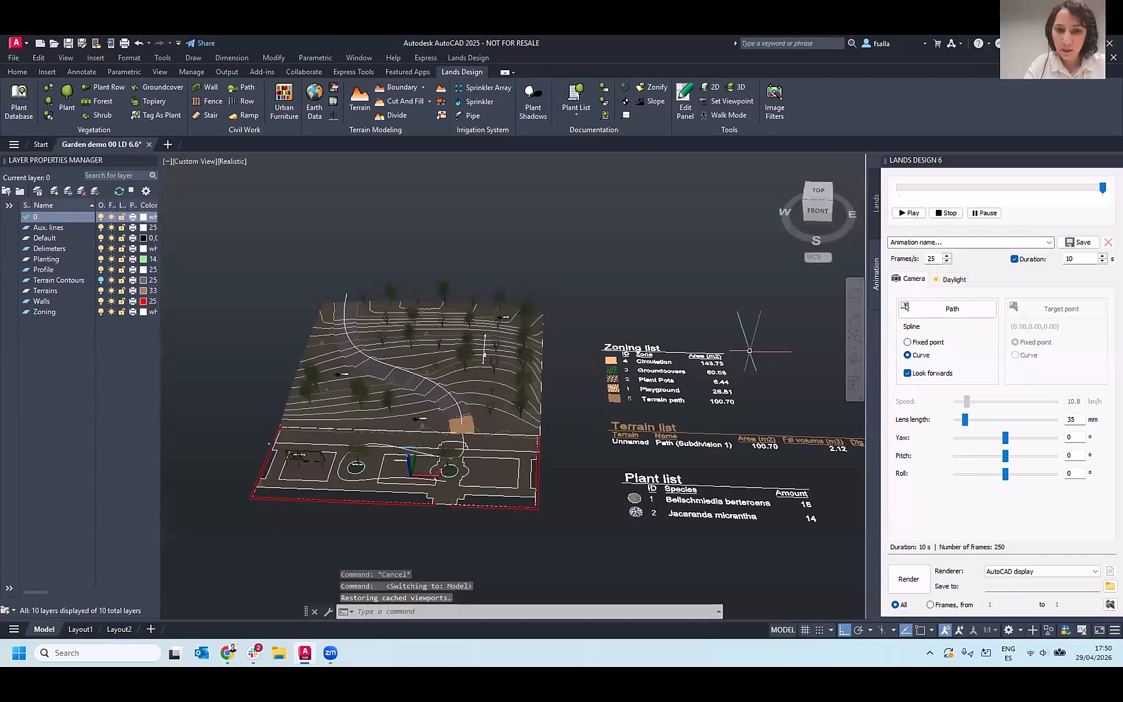
middle_drag(416, 362, 494, 351)
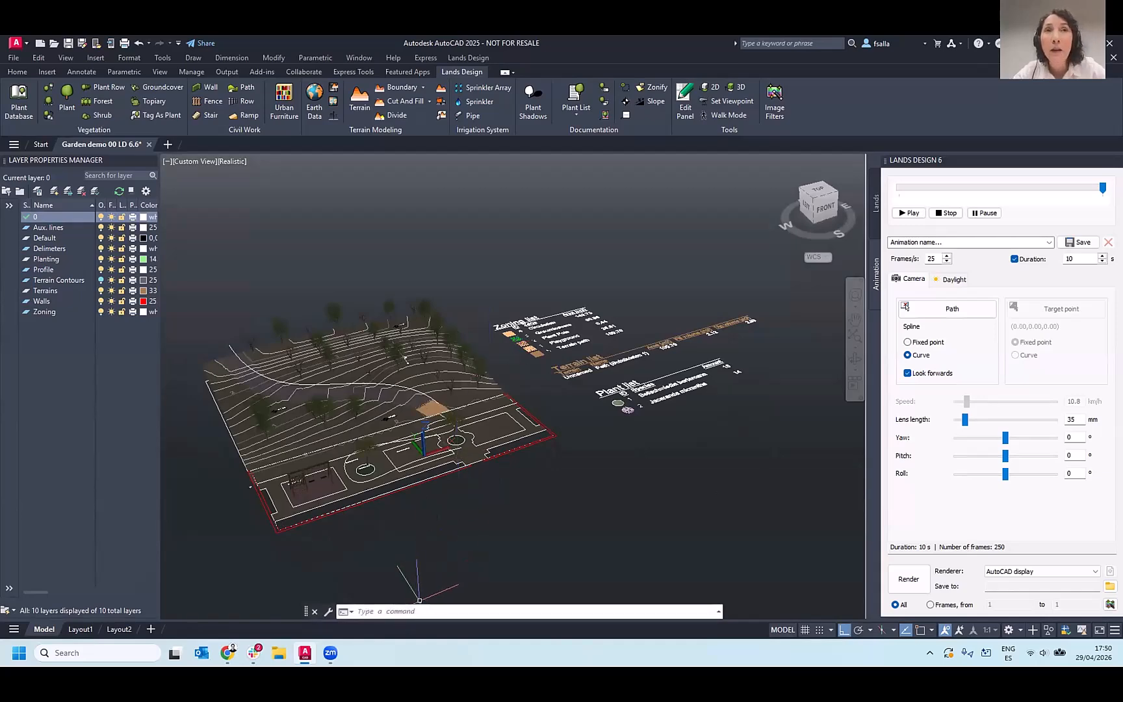
scroll(250, 479, up, 2)
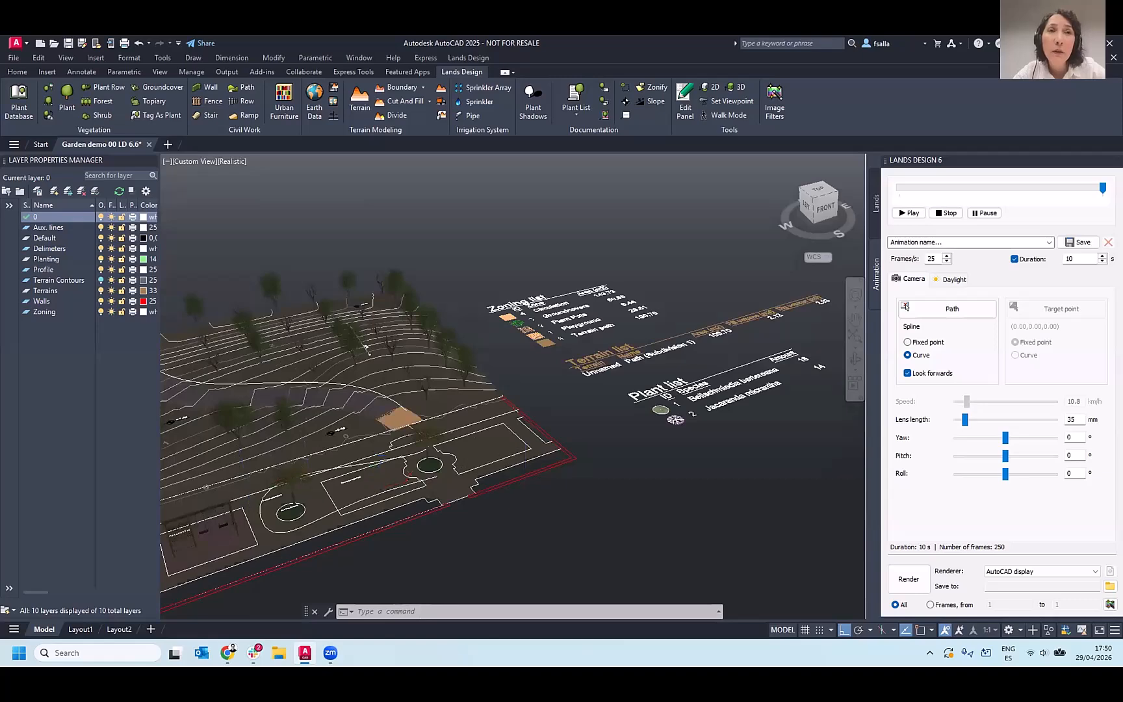
- Examine the planted terrain with its zoning, terrain and plant lists from a more distant 3D view
scroll(531, 473, down, 5)
scroll(454, 469, up, 2)
scroll(359, 435, up, 2)
shift+middle_drag(423, 393, 336, 425)
scroll(364, 416, down, 2)
scroll(351, 423, up, 2)
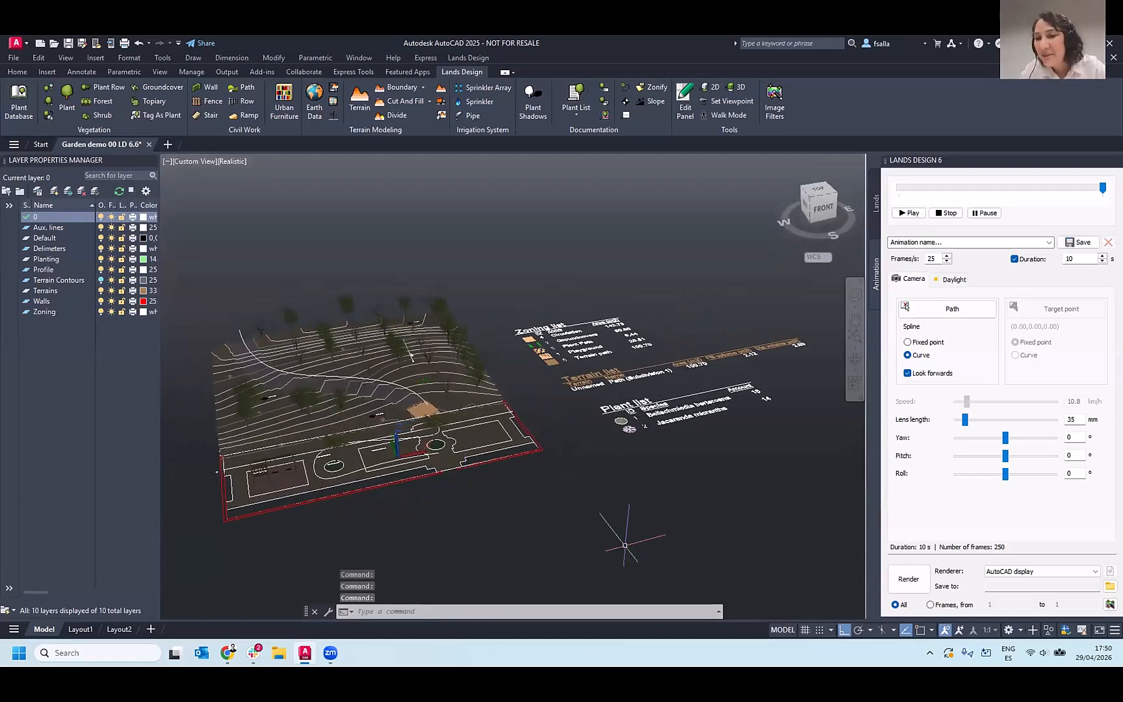
click(564, 518)
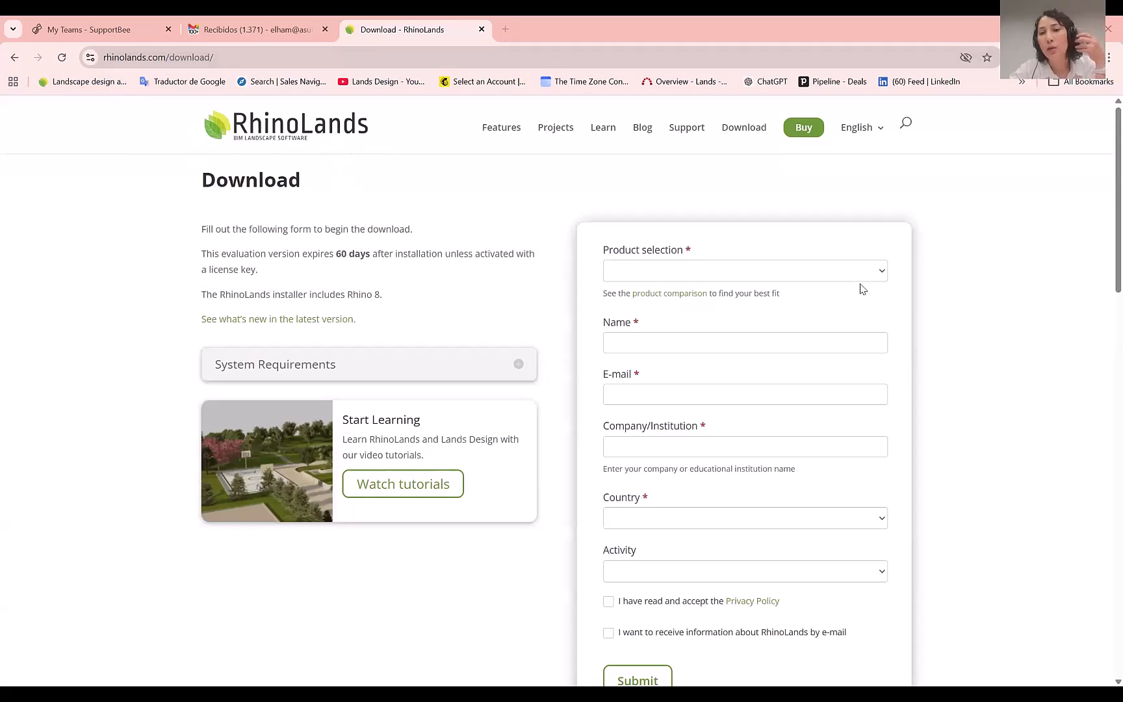
- Switch to the browser's RhinoLands download page and review the product options and system requirements
click(708, 271)
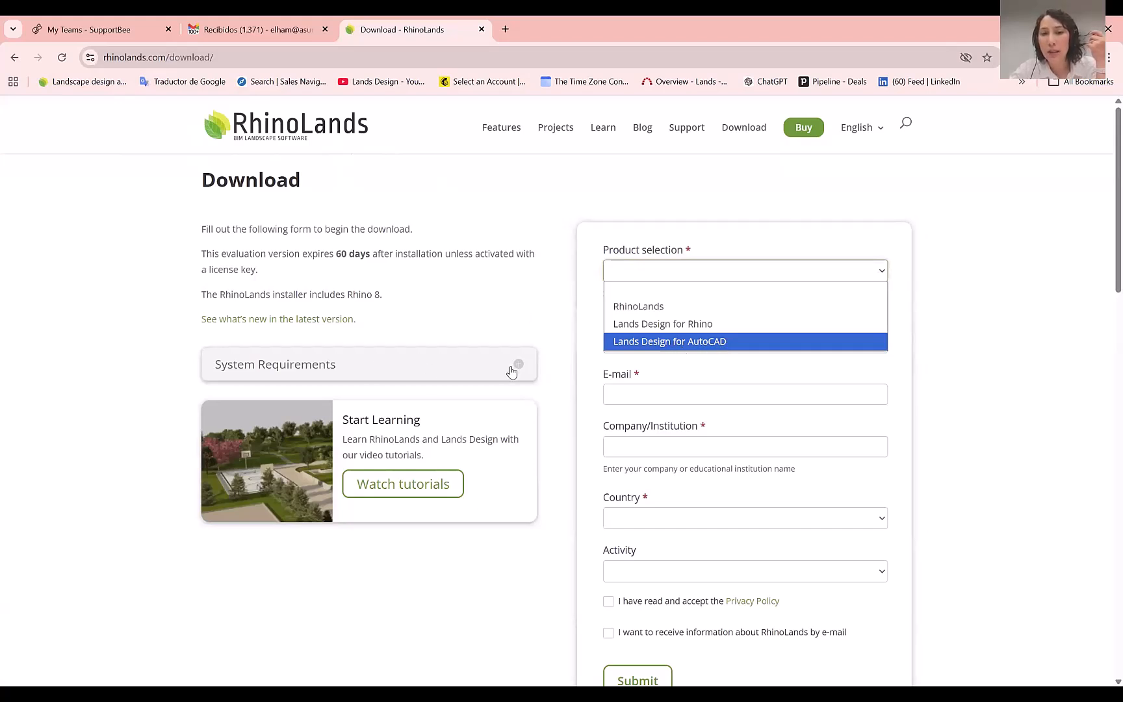
click(411, 356)
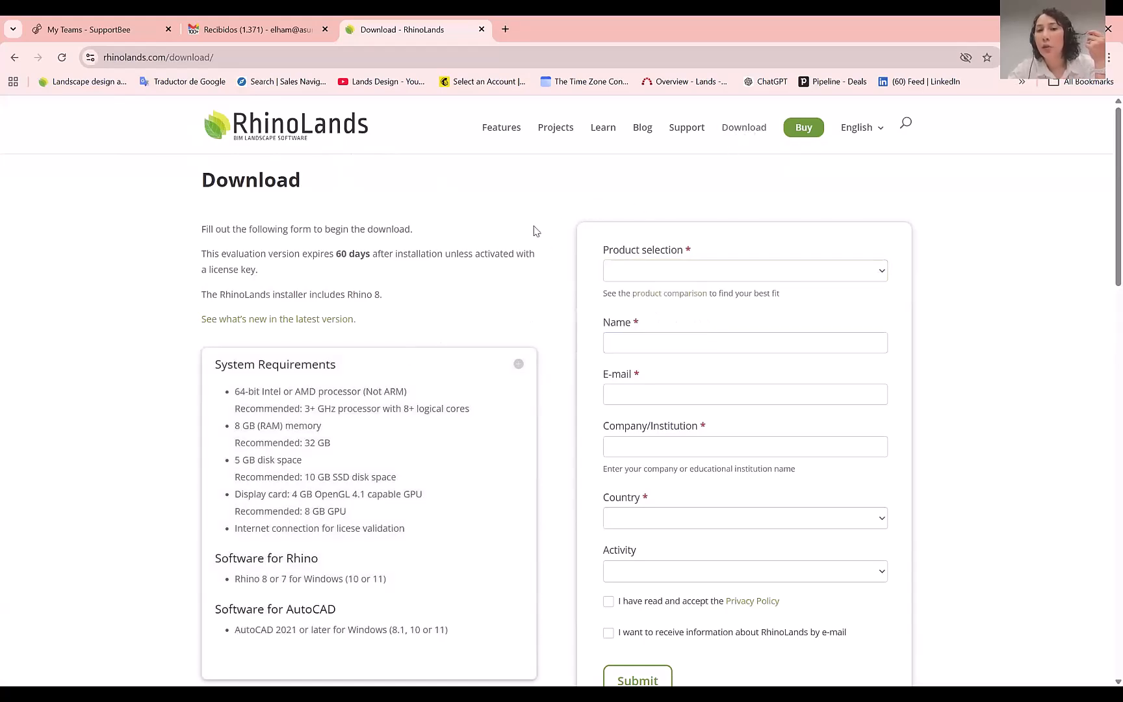
scroll(550, 271, down, 6)
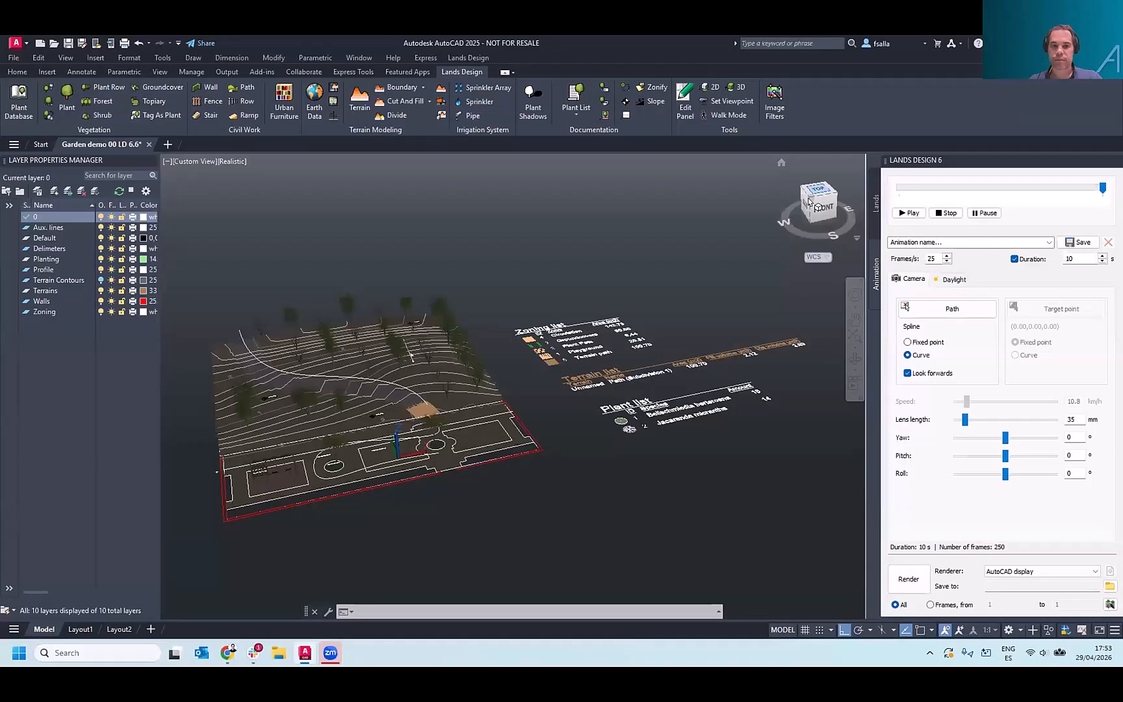
- Return to the AutoCAD drawing and show the garden from the top with the 2D plant display
click(817, 189)
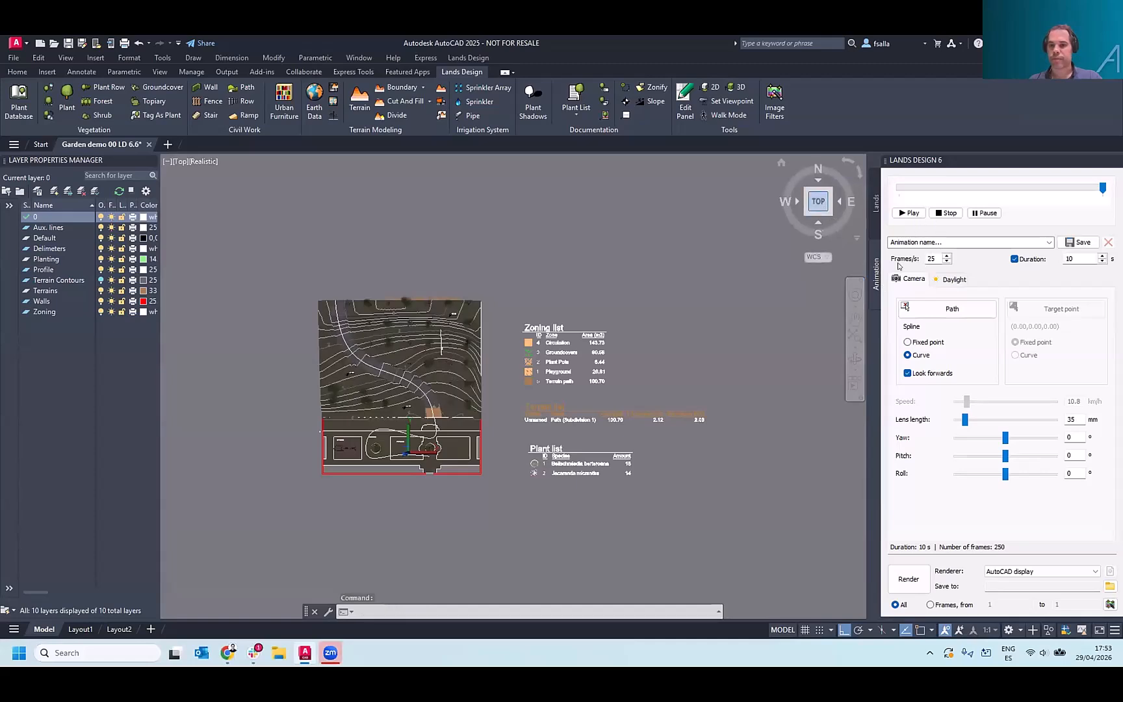
click(875, 203)
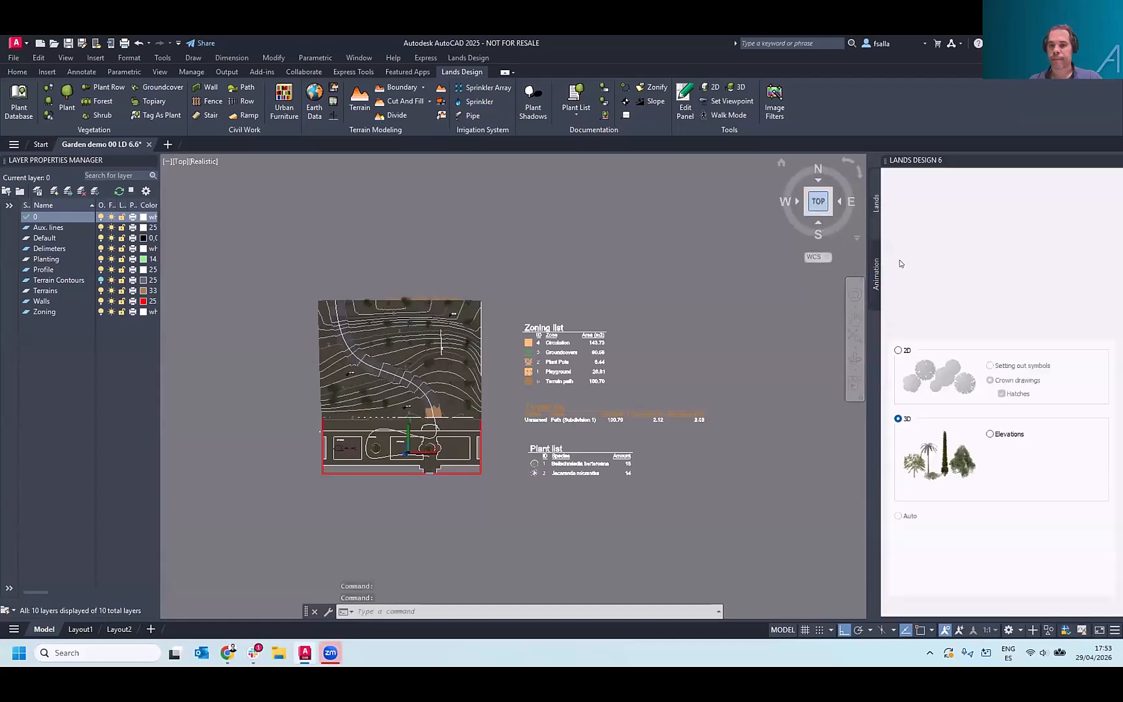
click(897, 352)
scroll(512, 387, up, 2)
scroll(513, 382, up, 2)
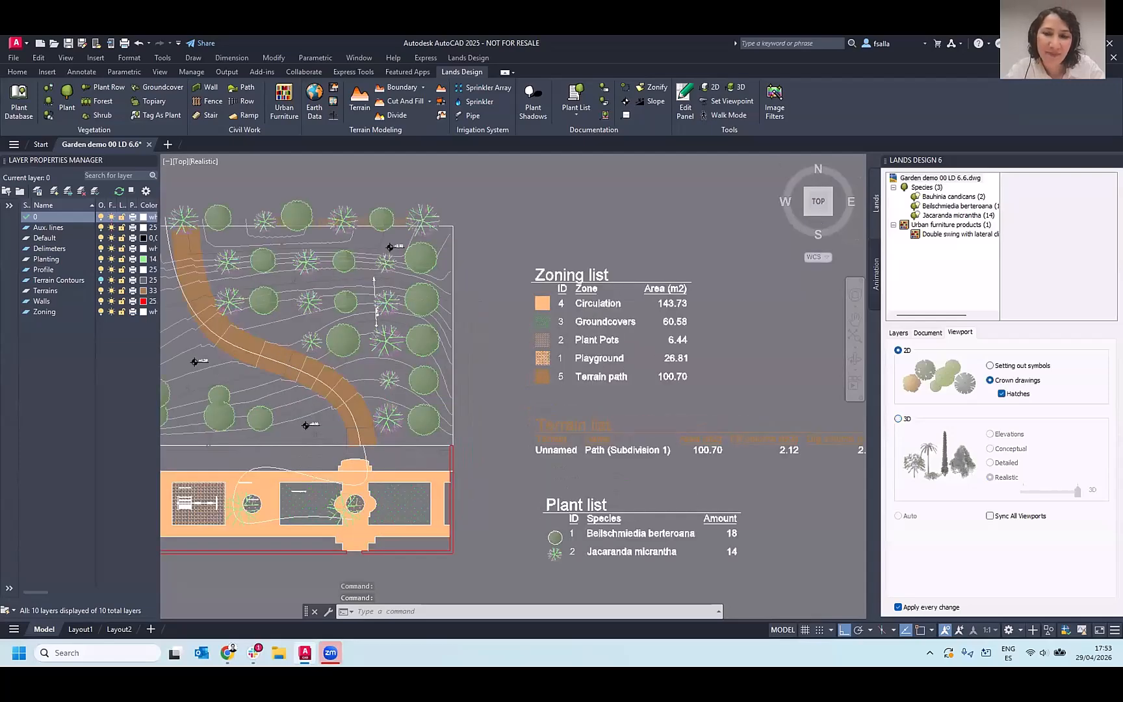
- Start a sprinkler array for the groundcover bed east of the round planter, keeping Diffuser as the sprinkler type
middle_drag(339, 456, 416, 358)
scroll(332, 423, up, 3)
middle_drag(375, 420, 611, 357)
scroll(512, 388, up, 3)
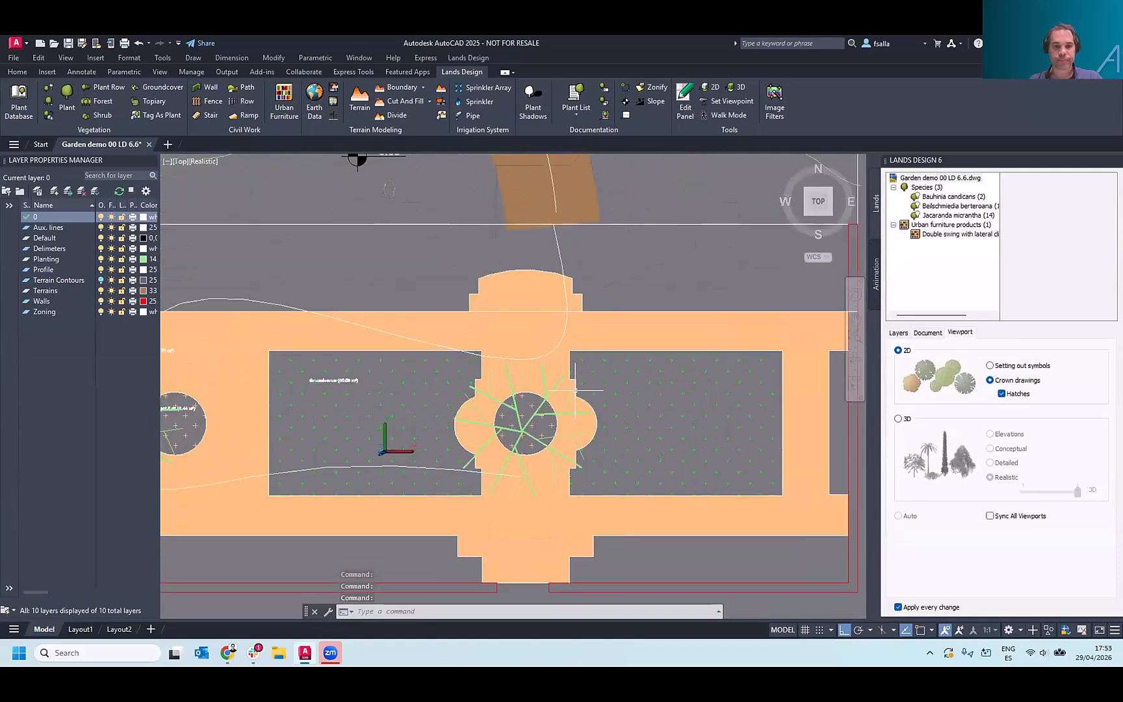
middle_drag(664, 400, 499, 372)
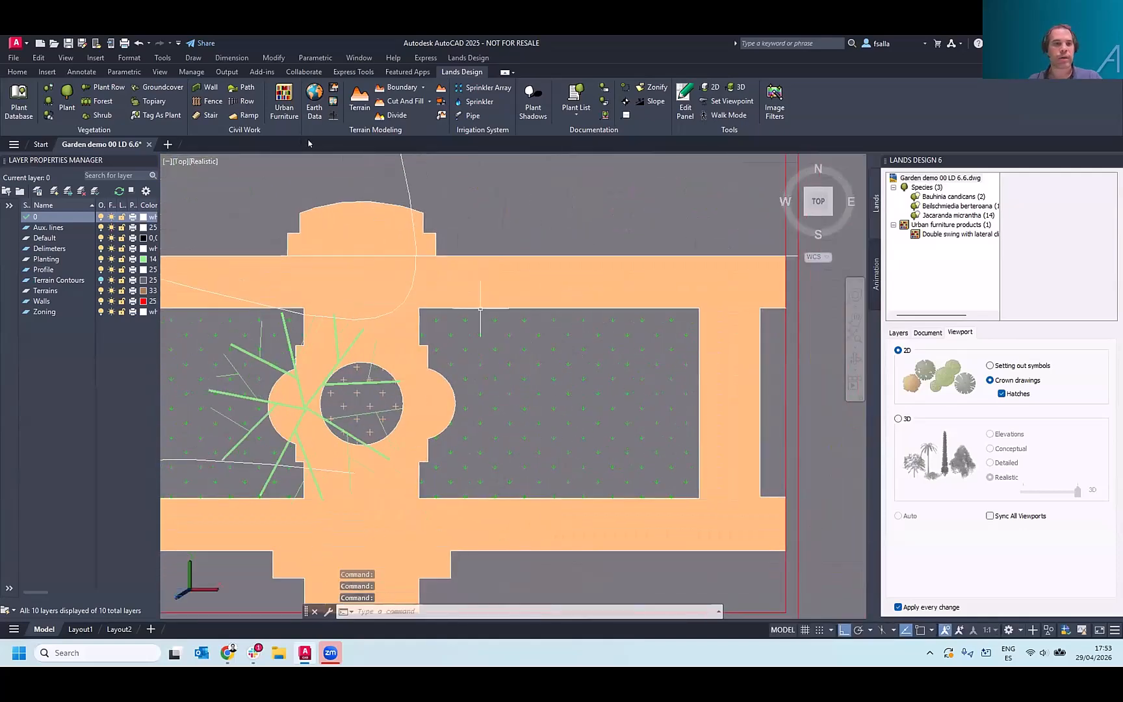
click(471, 89)
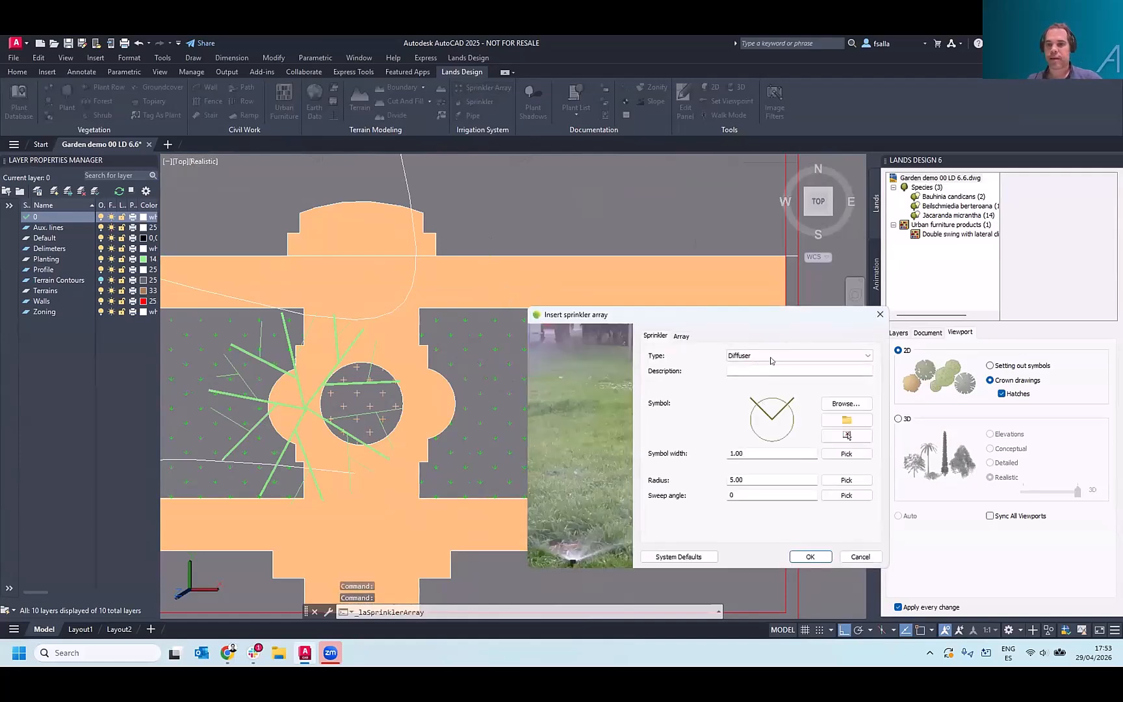
click(779, 359)
click(778, 359)
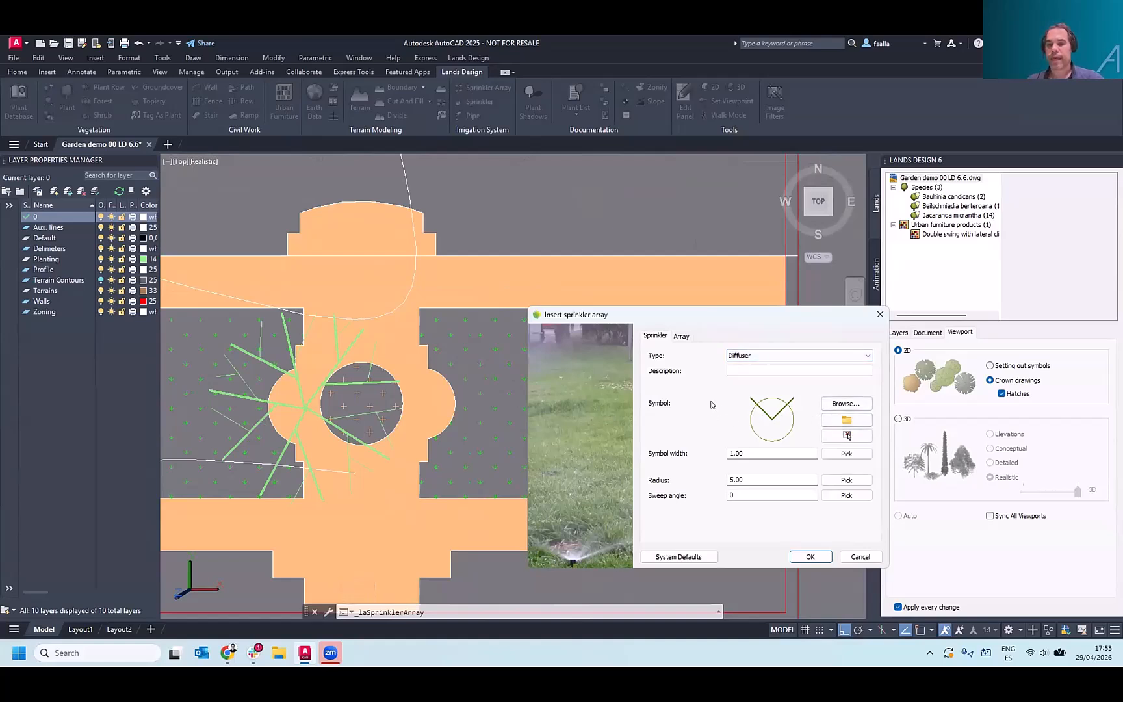
- Choose Square distribution with 60% spacing for the sprinkler array and use the Boundaries option to define its area
click(680, 336)
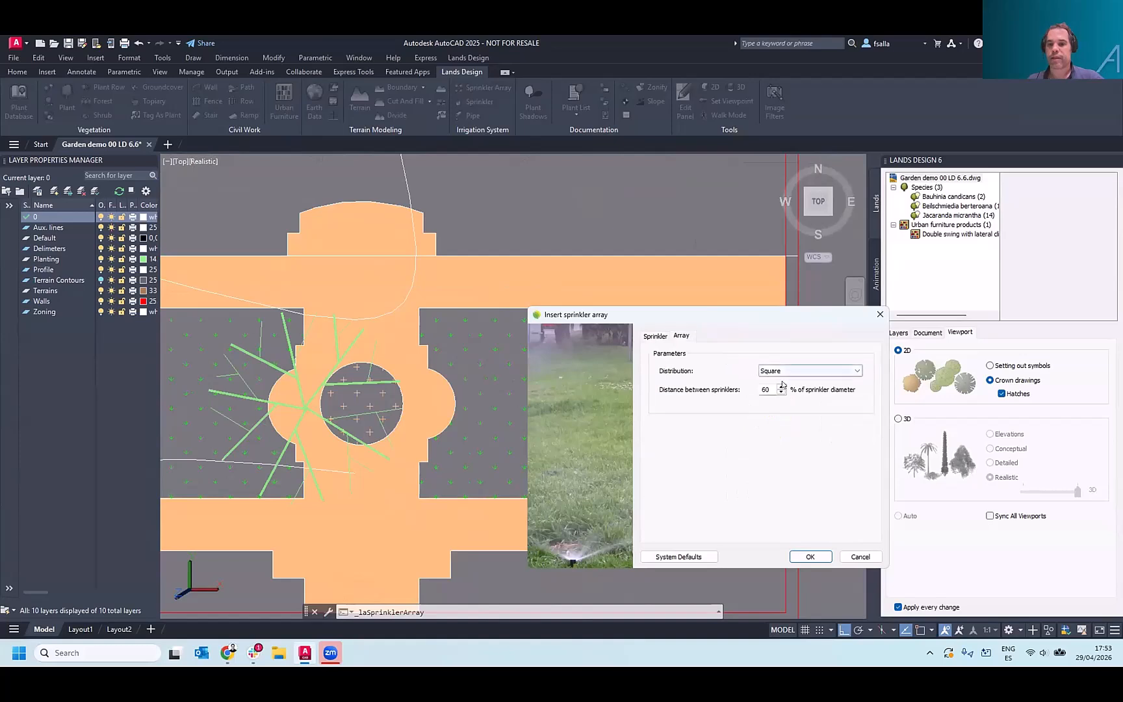
click(787, 371)
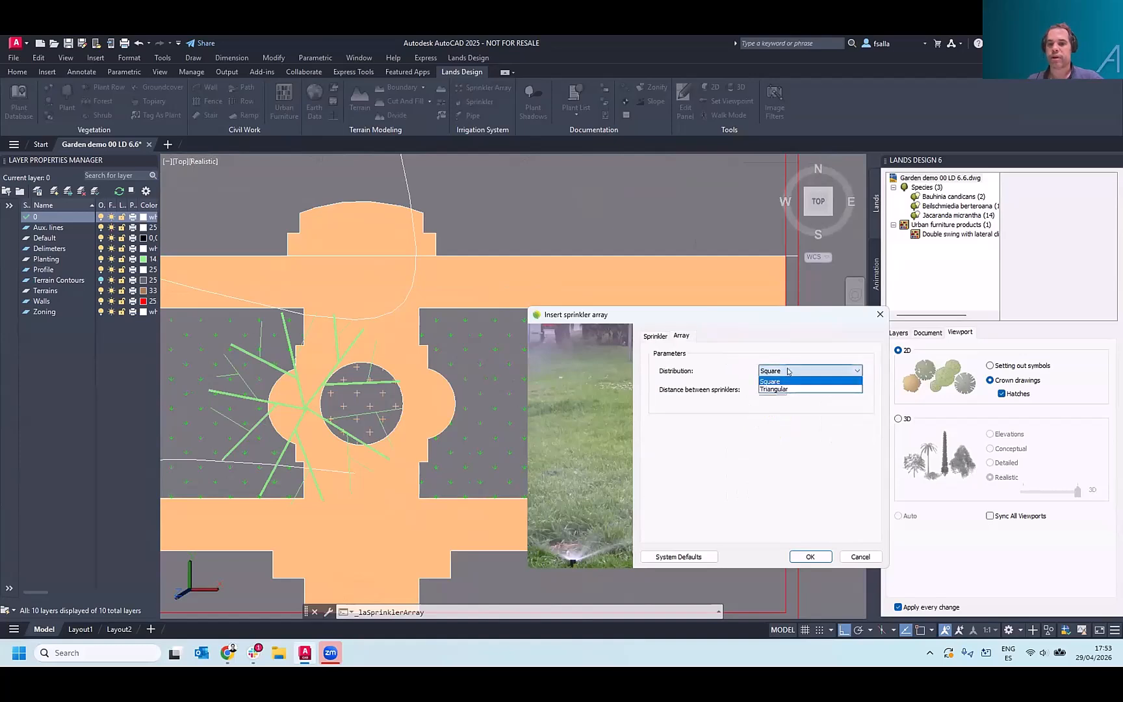
click(788, 378)
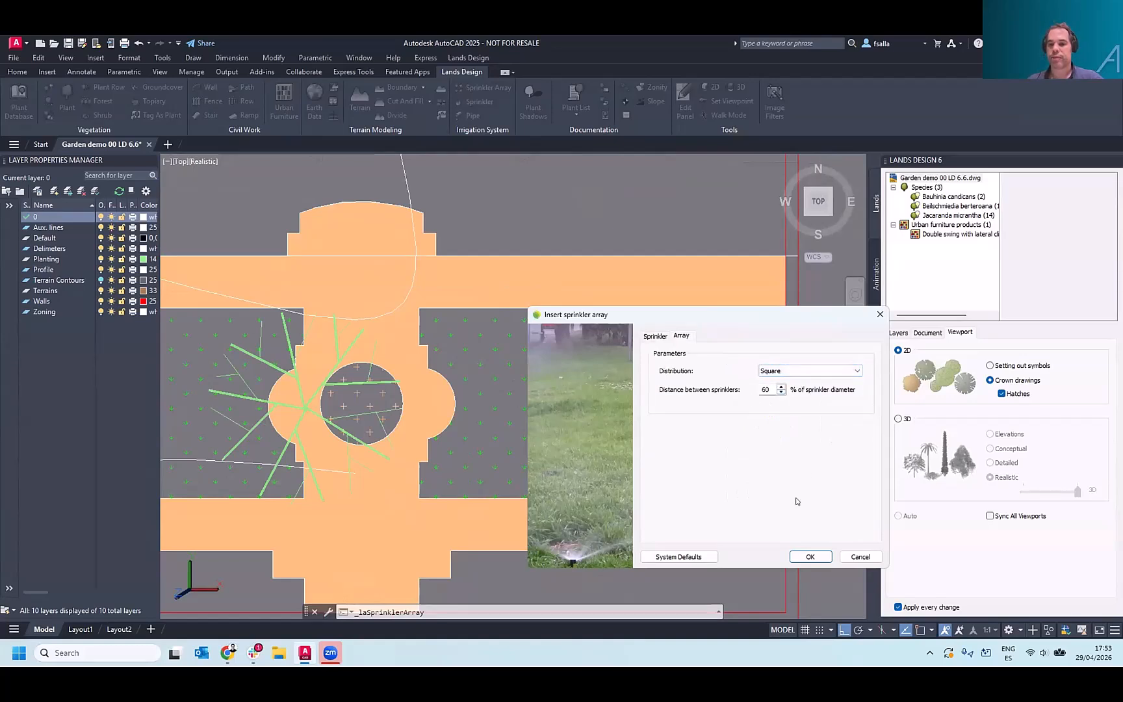
click(809, 557)
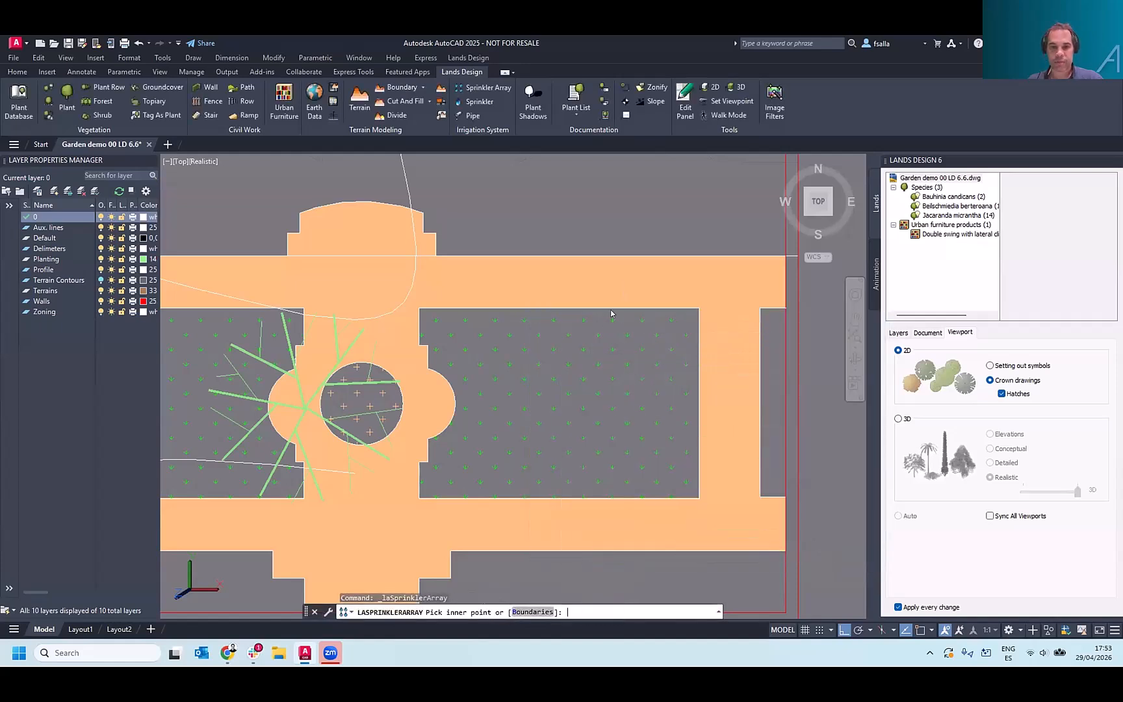
text(b)
key(Return)
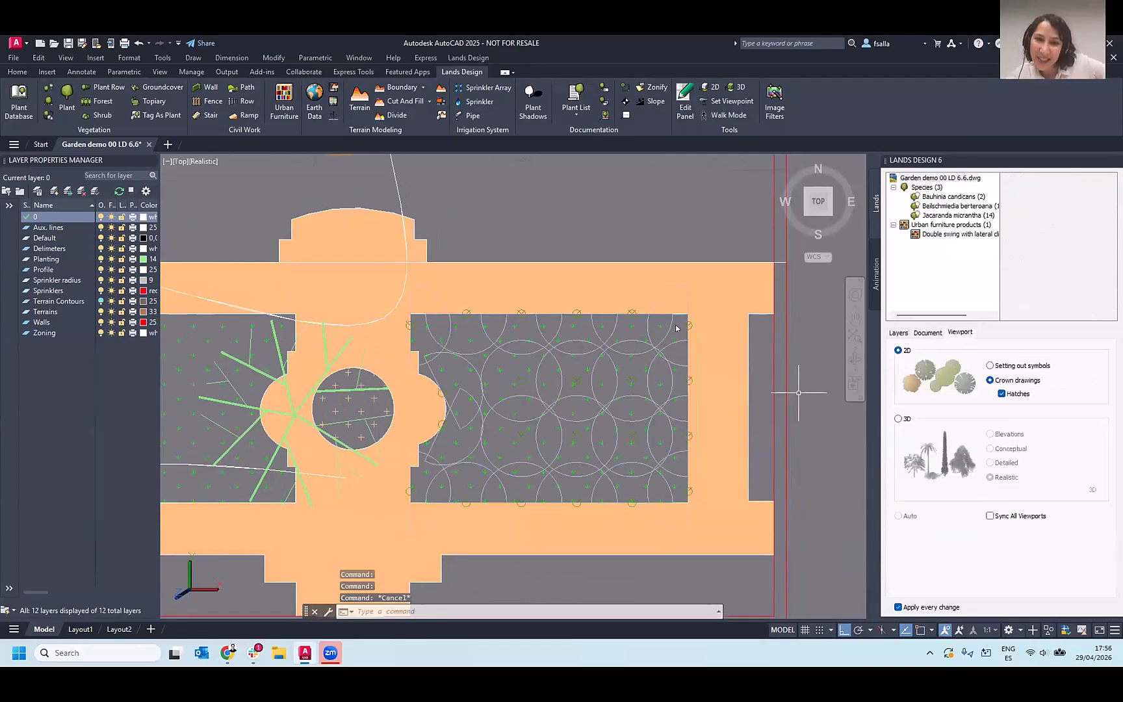
- Ungroup the sprinkler array in the groundcover bed into individual sprinklers
scroll(621, 326, up, 2)
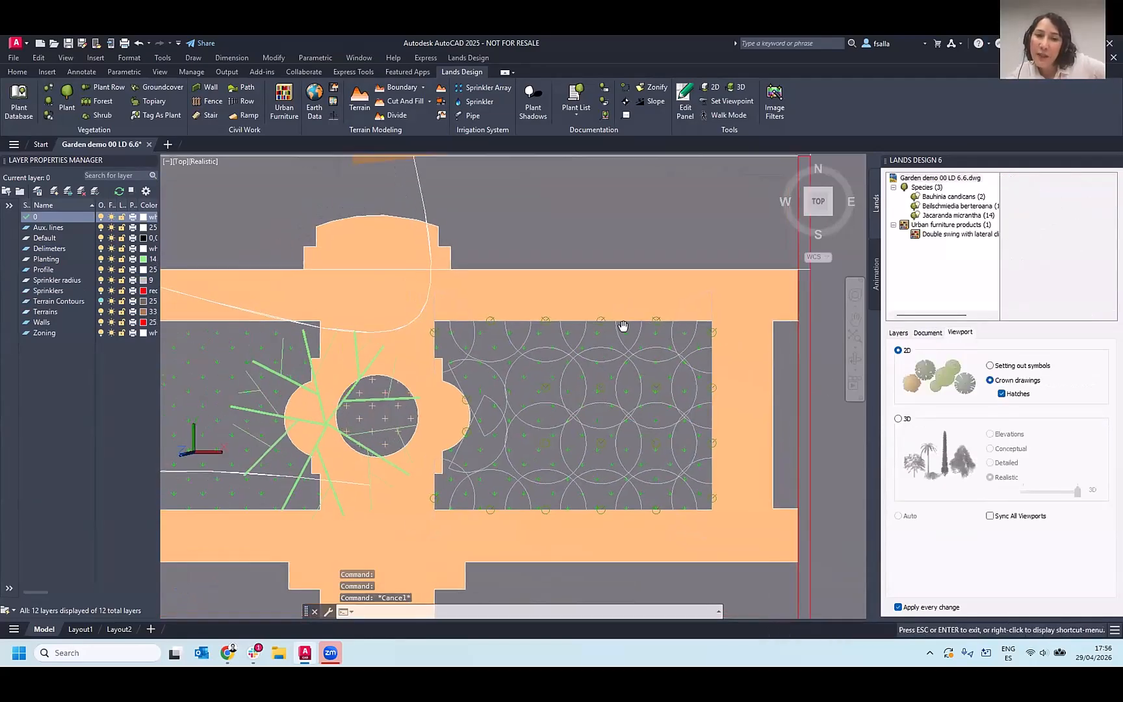
click(553, 336)
click(429, 275)
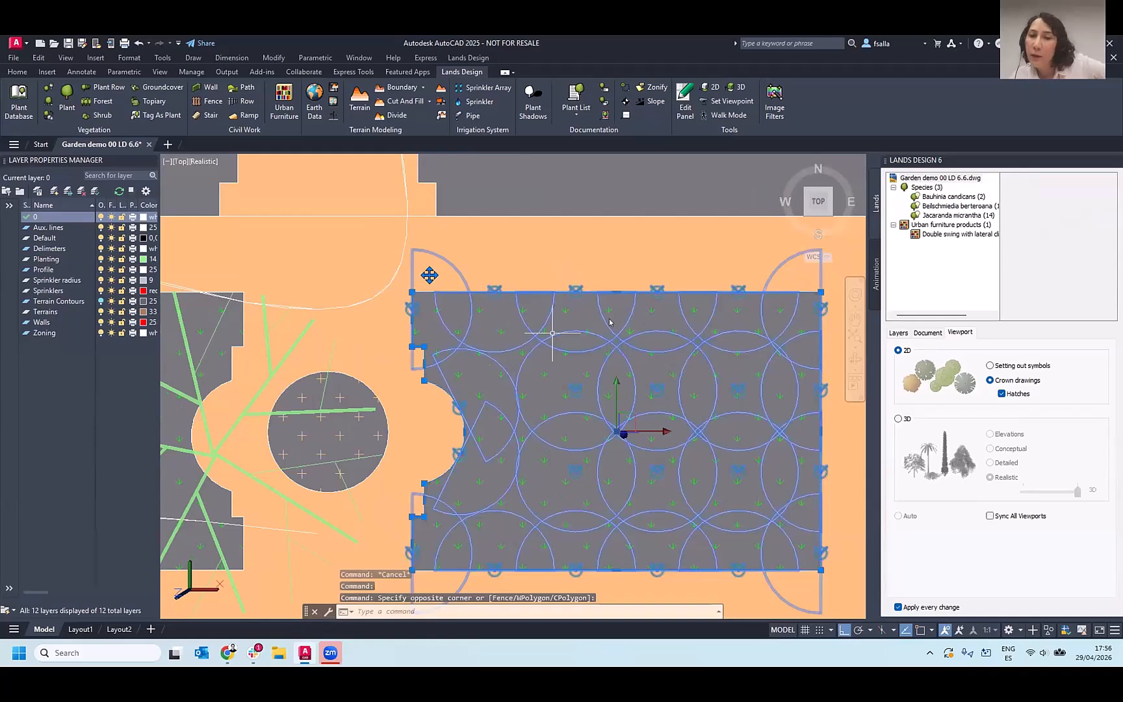
click(1025, 191)
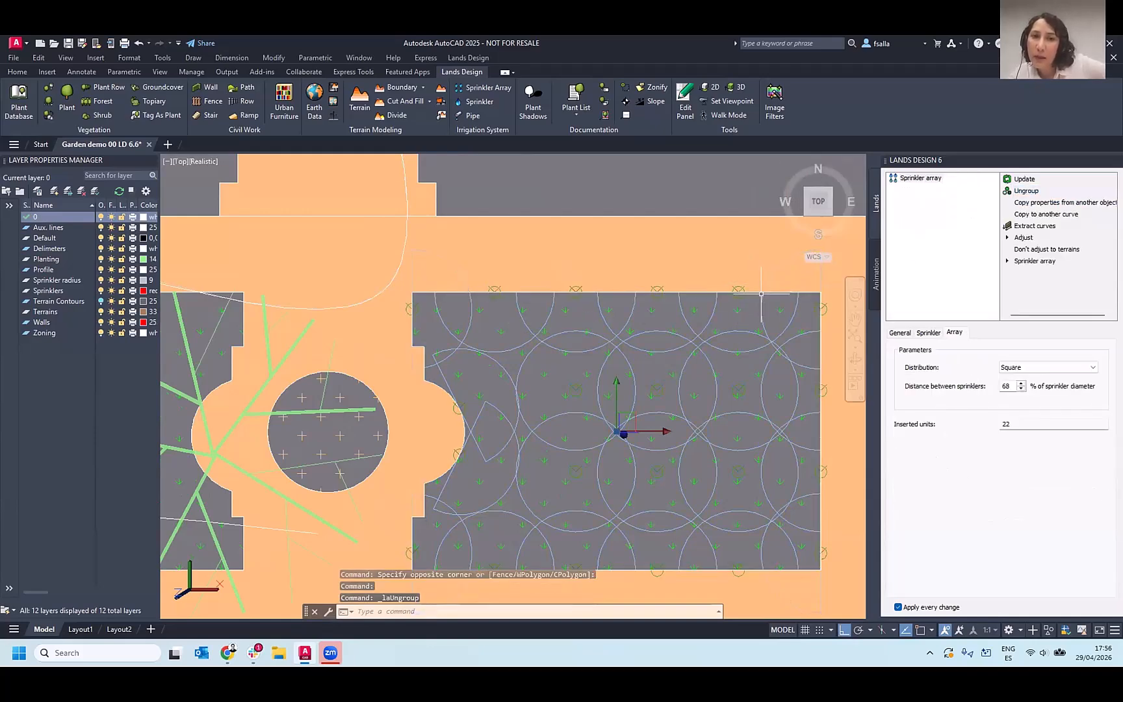
- Delete the single sprinkler at the upper-right corner of the groundcover bed
middle_drag(763, 296, 664, 297)
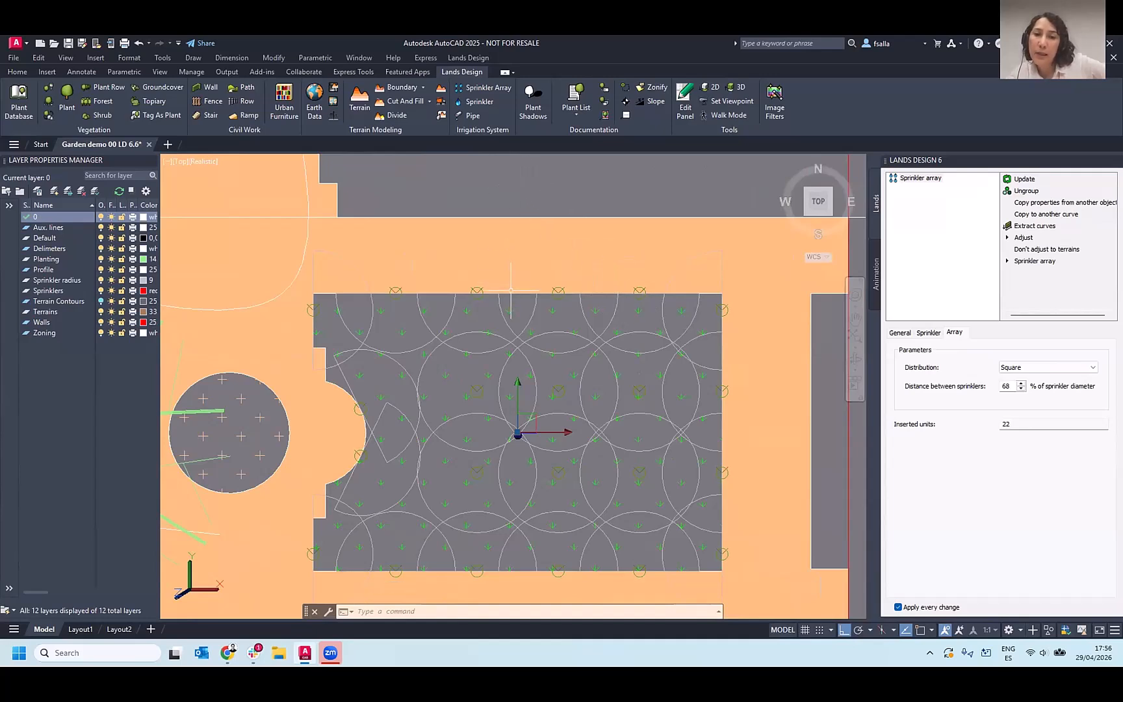
click(716, 312)
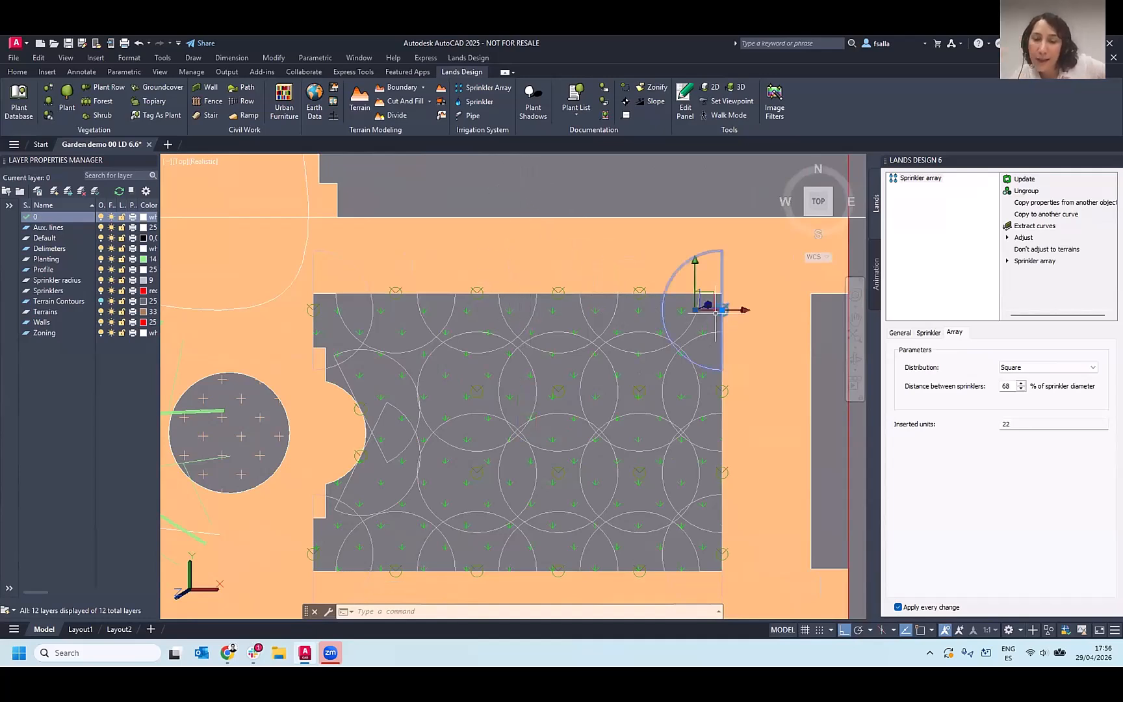
key(Delete)
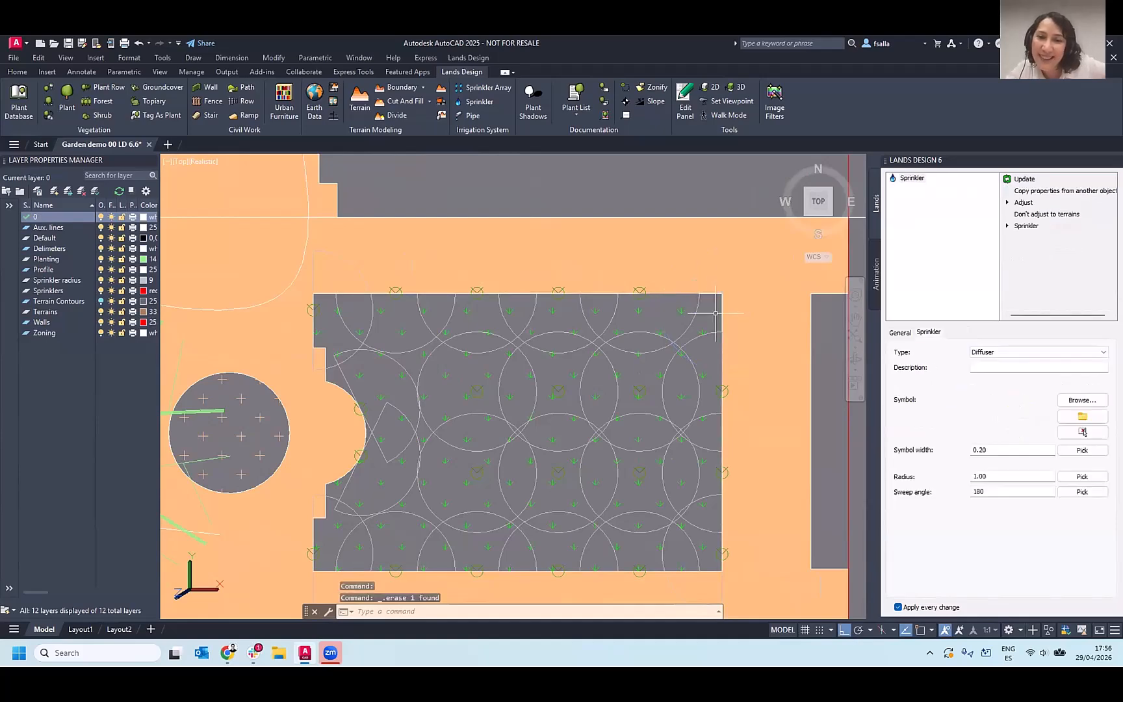
- Set up a new polyethylene irrigation pipe with a 50 mm diameter and 10 atm pressure
scroll(467, 319, down, 2)
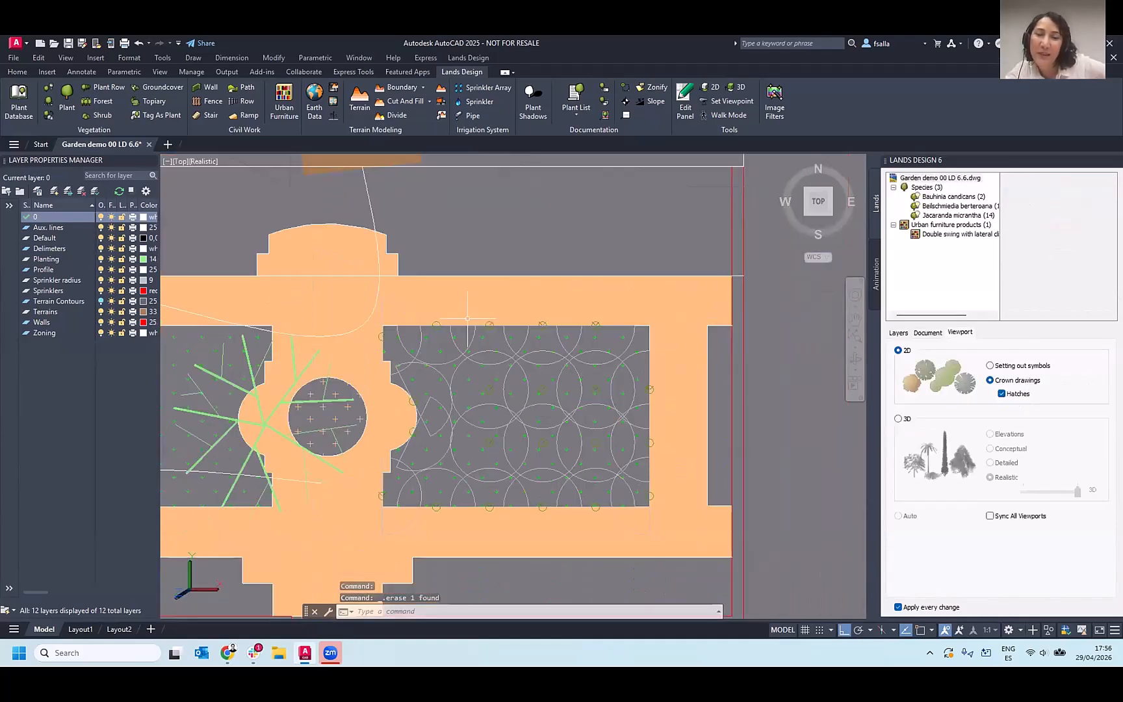
scroll(504, 329, up, 2)
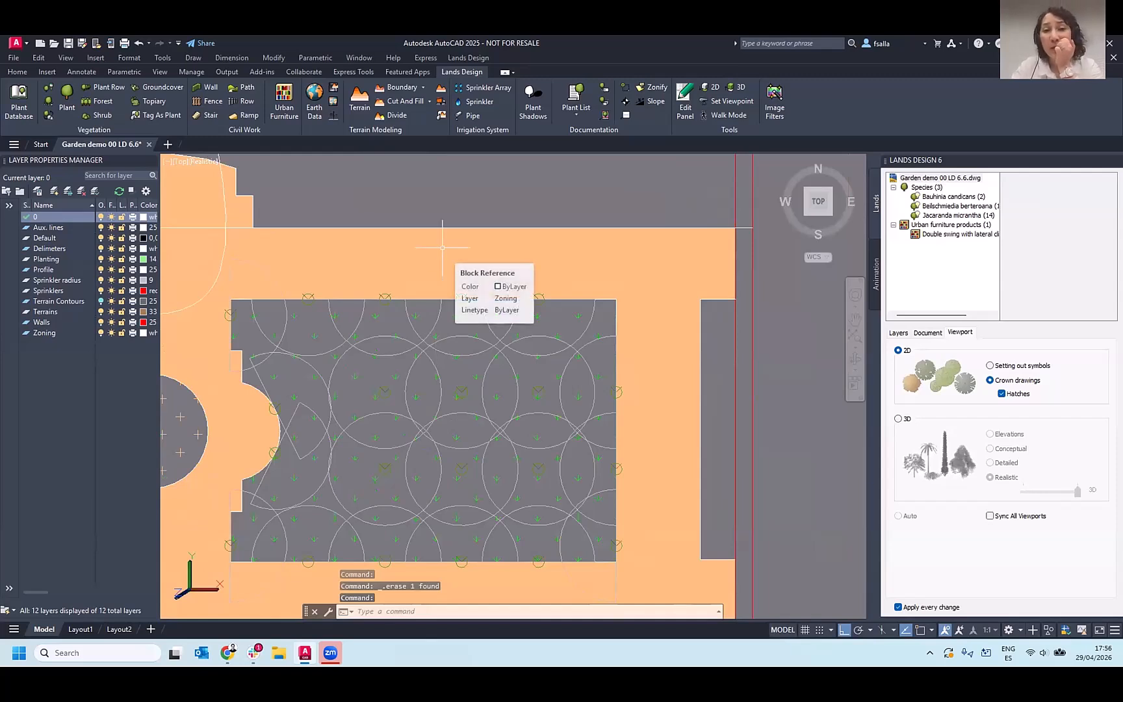
click(468, 116)
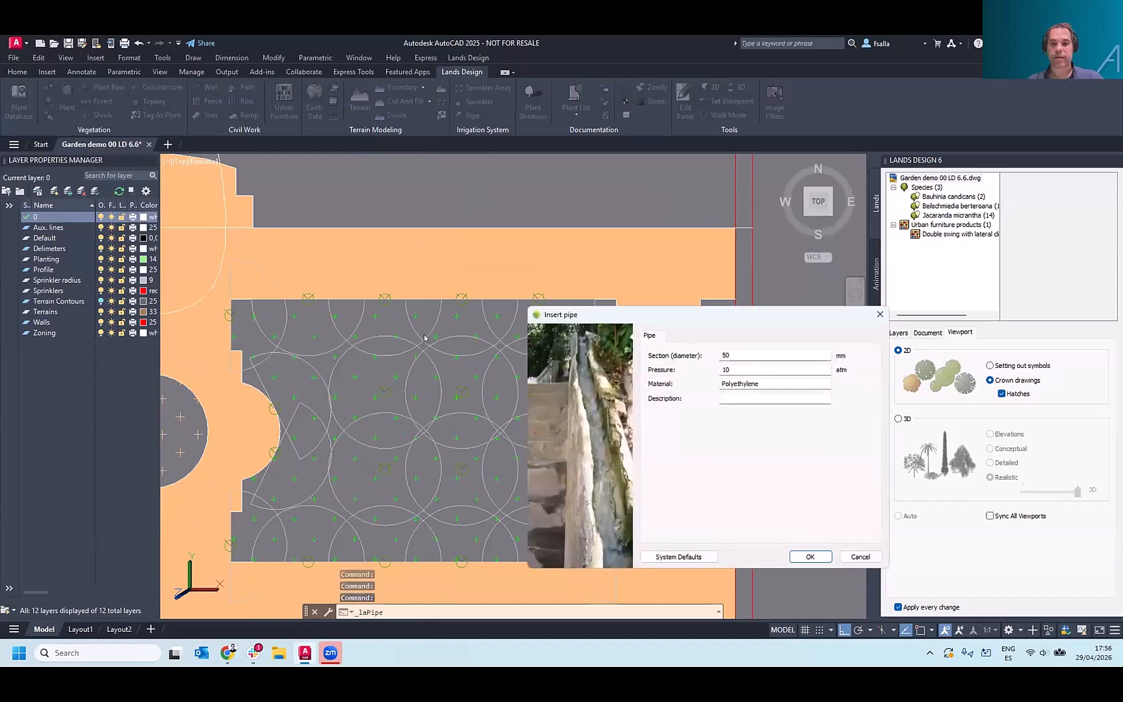
click(810, 557)
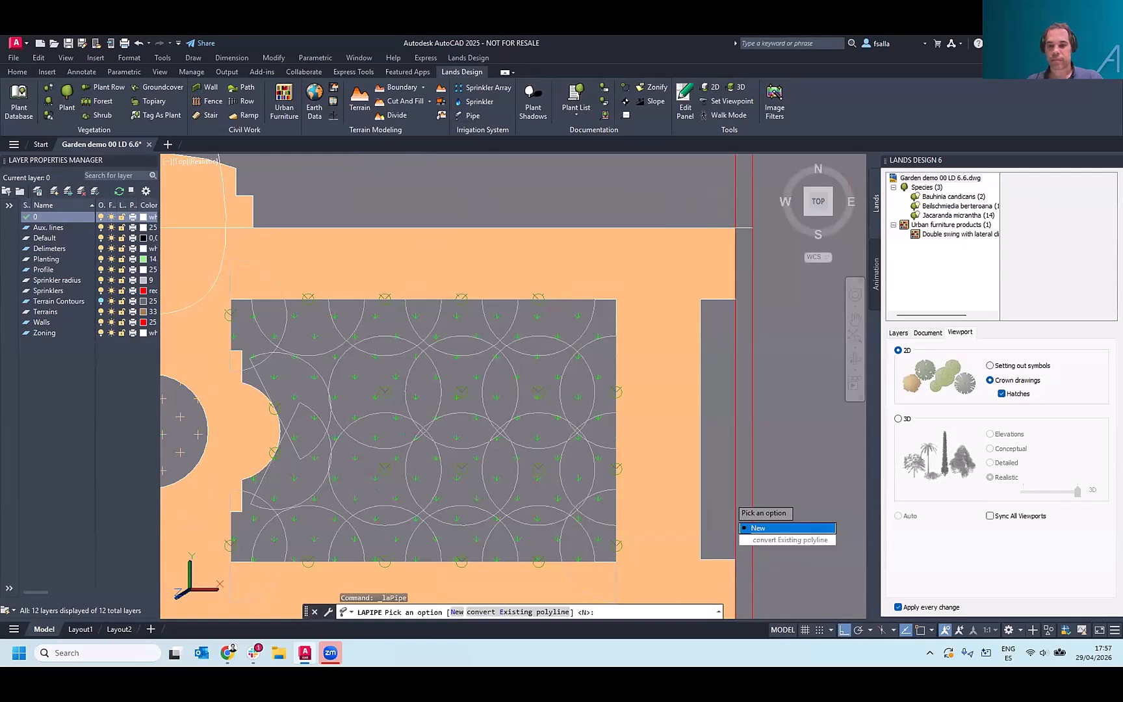
click(760, 528)
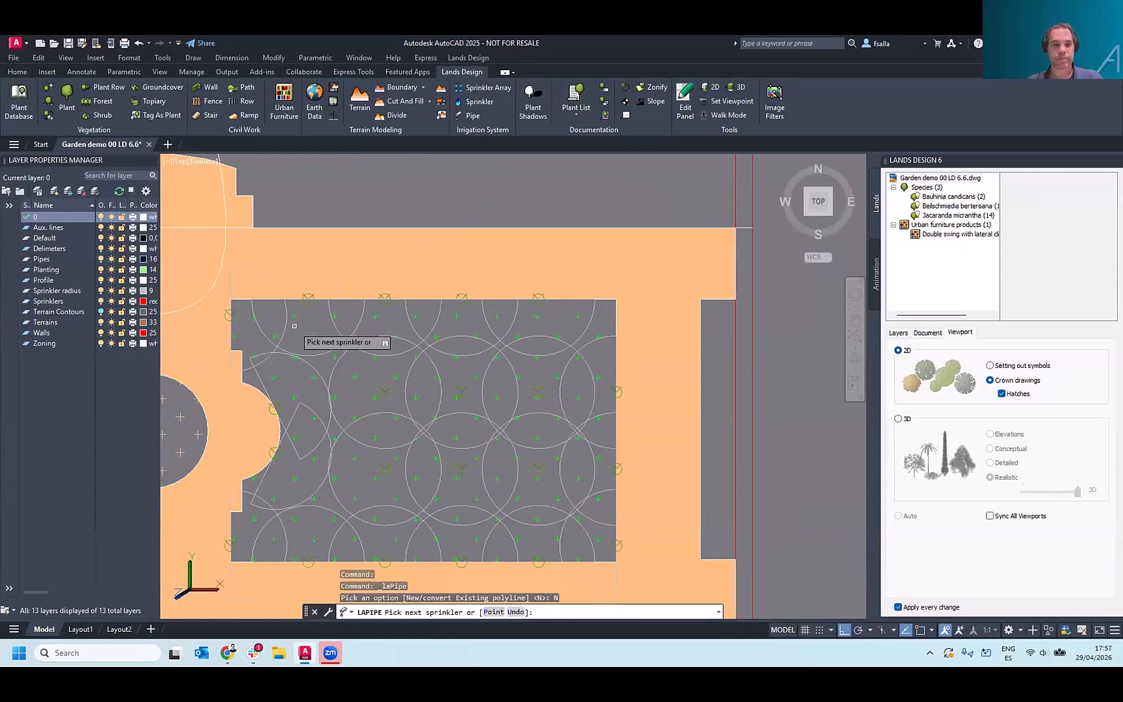
- Route the pipe in a serpentine through both inner sprinkler rows and three sprinklers on the bed's lower edge
click(376, 317)
click(416, 316)
click(354, 359)
click(461, 390)
click(538, 391)
click(537, 463)
click(461, 468)
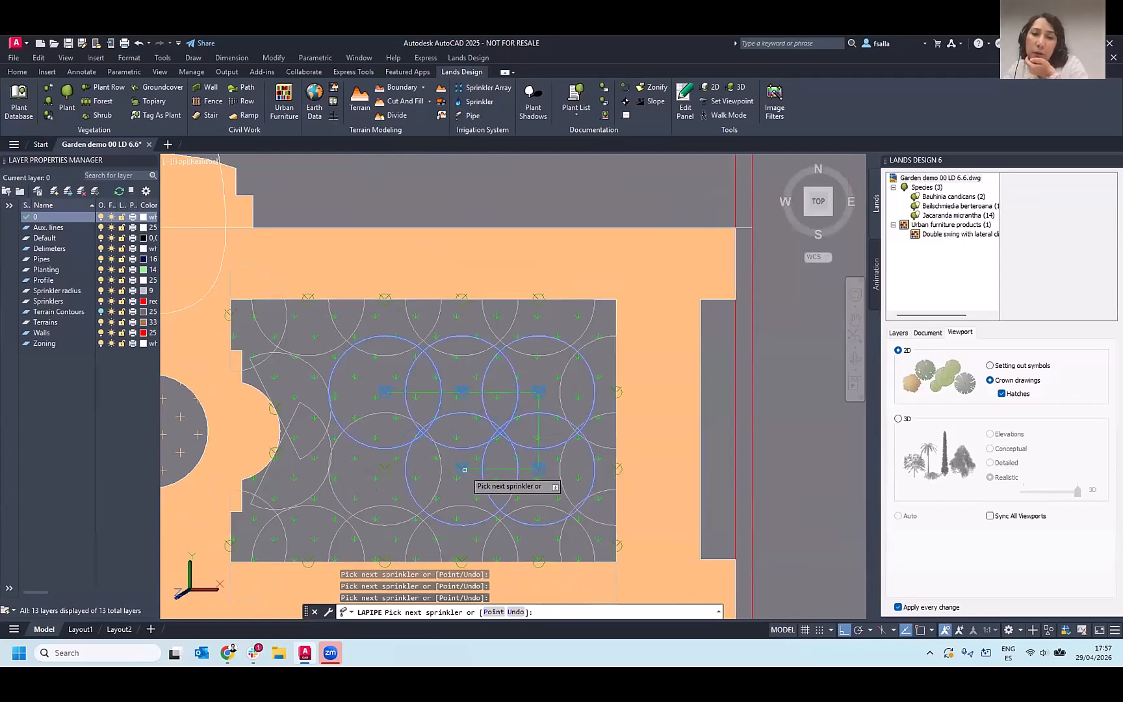
click(384, 468)
click(385, 558)
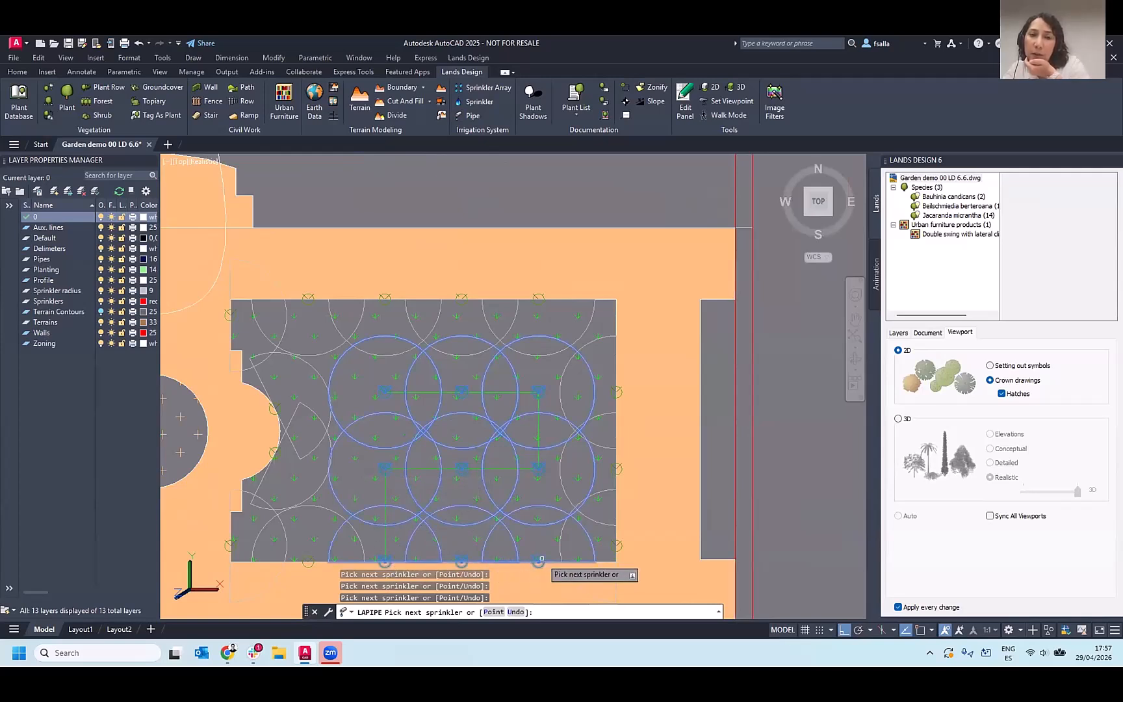
key(Return)
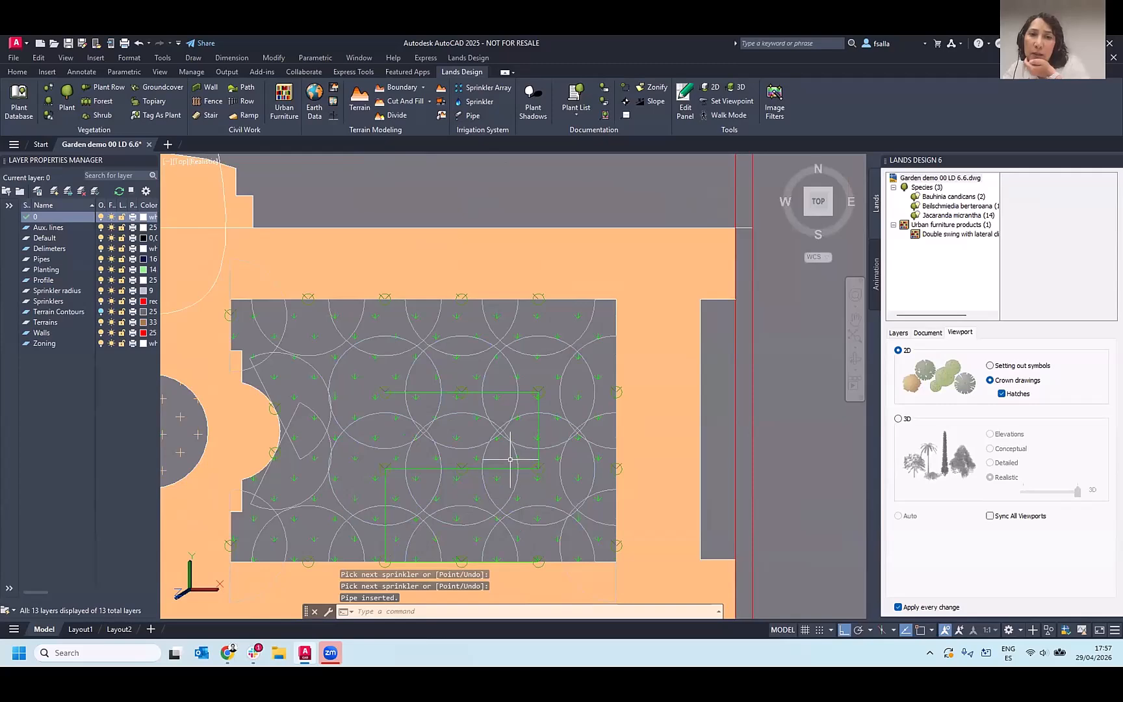
- Insert a Diffuser sprinkler with symbol width 0.20, radius 0.60 and sweep angle 0 in the round planter, using the default rotation
scroll(501, 431, down, 2)
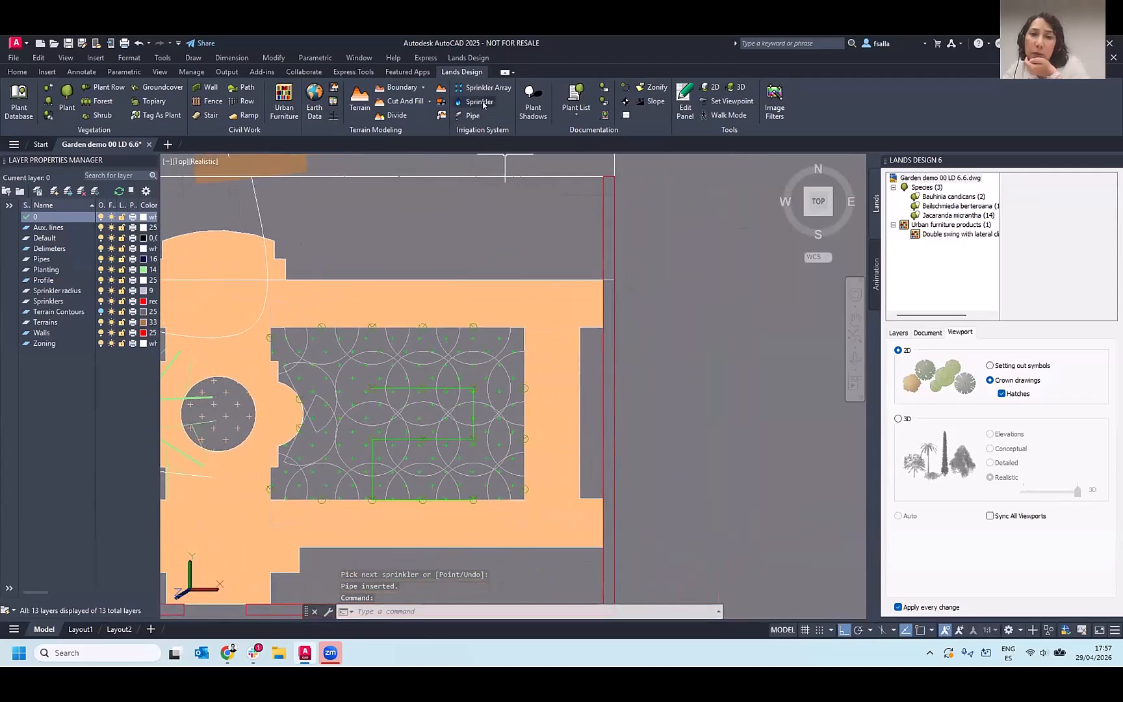
click(481, 102)
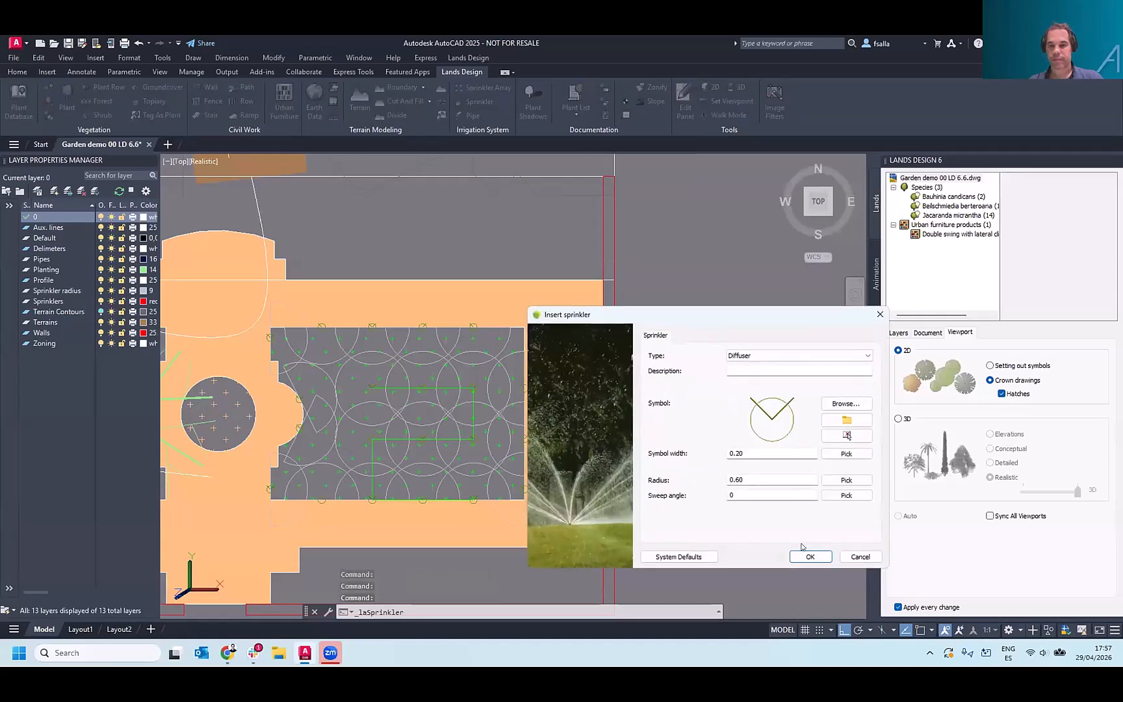
click(810, 557)
scroll(221, 416, up, 3)
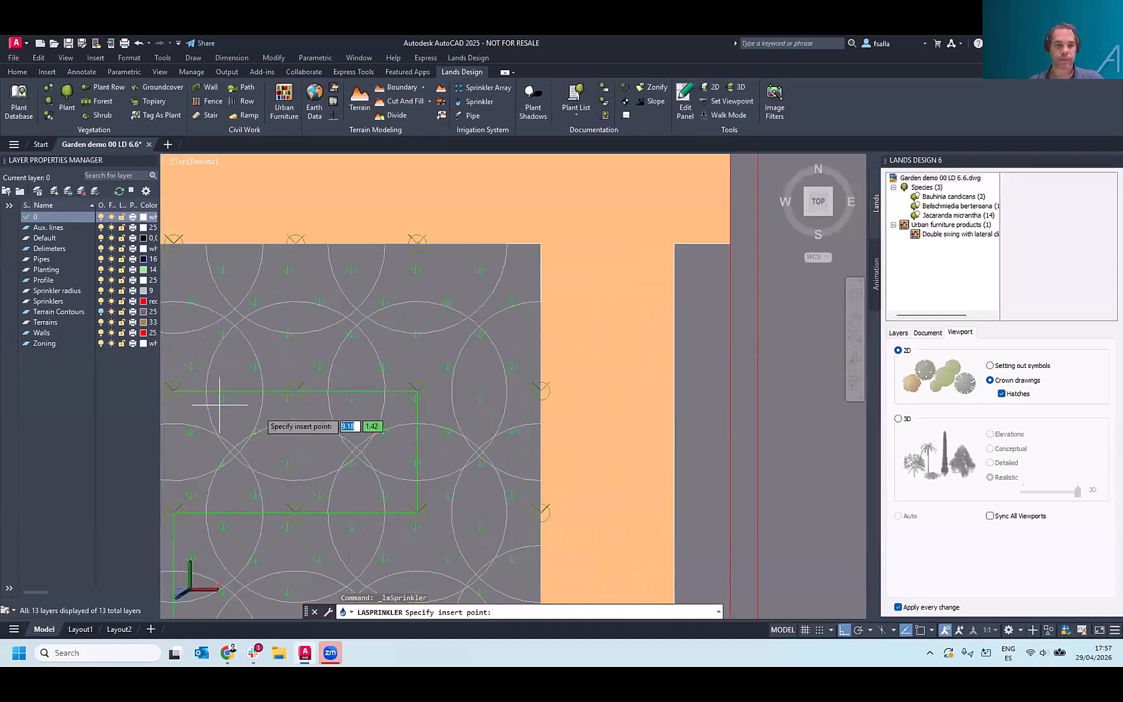
scroll(220, 404, down, 3)
click(265, 411)
key(Return)
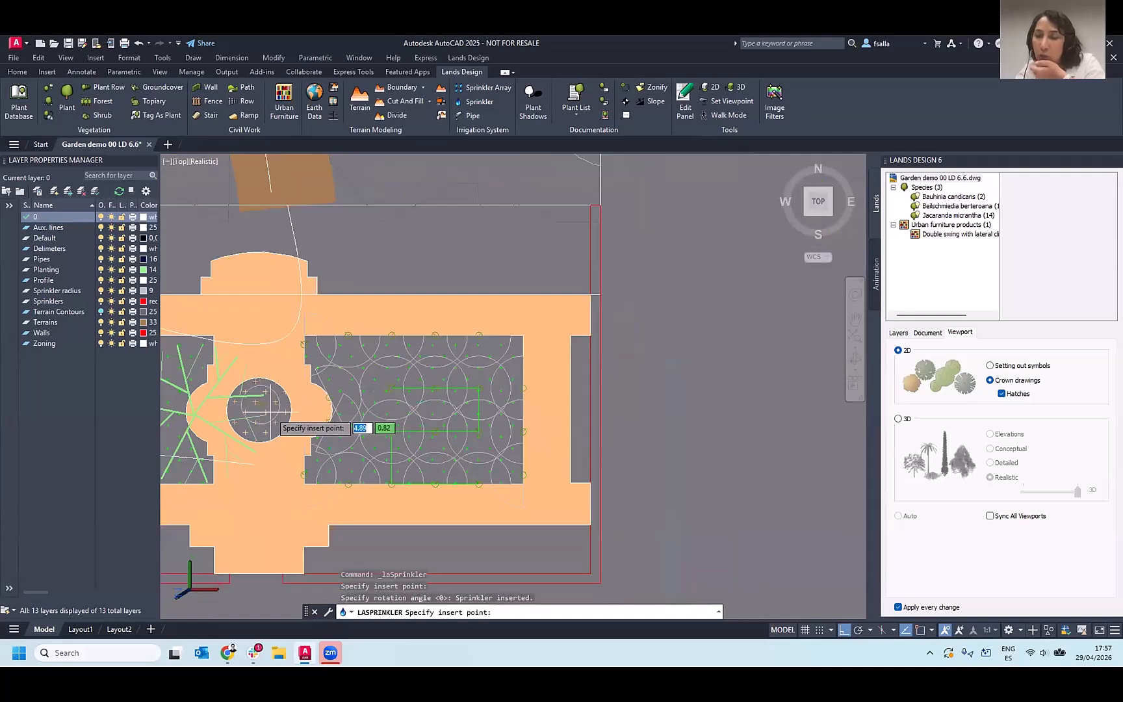
- Stop inserting sprinklers and review the properties of the serpentine pipe in the groundcover bed
key(Escape)
scroll(333, 402, up, 2)
mouse_move(332, 402)
middle_down()
mouse_move(268, 409)
mouse_move(387, 400)
middle_up()
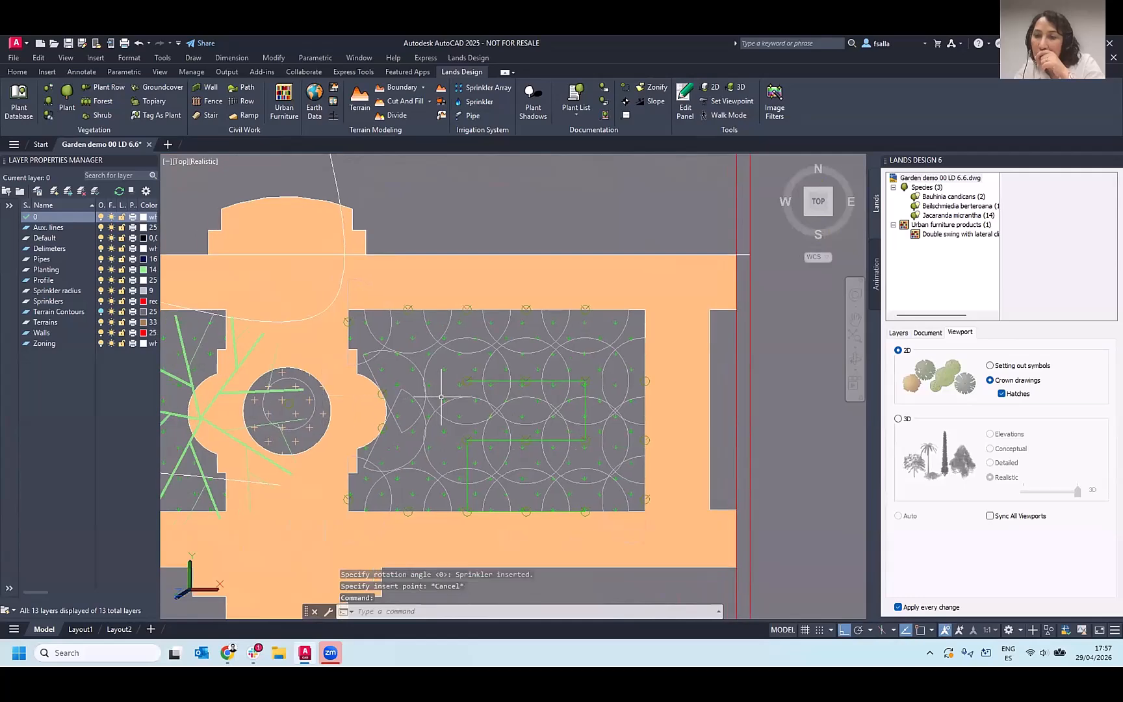
click(548, 381)
middle_drag(573, 402, 527, 387)
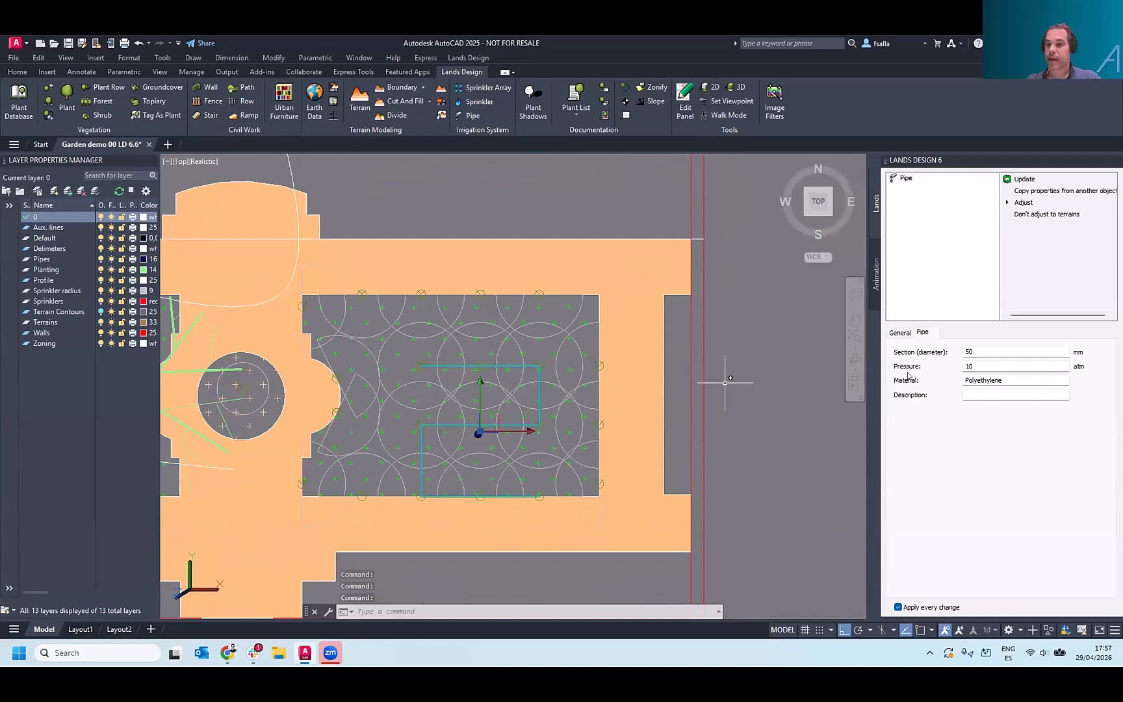
scroll(755, 376, down, 2)
middle_drag(755, 376, 653, 373)
key(Escape)
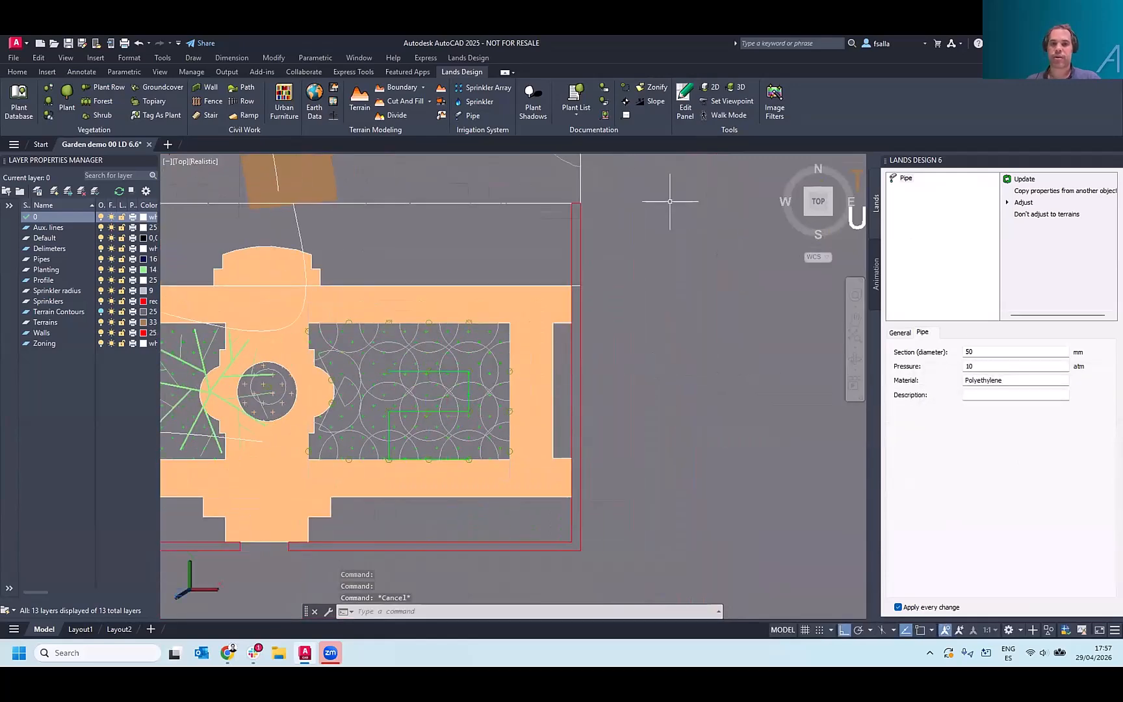
- Insert a pipe list showing section, pressure, material and linear meters below the plant list
click(576, 112)
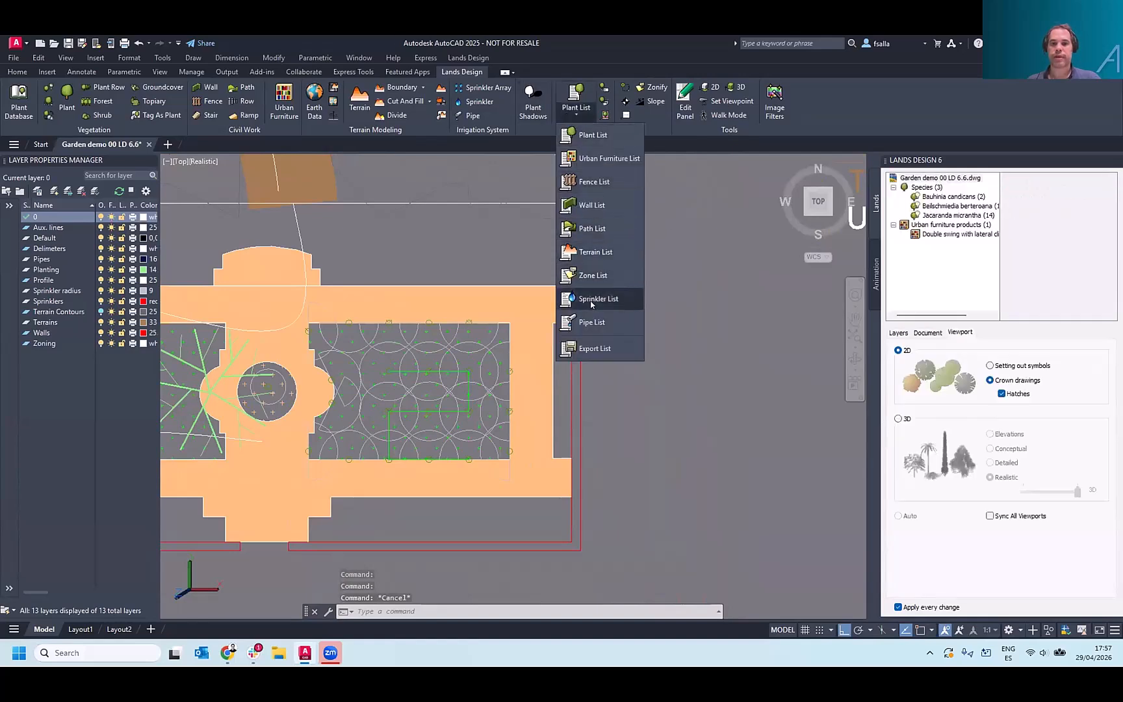
click(591, 322)
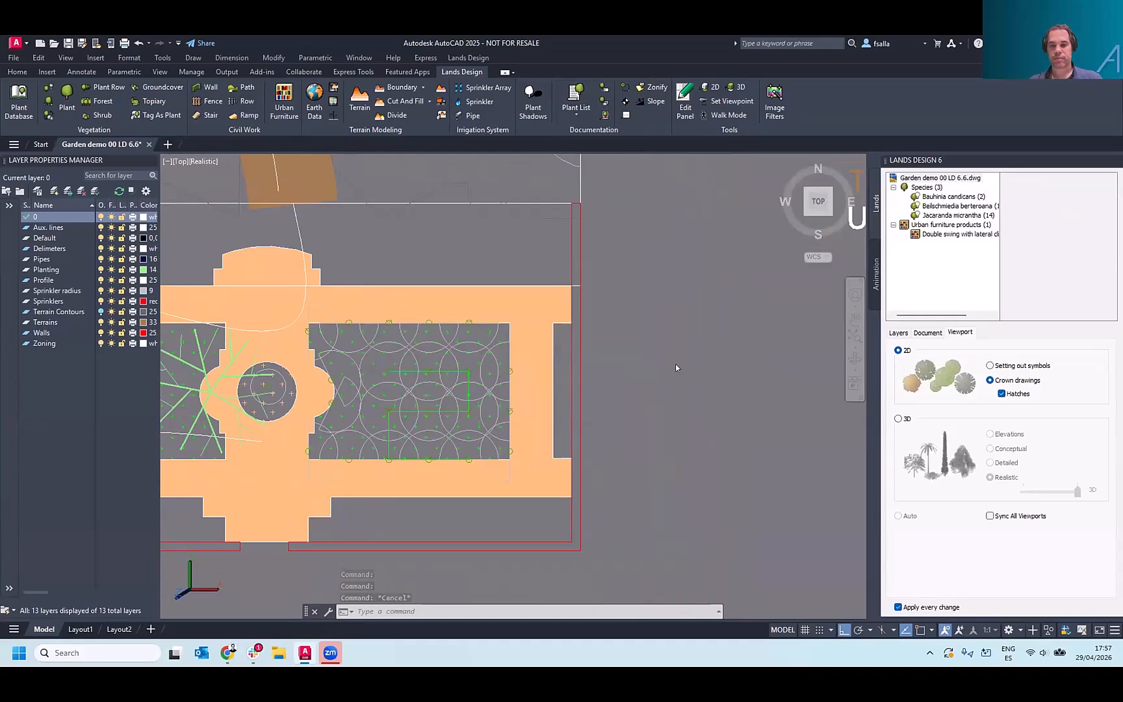
scroll(634, 385, down, 3)
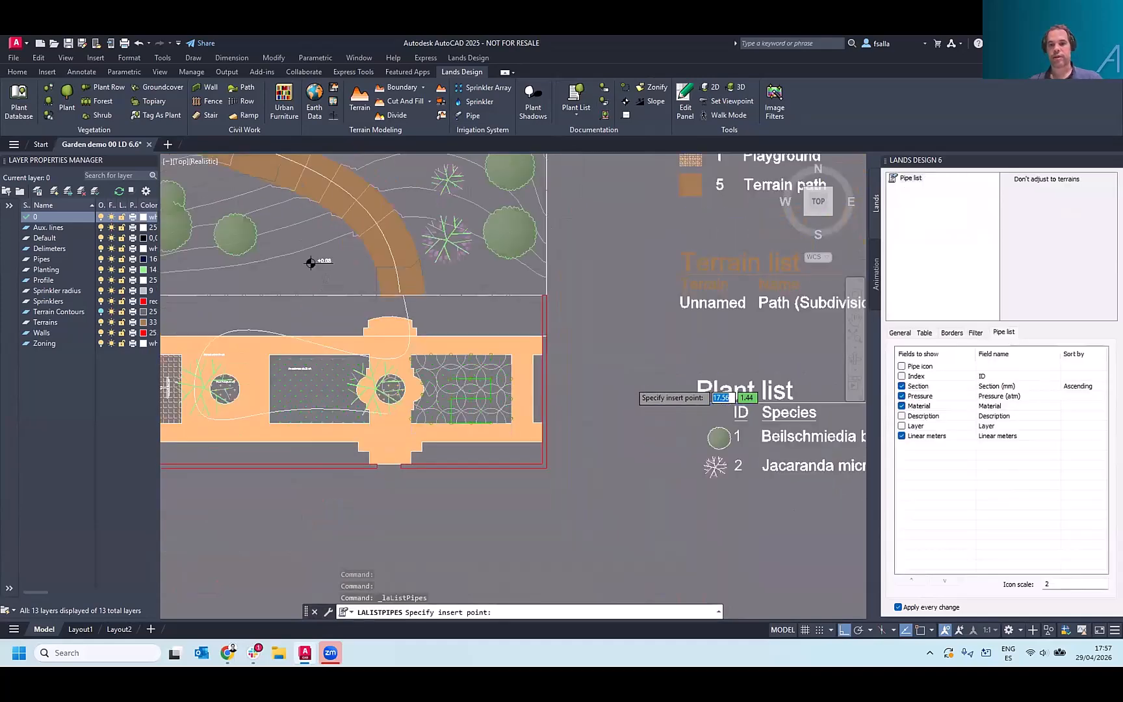
scroll(635, 386, down, 2)
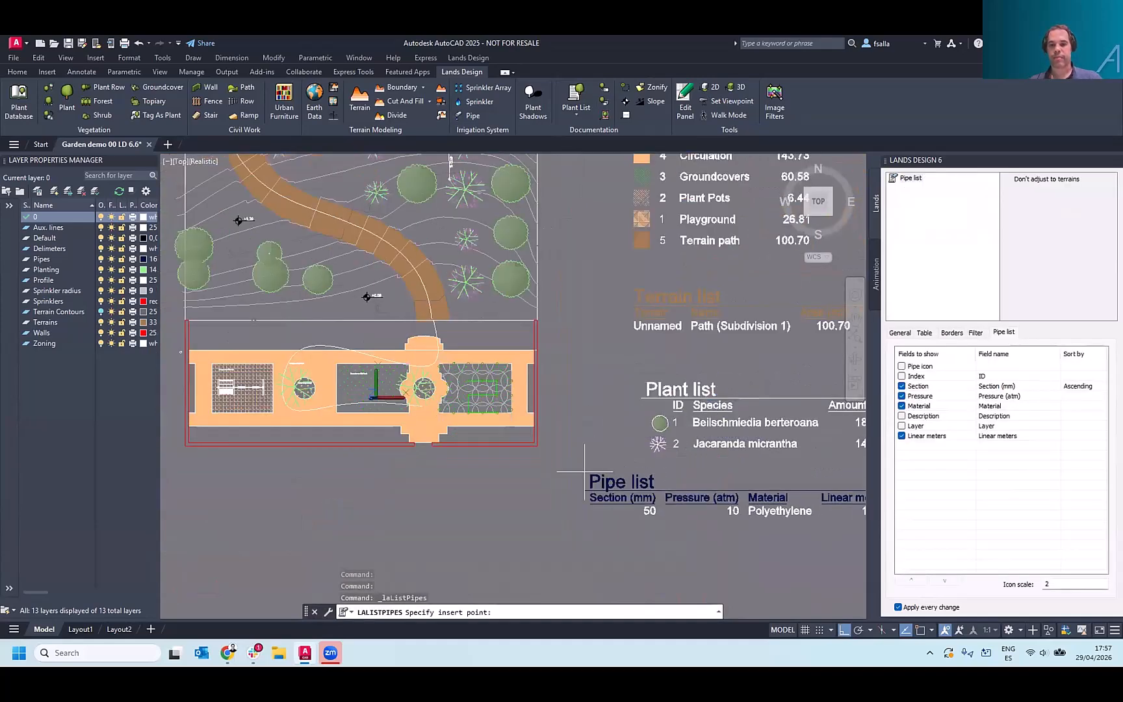
click(585, 471)
middle_drag(782, 472, 652, 434)
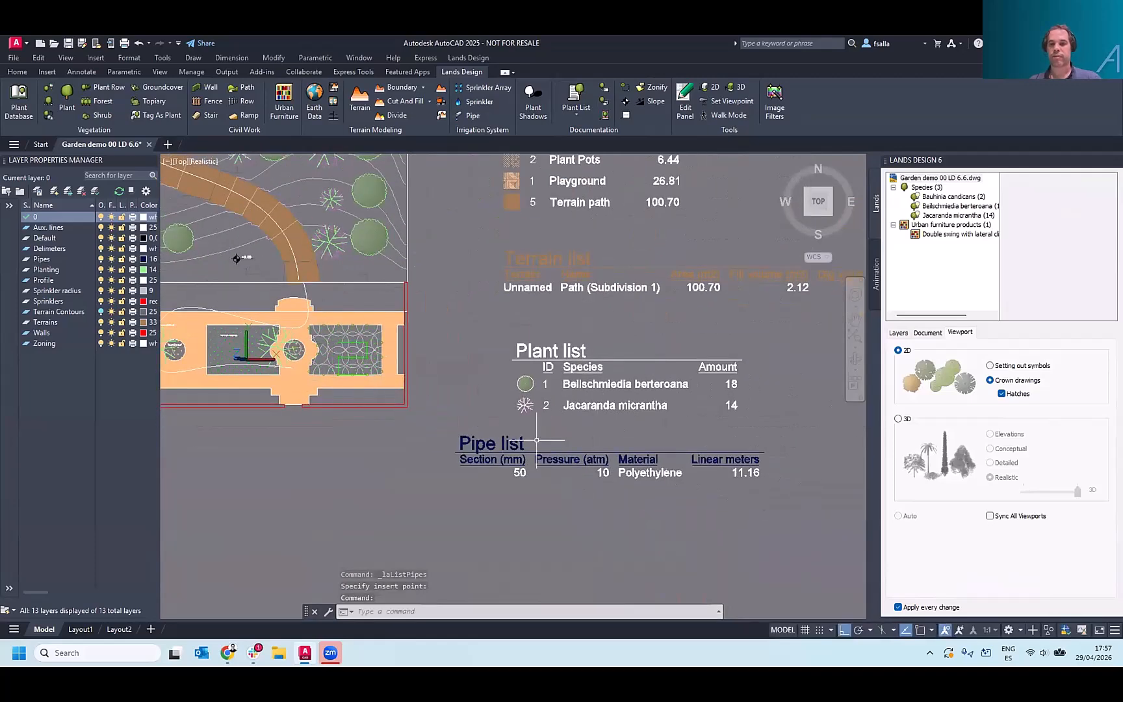
scroll(381, 352, up, 1)
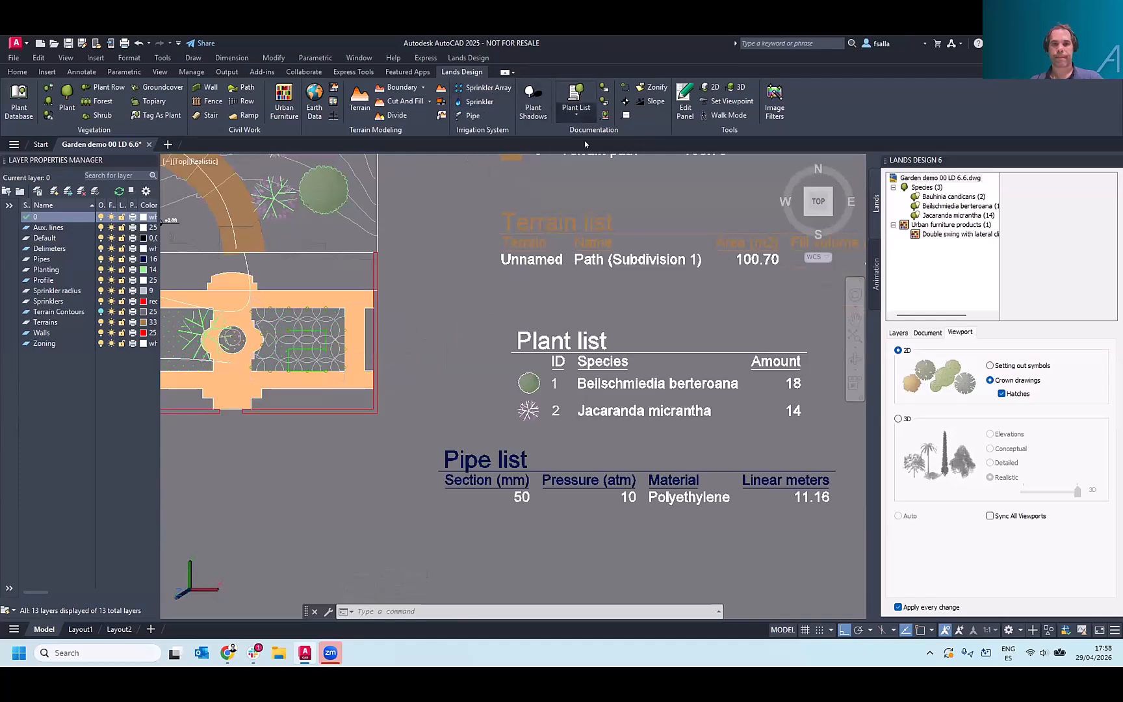
- Insert a sprinkler list showing type, radius, sweep angle and amount below the pipe list
click(574, 115)
click(593, 300)
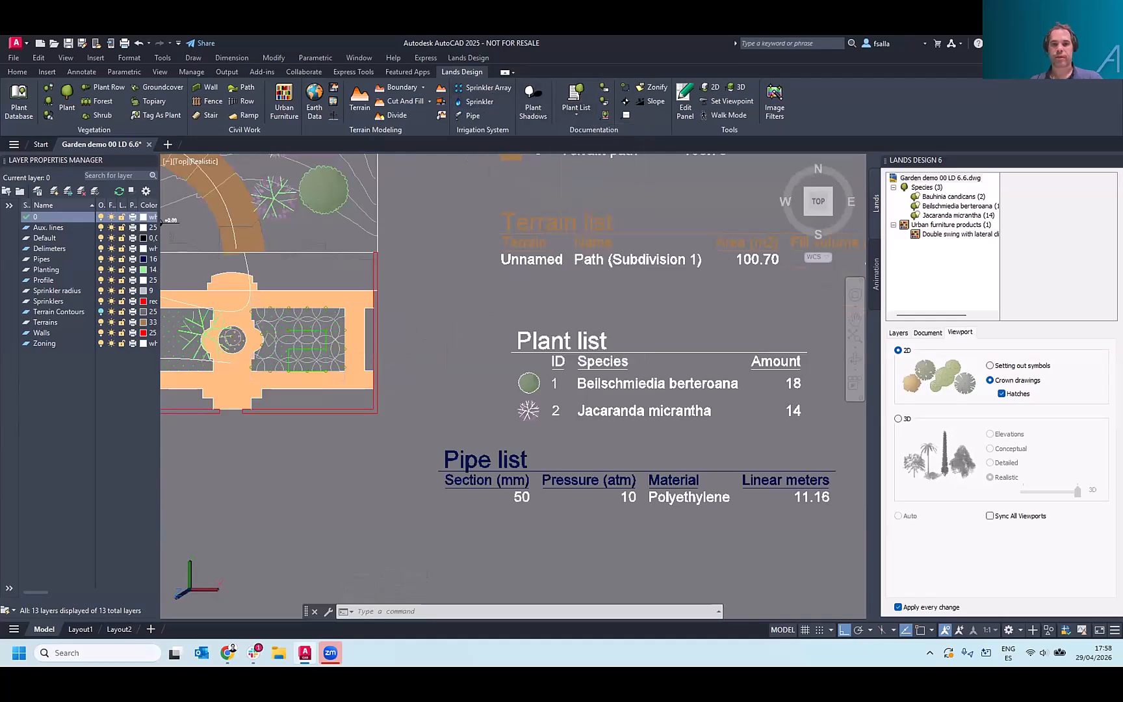
scroll(513, 386, down, 2)
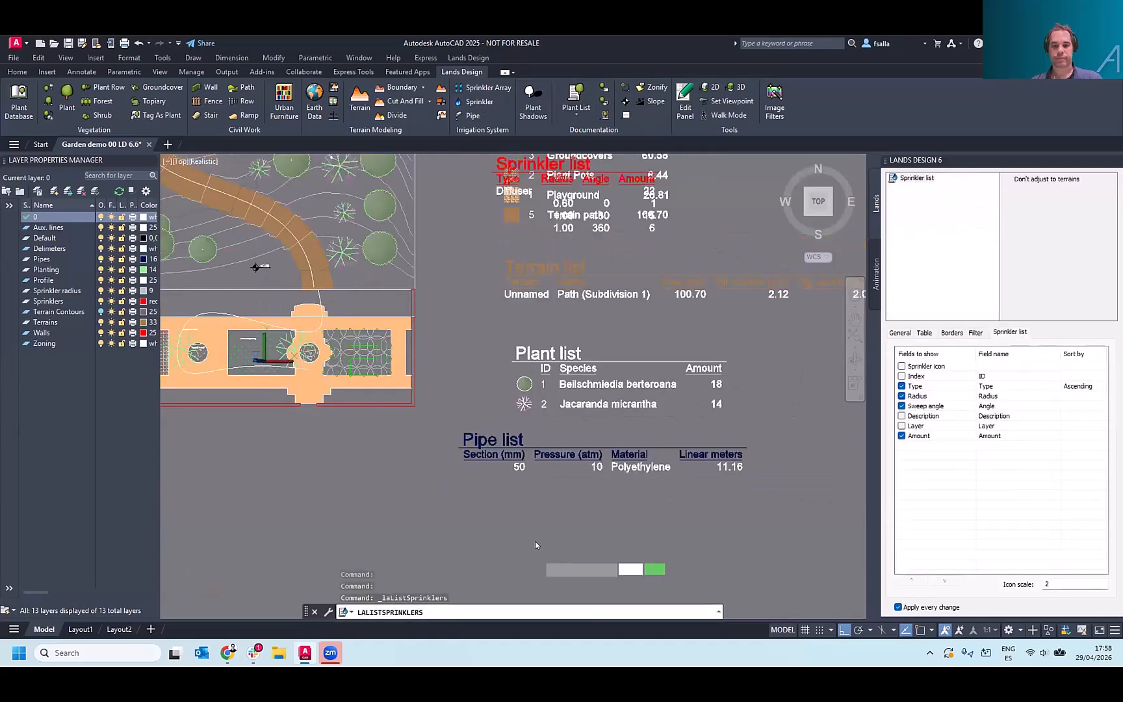
click(518, 499)
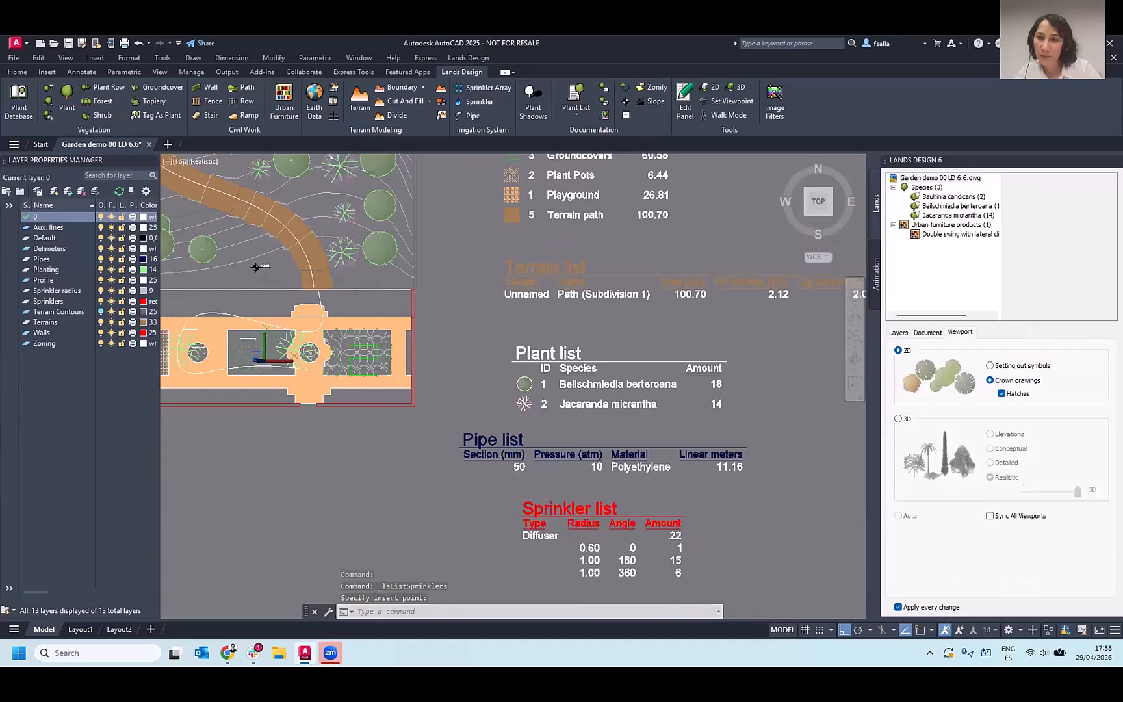
middle_drag(518, 499, 563, 464)
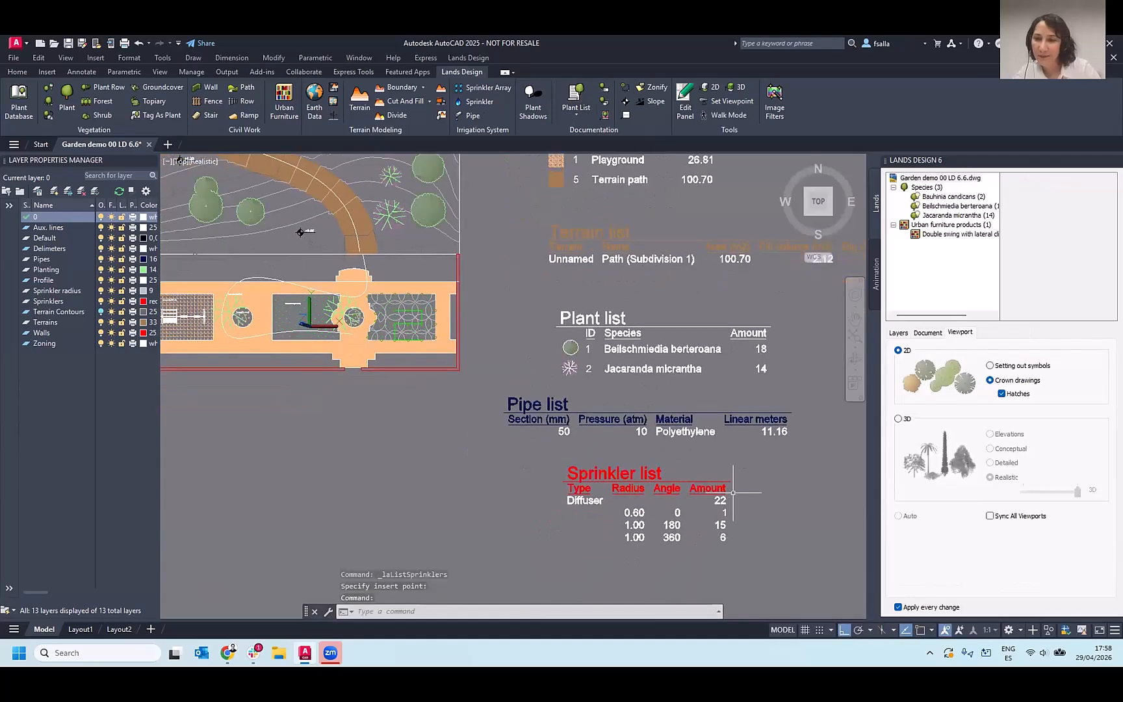